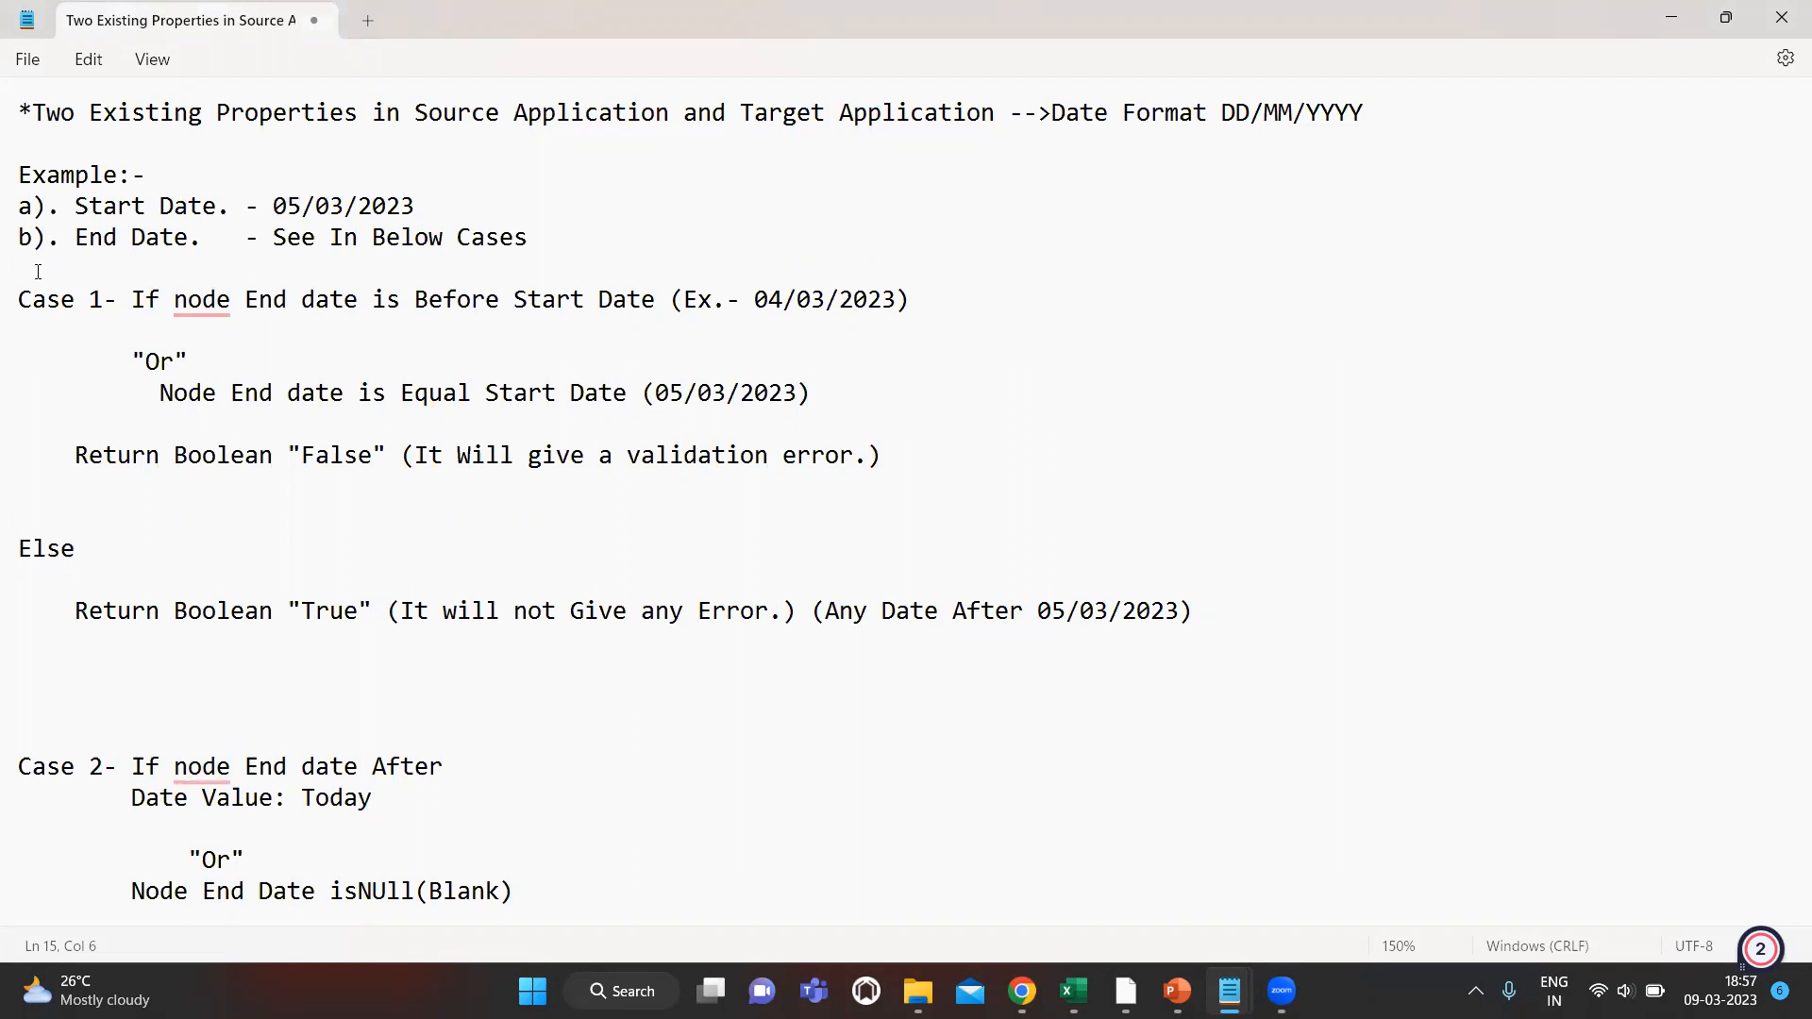
Review the Case 1 and Case 2 end date rules in the notes.
left_click(19, 297)
key("shift+Right")
key("shift+Right")
key("shift+Right")
key("shift+Right")
key("shift+Right")
key("shift+Right")
key("shift+Right")
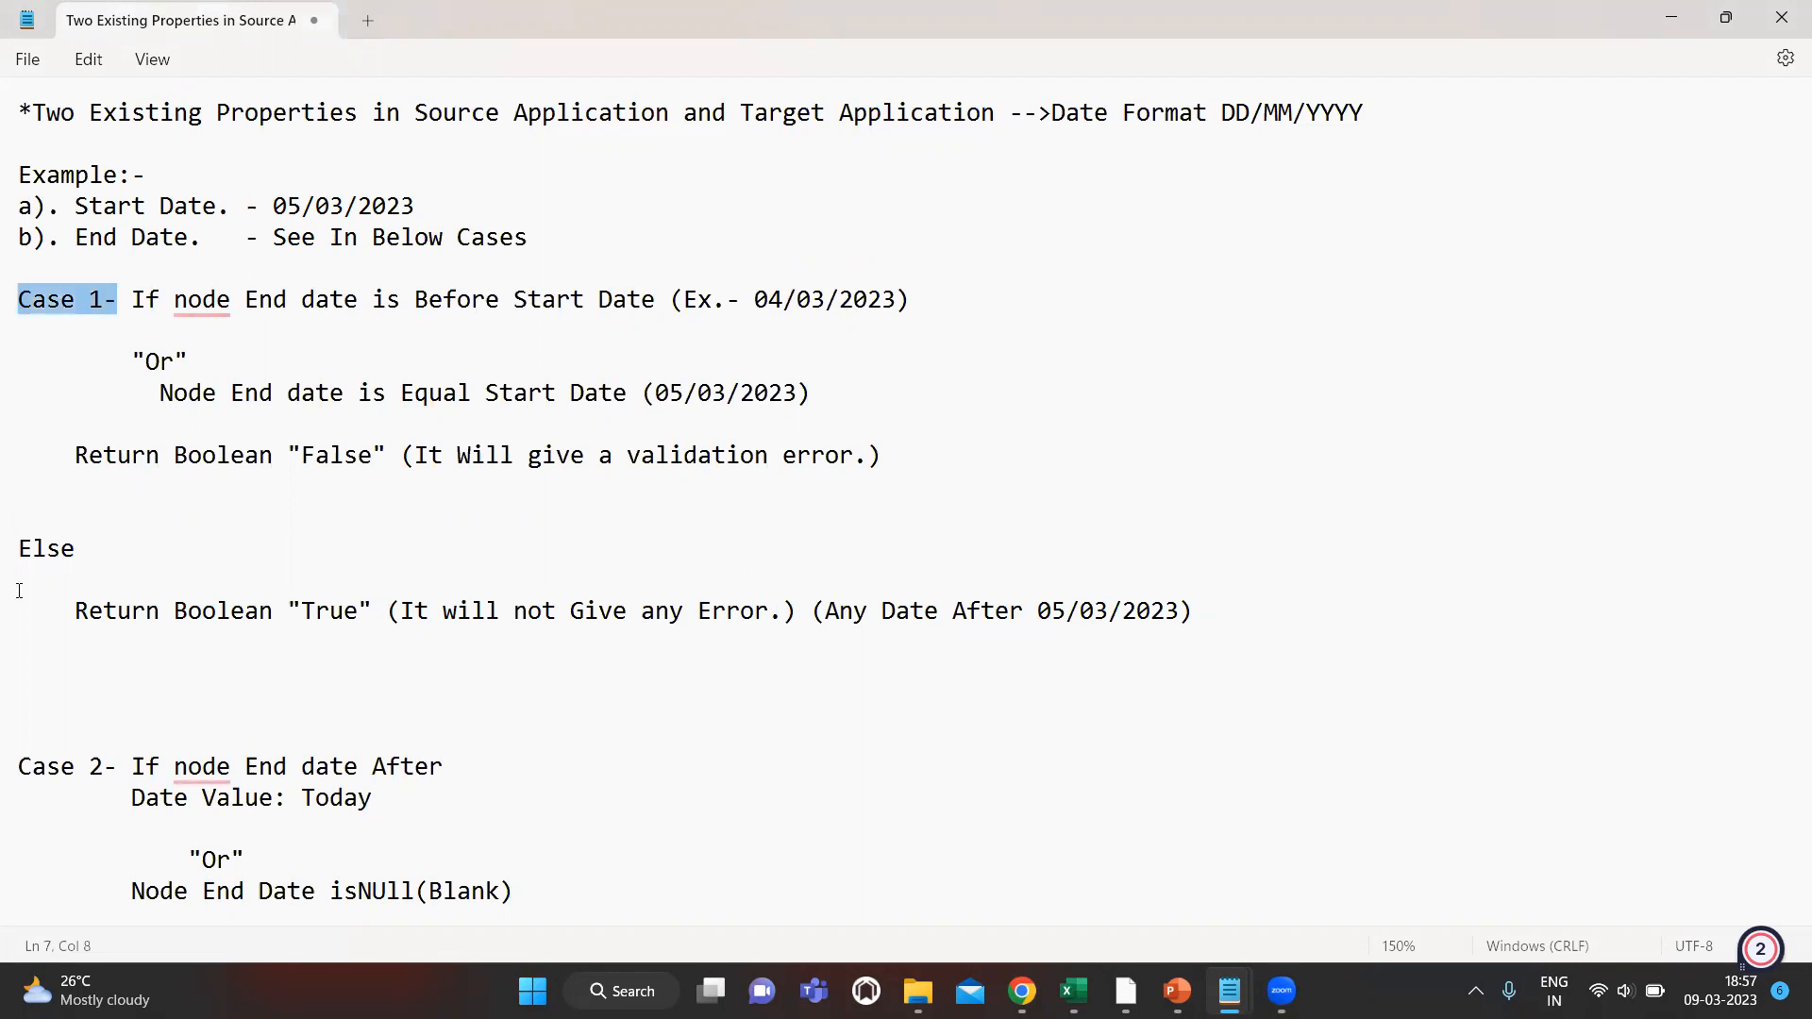
left_click_drag(19, 766, 105, 766)
left_click(449, 675)
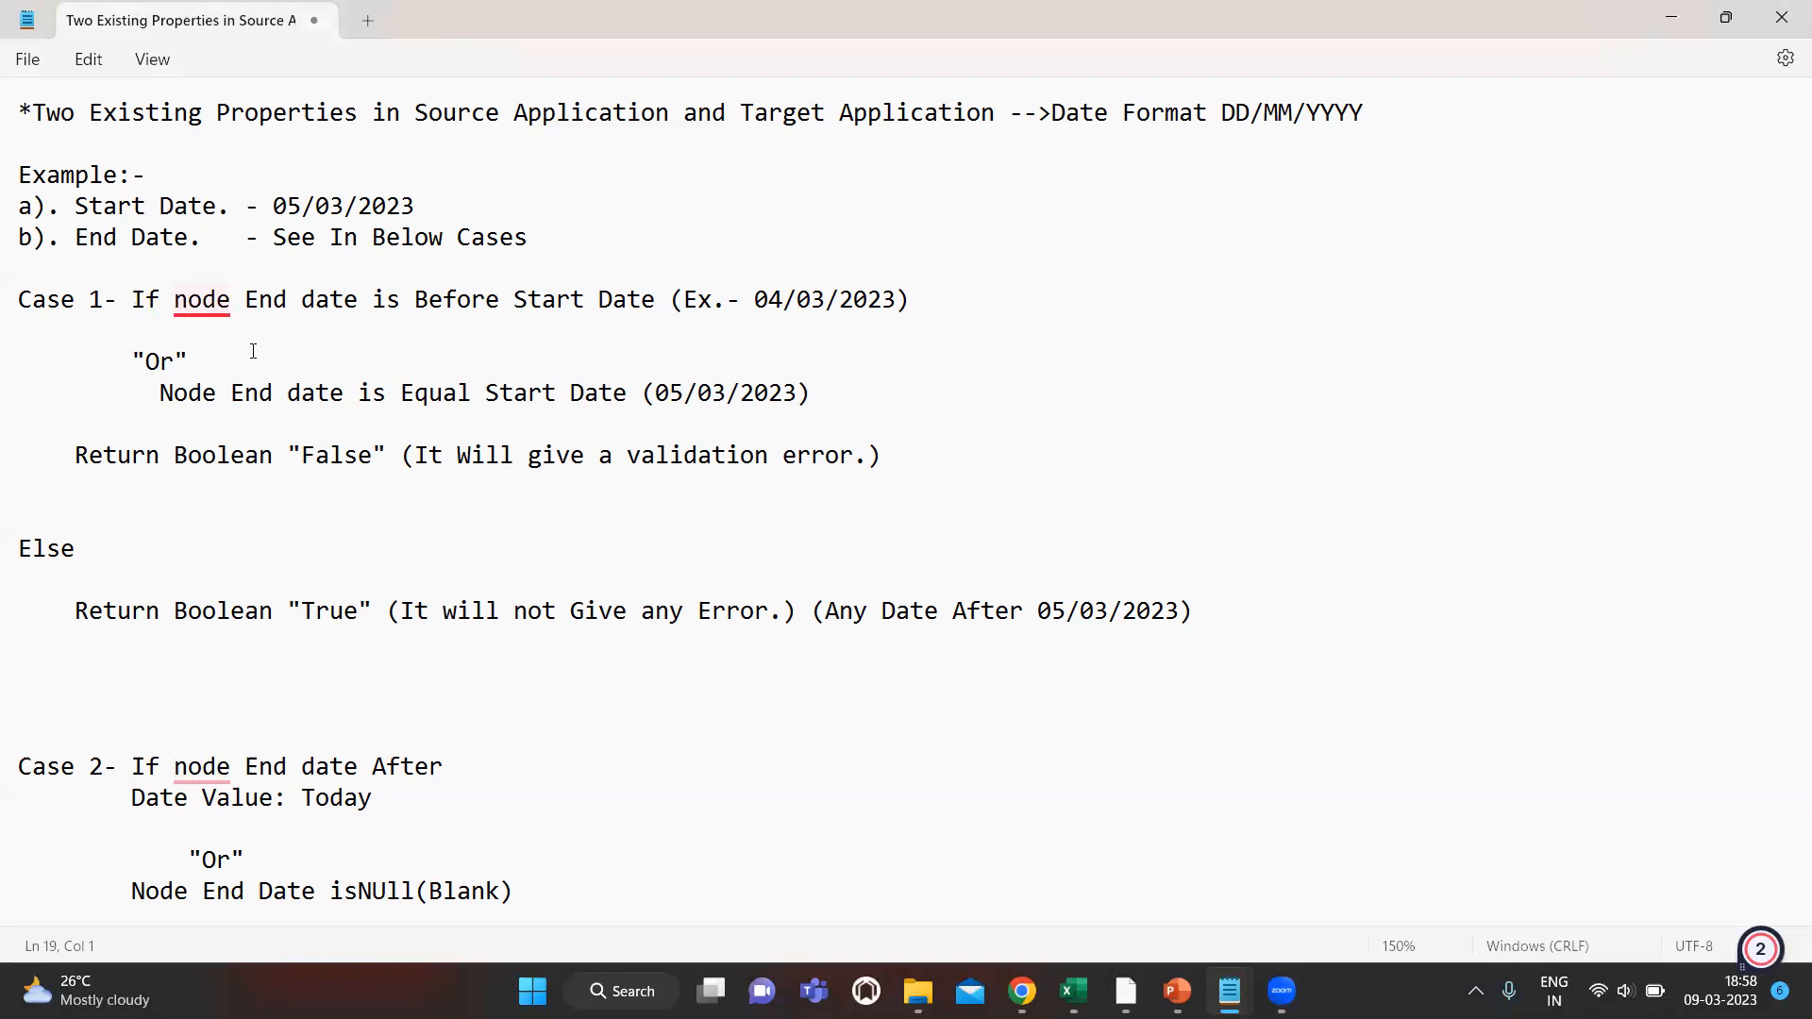
Switch to Oracle Enterprise Data Management Cloud, list all Retailers-SCM nodes and expand Retailer.33 down to the children of Retailer.33 - US.
key("alt+Tab")
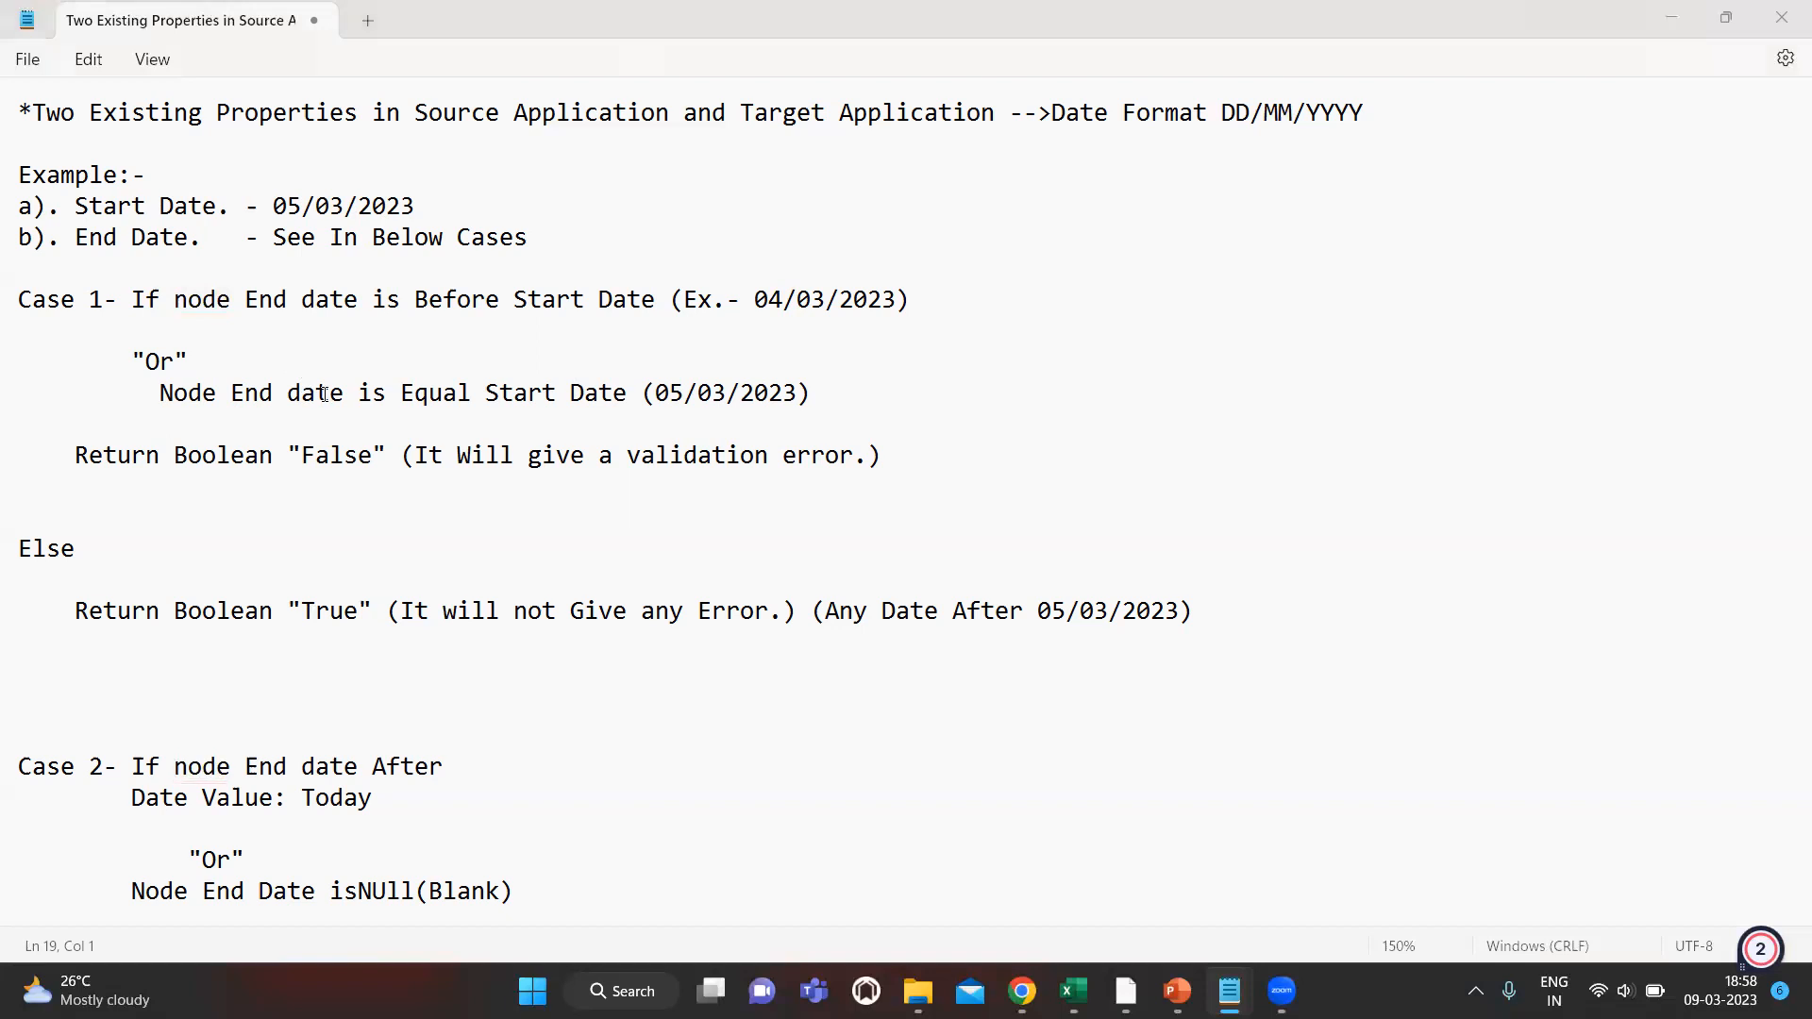
key("alt+Tab")
key("alt+Tab")
key("alt+Tab")
key("alt+Tab")
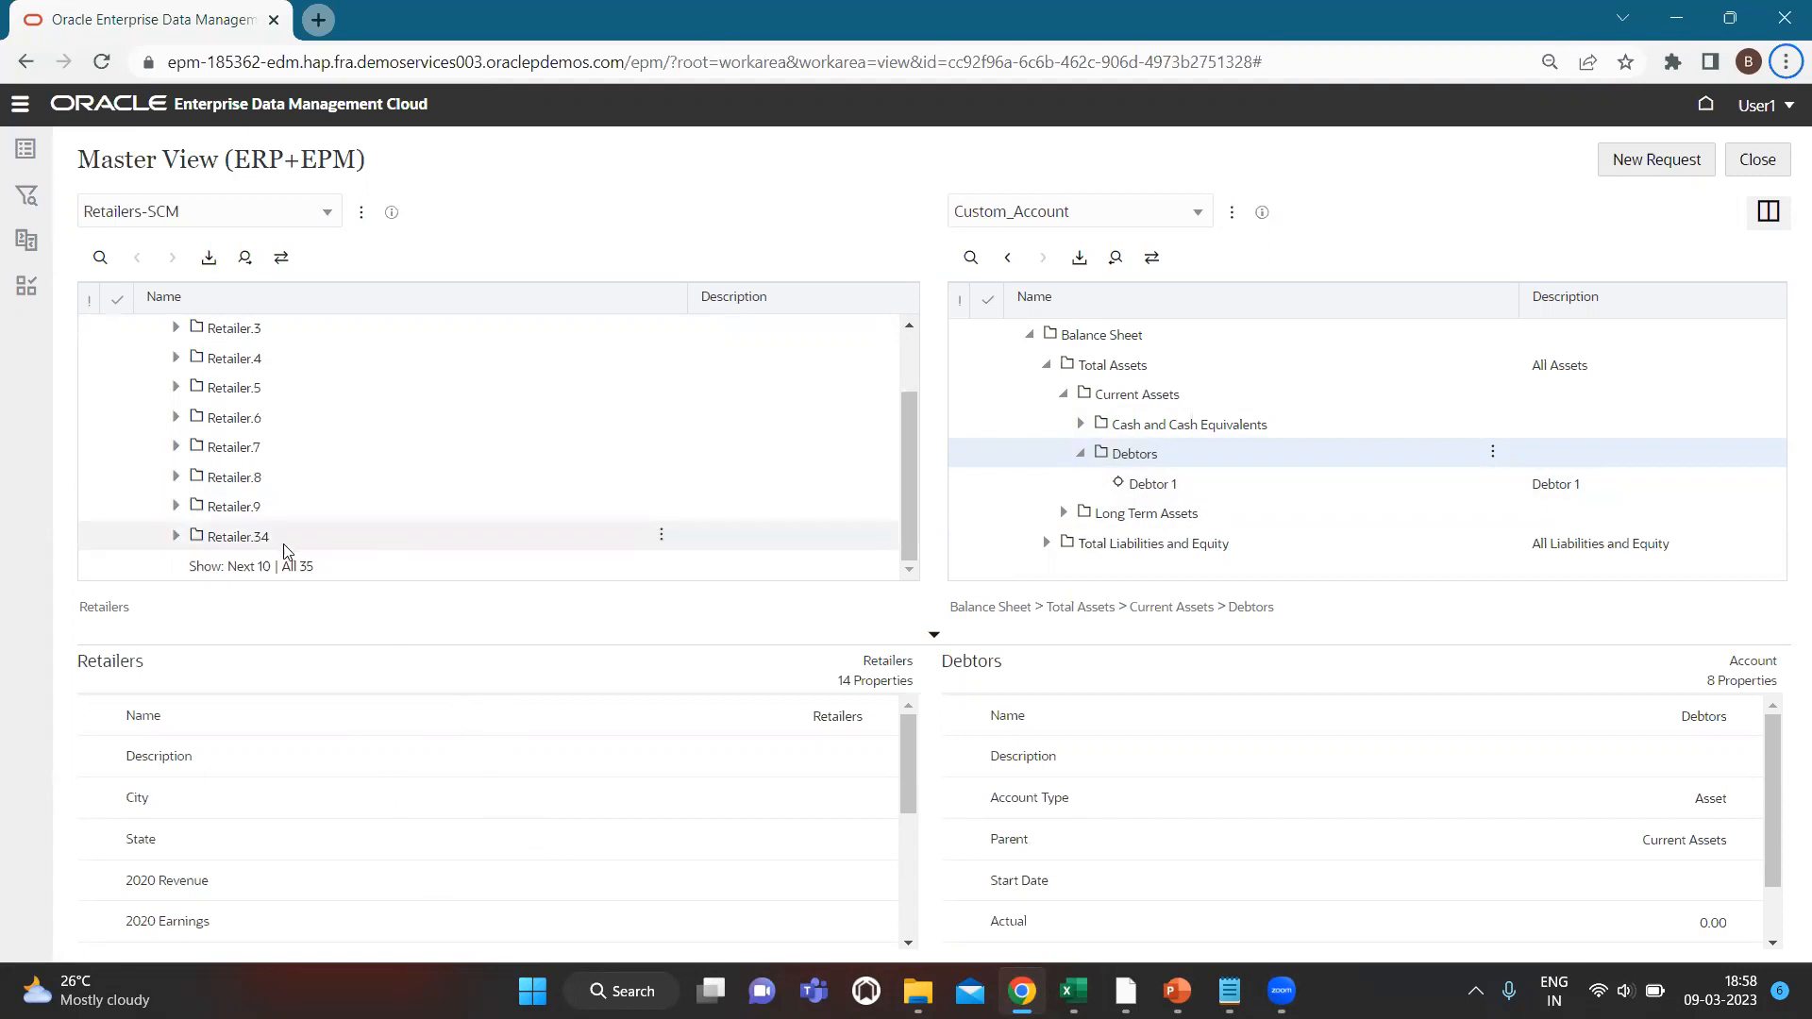
left_click(298, 566)
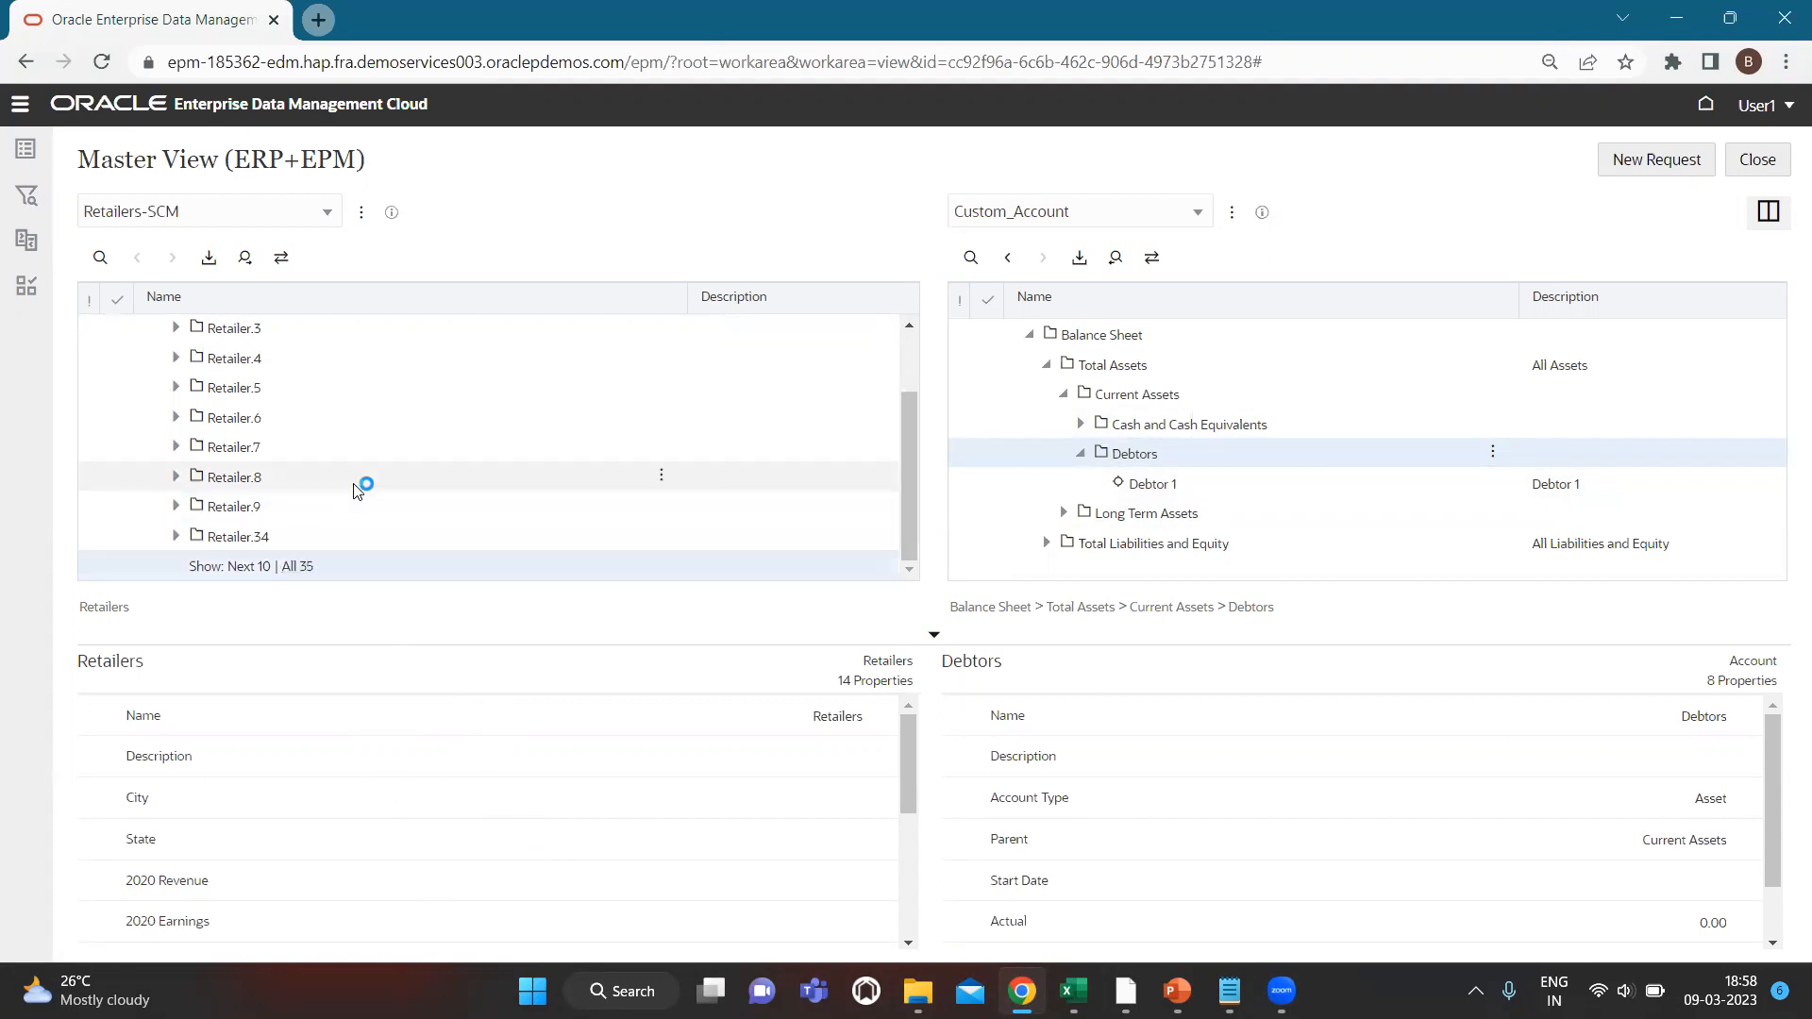
scroll(307, 482, "down", 4)
scroll(274, 476, "down", 5)
left_click(181, 538)
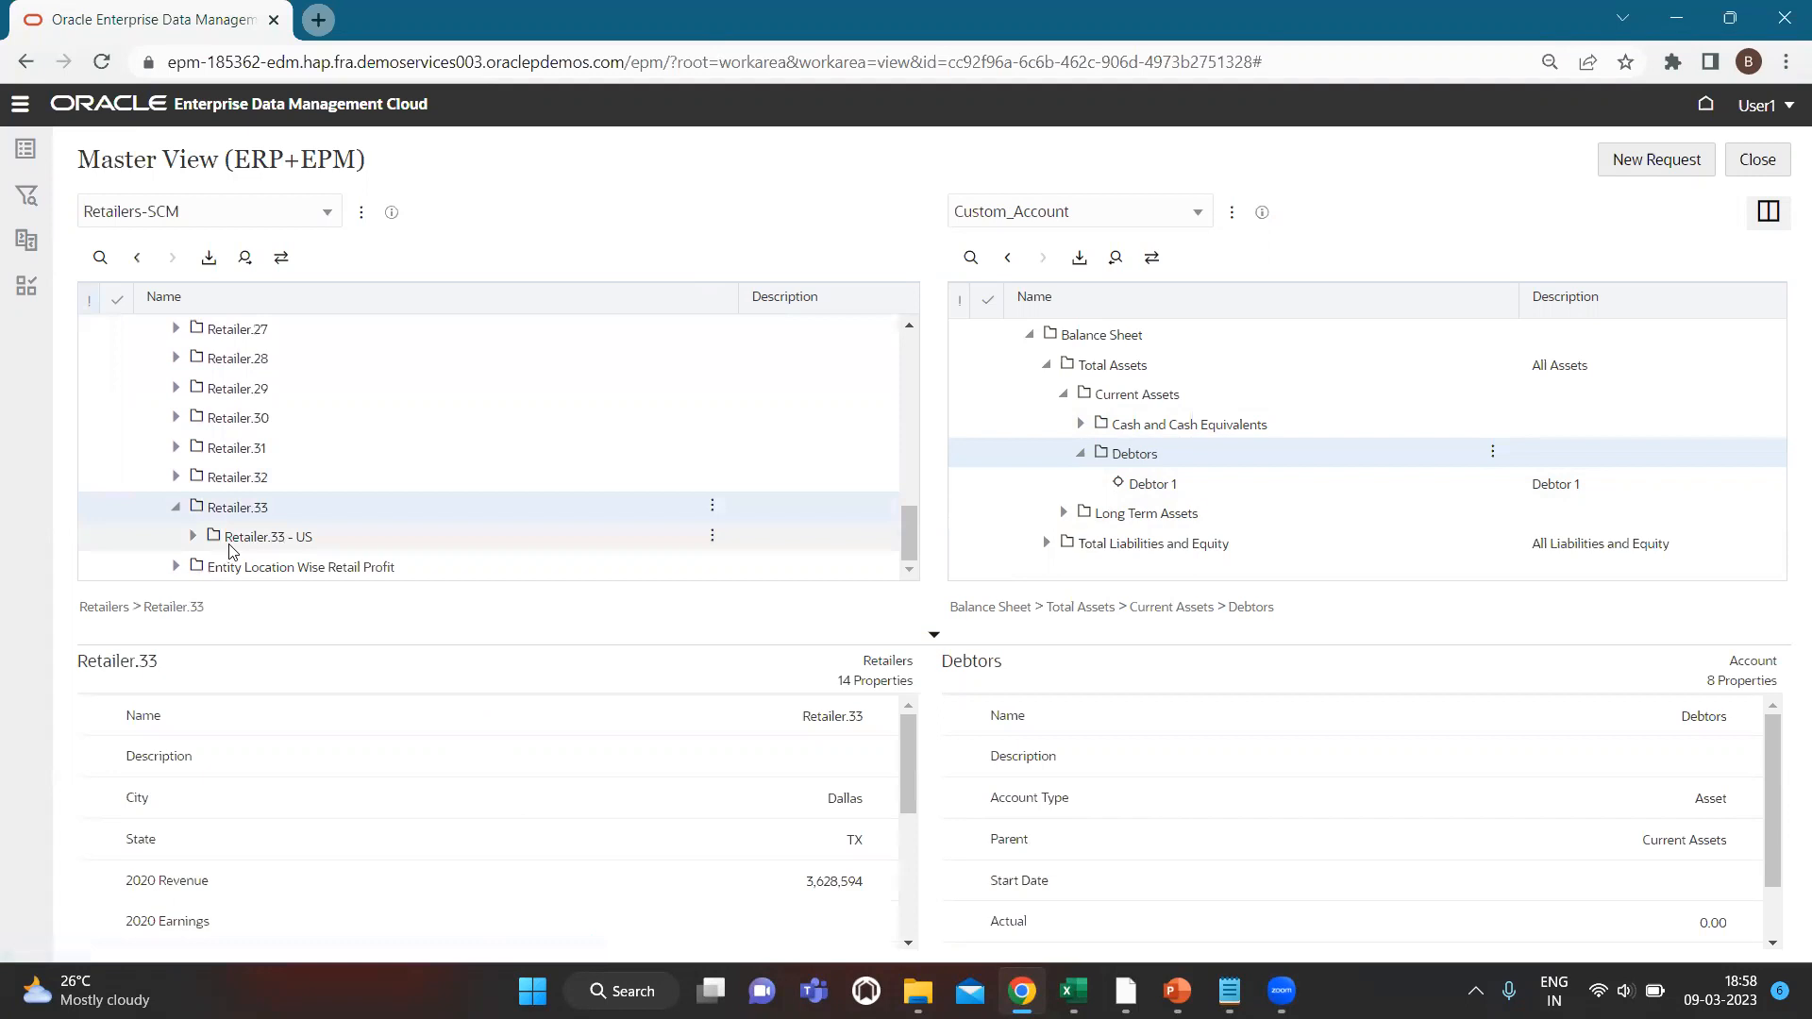
left_click(193, 536)
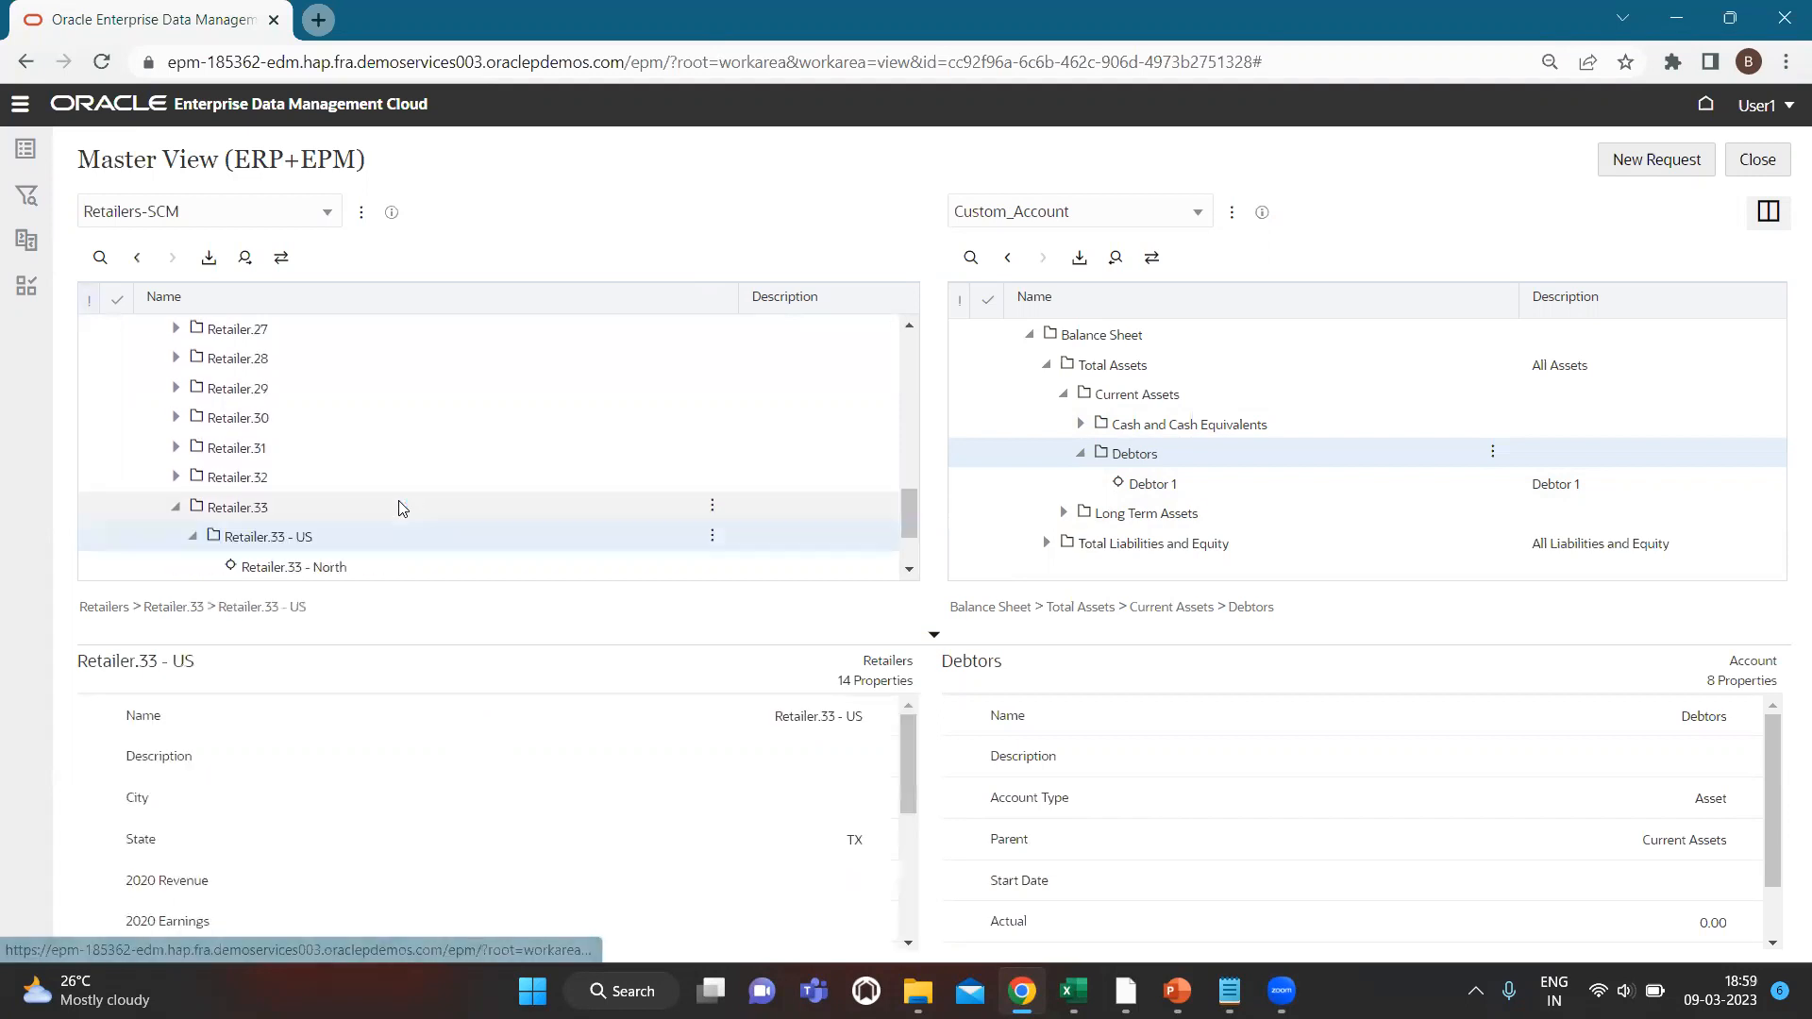
scroll(403, 508, "down", 2)
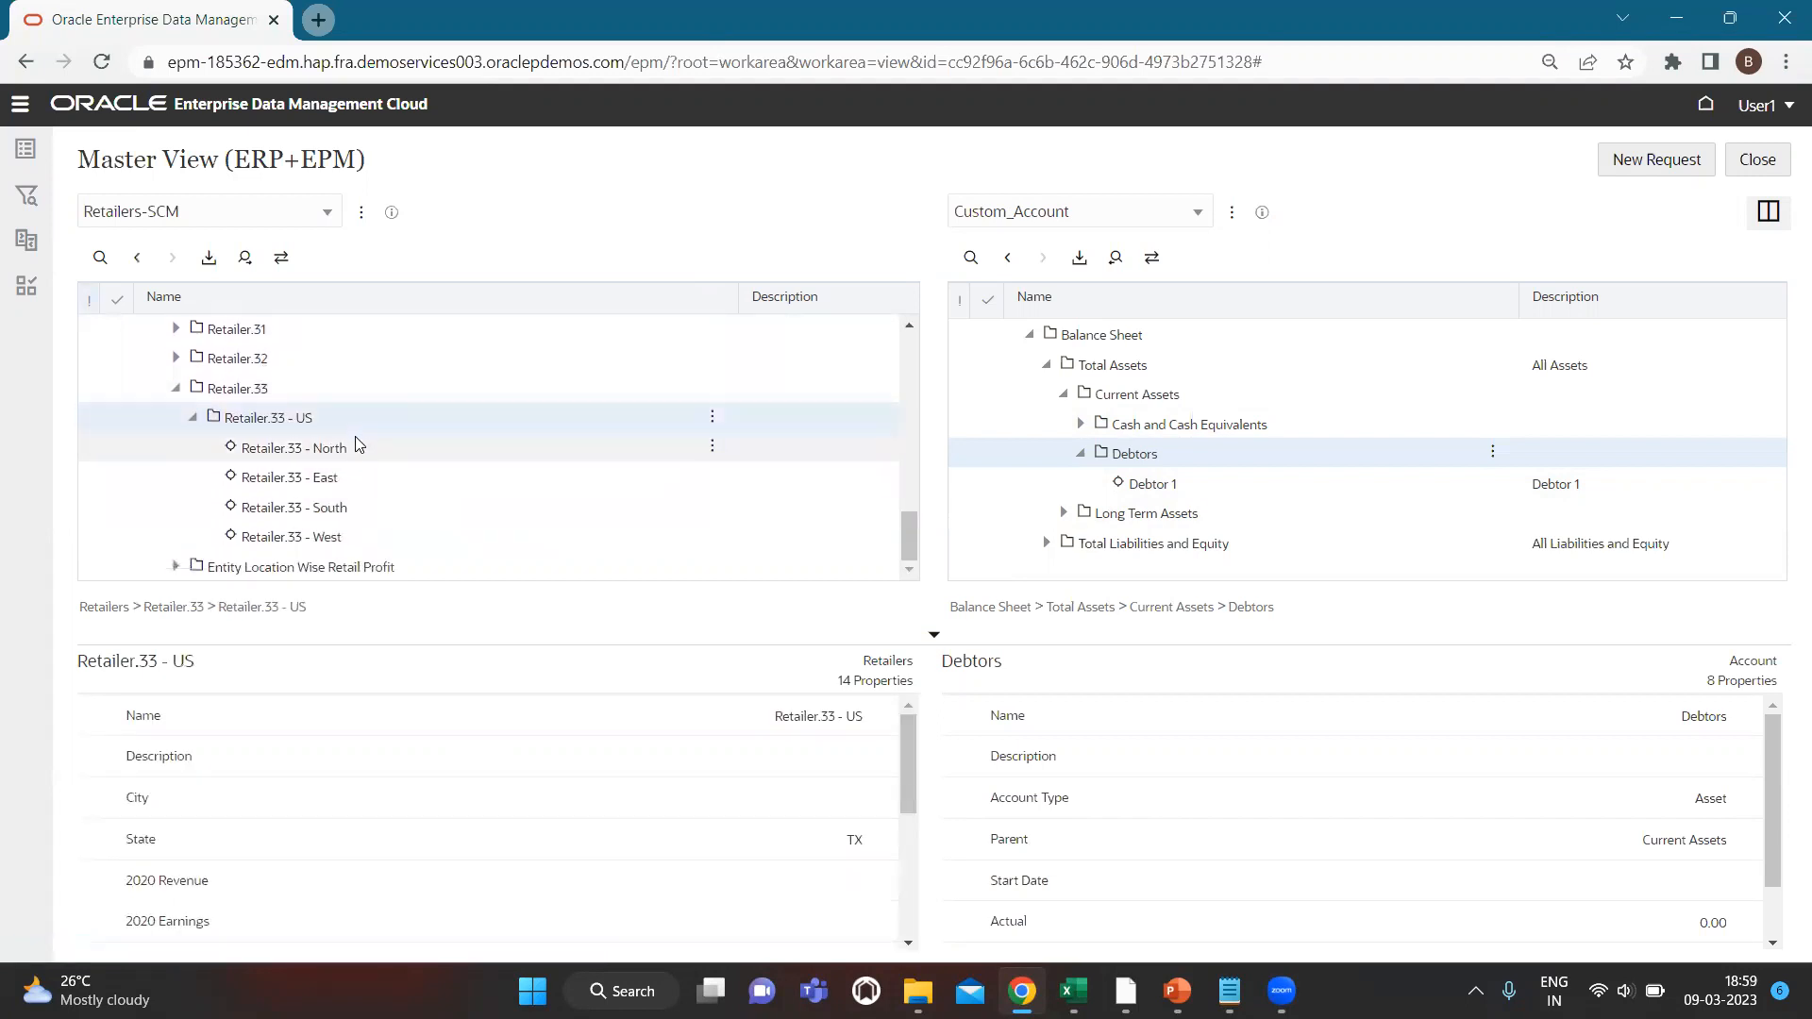
Examine the Start Date and End Date properties of Retailer.33 - North and the Debtors account.
left_click(341, 453)
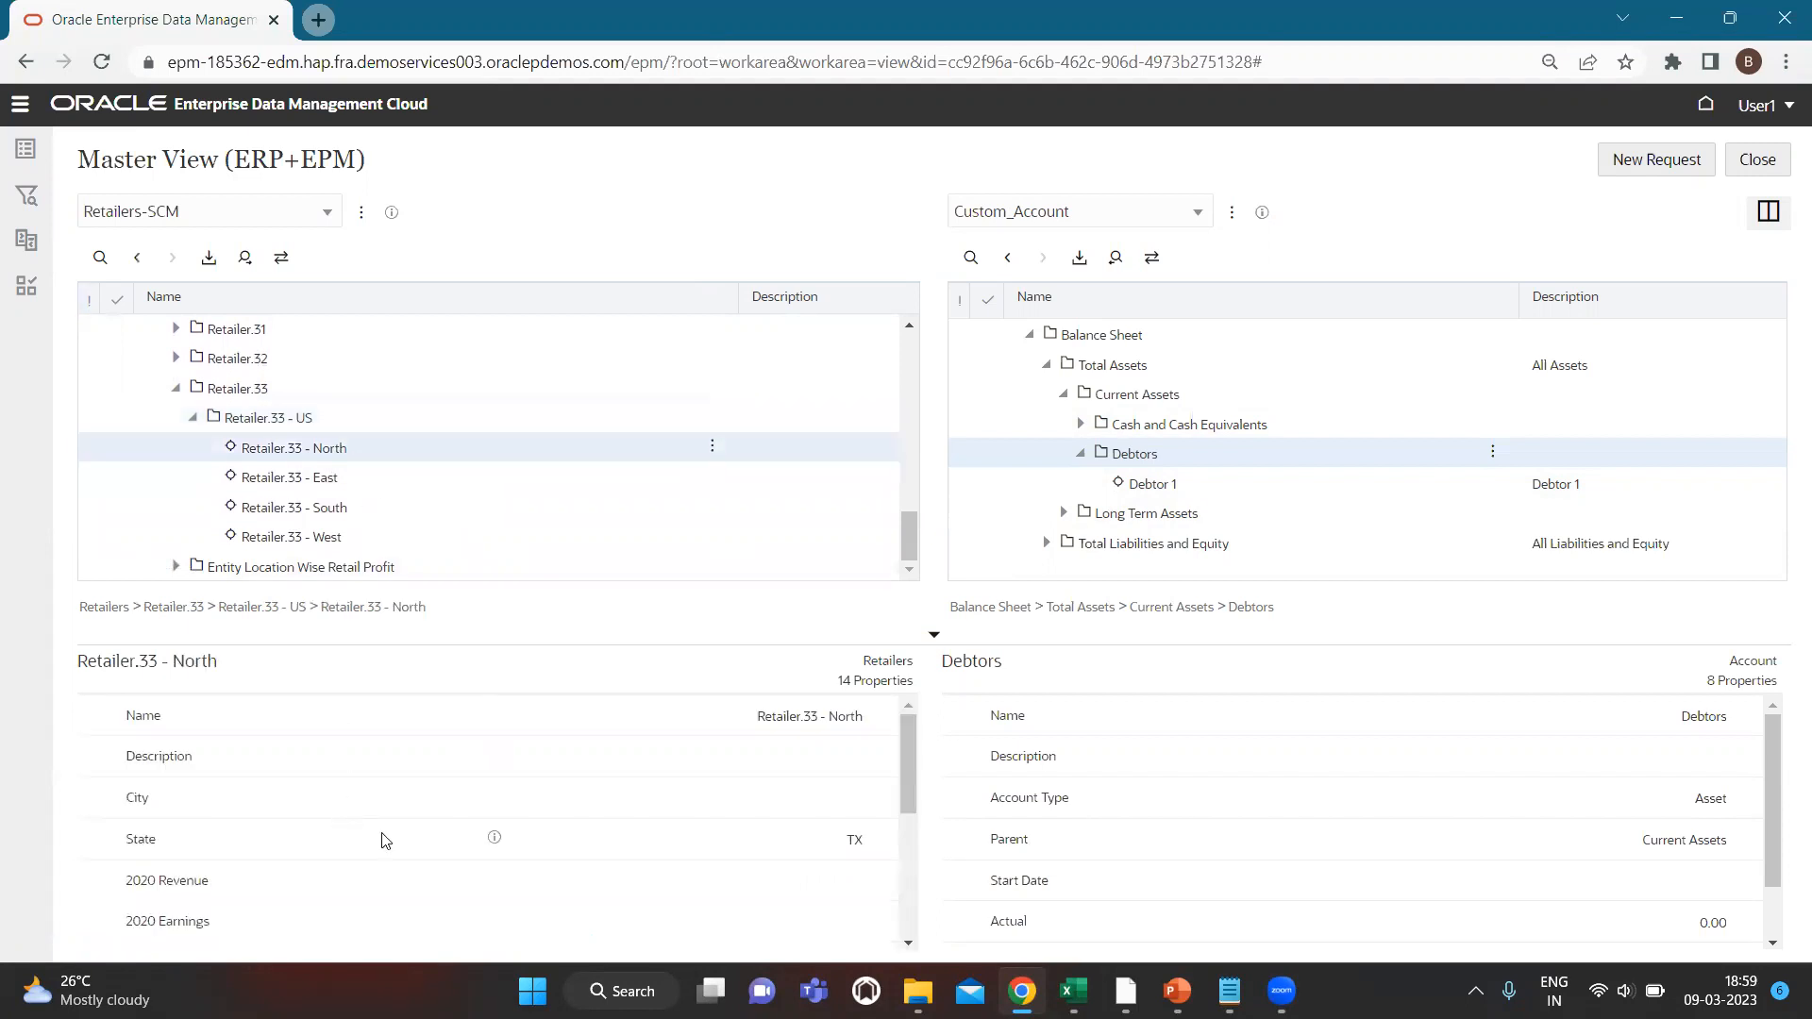
scroll(382, 839, "down", 5)
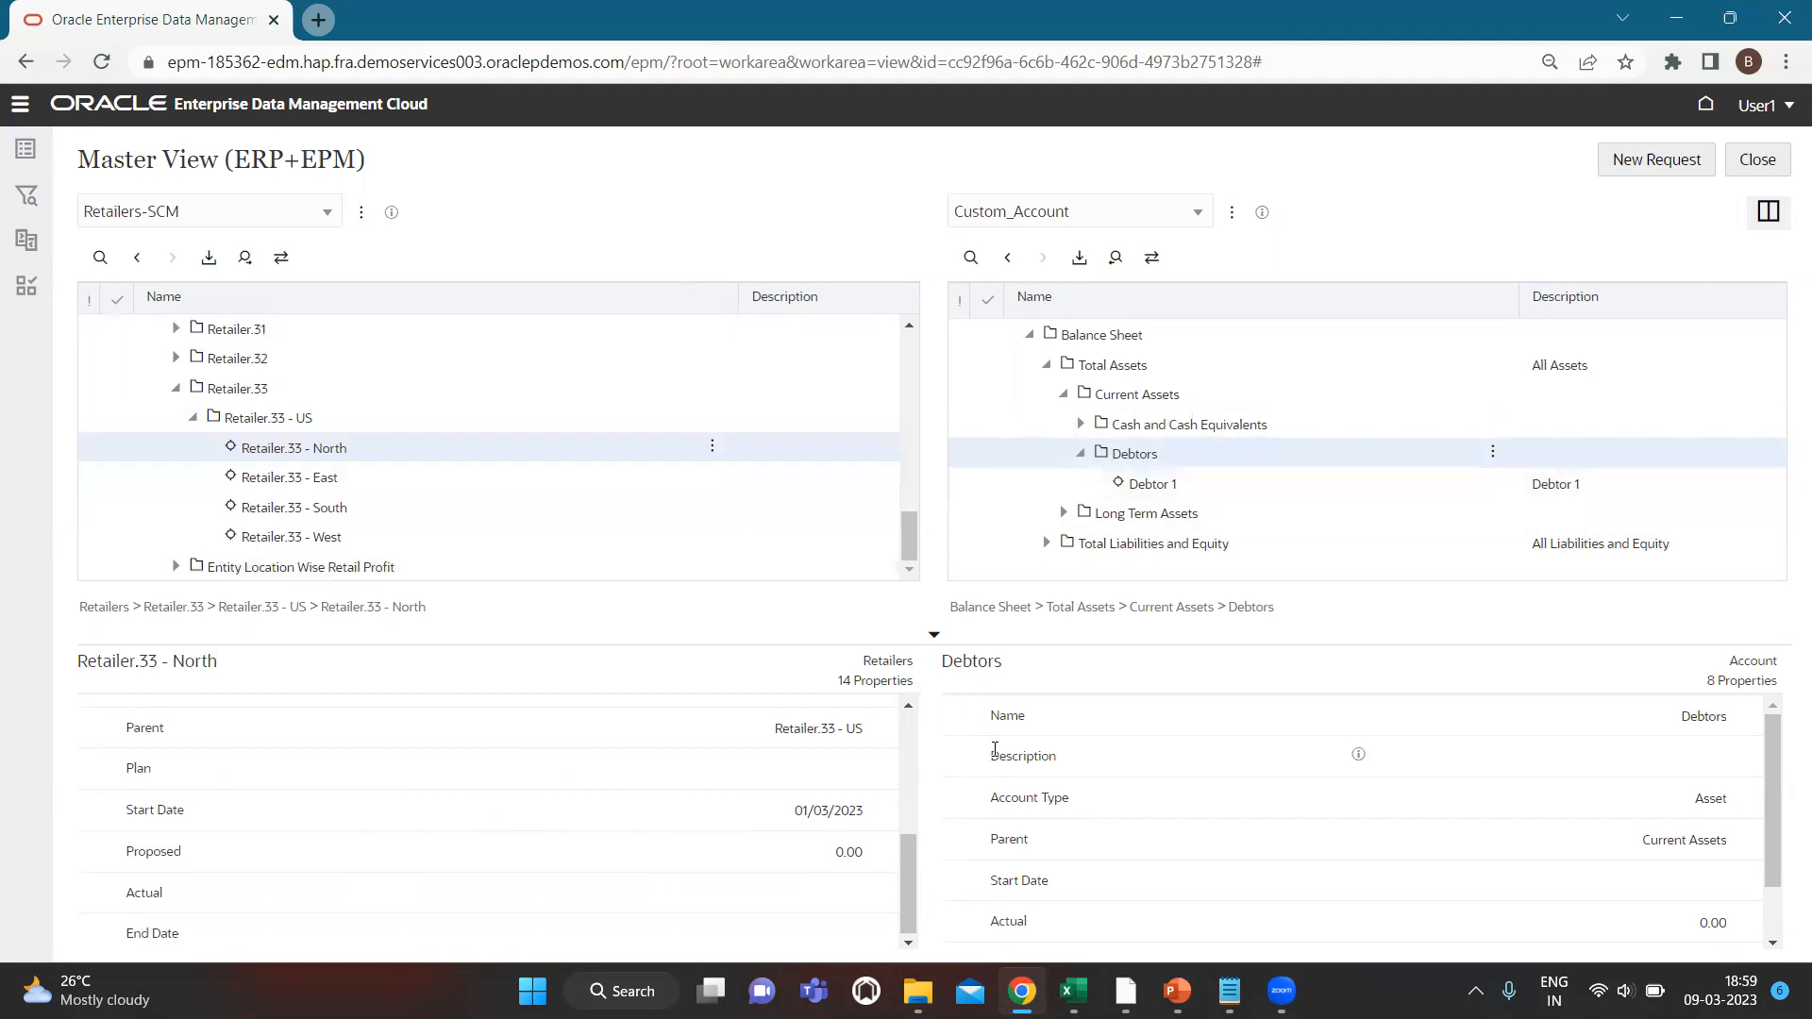
scroll(1029, 750, "down", 1)
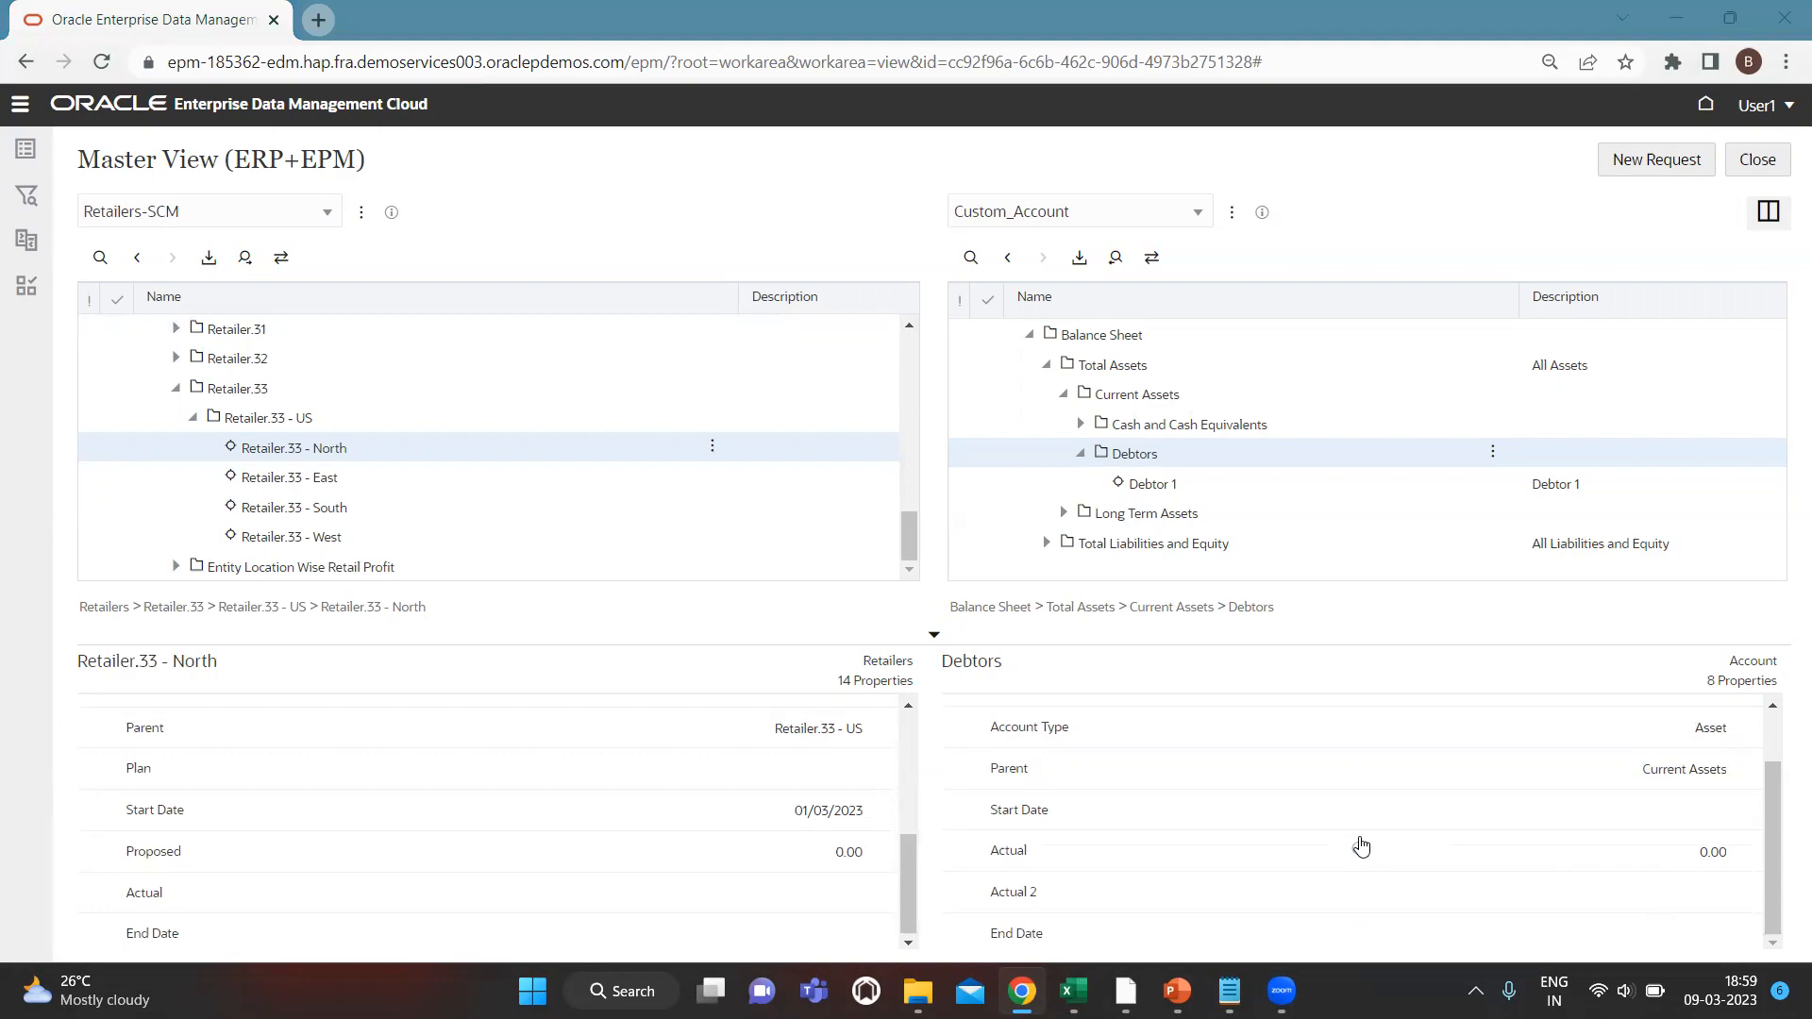
Switch to the Notepad notes and review the Case 1 start and end date conditions with their Boolean return values.
key("alt+Tab")
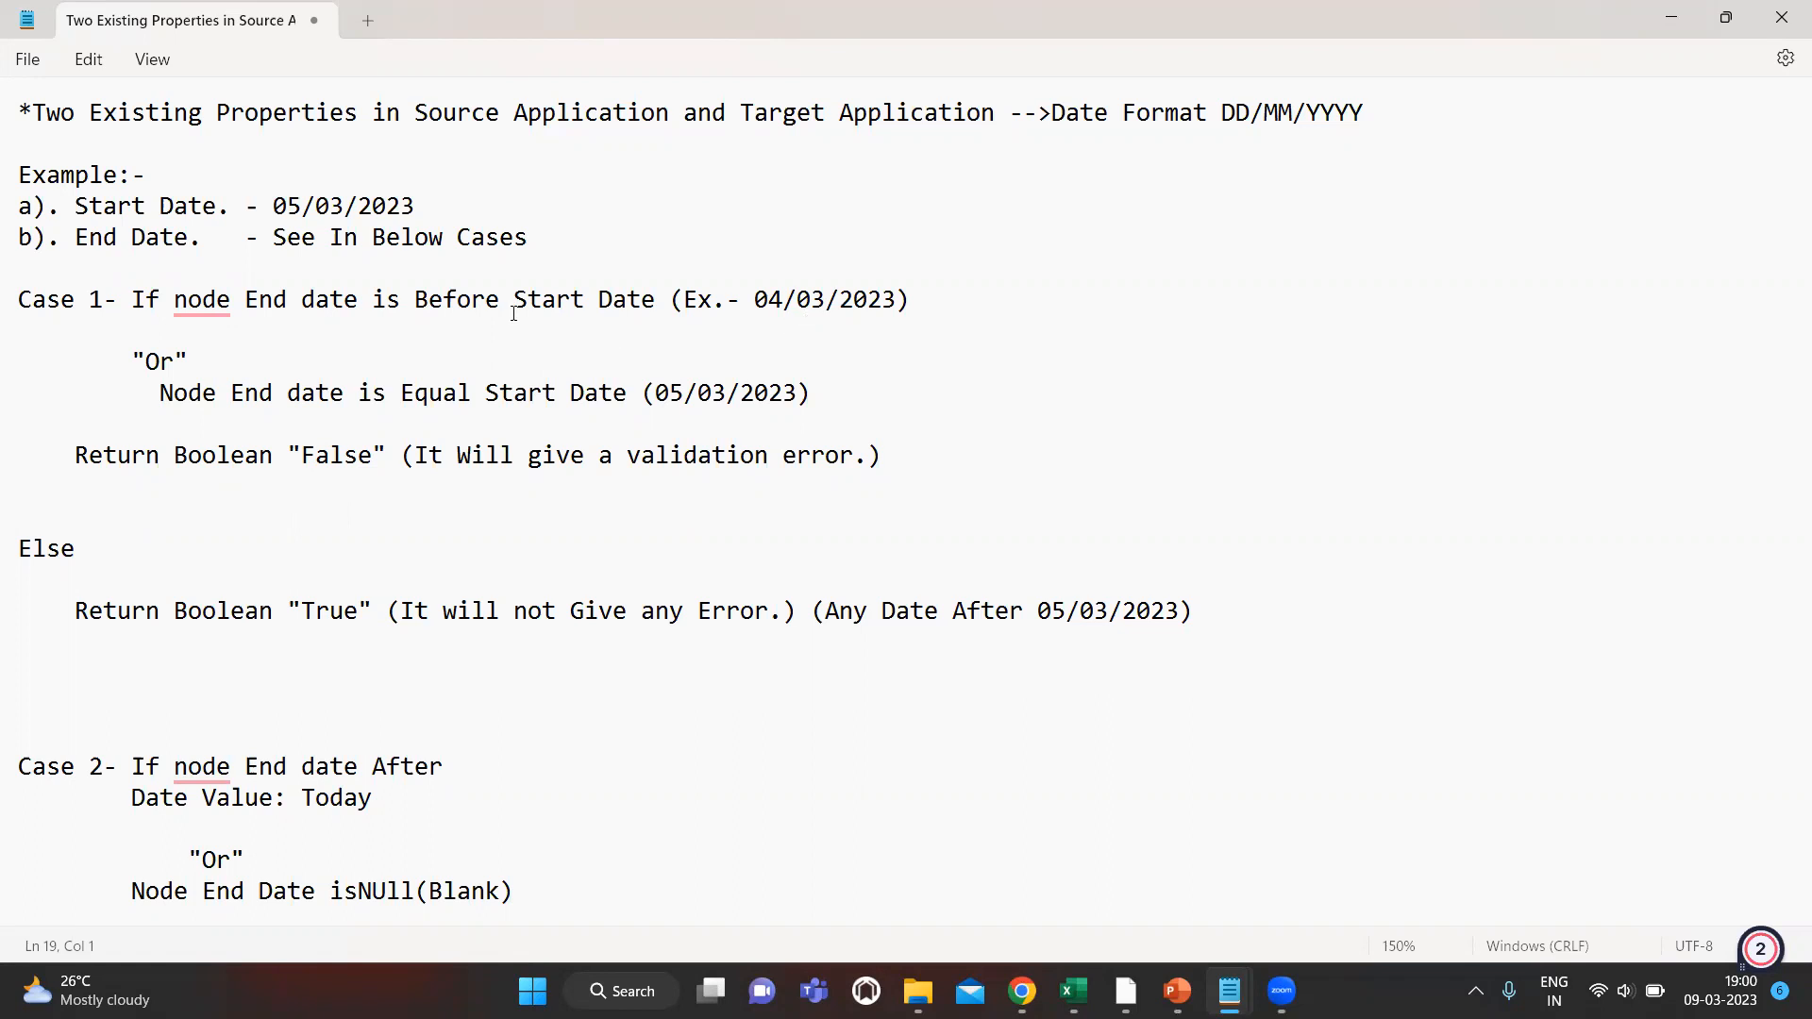
left_click_drag(272, 205, 422, 207)
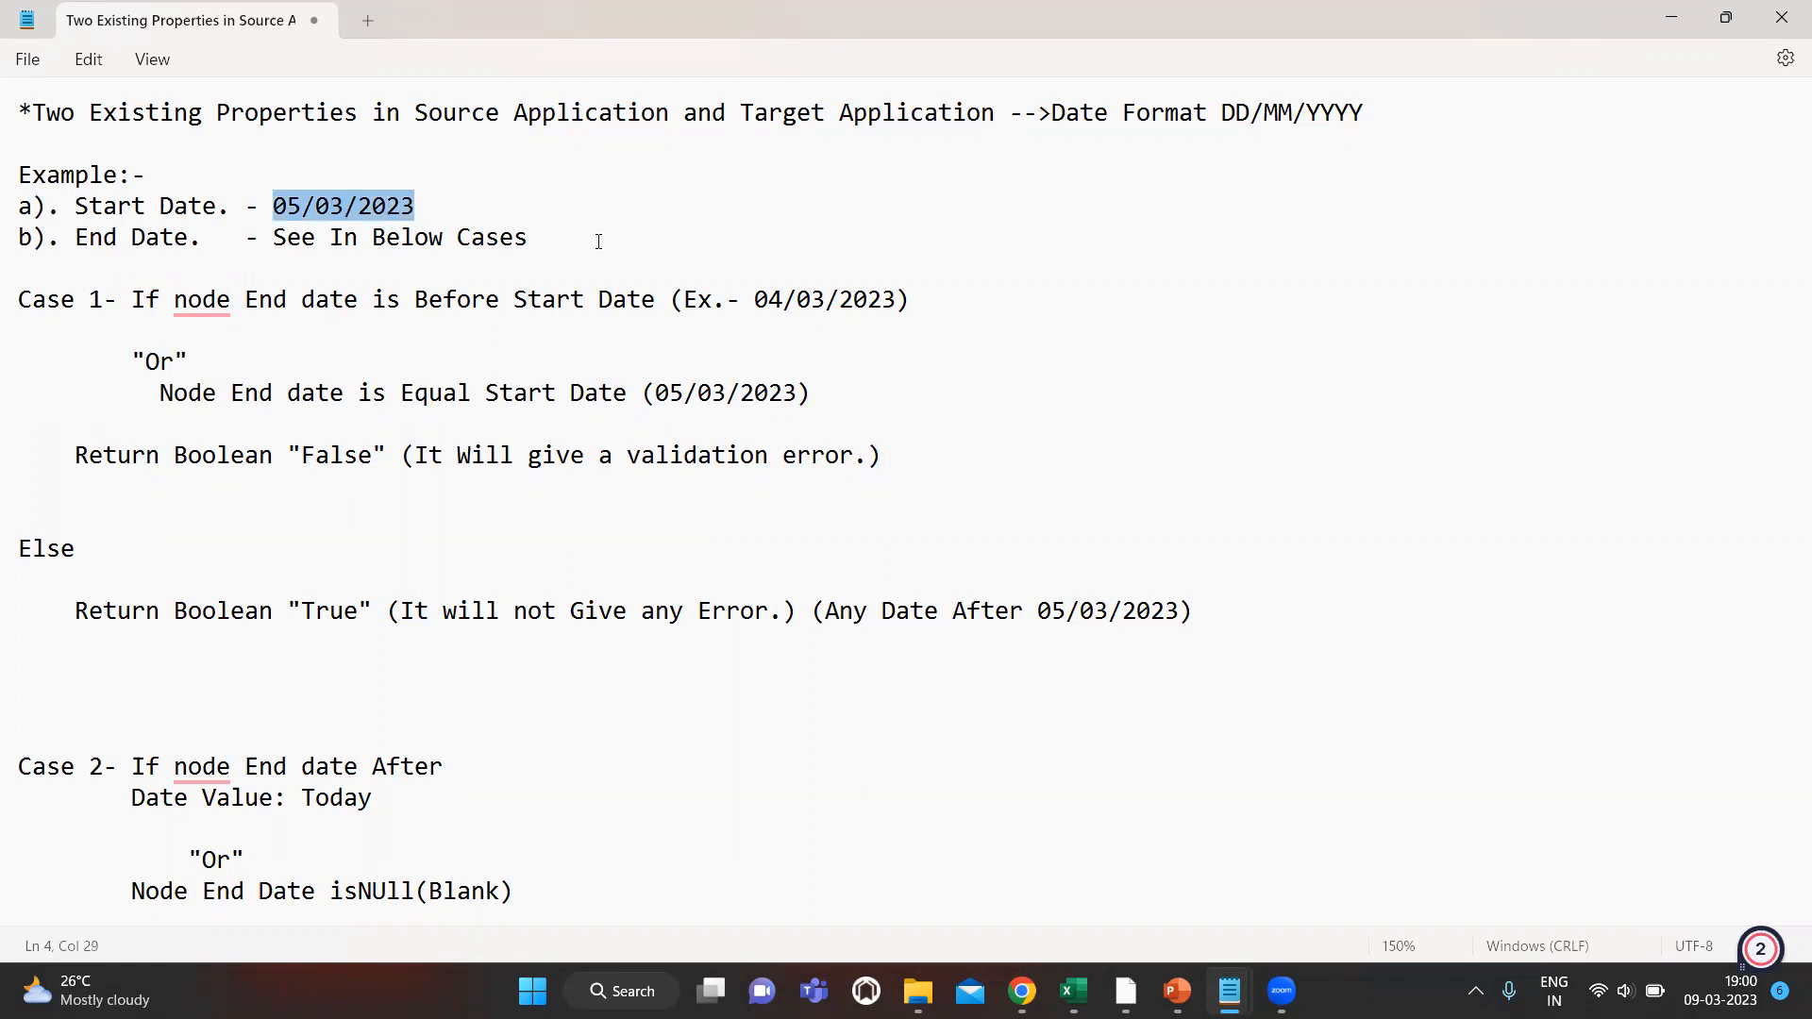
left_click(763, 306)
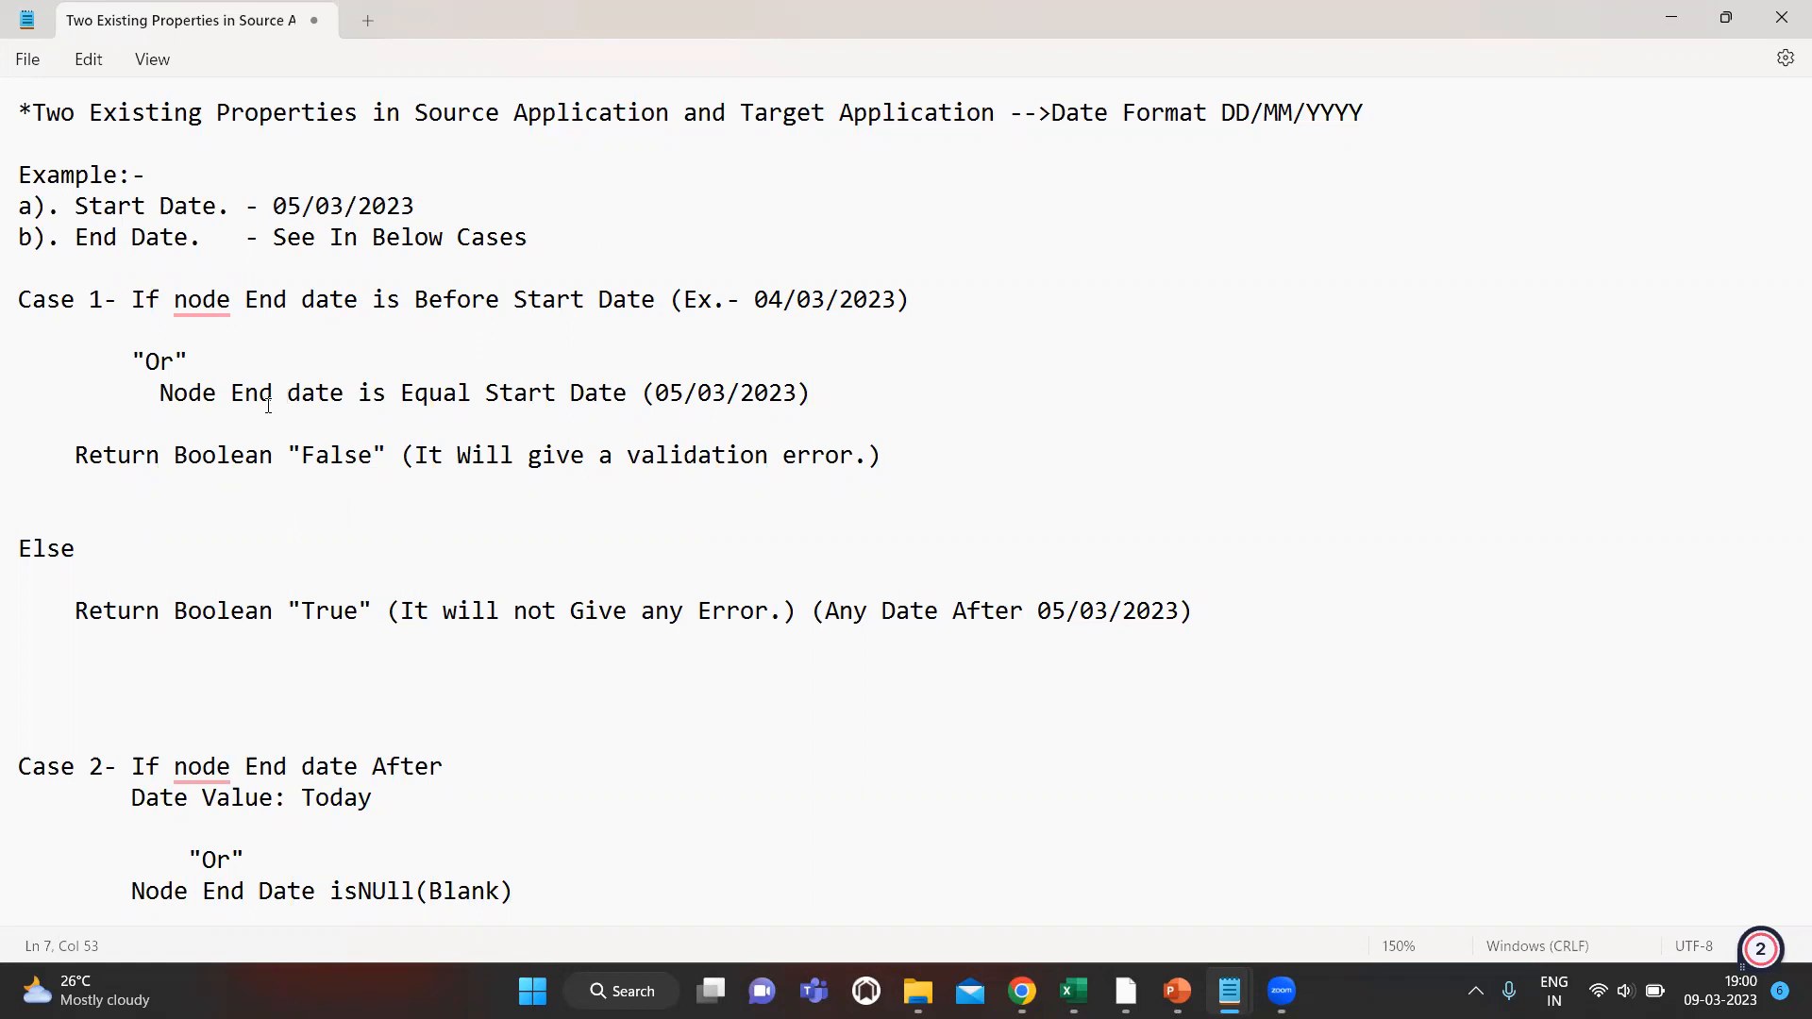
left_click_drag(659, 407, 821, 402)
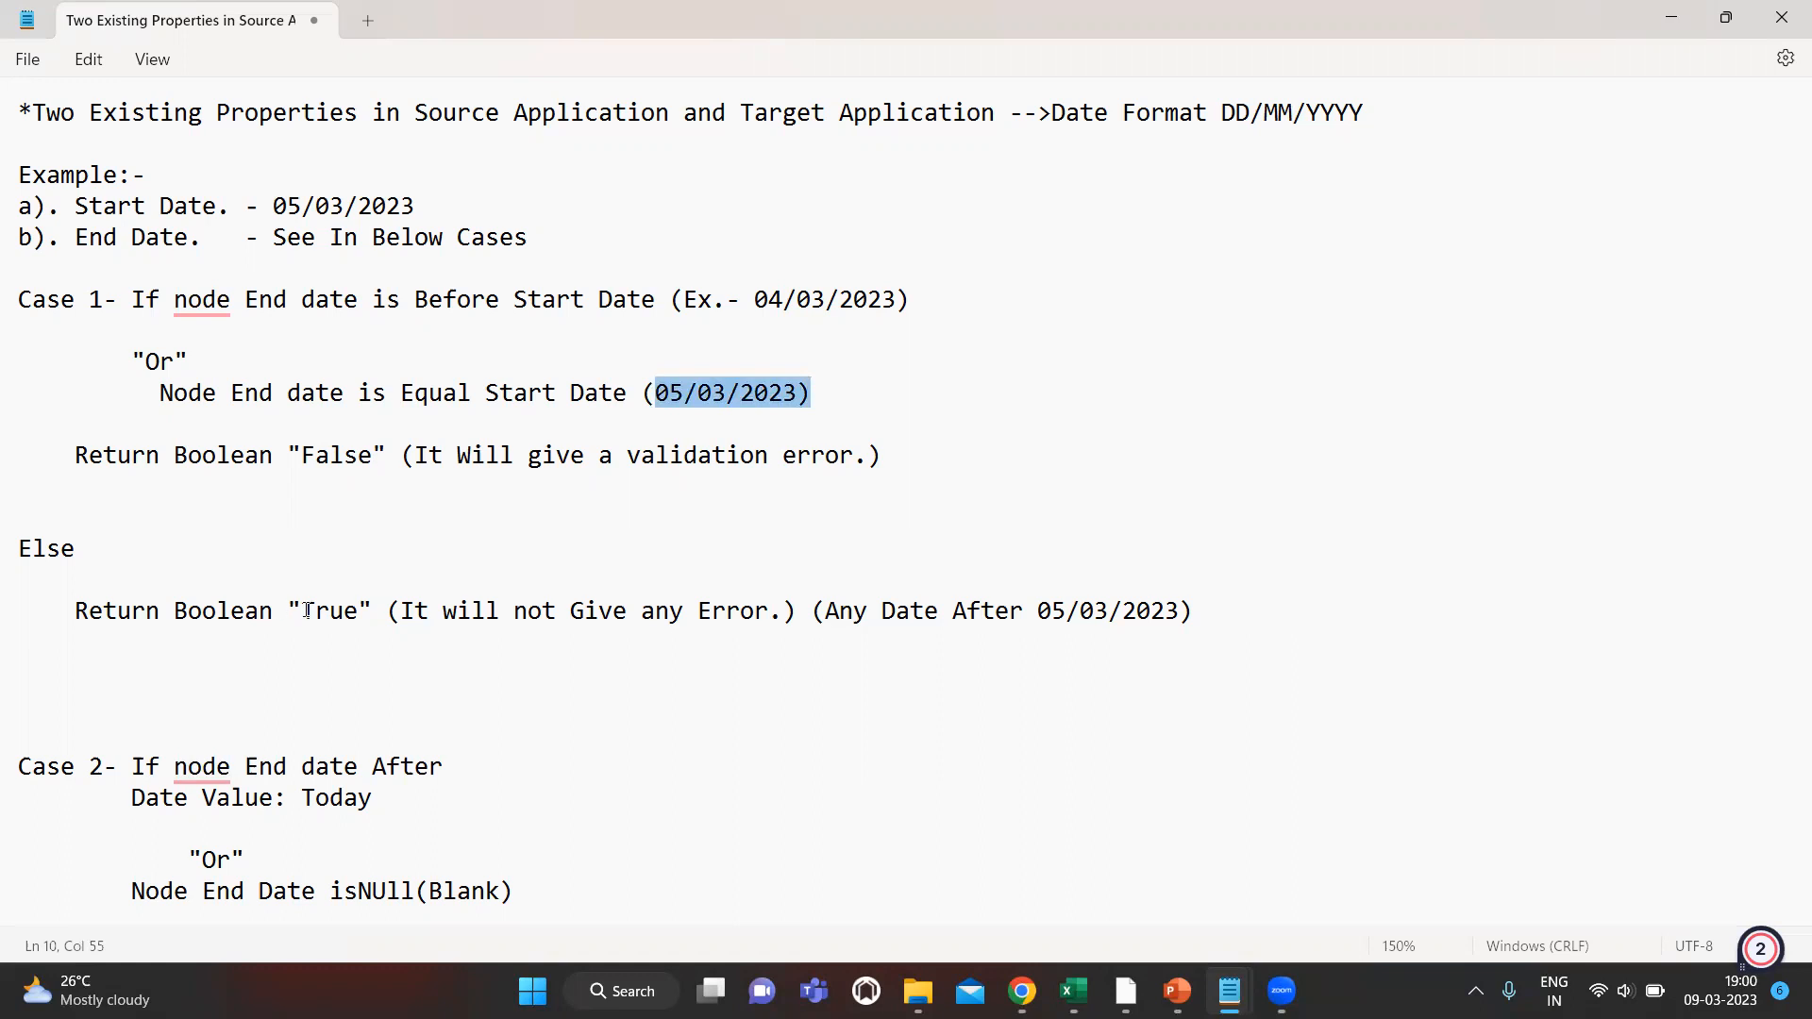
left_click(401, 613)
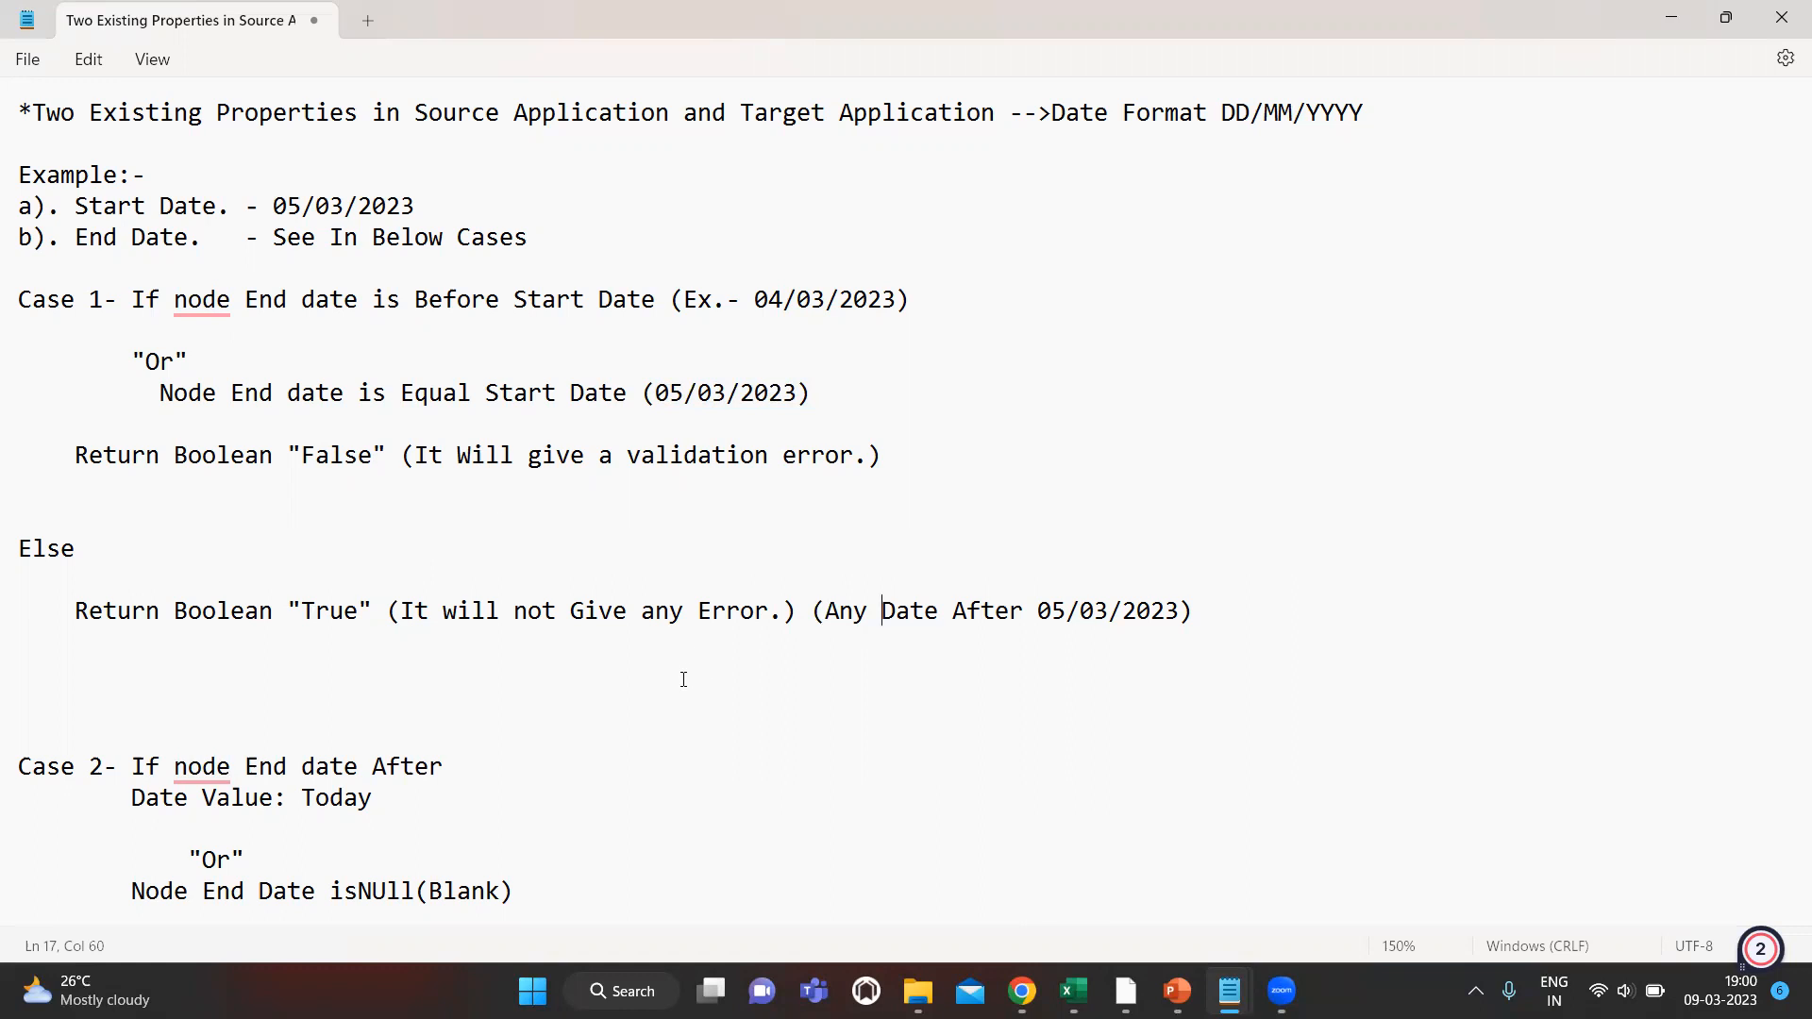
left_click_drag(131, 305, 847, 636)
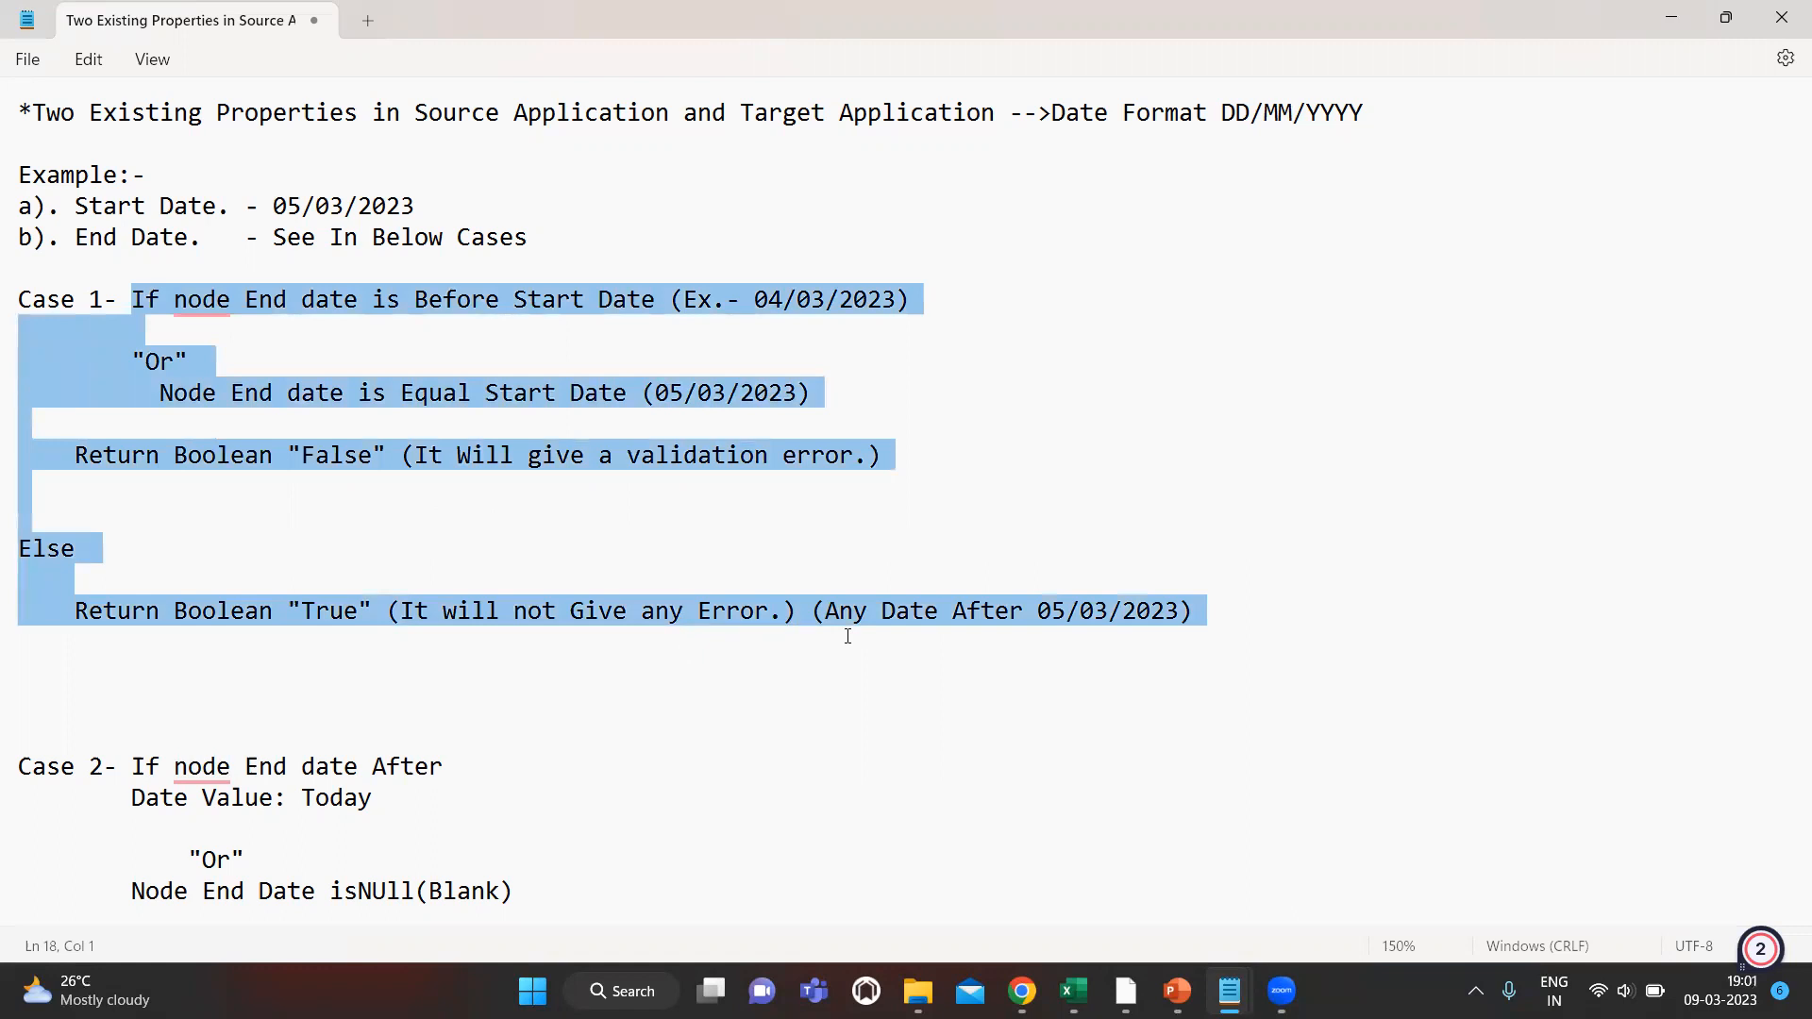
left_click(959, 542)
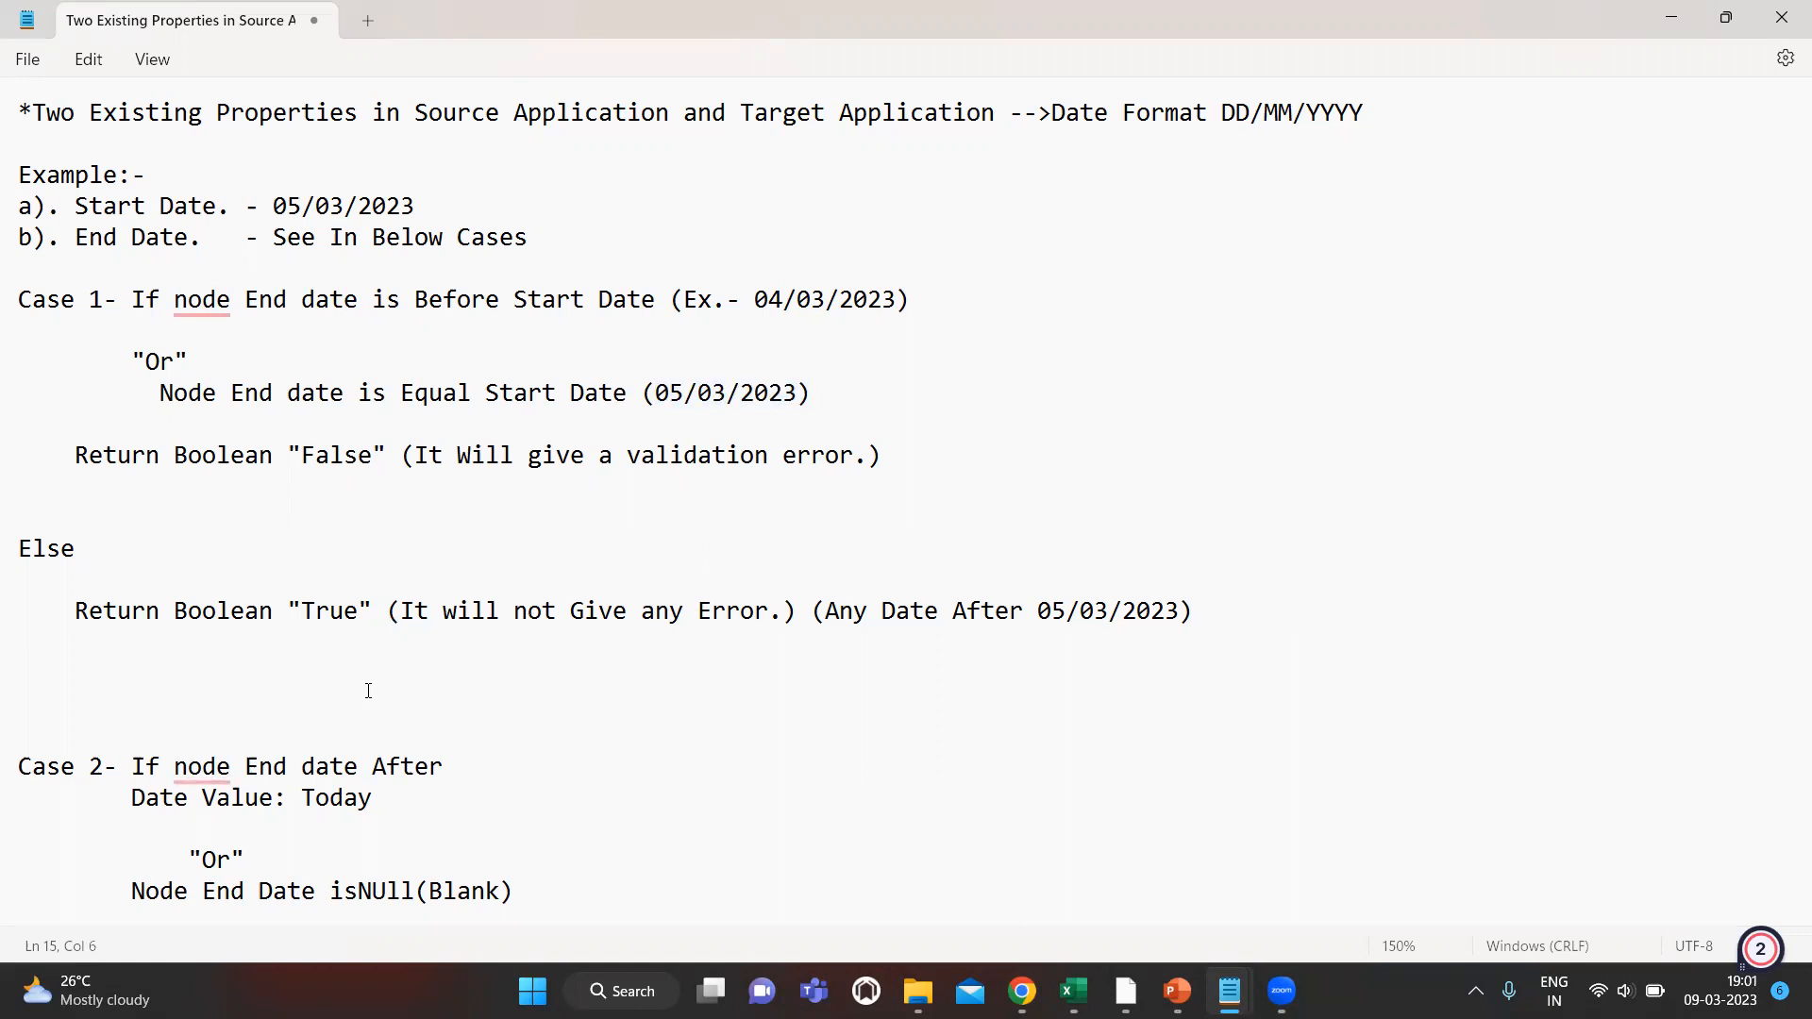
Switch to Oracle Enterprise Data Management Cloud and open the Account node type's validations from the Custom_Account viewpoint's data chain.
key("alt+Tab")
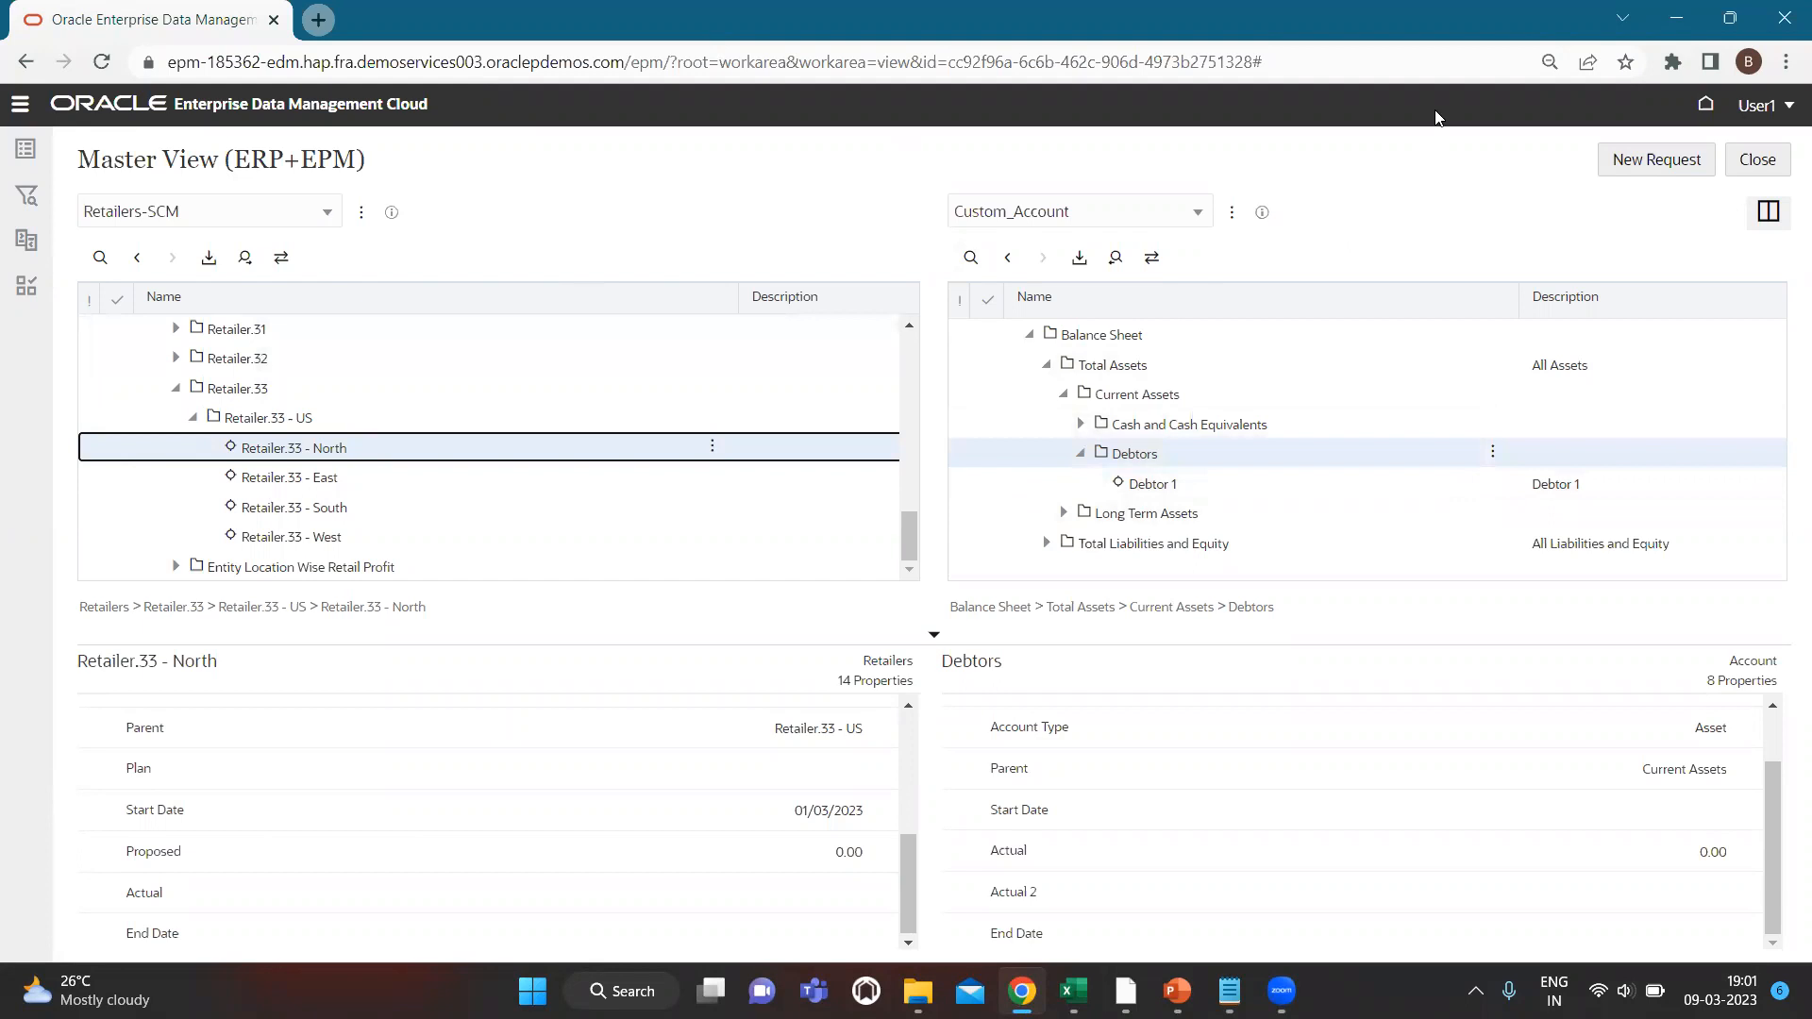
left_click(1232, 211)
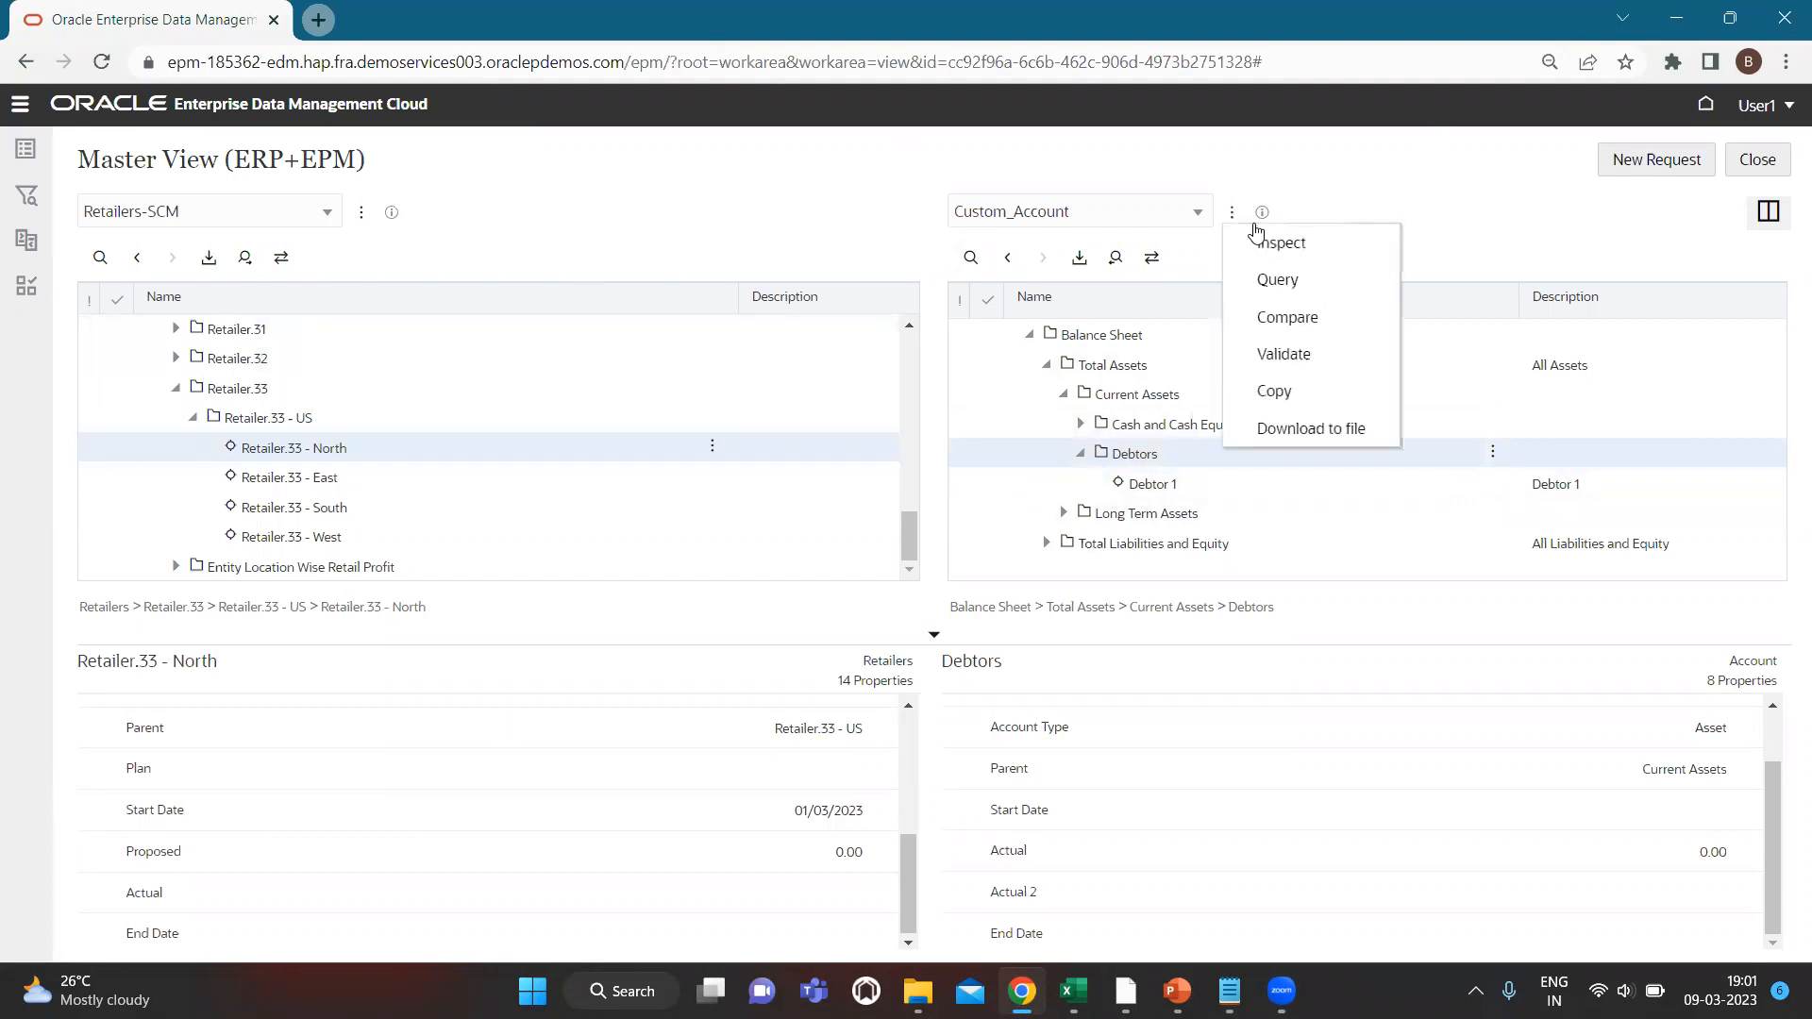
left_click(1265, 241)
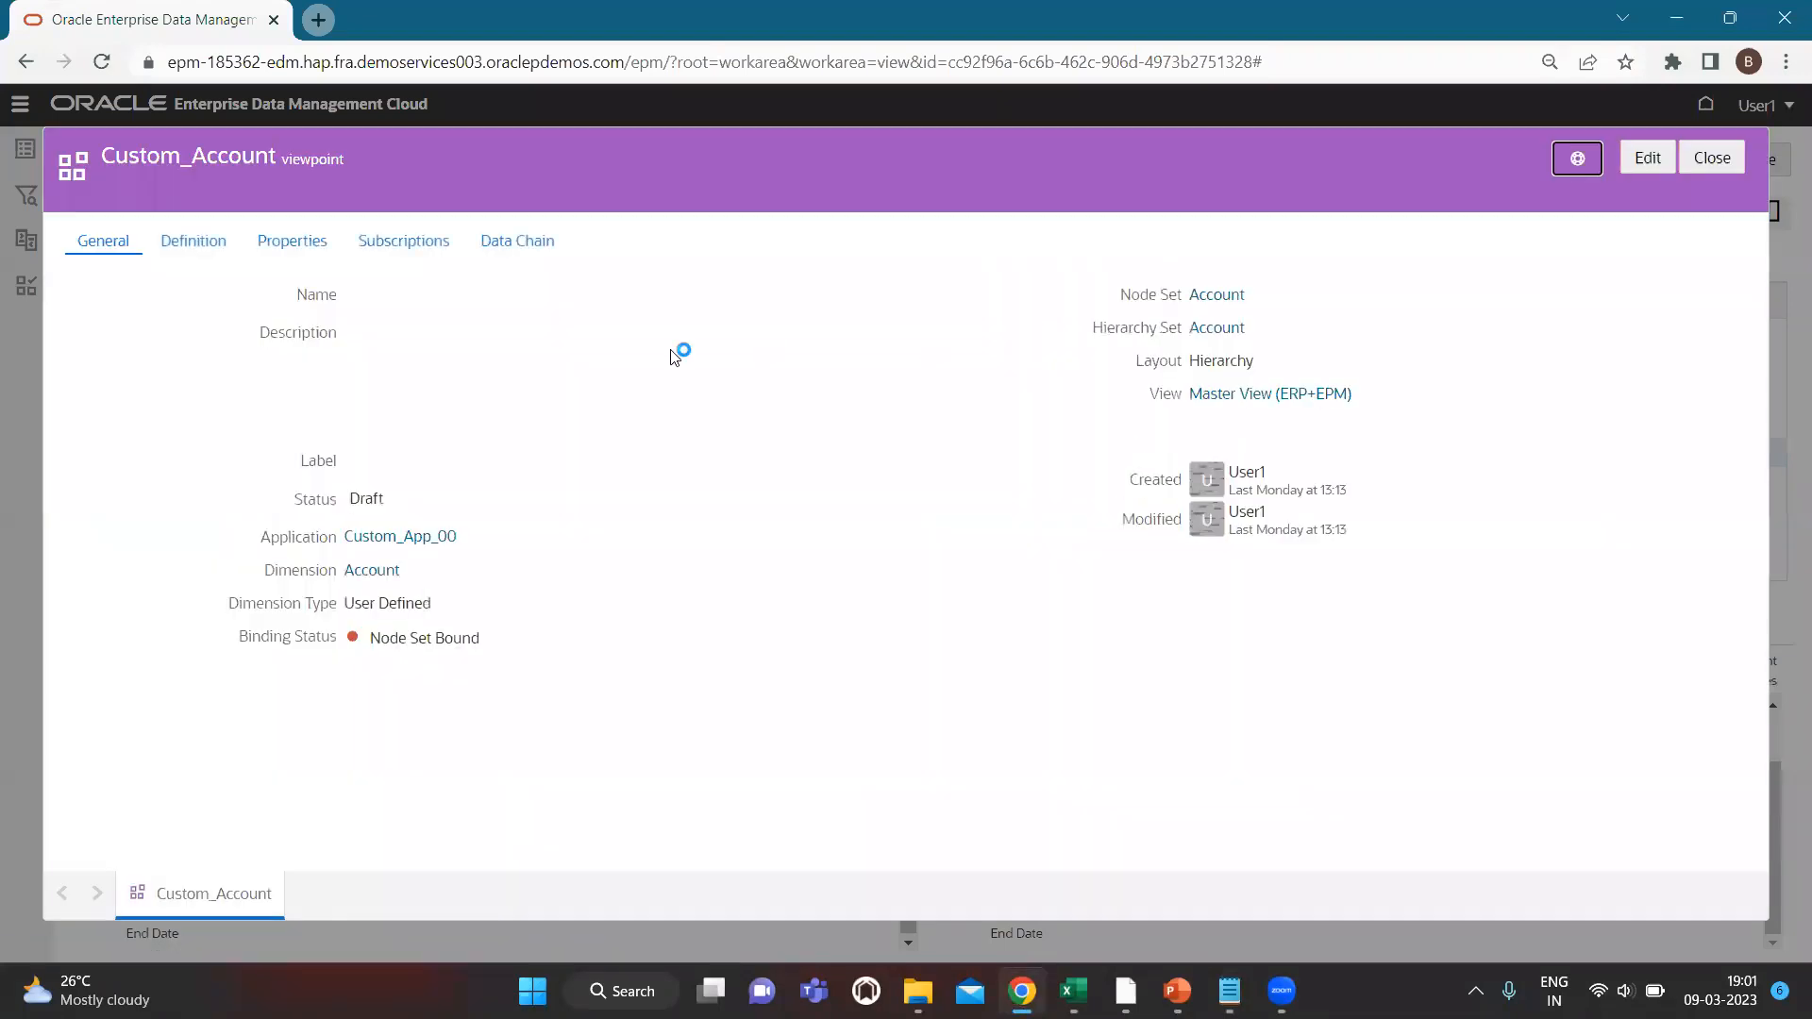
left_click(540, 250)
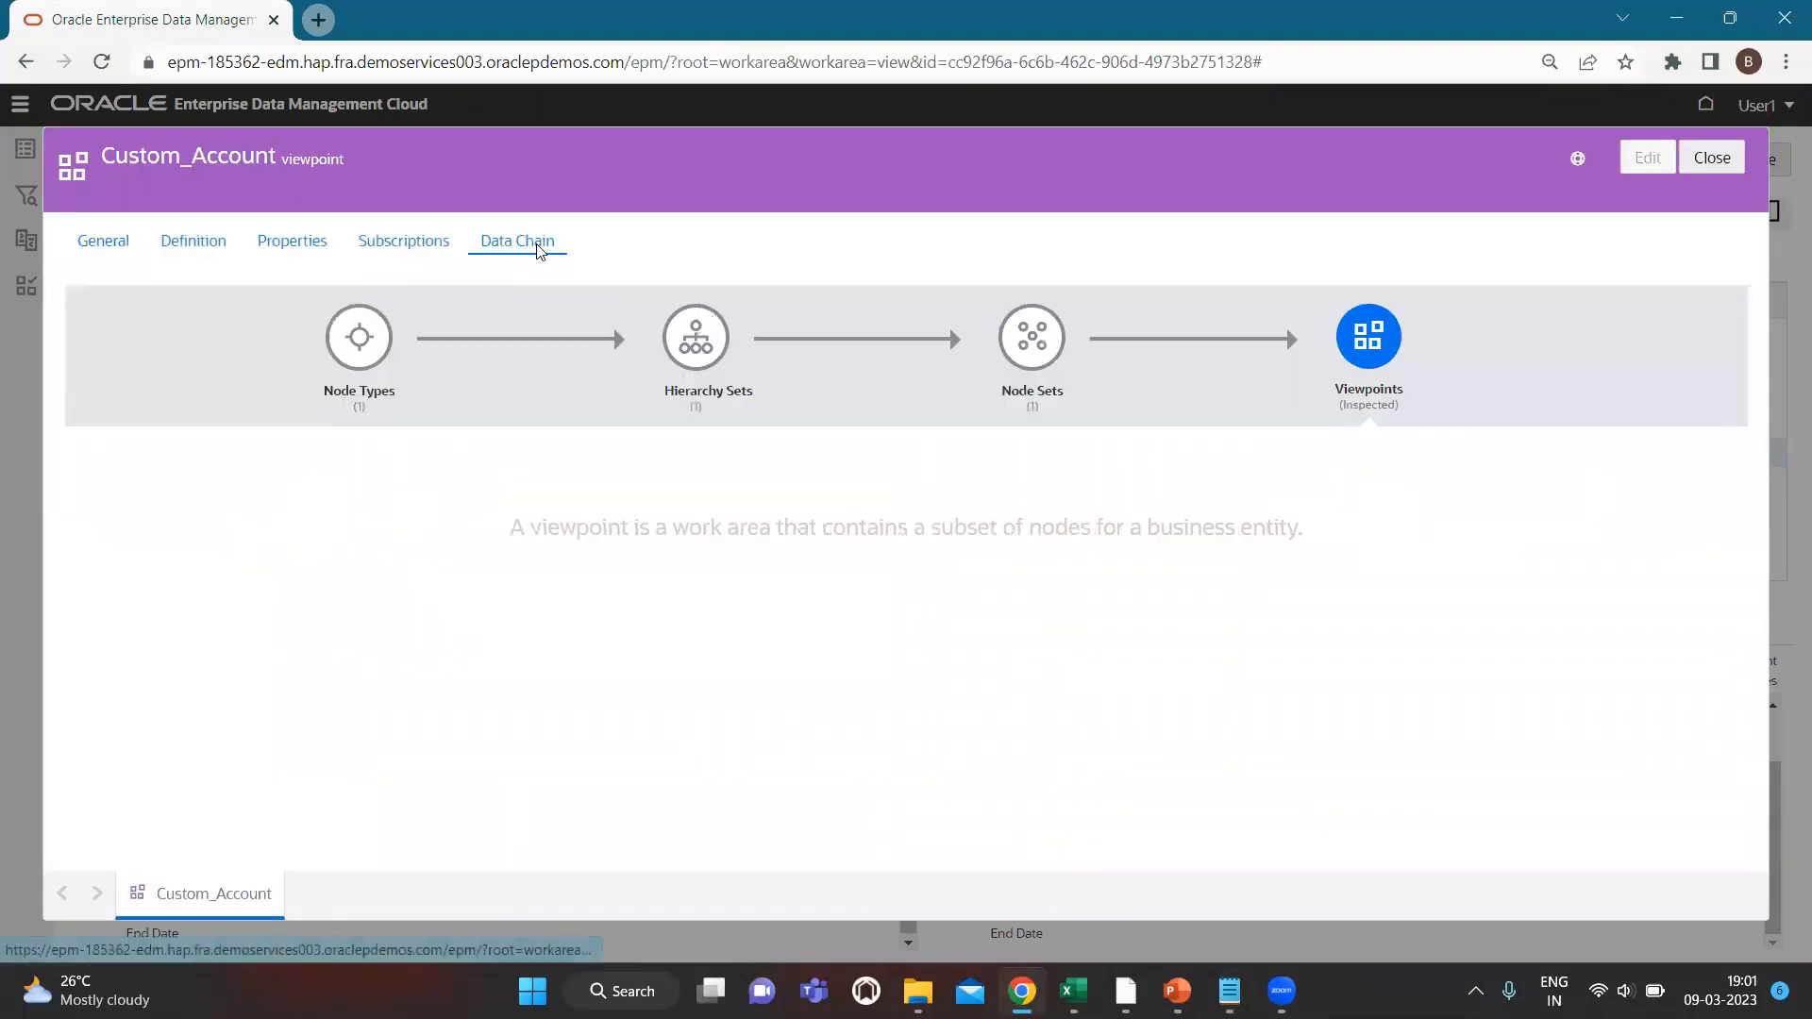
left_click(359, 338)
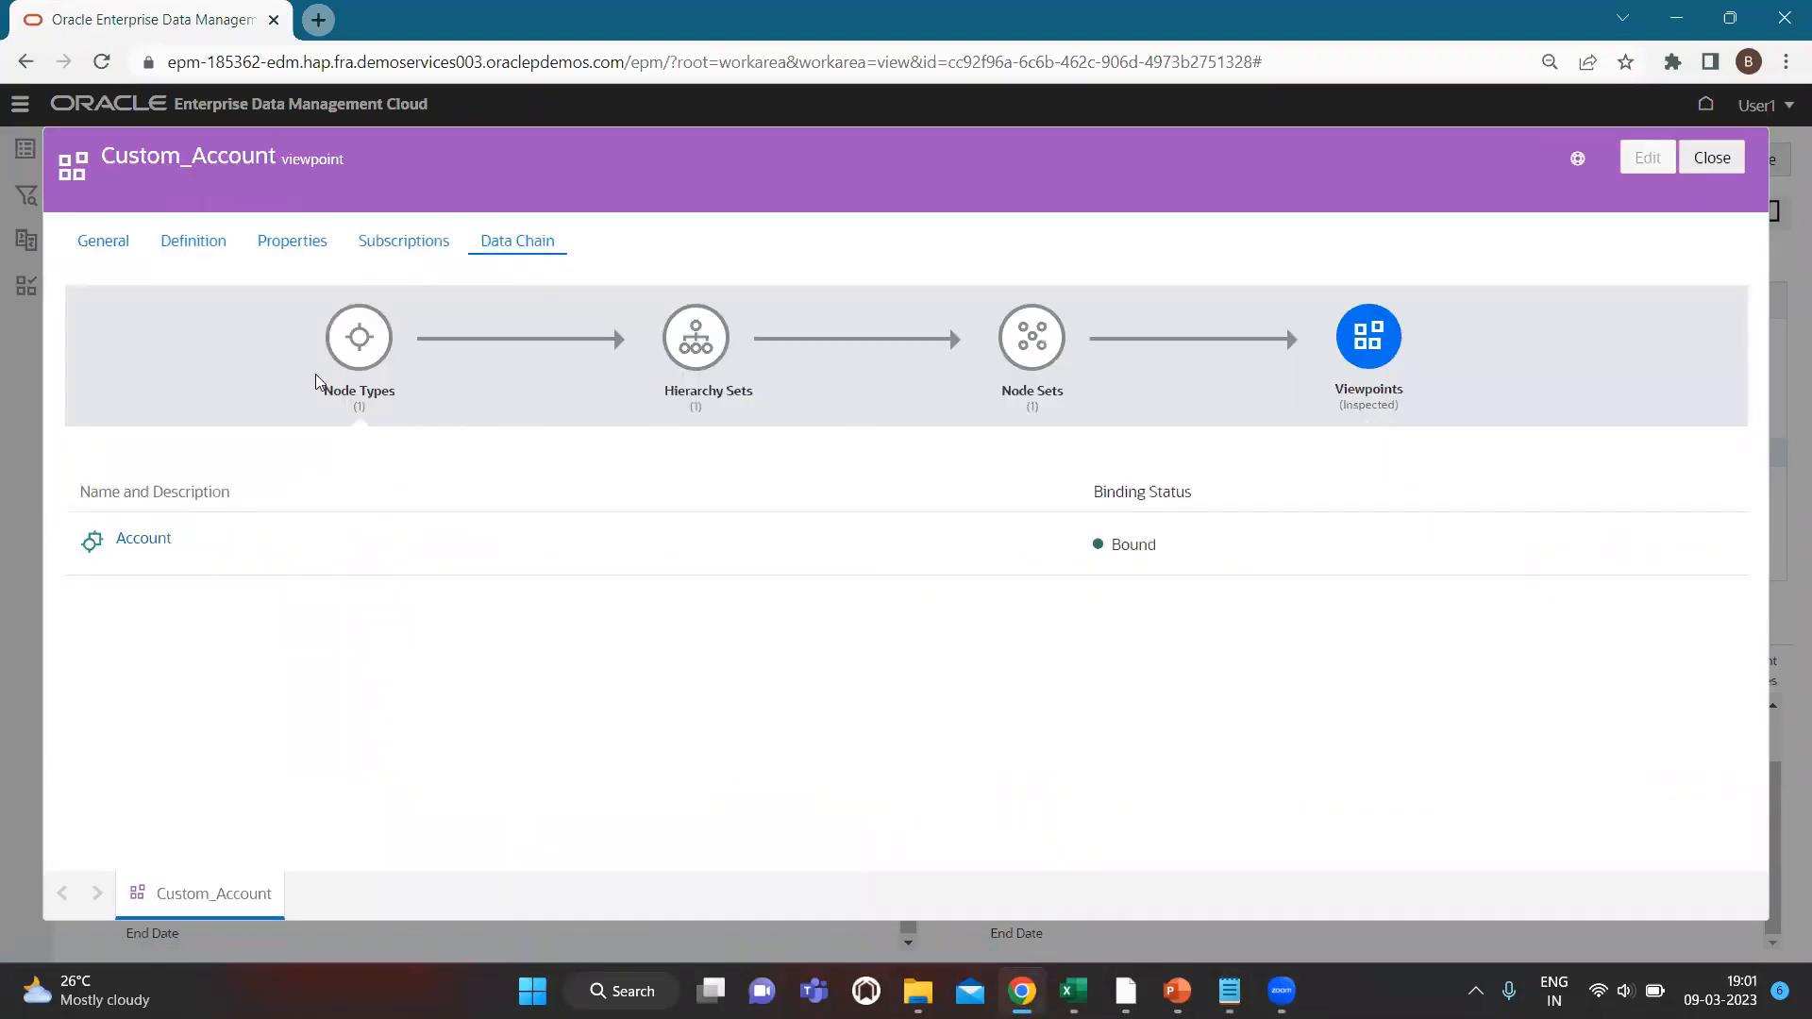
left_click(151, 544)
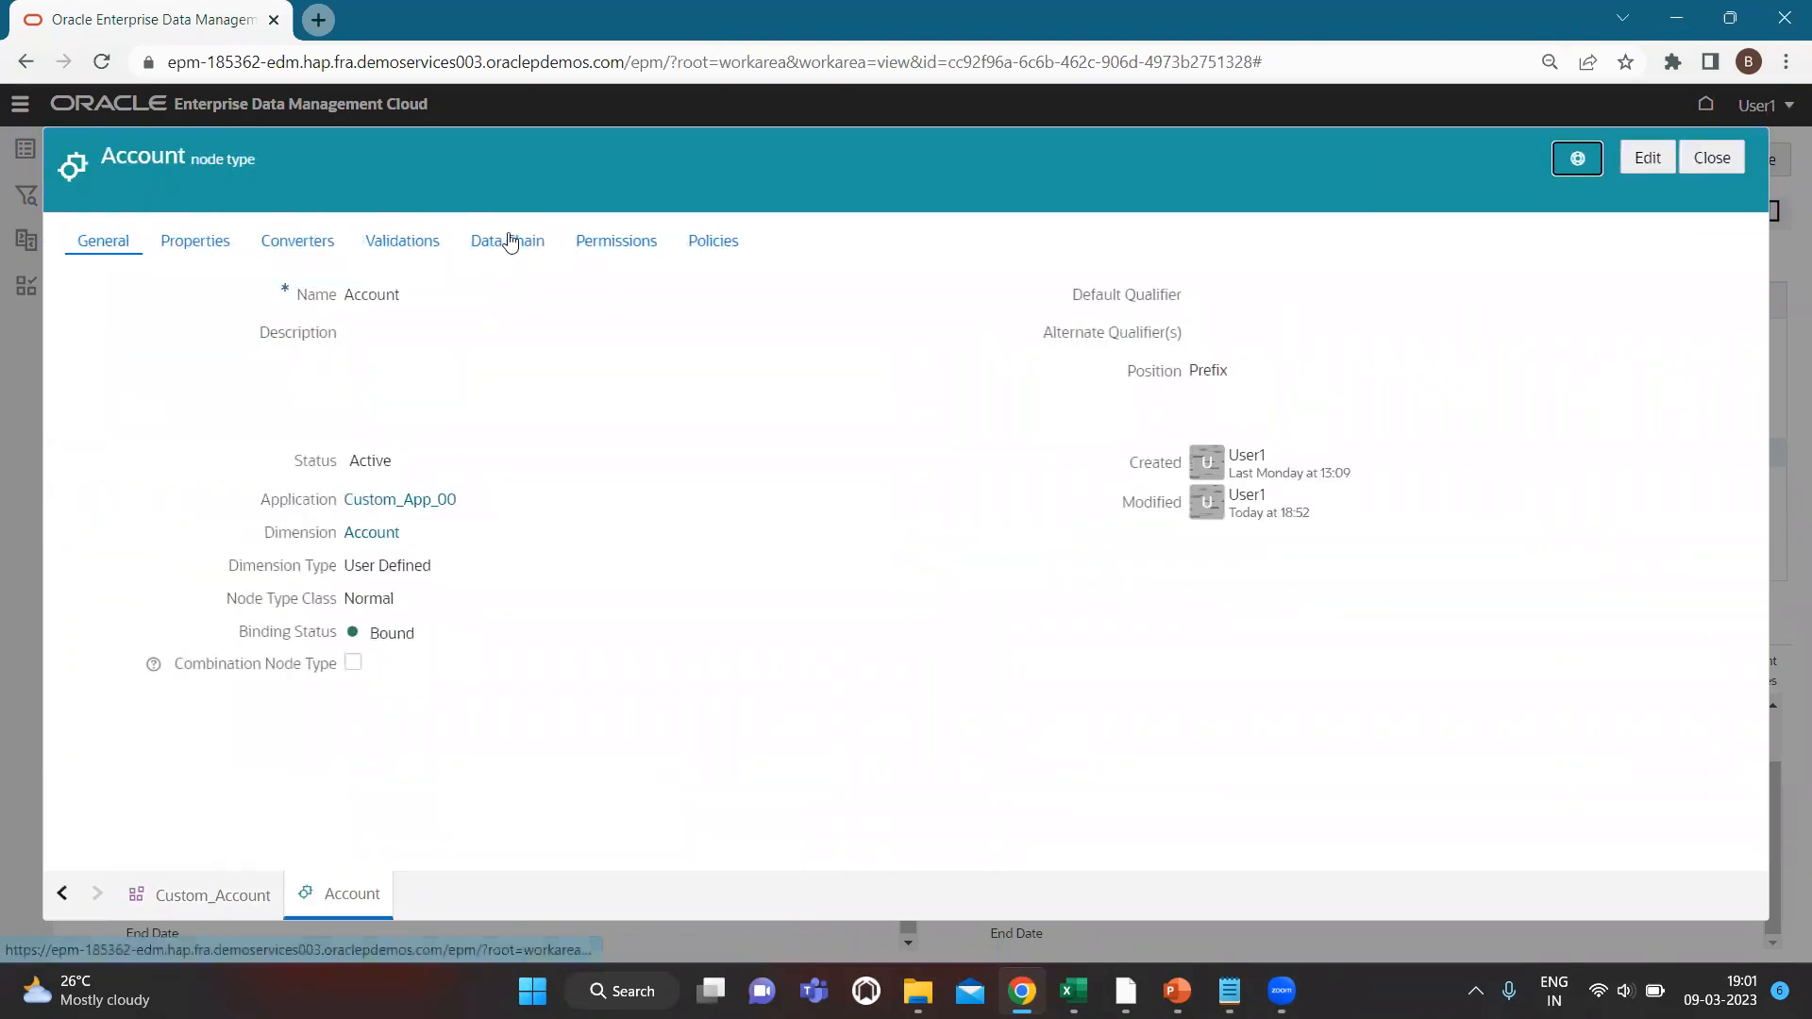
left_click(424, 246)
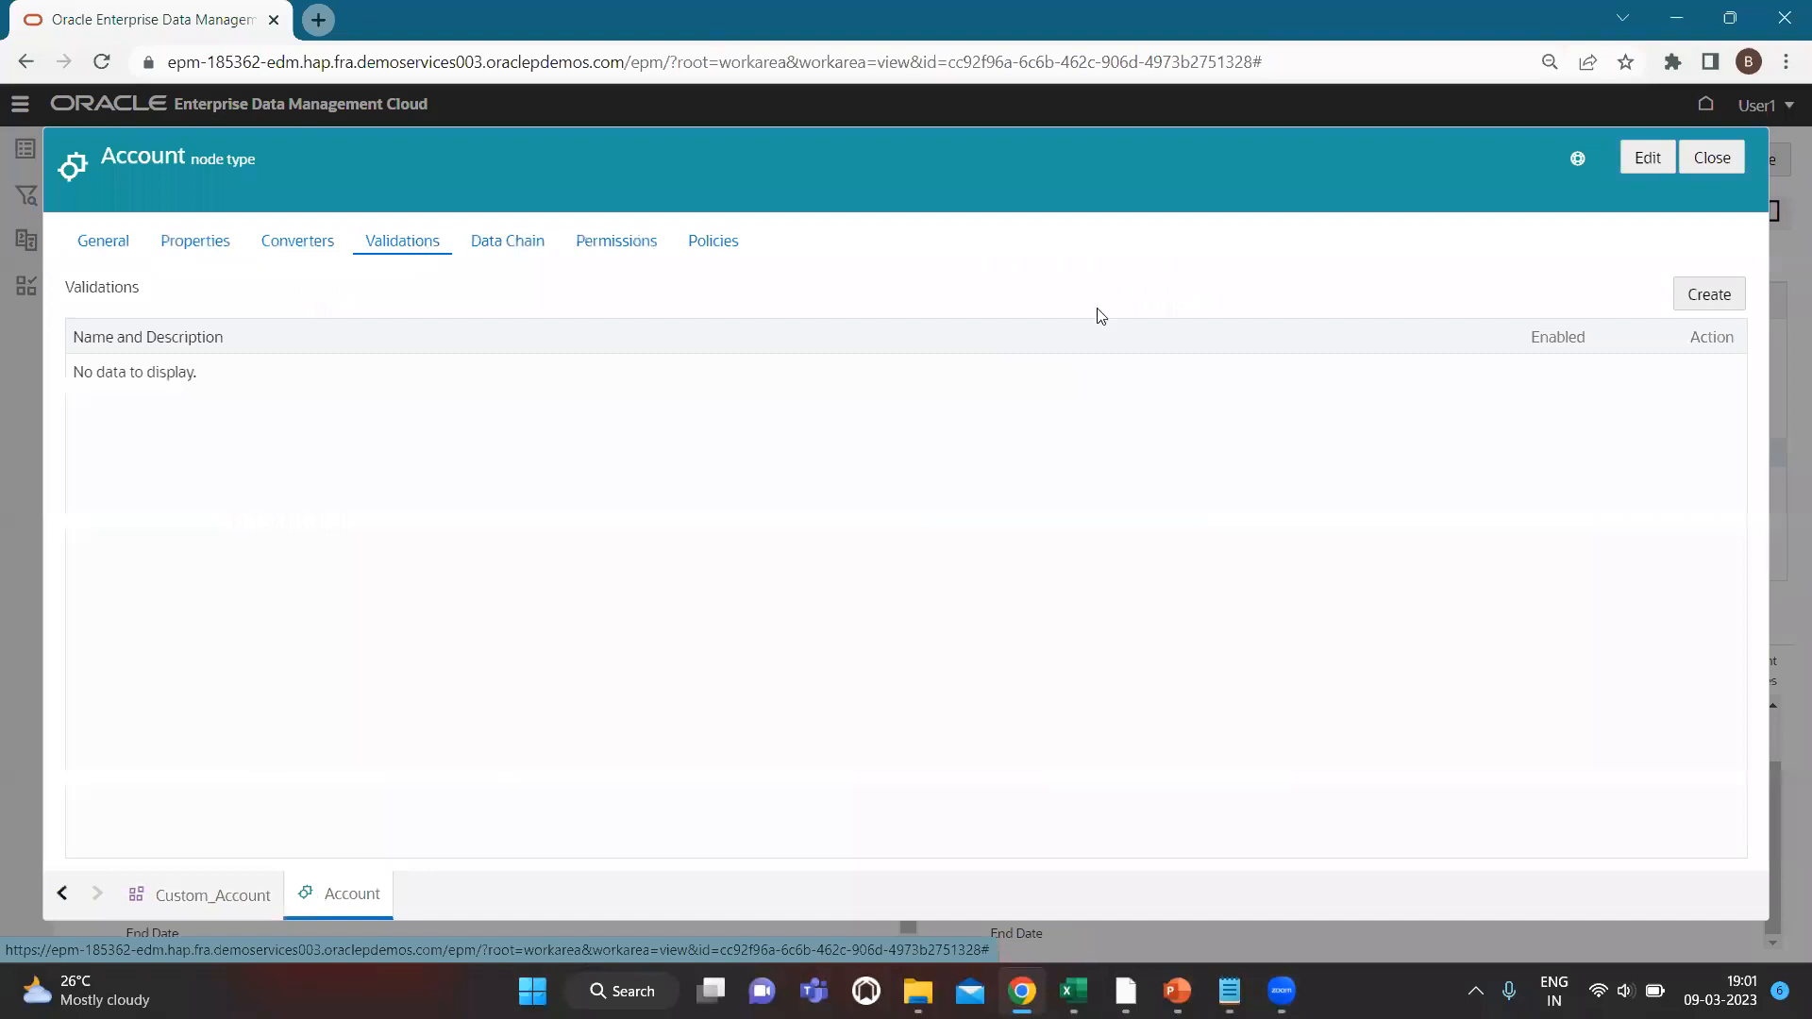
Create a custom validation named "Validation Effective Dates" for the Account node type, agreeing to save the view changes.
left_click(1646, 157)
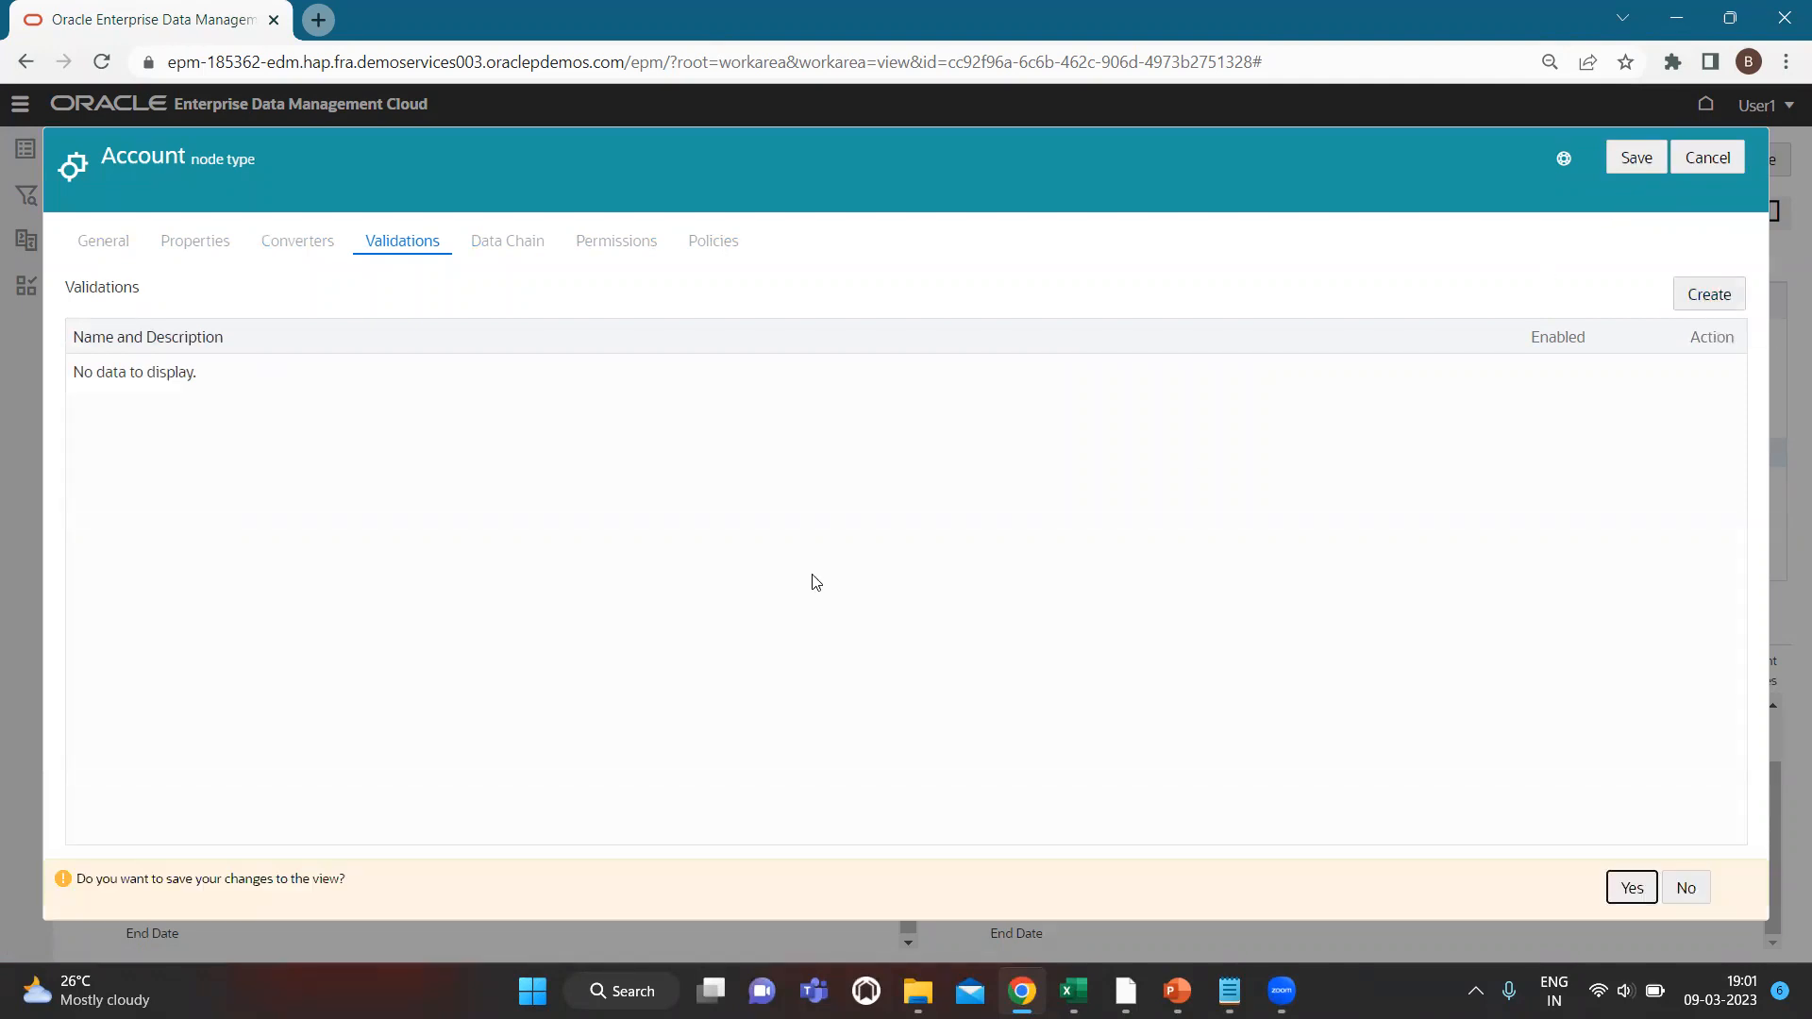
left_click(1630, 889)
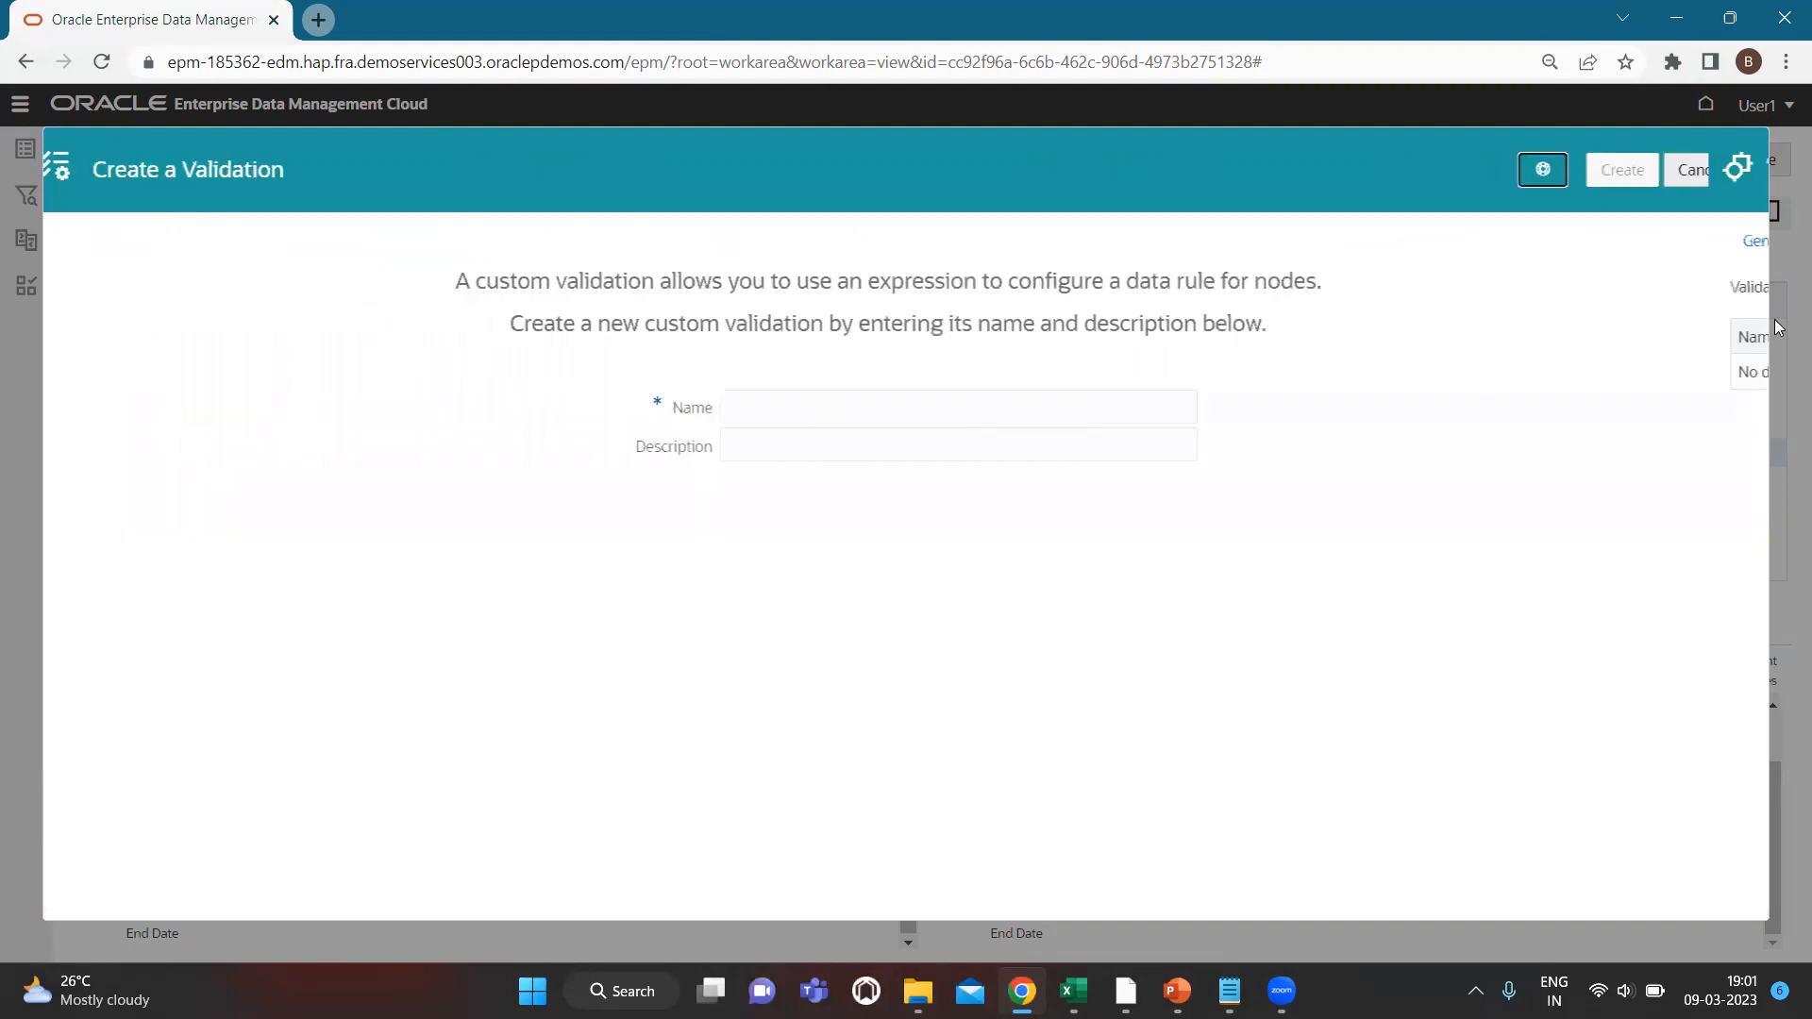
left_click(807, 407)
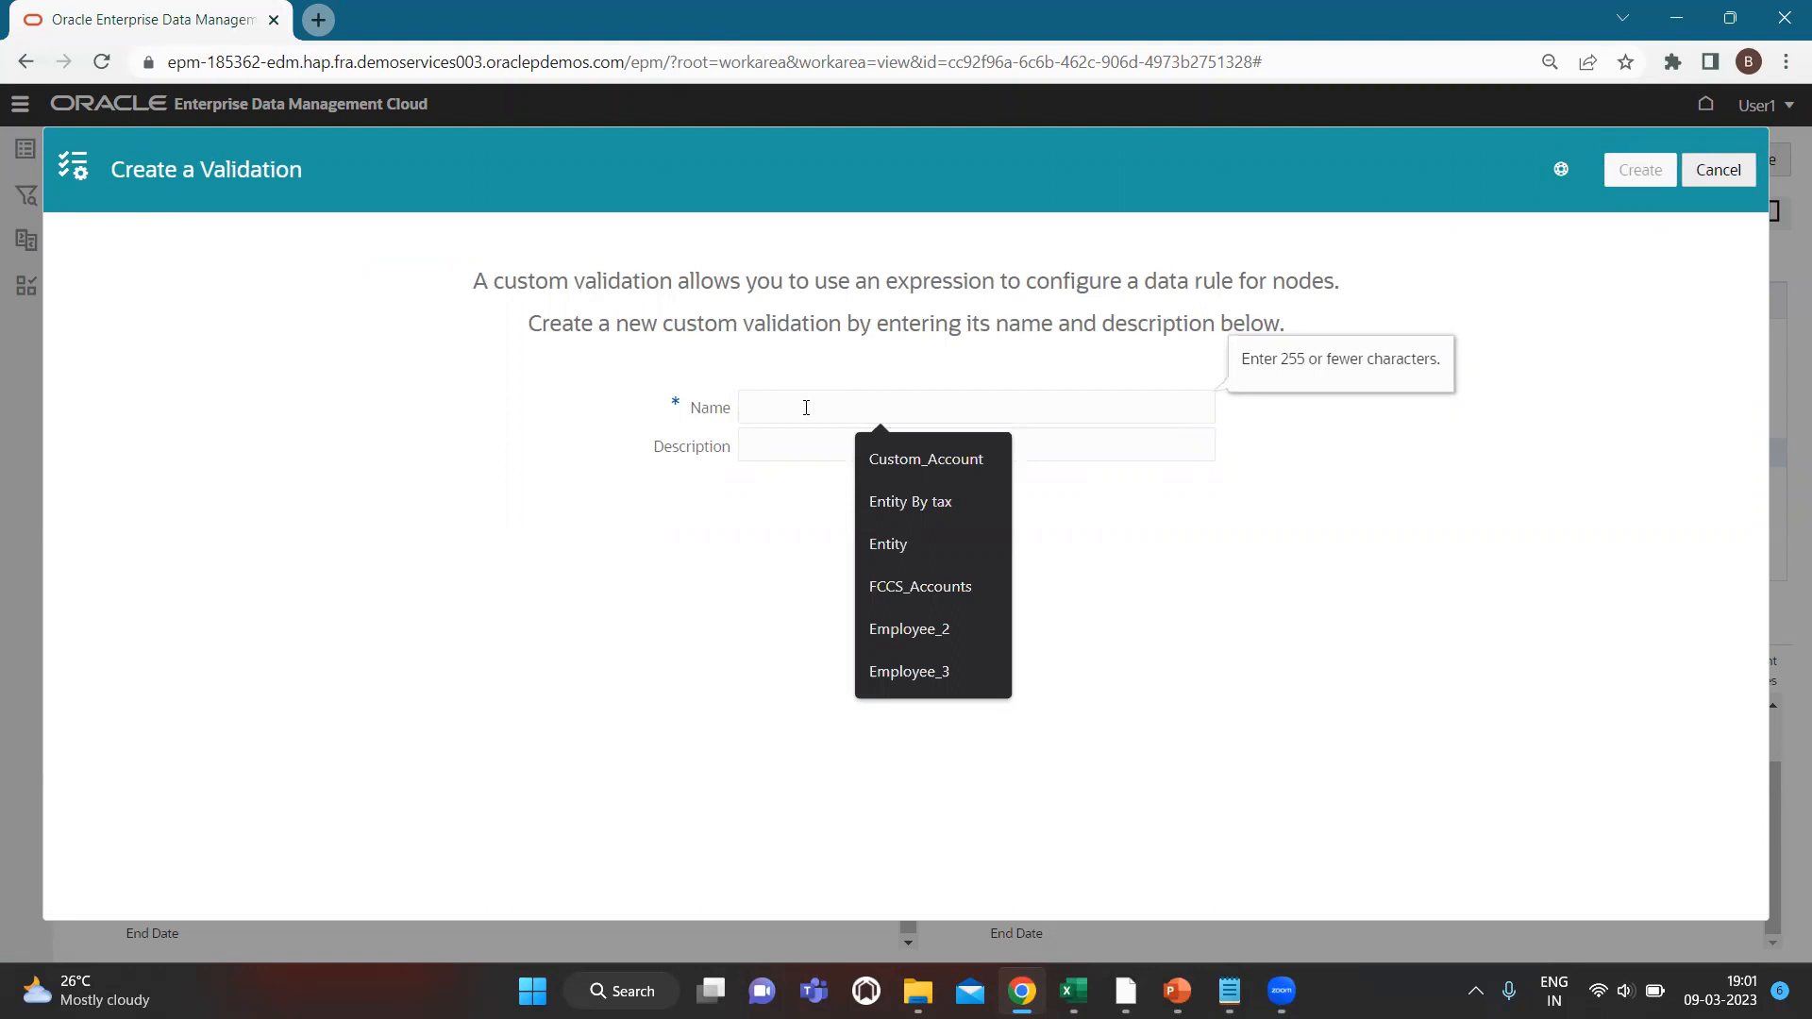
type("Validation Effect")
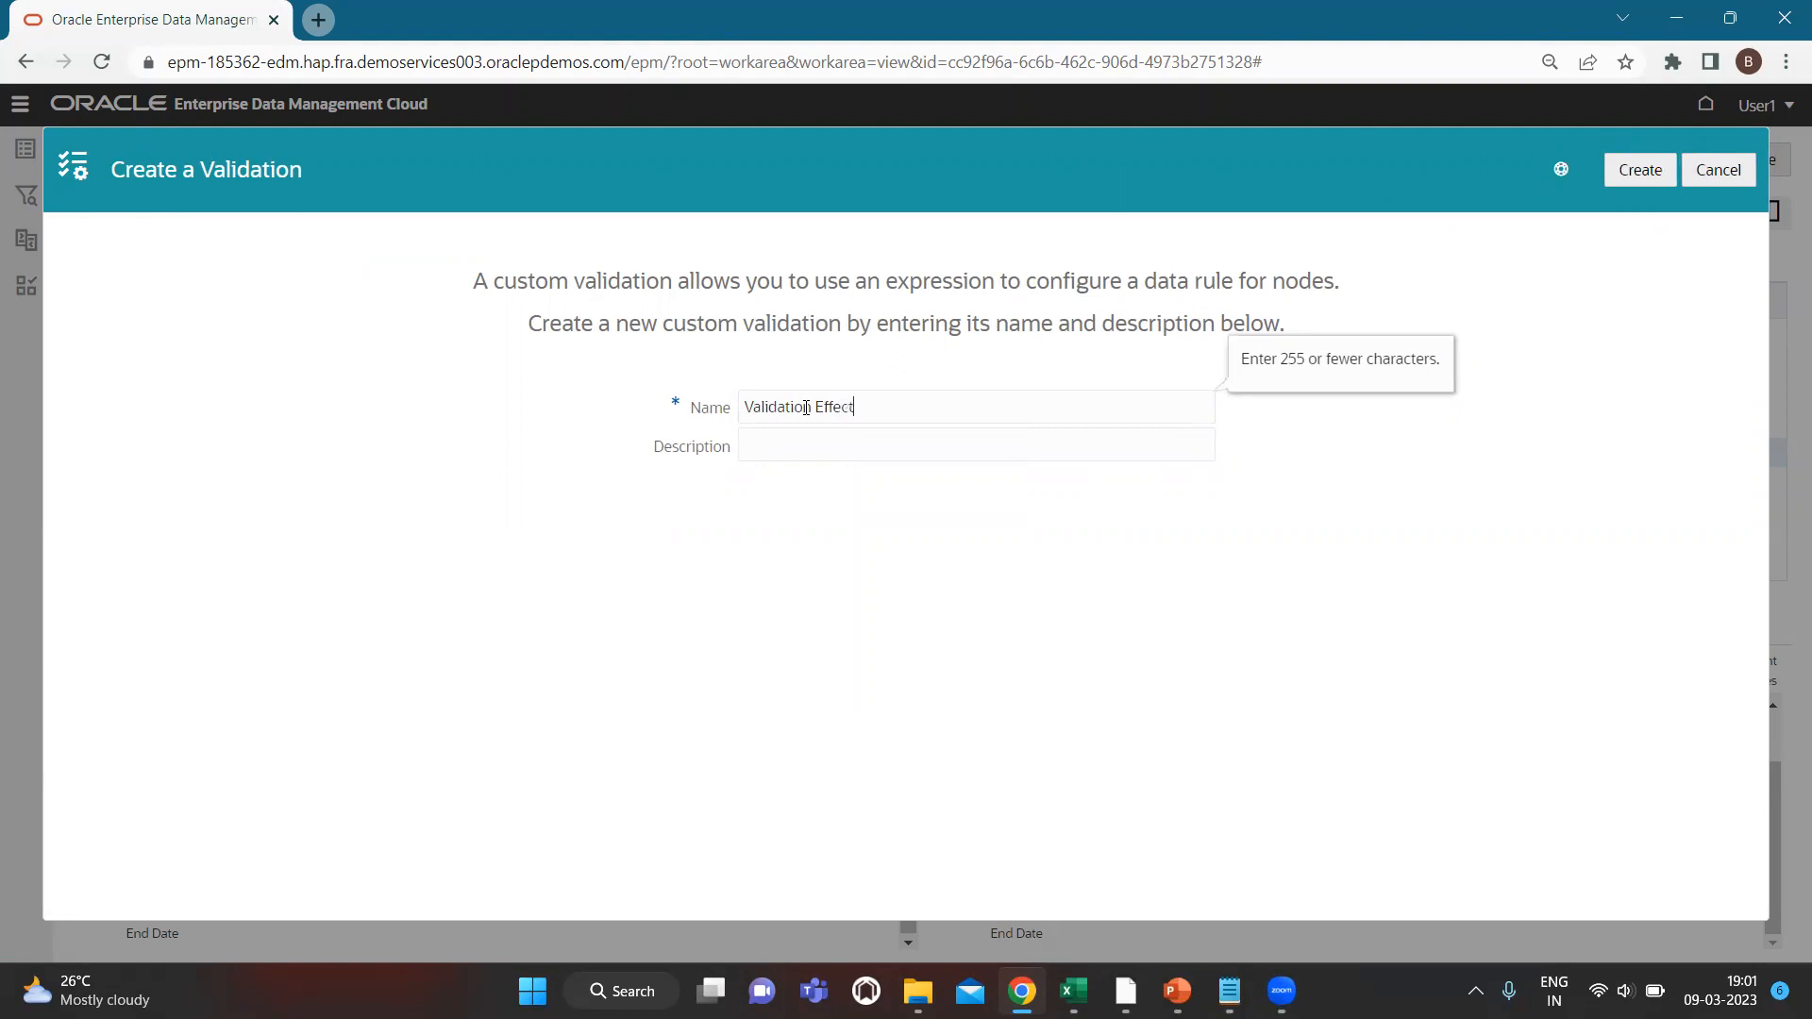
type("ive Dates")
left_click(1647, 171)
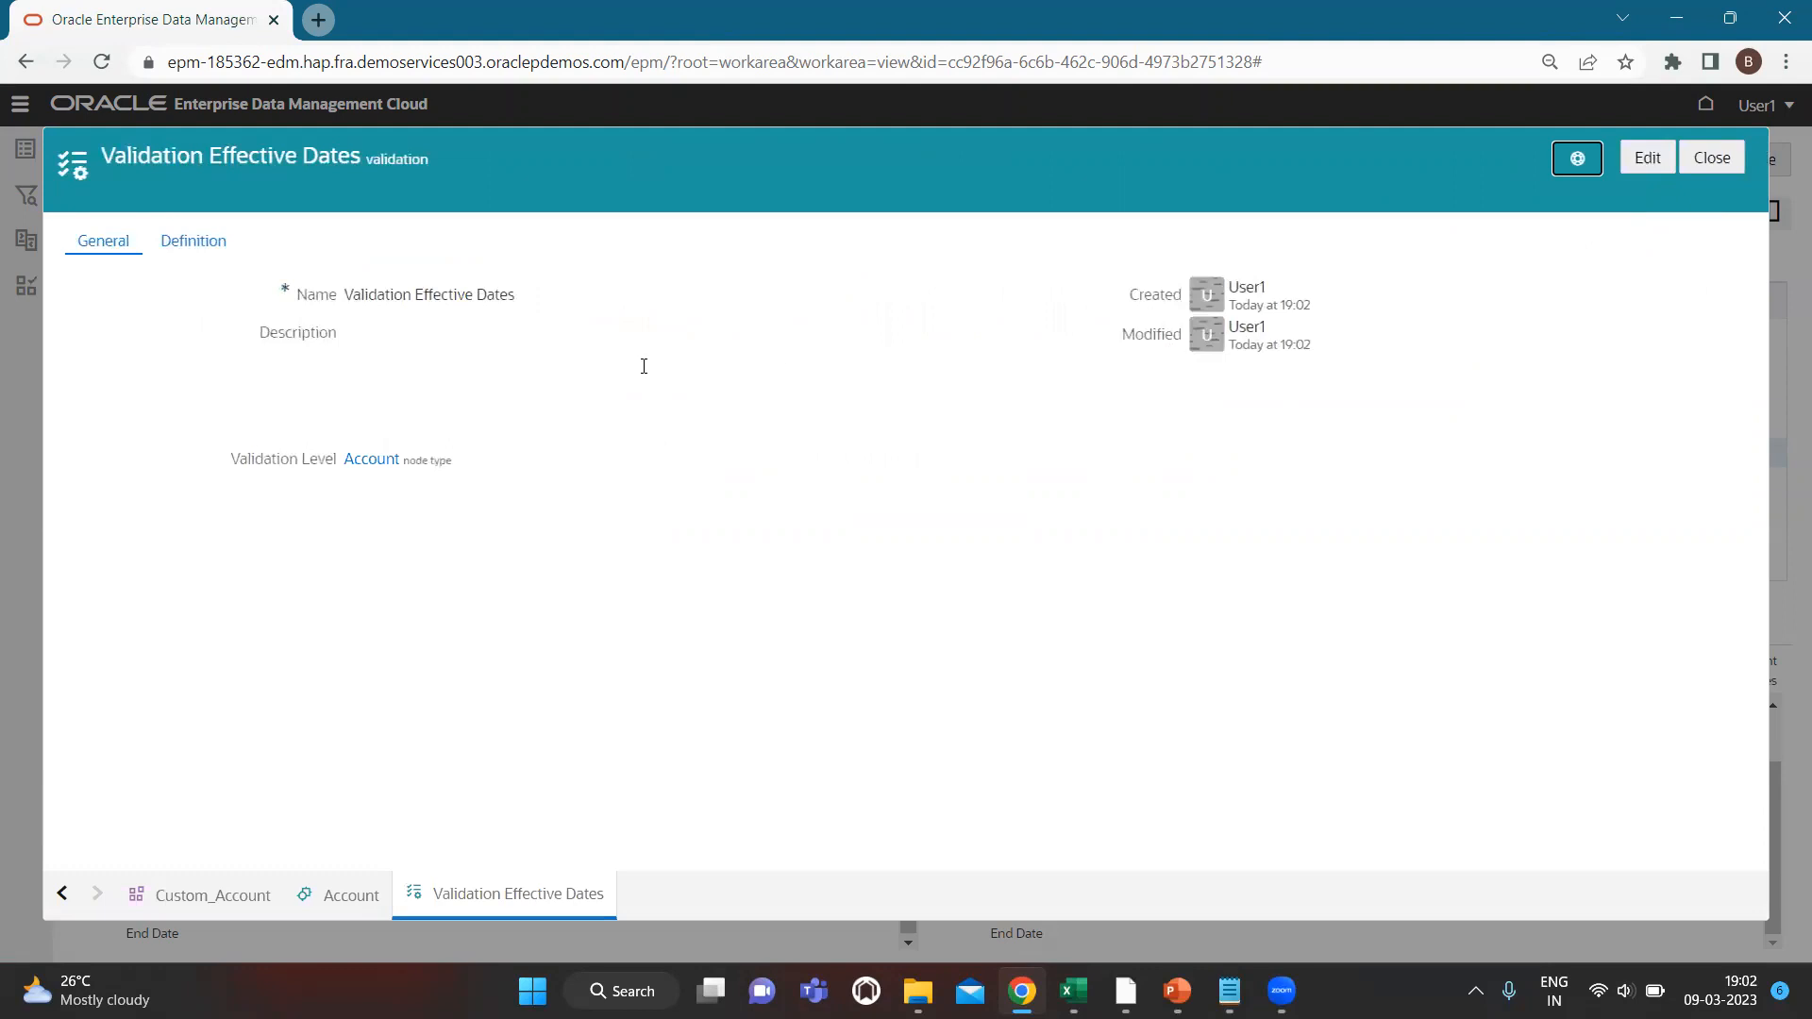
Enable the Validation Effective Dates validation in its definition and open its expression for editing.
left_click(187, 247)
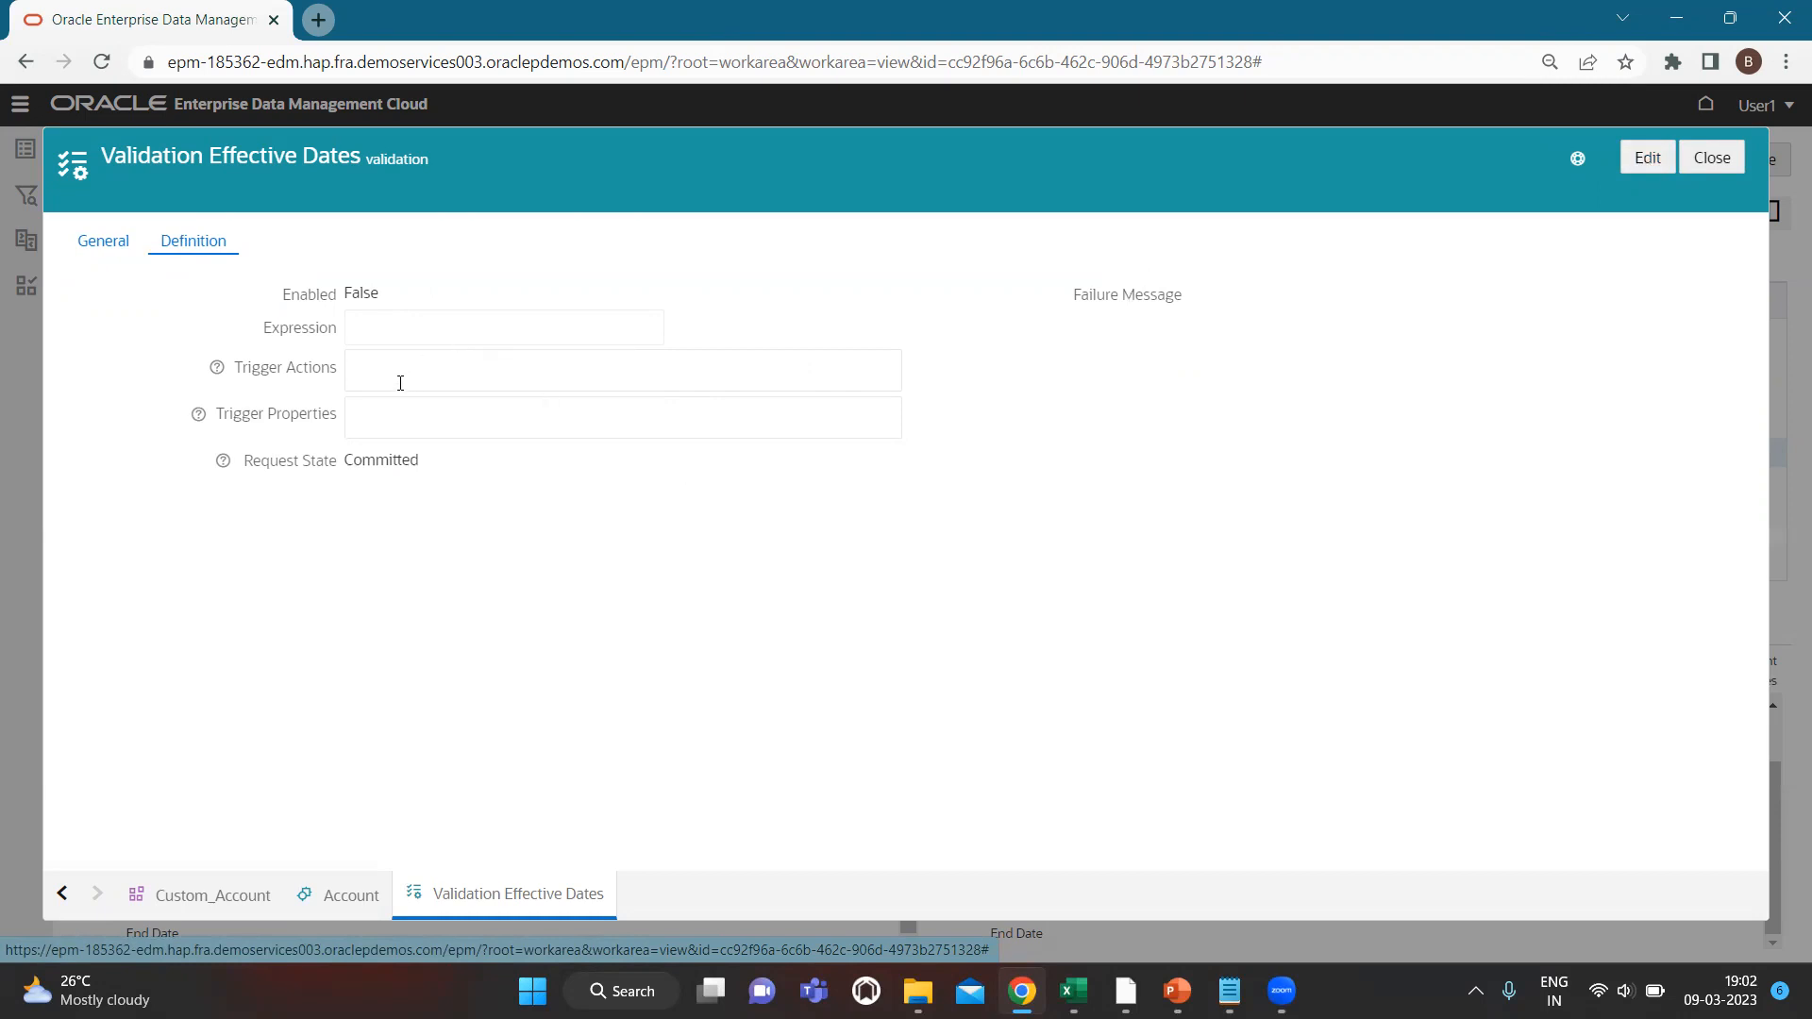
left_click(1638, 156)
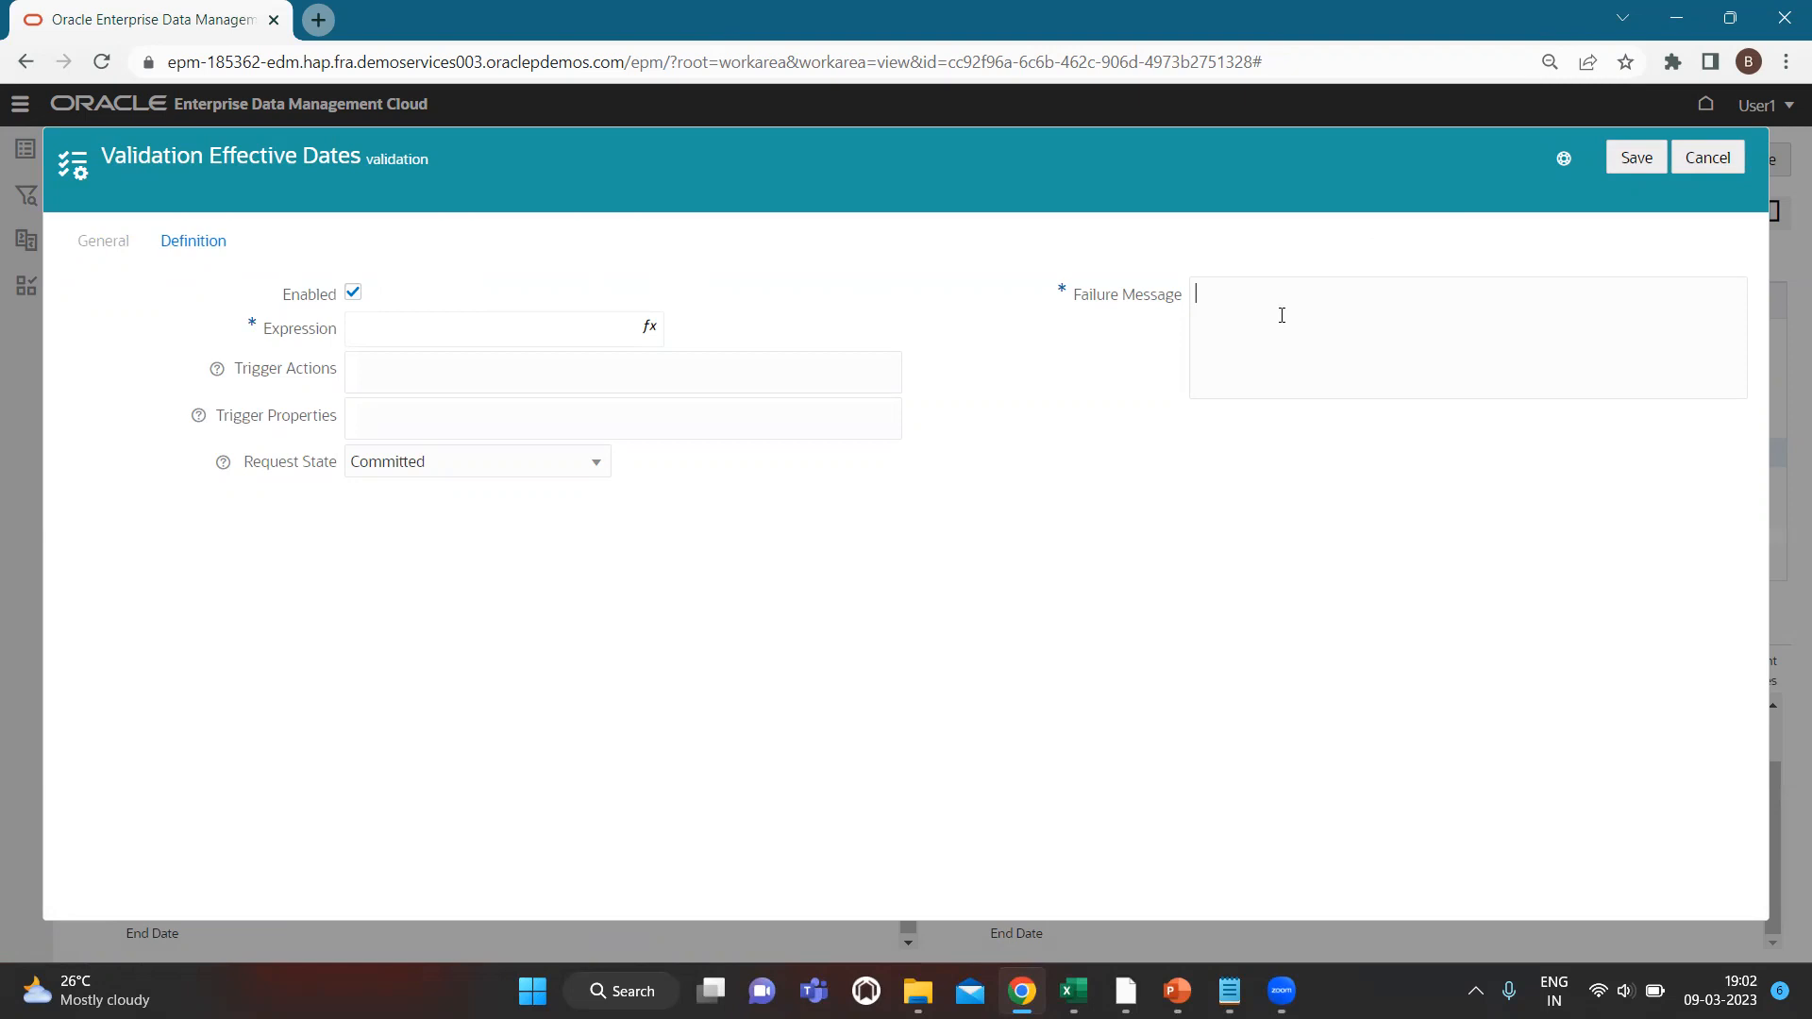
left_click(647, 328)
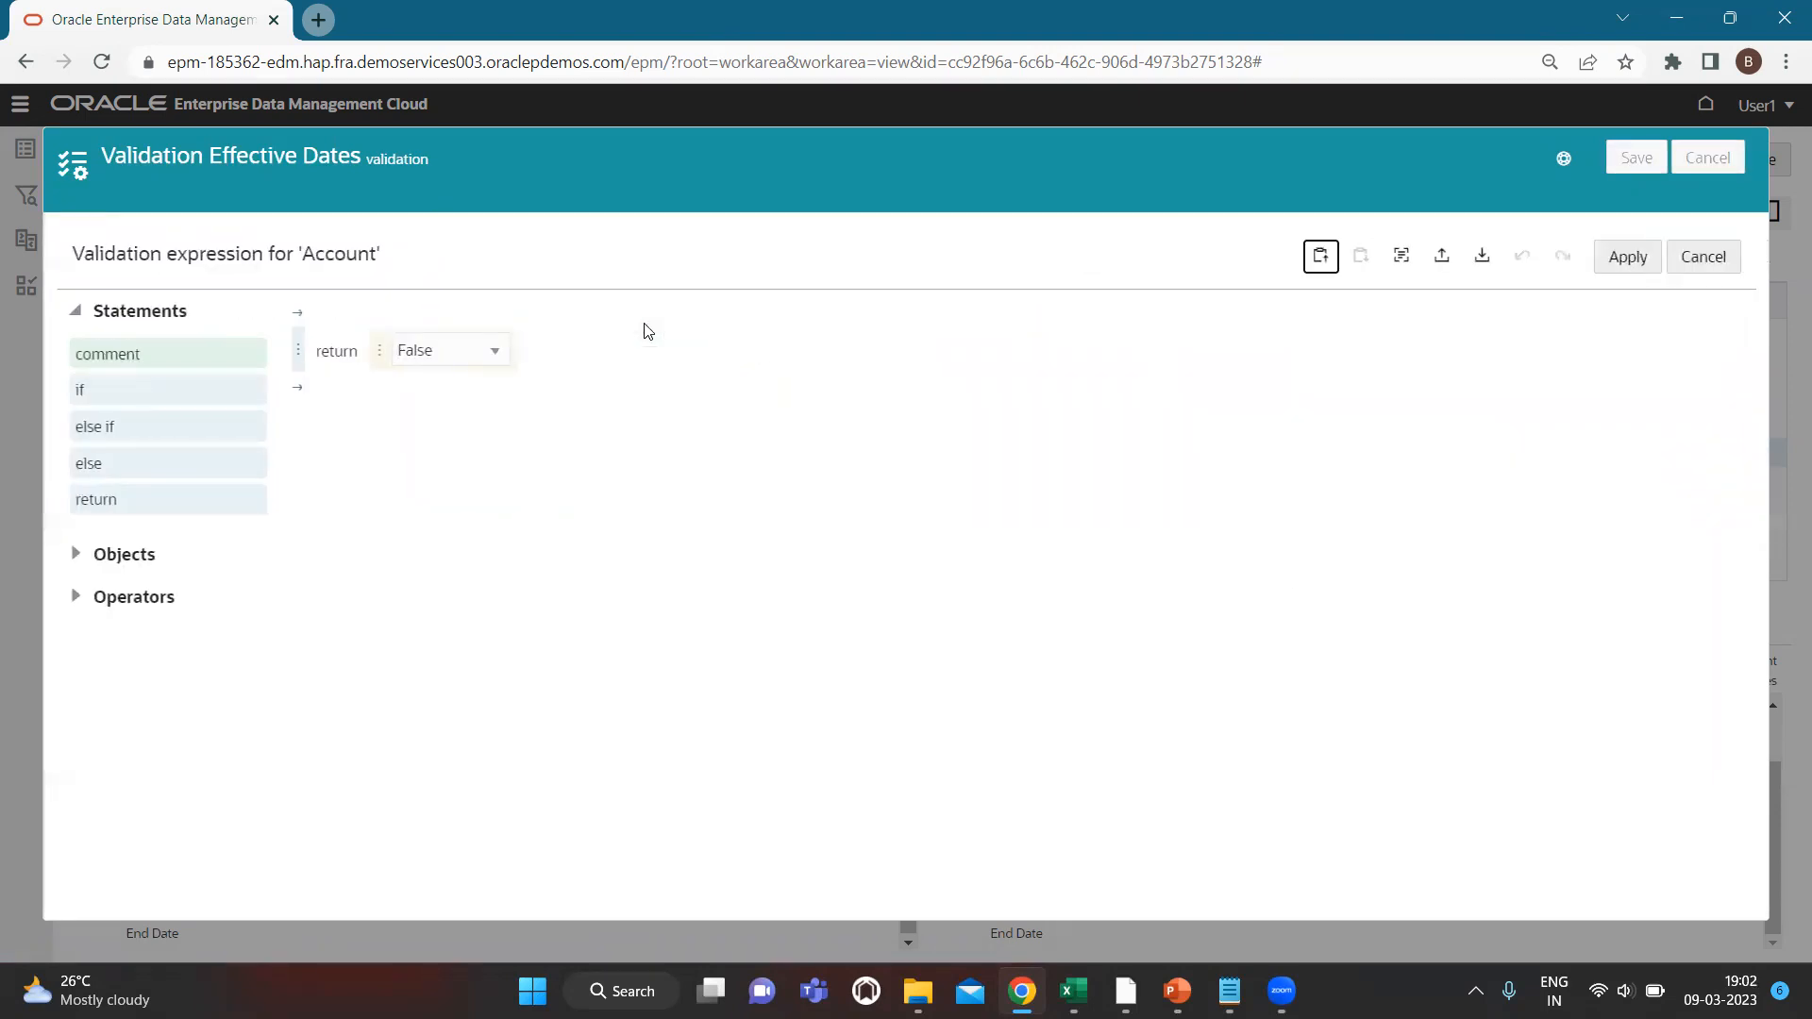
Delete the default return False statement from the validation expression and insert an if statement in its place.
left_click(299, 361)
left_click(346, 394)
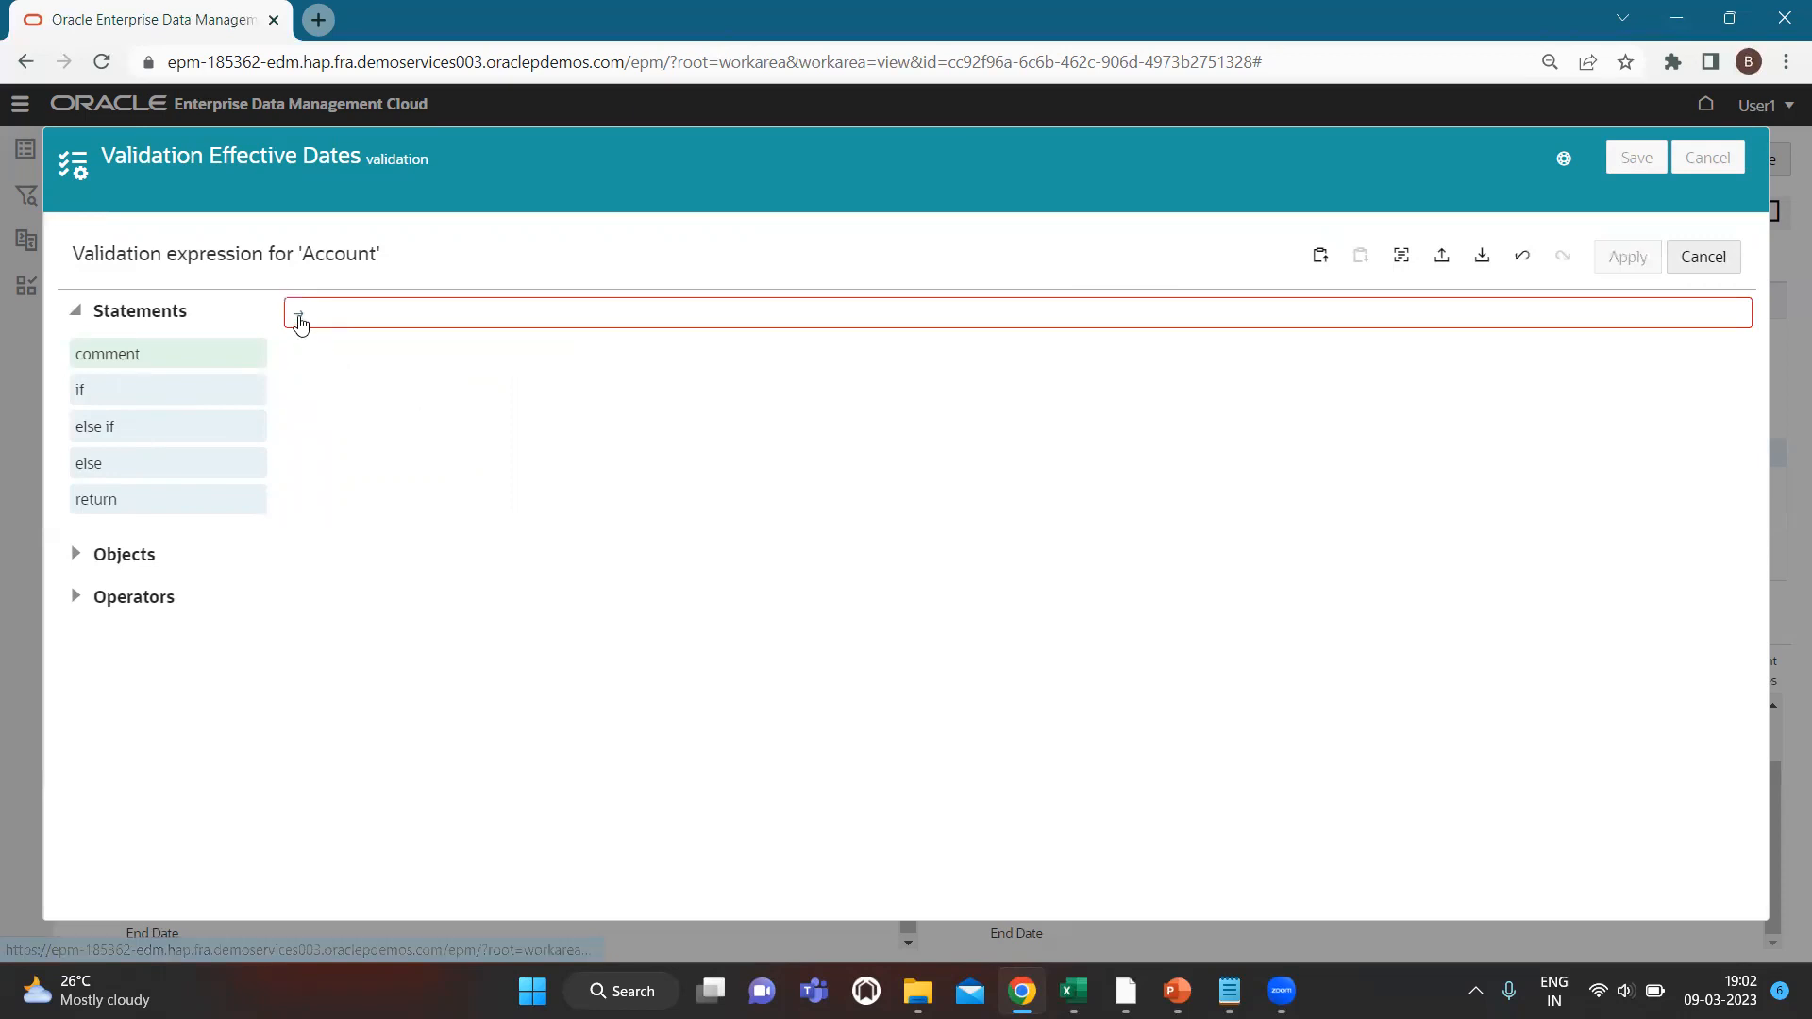
left_click(298, 319)
left_click_drag(126, 396, 352, 313)
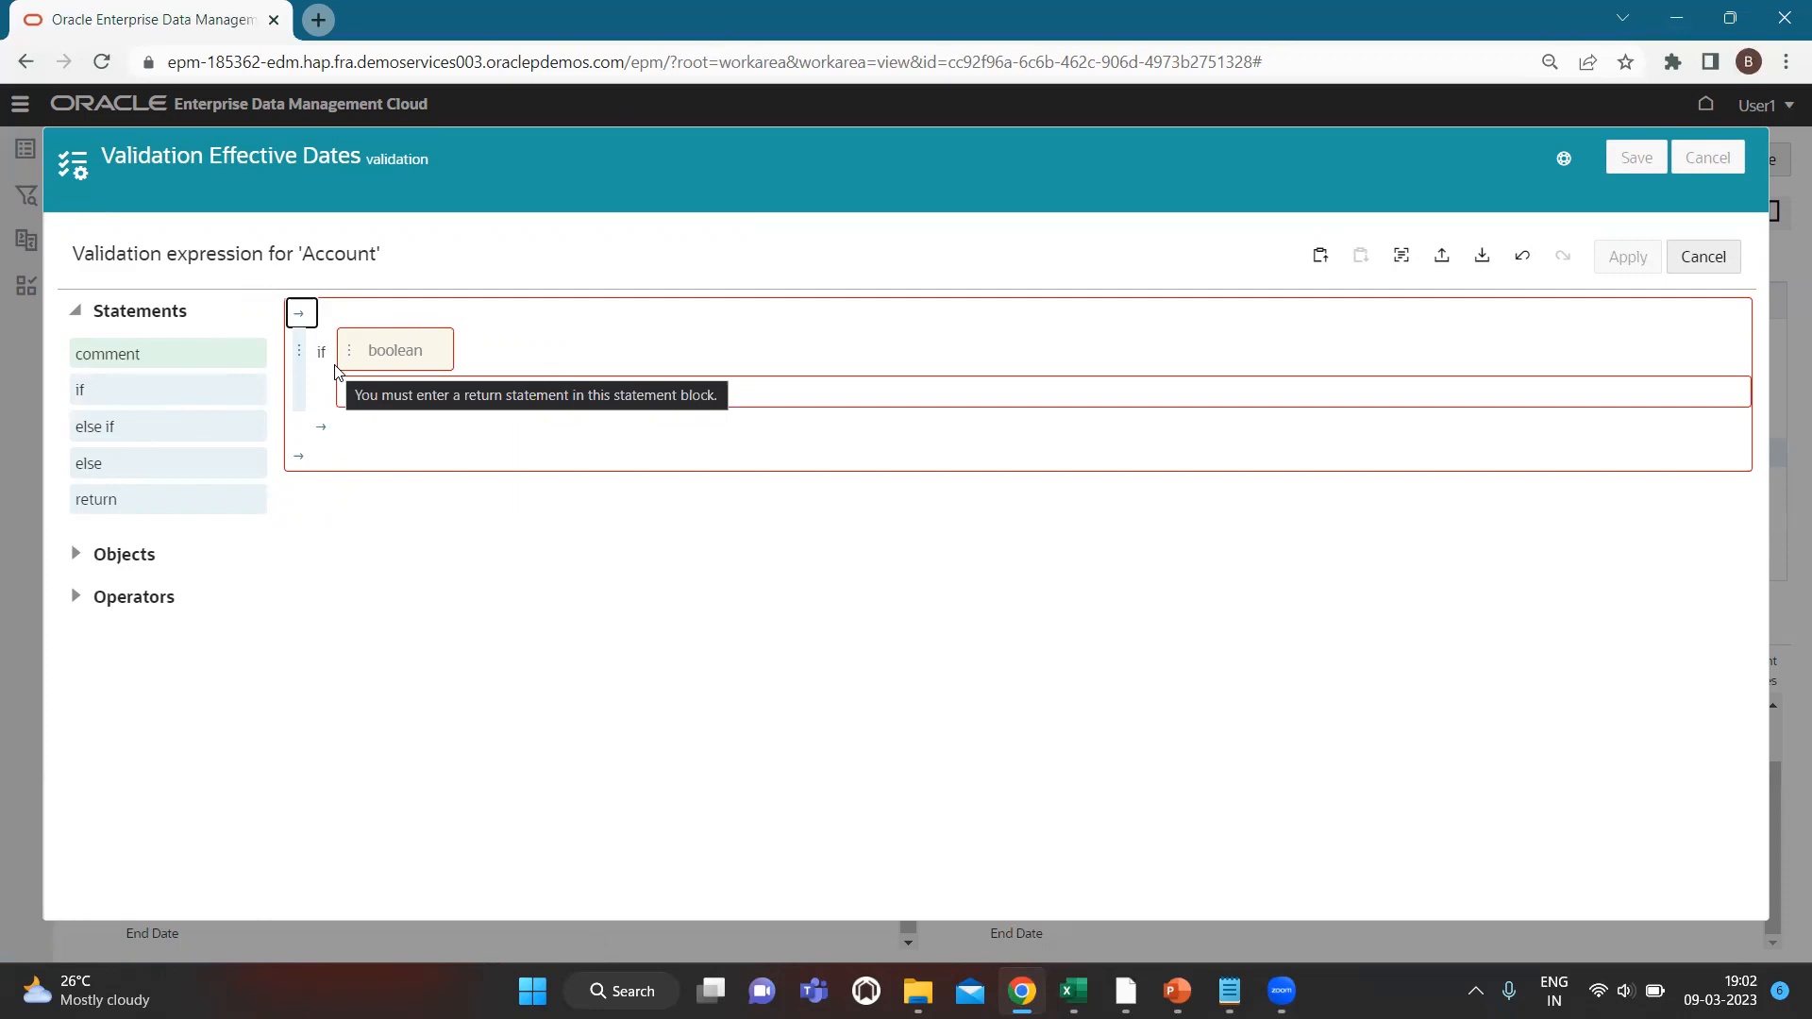
Build the if condition from the node's Custom.End Date property using the before function.
left_click(348, 354)
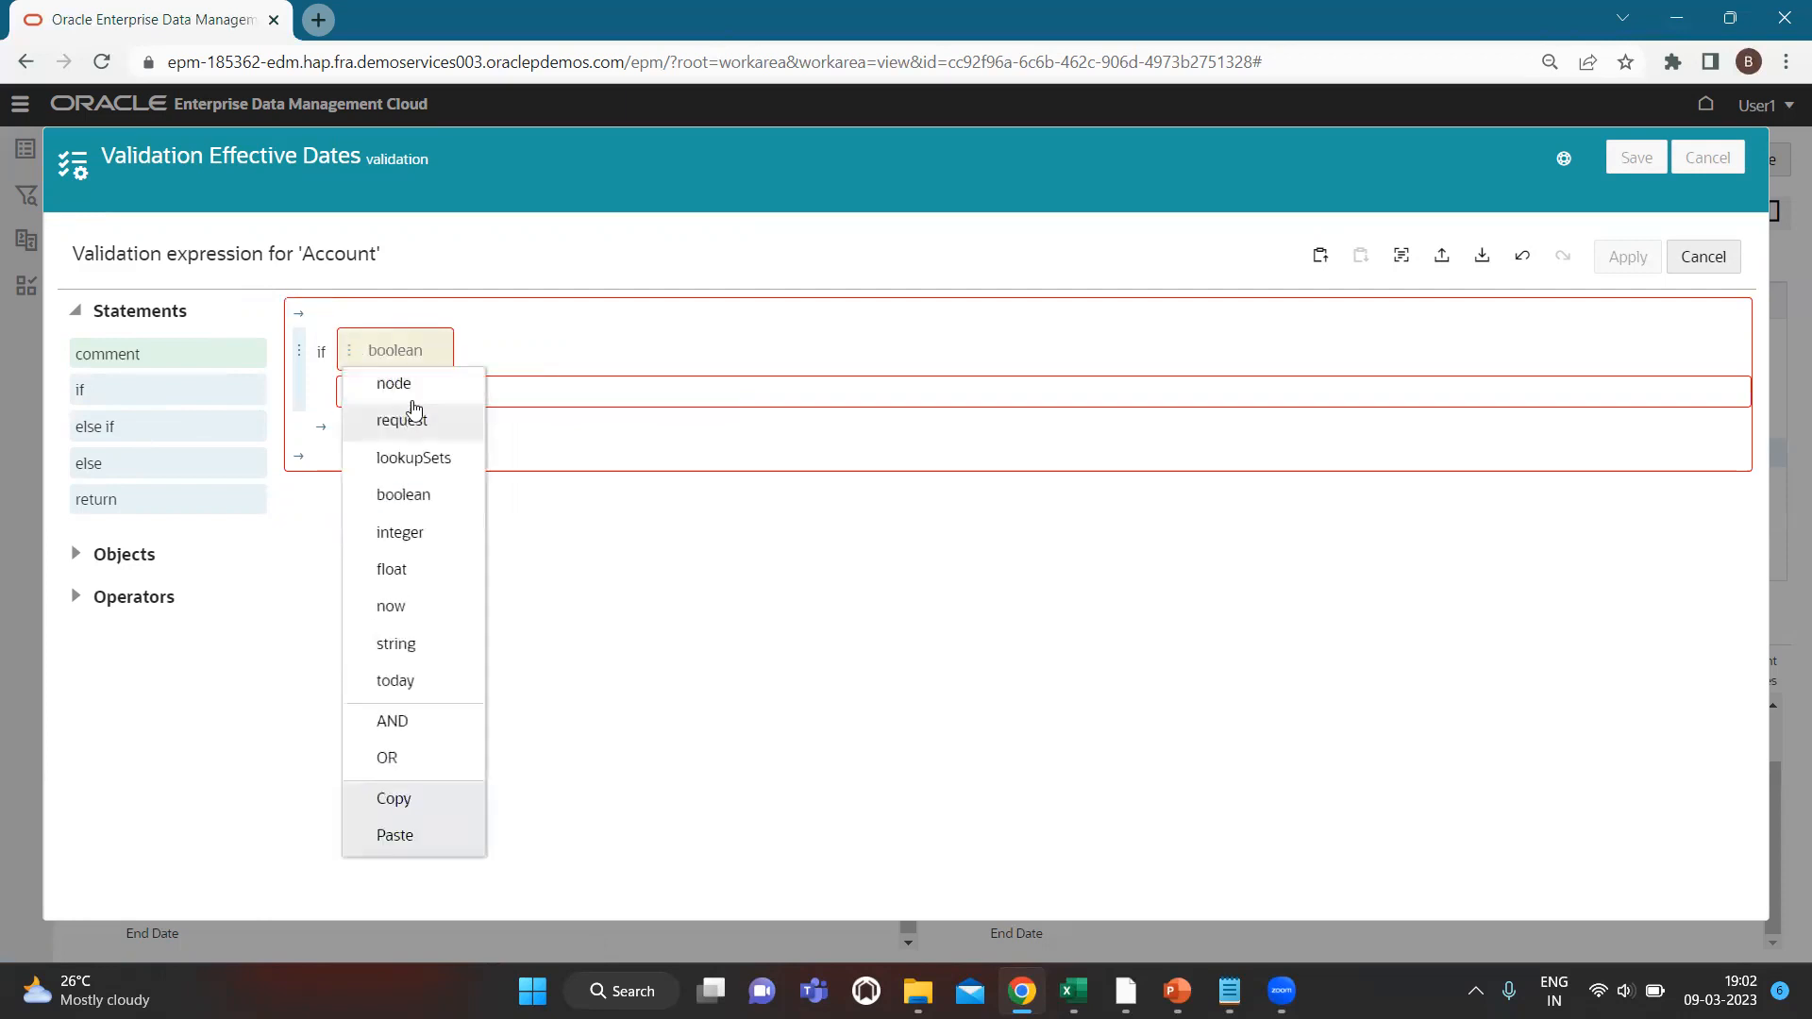
left_click(424, 393)
left_click(408, 368)
left_click(470, 866)
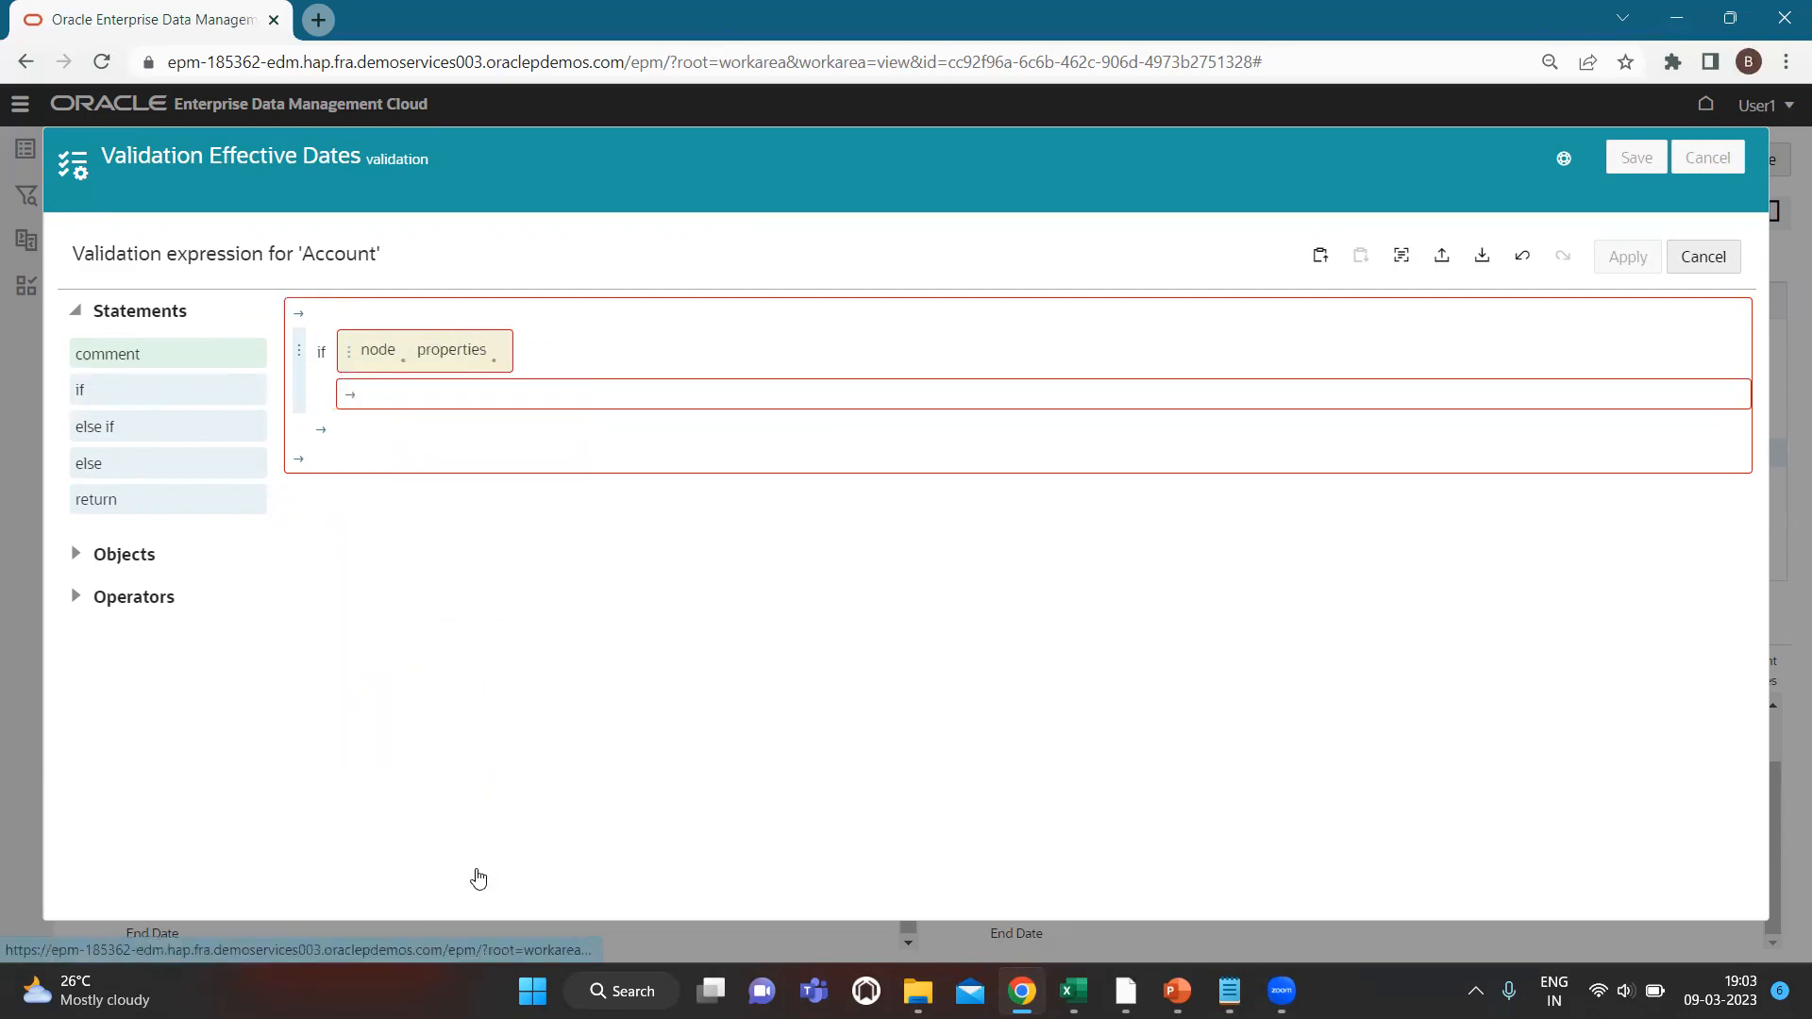
left_click(495, 358)
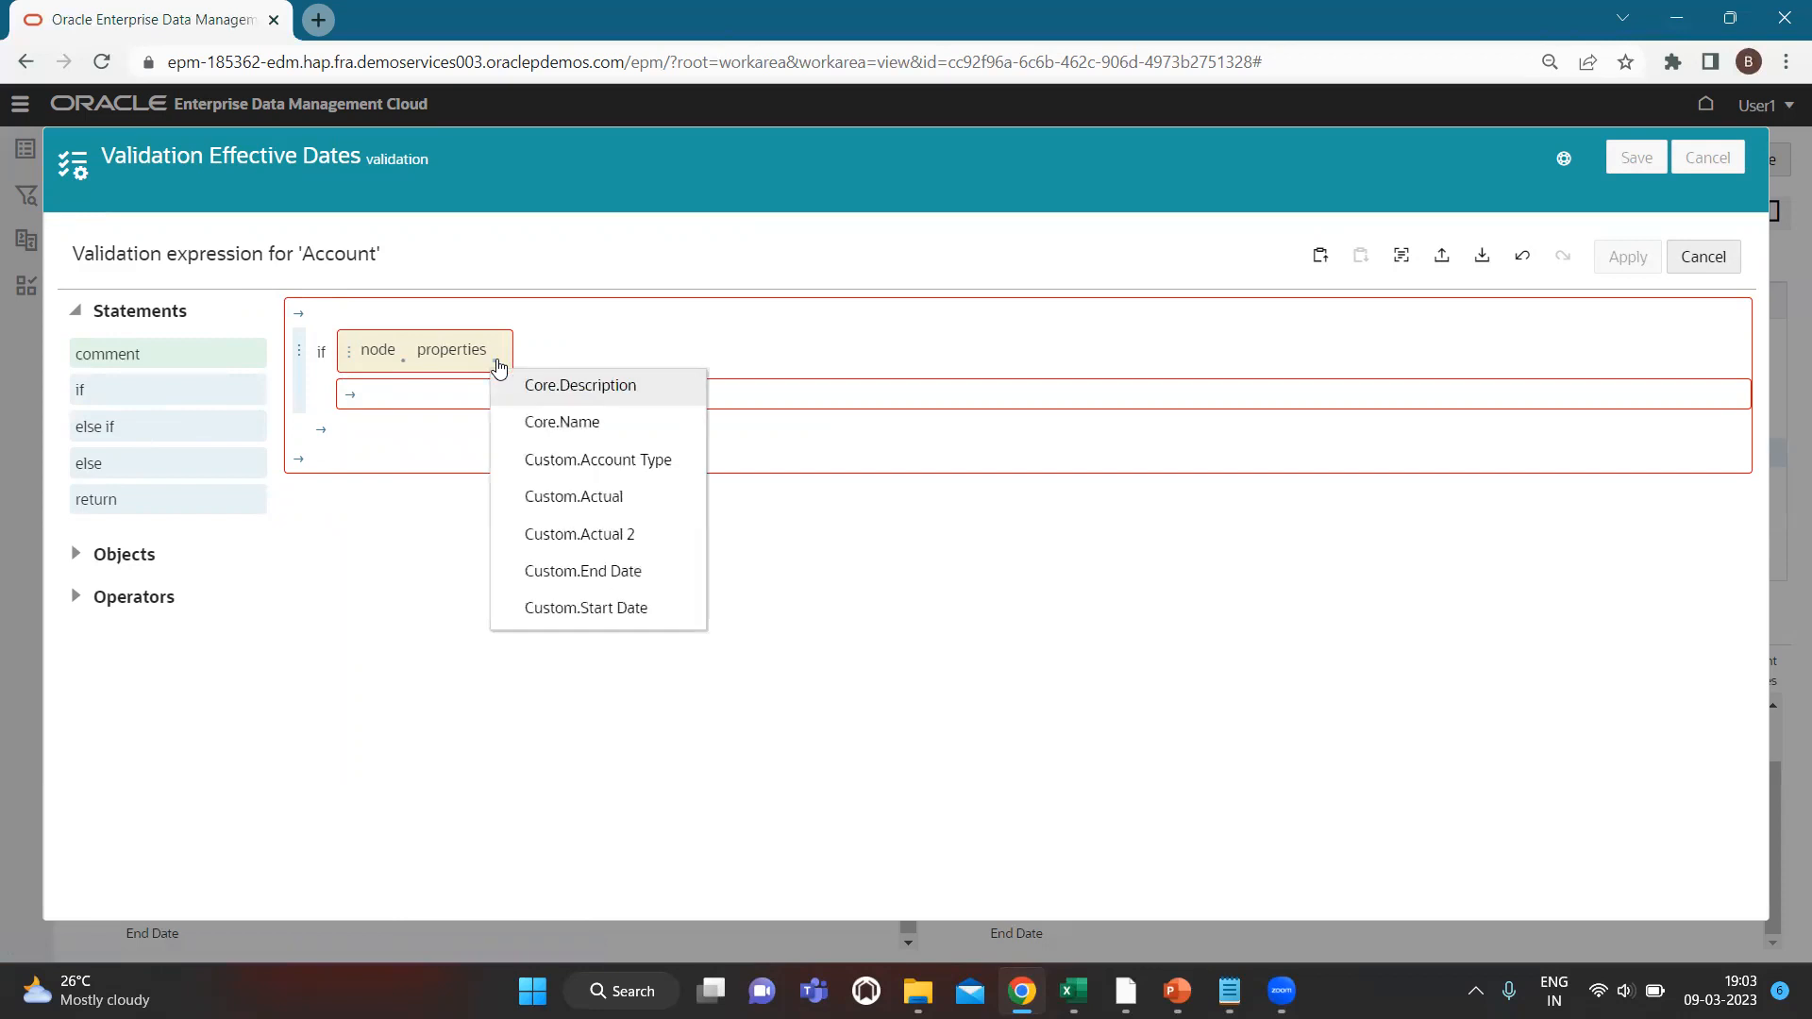
left_click(571, 571)
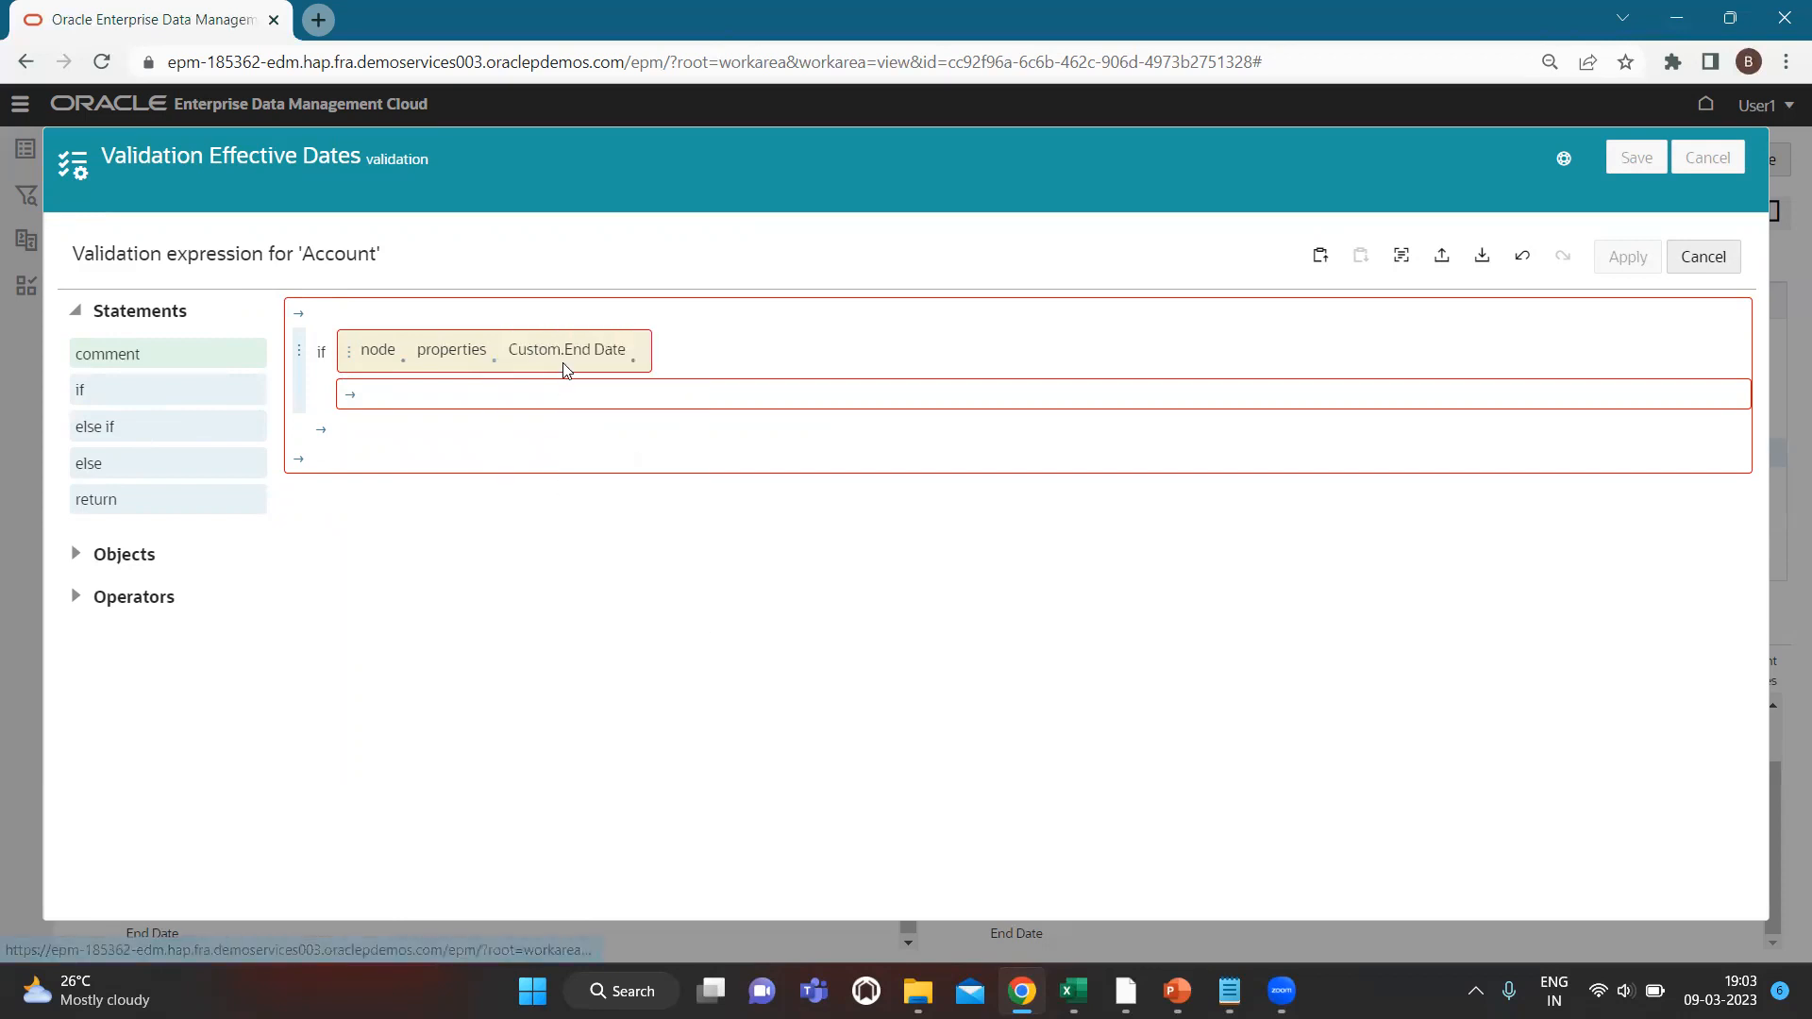
left_click(632, 360)
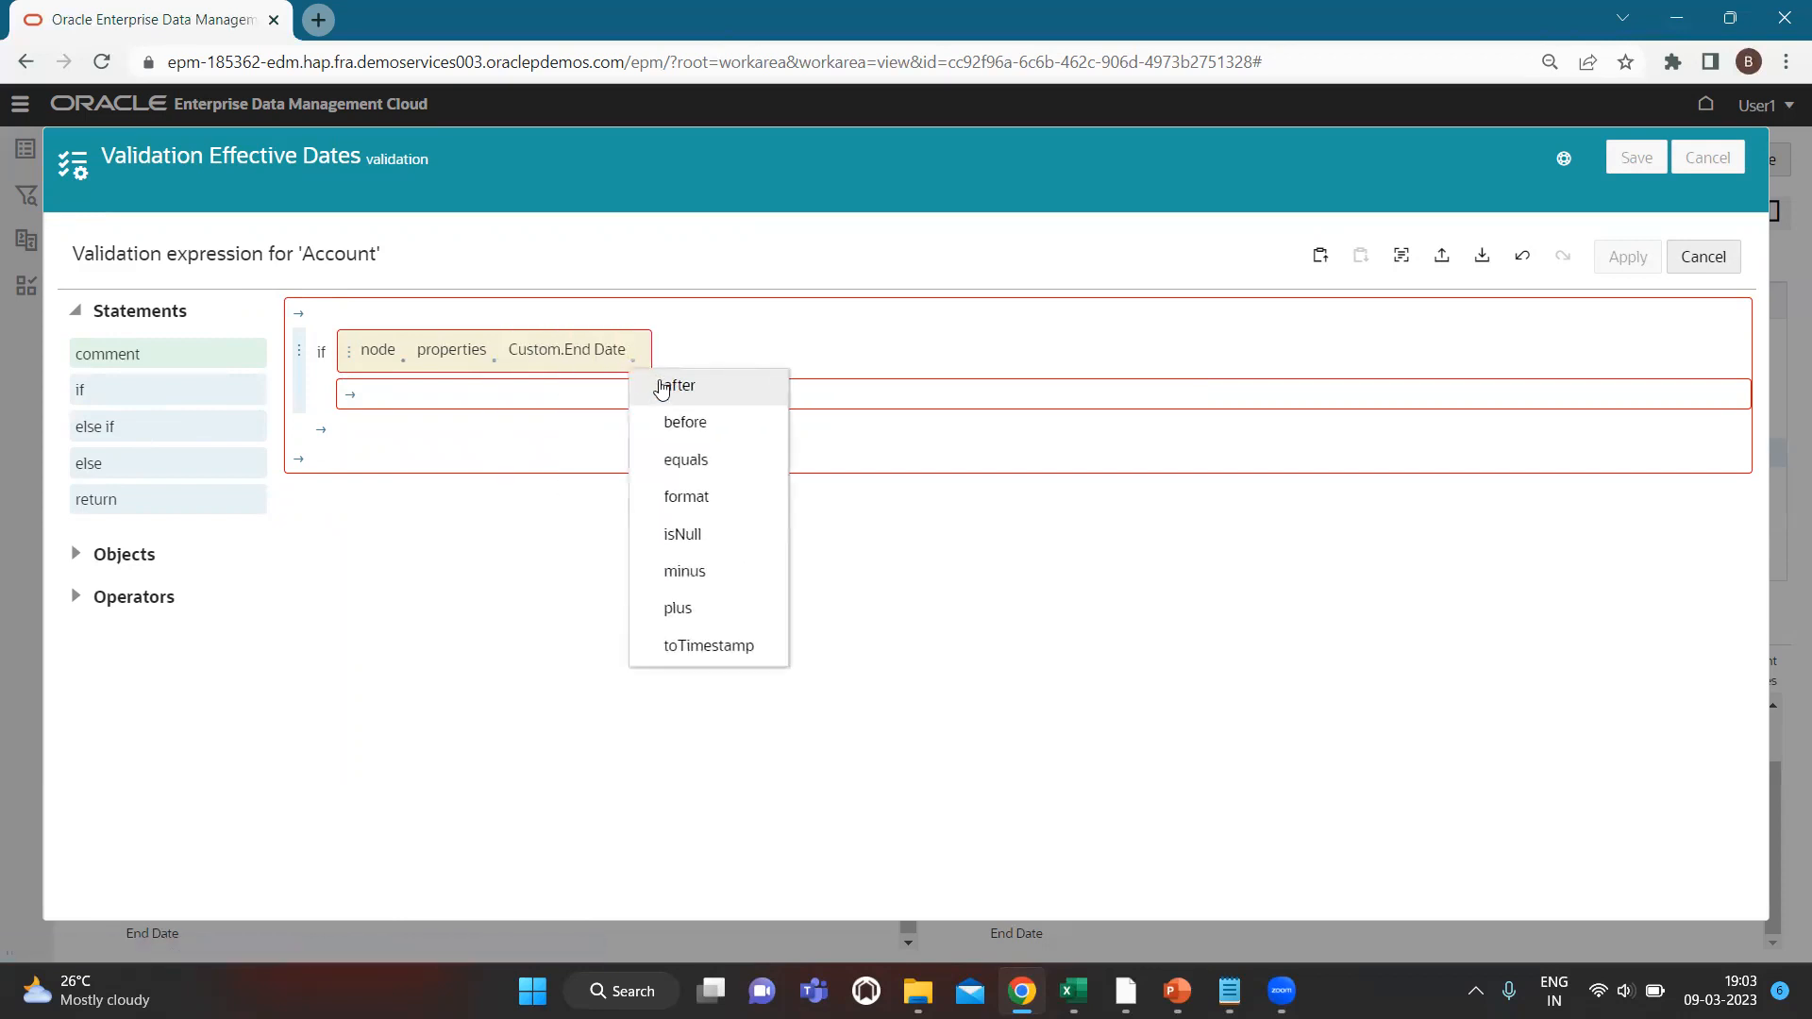
left_click(673, 423)
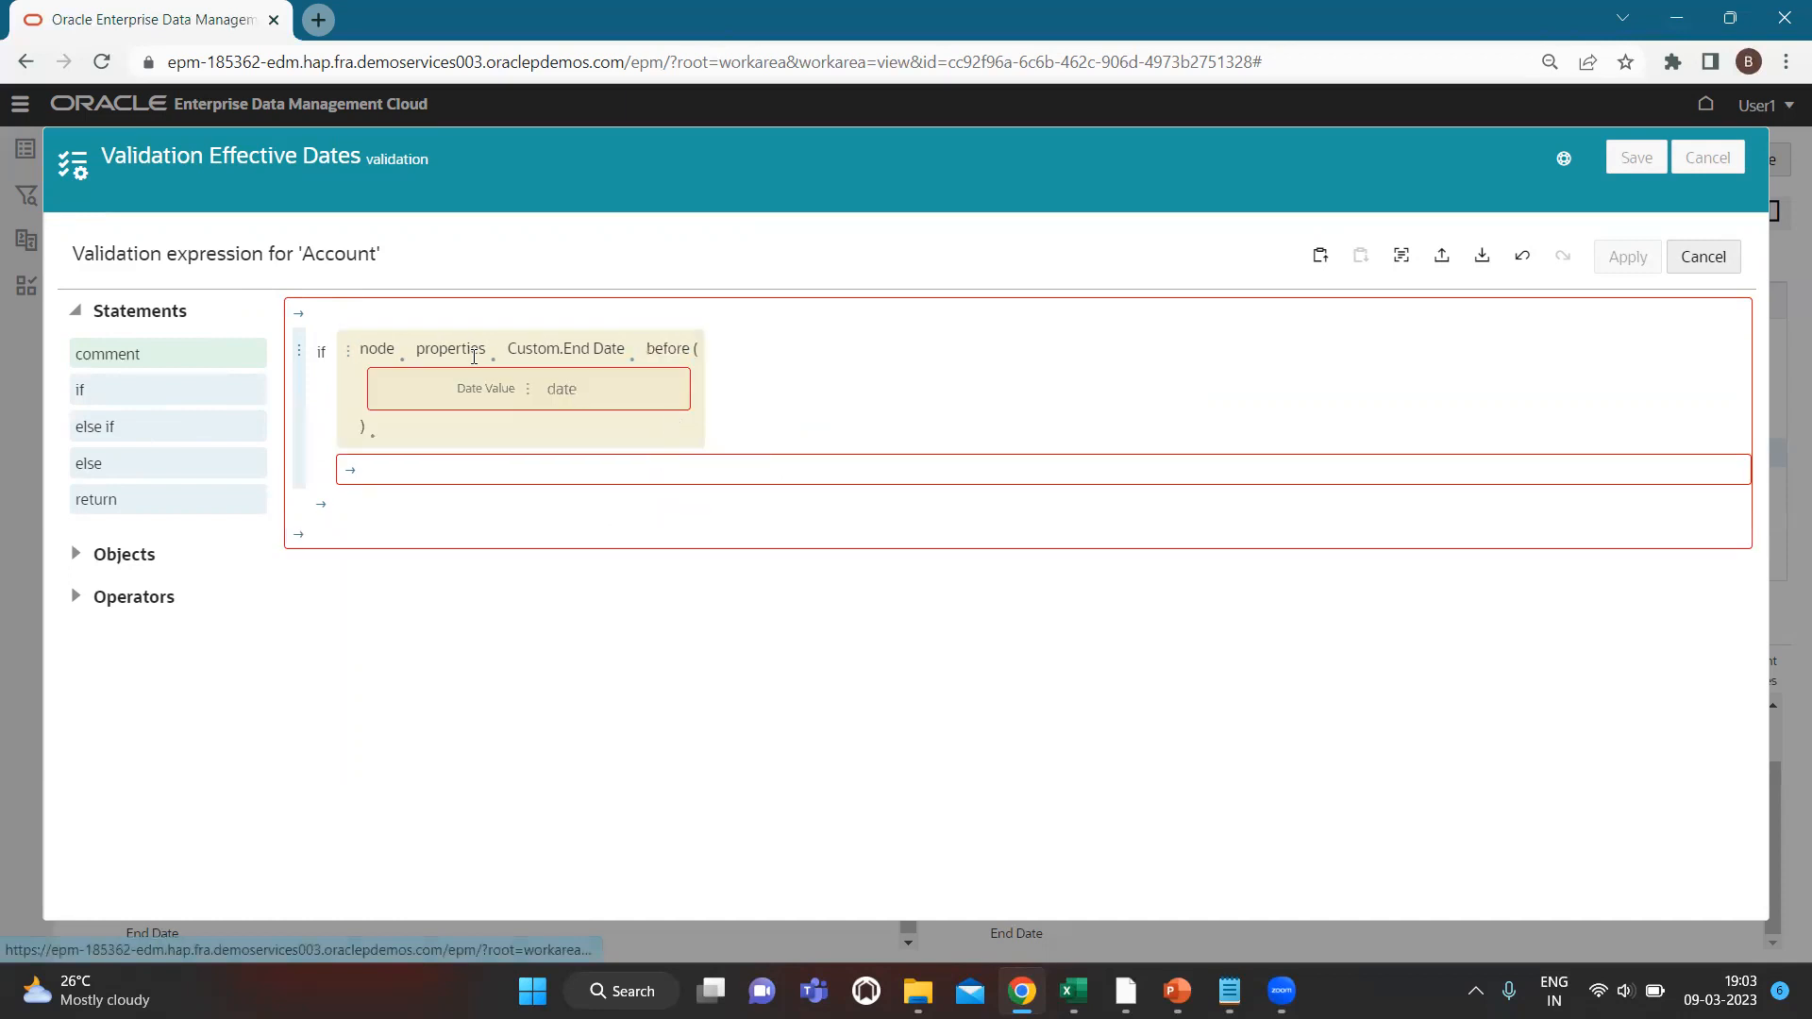
Set the before function's Date Value to the node's Custom.Start Date property.
left_click(533, 401)
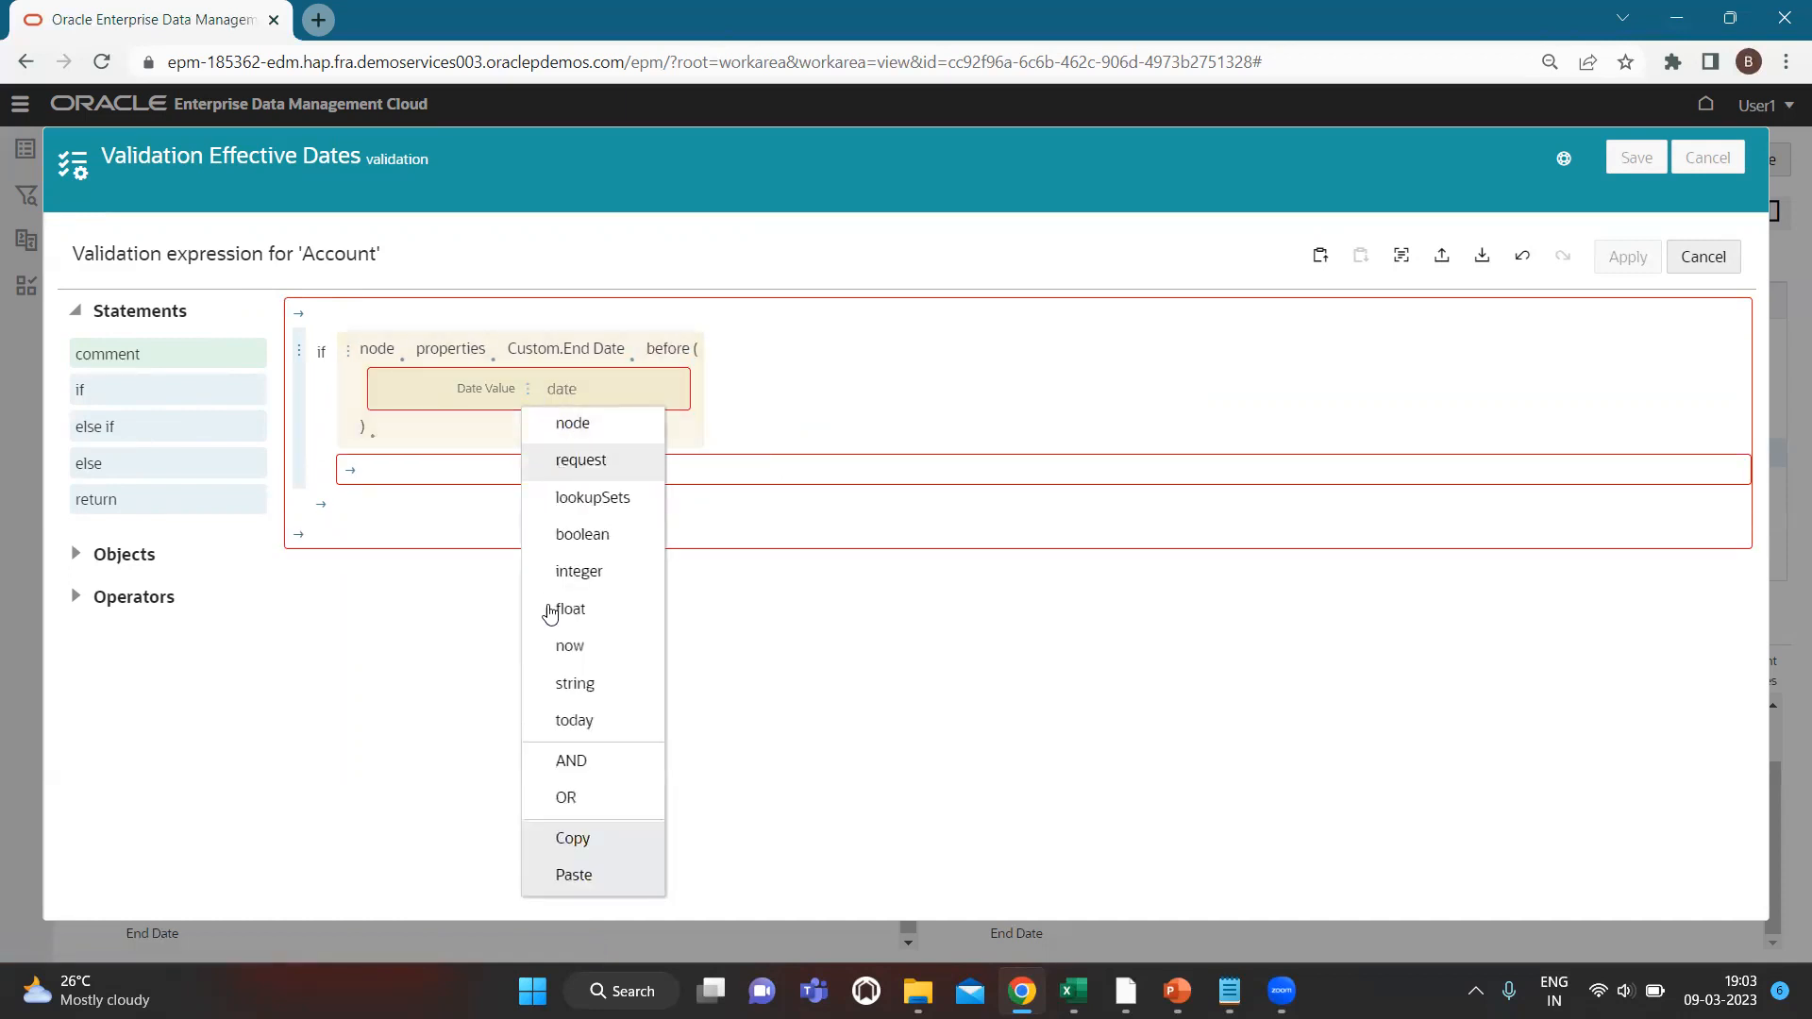
left_click(587, 425)
left_click(582, 399)
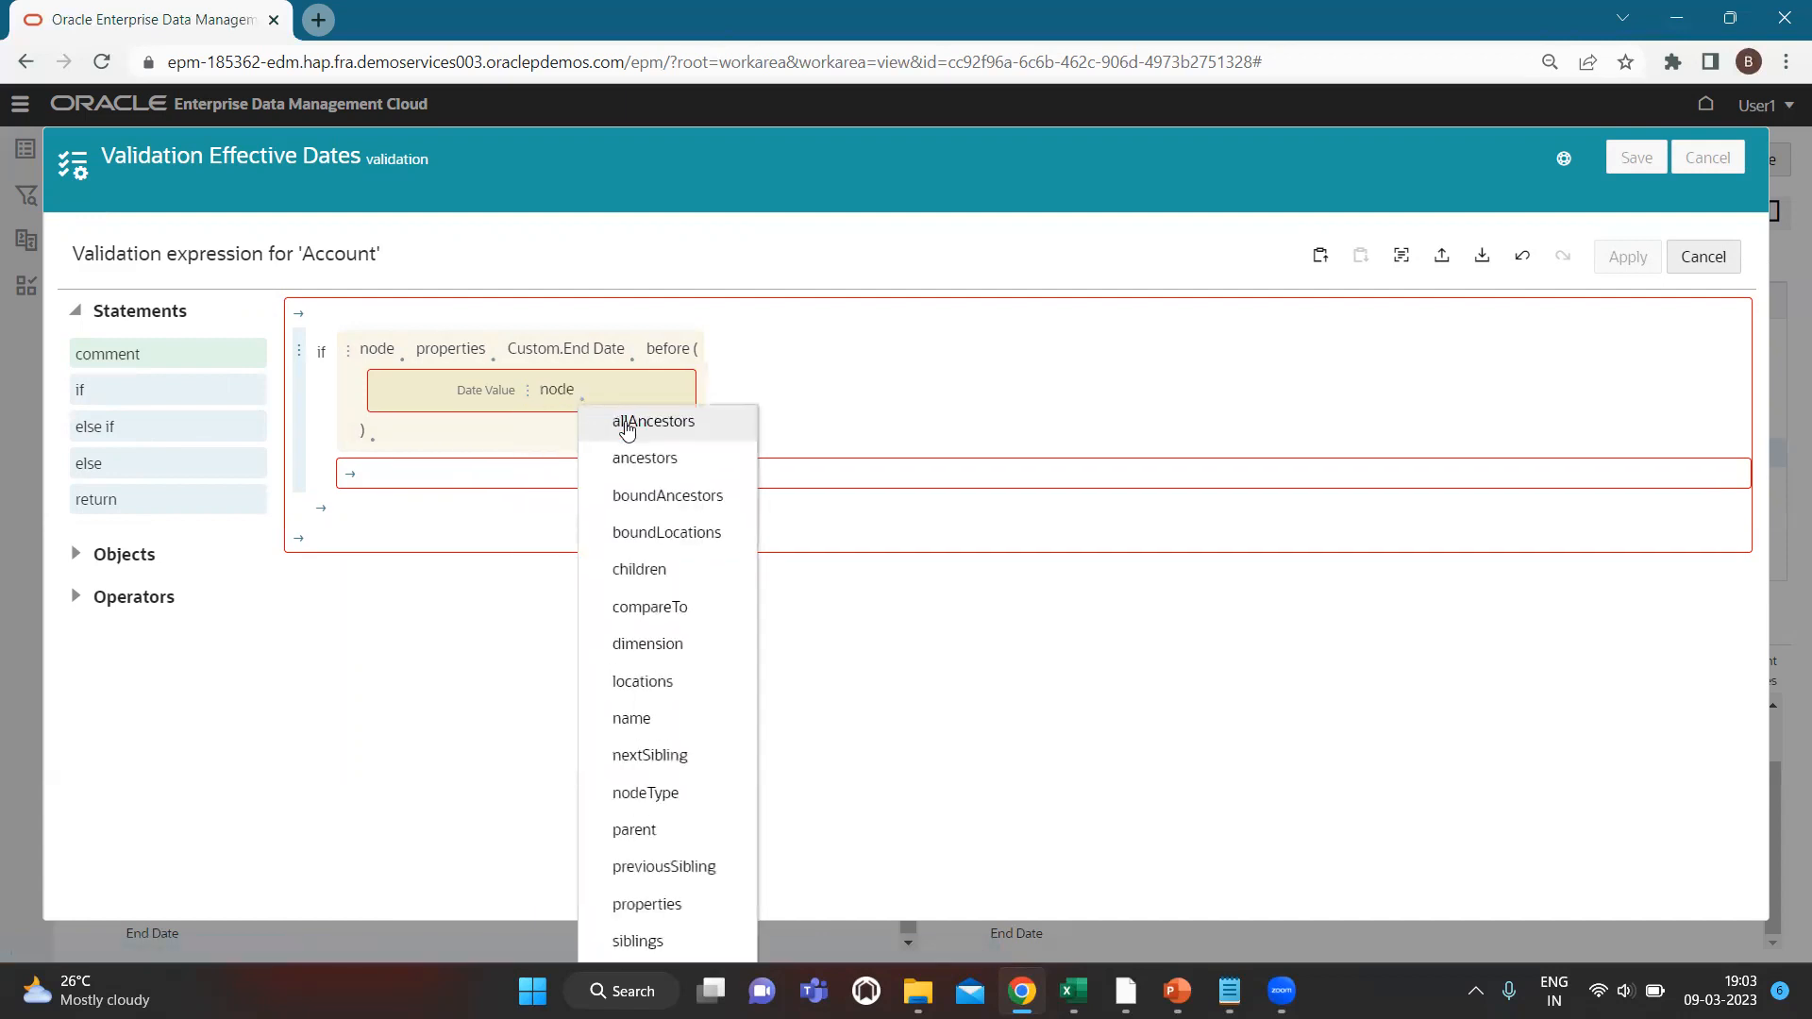
left_click(647, 903)
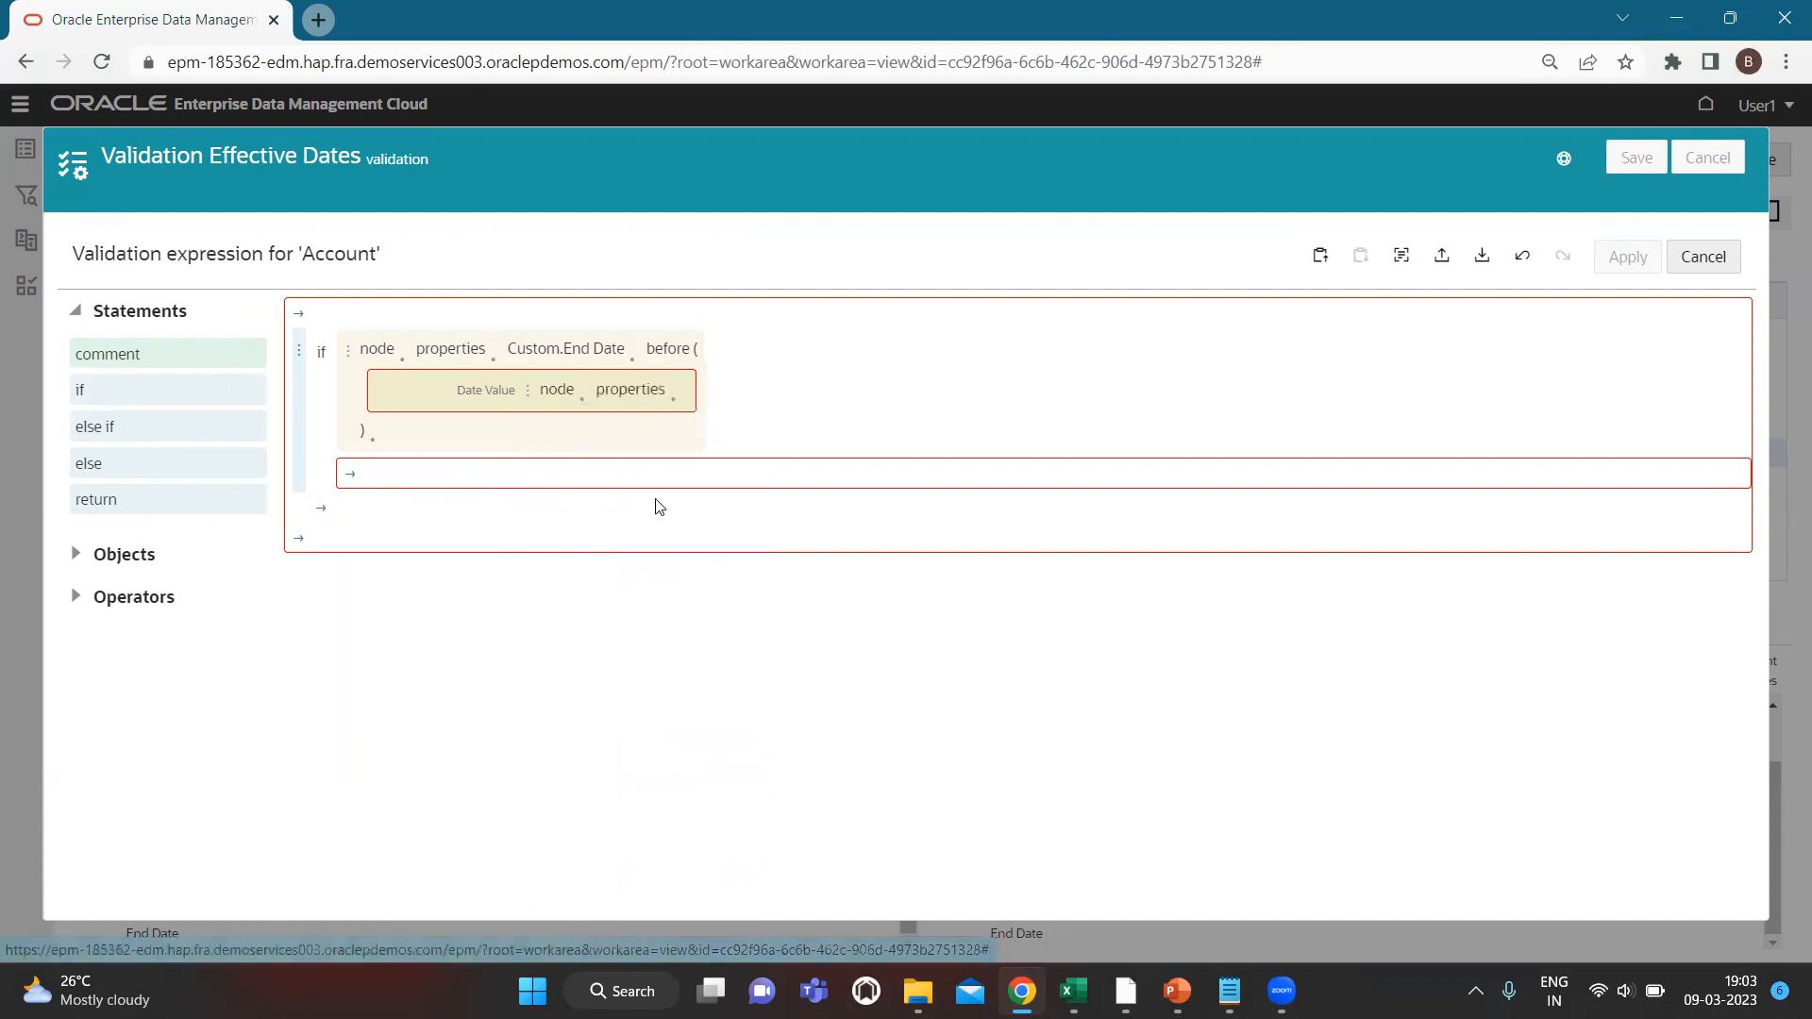
left_click(676, 402)
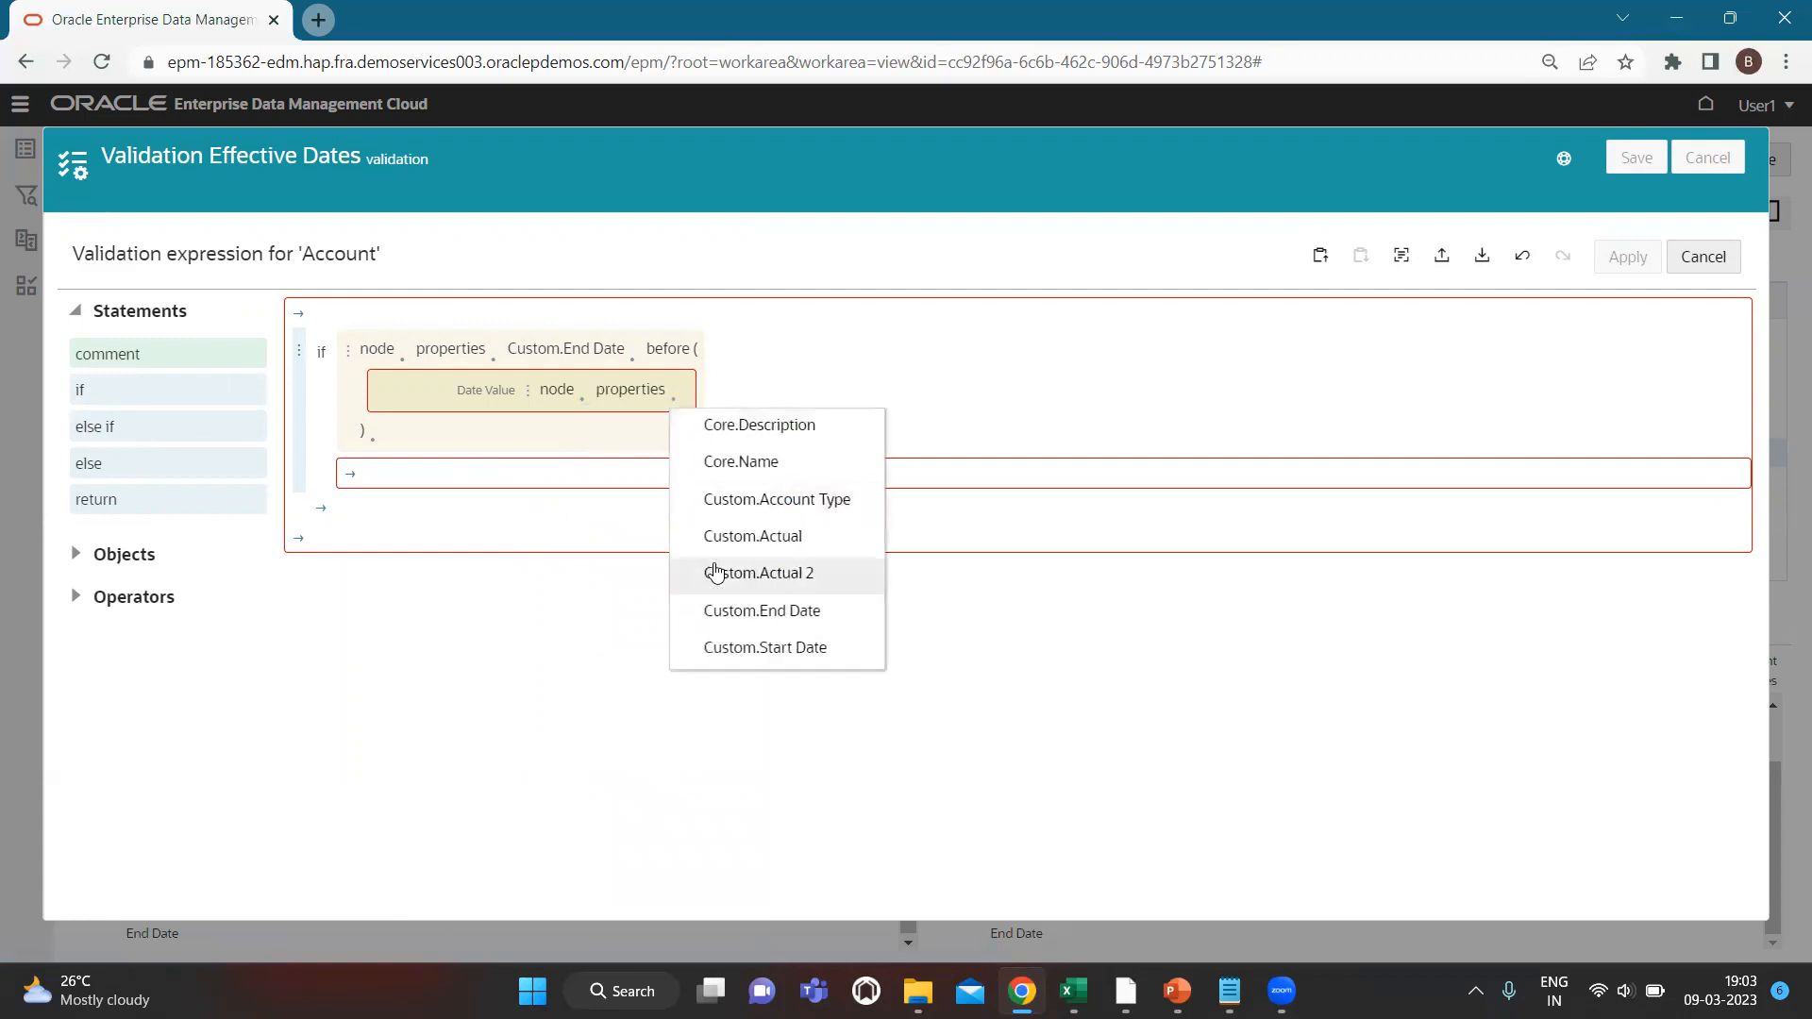
left_click(737, 647)
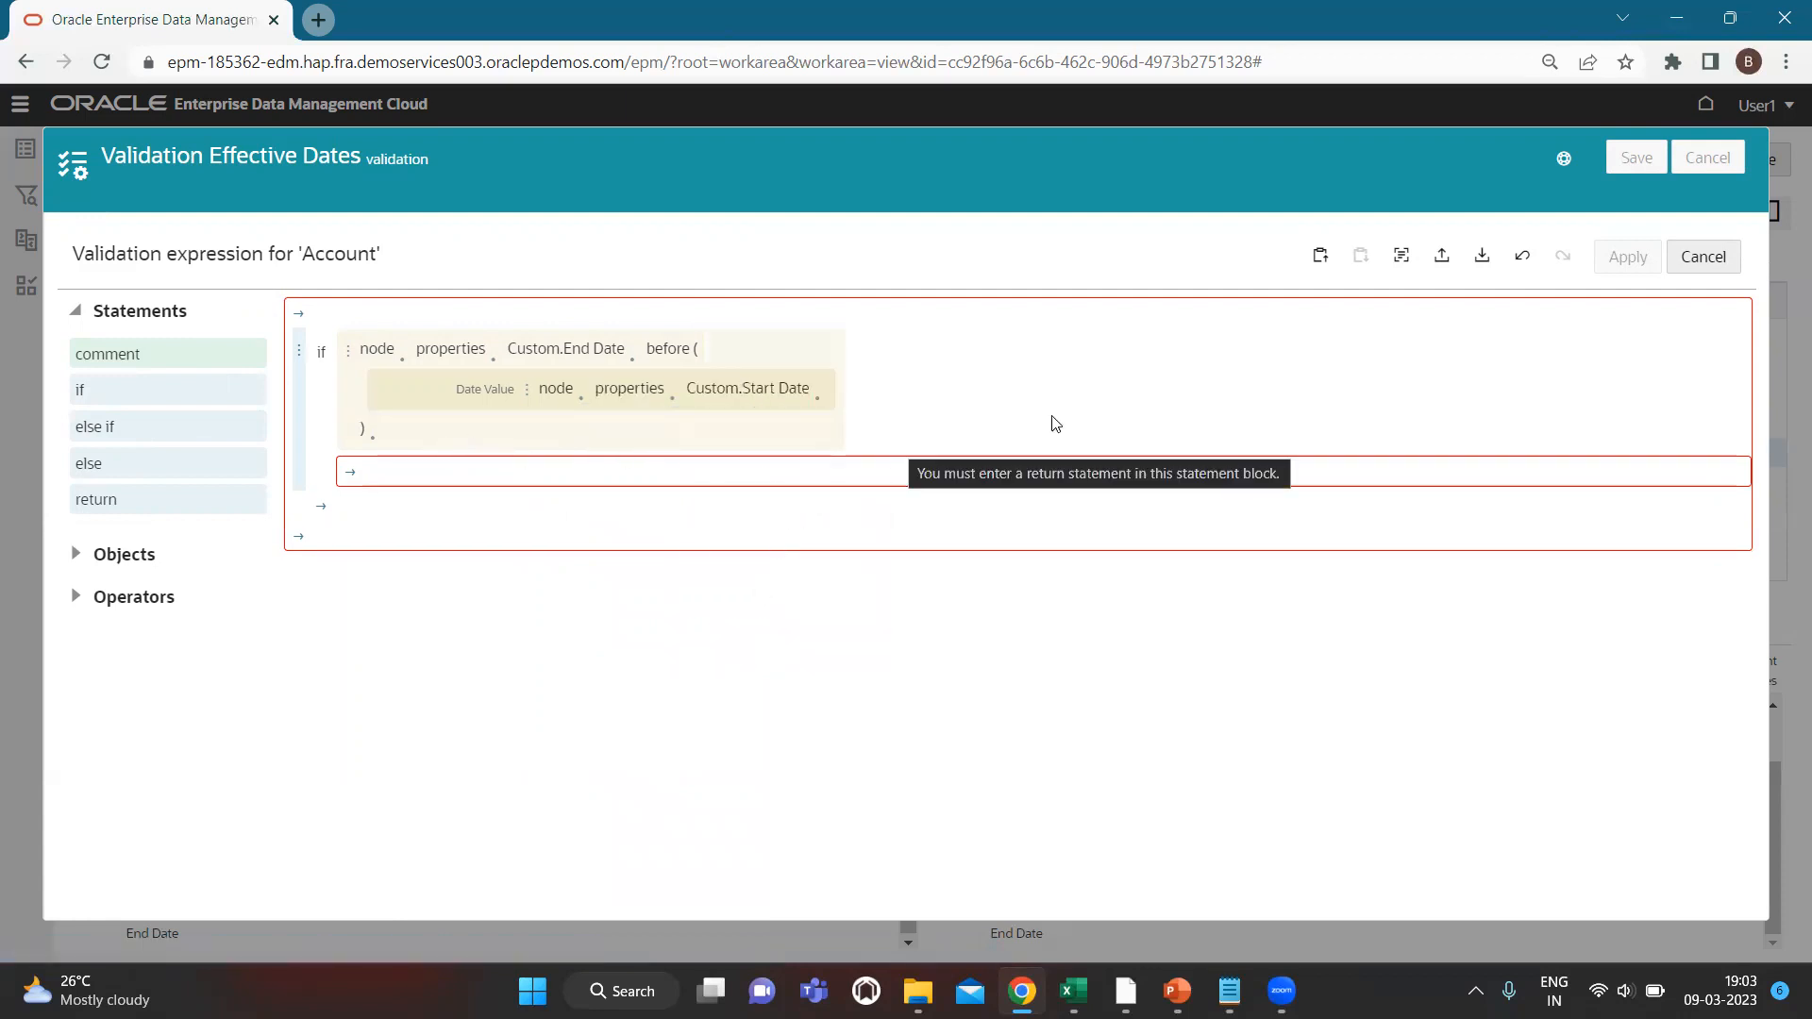
Copy the End Date before Start Date condition, replace it with an OR expression, and paste it as the first operand.
left_click(350, 365)
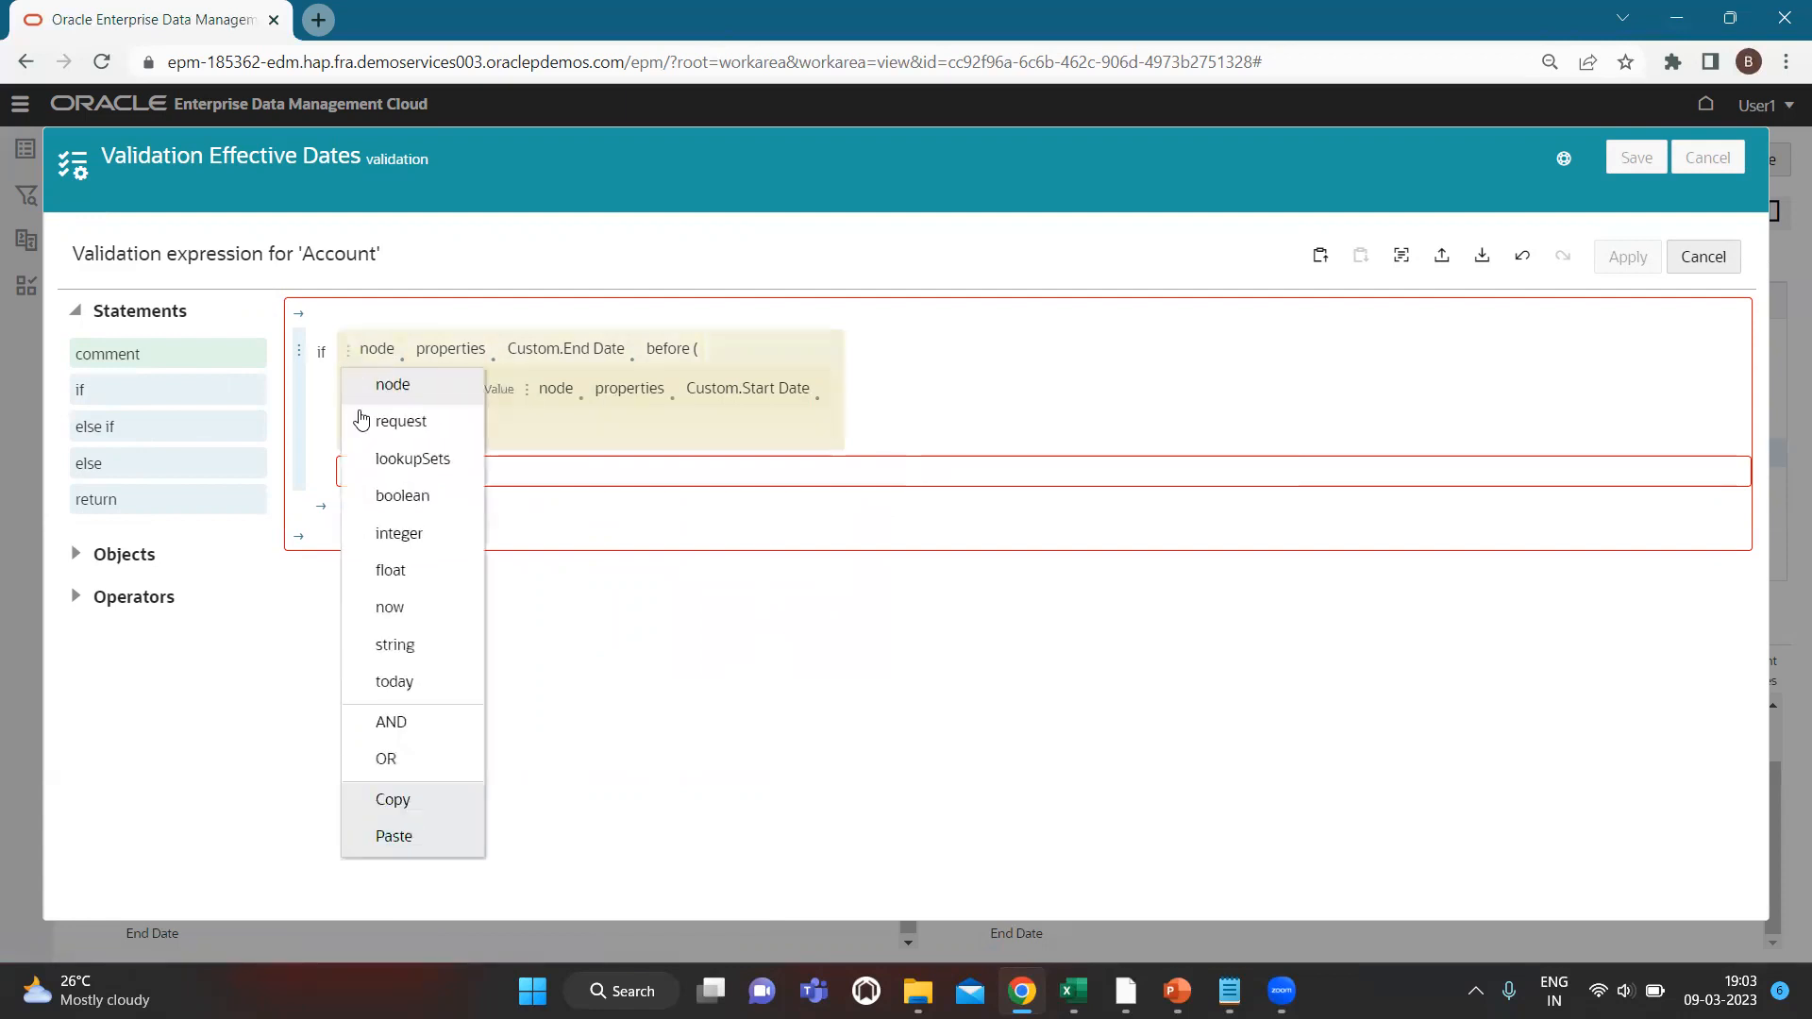
left_click(439, 817)
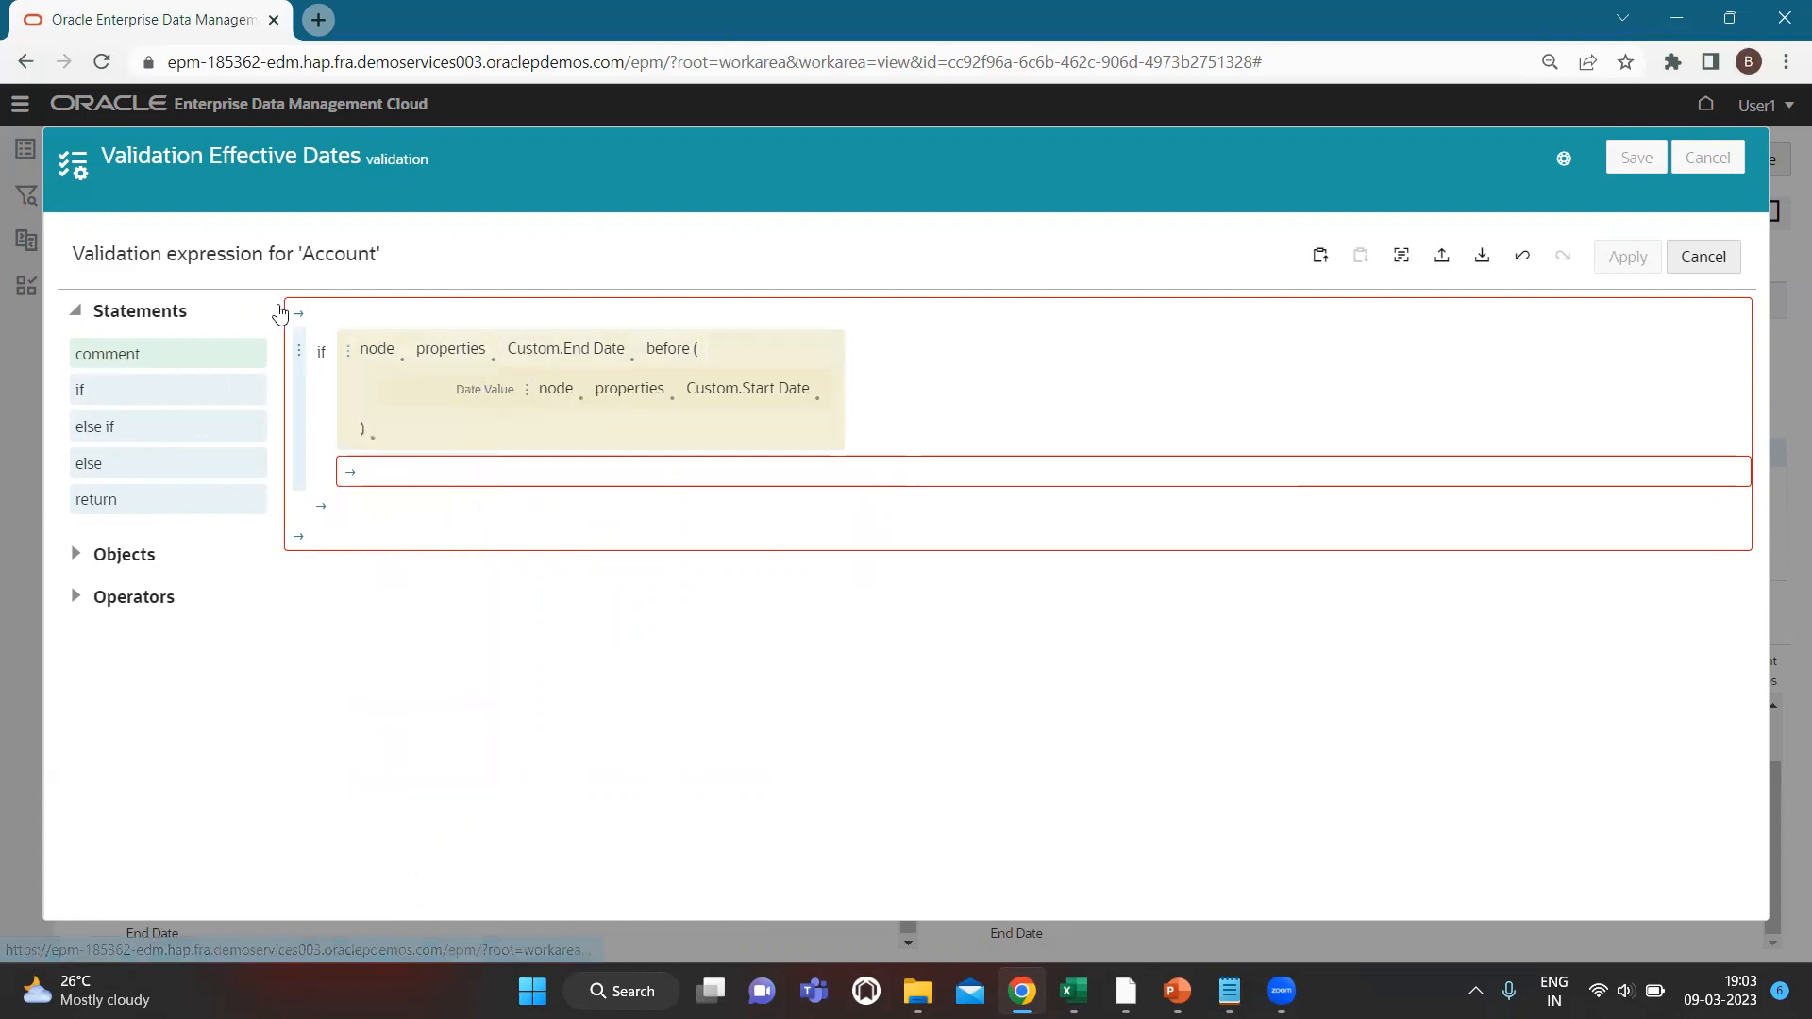
left_click(349, 361)
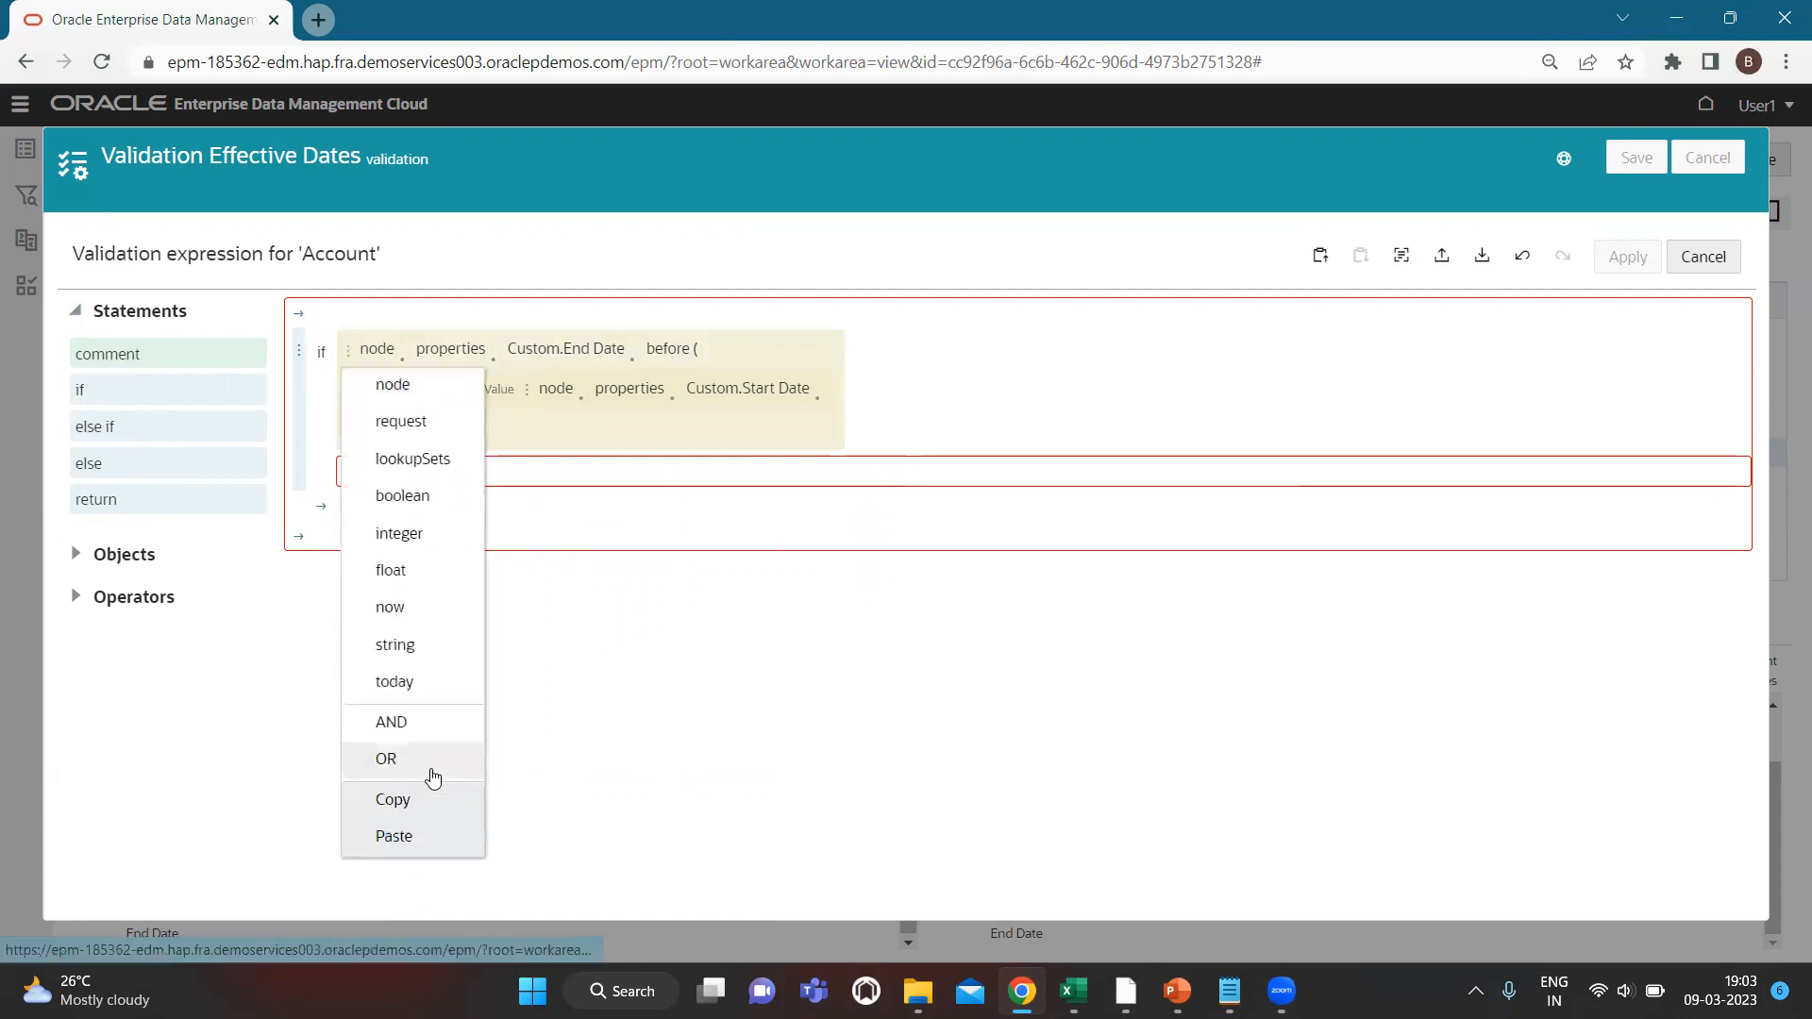
left_click(434, 769)
left_click(378, 355)
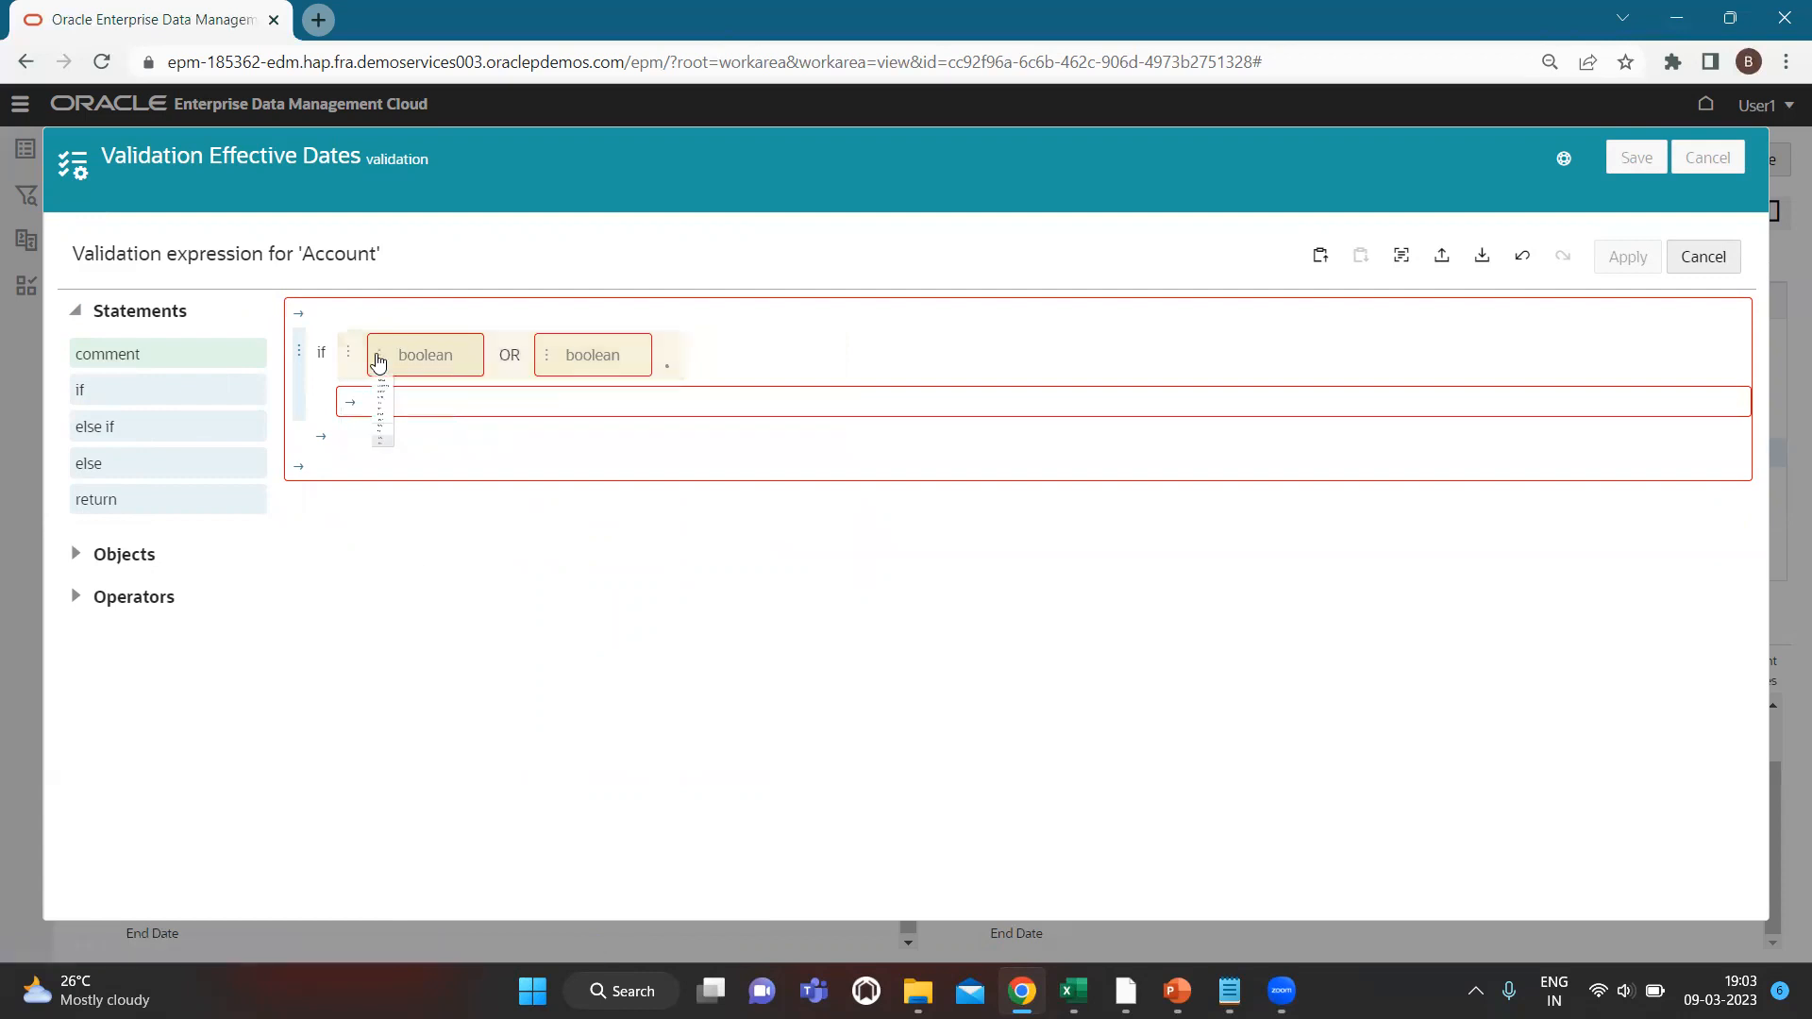
left_click(437, 862)
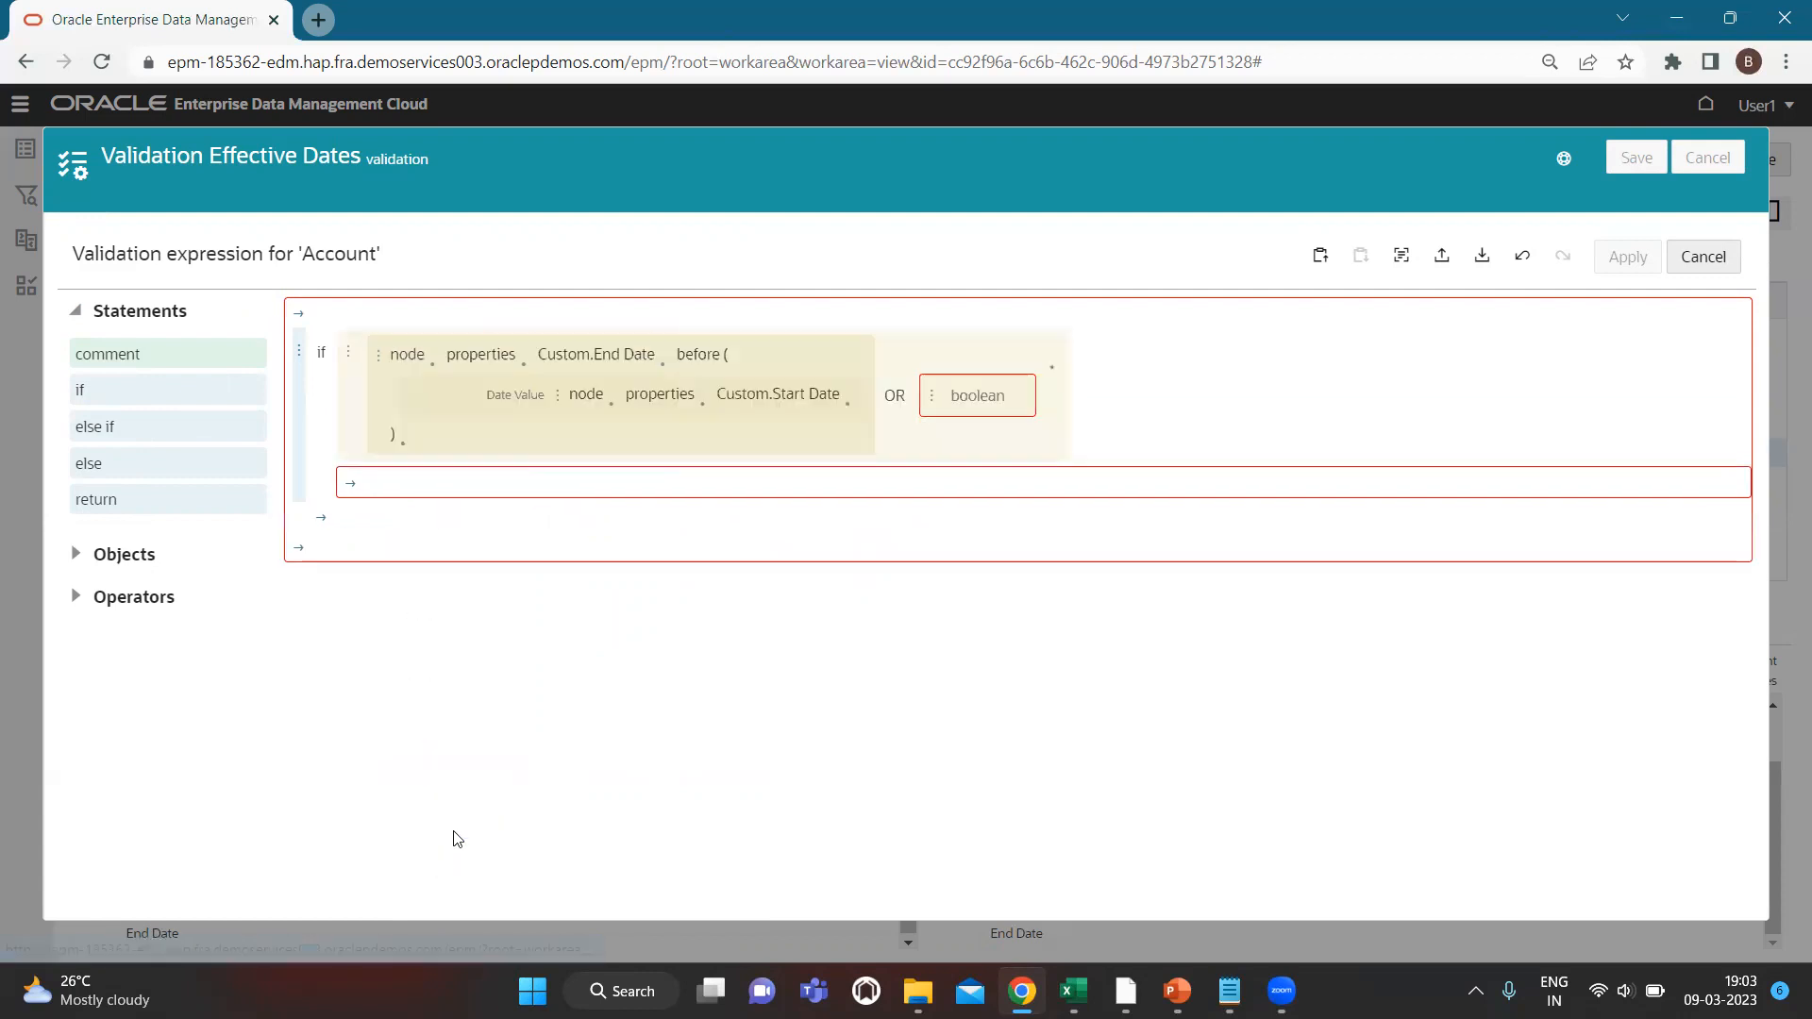
Build the second OR operand from the node's Custom.End Date property using the equals function.
left_click(934, 400)
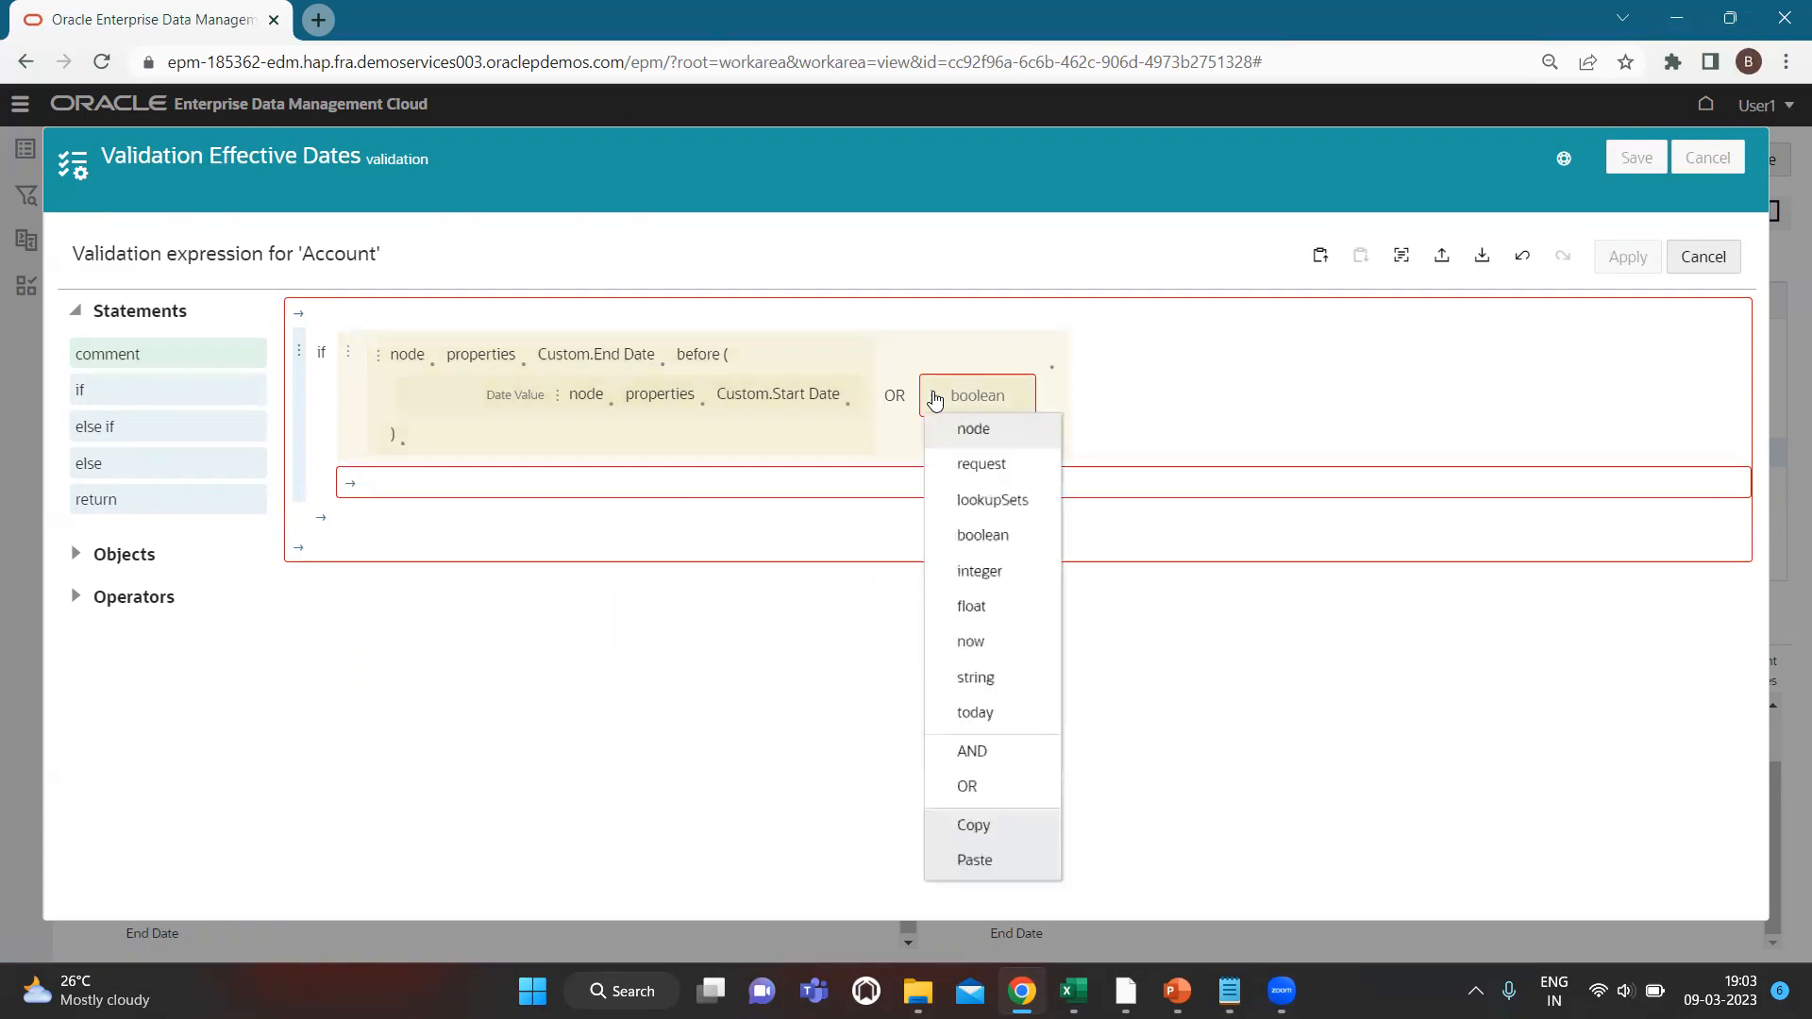
left_click(962, 436)
left_click(986, 407)
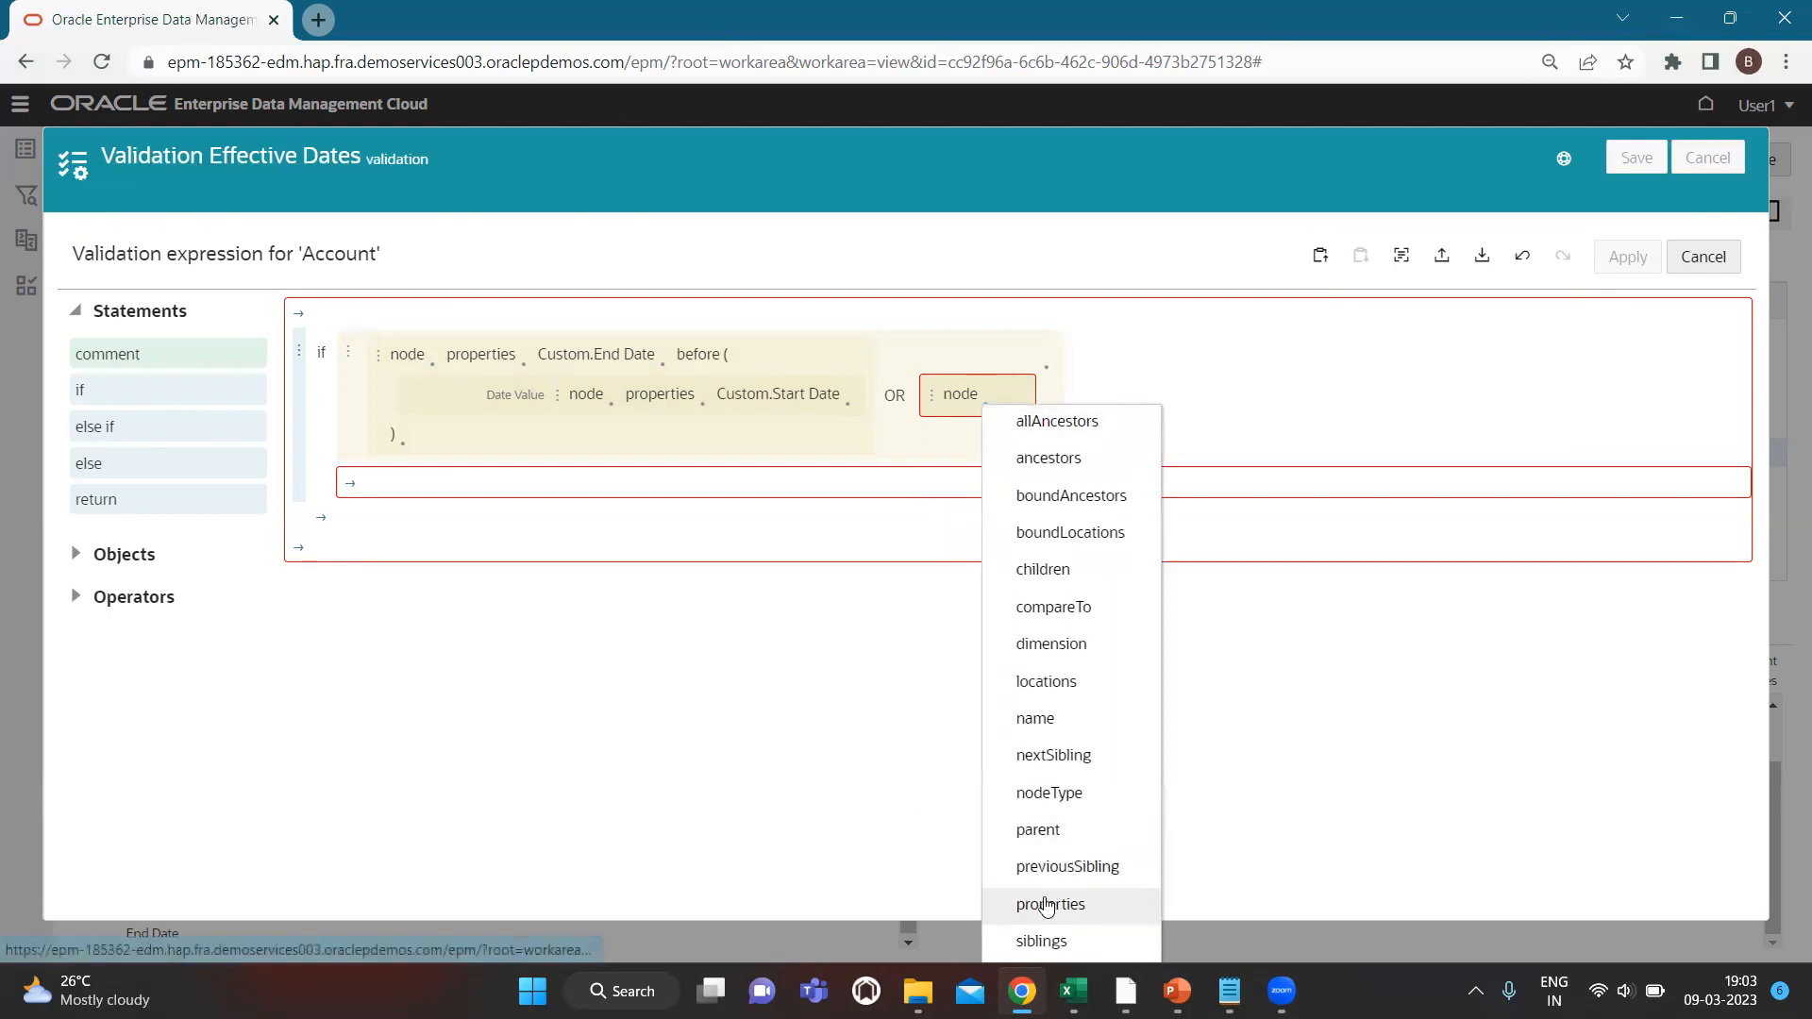
left_click(1045, 906)
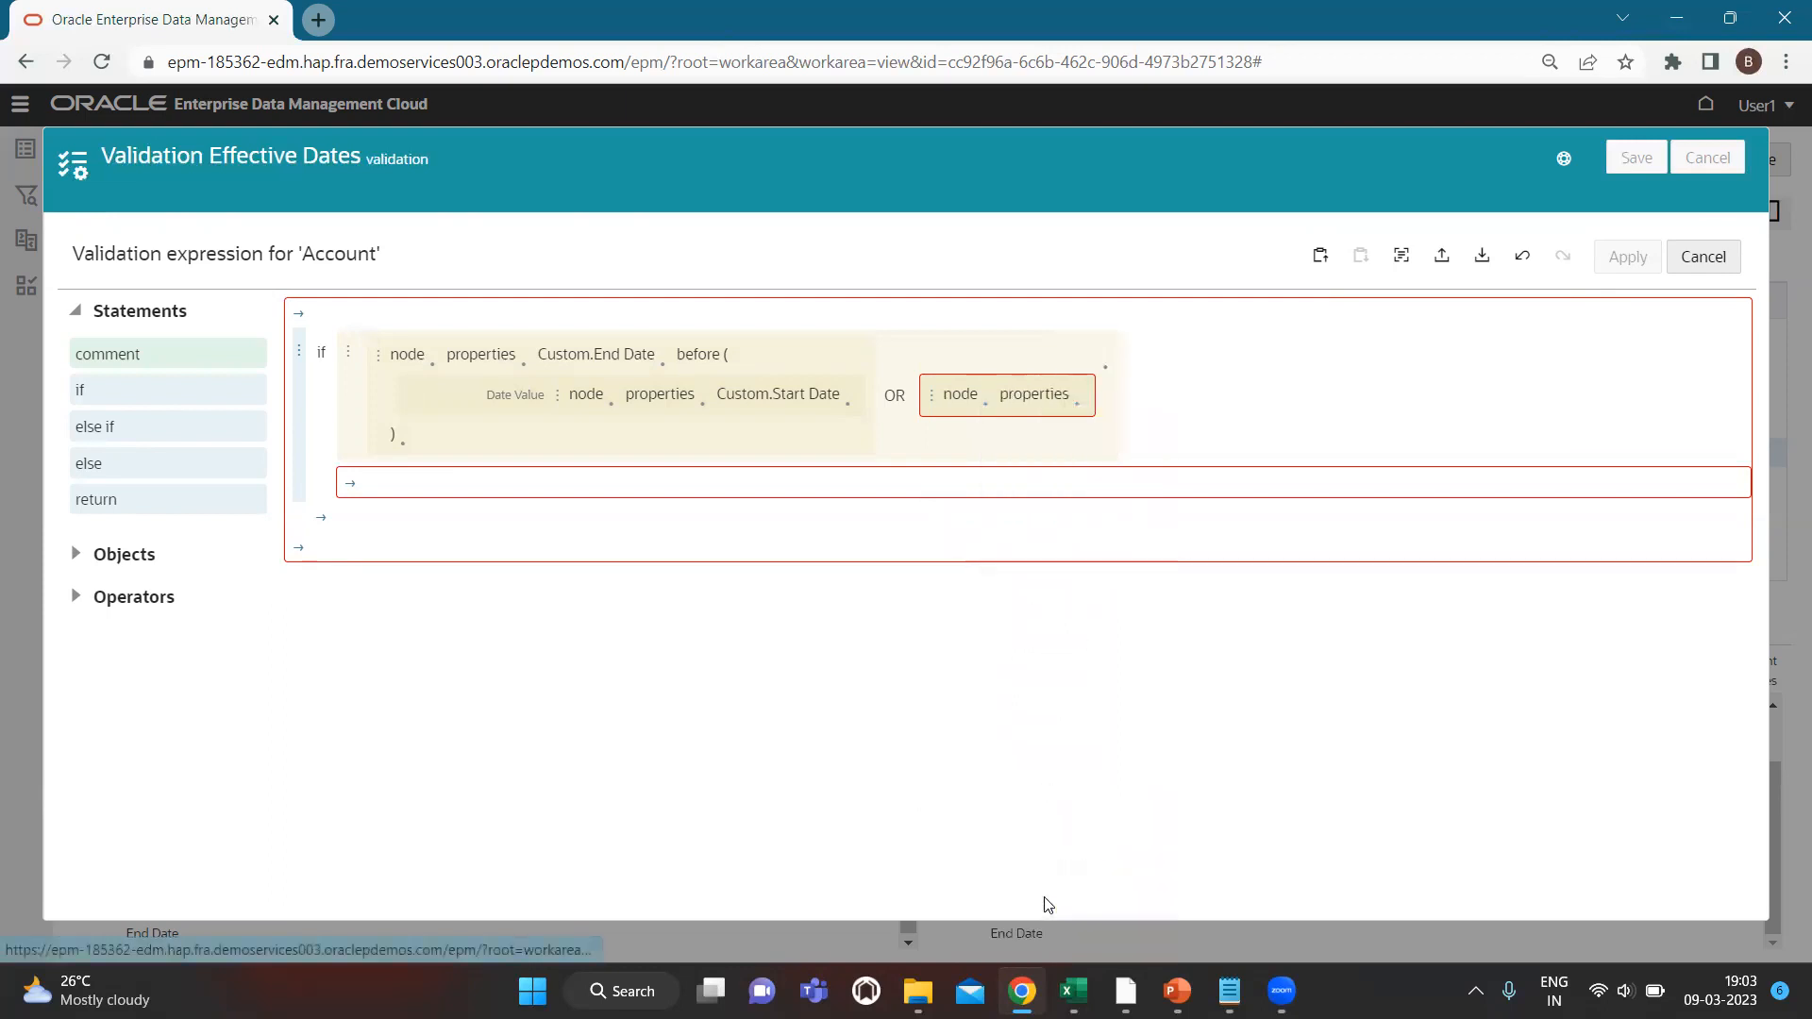
left_click(1078, 418)
left_click(1193, 620)
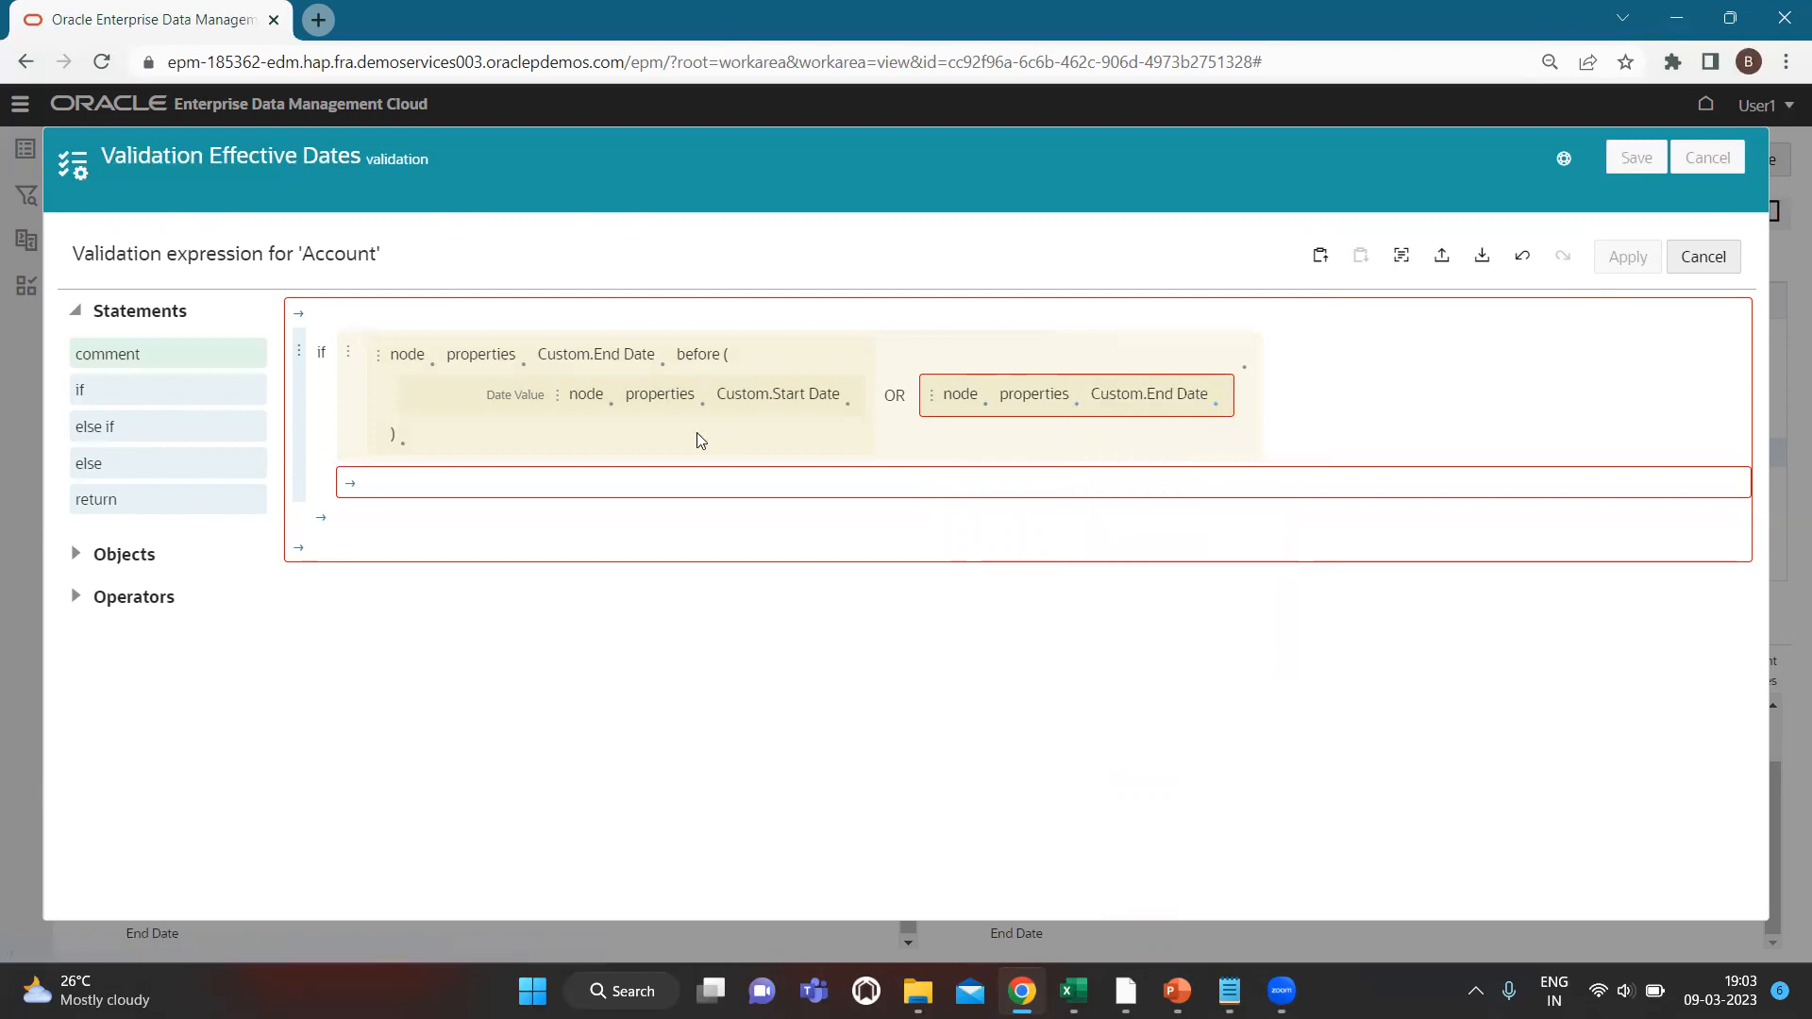
left_click(1215, 405)
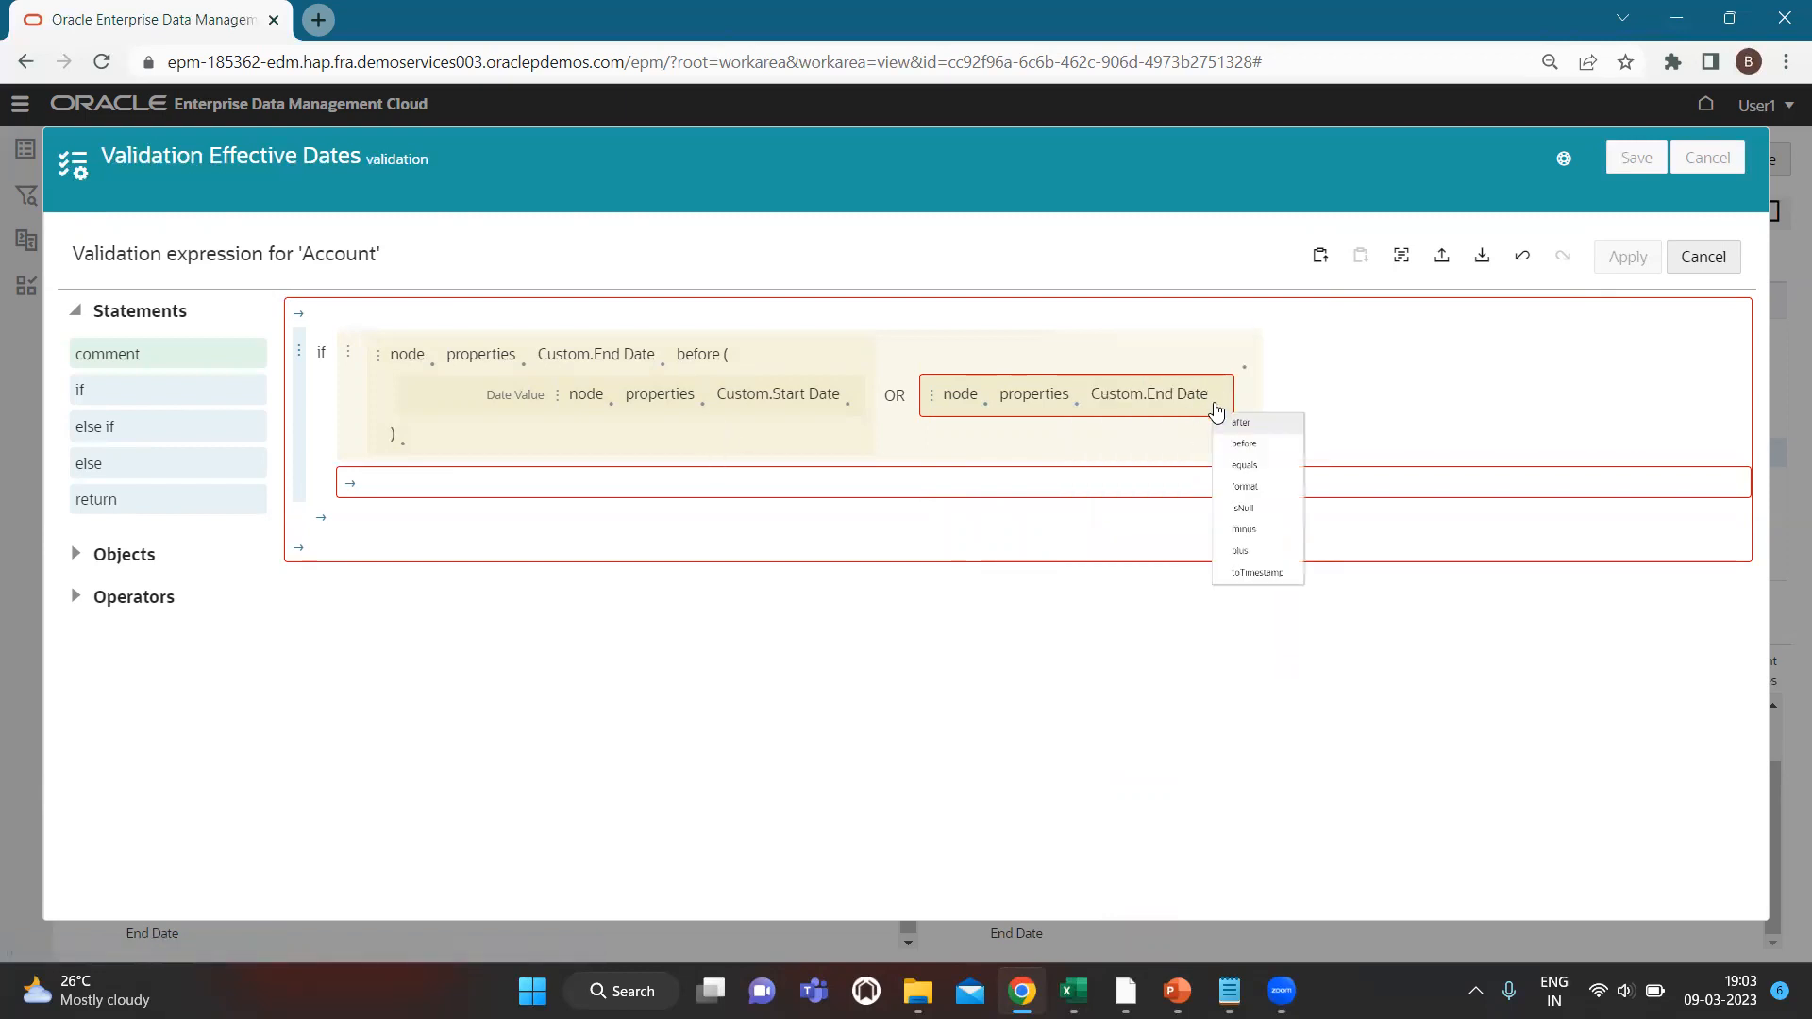
left_click(1254, 511)
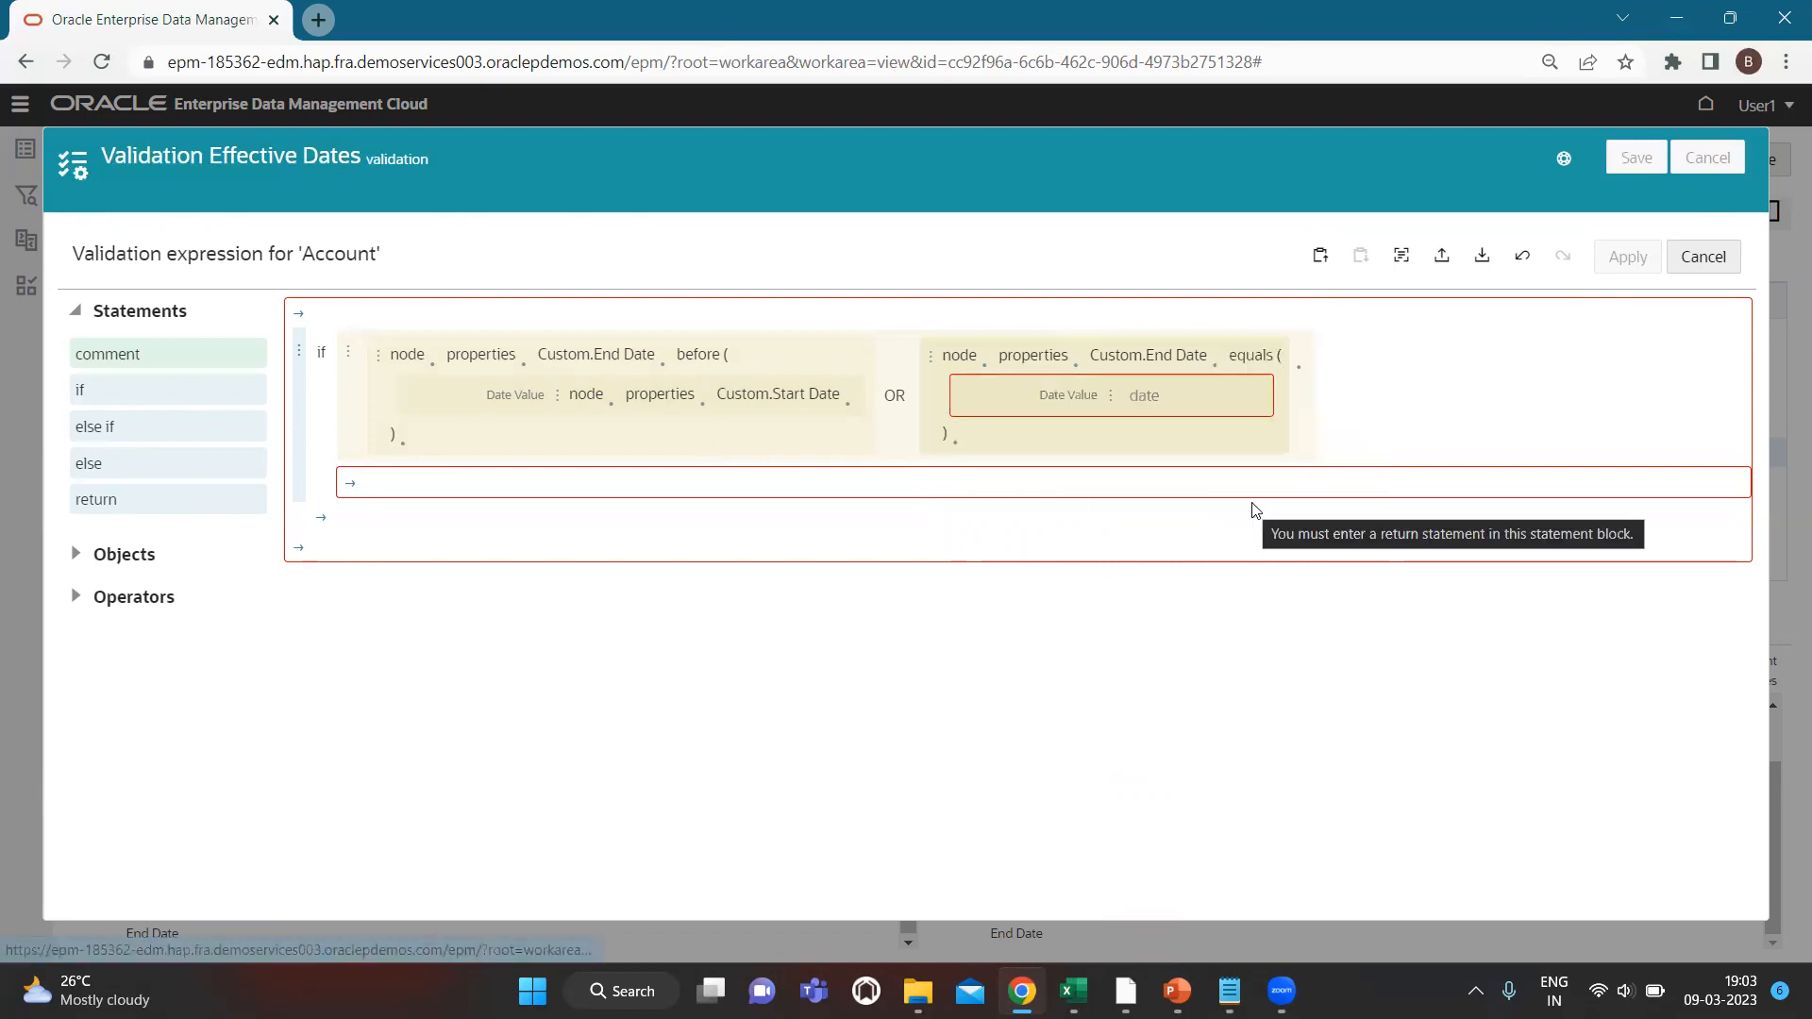
Copy the Custom.Start Date value from the before function into the equals function's Date Value.
left_click(558, 405)
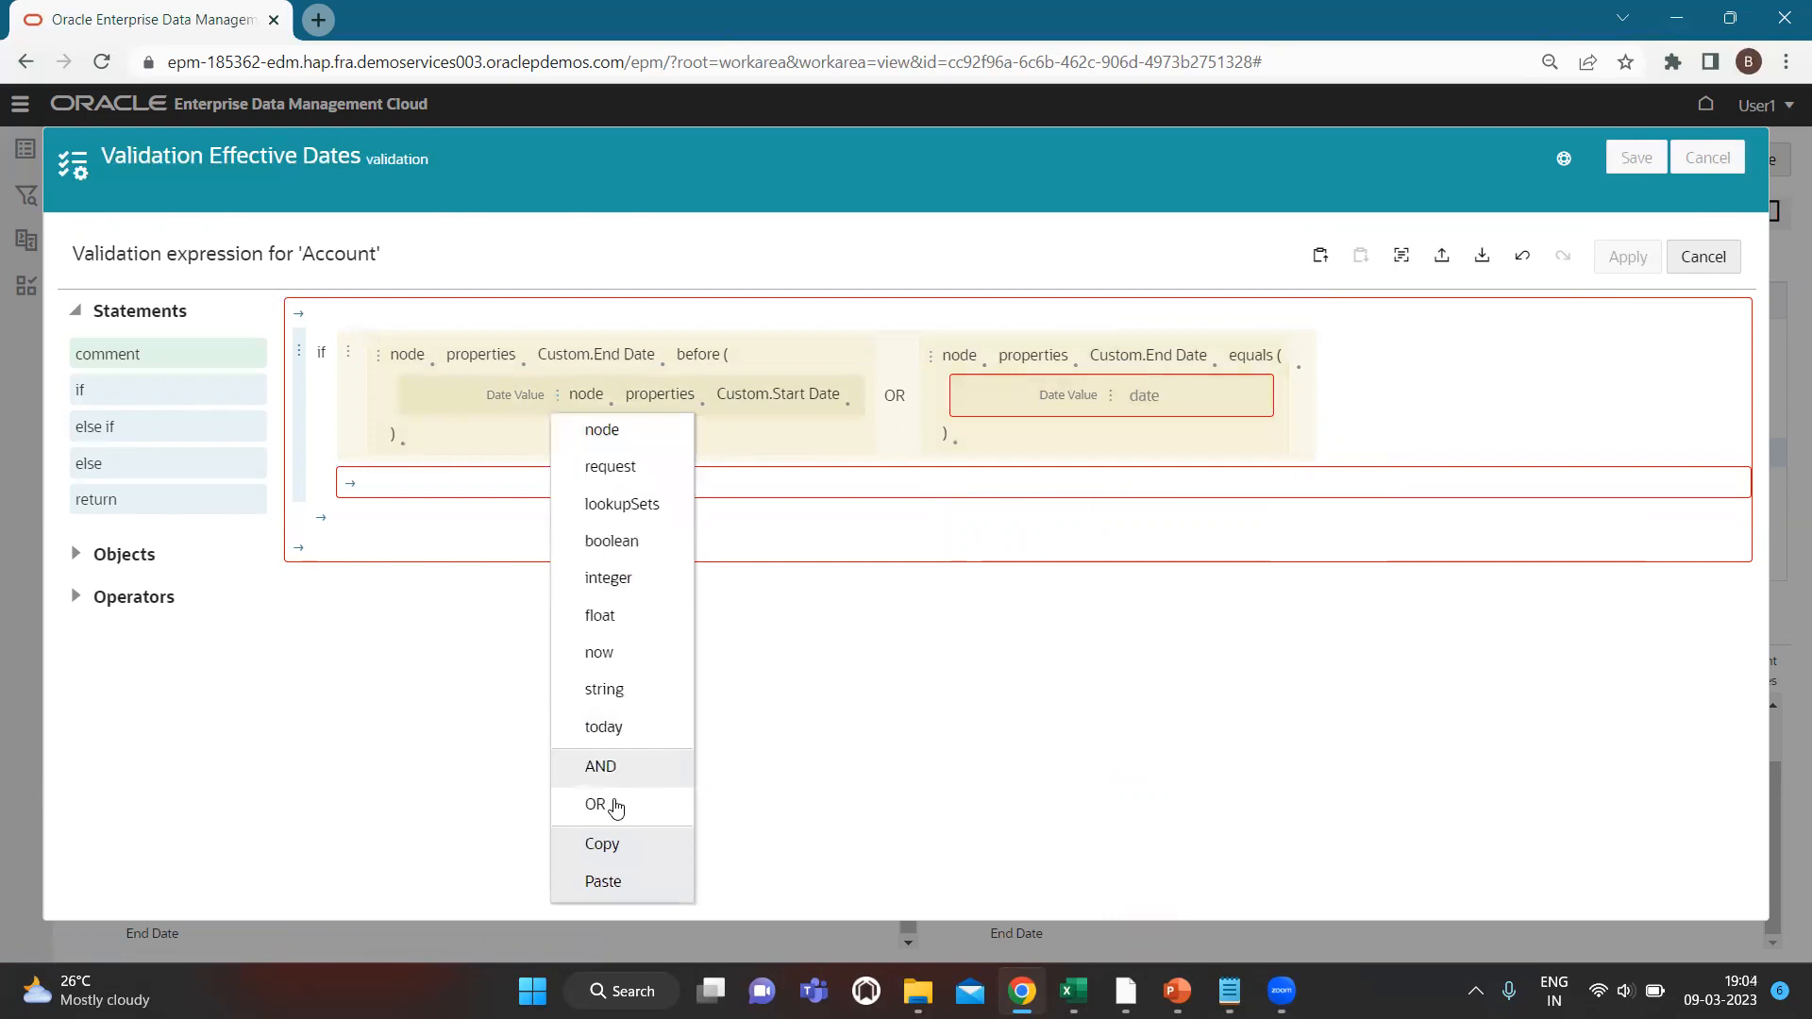
left_click(636, 850)
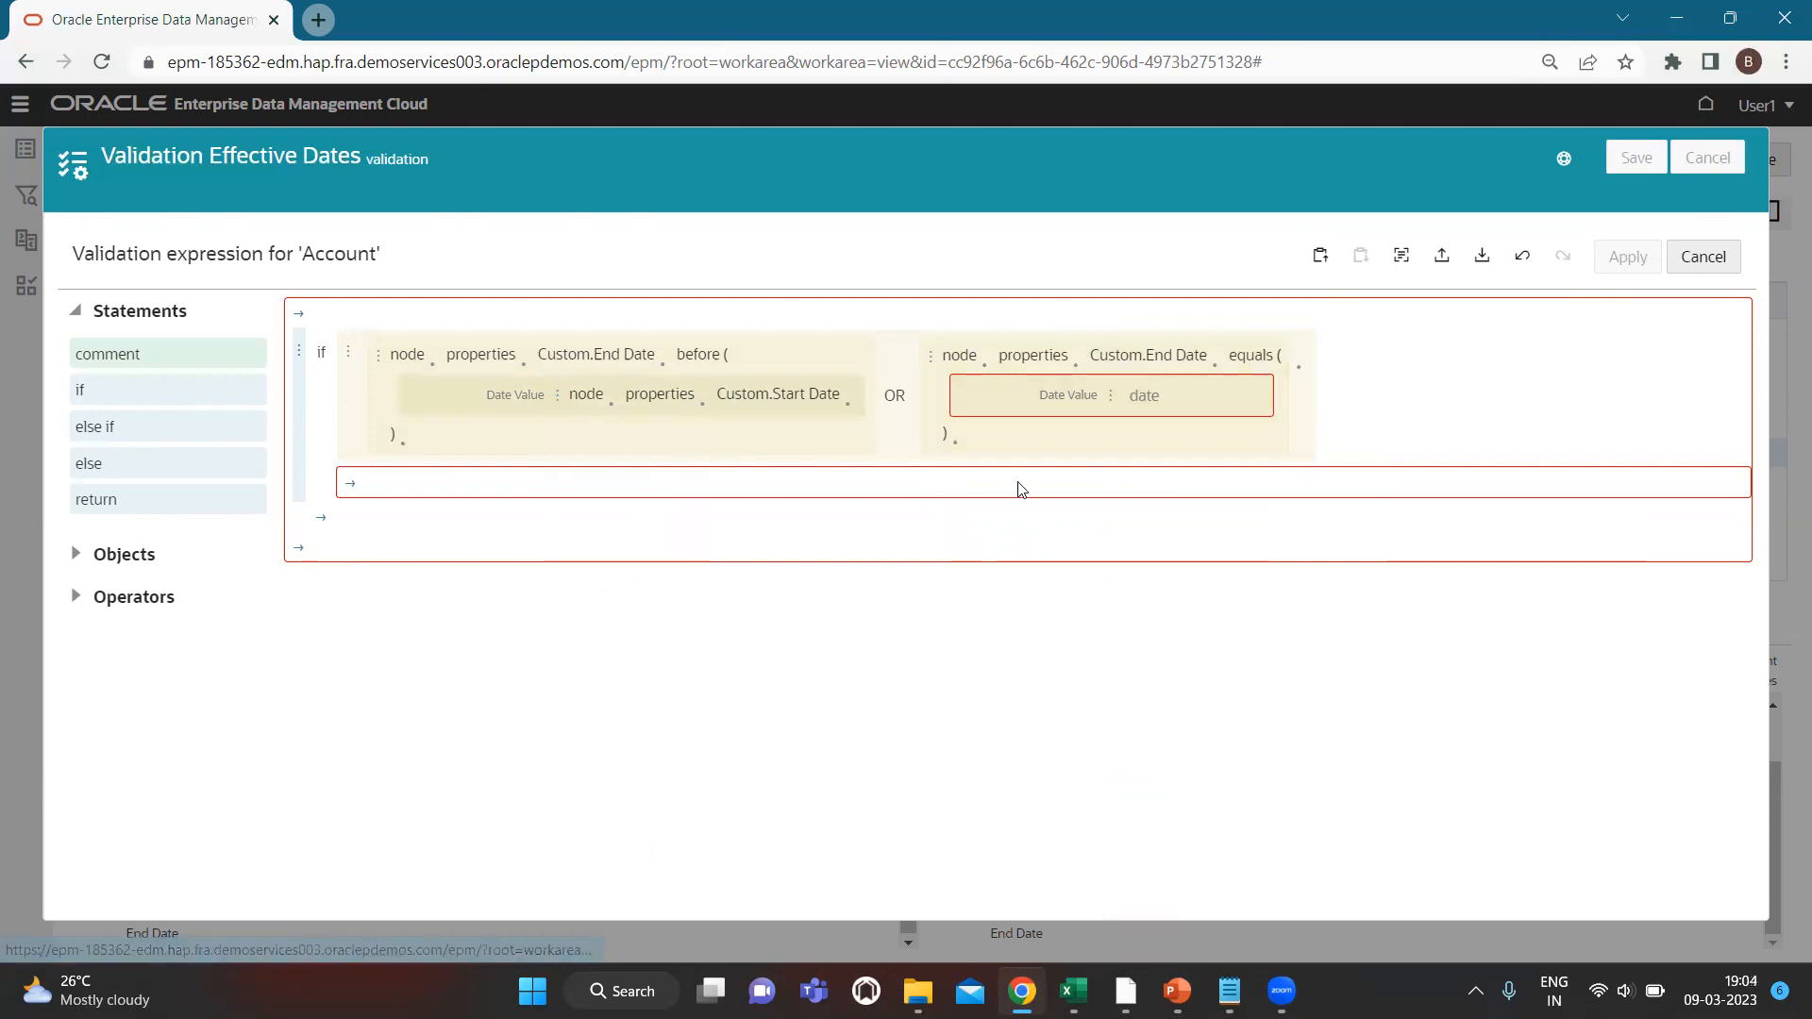
left_click(1110, 405)
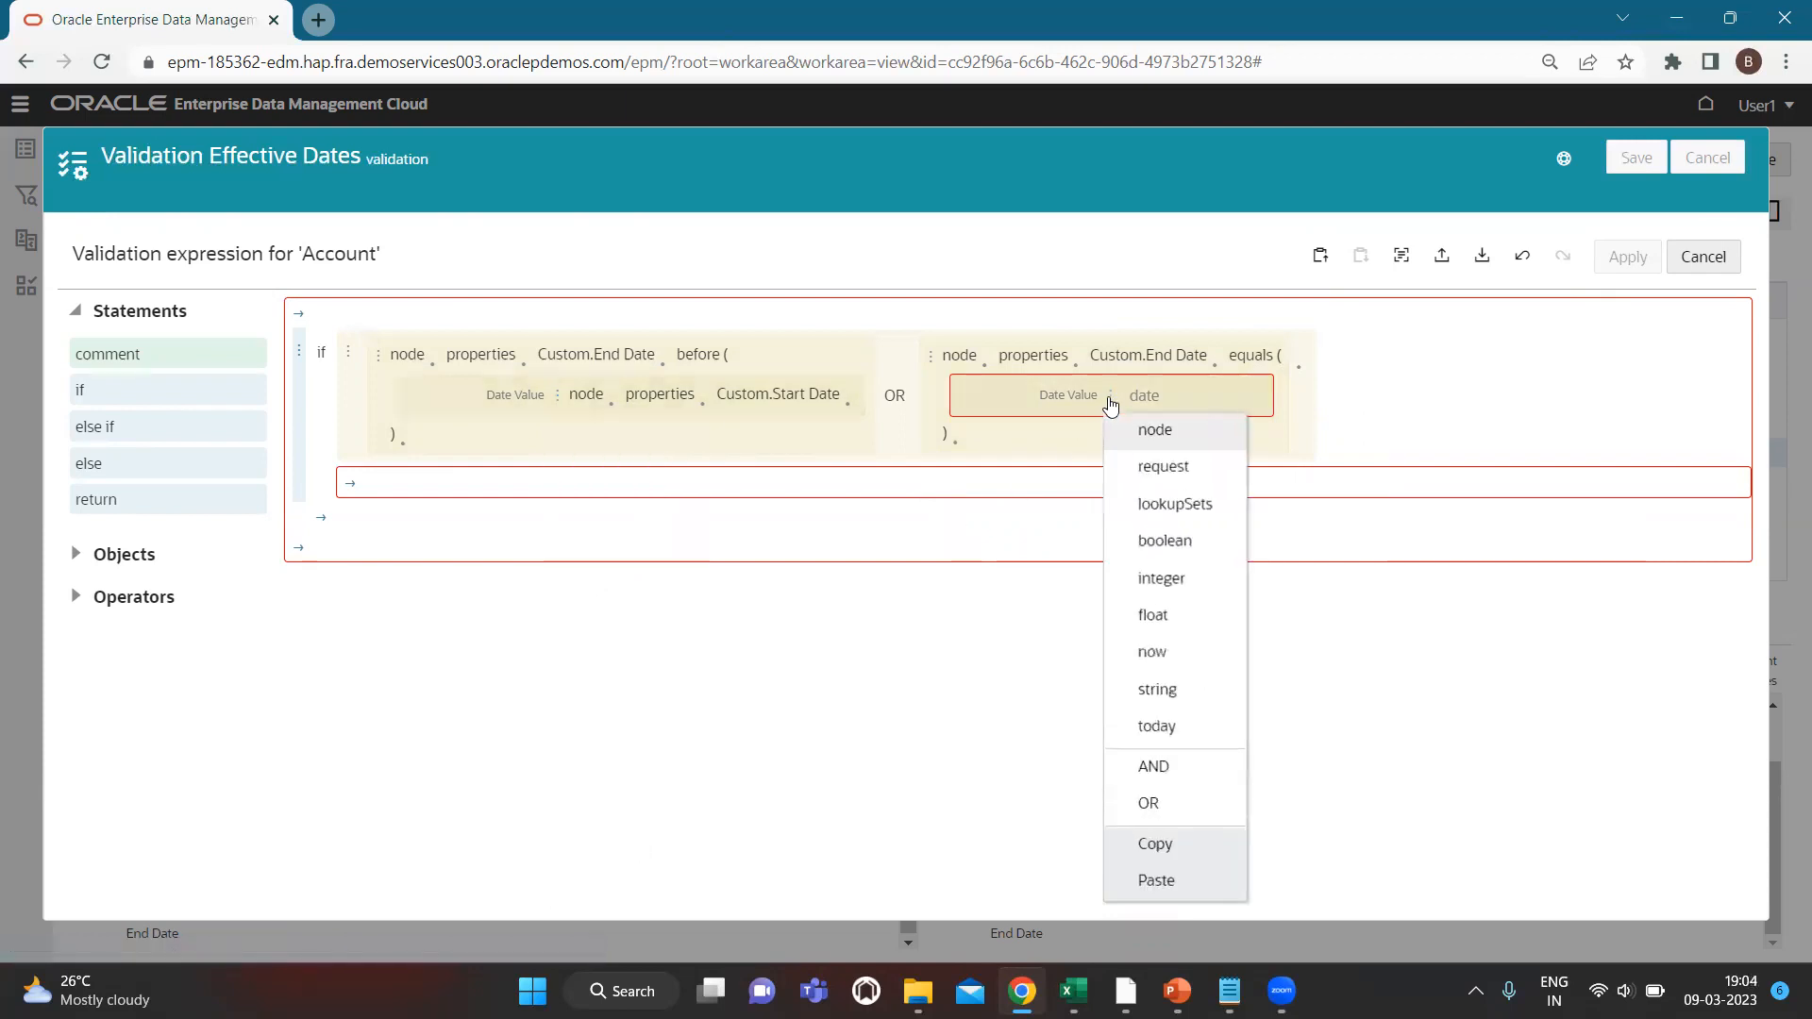
left_click(1156, 882)
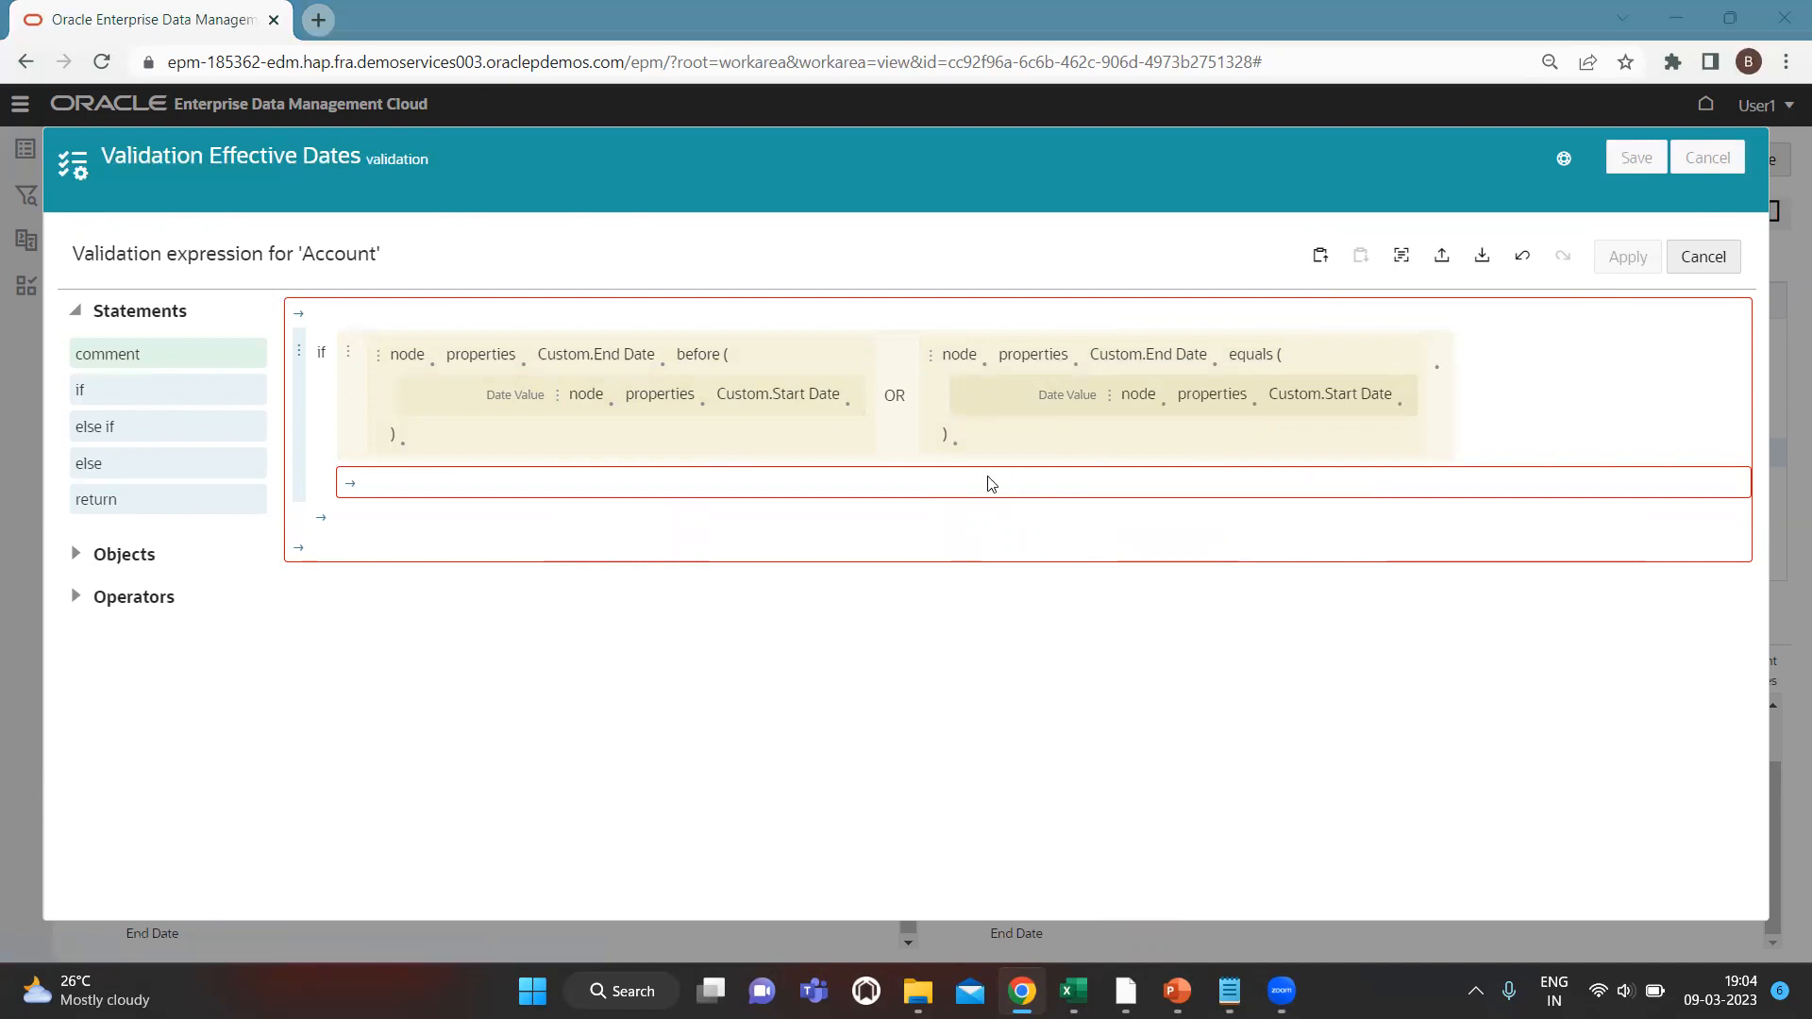
Check Case 1 in the notes, then add a return statement with boolean False inside the if block.
key("alt+Tab")
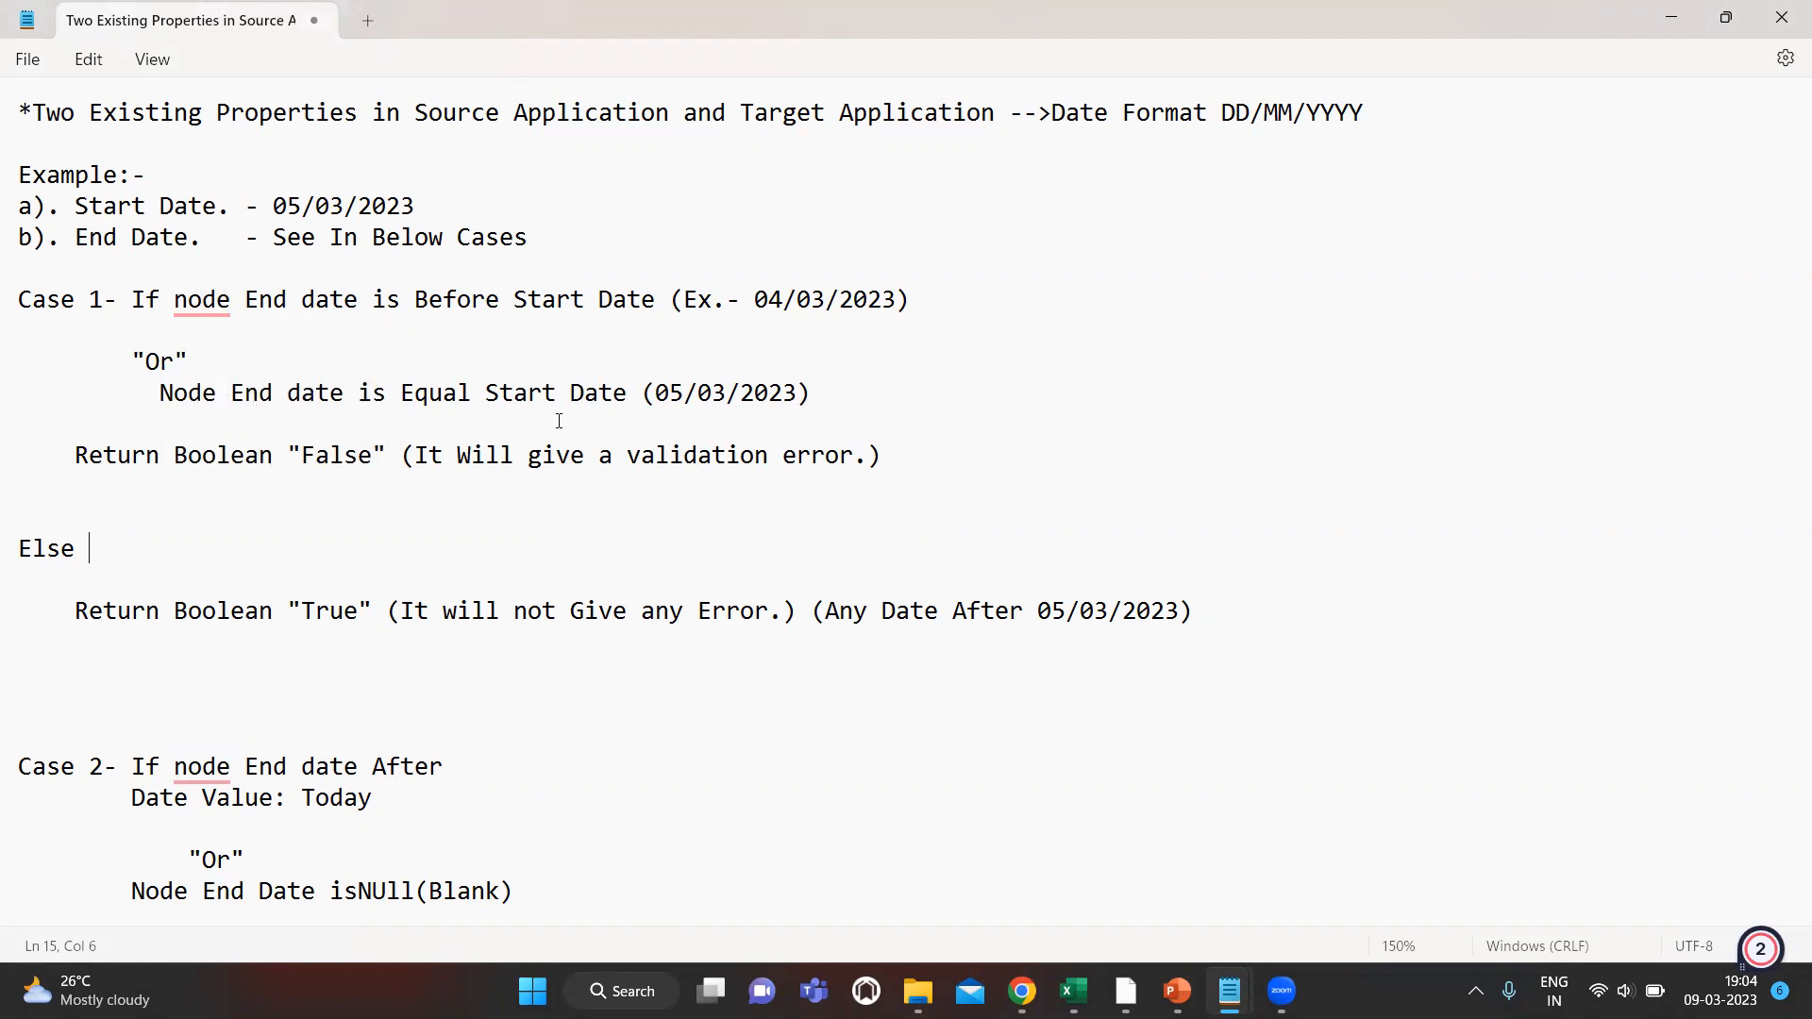
key("alt+Tab")
left_click(354, 487)
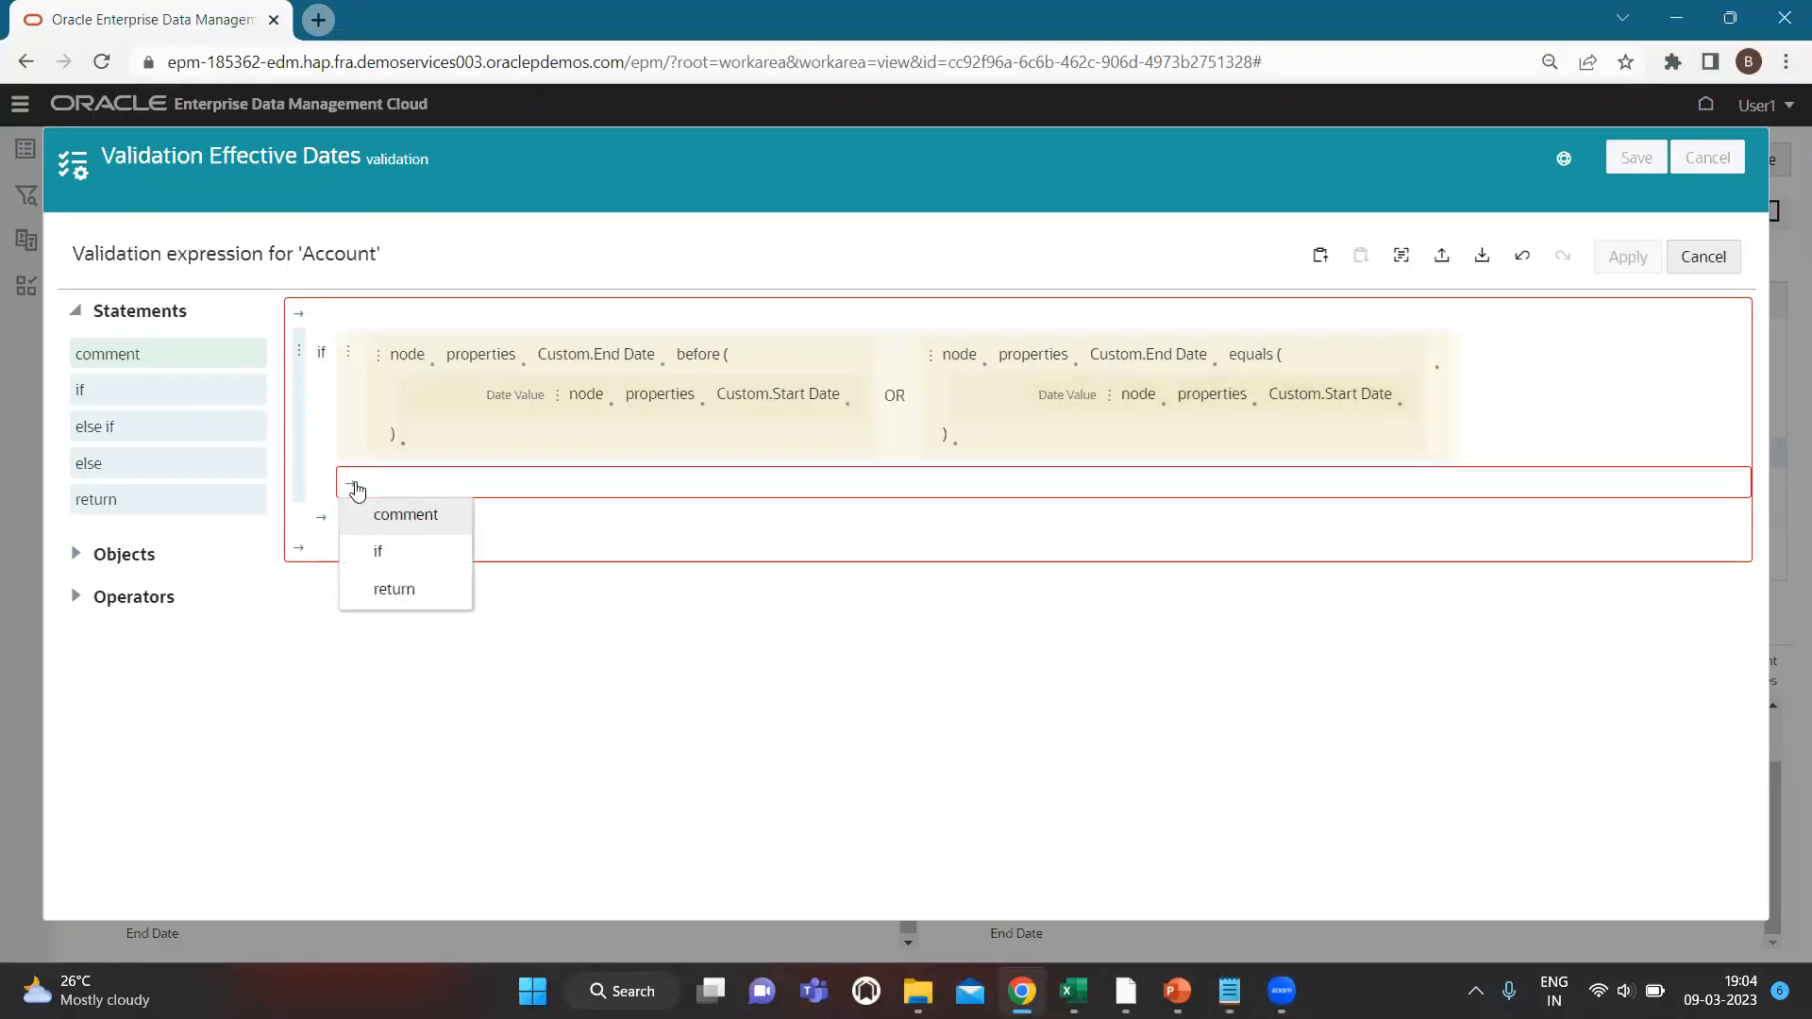
left_click(401, 590)
left_click(435, 522)
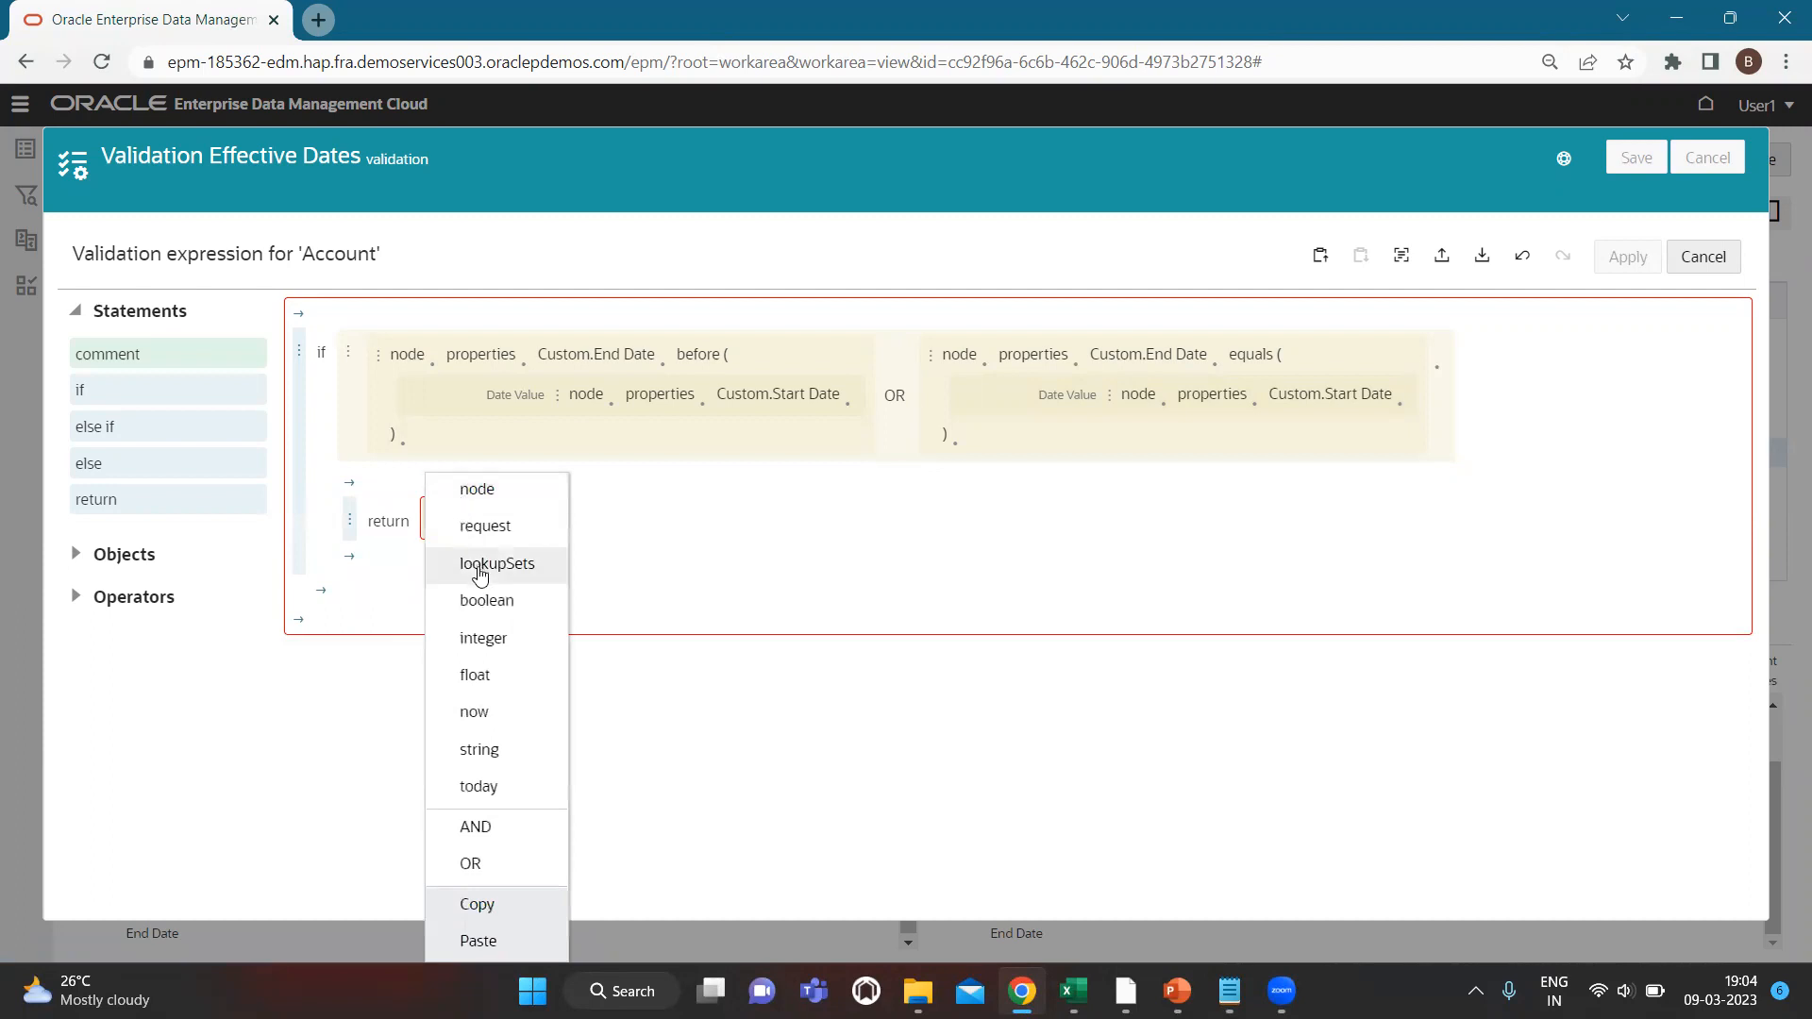
left_click(478, 597)
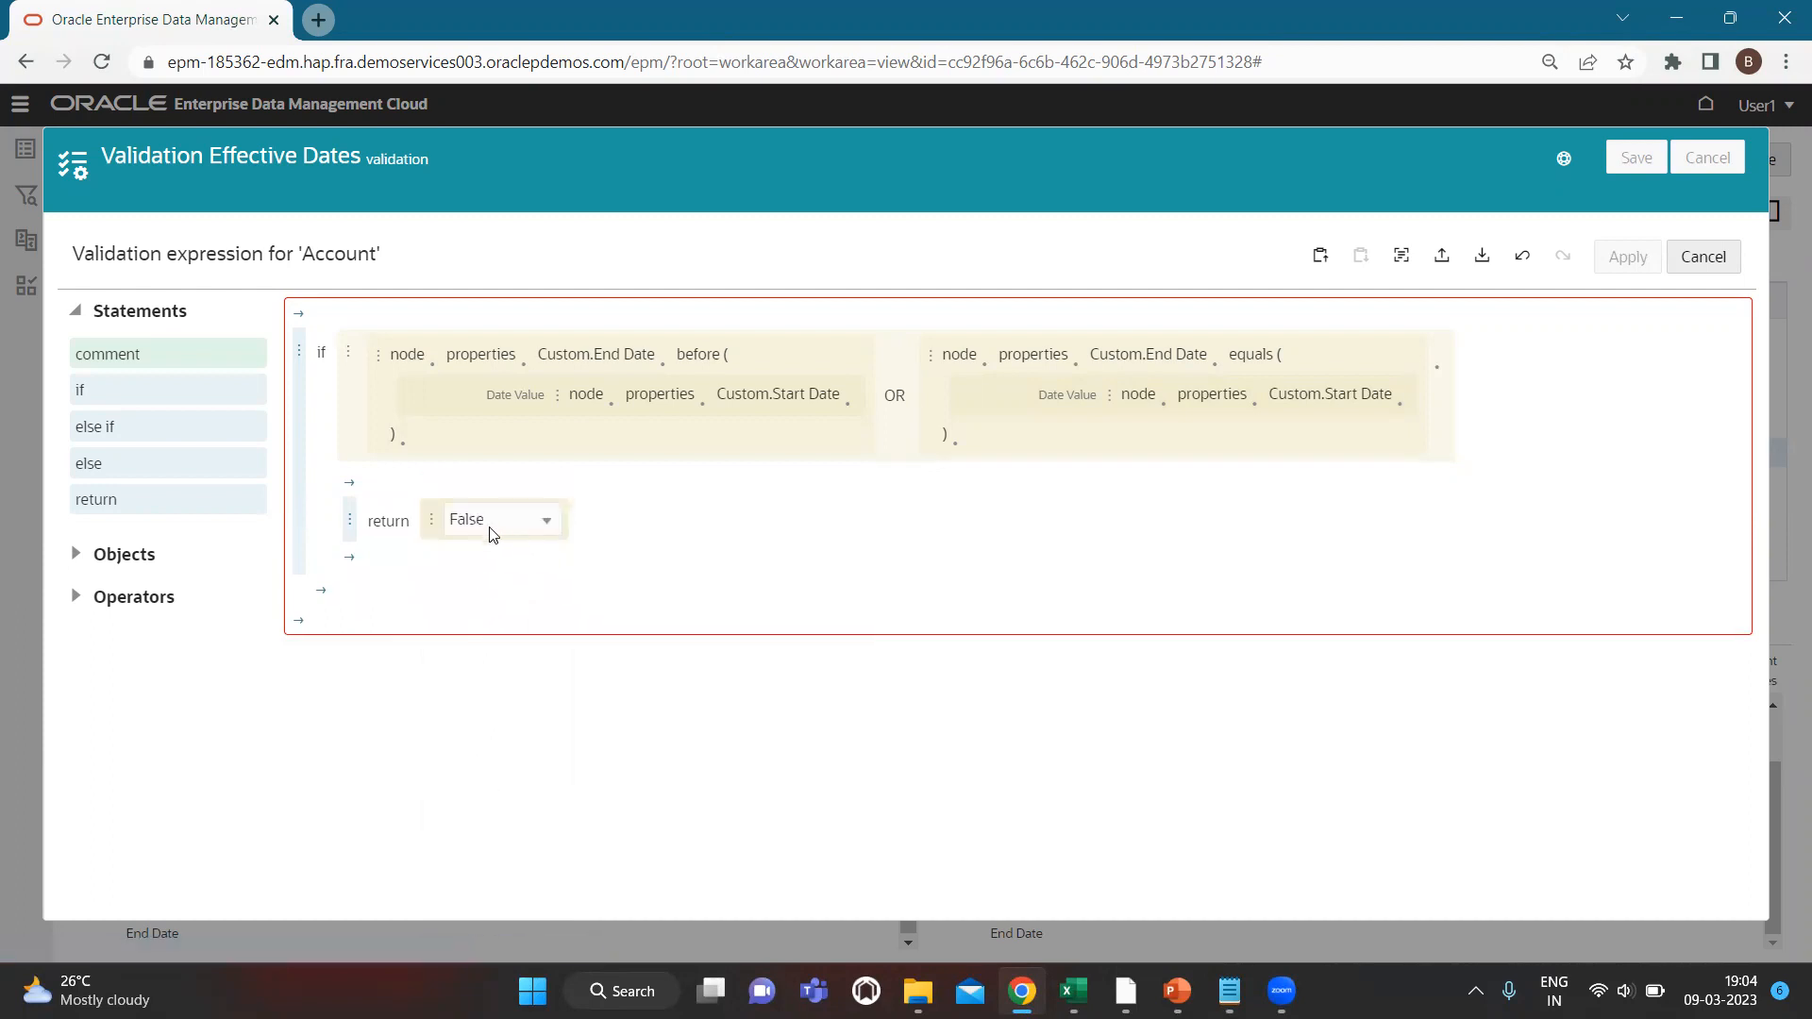
Add an else block that returns boolean True after the if block, and apply the validation expression.
left_click(322, 593)
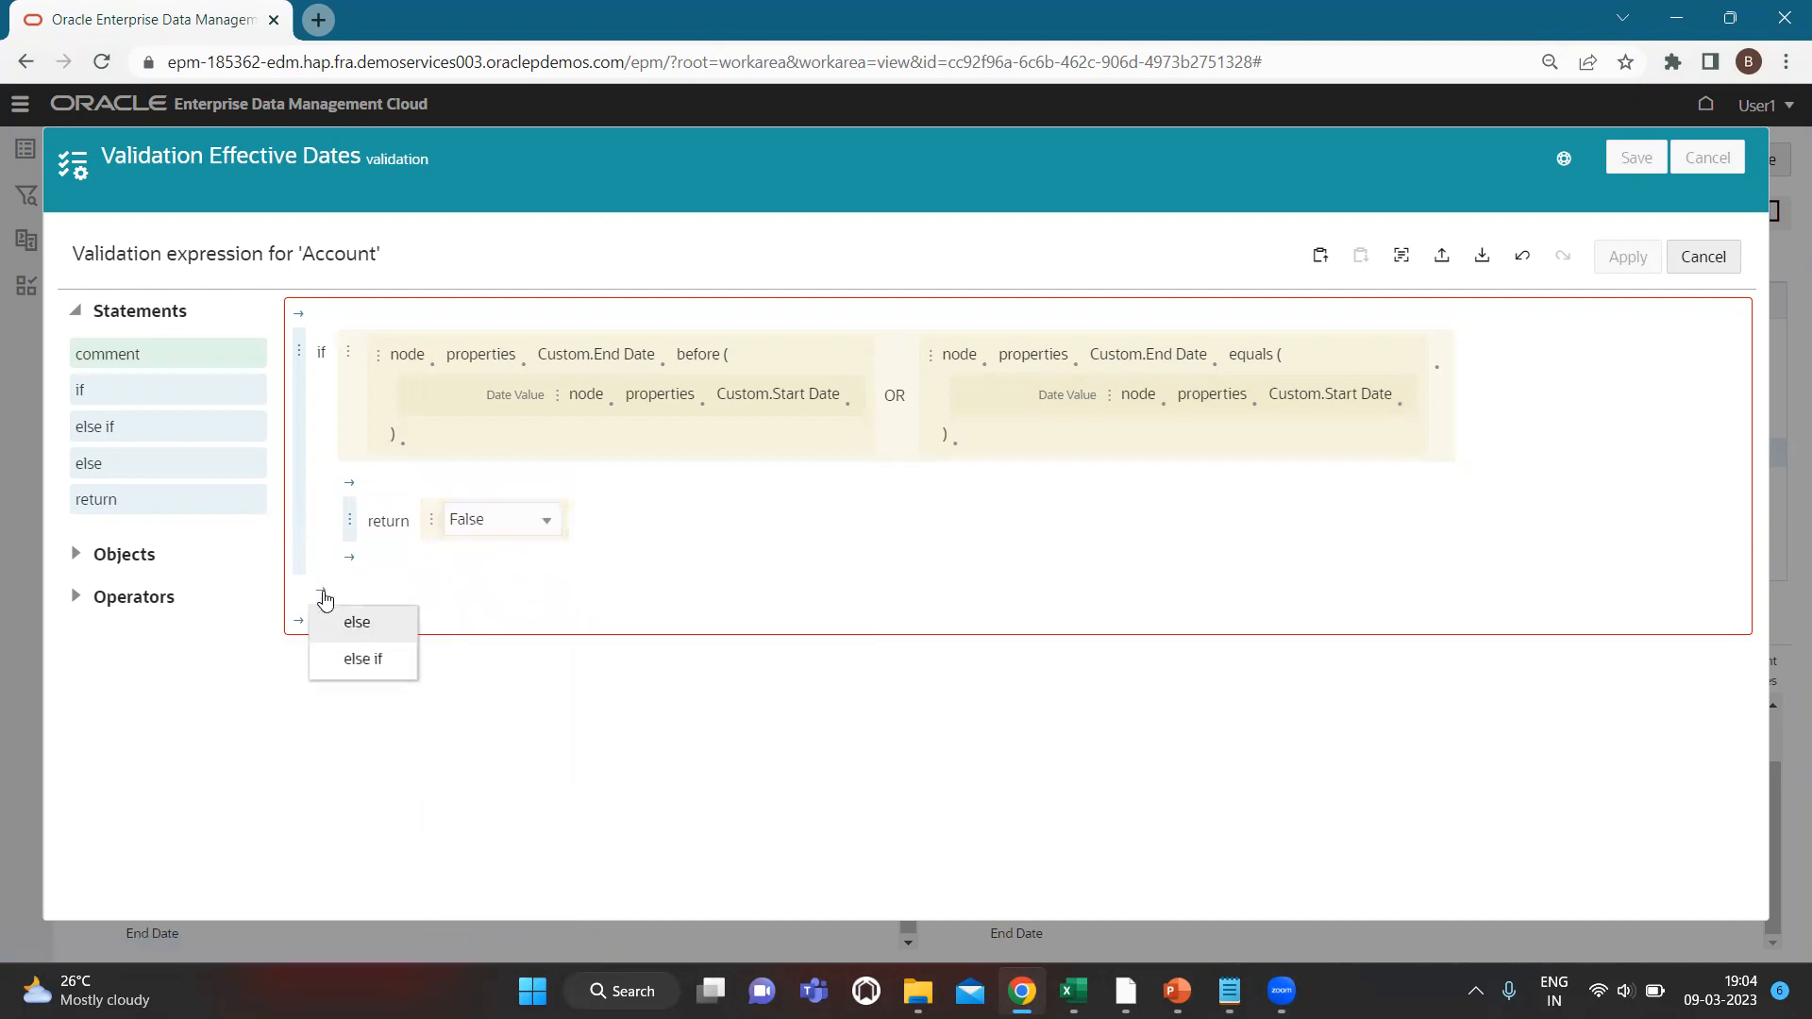
left_click(356, 622)
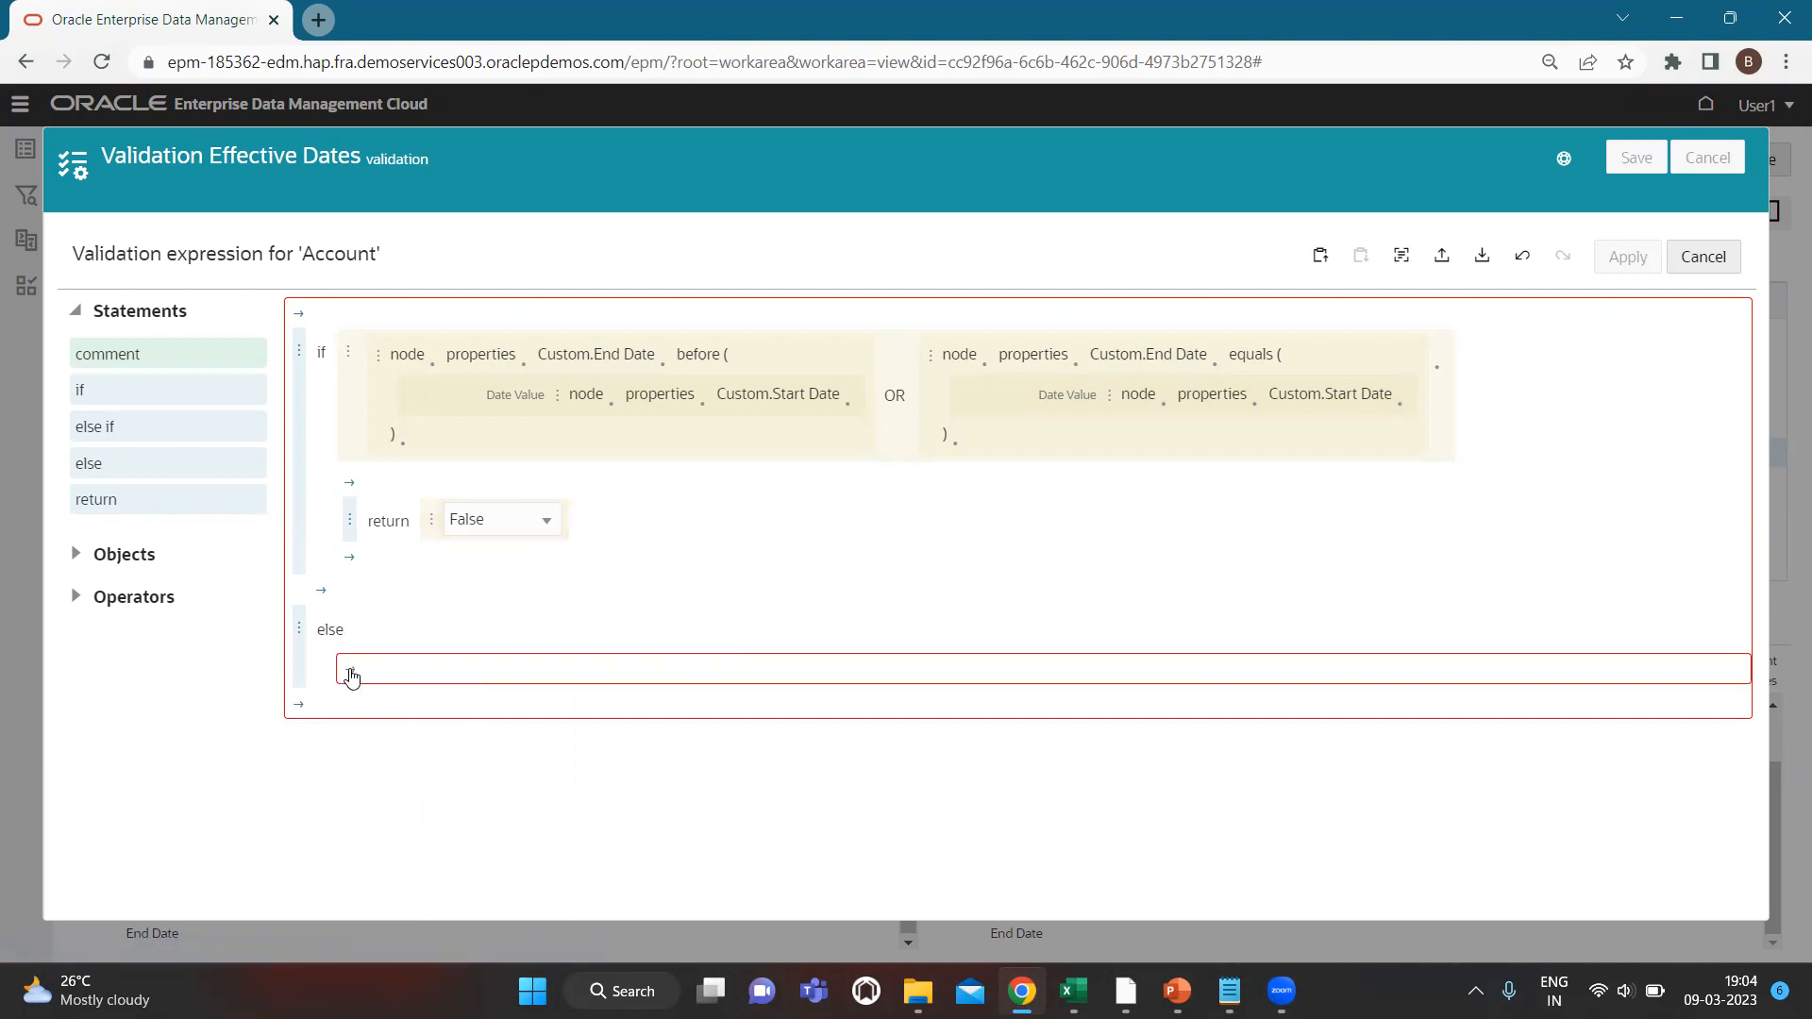
left_click(351, 674)
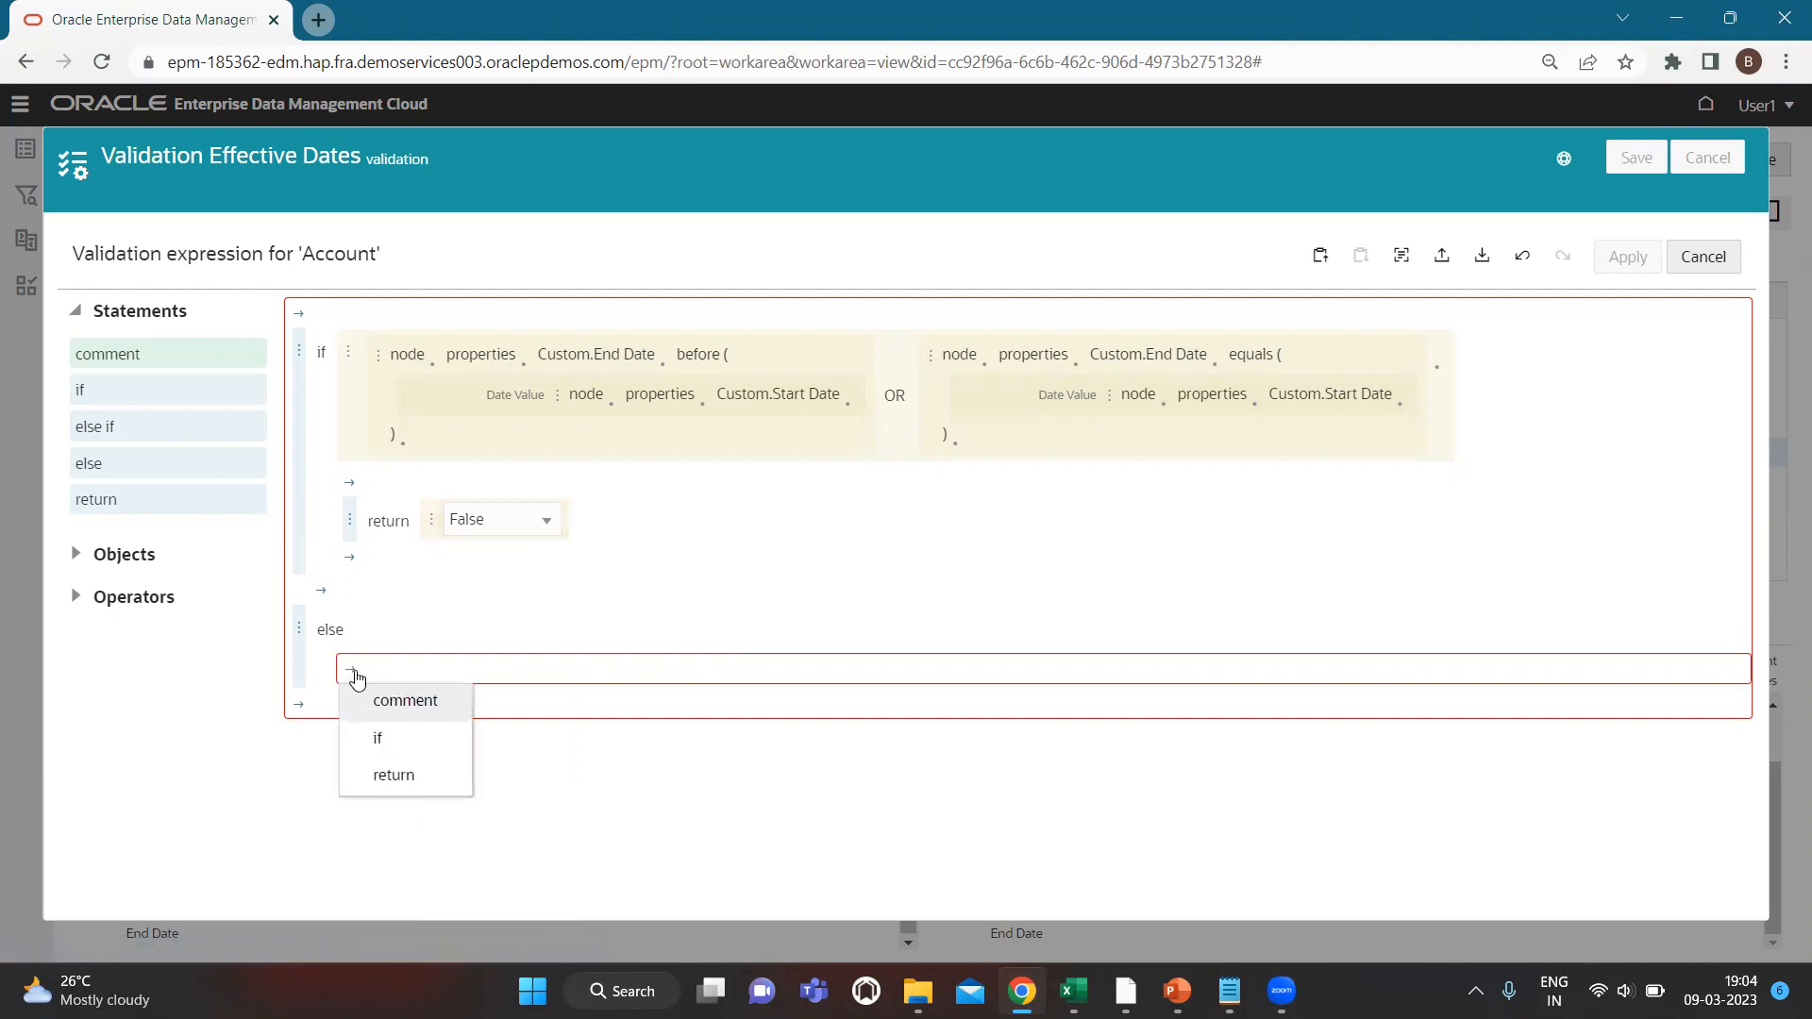
left_click(404, 774)
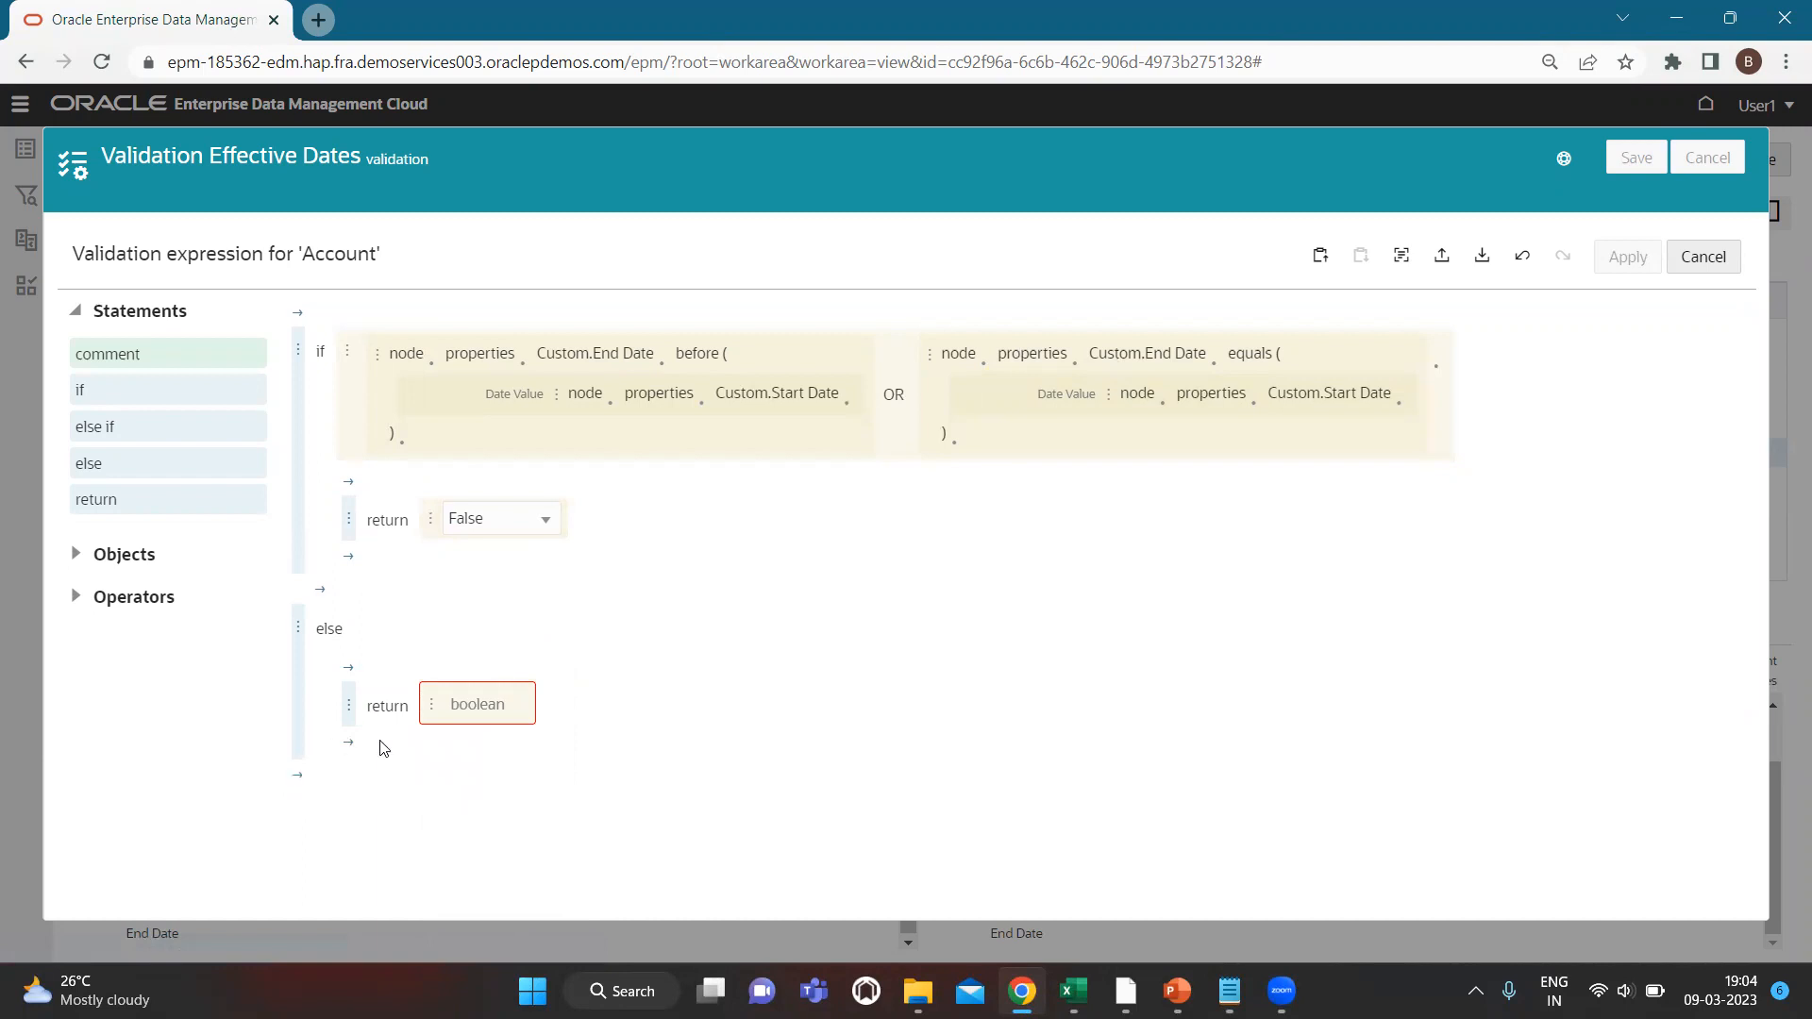
left_click(435, 706)
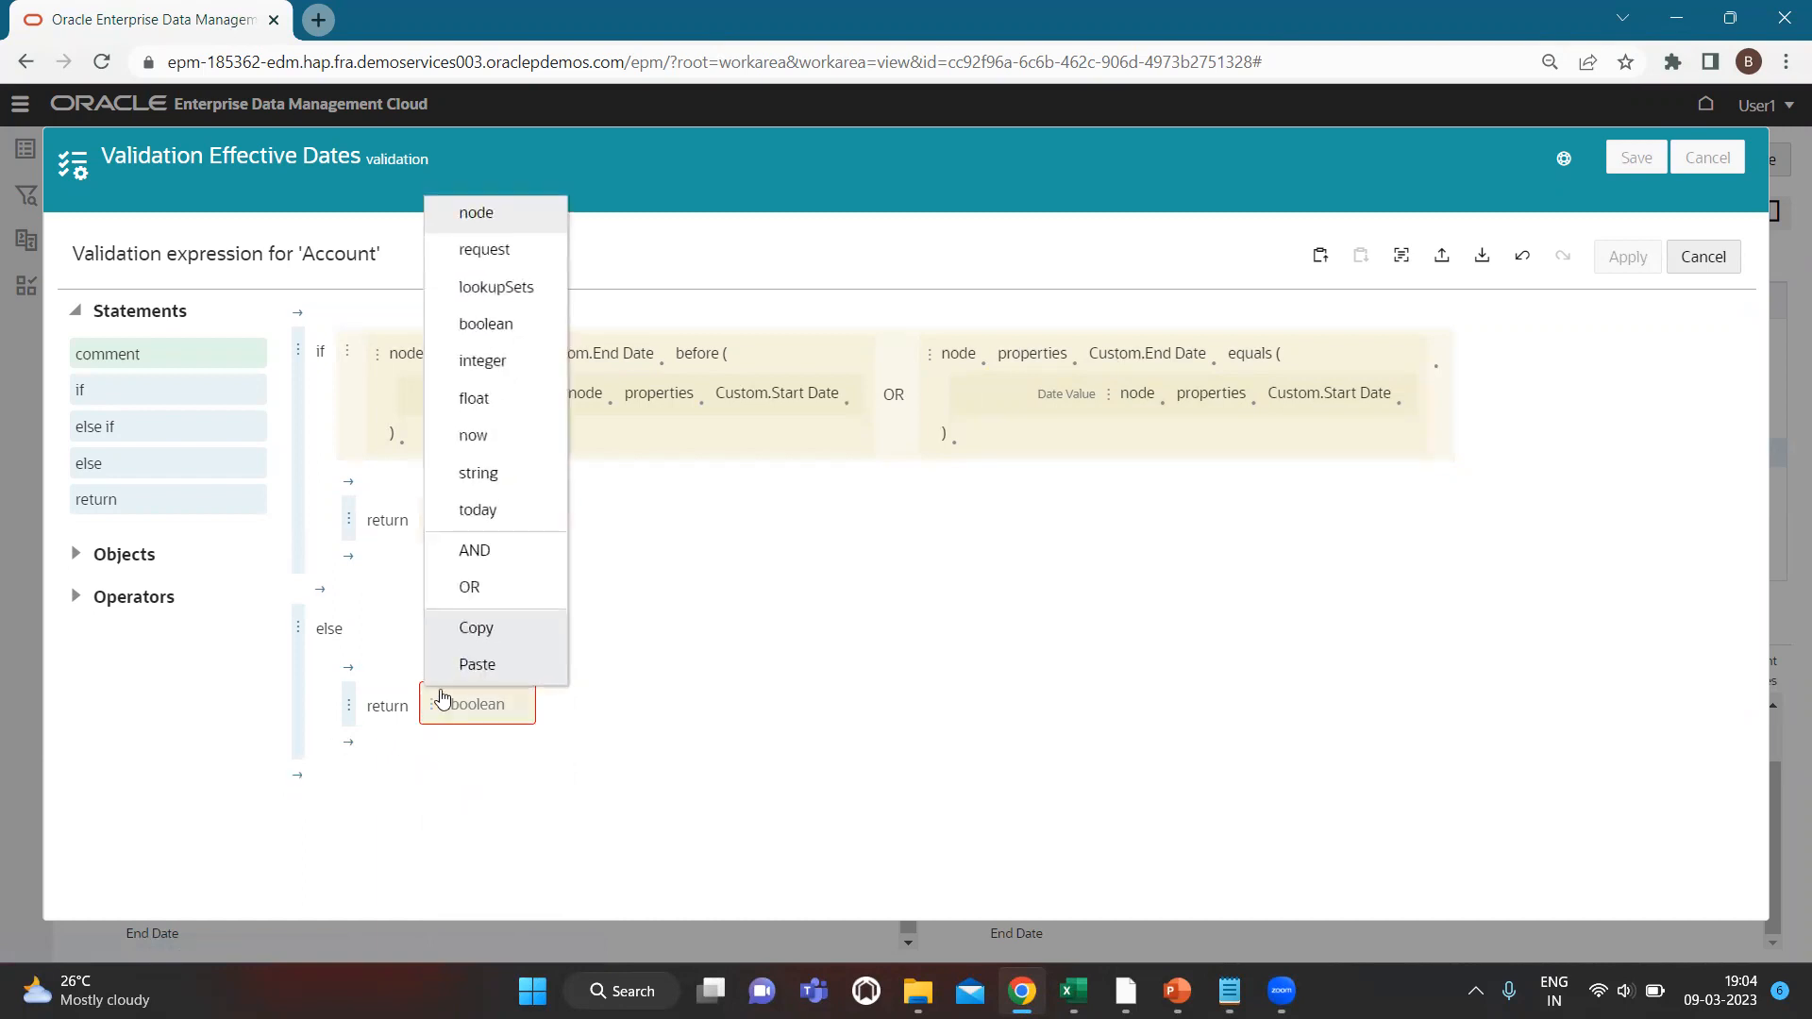
left_click(483, 323)
left_click(526, 703)
left_click(520, 742)
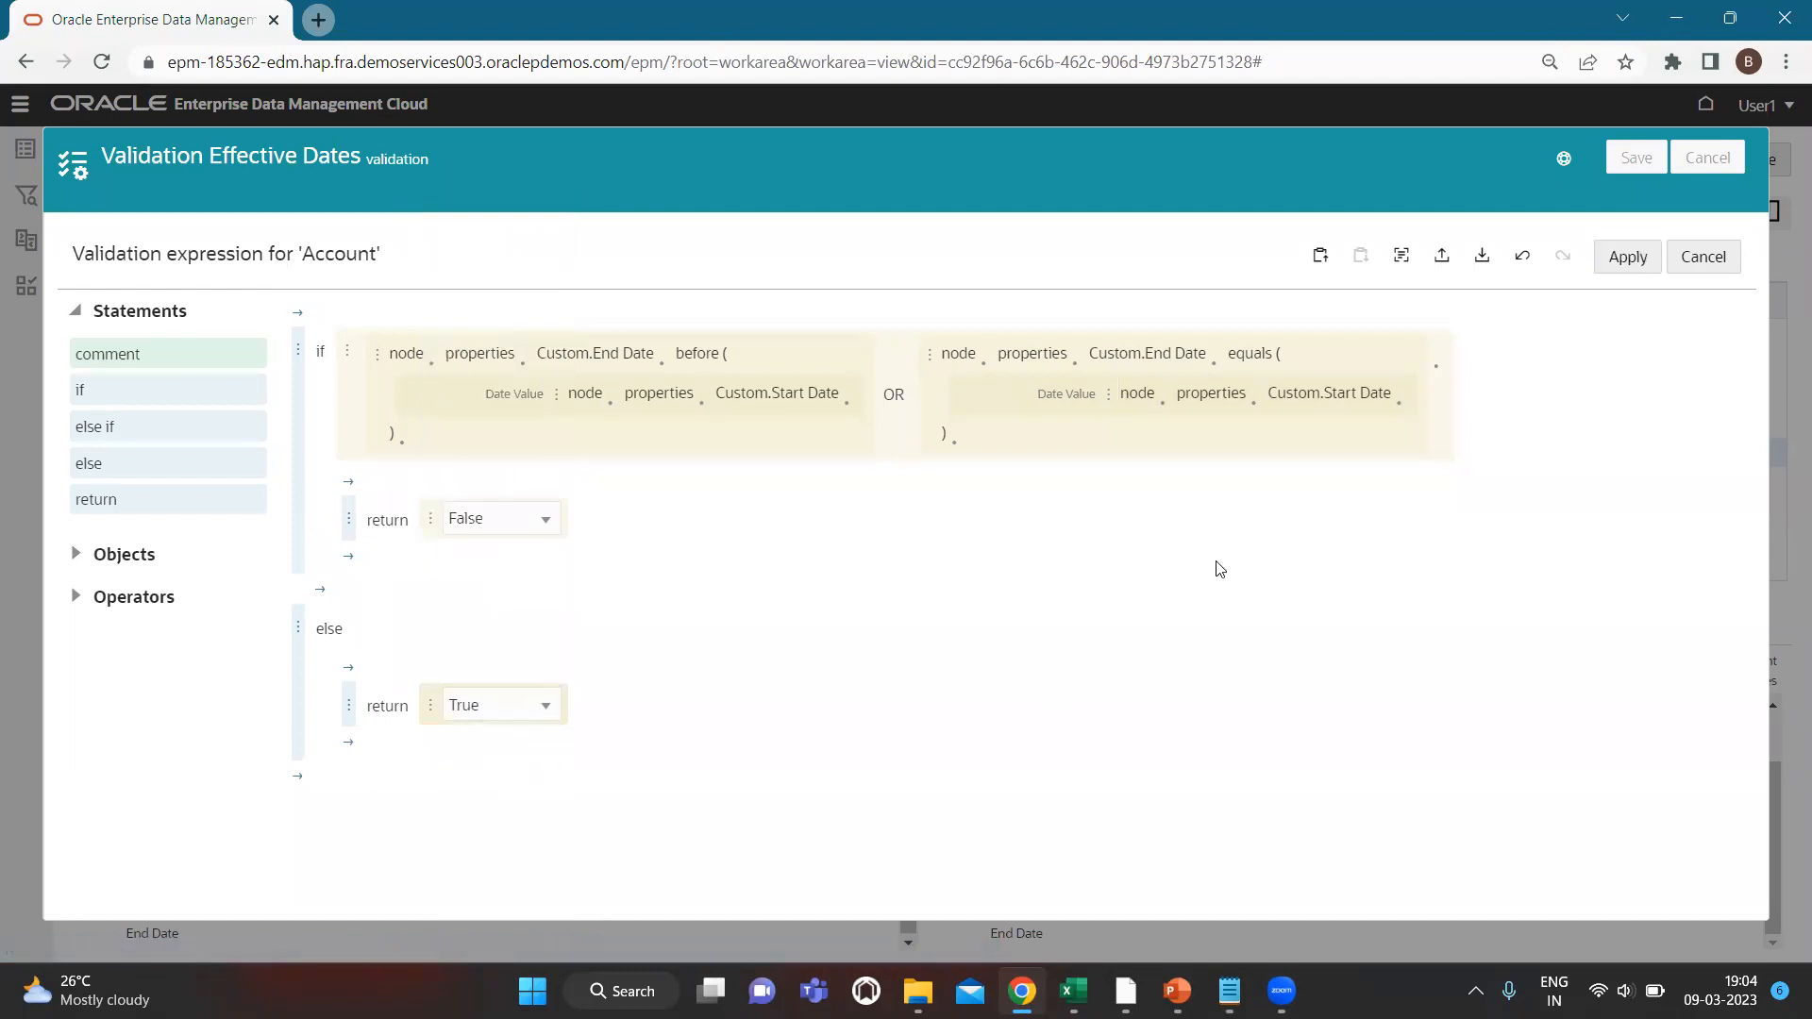
left_click(1630, 262)
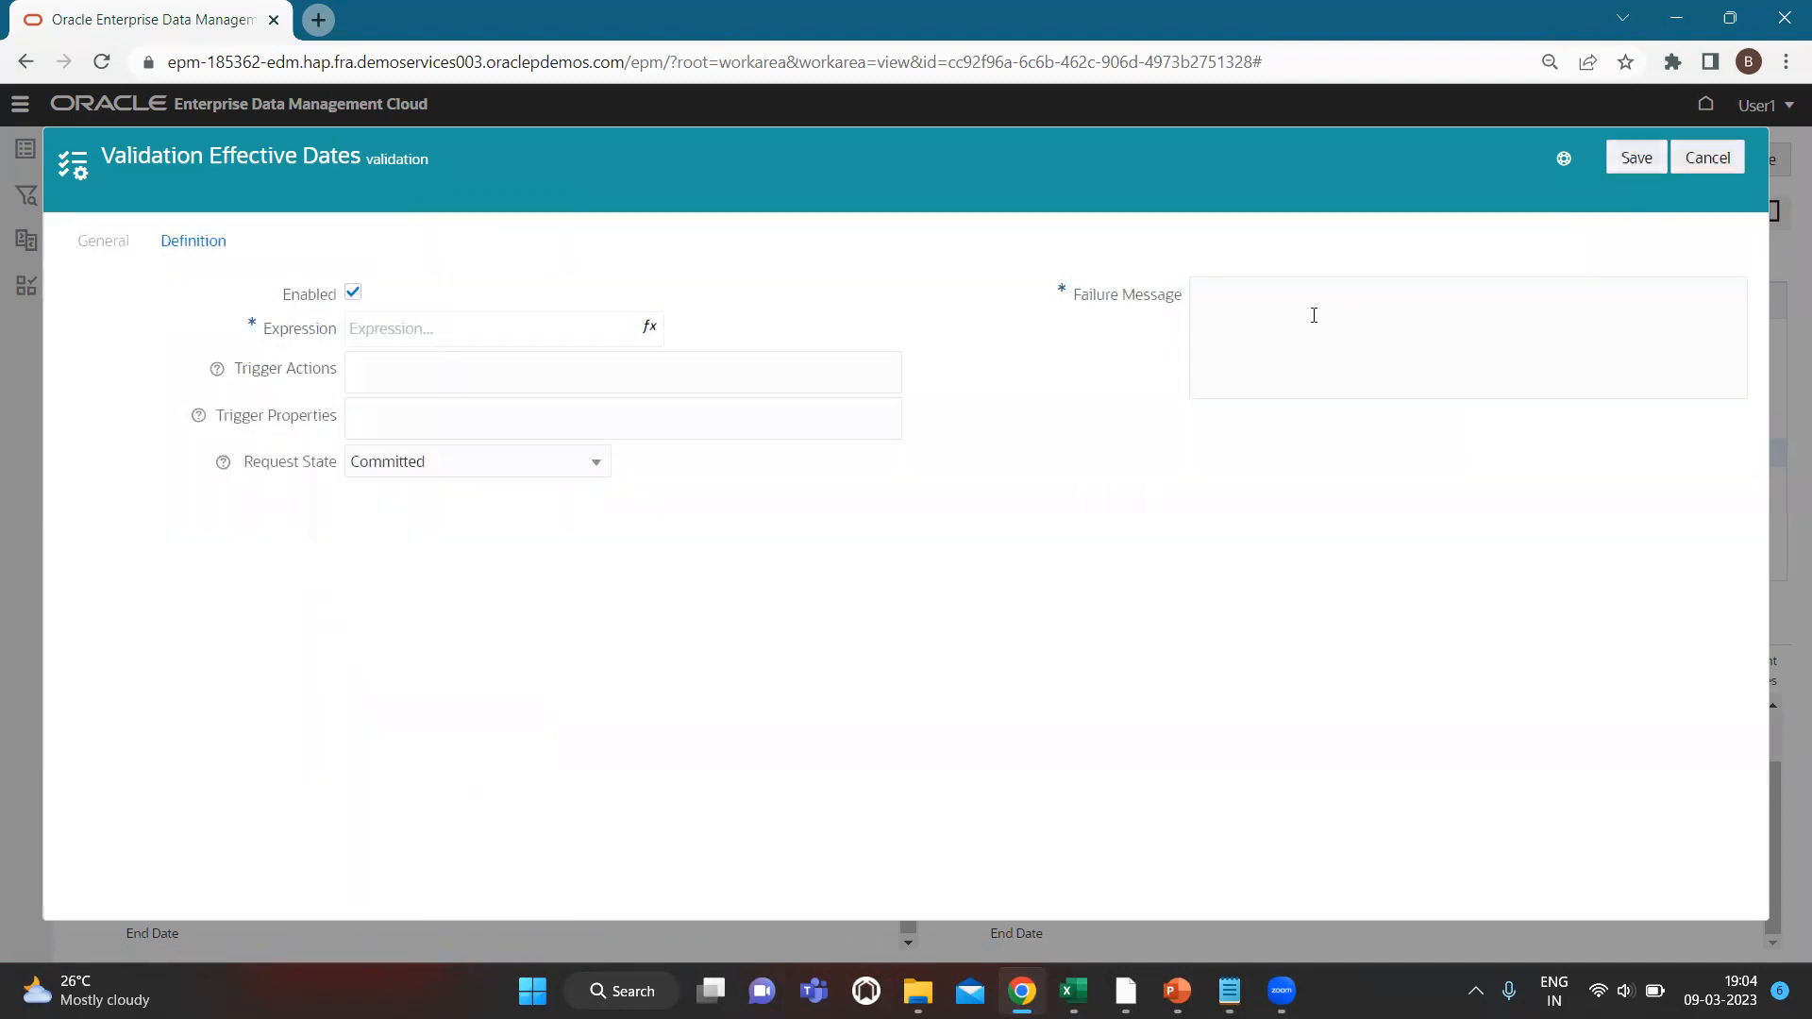
Set the validation's trigger action to Add and its trigger property to End Date.
left_click(474, 377)
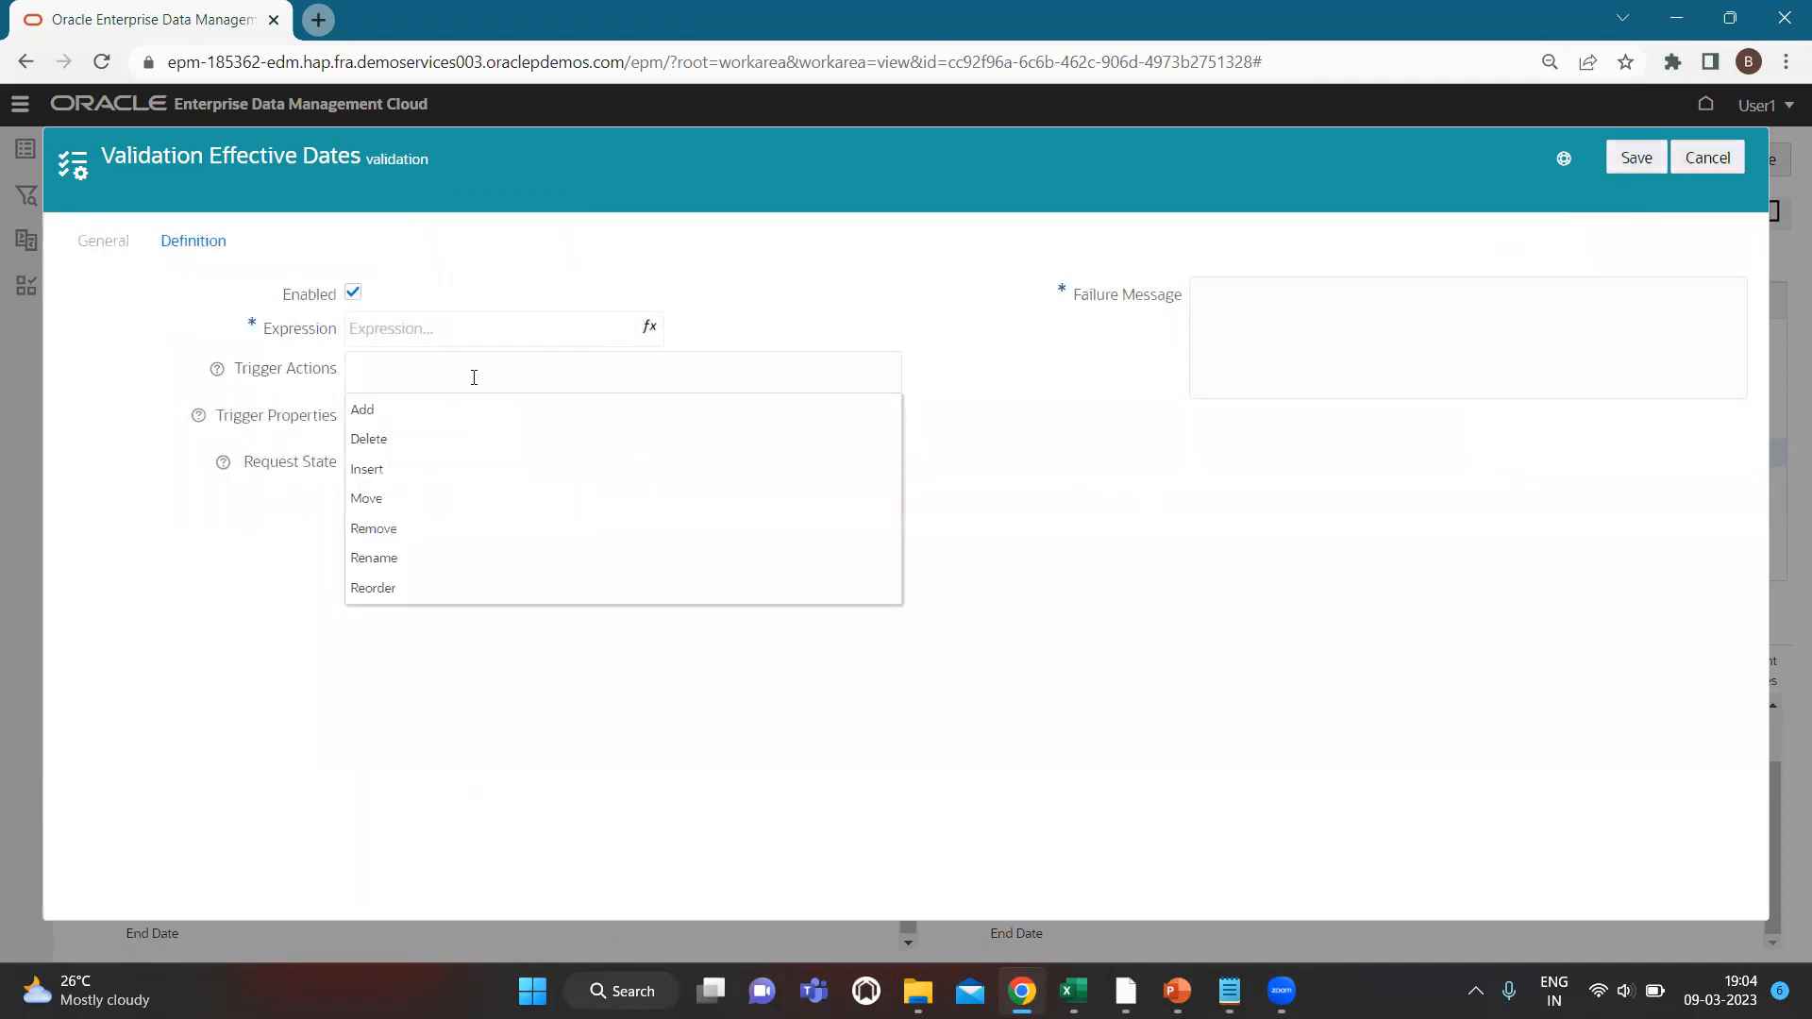
left_click(452, 409)
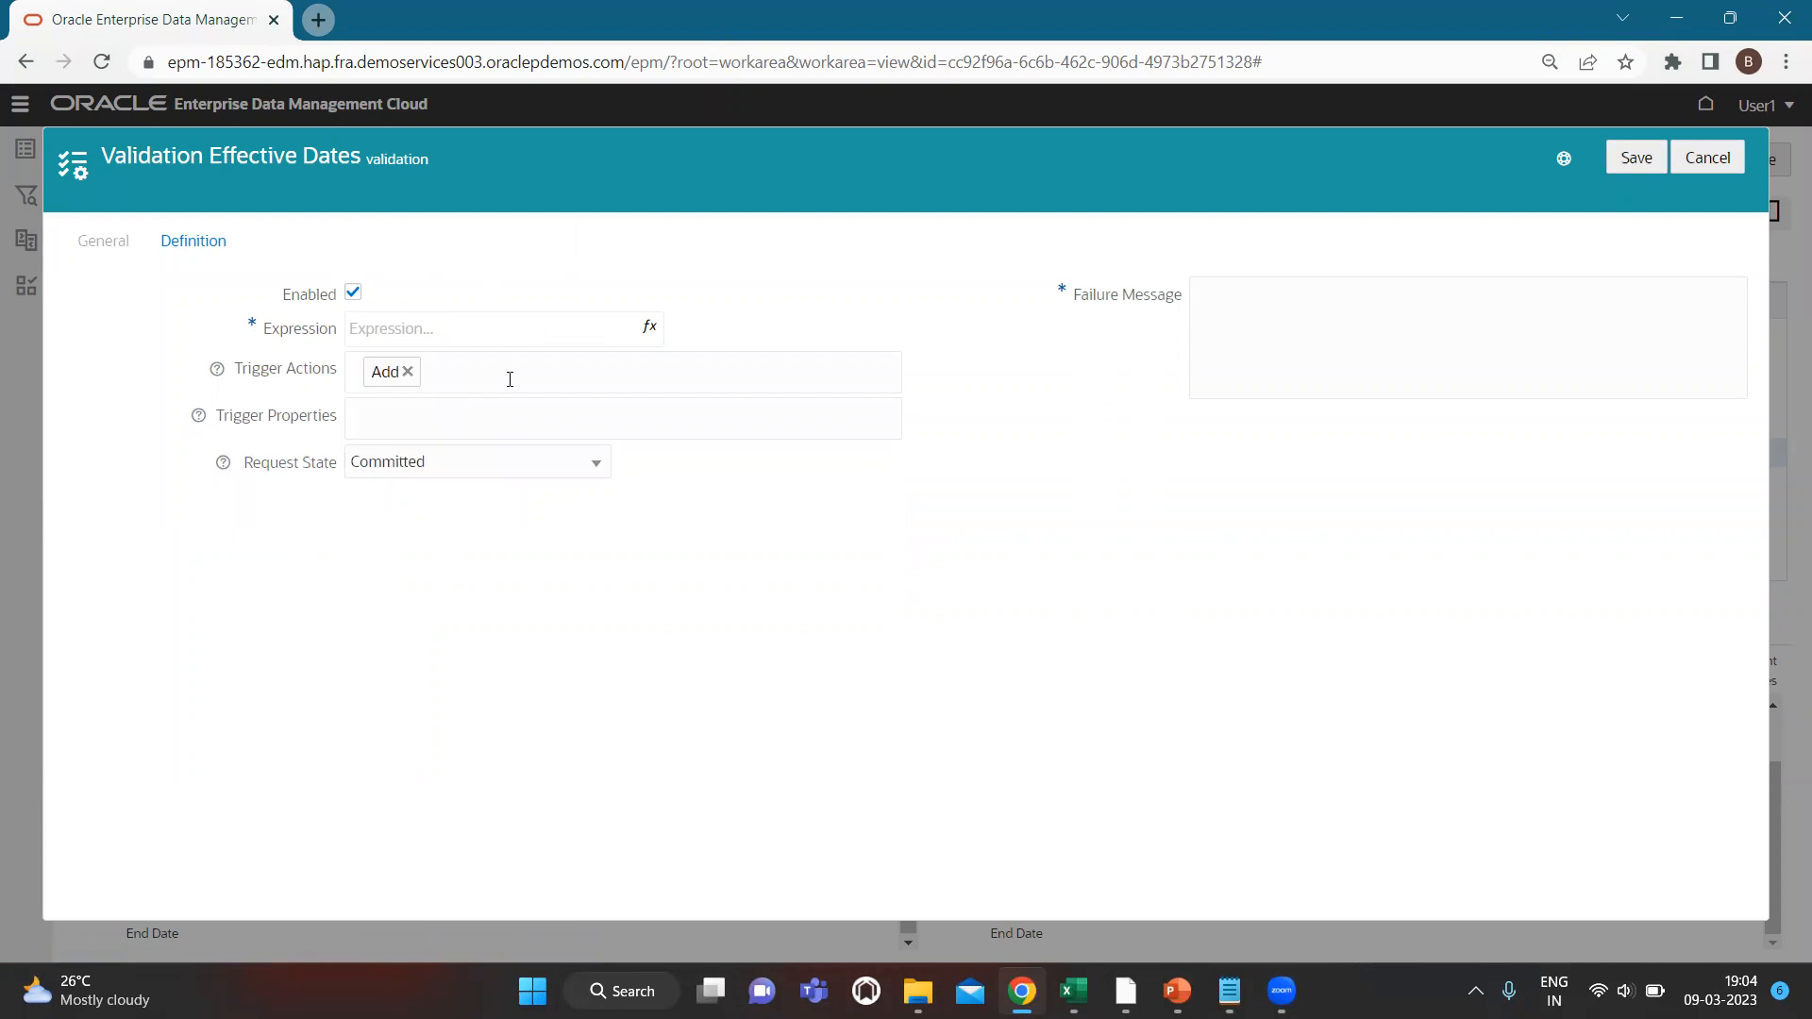
left_click(509, 378)
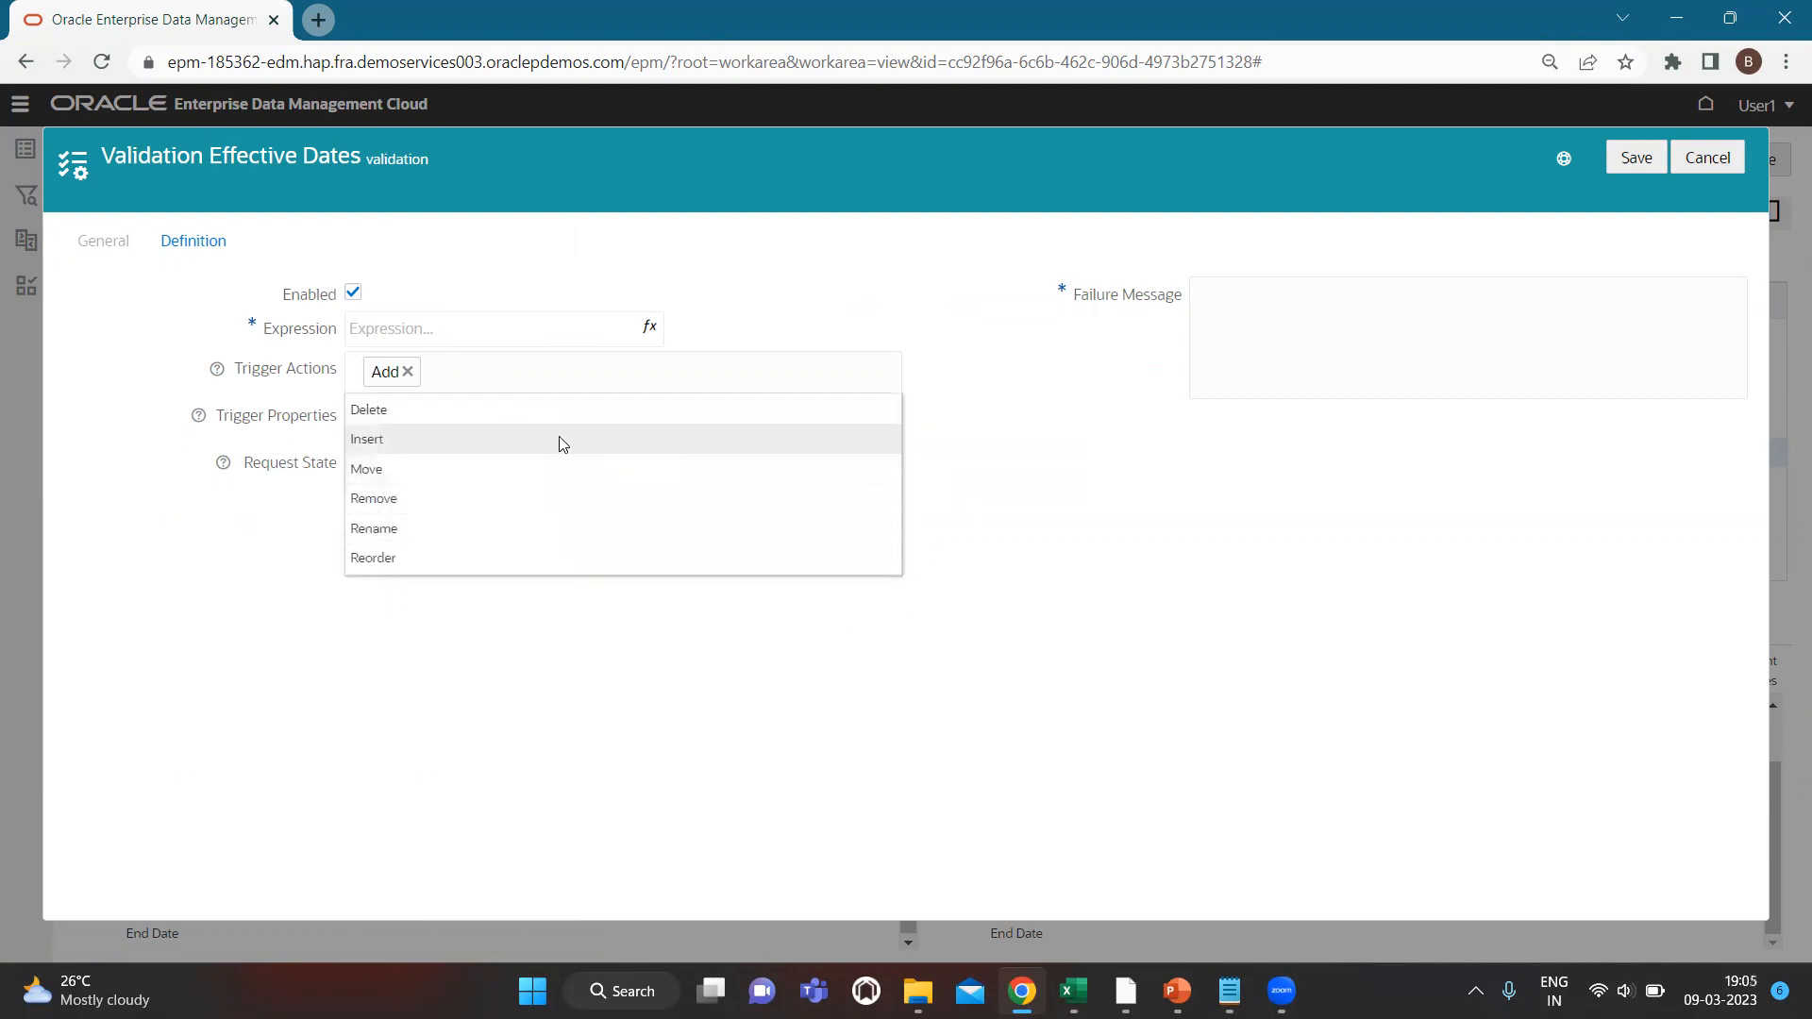
left_click(1050, 449)
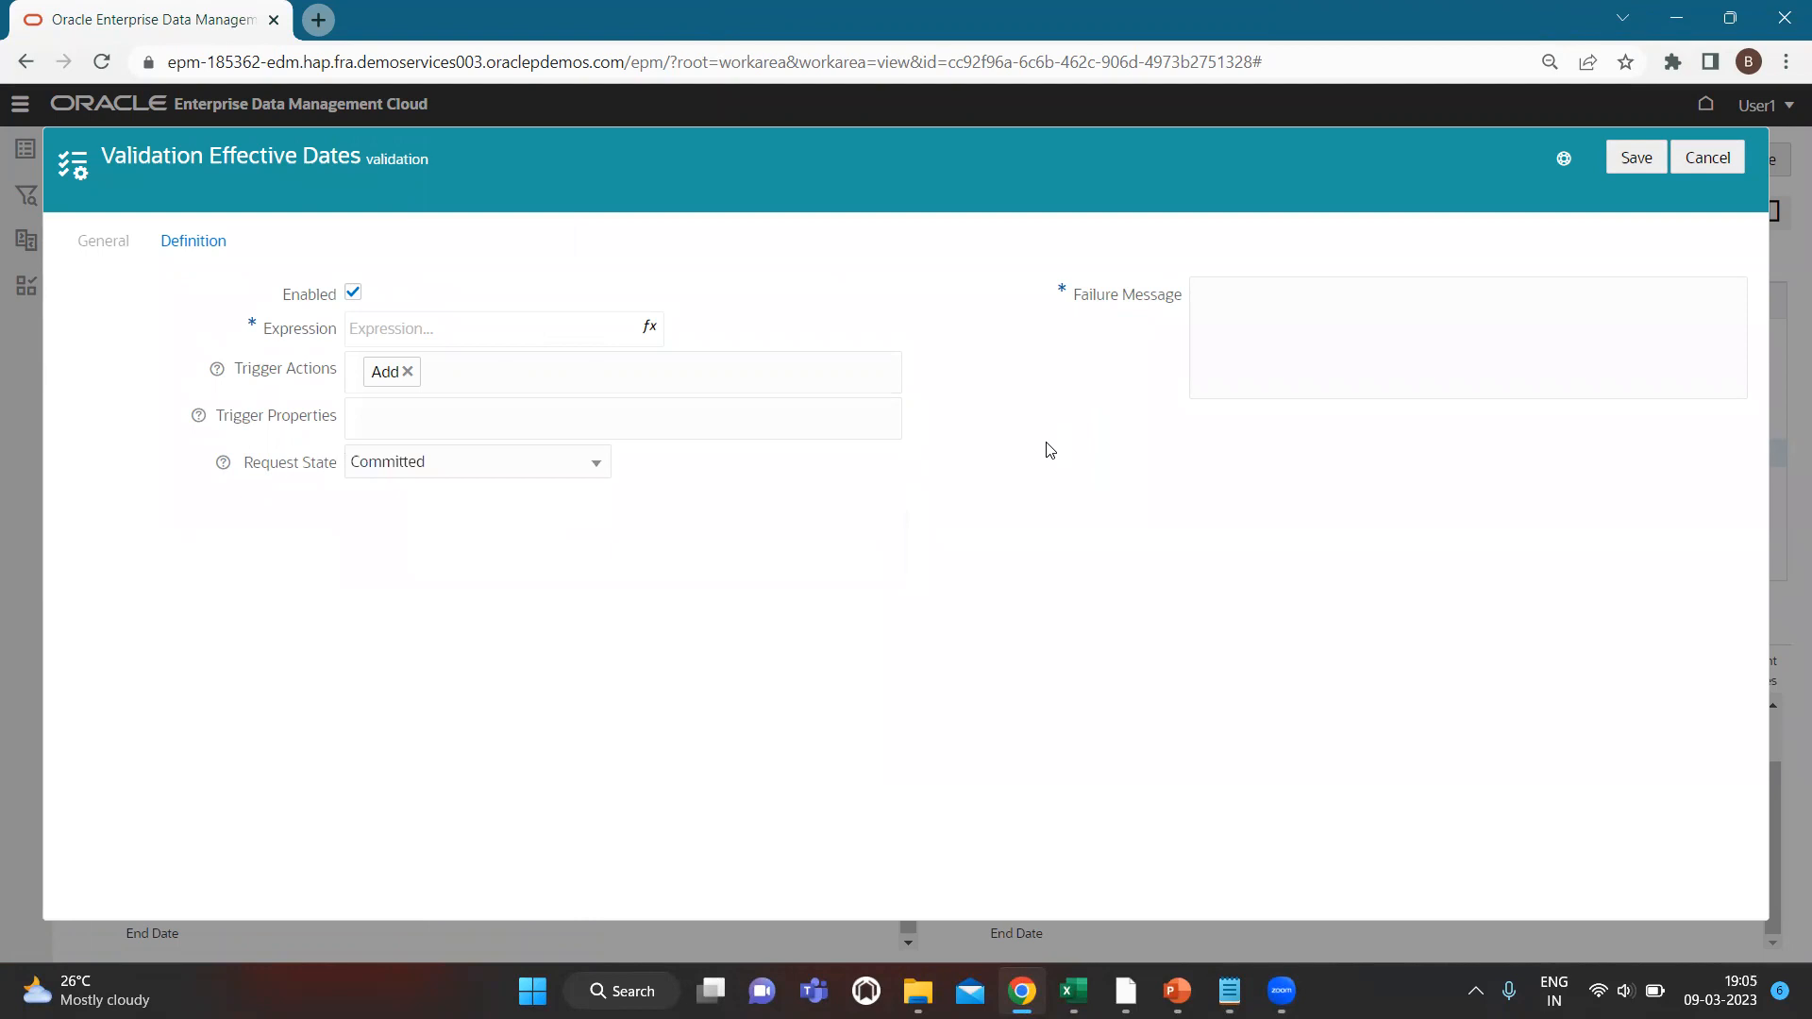
left_click(503, 419)
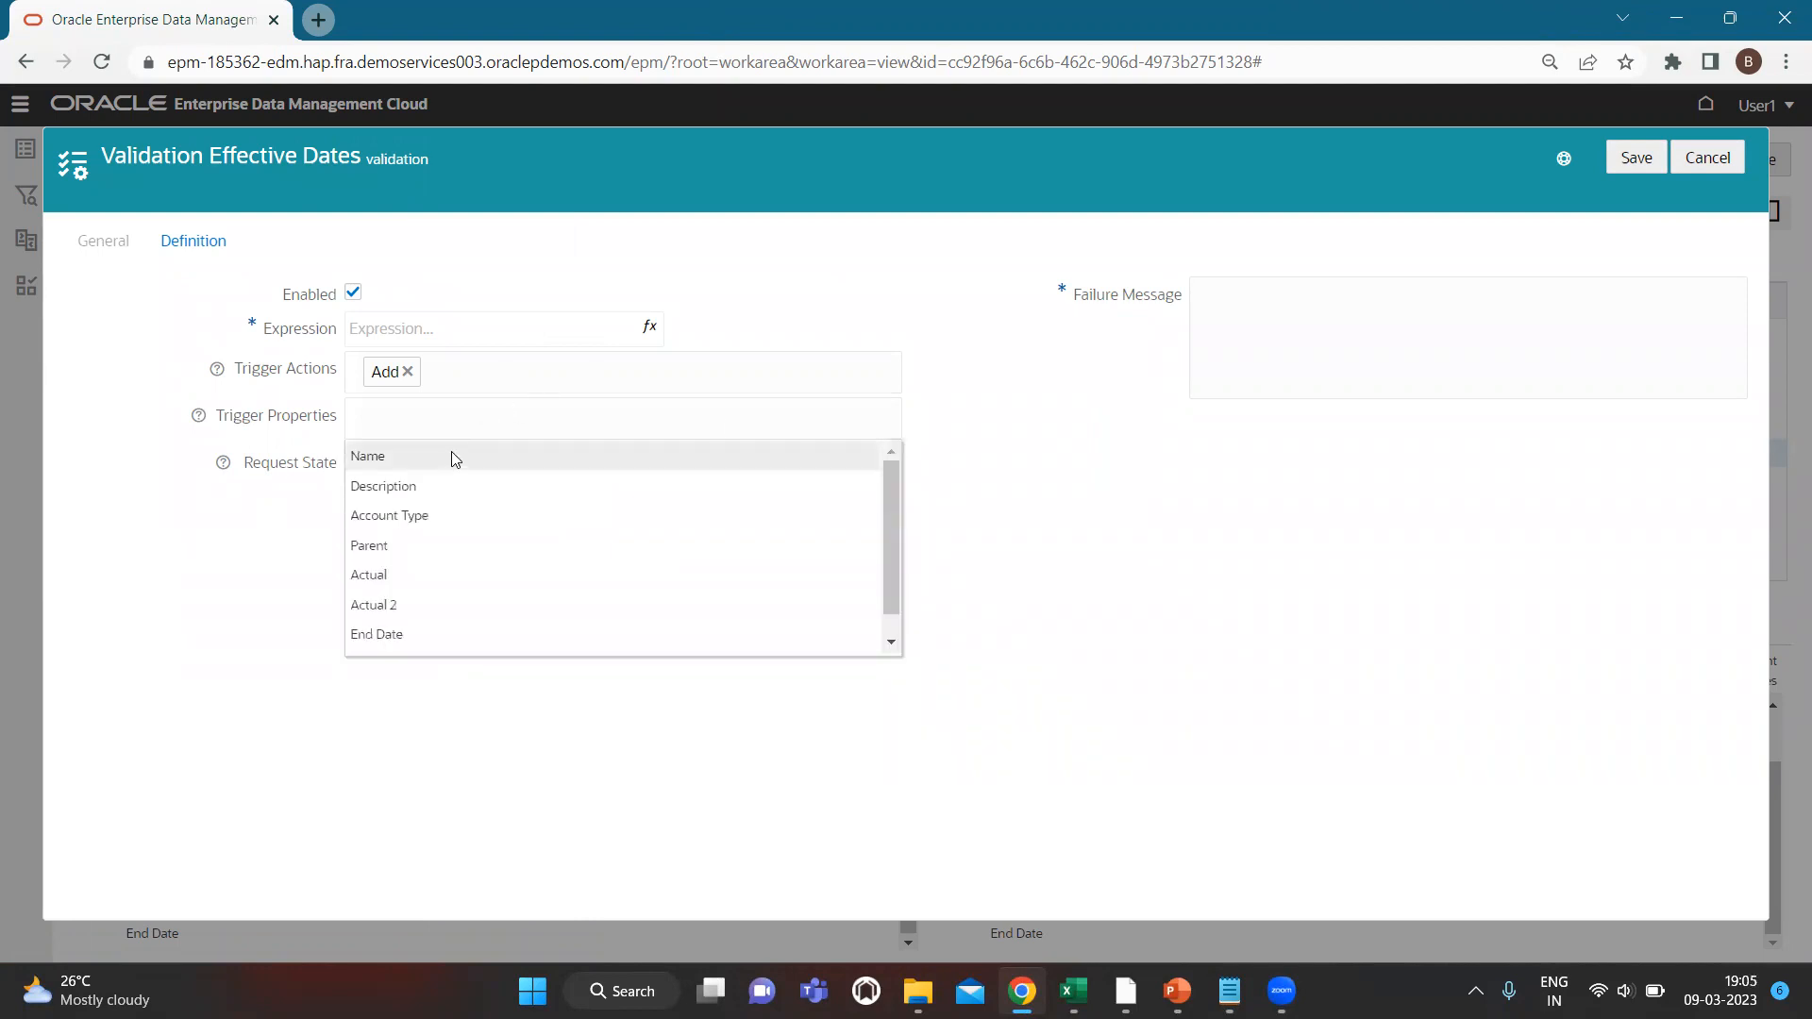
left_click(440, 636)
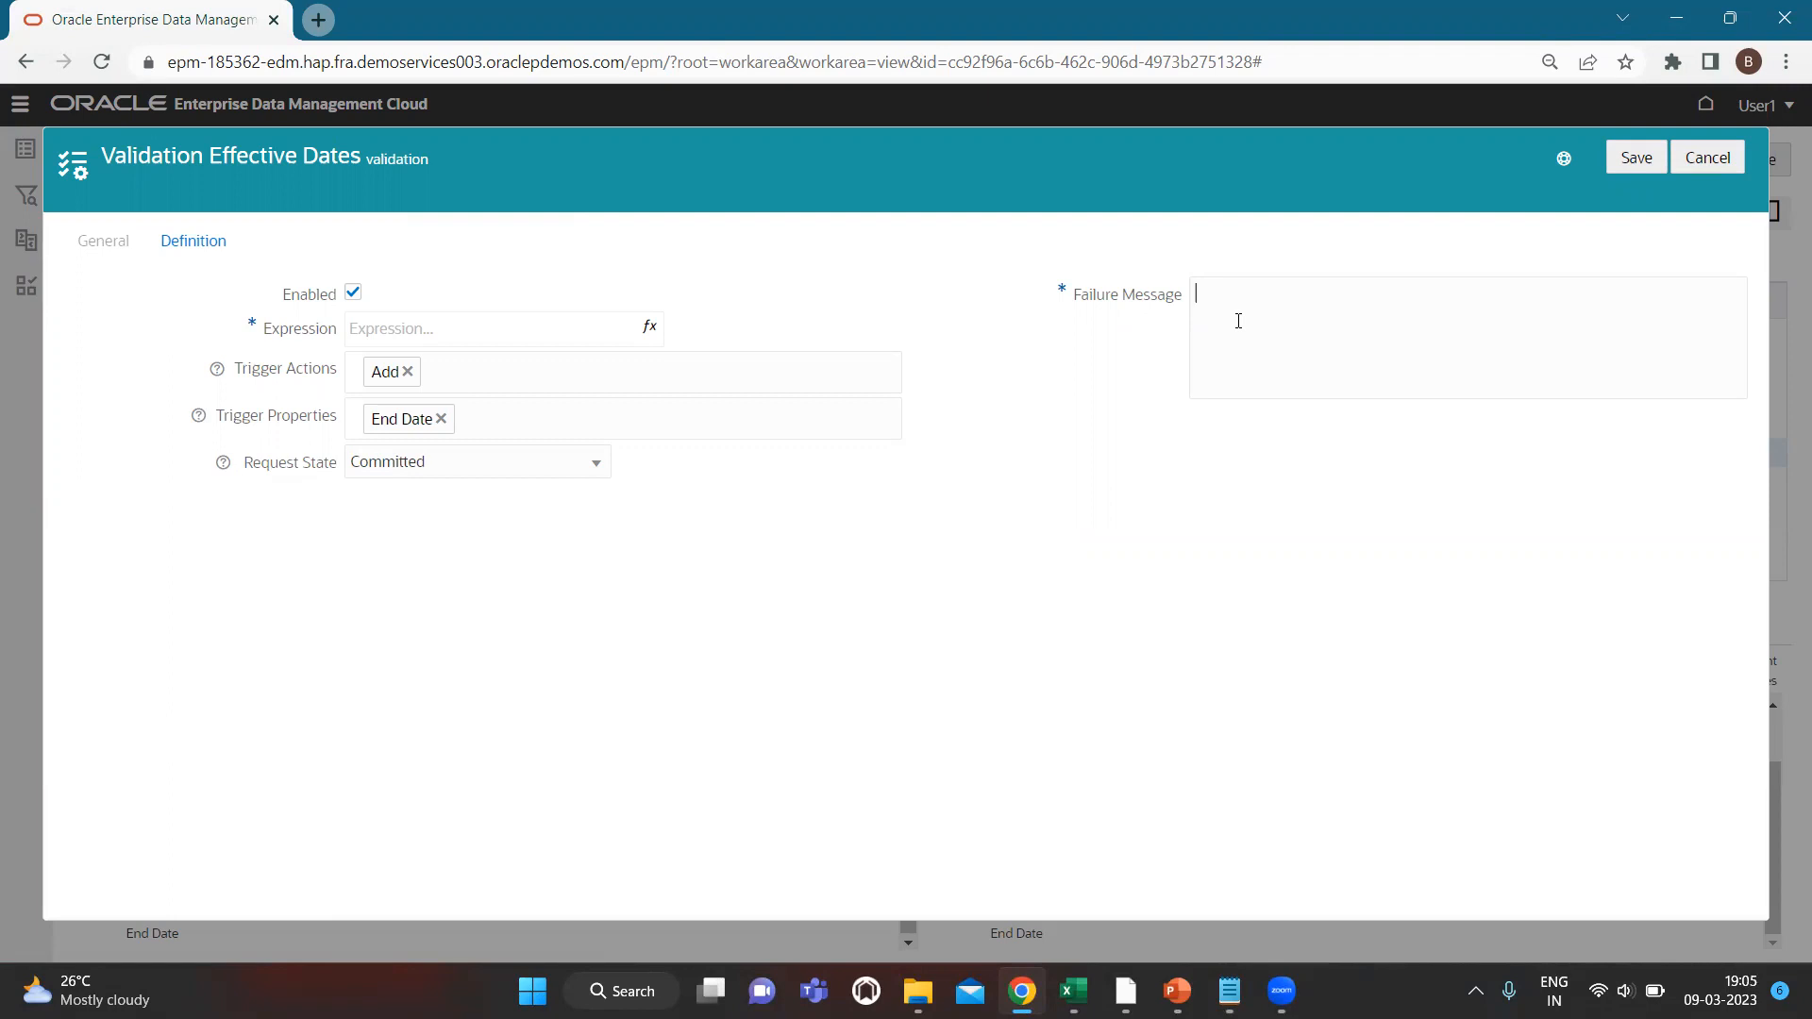
Enter the failure message "End Date Cannot be Before or Equal to Start Date.", then save and close the validation.
type("End Date C")
type("aano")
key("BackSpace")
key("BackSpace")
key("BackSpace")
key("BackSpace")
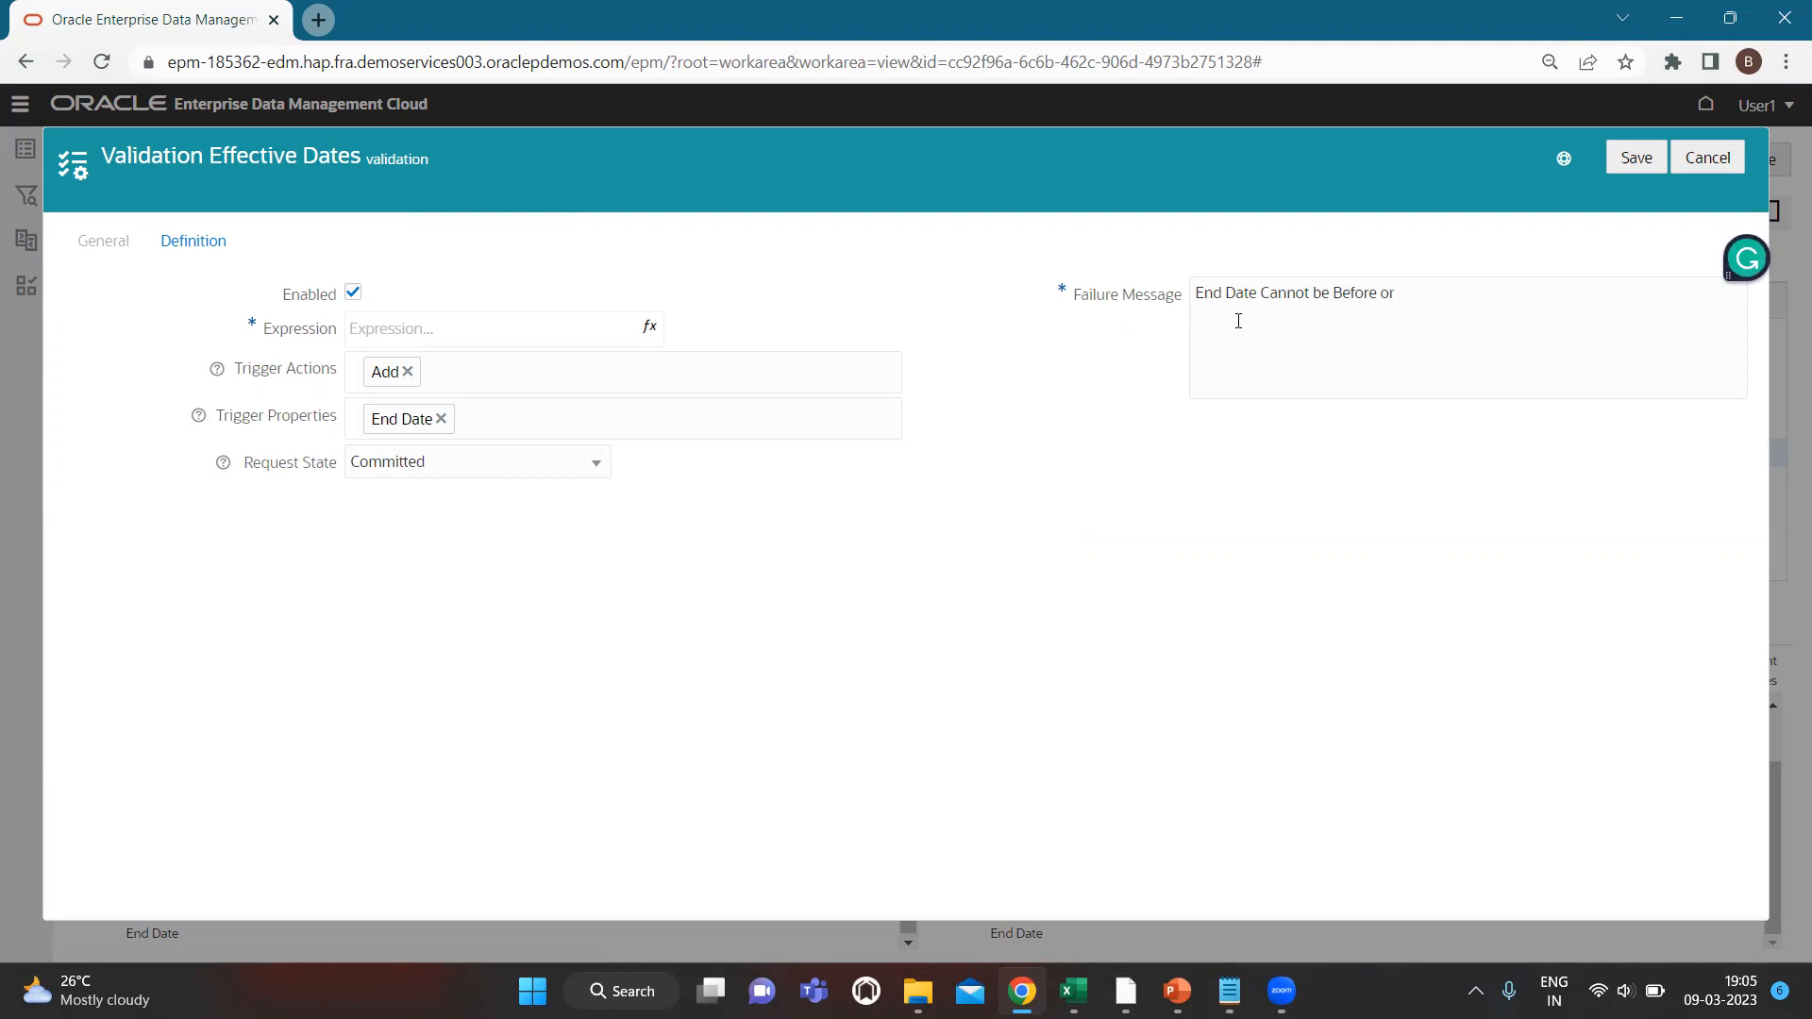
type("ual")
key("BackSpace")
key("BackSpace")
type("qual to Start Date.")
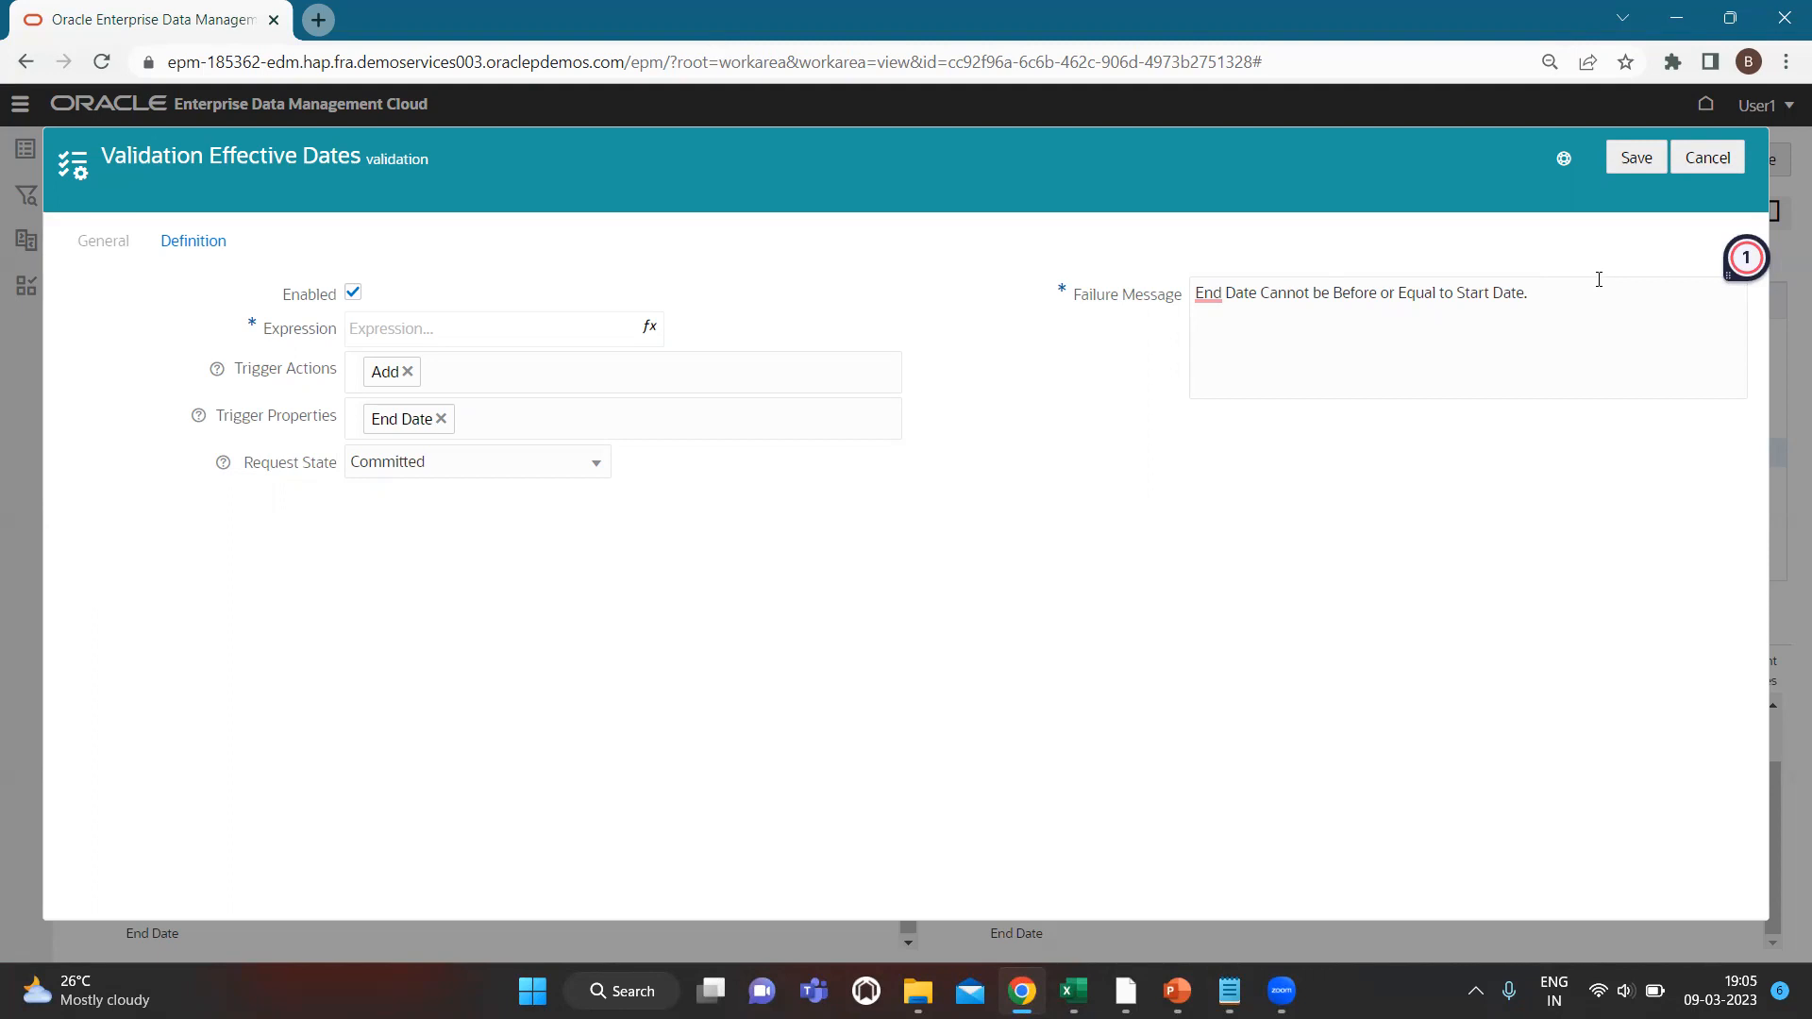
left_click(1636, 156)
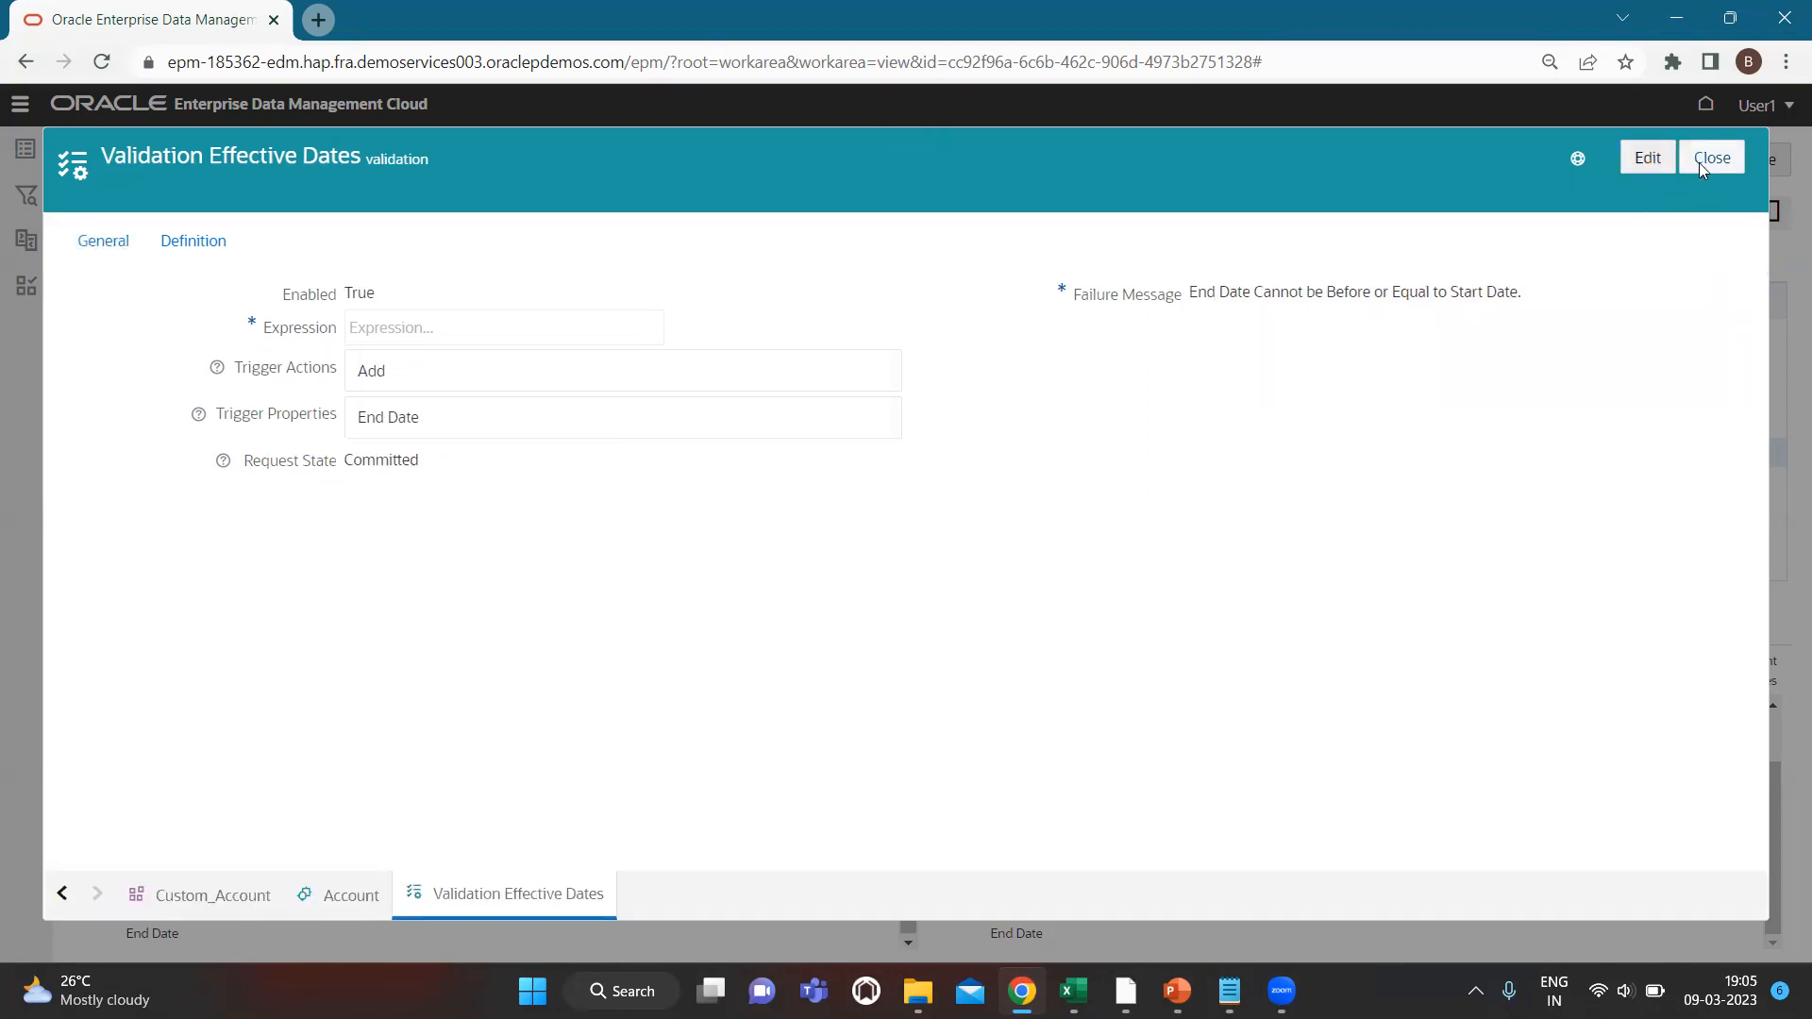
left_click(1706, 158)
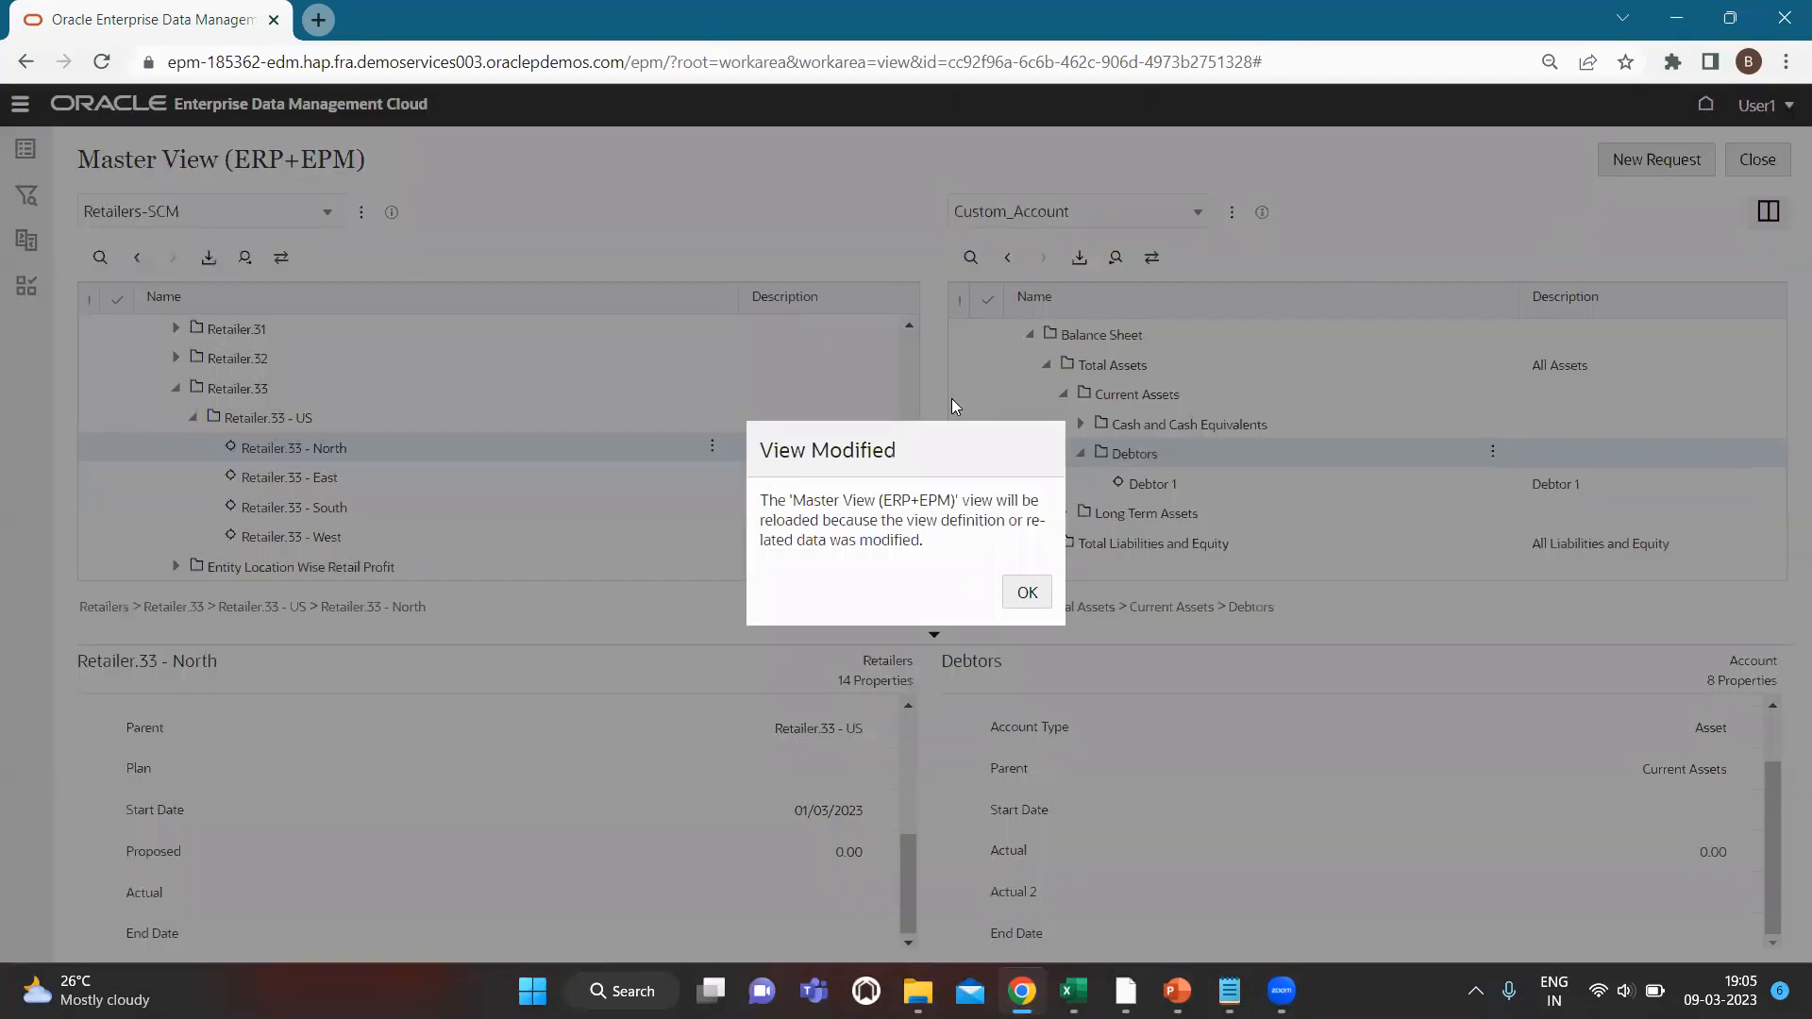
Reload the Master View with Retailers-SCM and Custom_Account side by side, locate Retailer.33 - North, and expand Balance Sheet down to Debtors.
left_click(1026, 594)
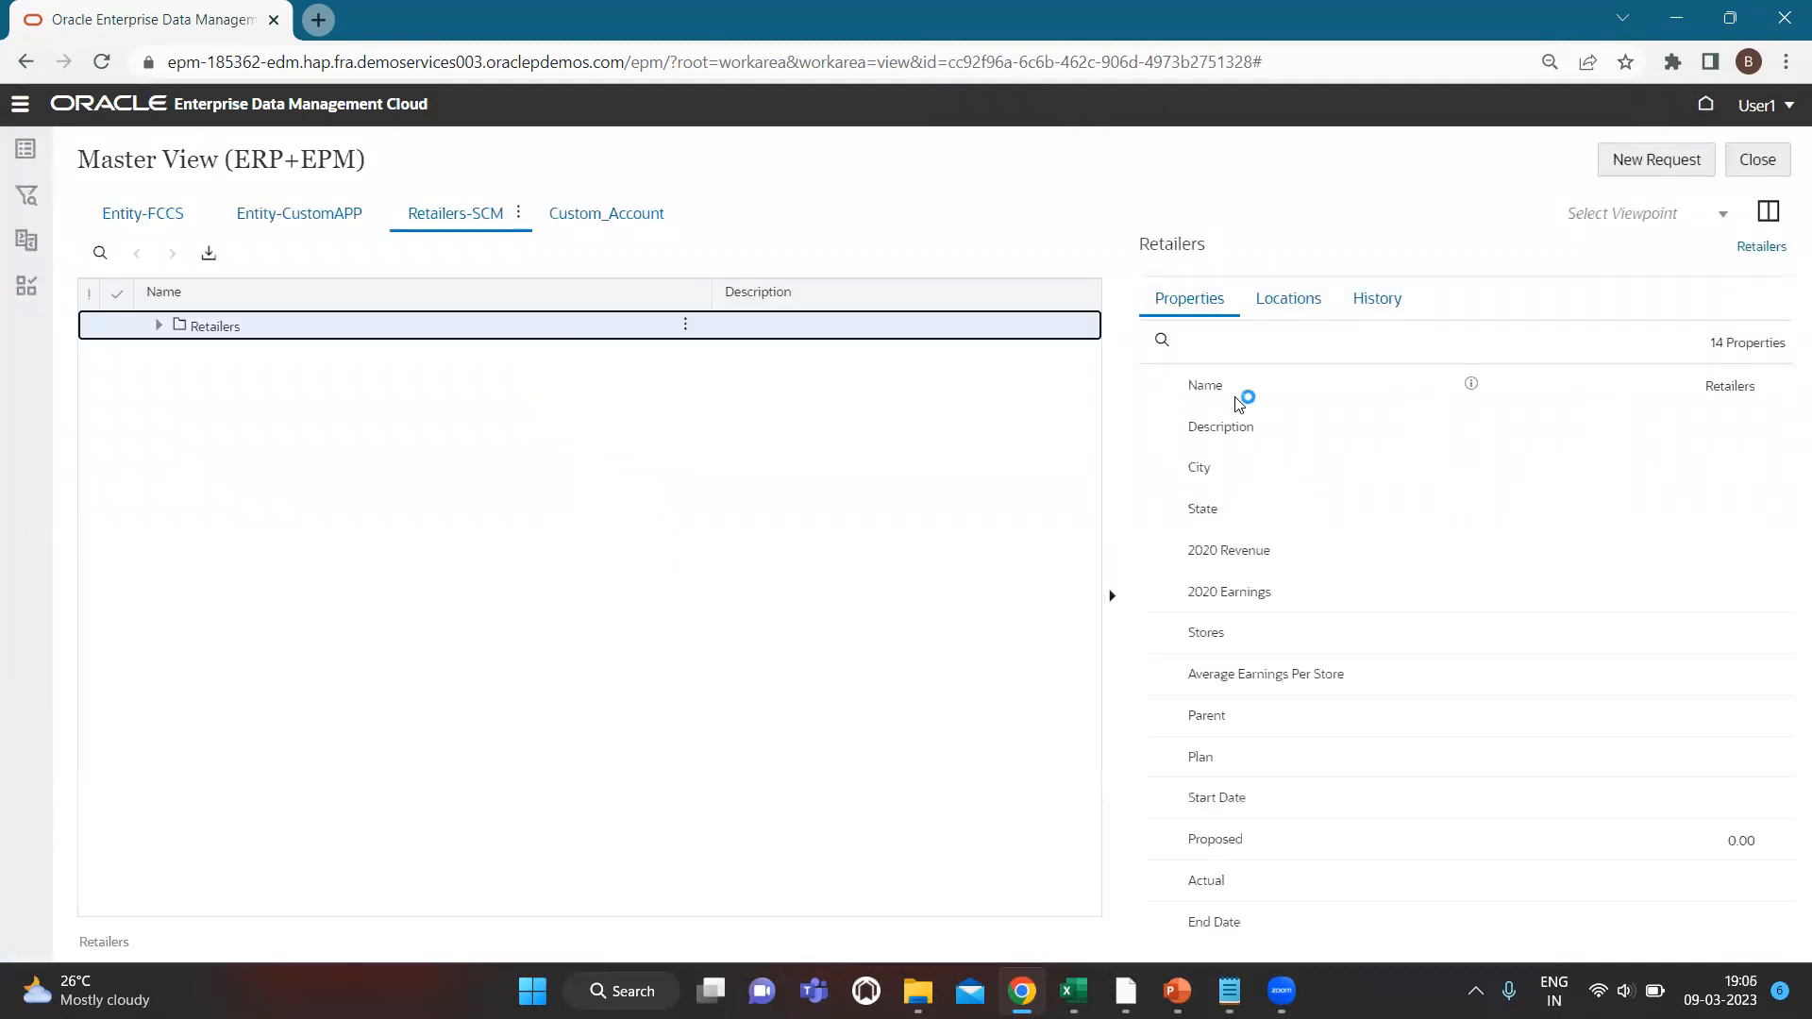
left_click(1770, 215)
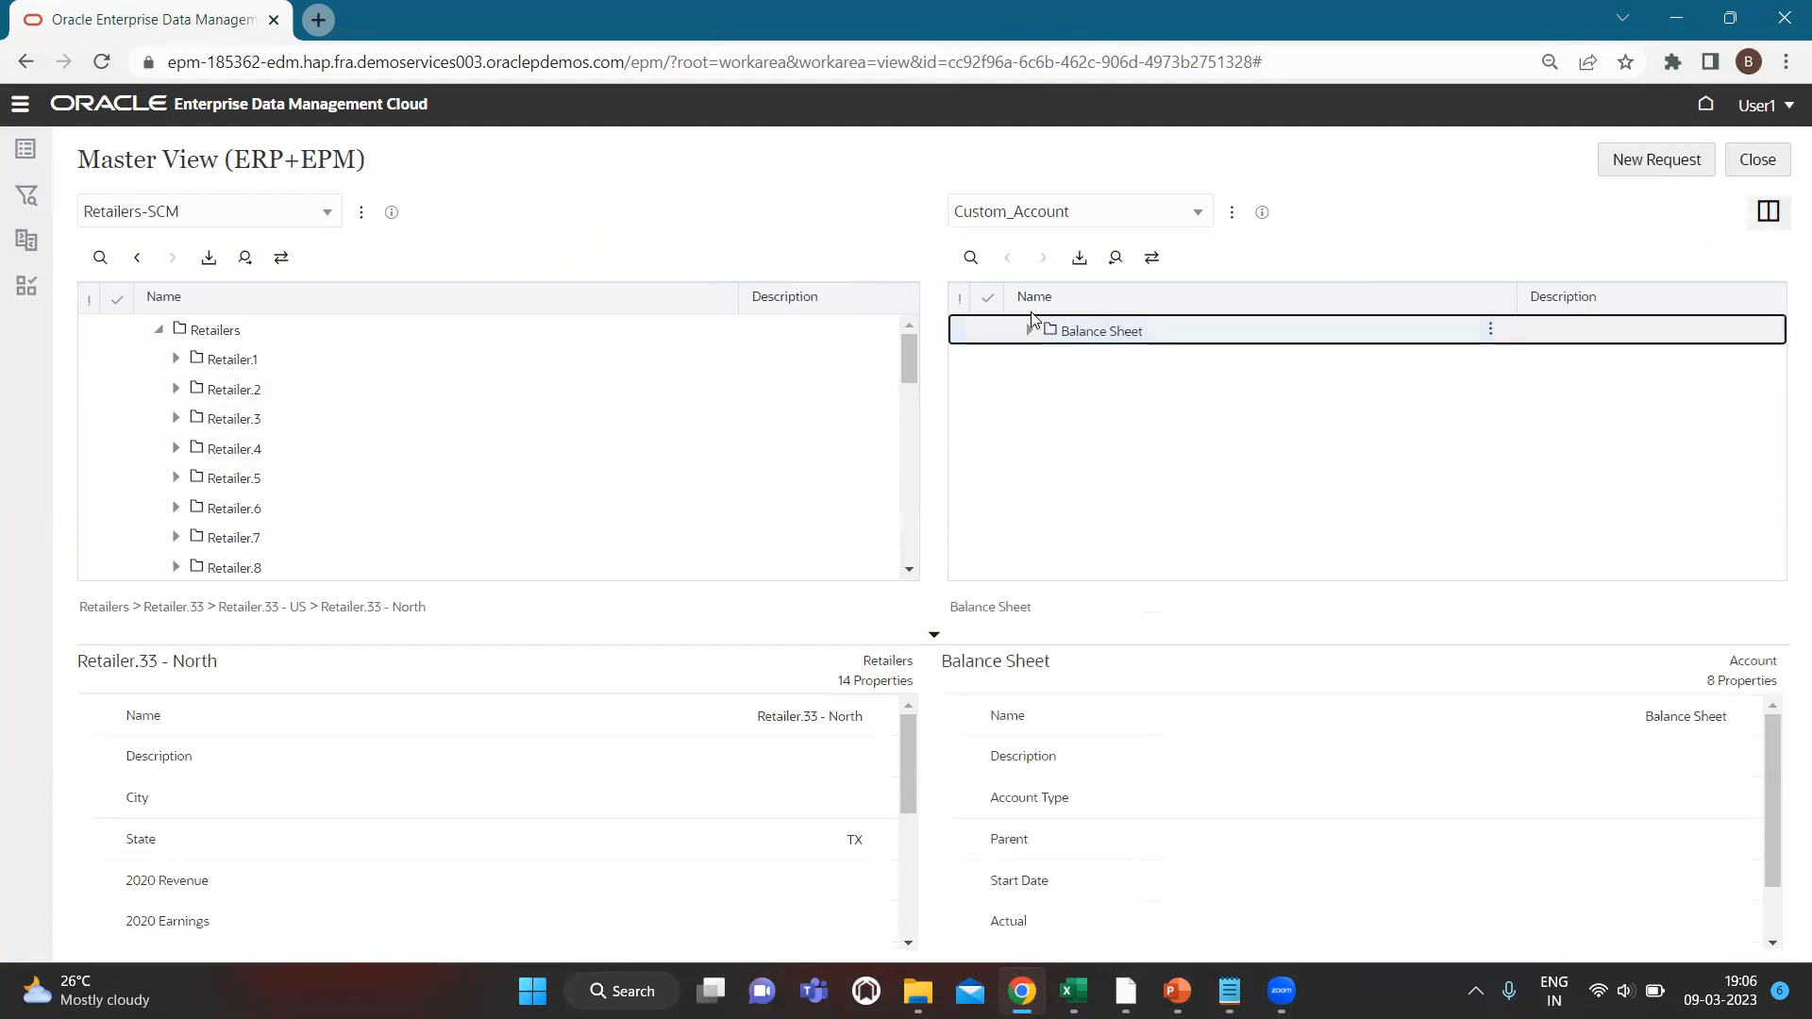
left_click(1030, 332)
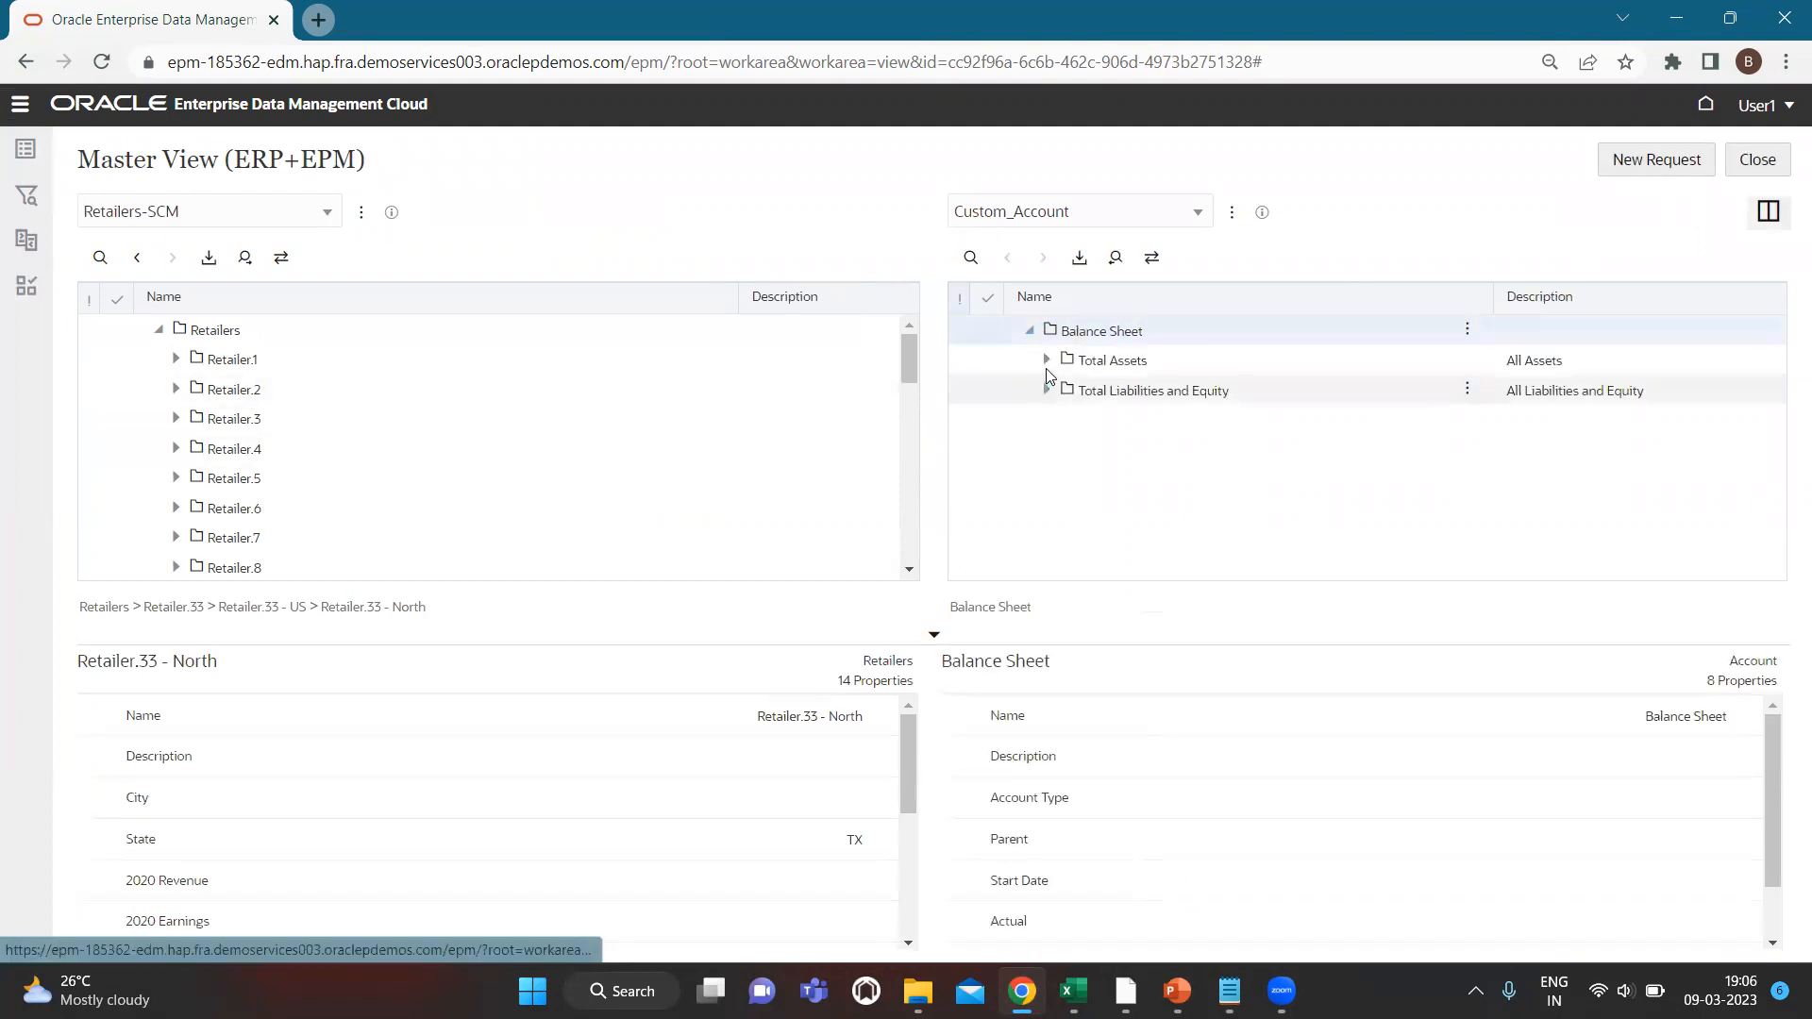
left_click(1046, 362)
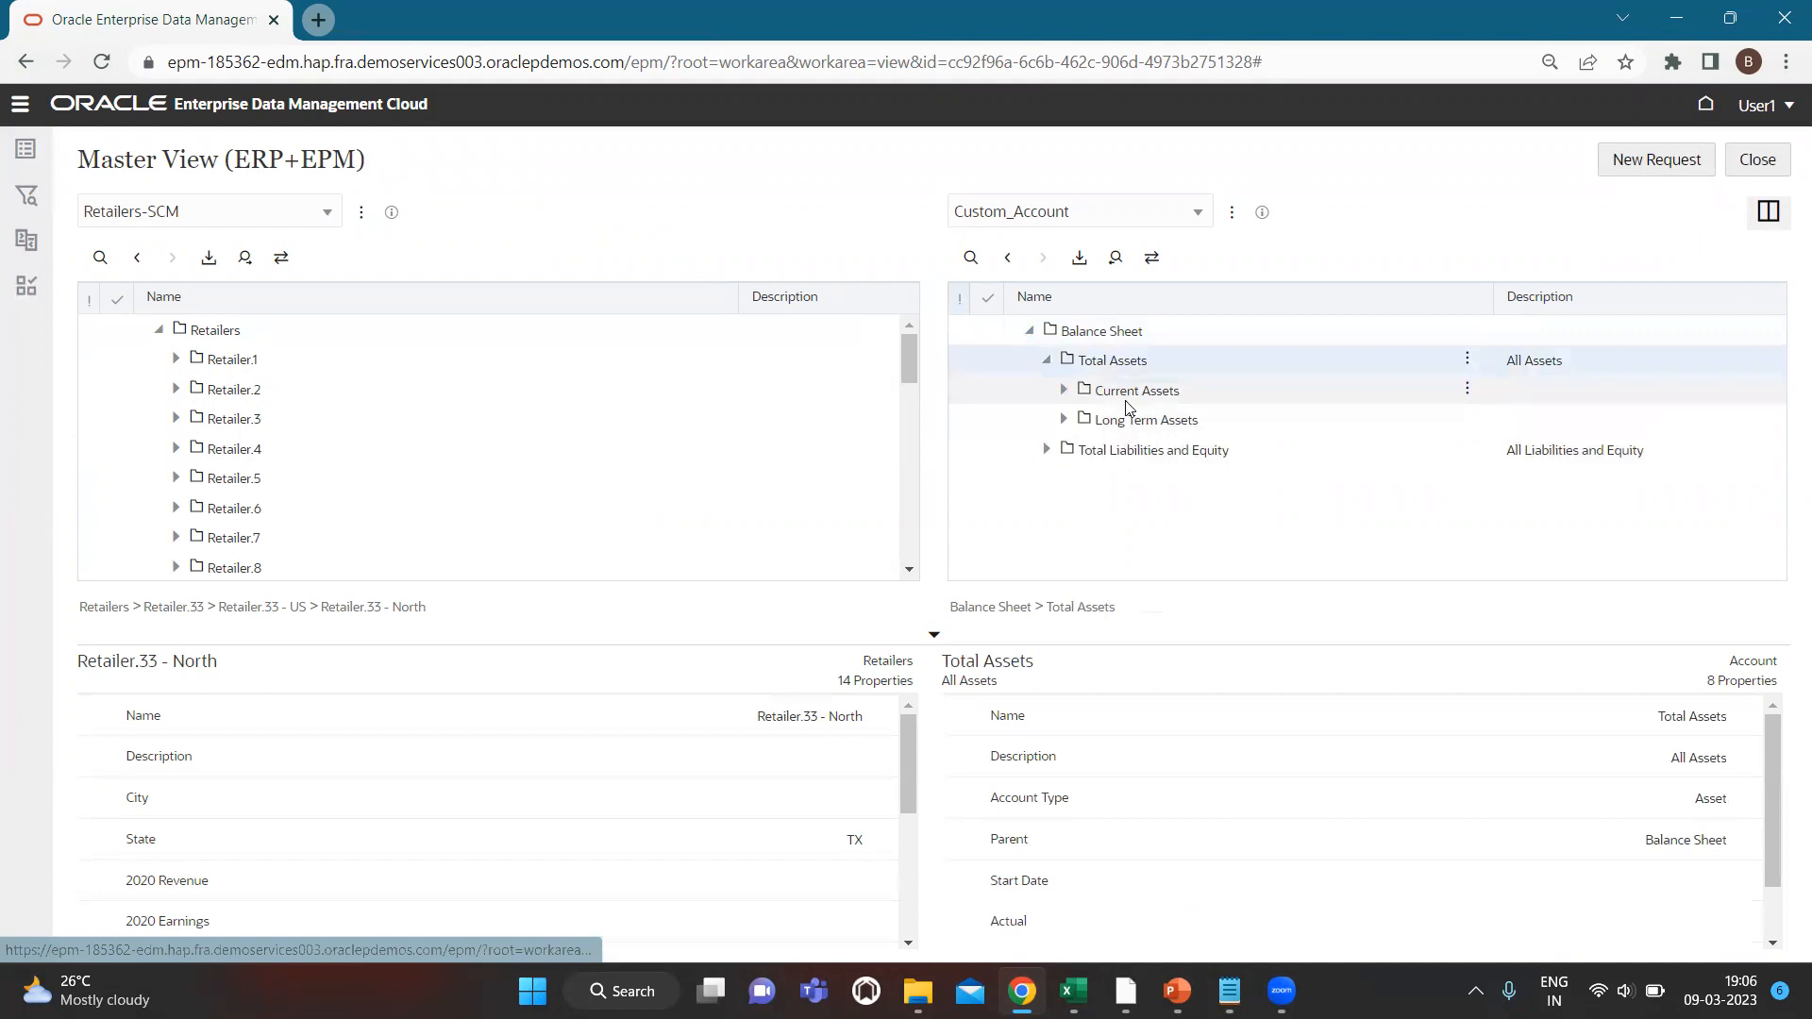
left_click(1063, 391)
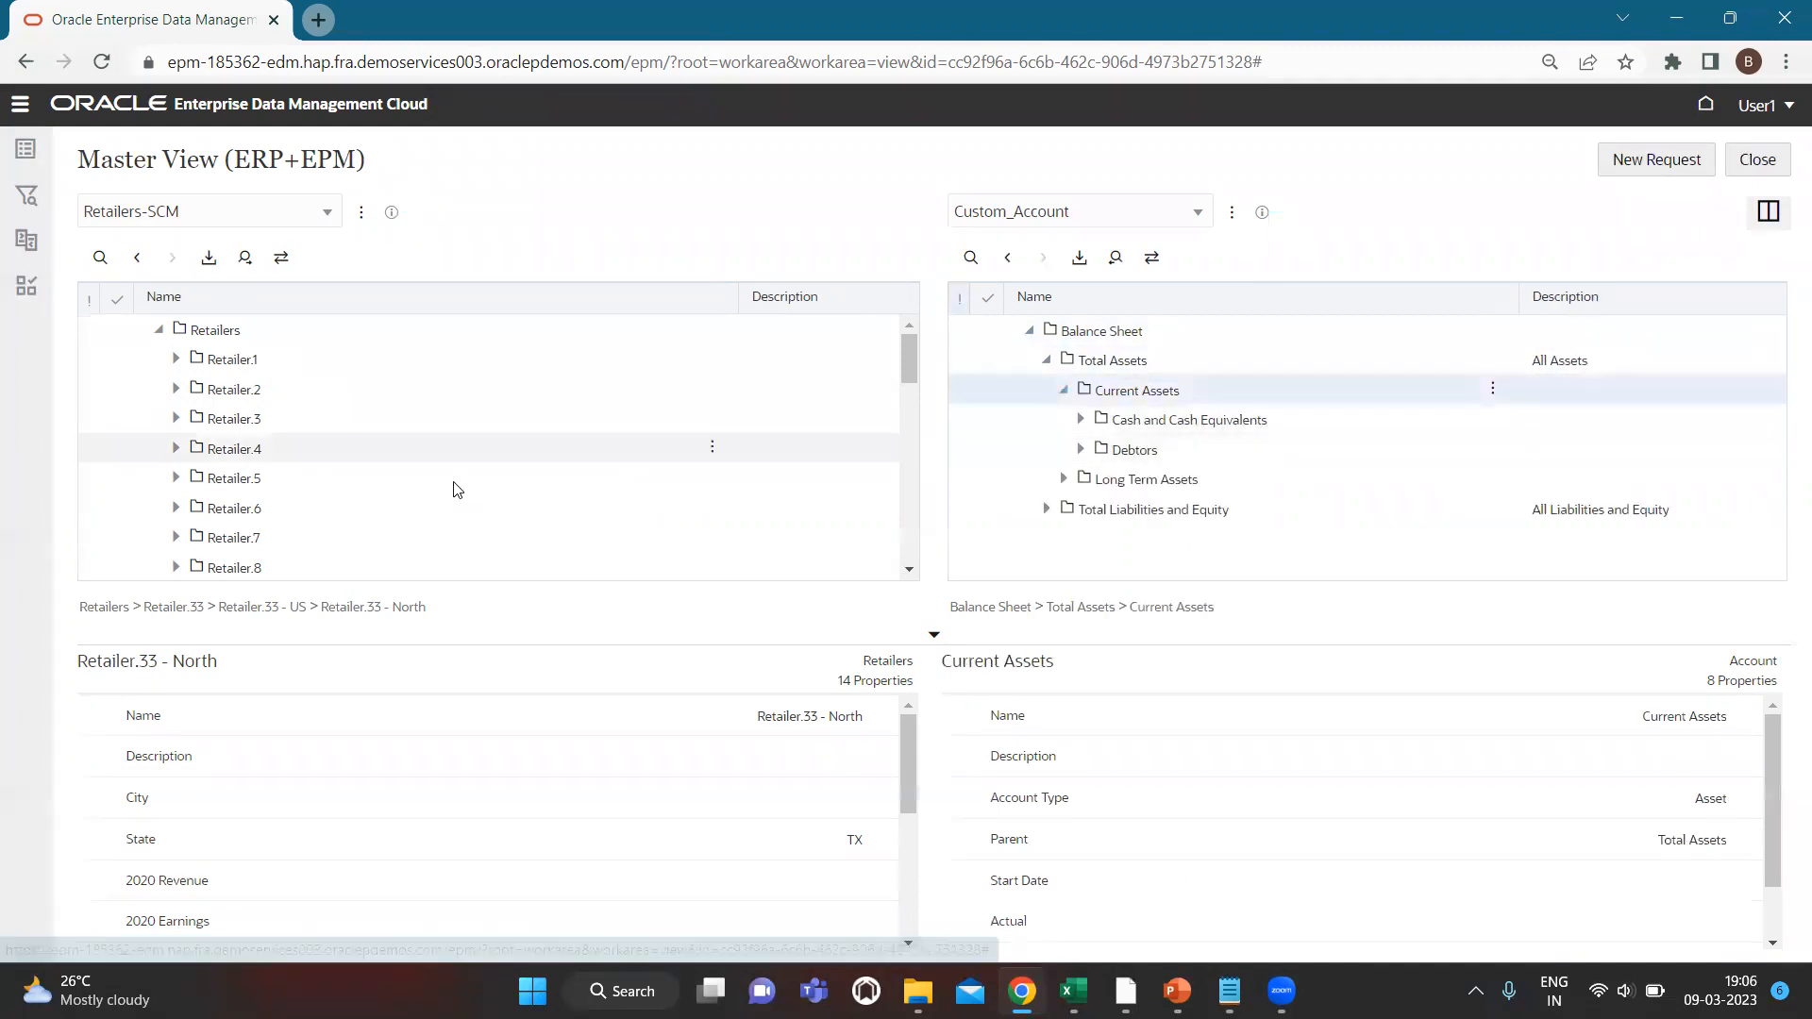
scroll(321, 469, "down", 5)
scroll(321, 469, "down", 6)
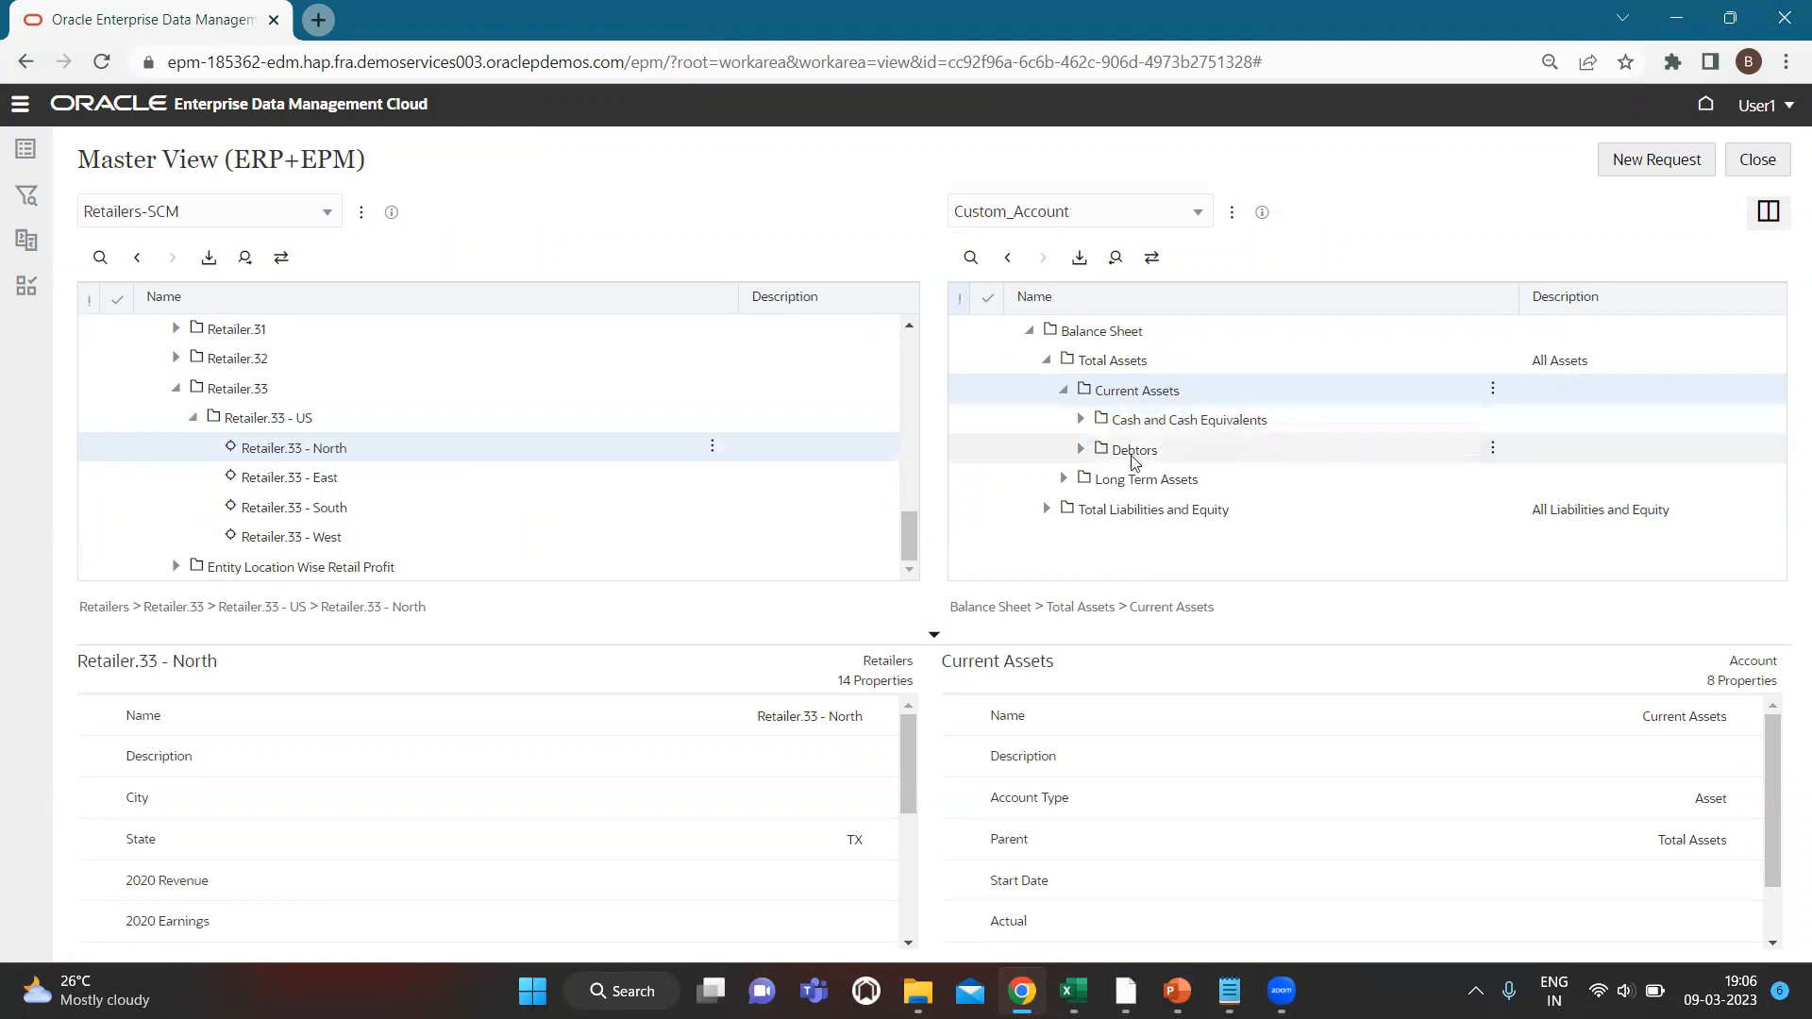
left_click(1078, 451)
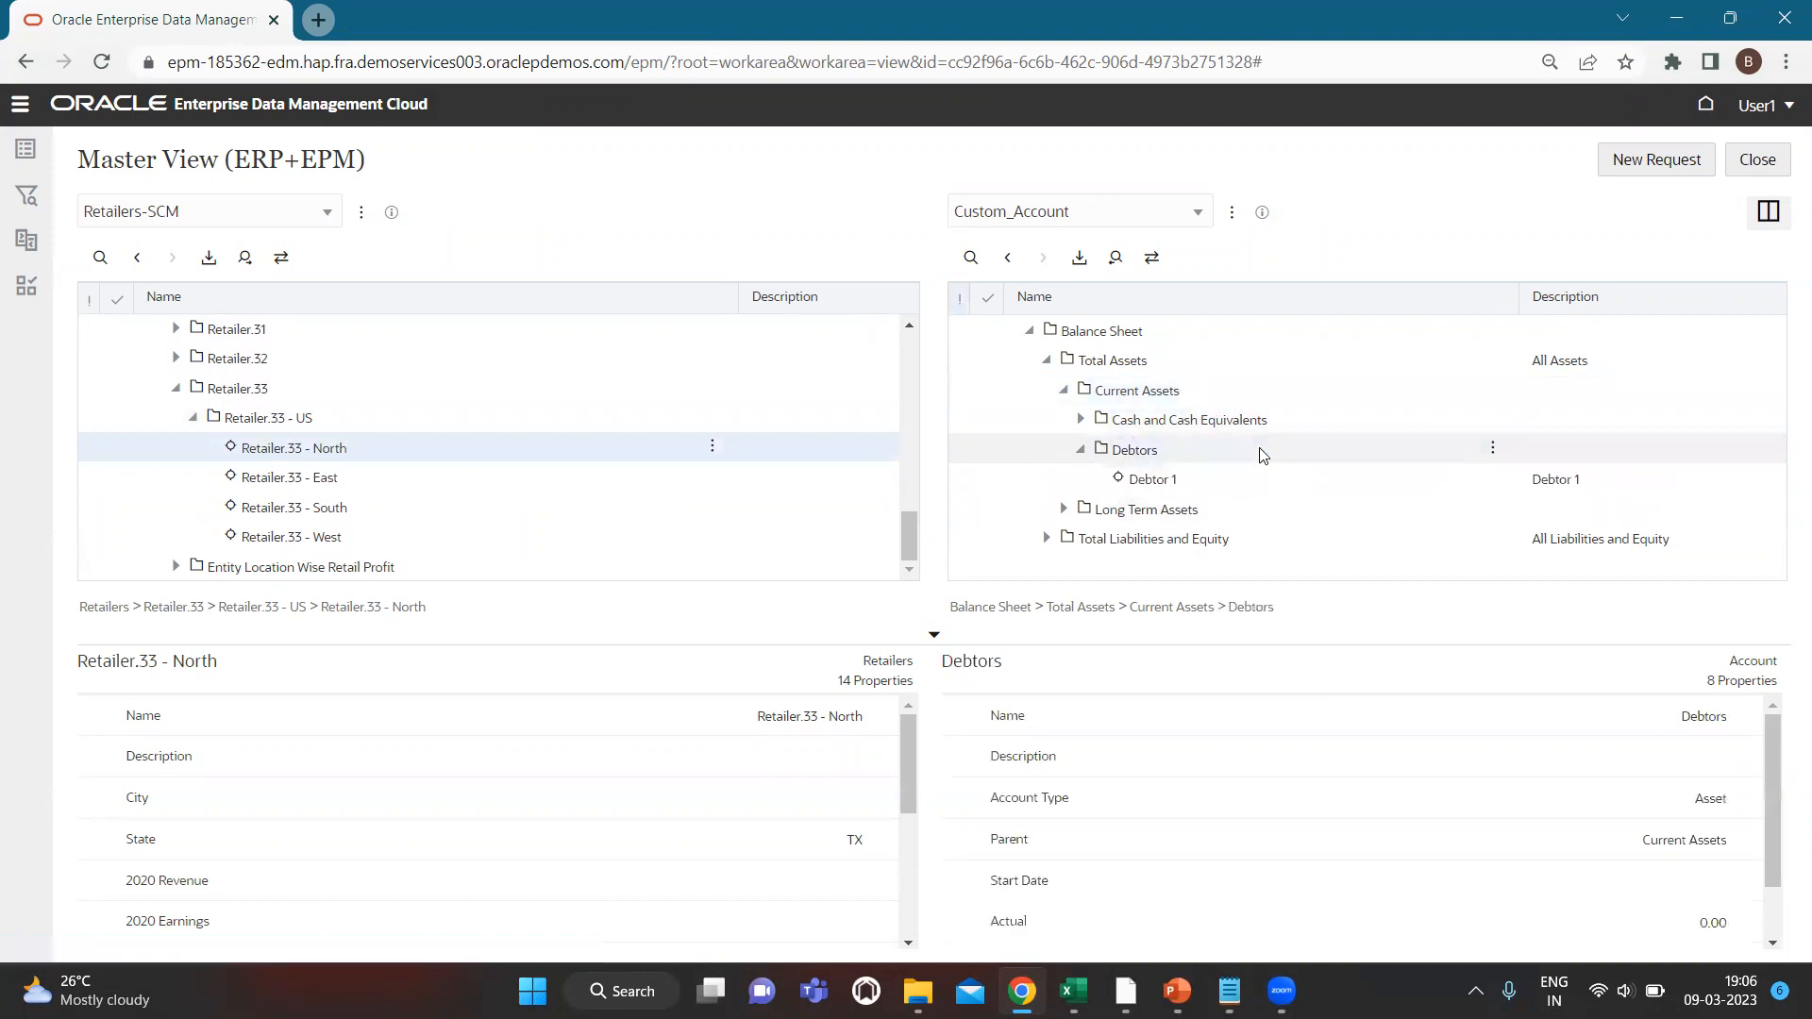
Create a new request and add Retailer.33 - North from Retailers-SCM under Debtors in Custom_Account.
left_click(1645, 164)
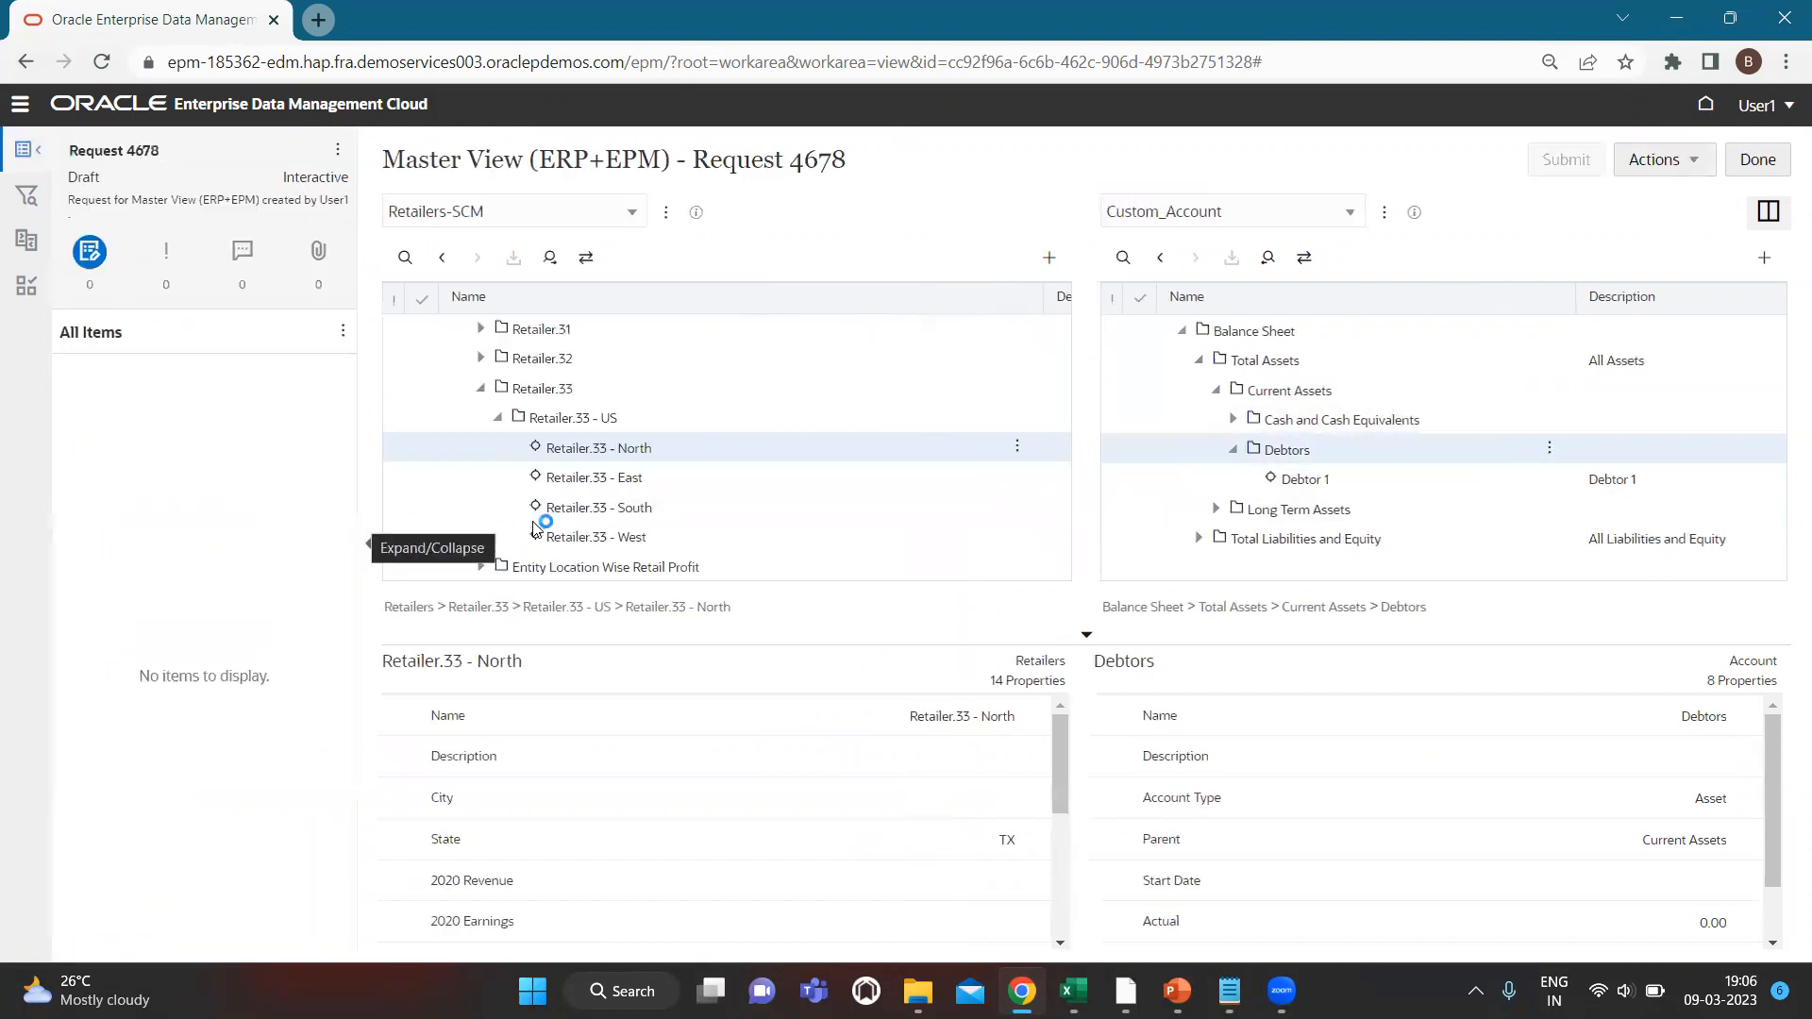
left_click_drag(561, 445, 1315, 456)
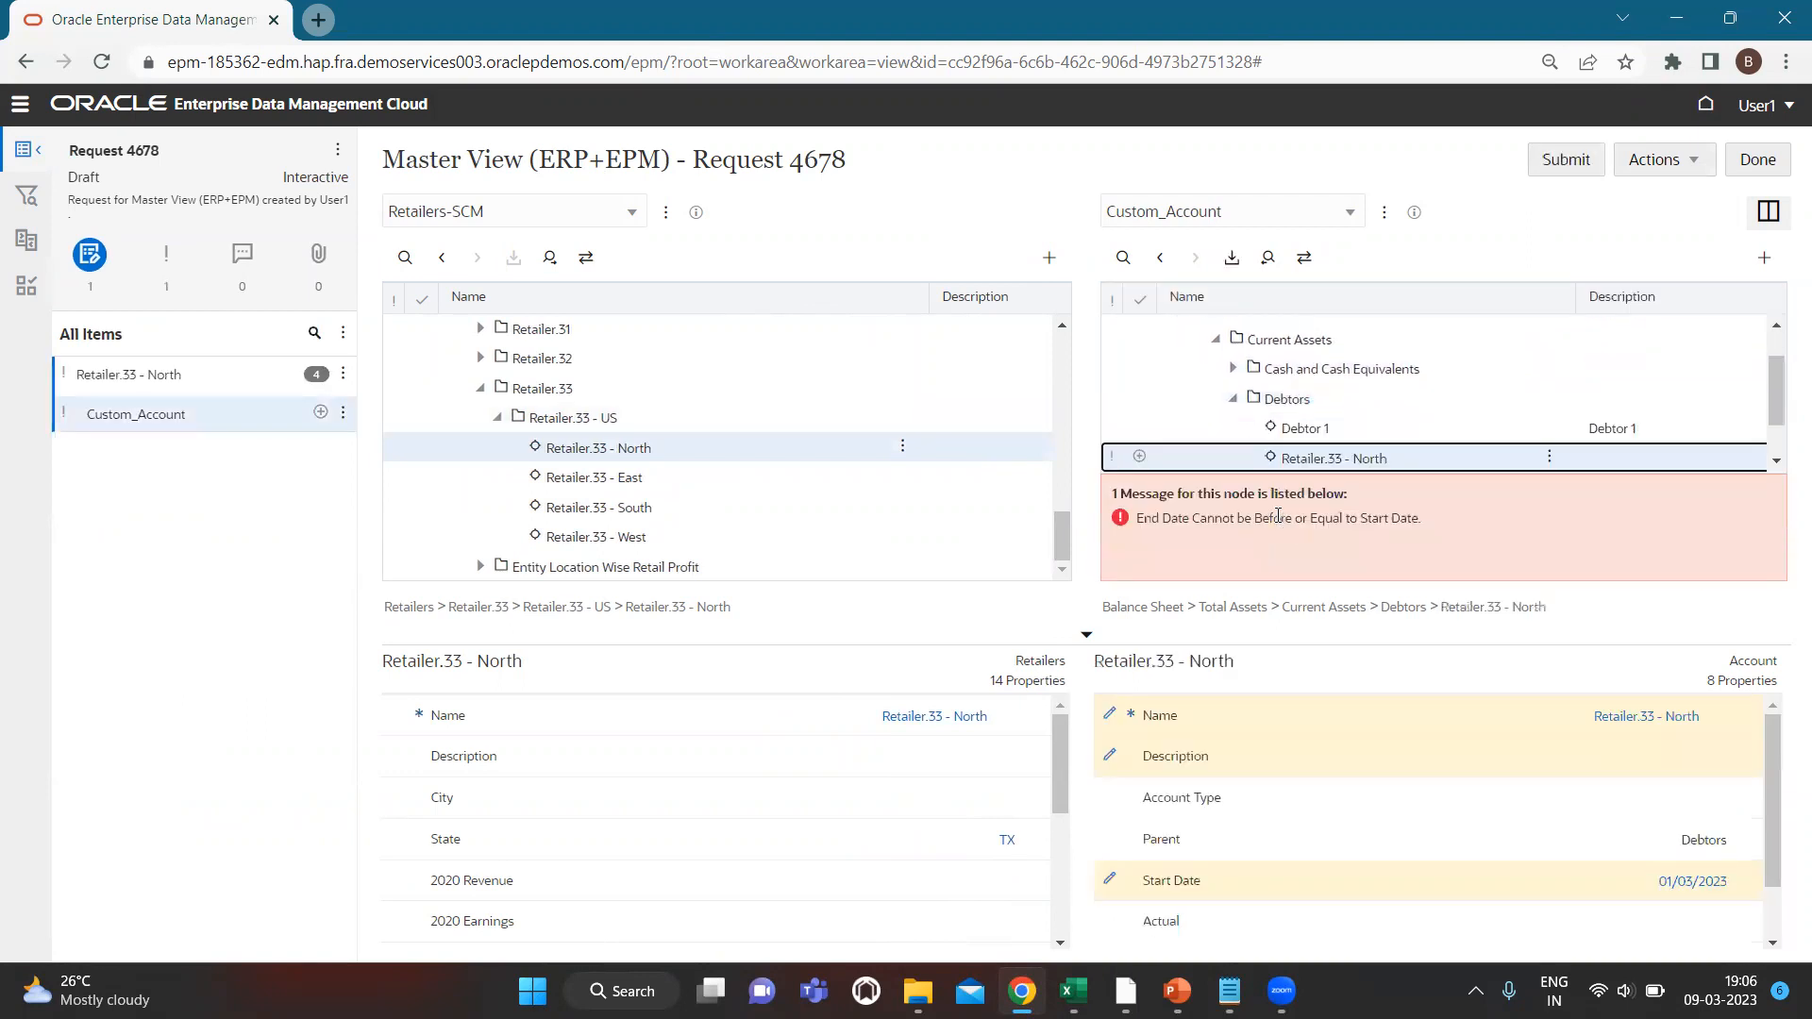
Test the validation on the added Retailer.33 - North account node by setting its End Date to 01/03/2023 and then to 02/03/2023.
scroll(1455, 802, "down", 1)
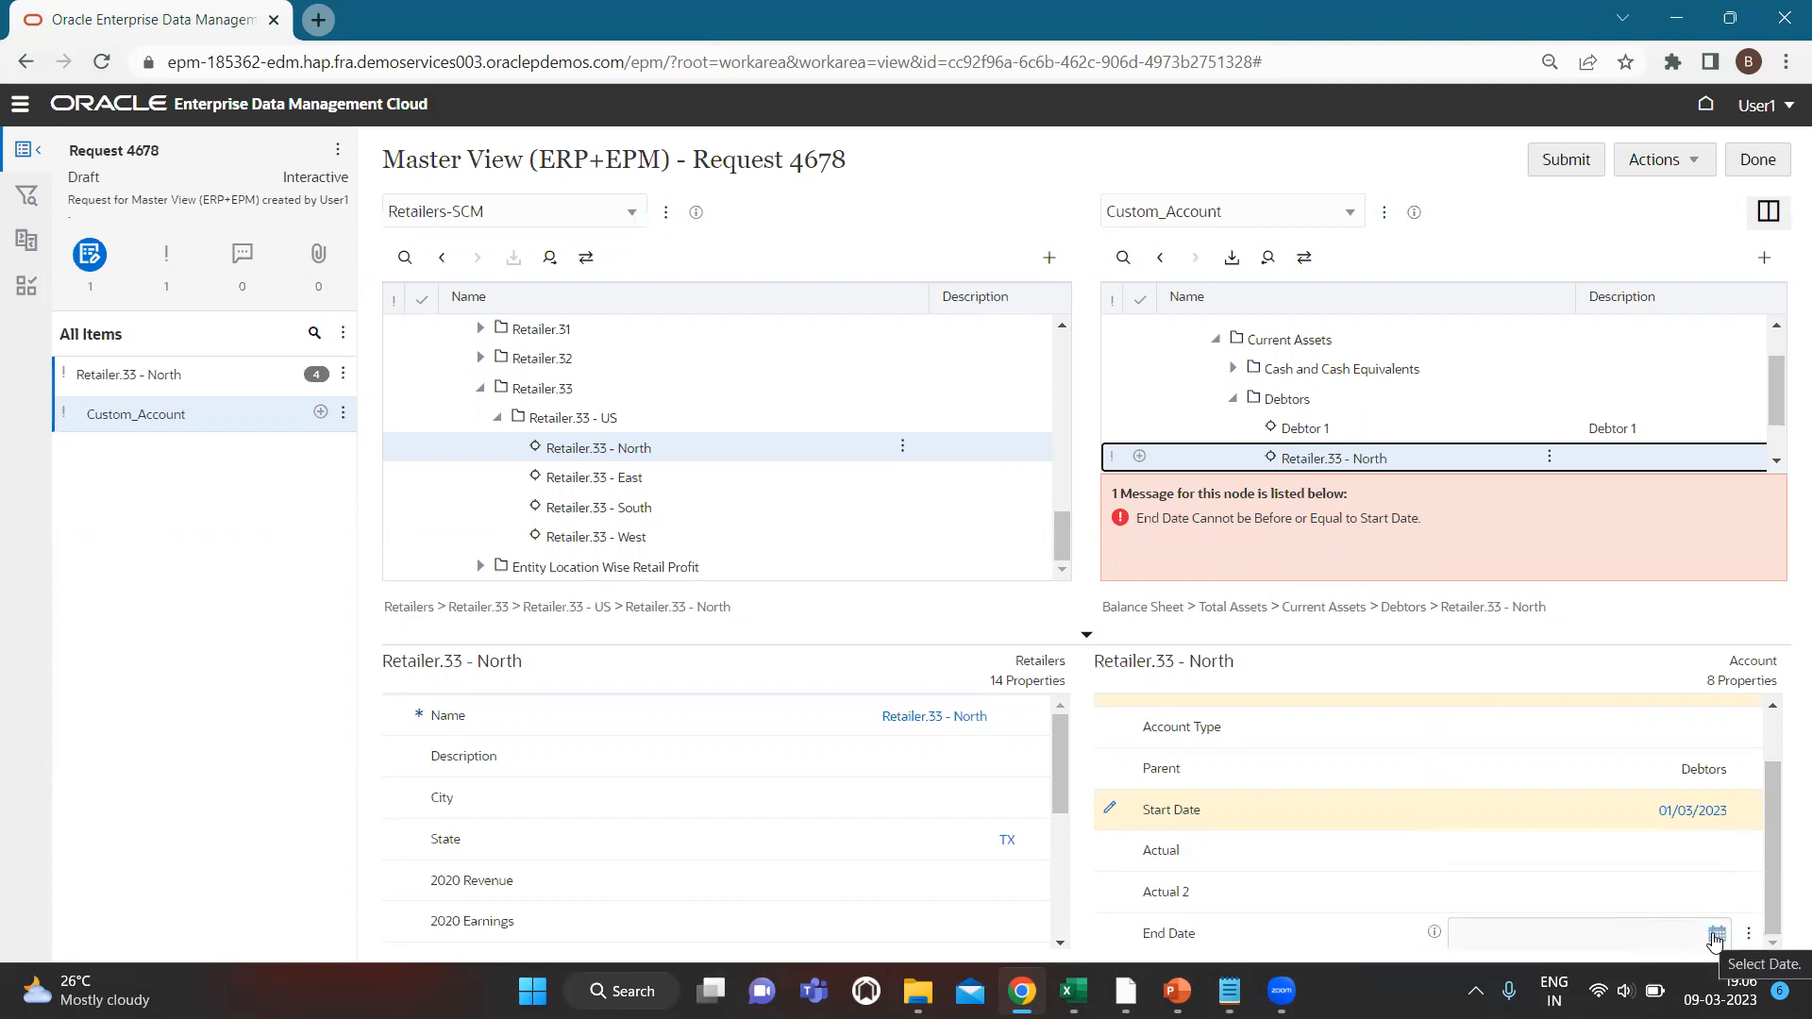
left_click(1717, 932)
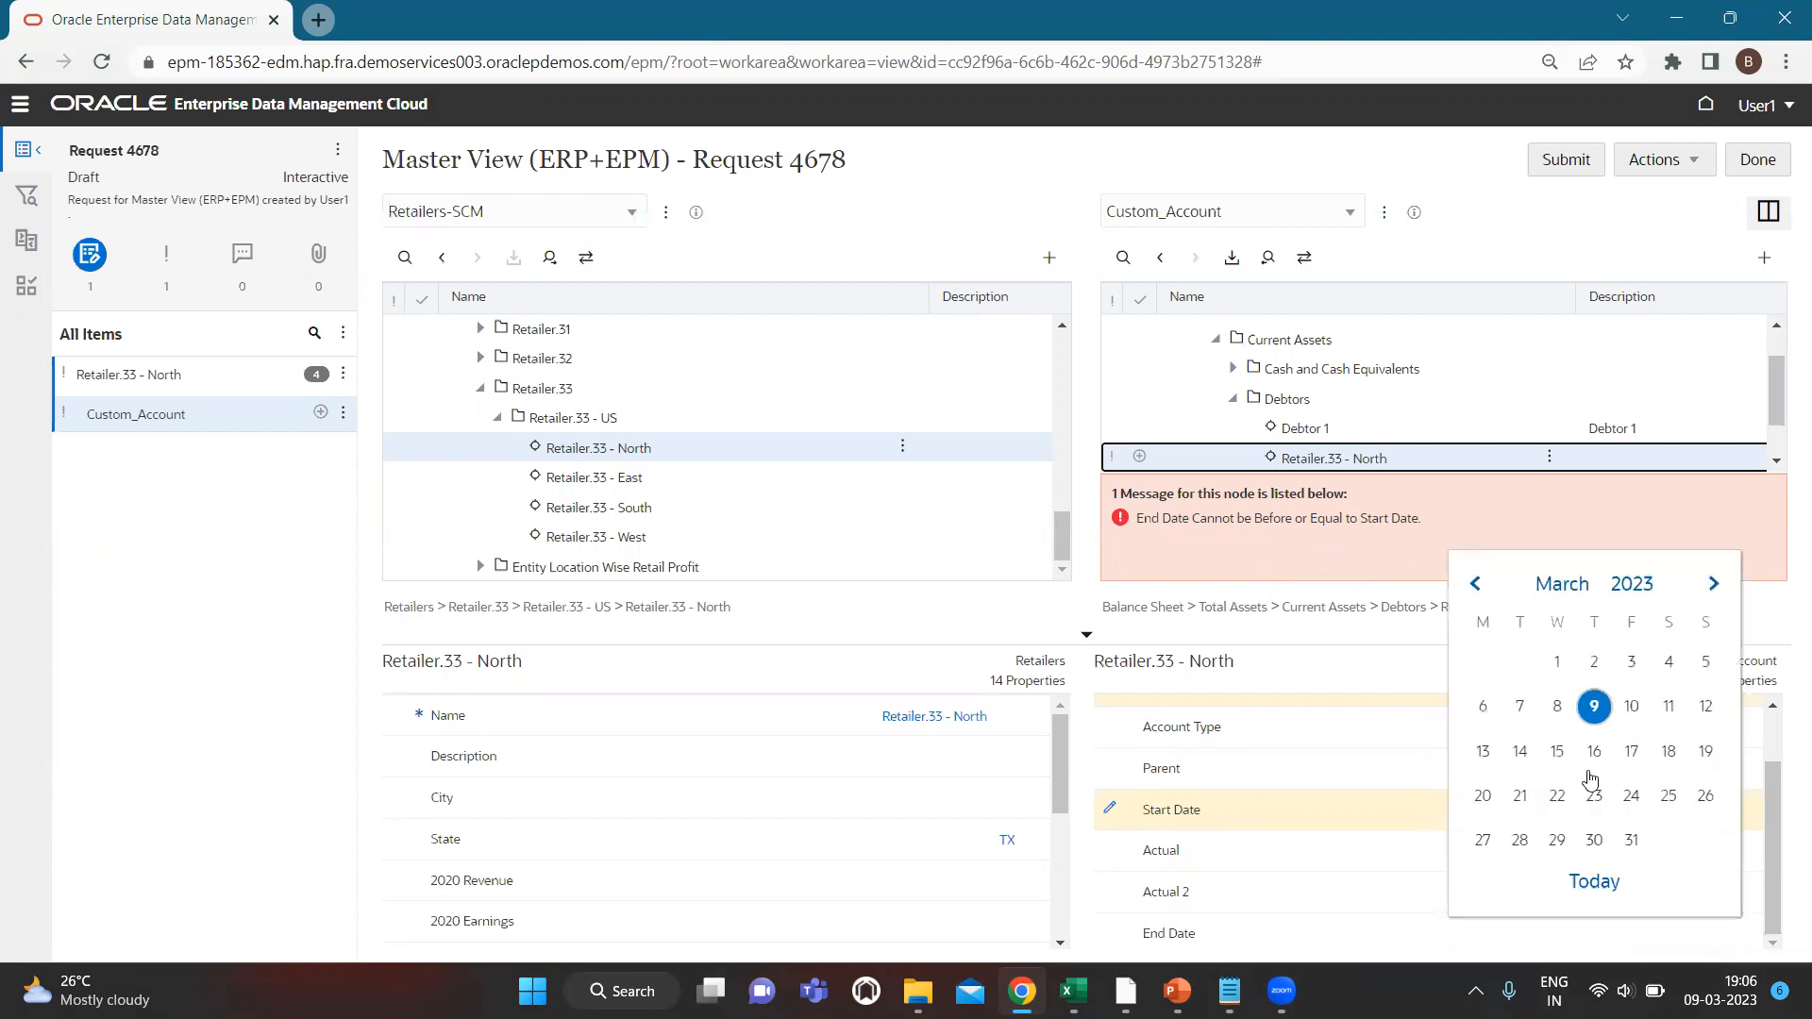
left_click(1375, 700)
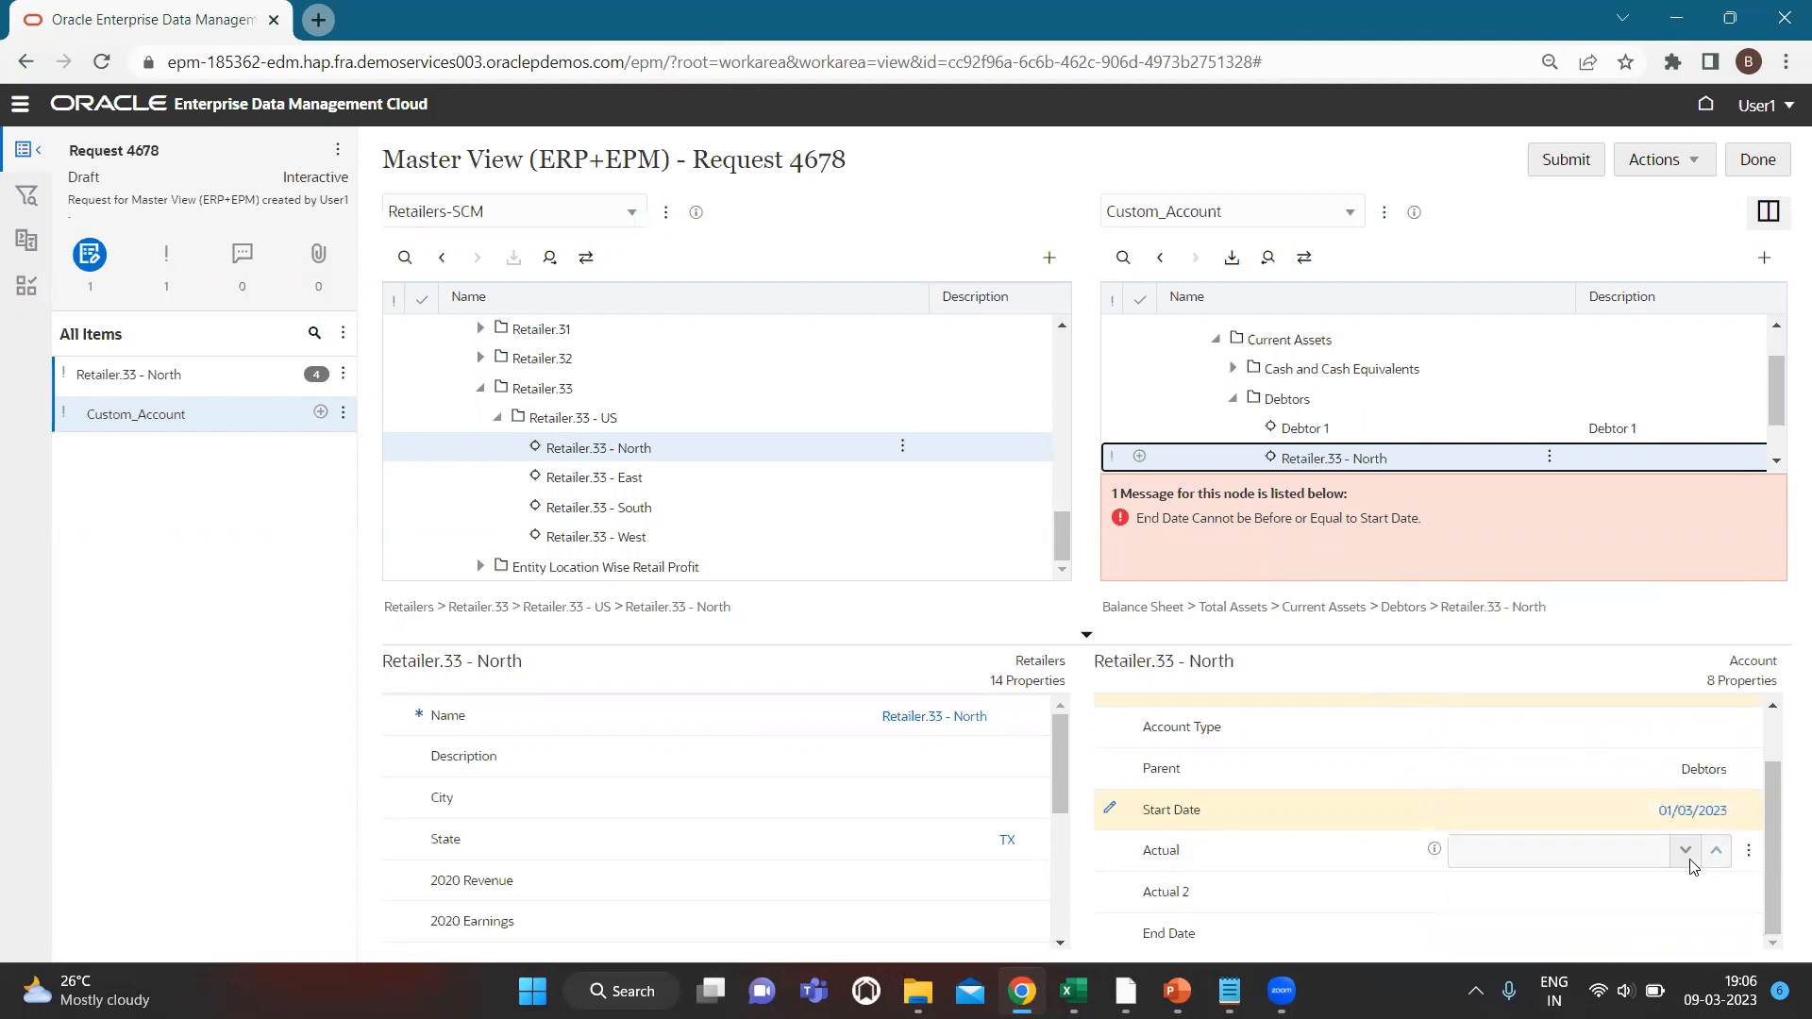
left_click(1717, 934)
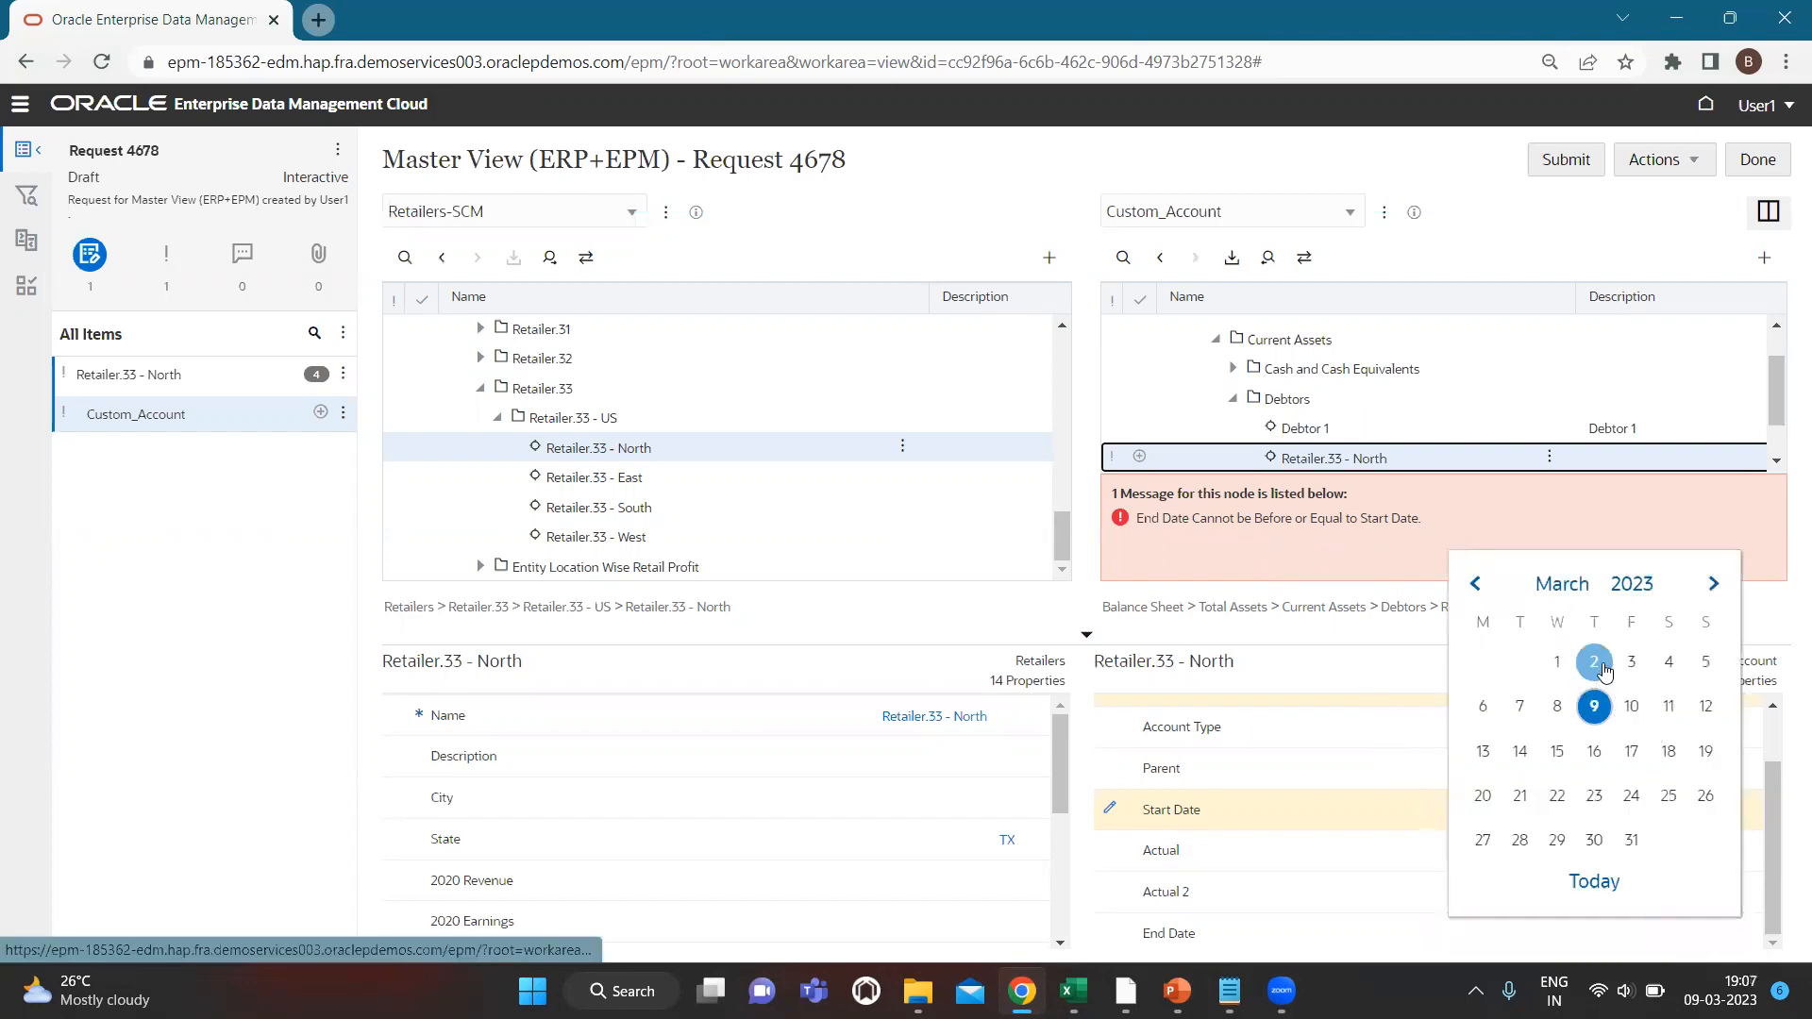
left_click(1555, 664)
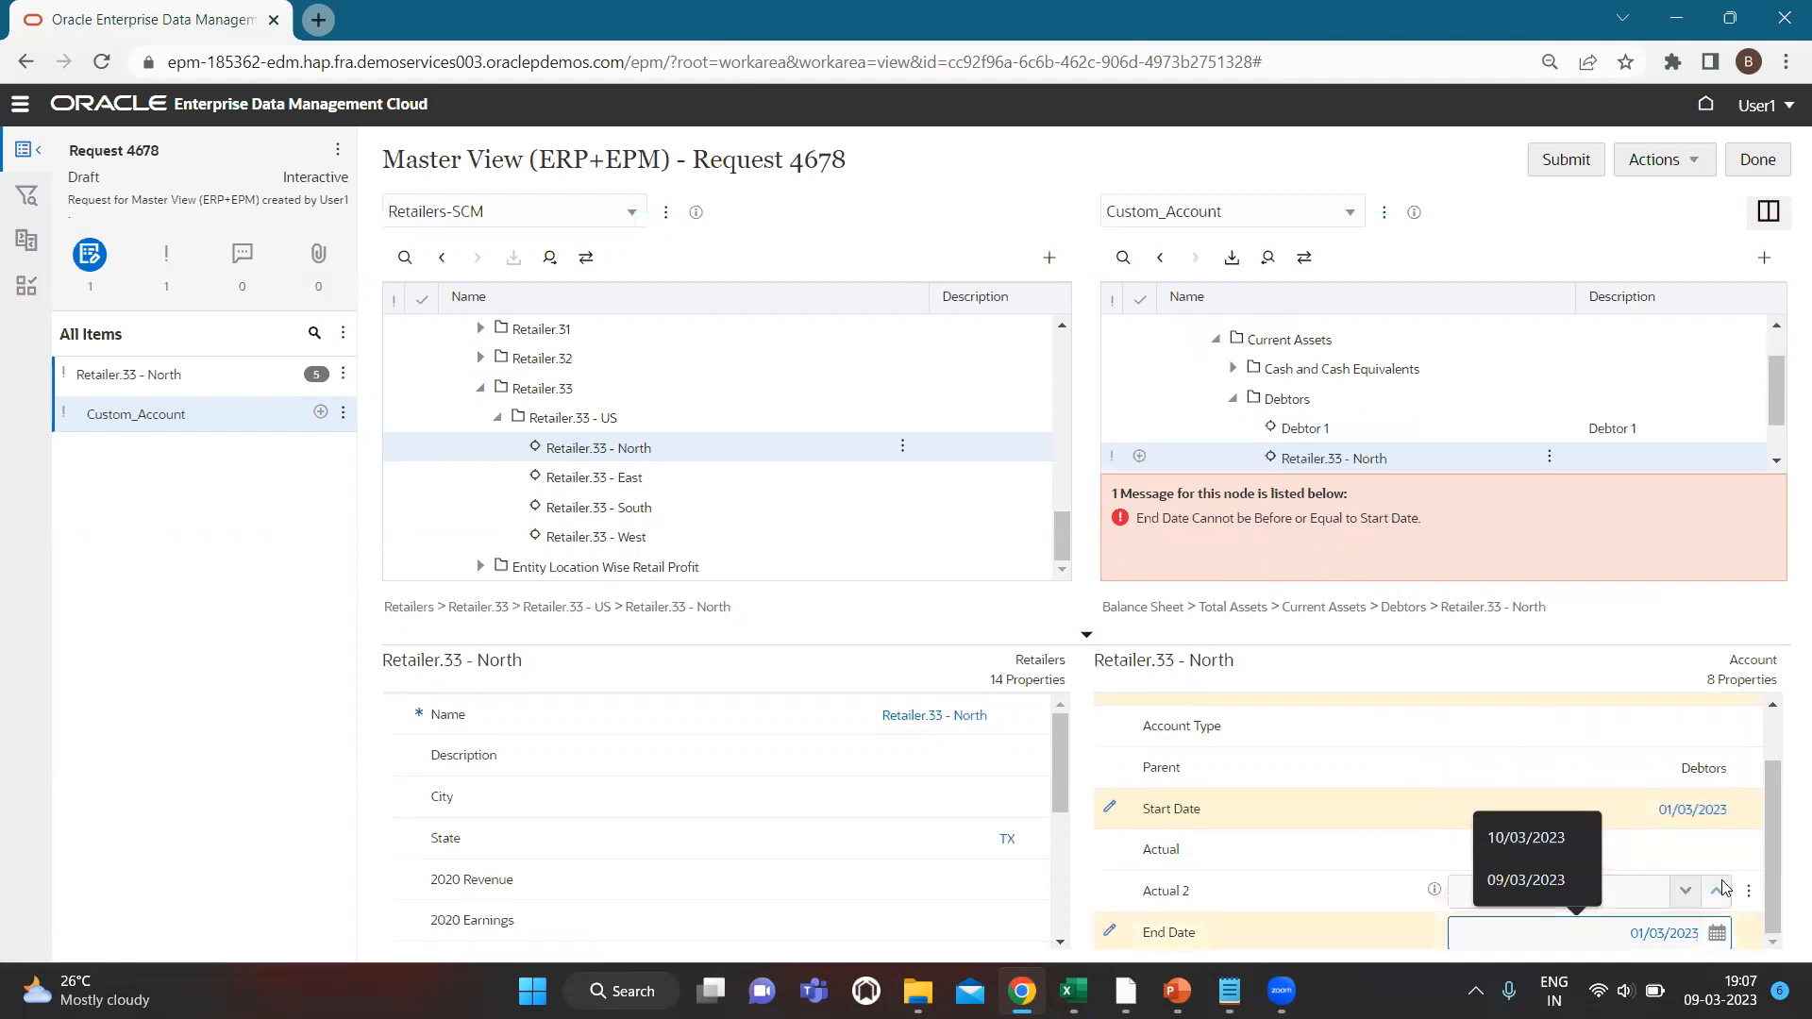
left_click(1716, 934)
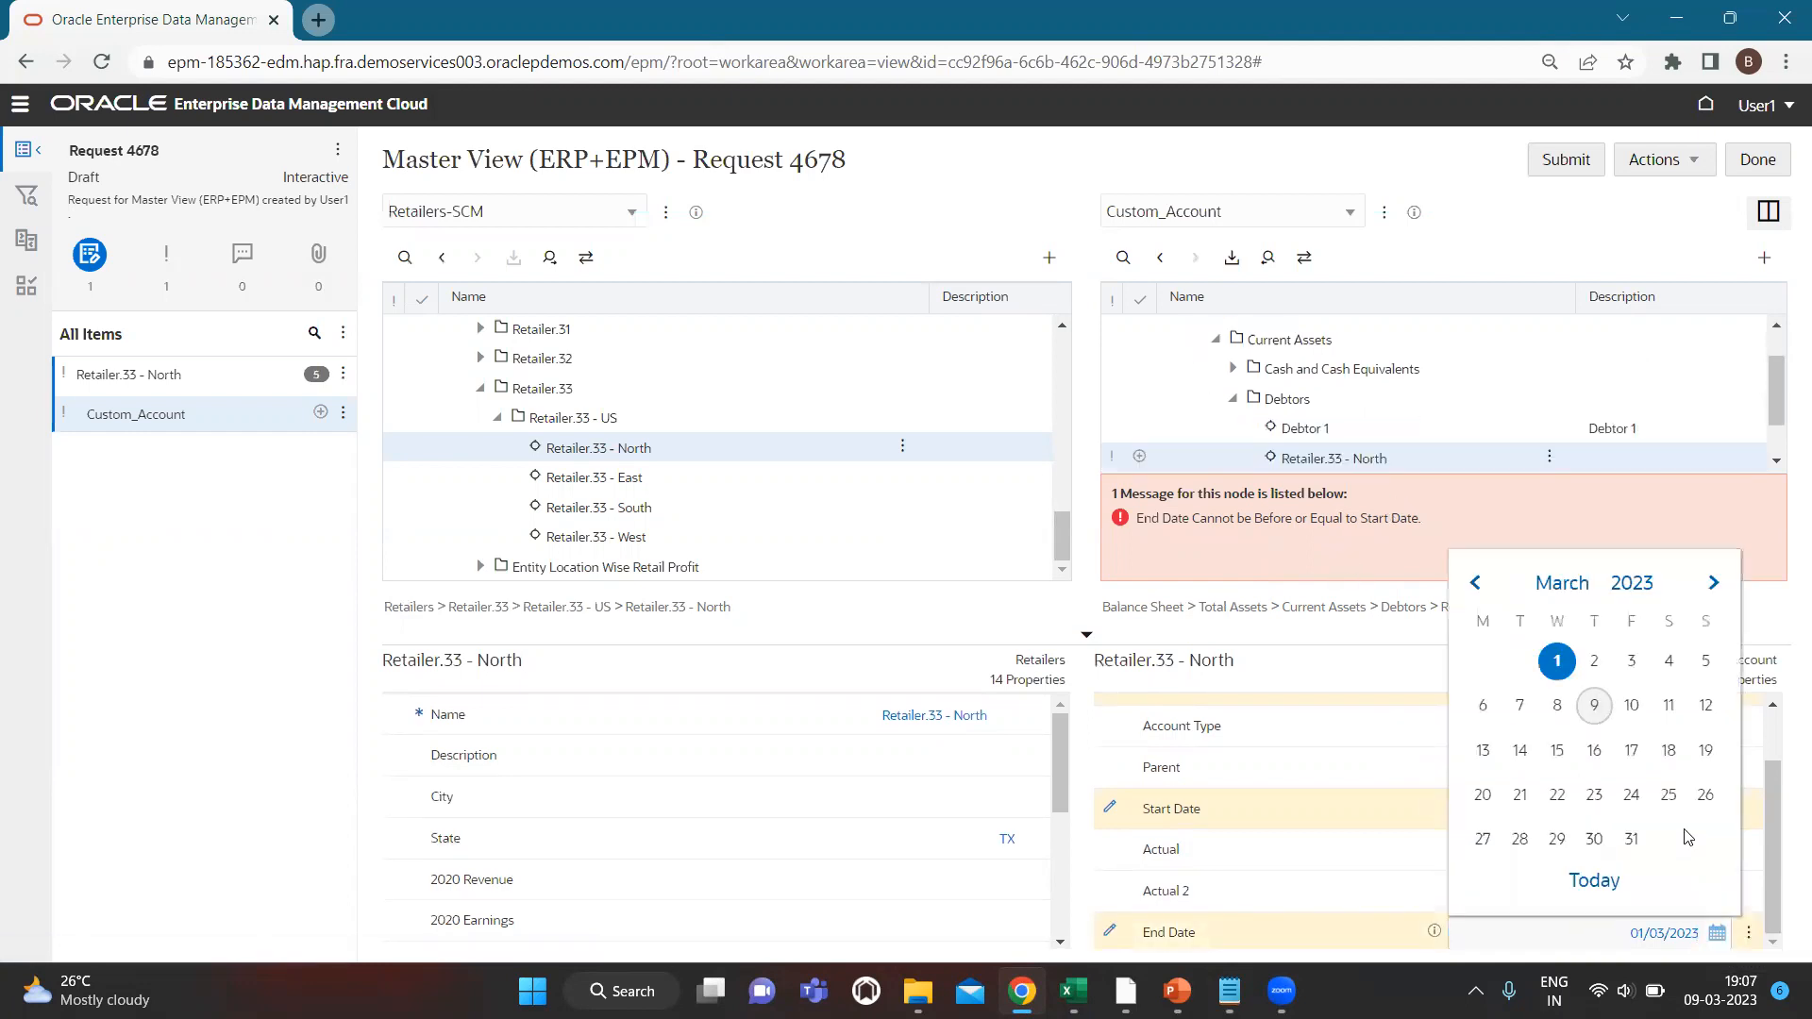
left_click(1594, 663)
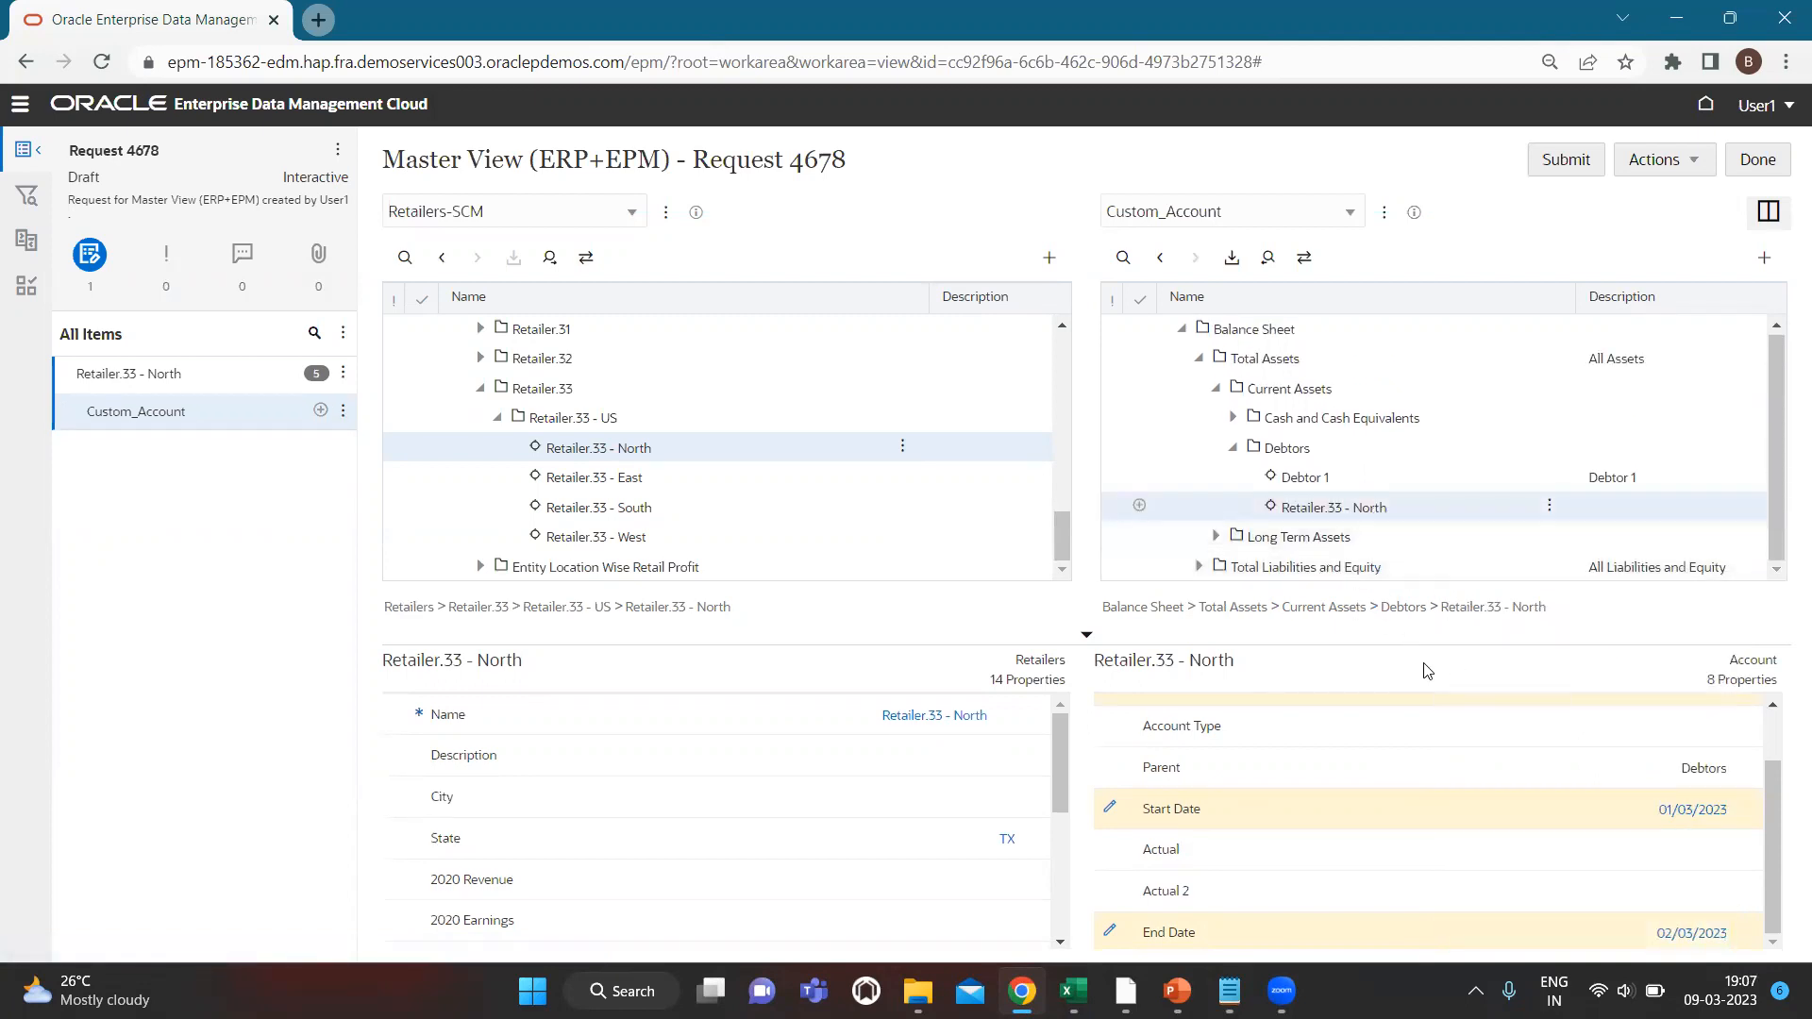
Test the validation on the added Retailer.33 - North account node with an End Date of 28/02/2023.
left_click(1721, 933)
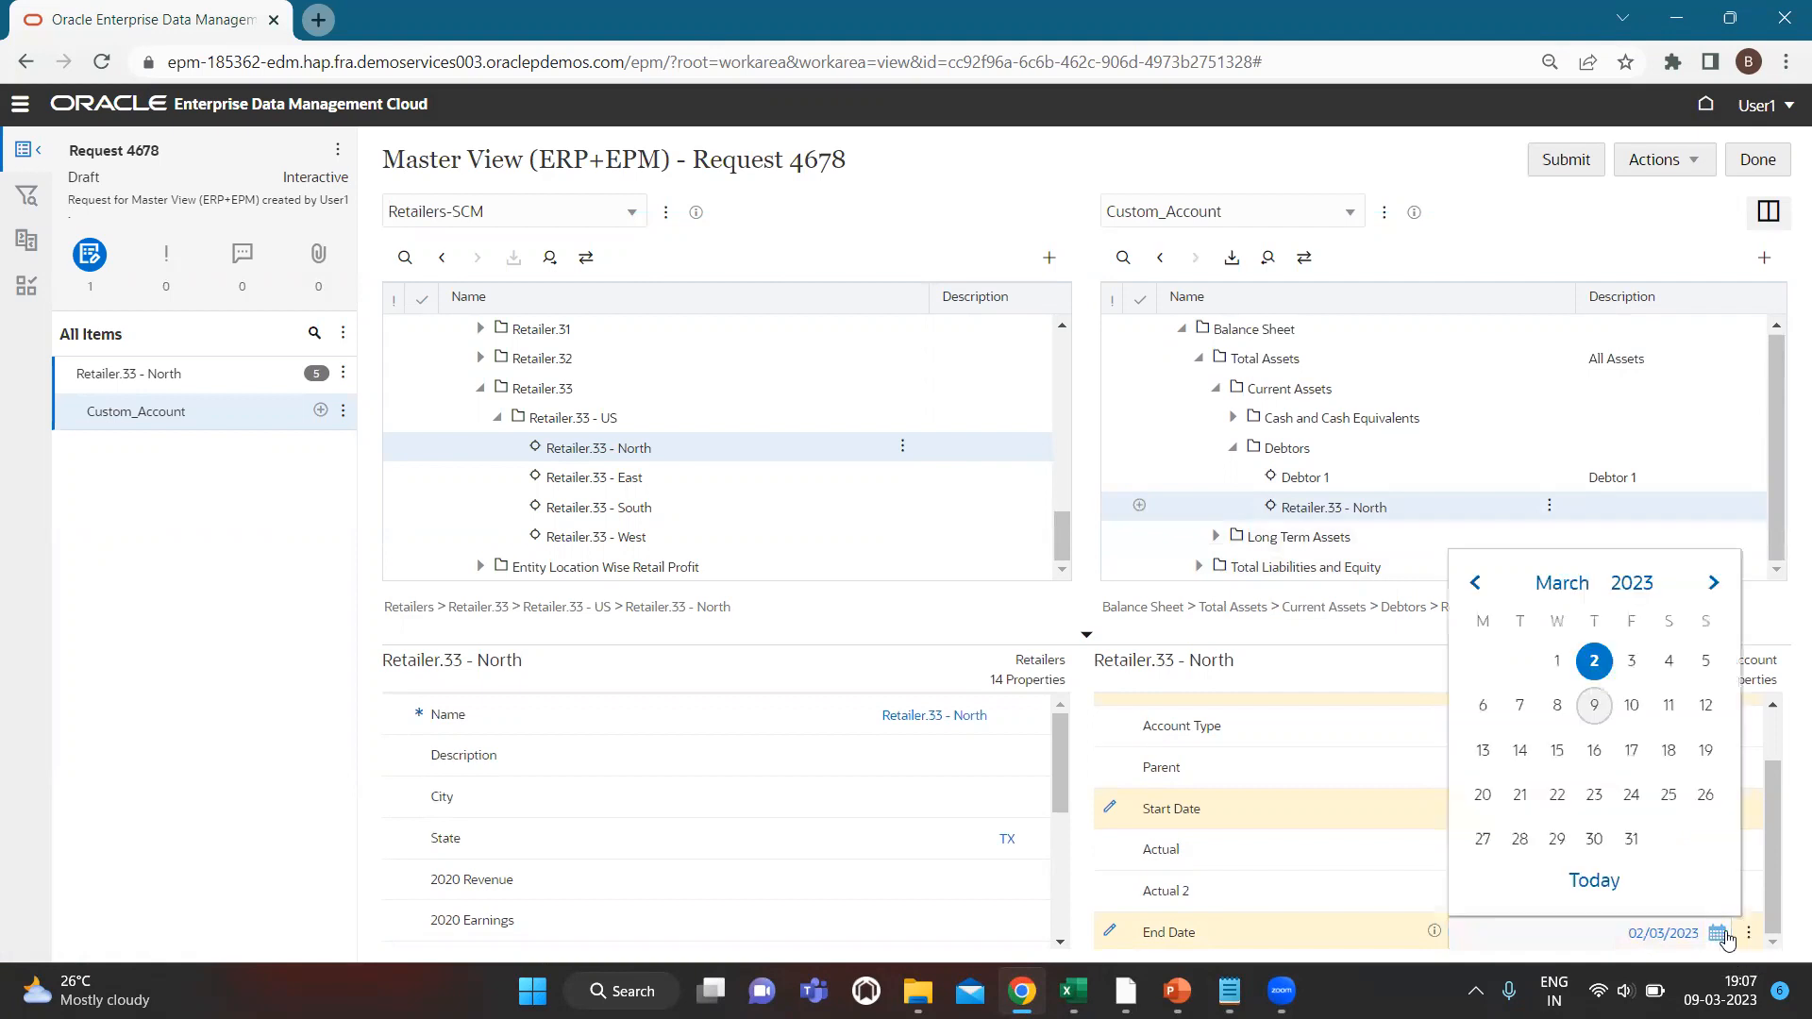
left_click(1475, 589)
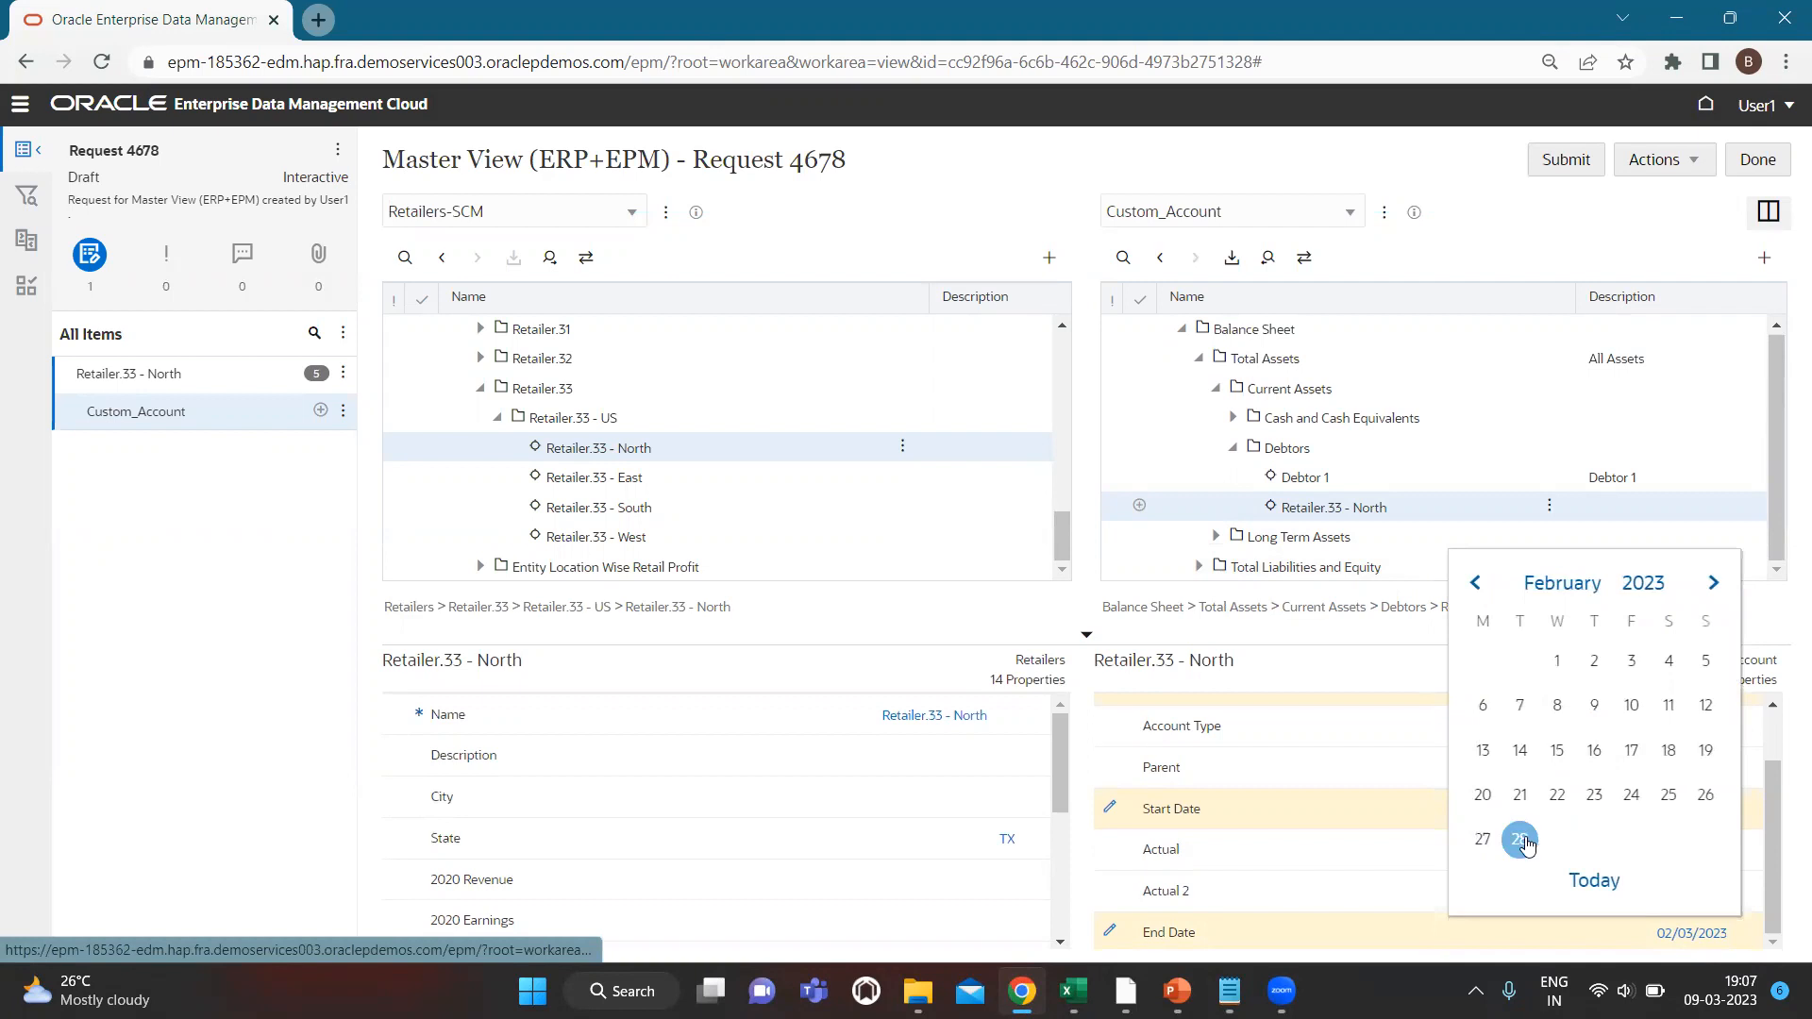
left_click(1521, 839)
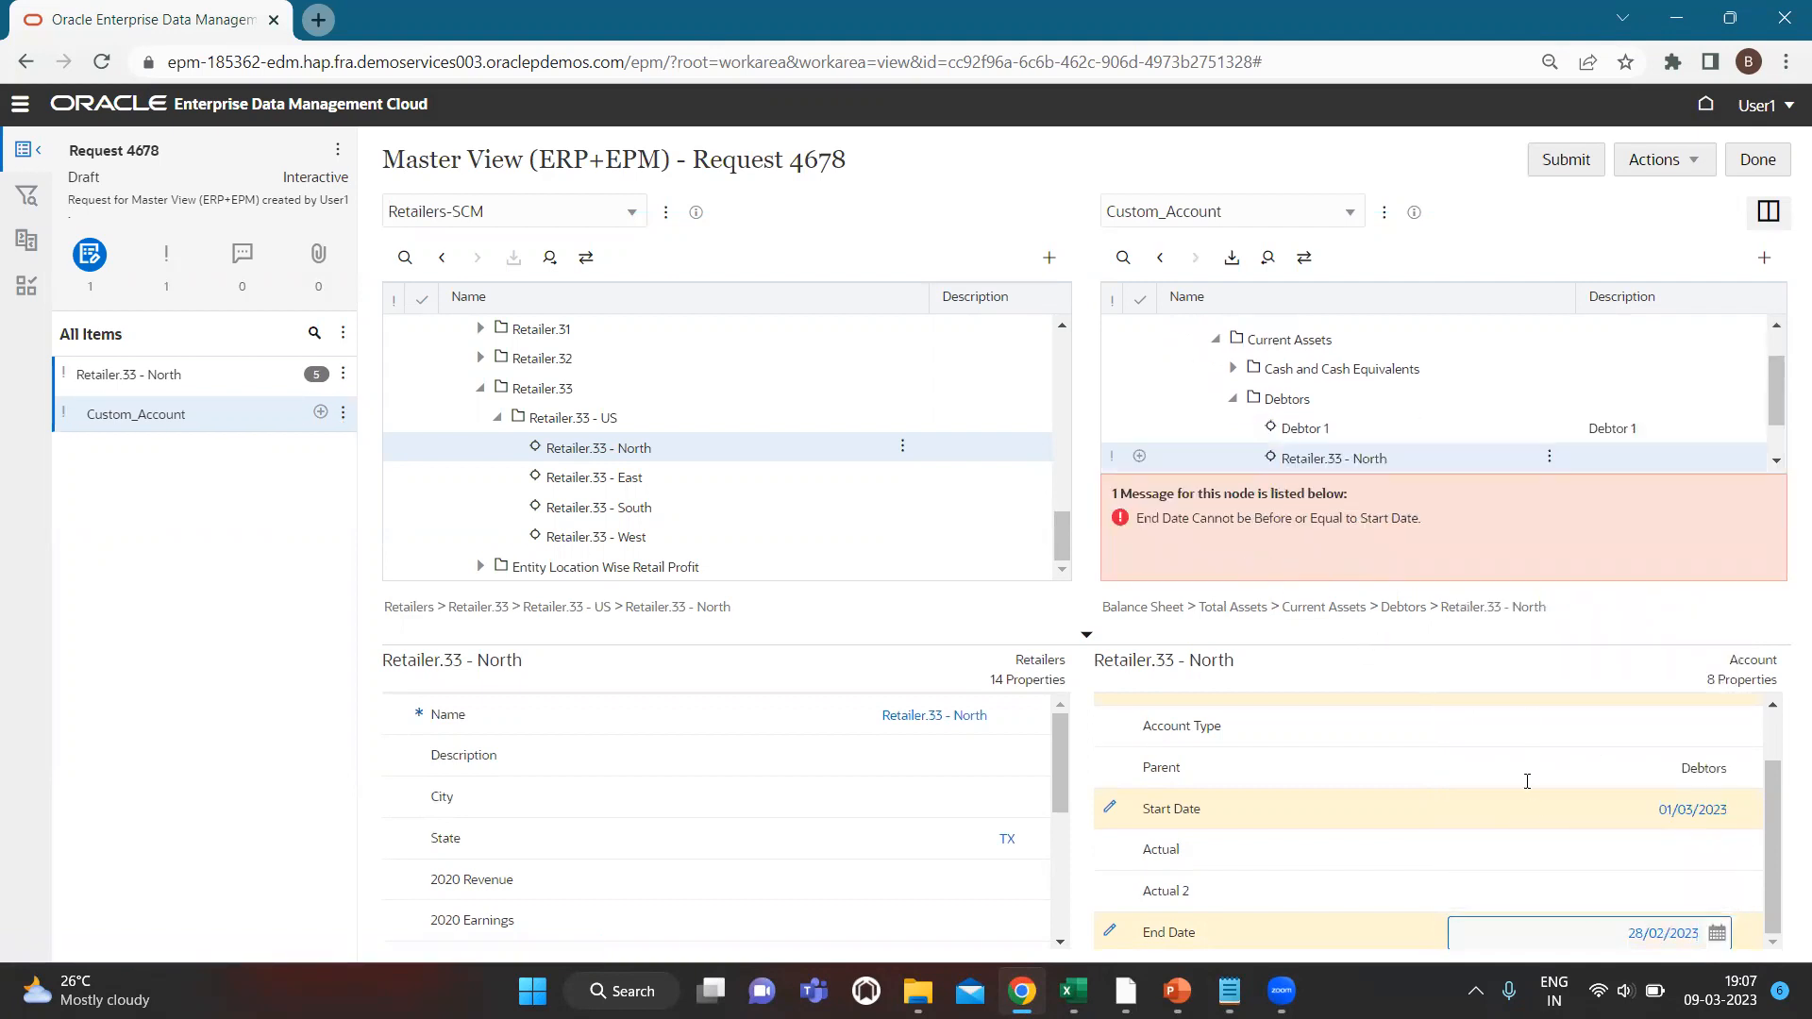
Set the End Date of Retailer.33 - North in Custom_Account to 09/03/2023 and submit the request.
left_click(1717, 932)
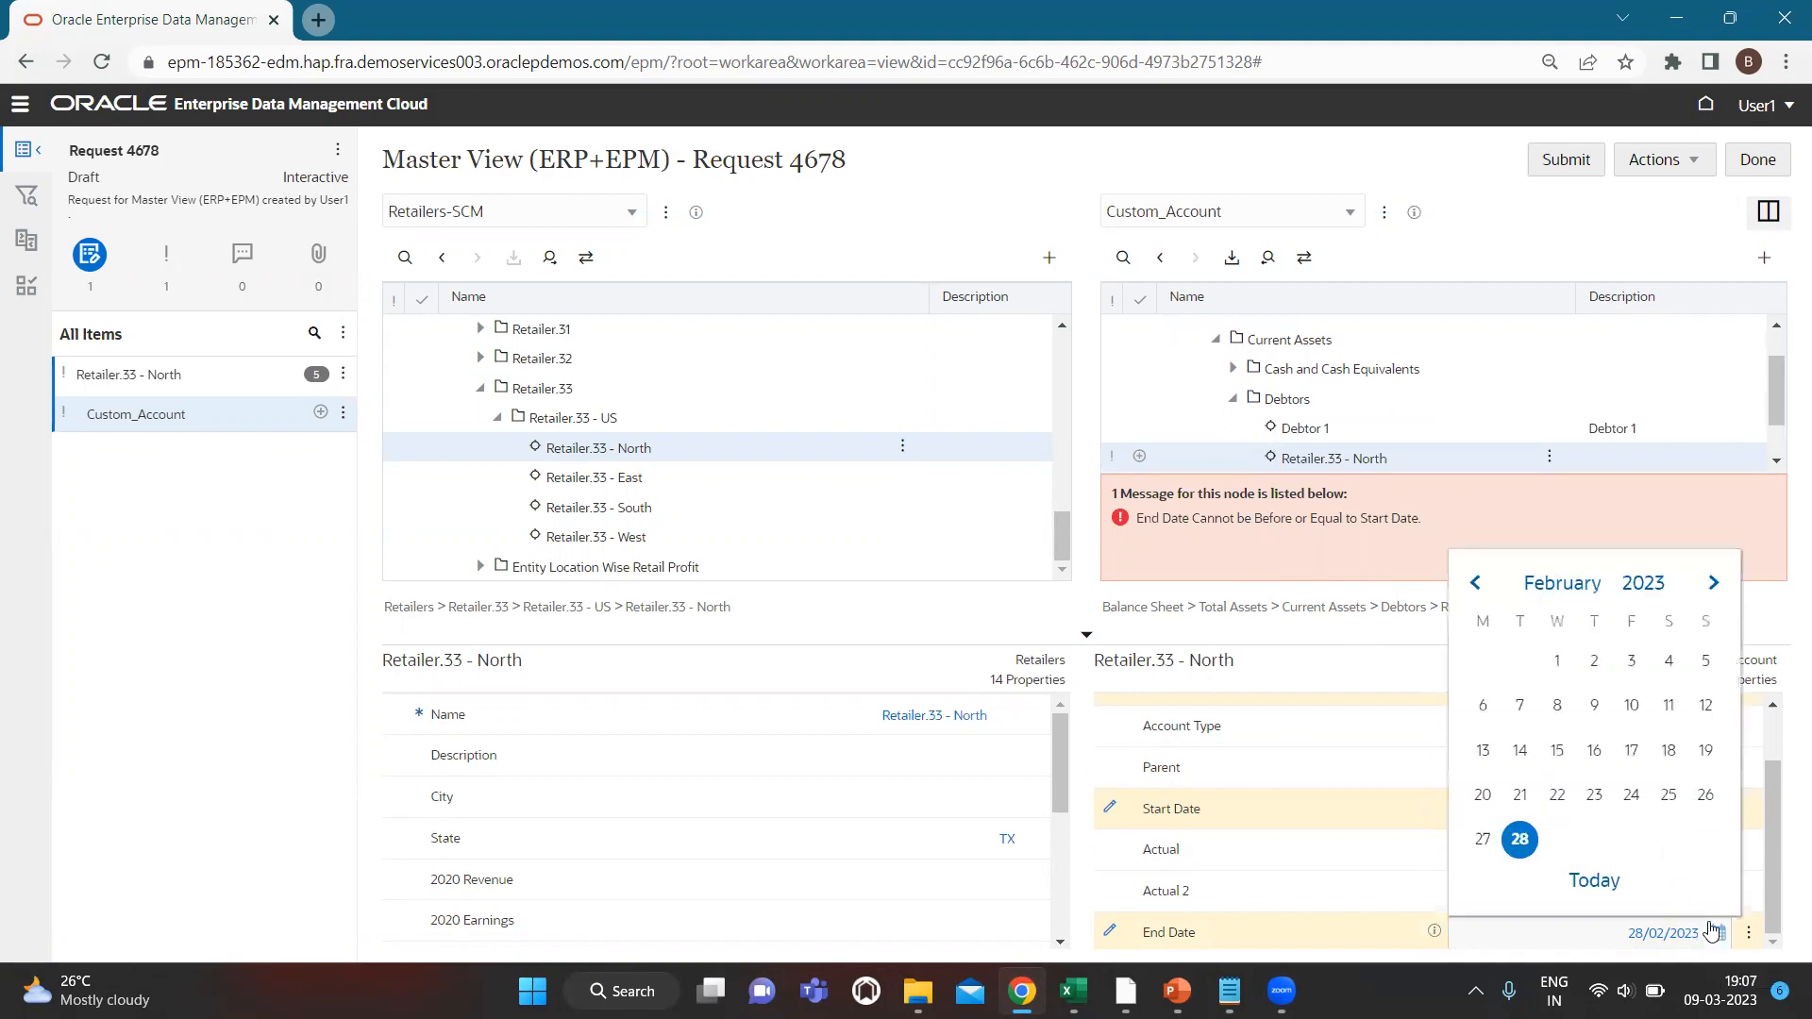
left_click(1714, 583)
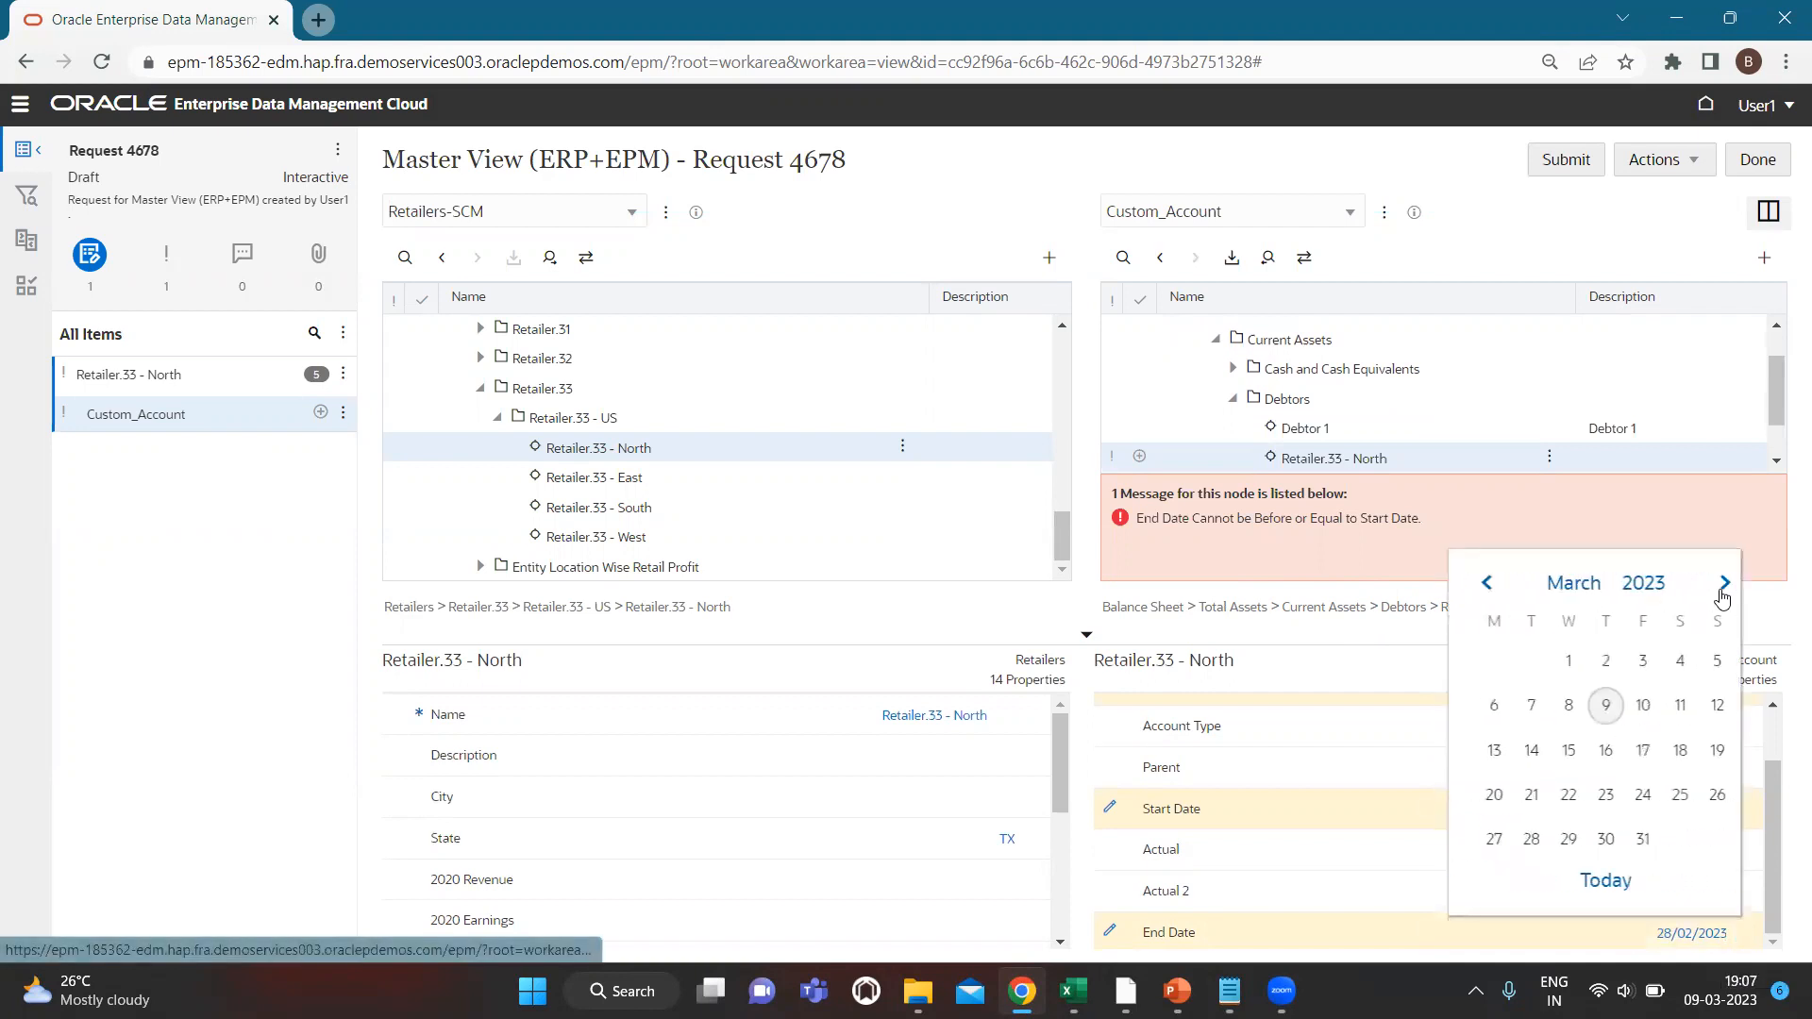
left_click(1605, 705)
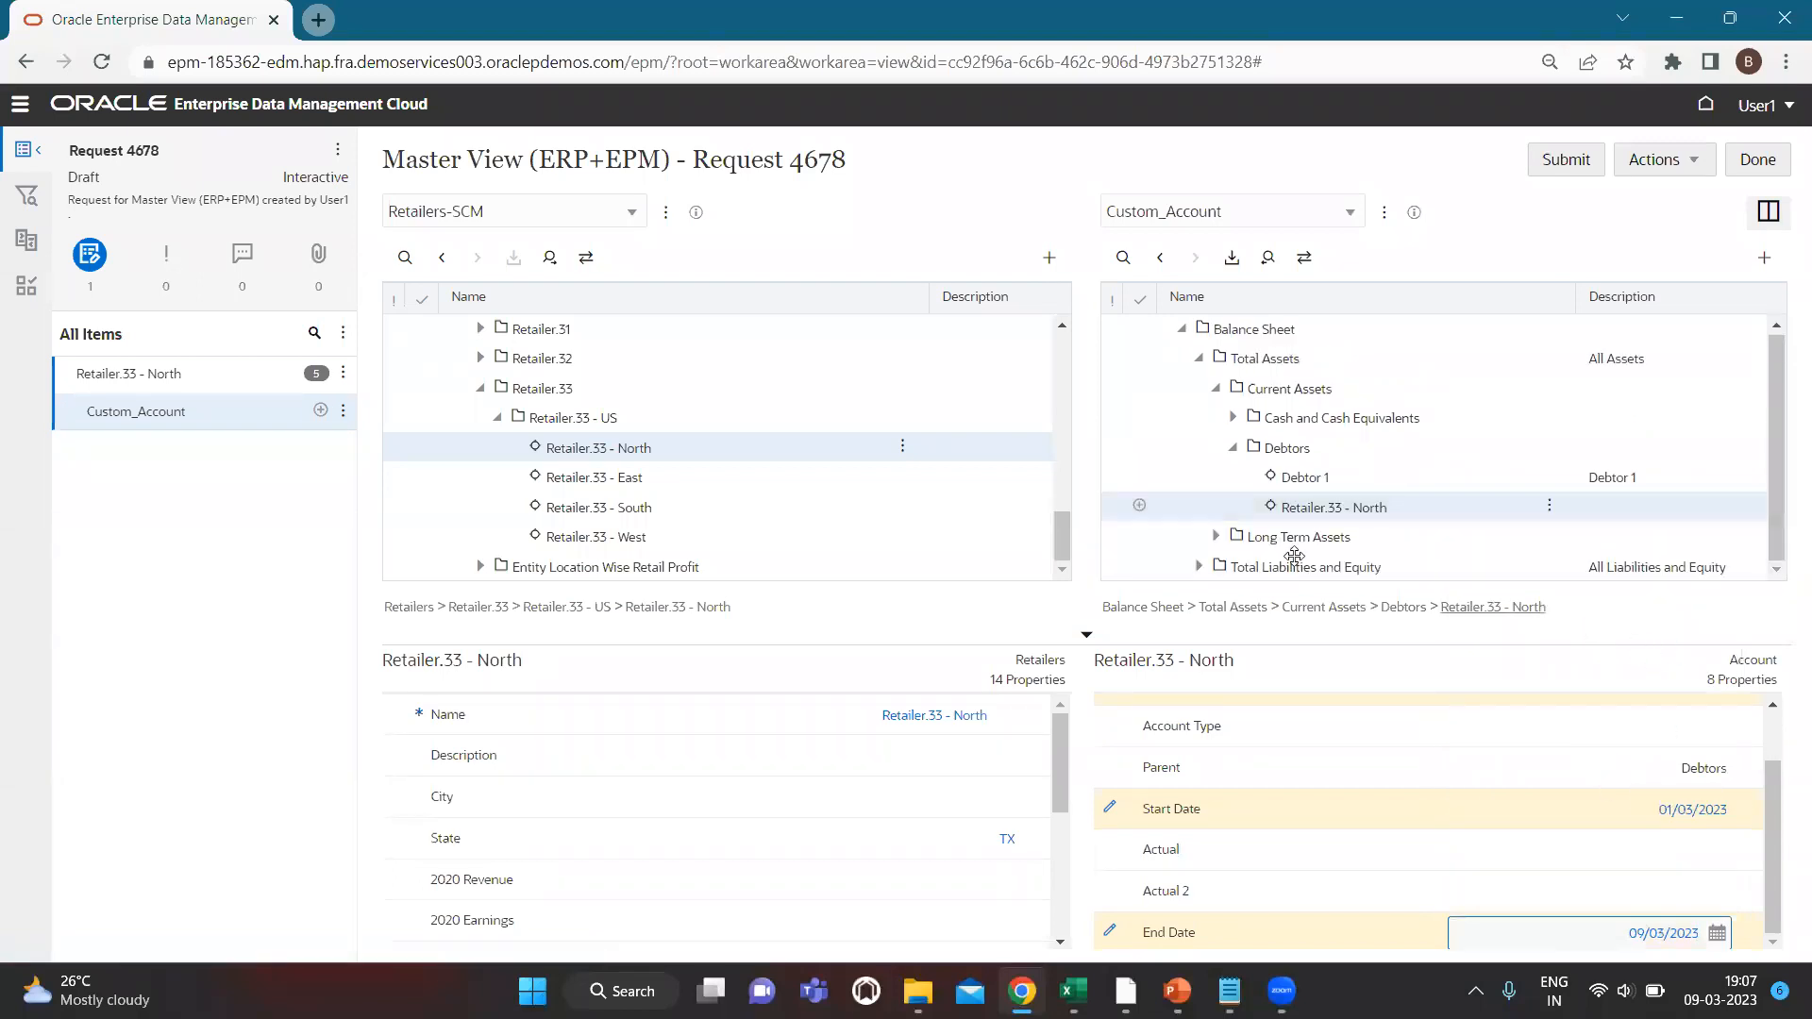
left_click(1565, 162)
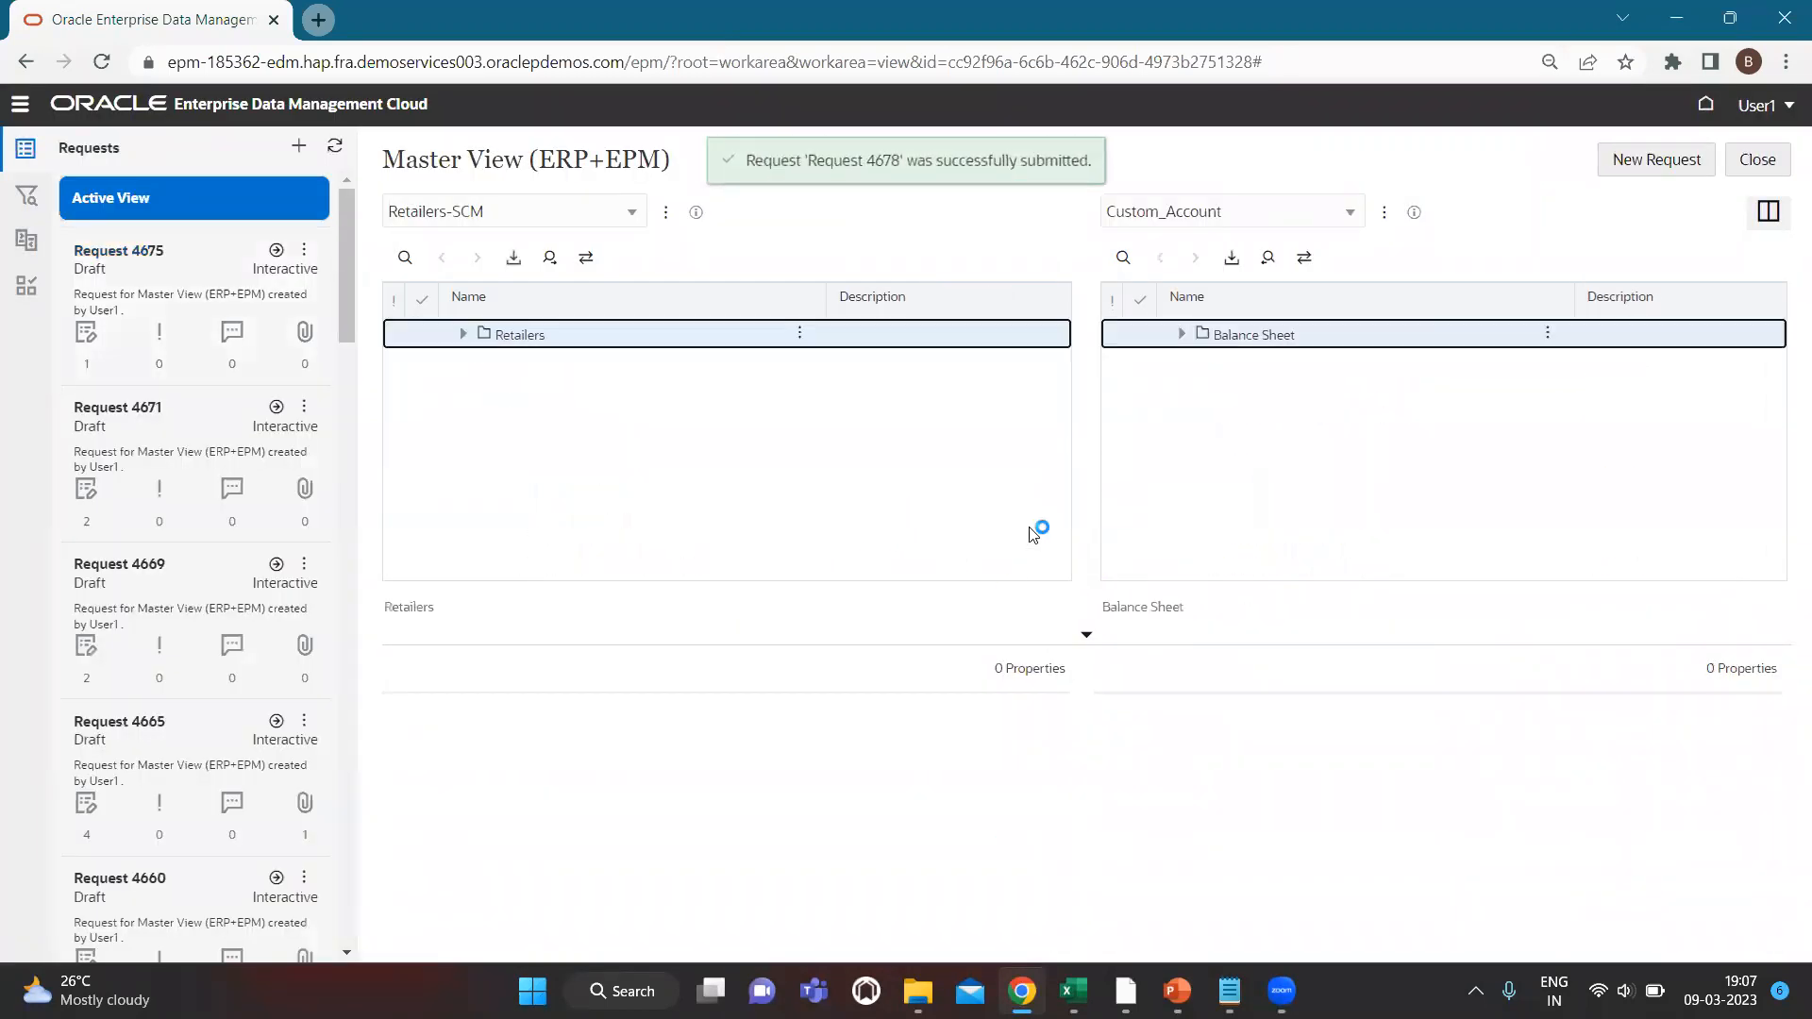
left_click(463, 336)
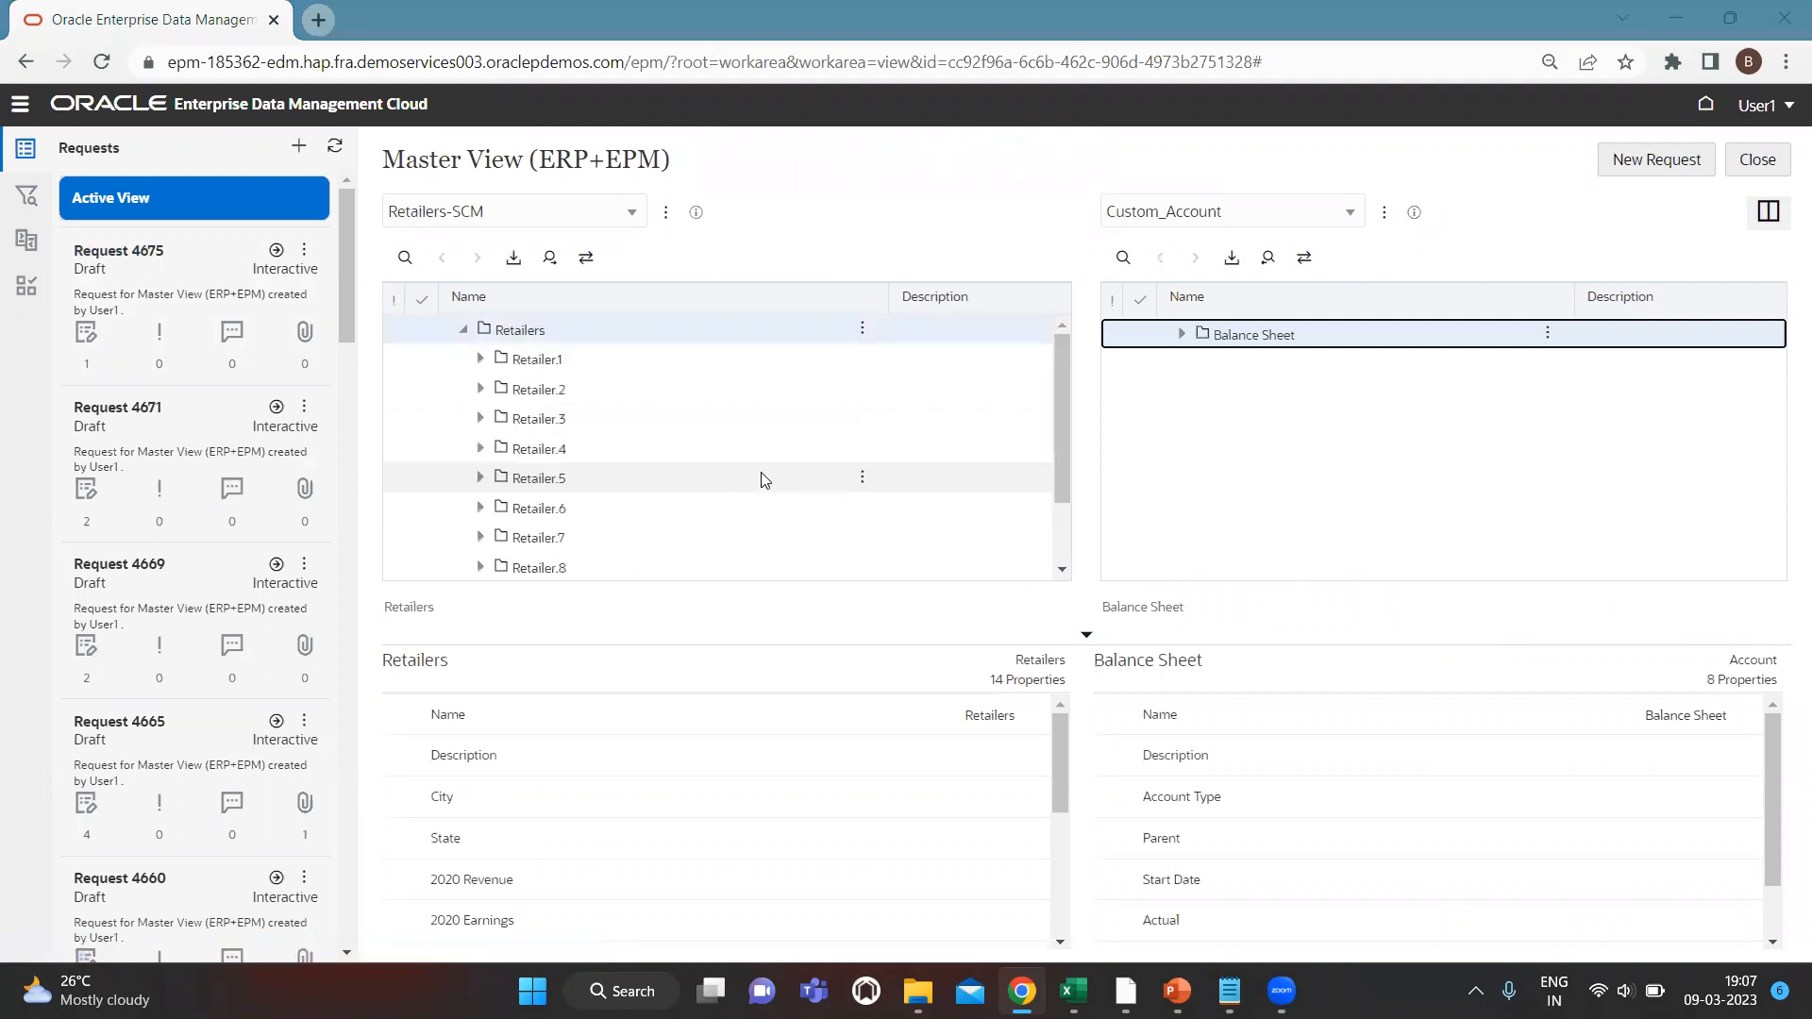
Switch to the Notepad notes and review the date conditions of Case 1 and Case 2.
key("alt+Tab")
scroll(408, 575, "down", 3)
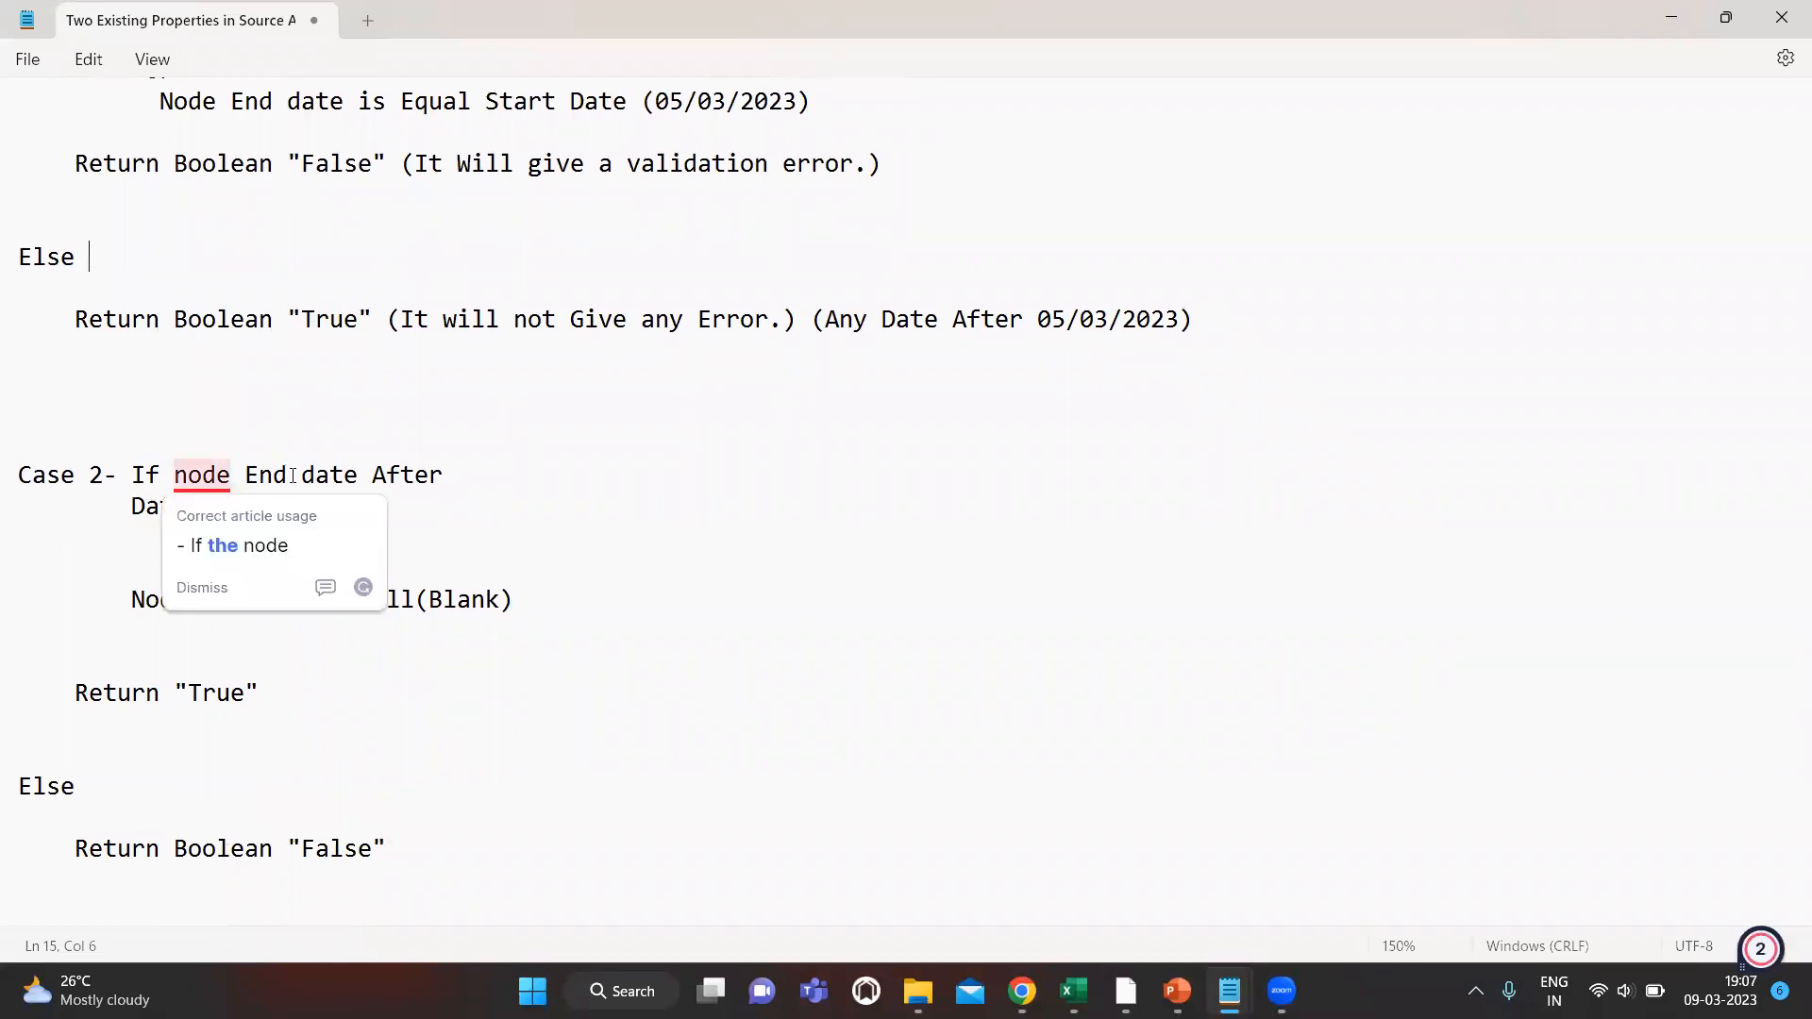
mouse_move(202, 481)
left_click(695, 376)
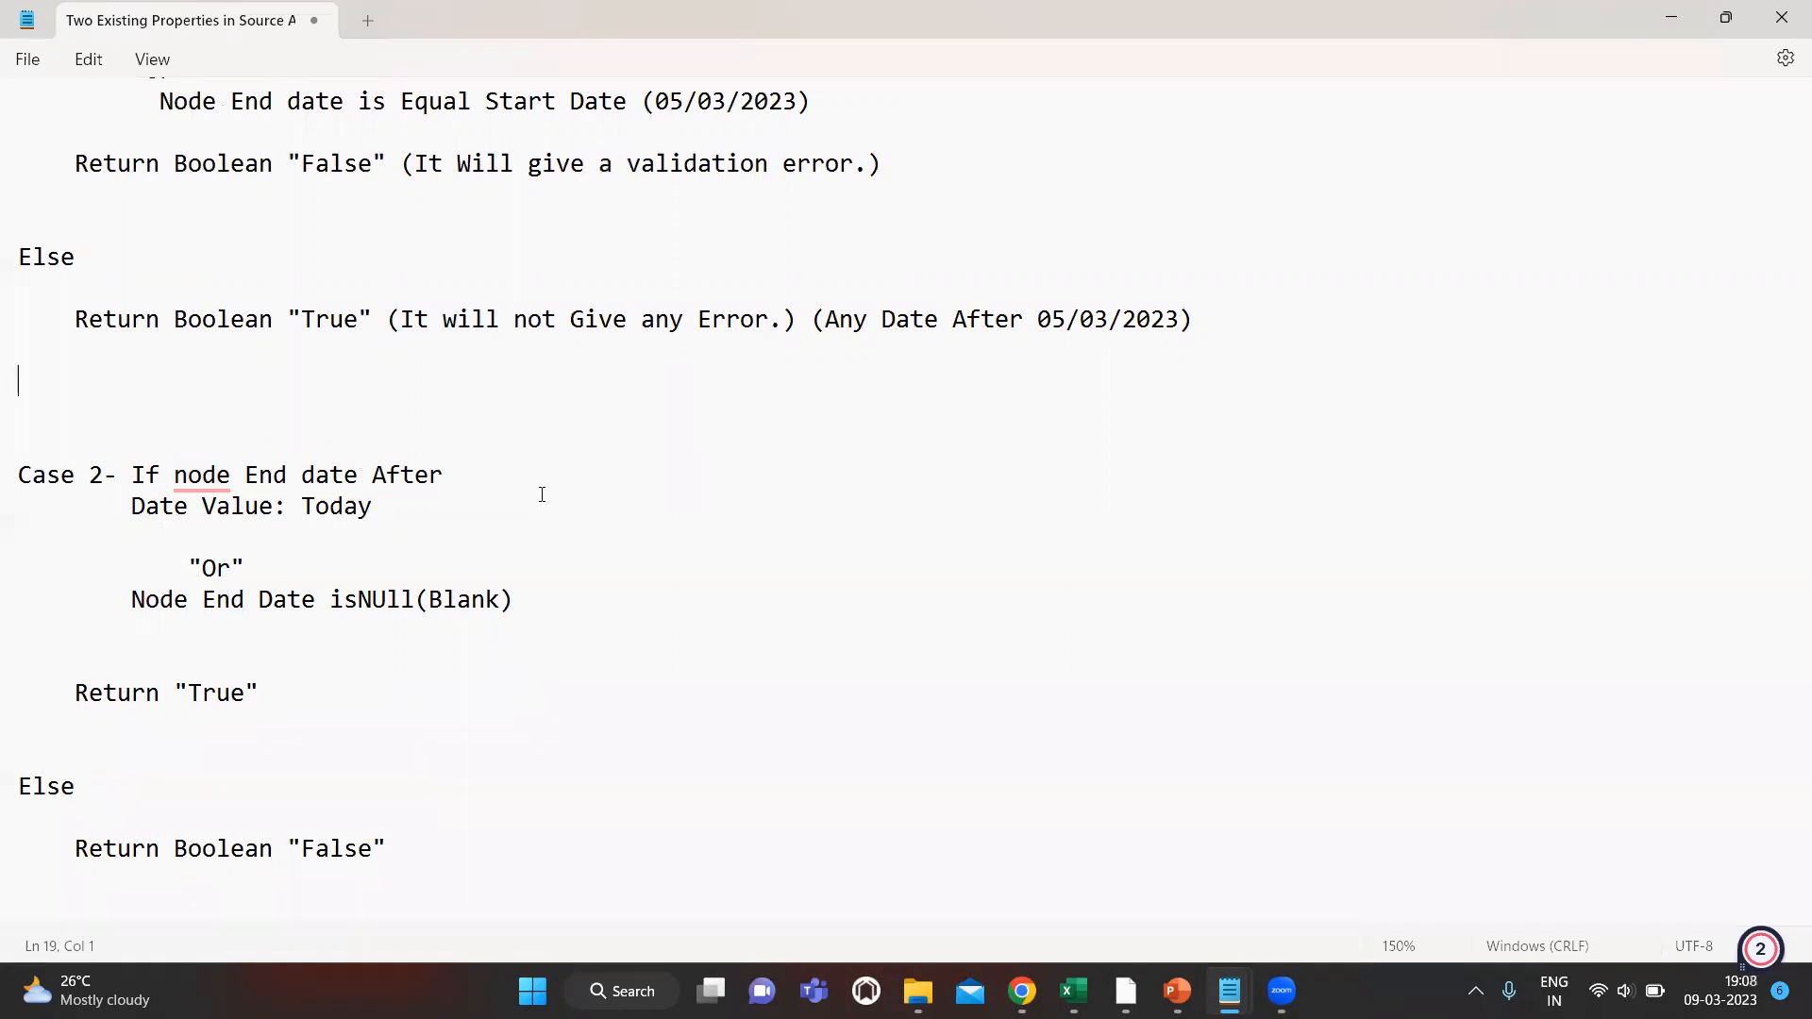
scroll(546, 439, "up", 3)
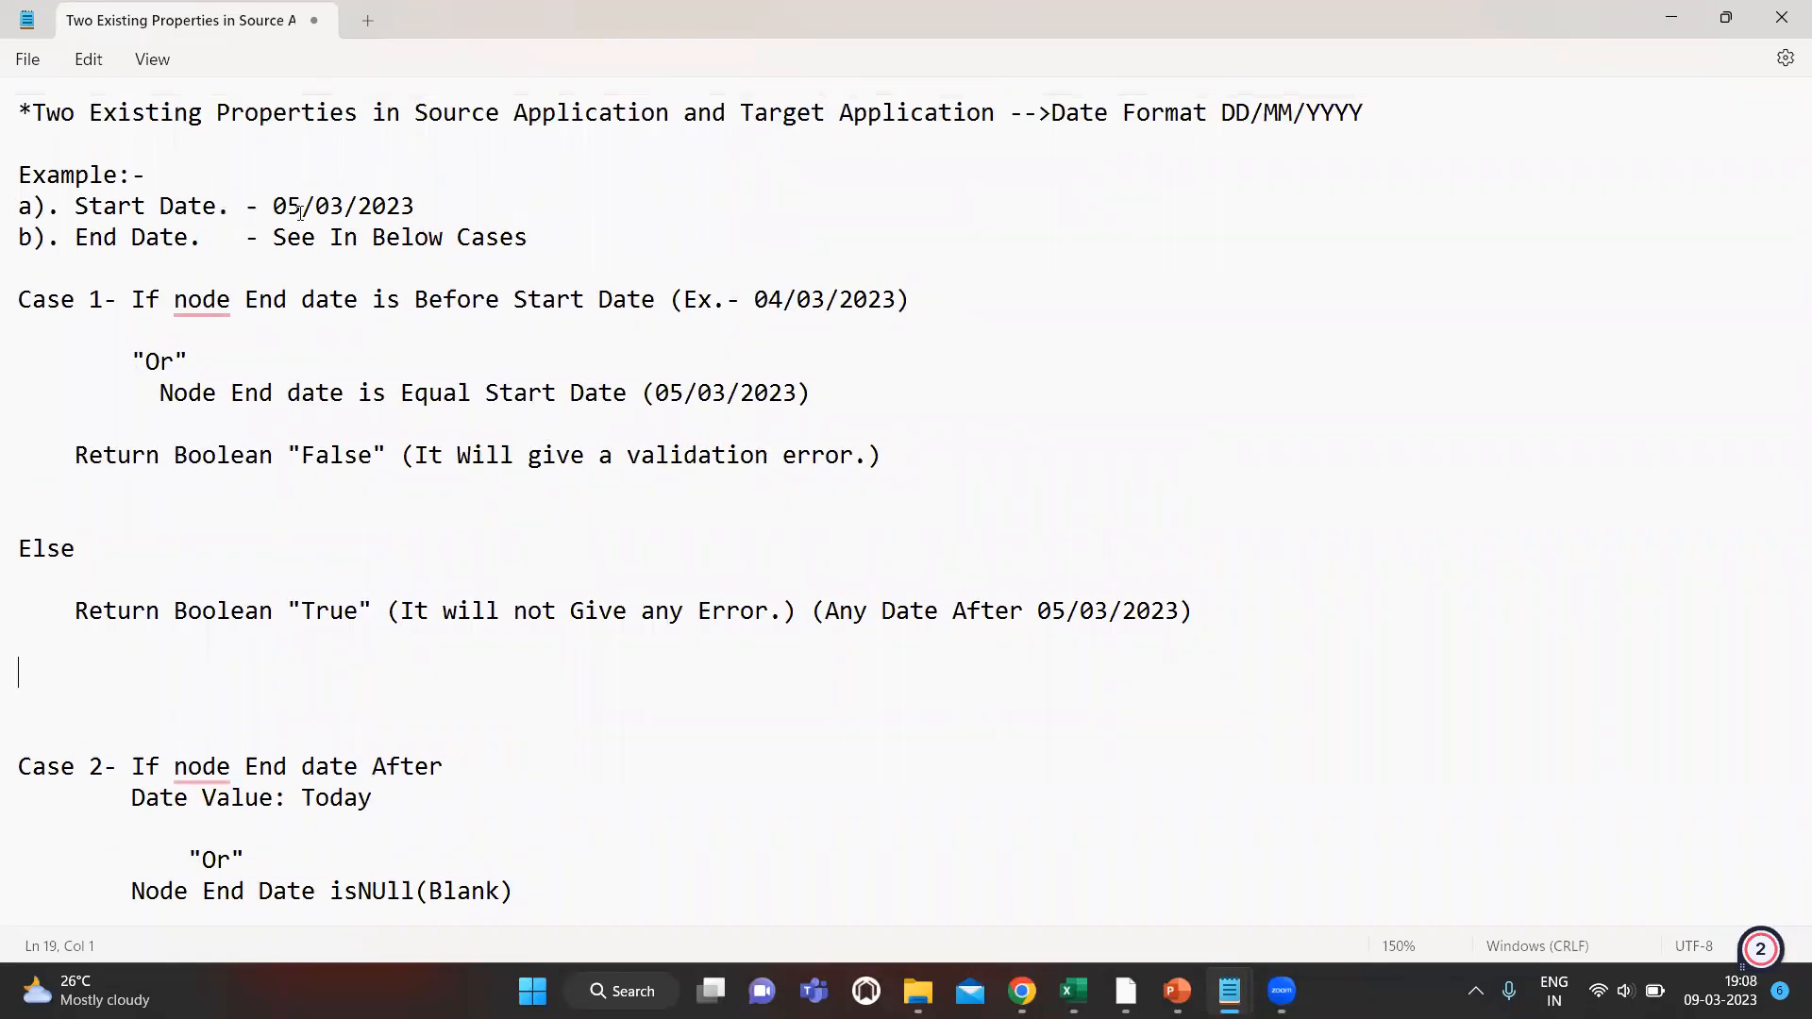
scroll(465, 716, "down", 3)
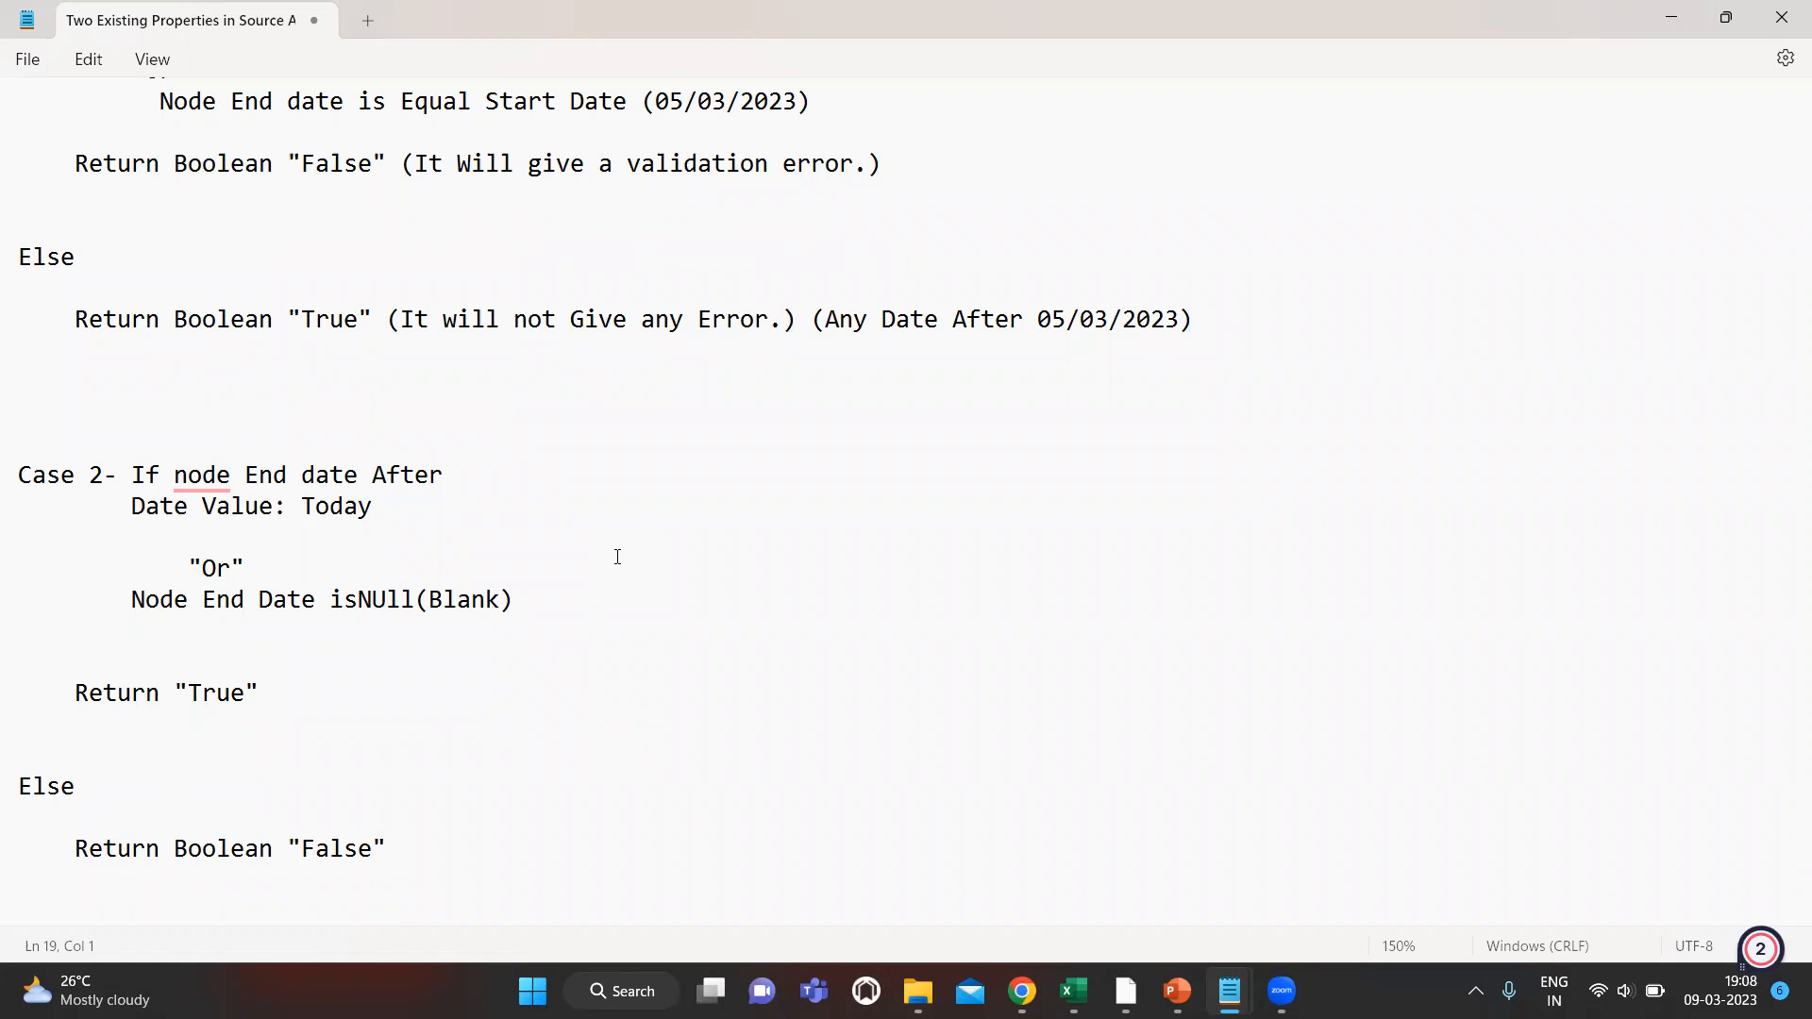
Copy the word Boolean from Case 2's Else line into its Return "True" line.
left_click(173, 693)
left_click_drag(175, 847, 273, 846)
key("ctrl+c")
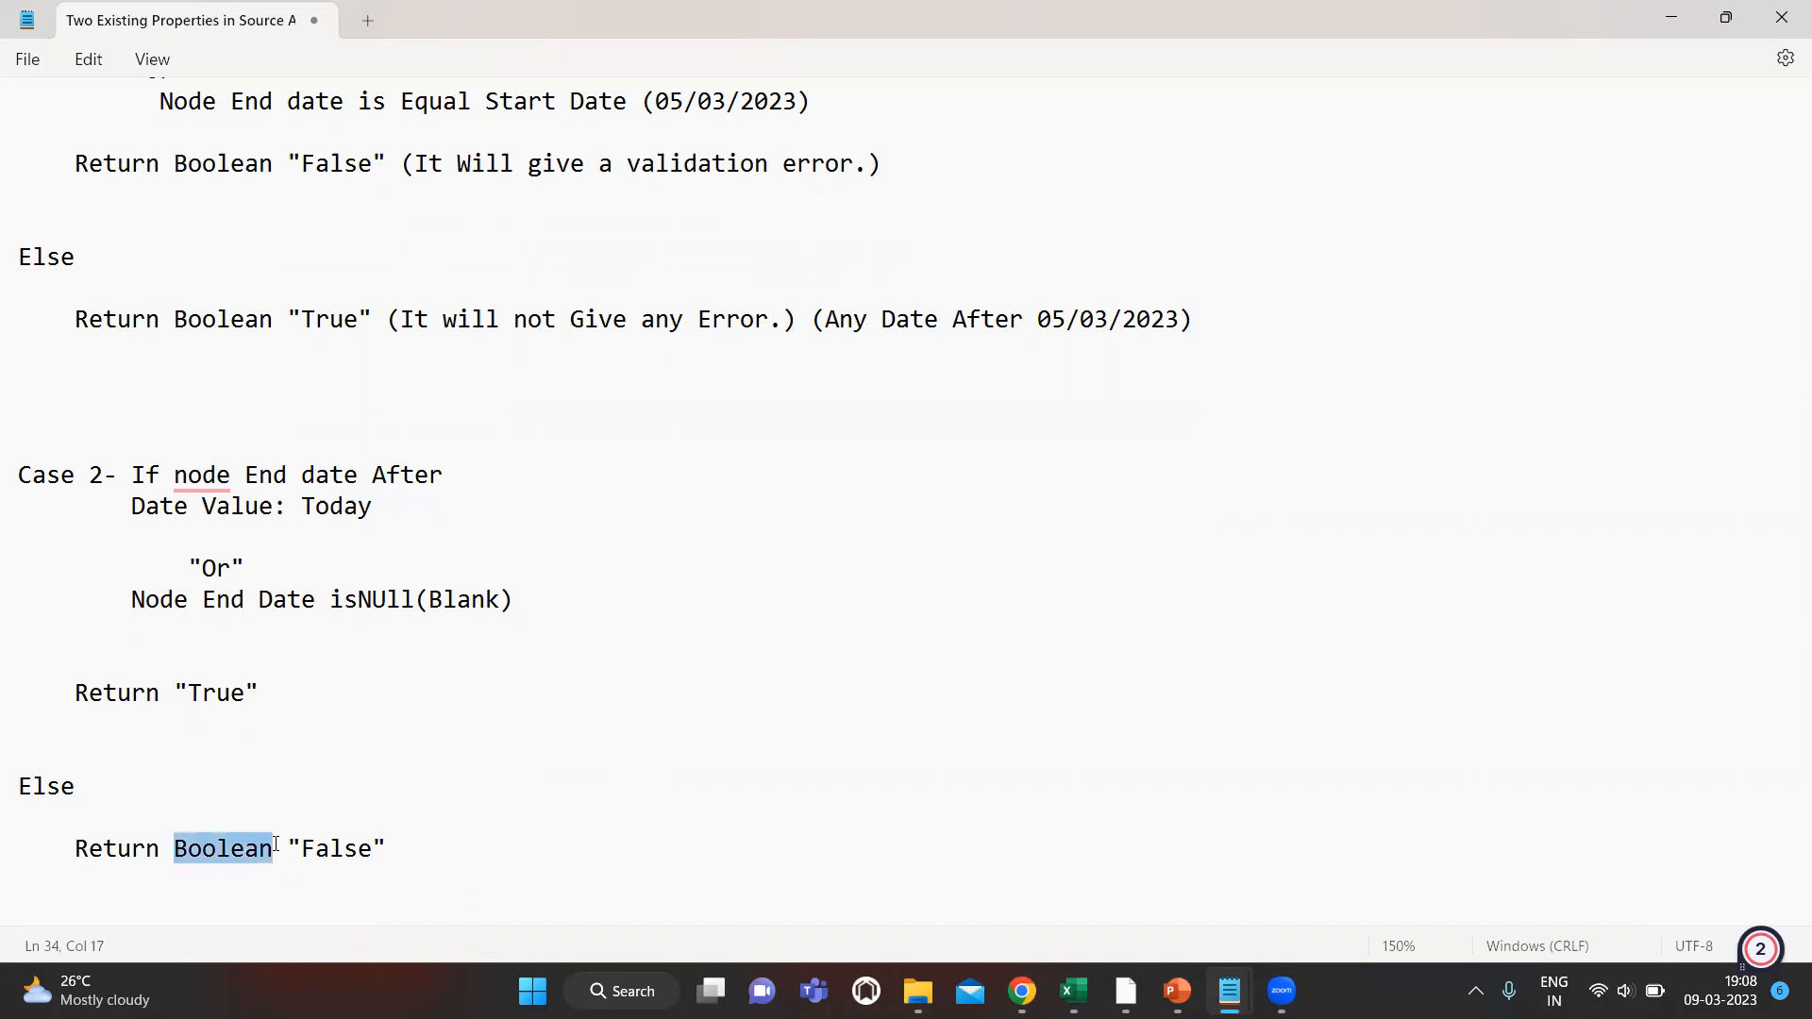
key("Home")
key("Up")
key("Up")
key("Up")
key("Up")
key("Up")
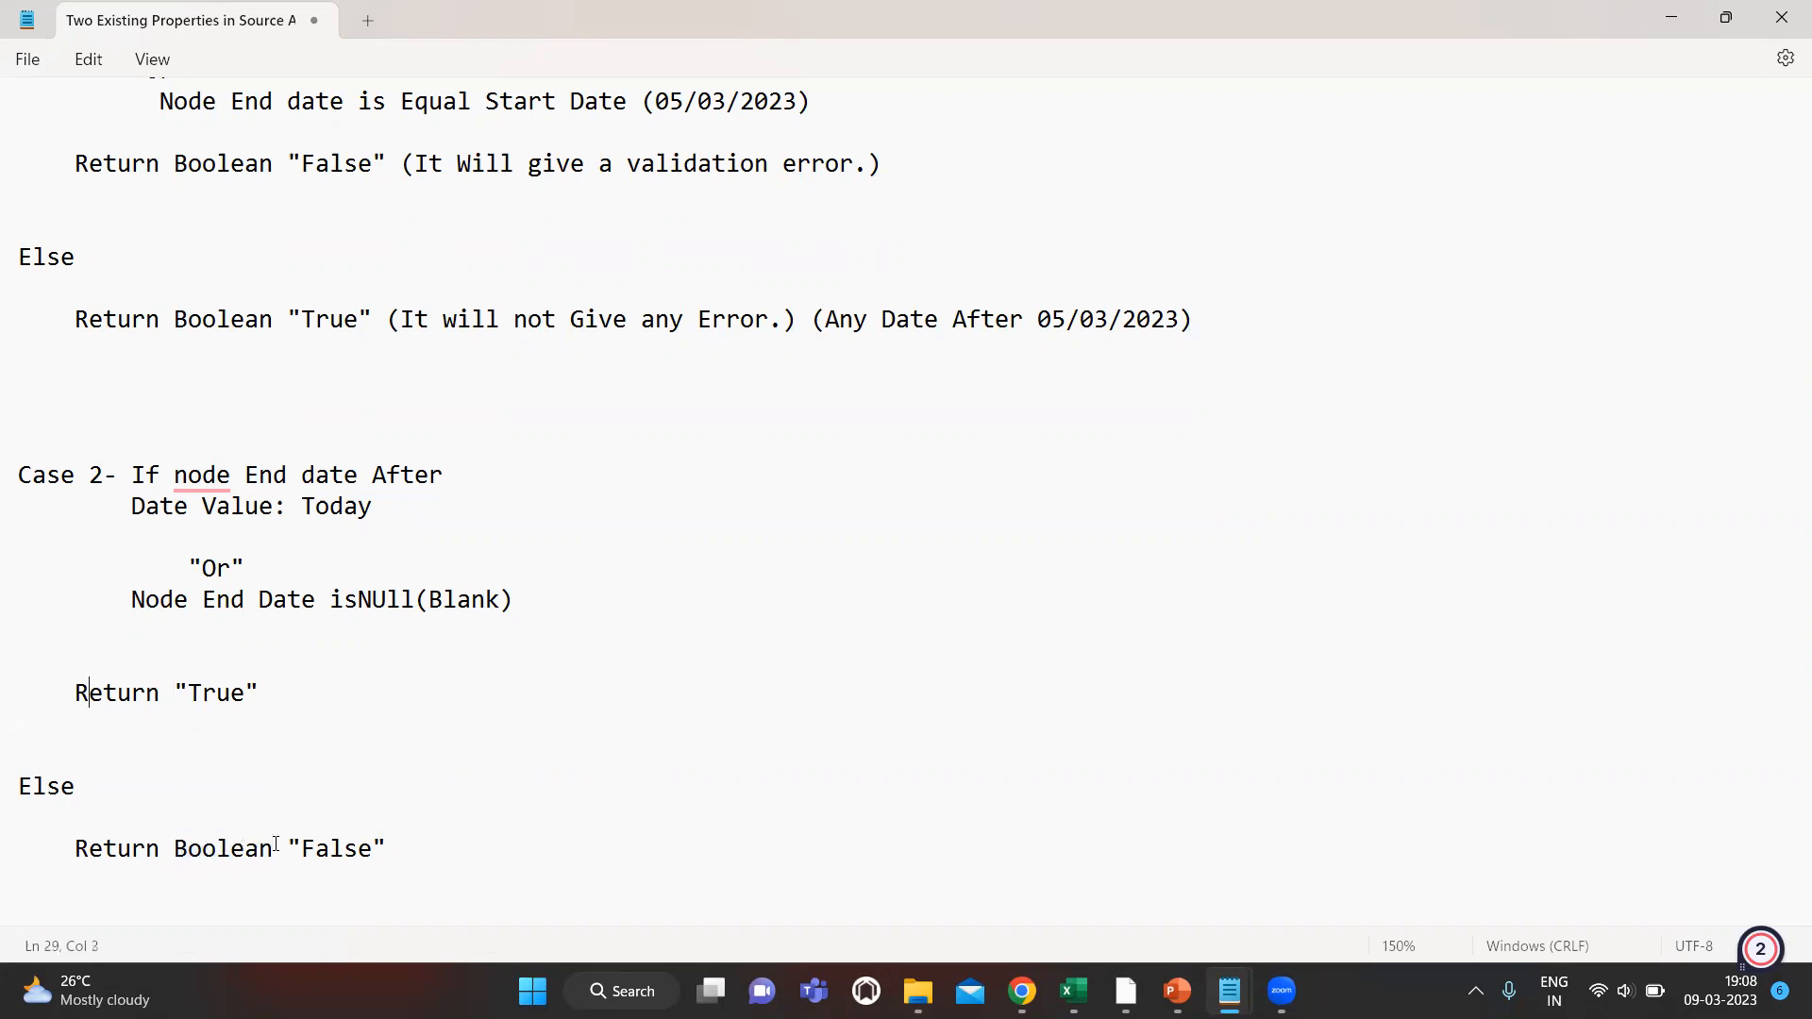
key("ctrl+v")
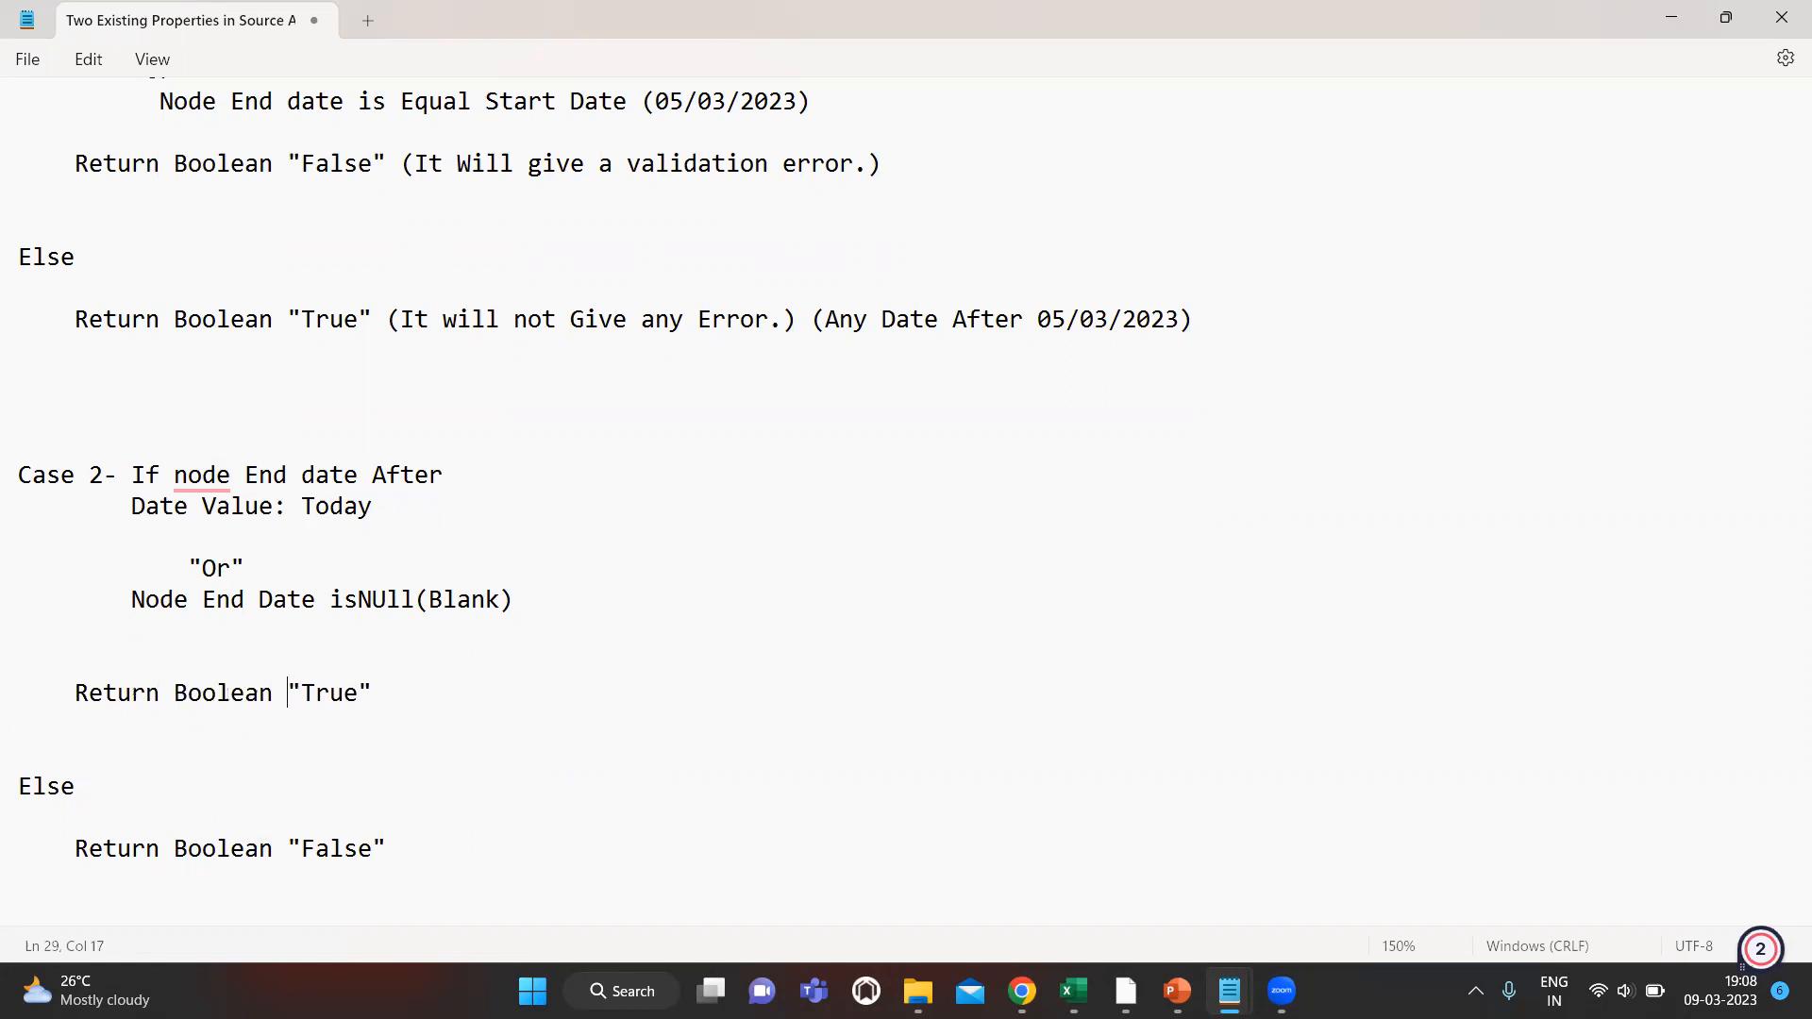
Add the remark "(Don't Get any Error)" after Return Boolean "True" in Case 2.
left_click(415, 671)
left_click(409, 693)
type("(Dont GEt")
key("BackSpace")
key("BackSpace")
type("et any ")
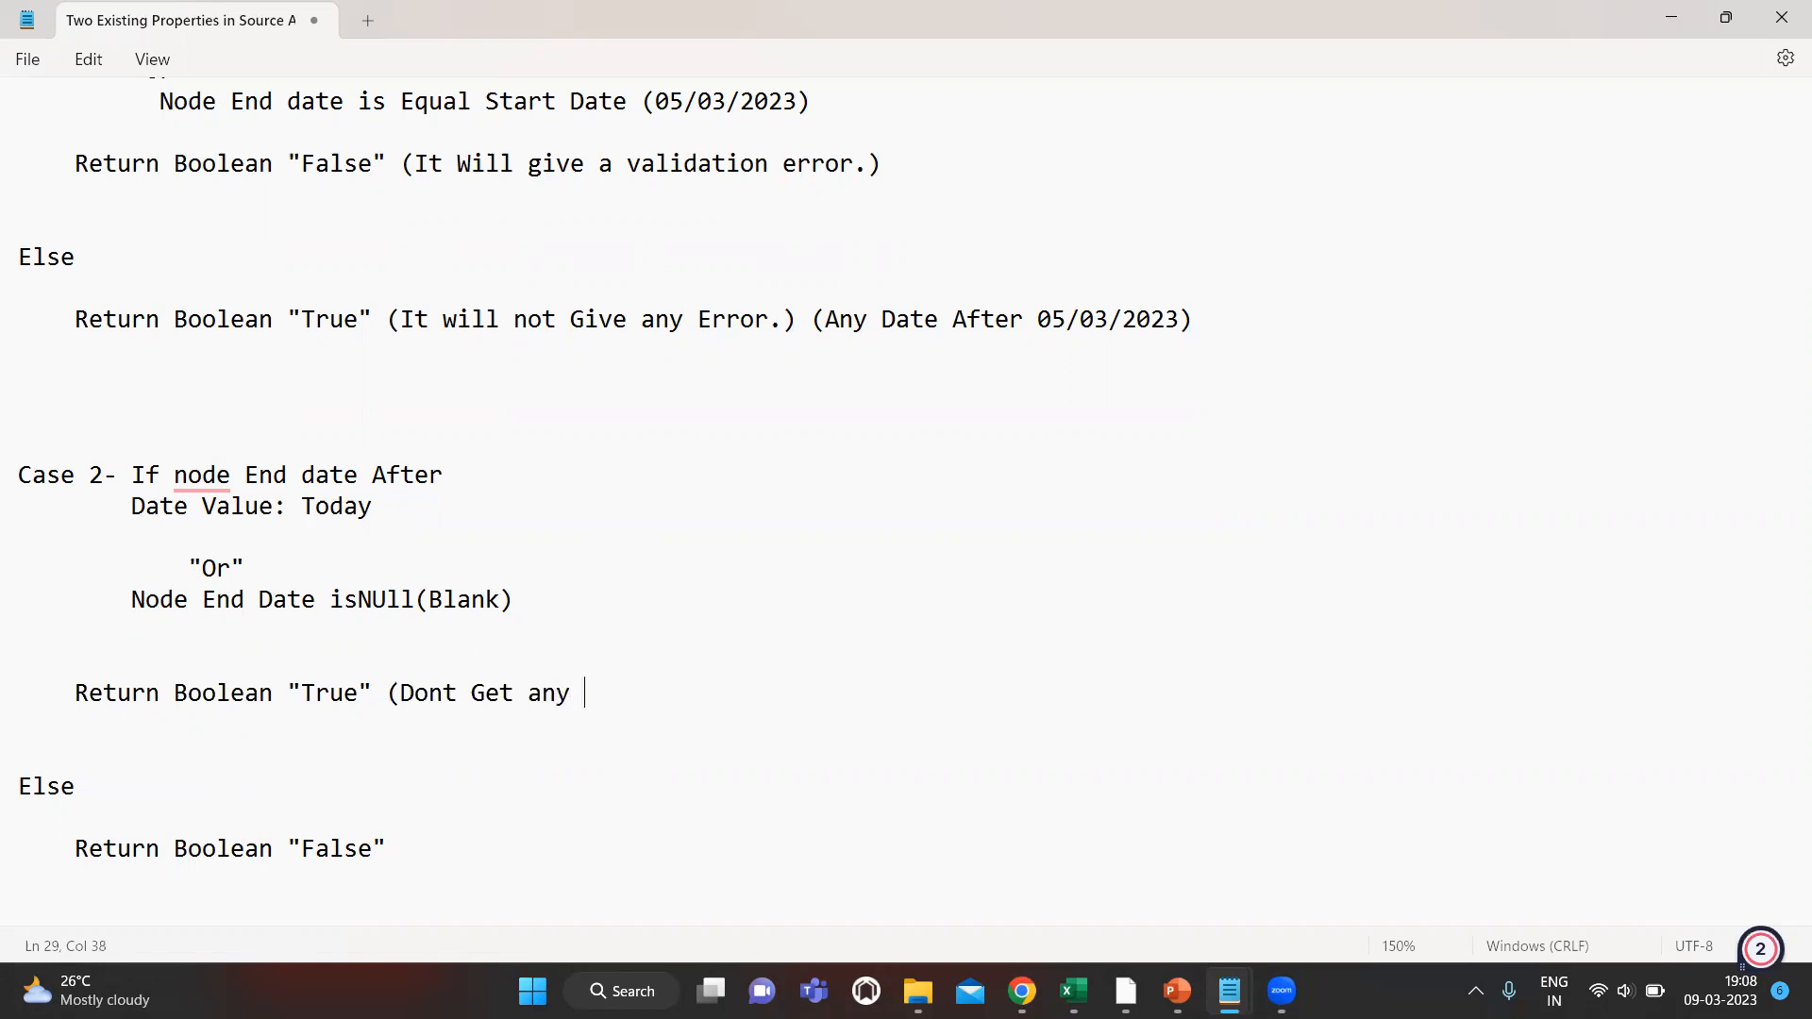
type("Error)")
key("Left")
type("'")
Add the remark "(We will Get Validation Error )" after Return Boolean "False" in Case 2's Else branch.
key("Down")
key("Down")
key("Down")
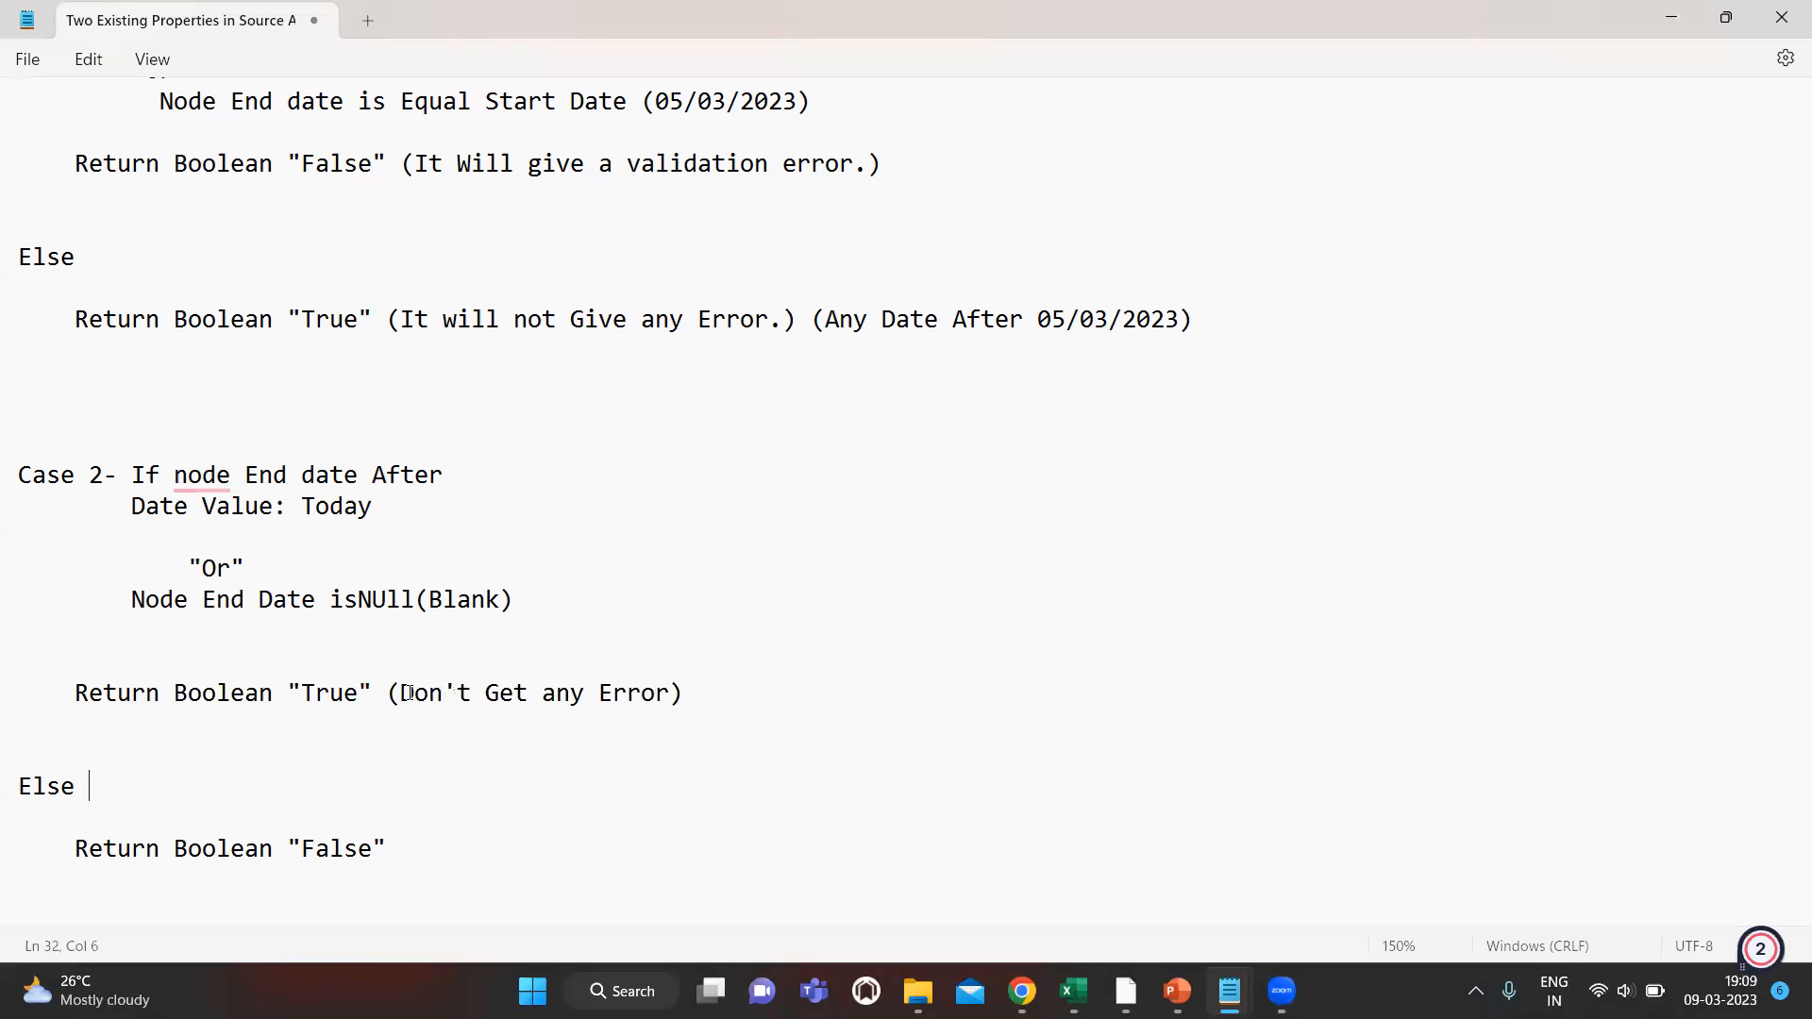
key("Up")
key("Right")
key("Right")
key("Right")
key("Right")
key("Right")
key("Right")
key("Right")
key("Right")
key("Right")
key("Right")
key("Right")
type("We will Get")
key("ctrl+Left")
key("ctrl+Left")
key("ctrl+Left")
type("(")
key("End")
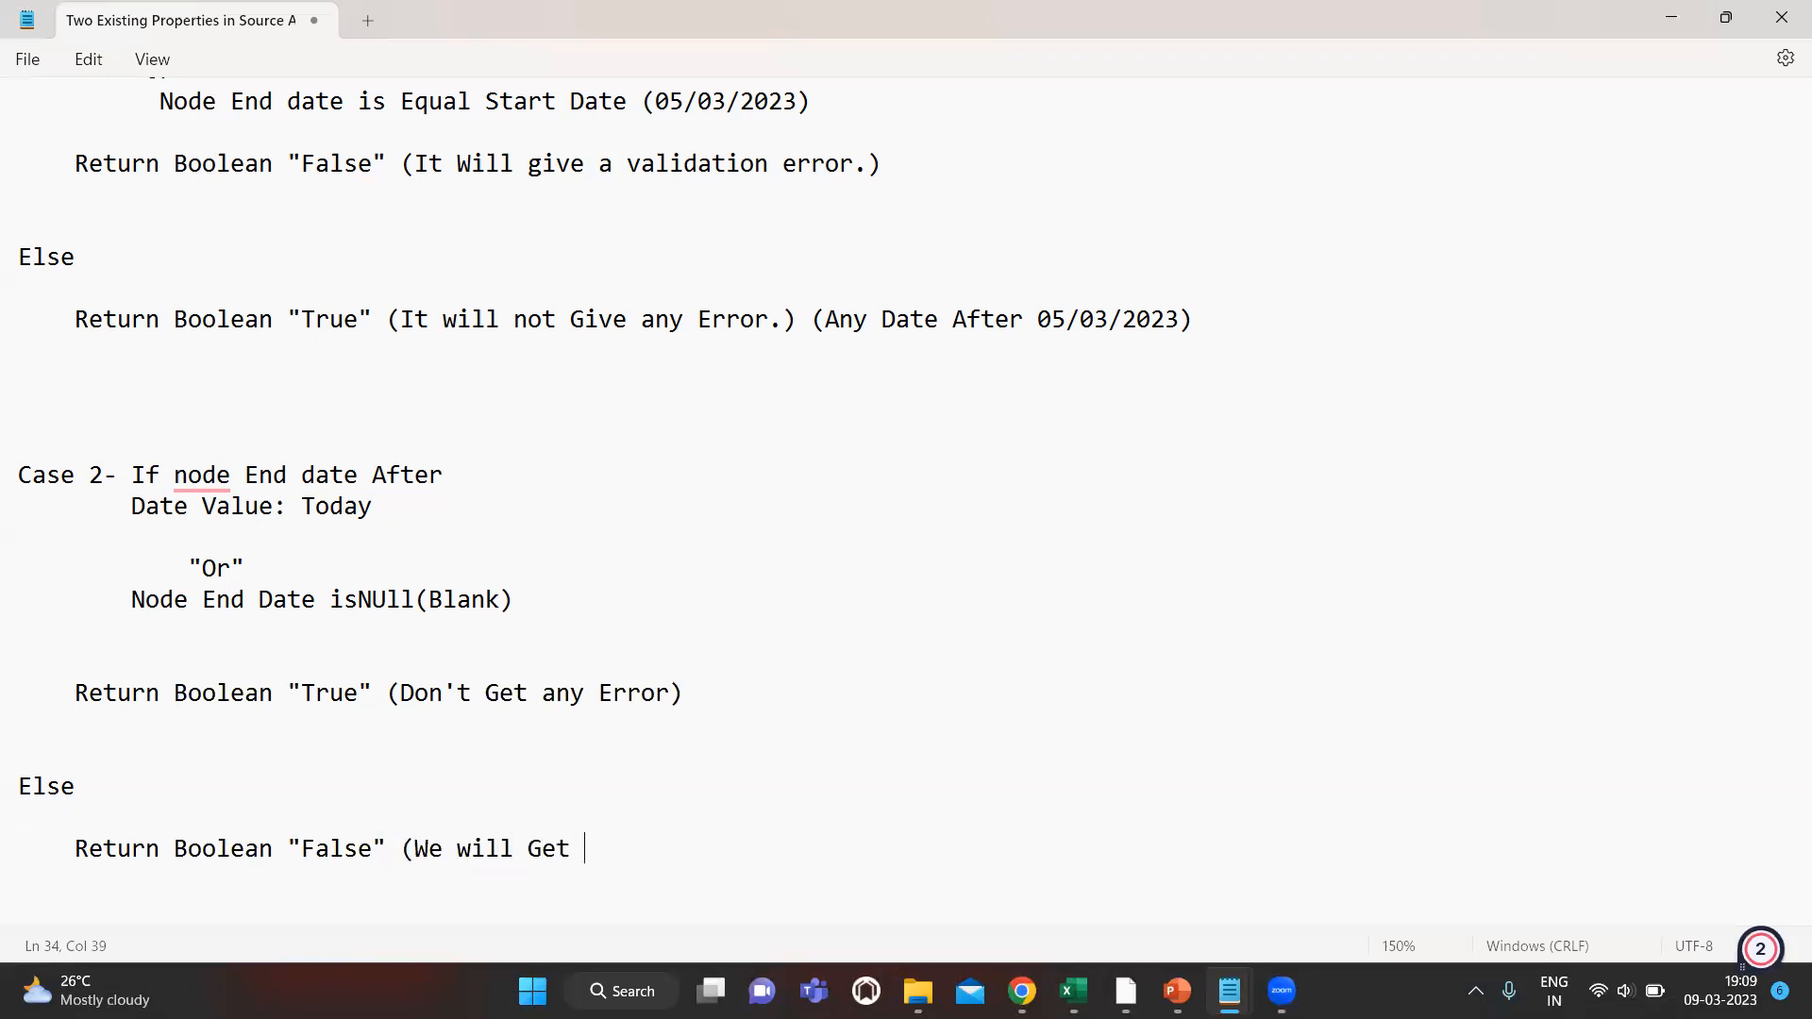
type("Validation Error ")
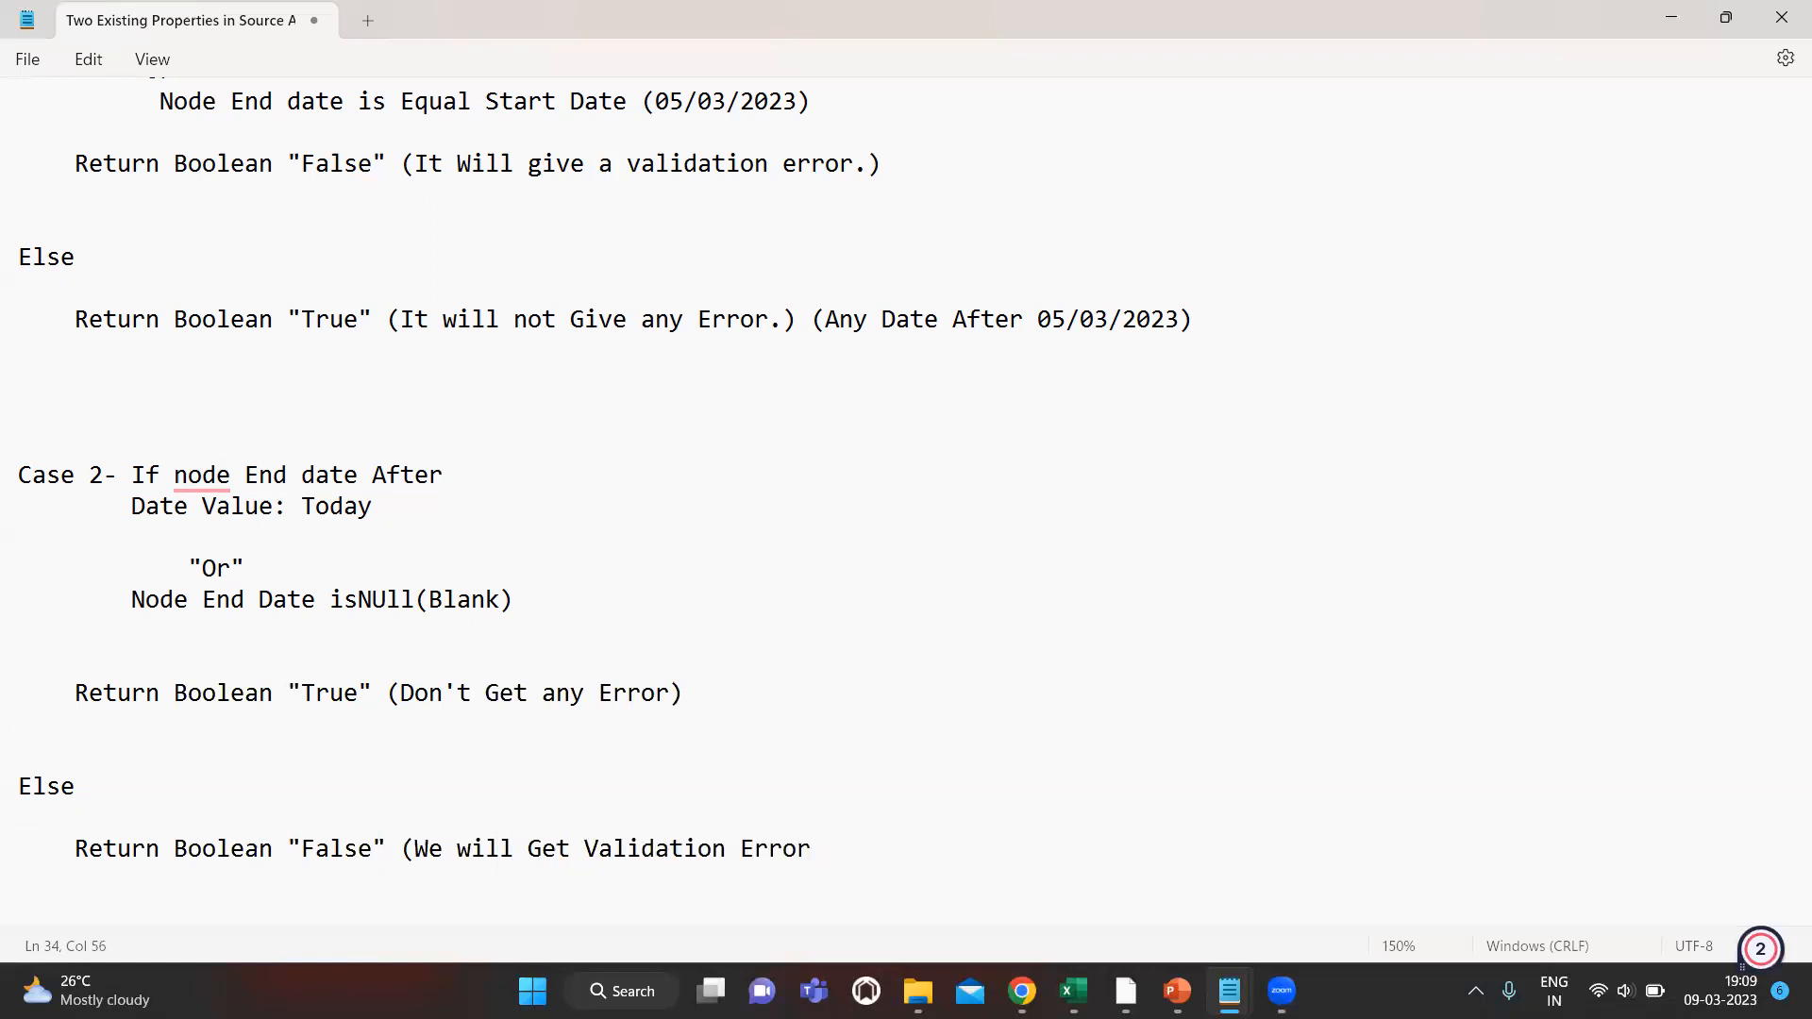
type(")")
Switch back to Oracle Enterprise Data Management, inspect the Custom_Account viewpoint, and open the validations of its Account node type.
key("alt+Tab")
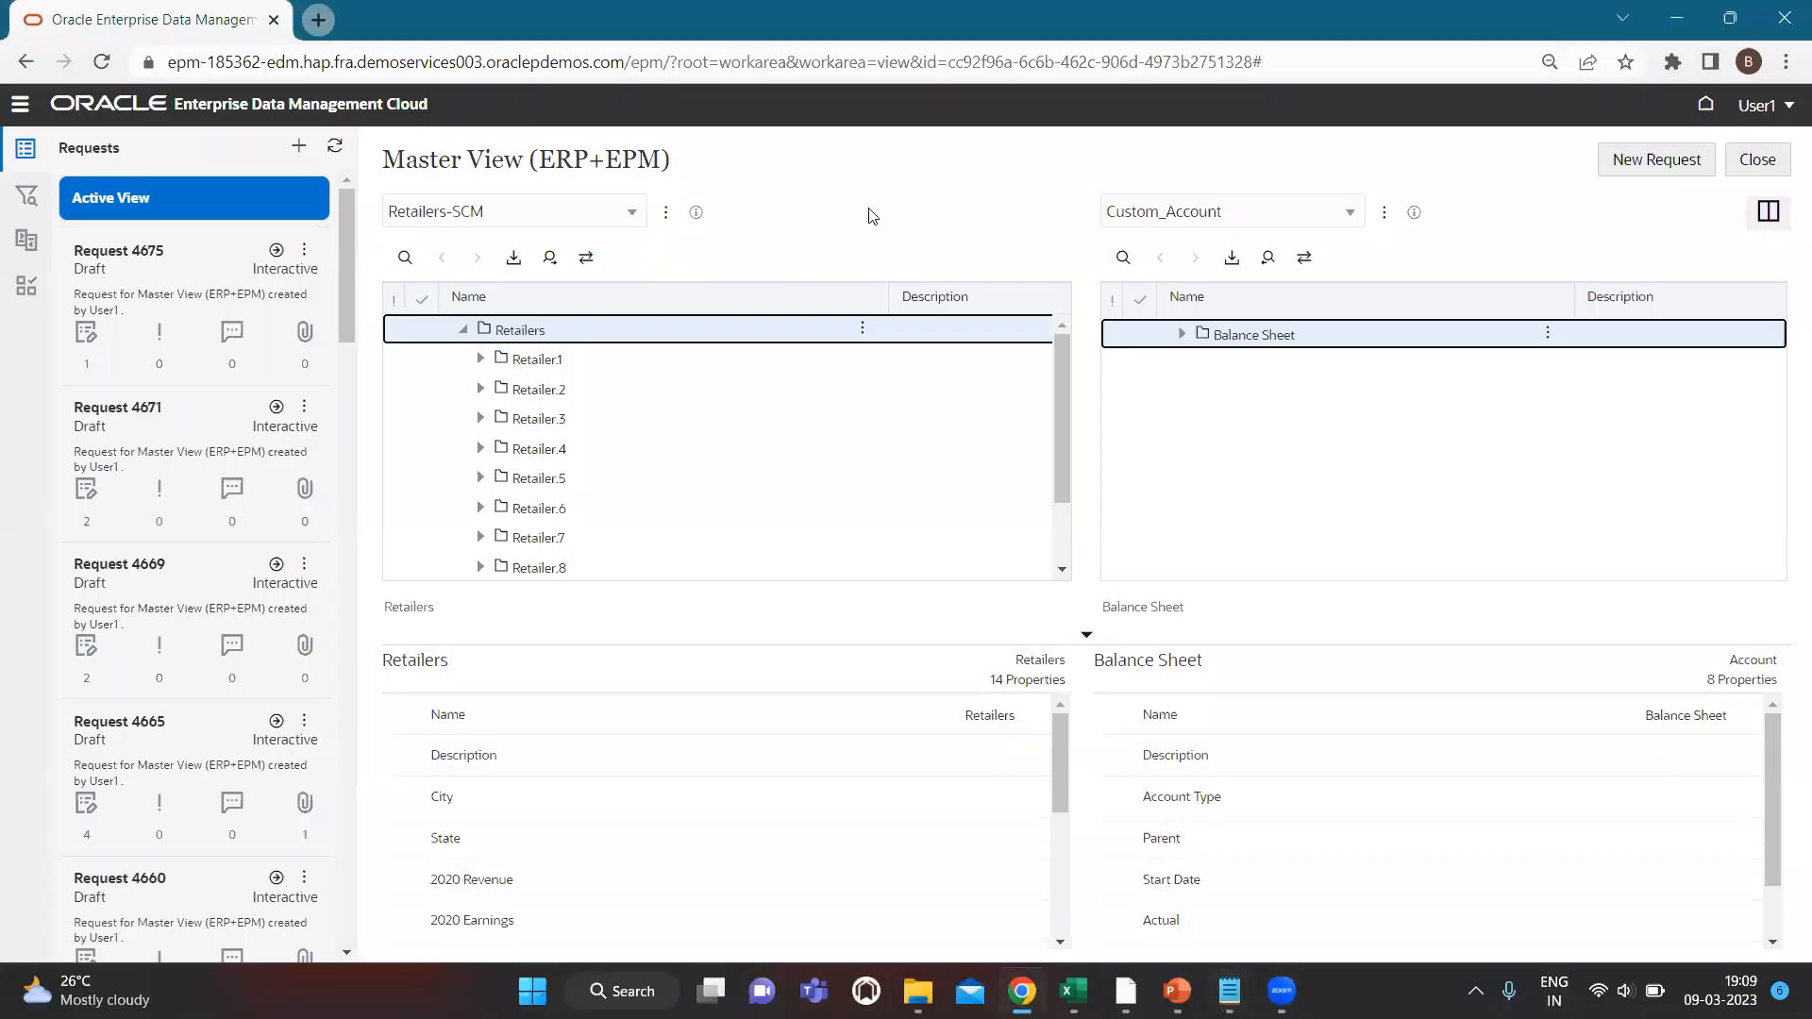
left_click(1384, 212)
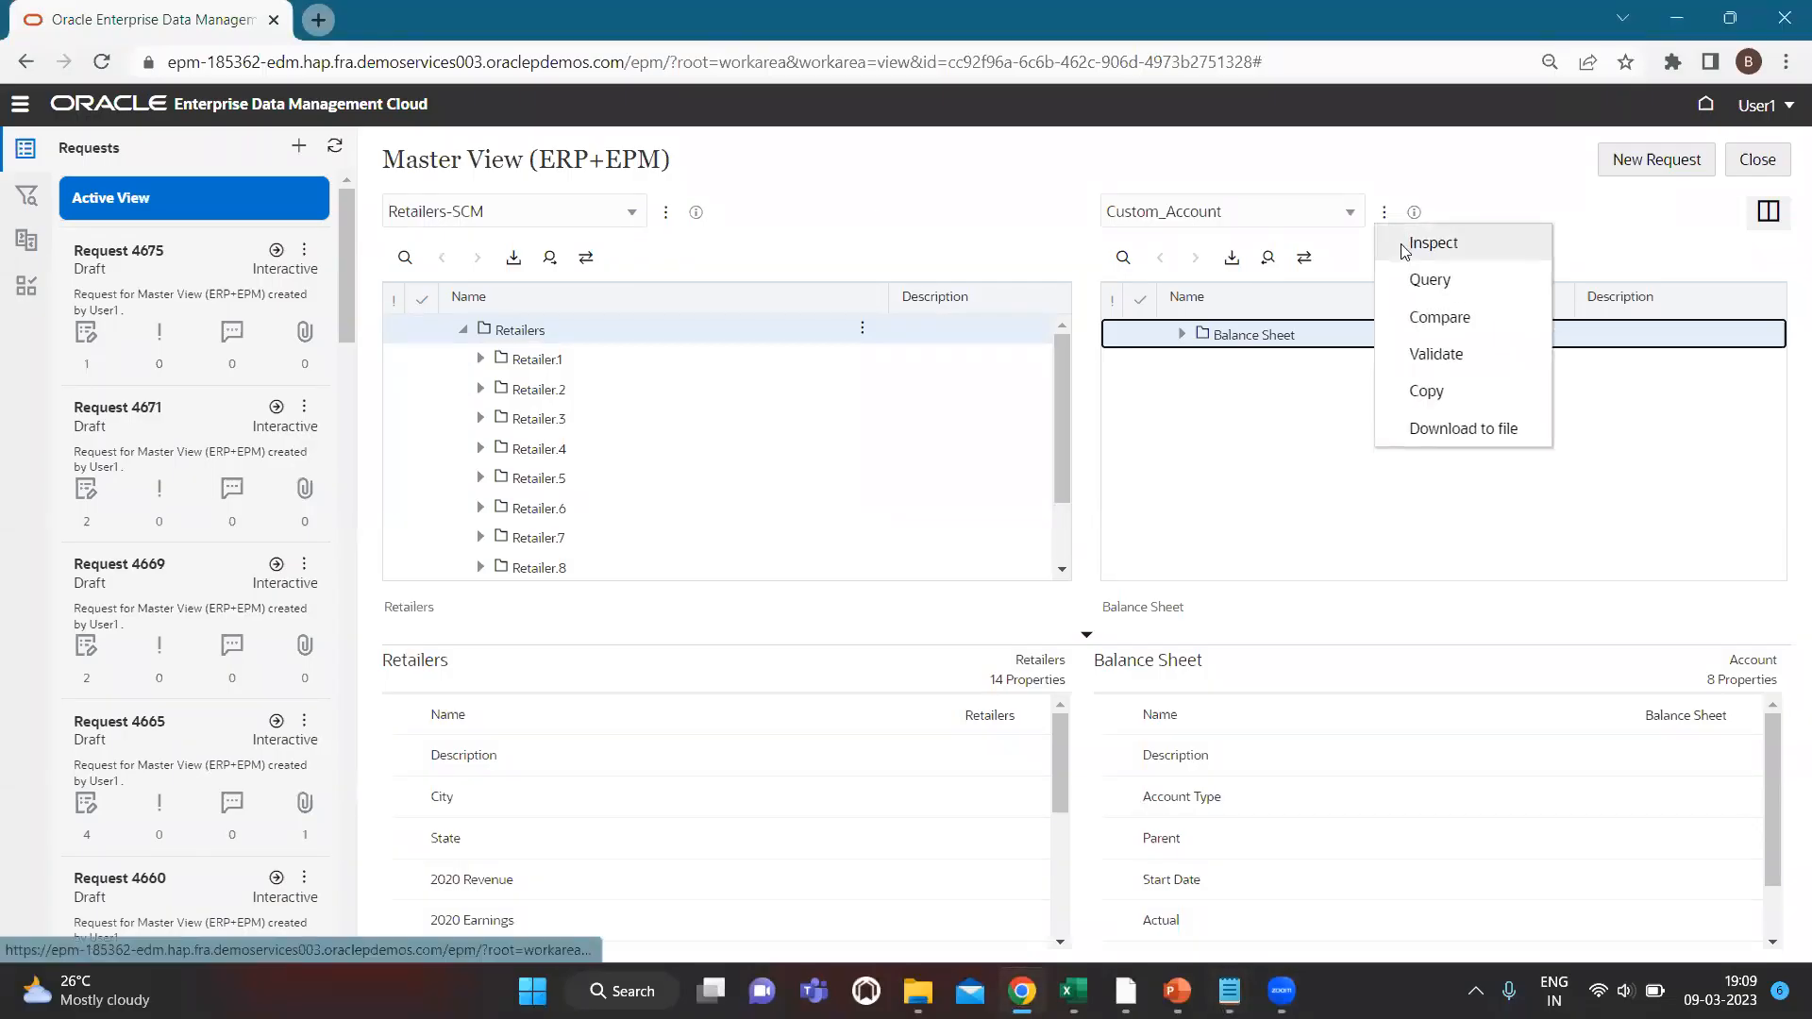
left_click(1405, 247)
left_click(514, 244)
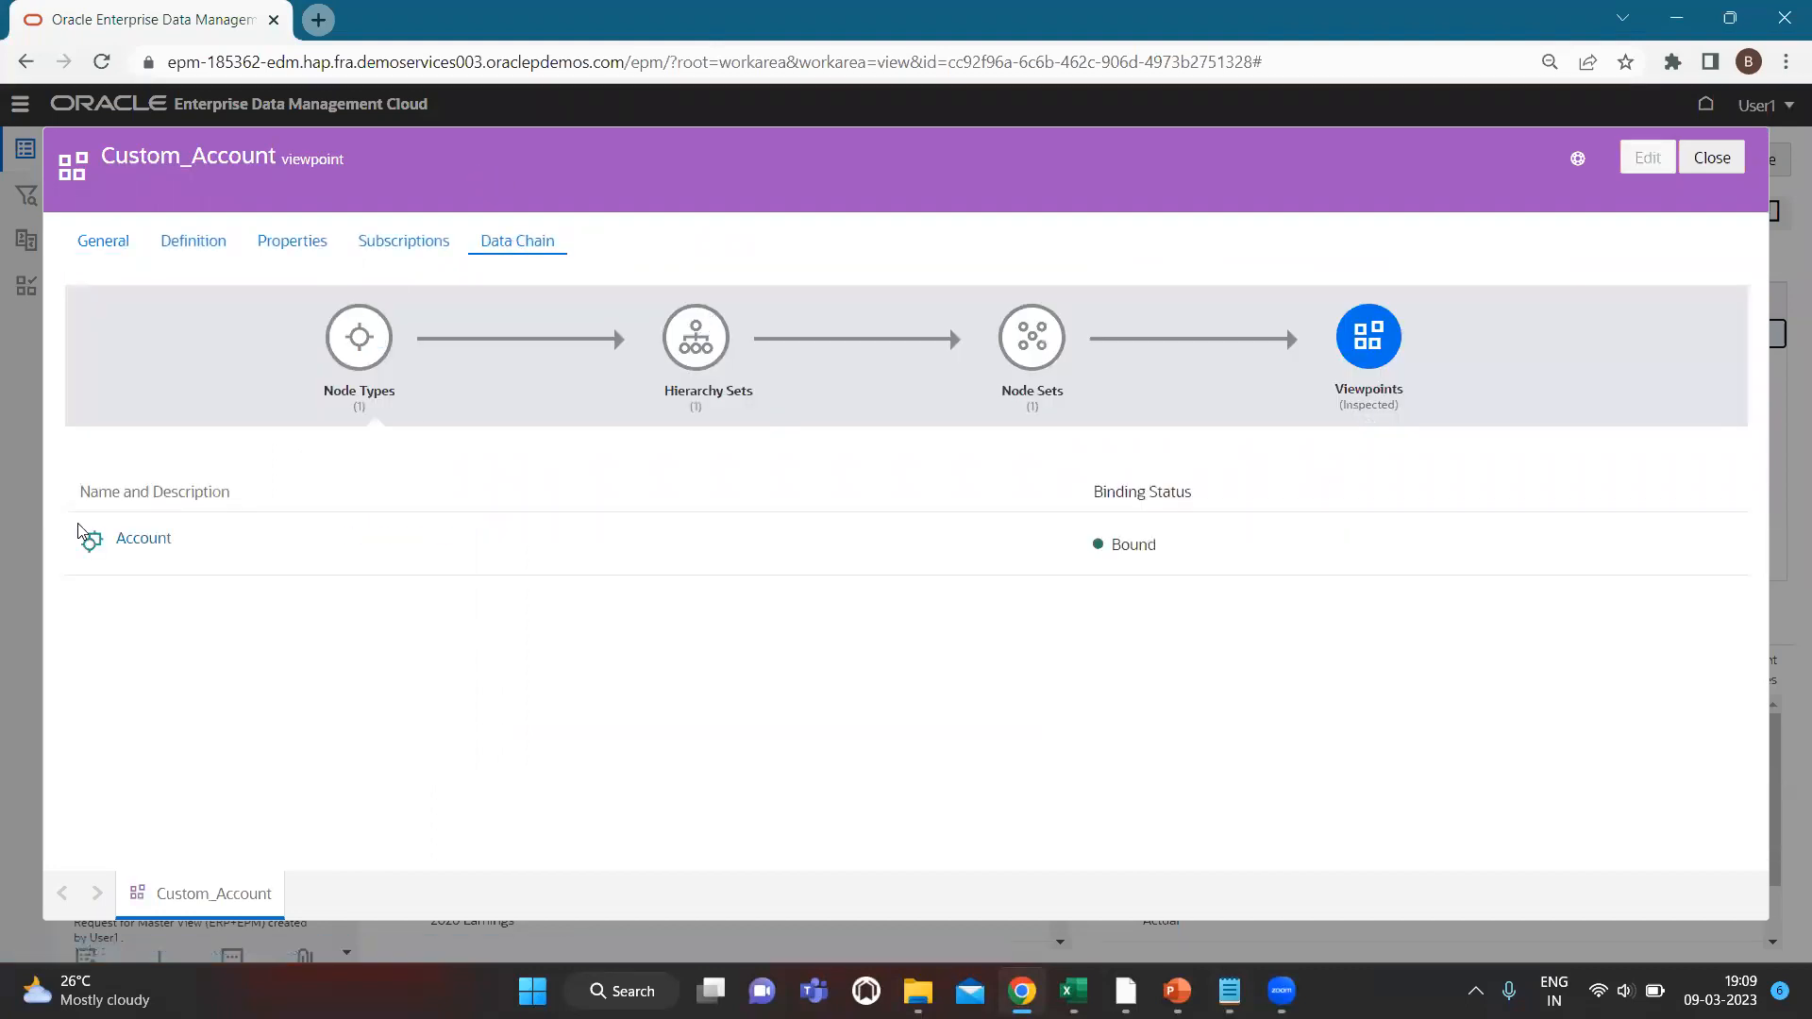
left_click(139, 540)
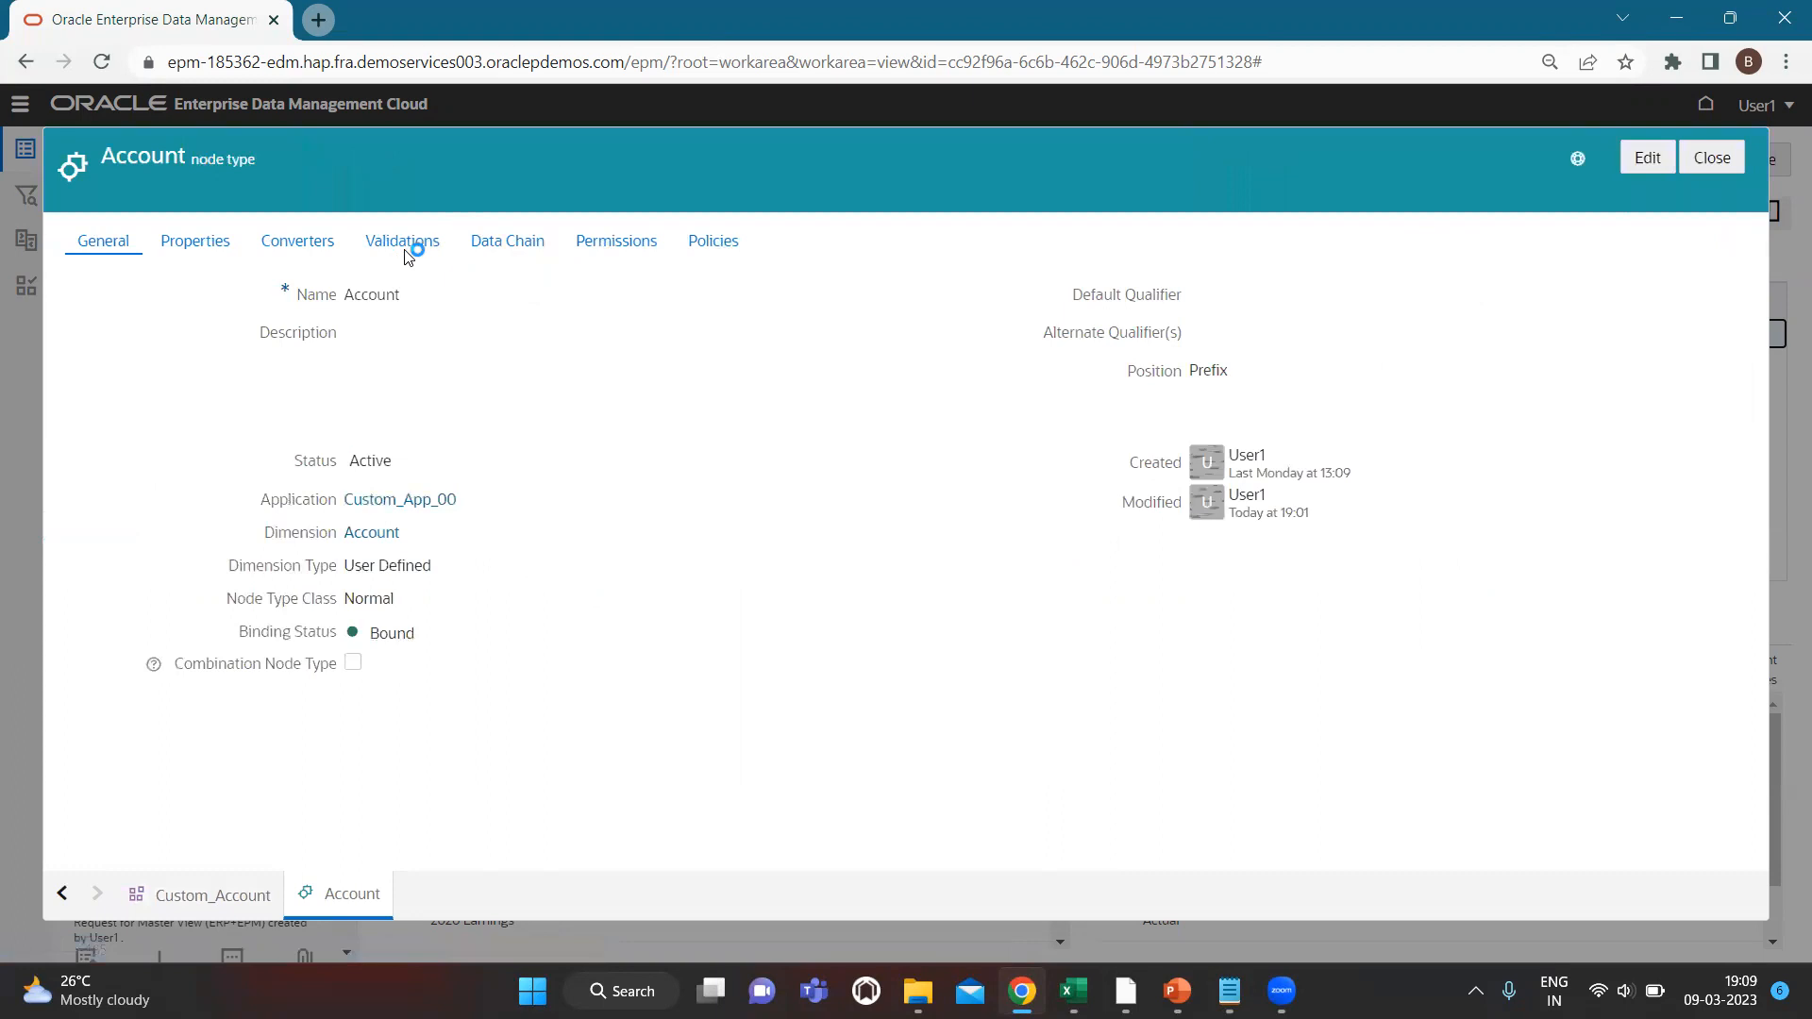
left_click(403, 243)
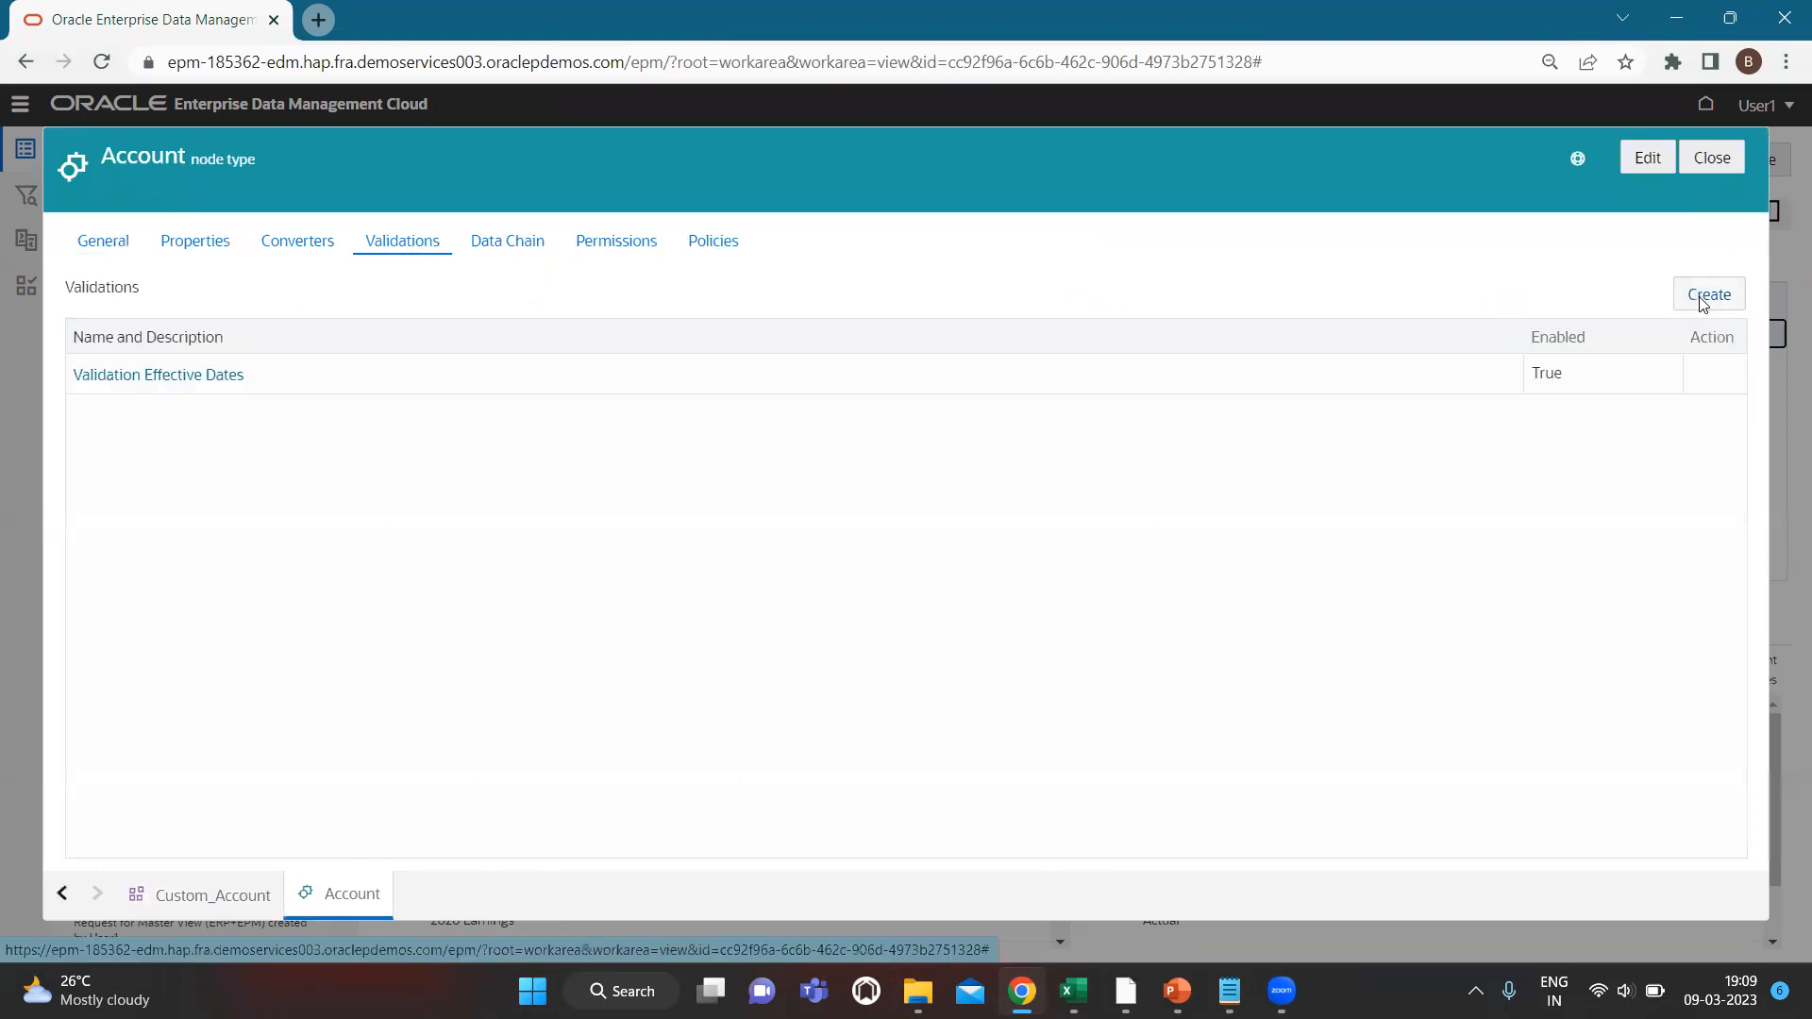
Delete the Validation Effective Dates validation from the Account node type.
left_click(1647, 160)
left_click(1712, 382)
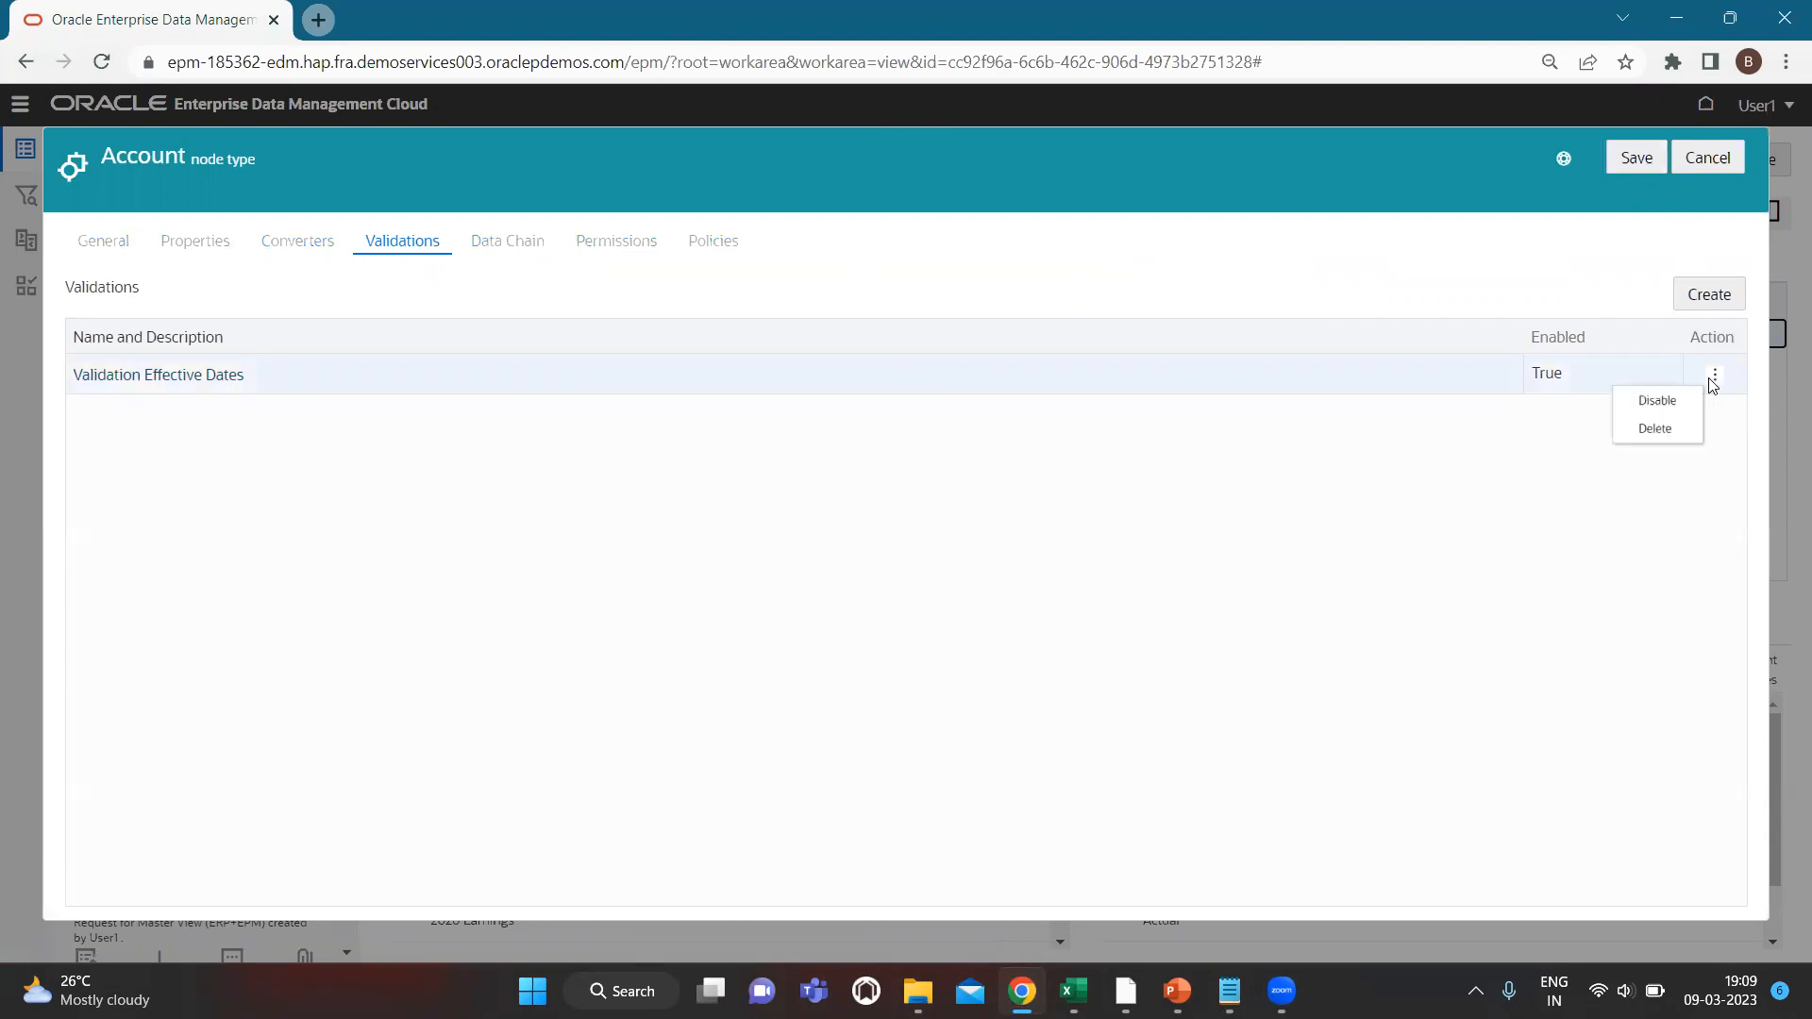
left_click(1670, 443)
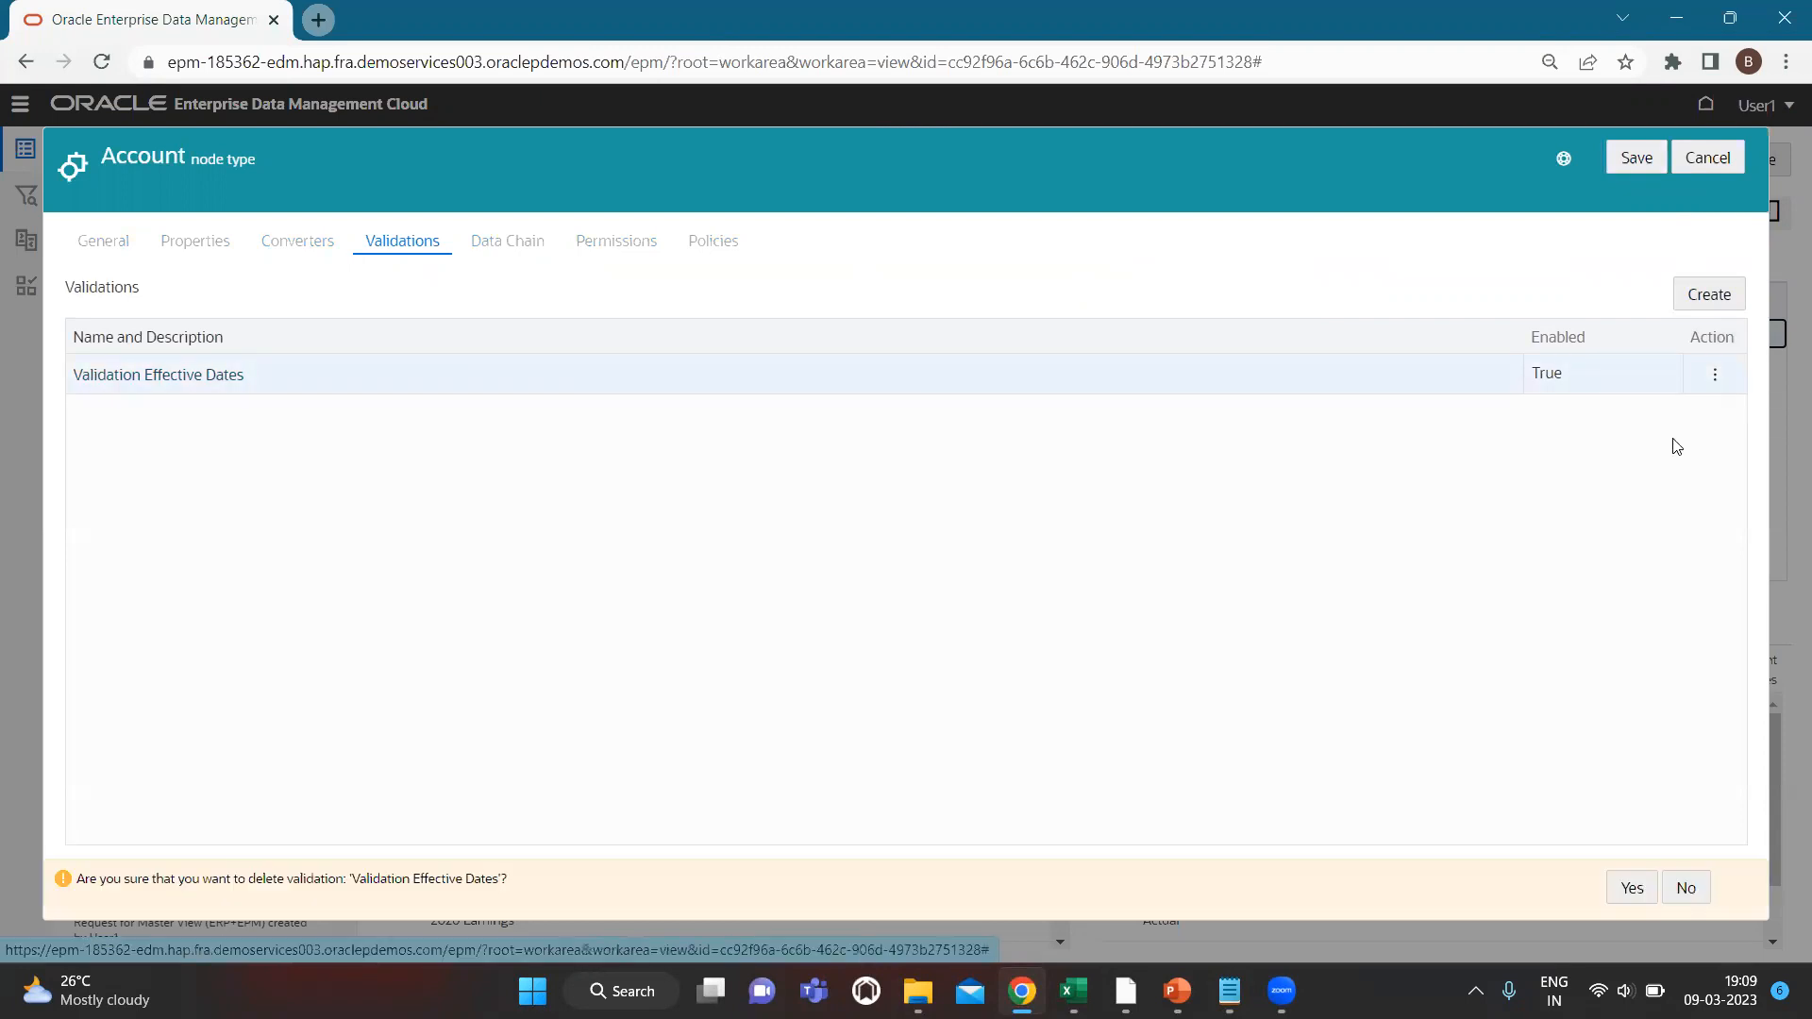
left_click(1632, 890)
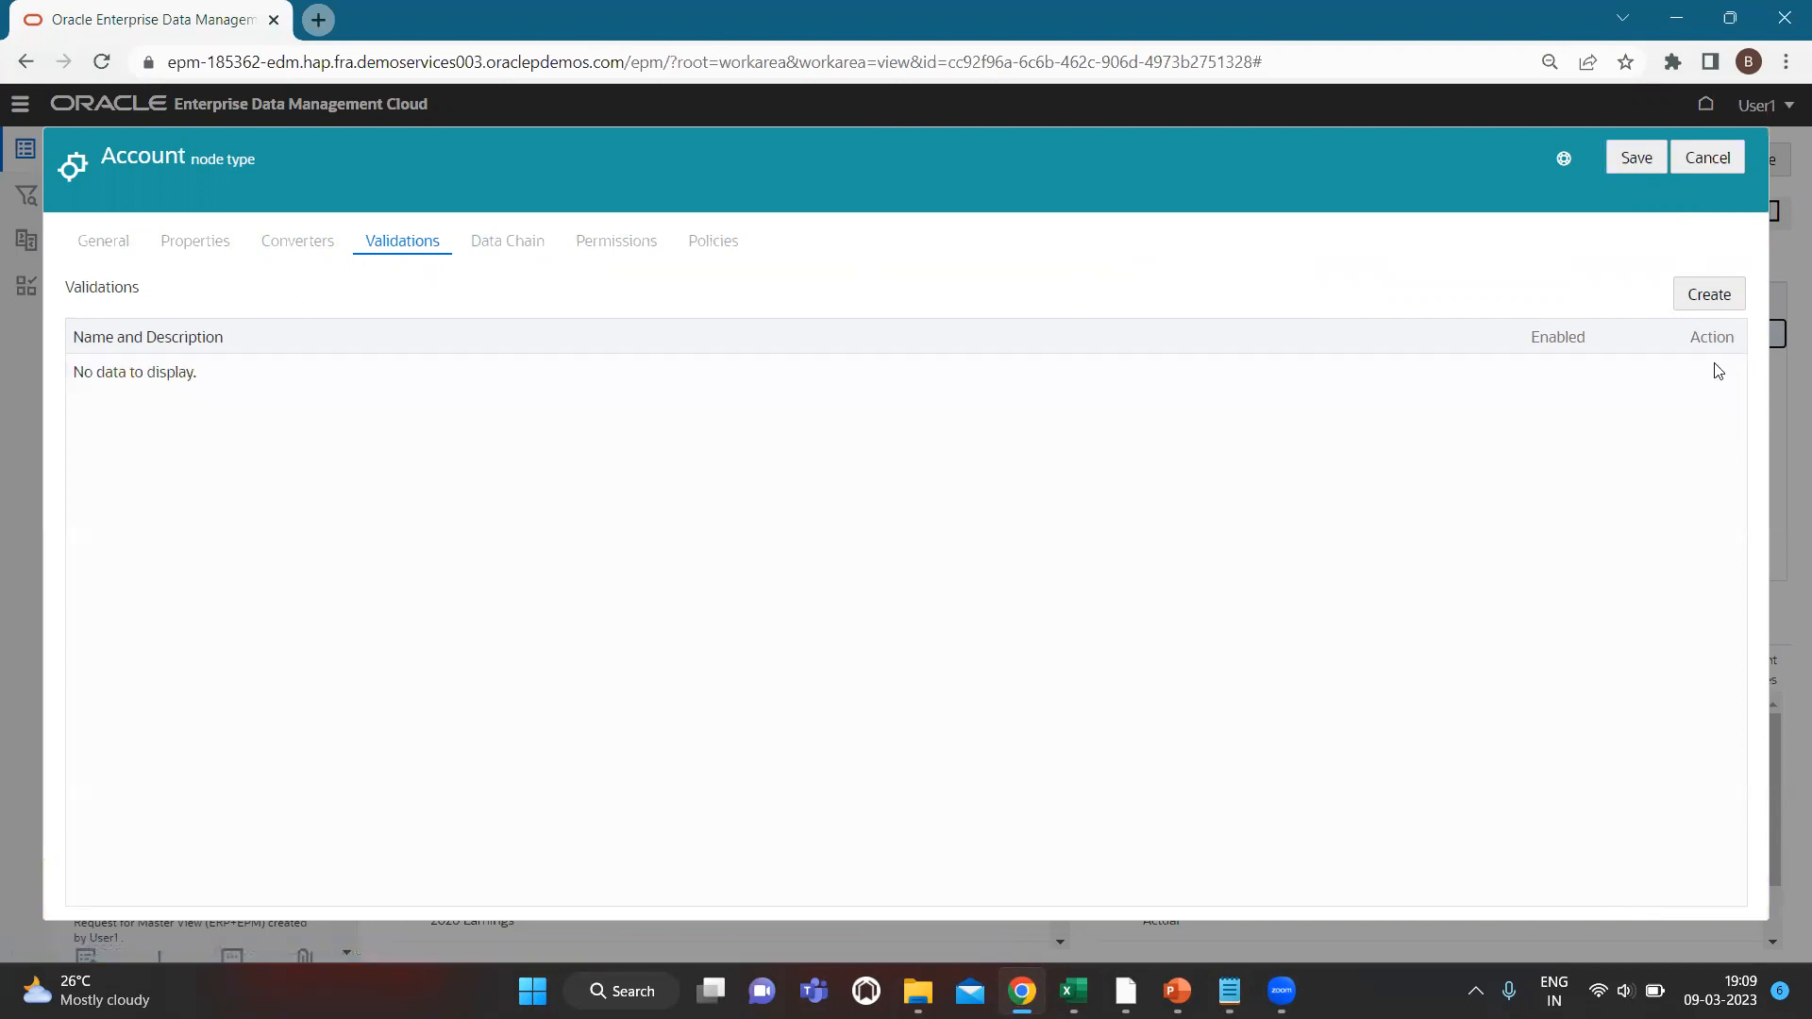
Save the node type changes and create a new validation named "Validation Effective Dates-After Today".
left_click(1723, 297)
left_click(1632, 888)
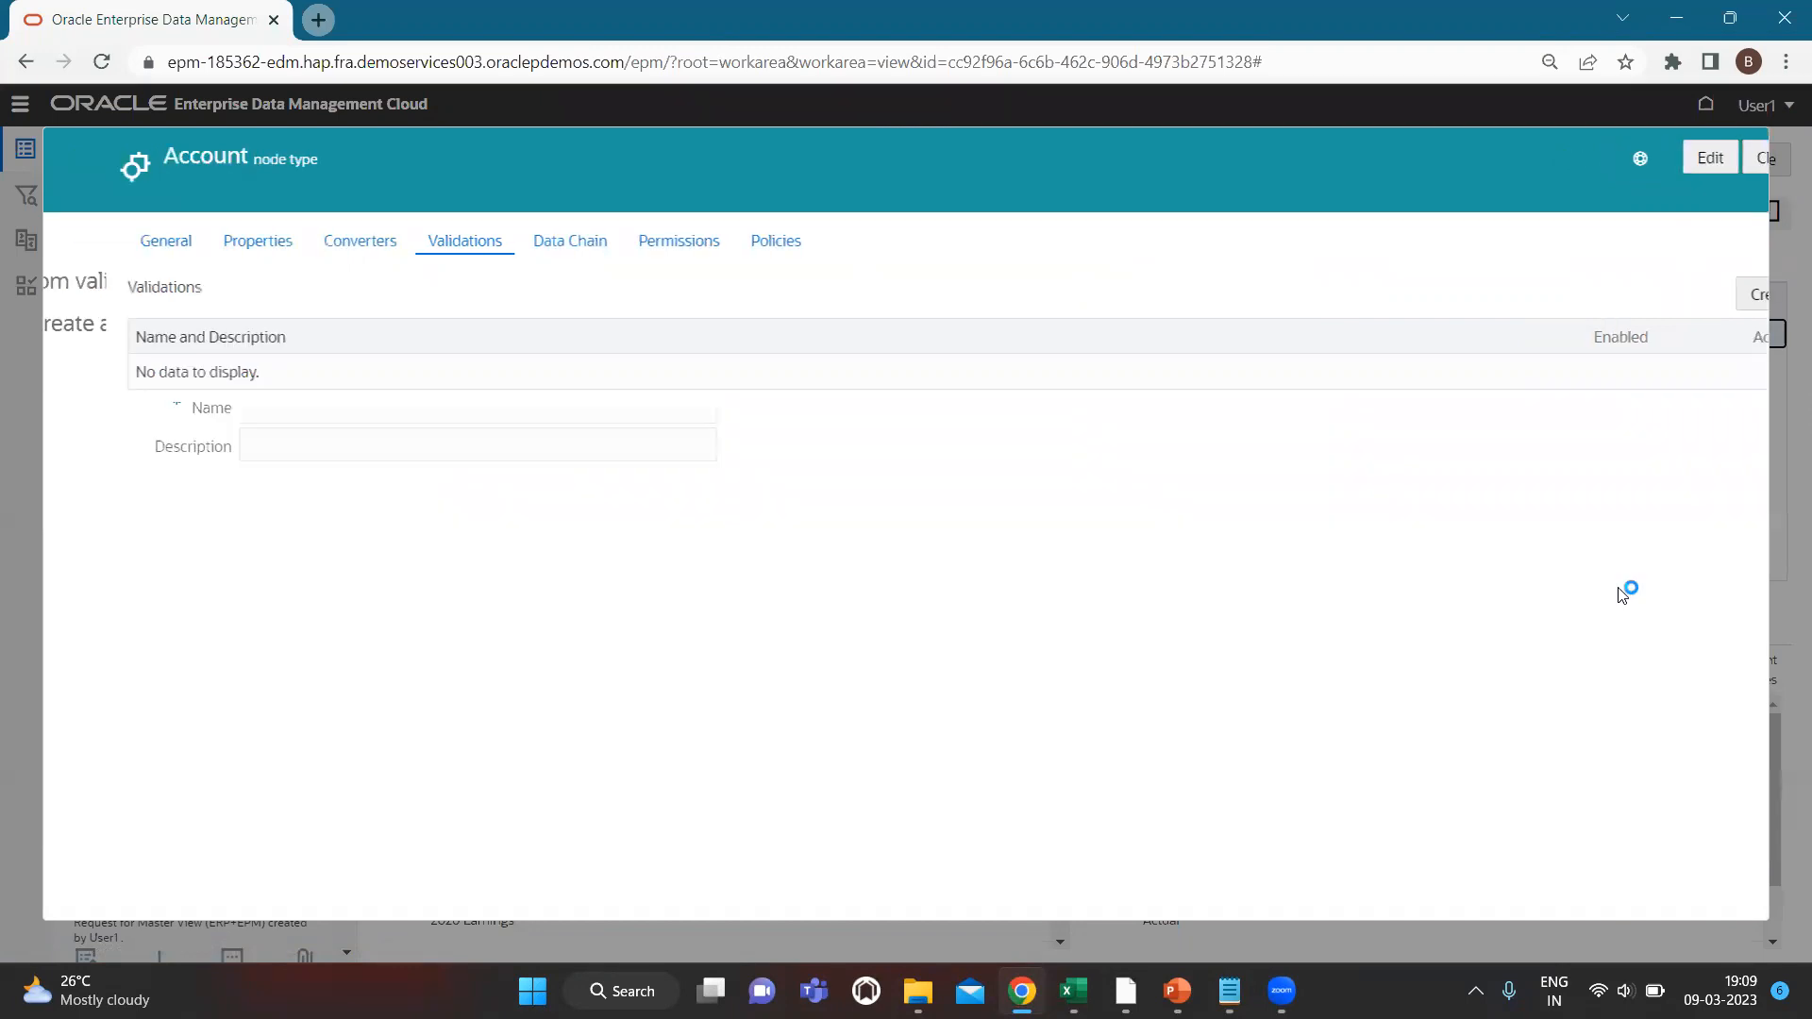
left_click(925, 417)
type("V")
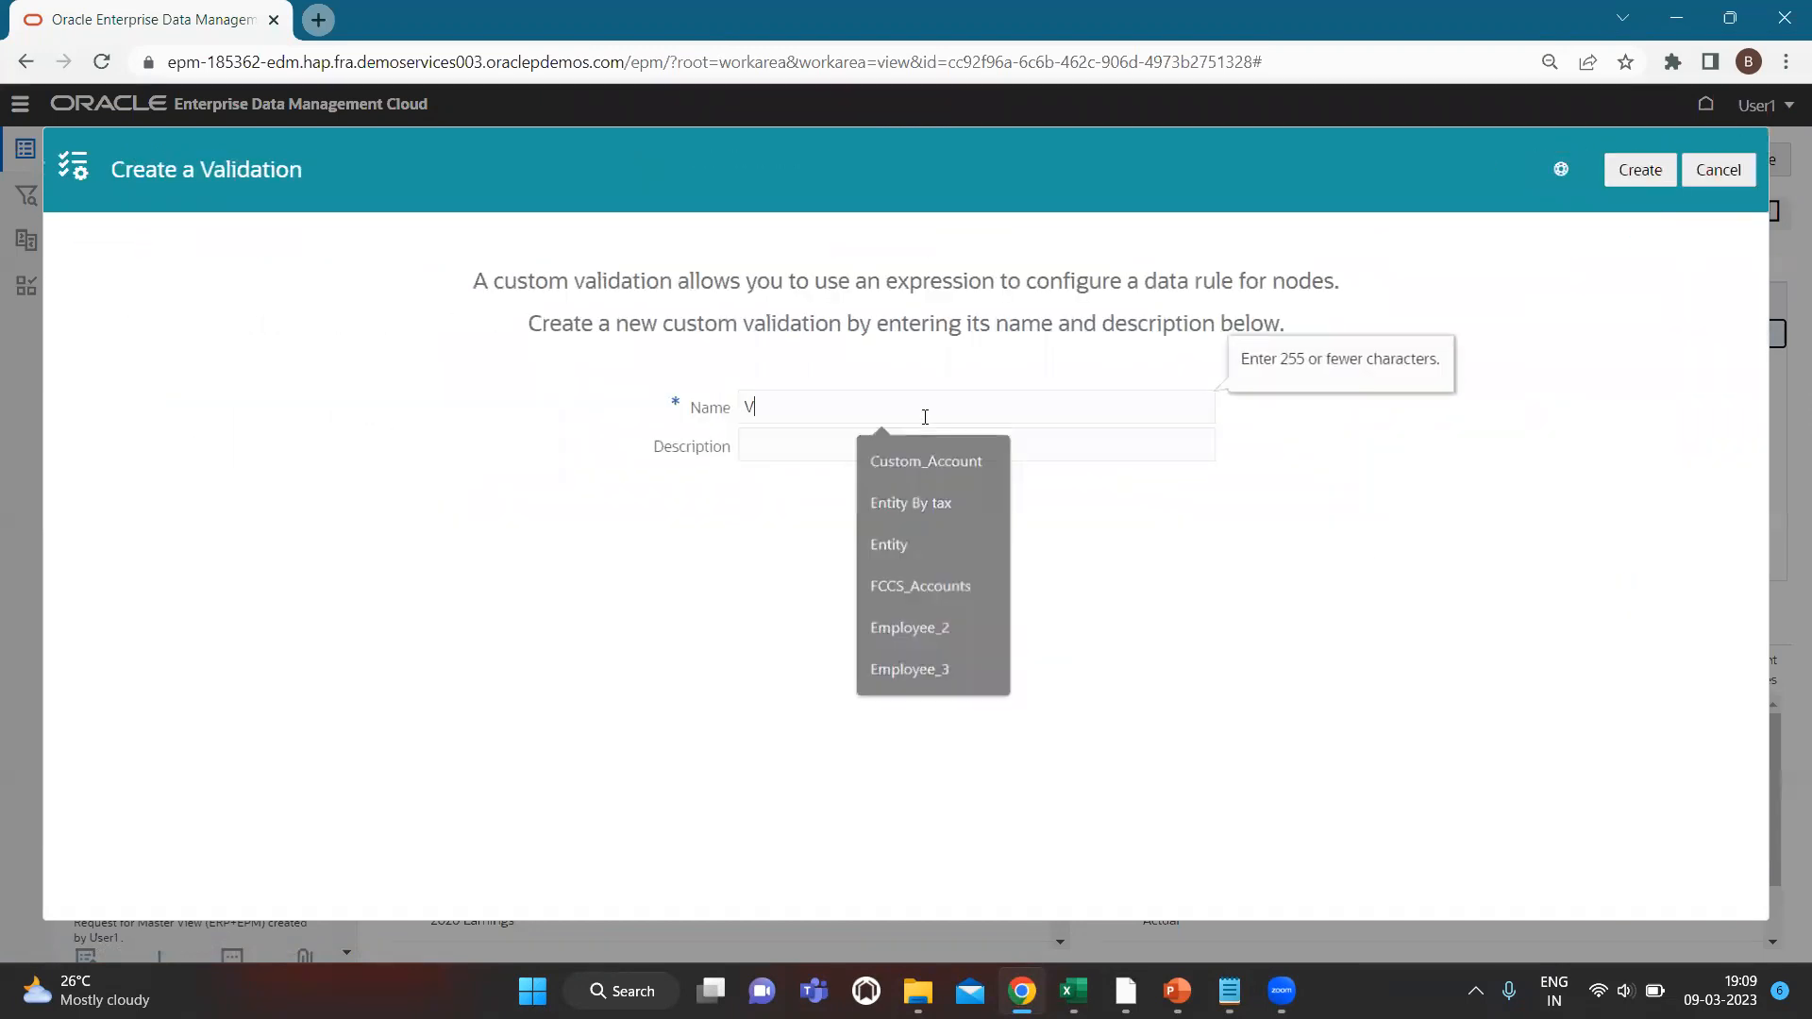
type("alidation")
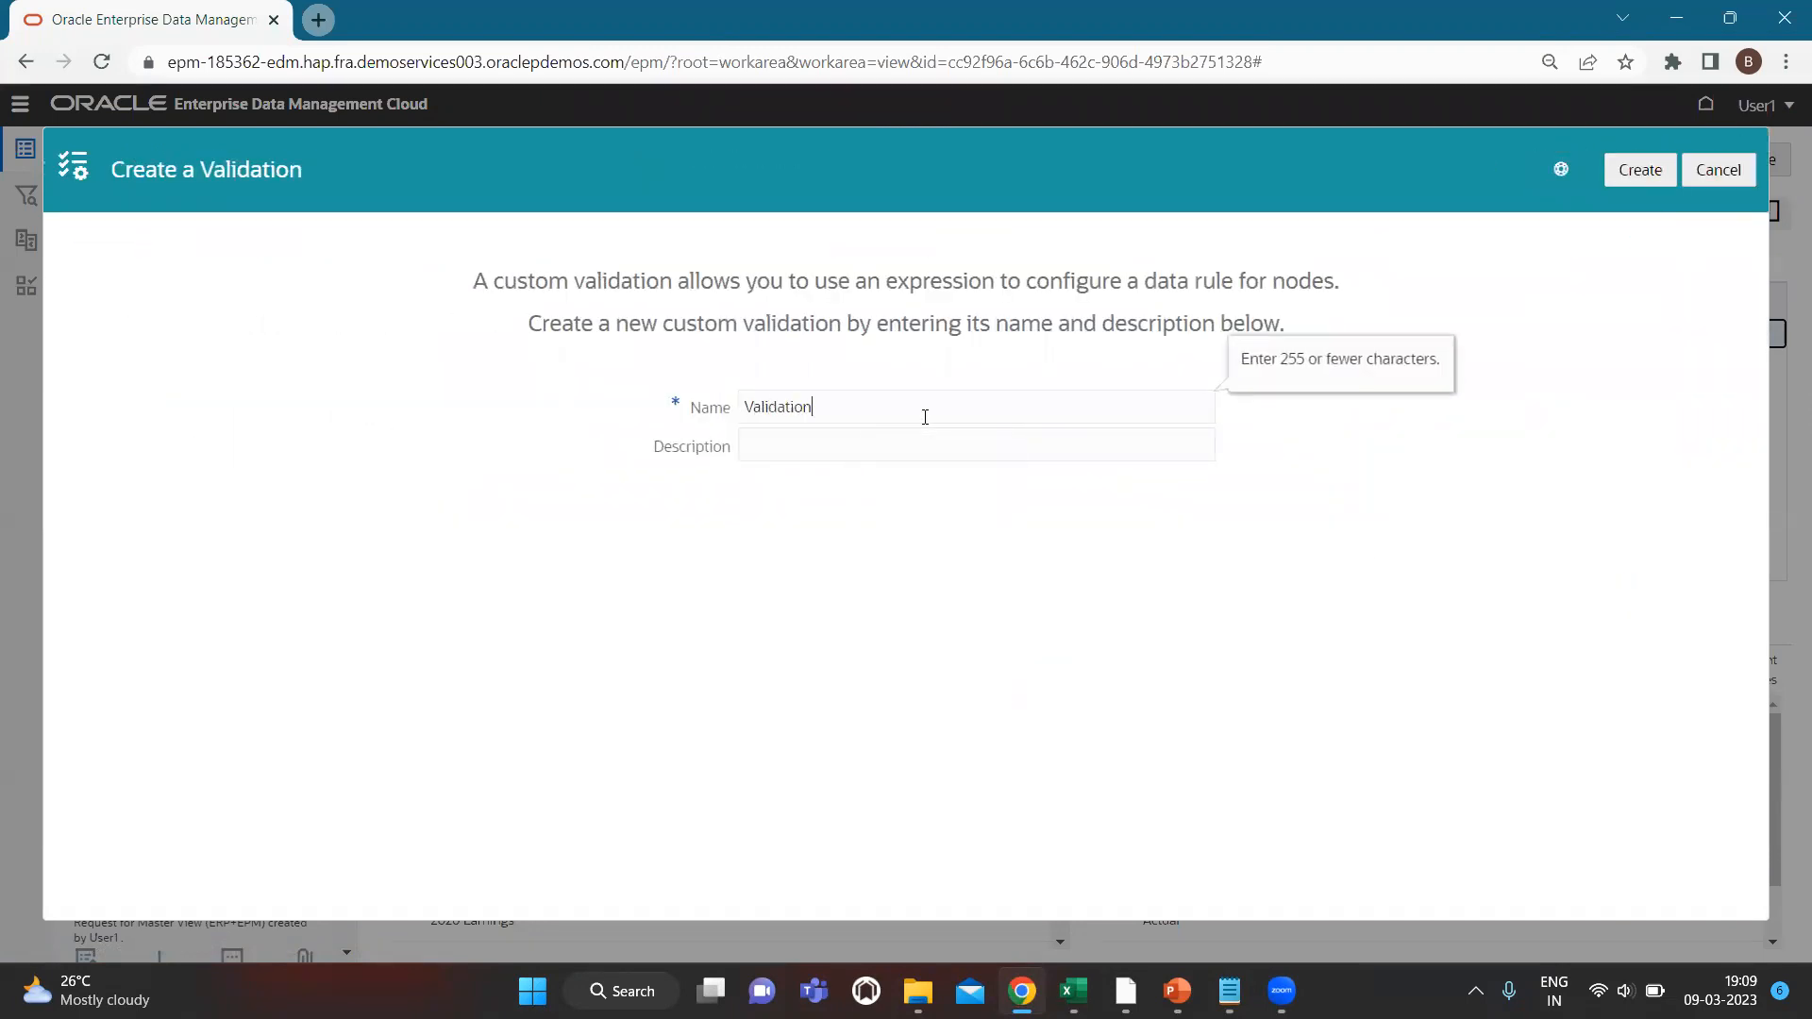
type(" Effective Dates-After Today")
left_click(1642, 177)
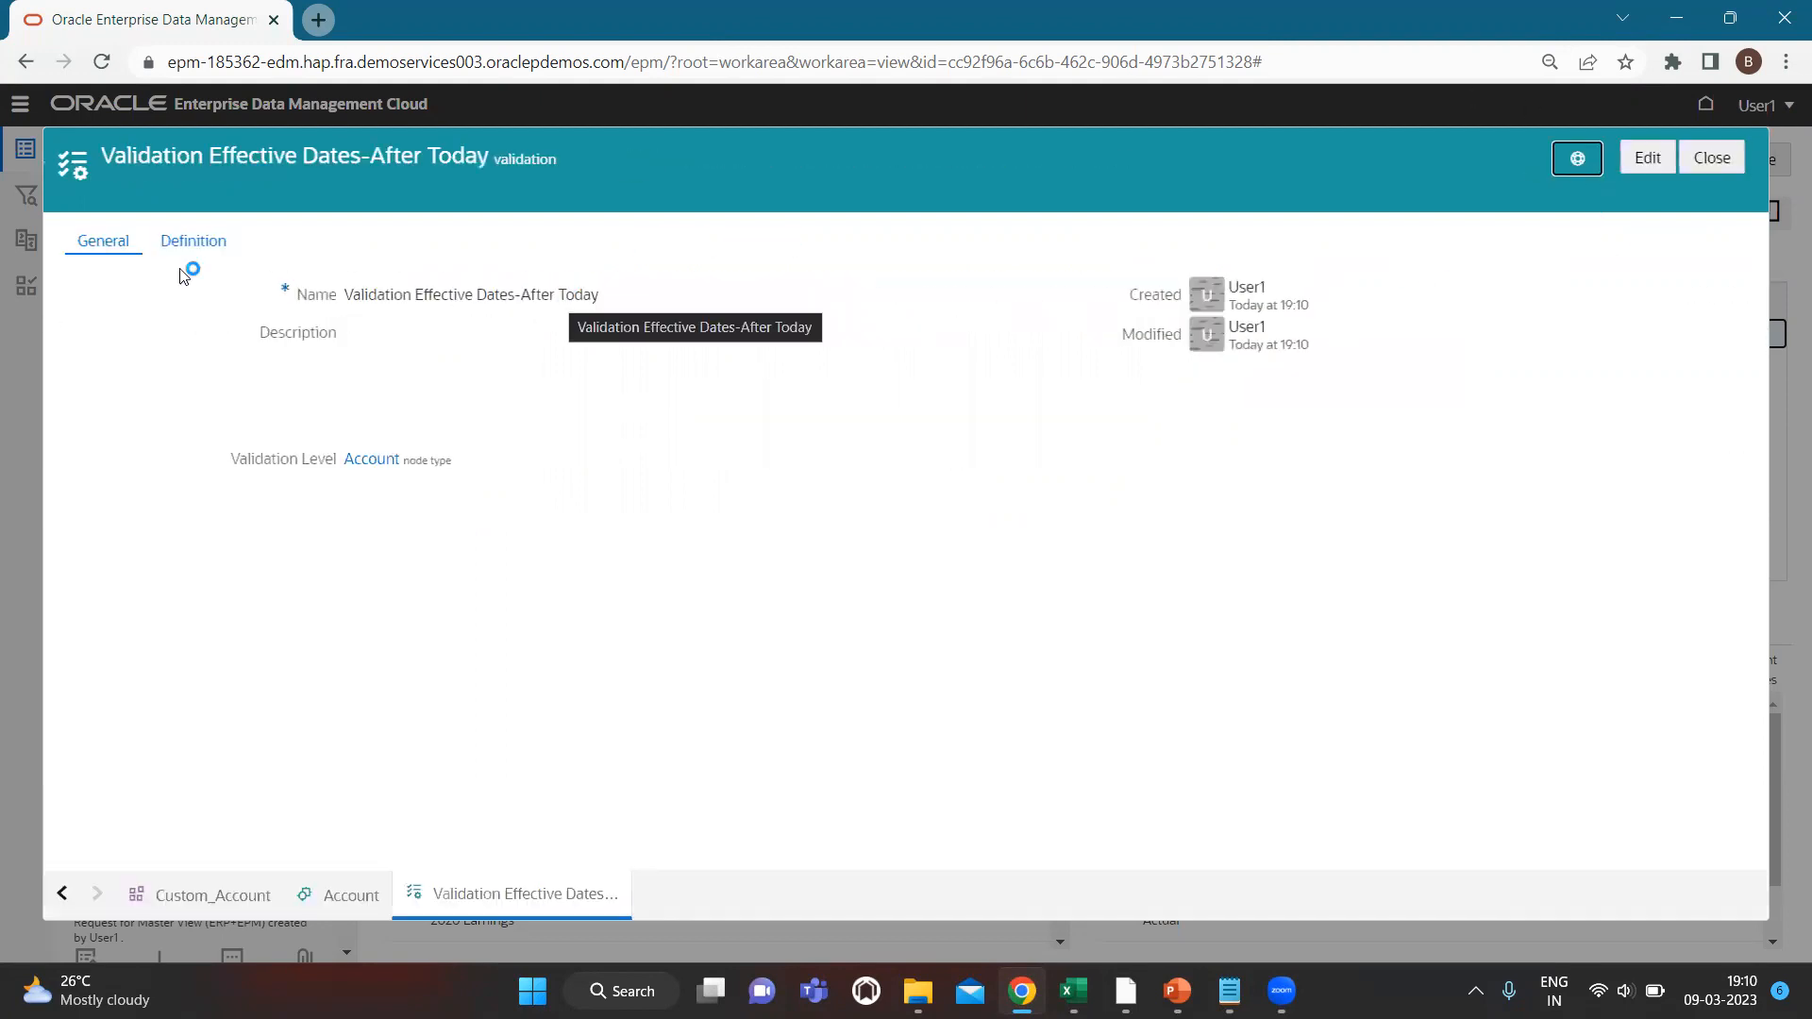
Edit the new validation's definition, enable it, and open its expression for editing.
left_click(192, 242)
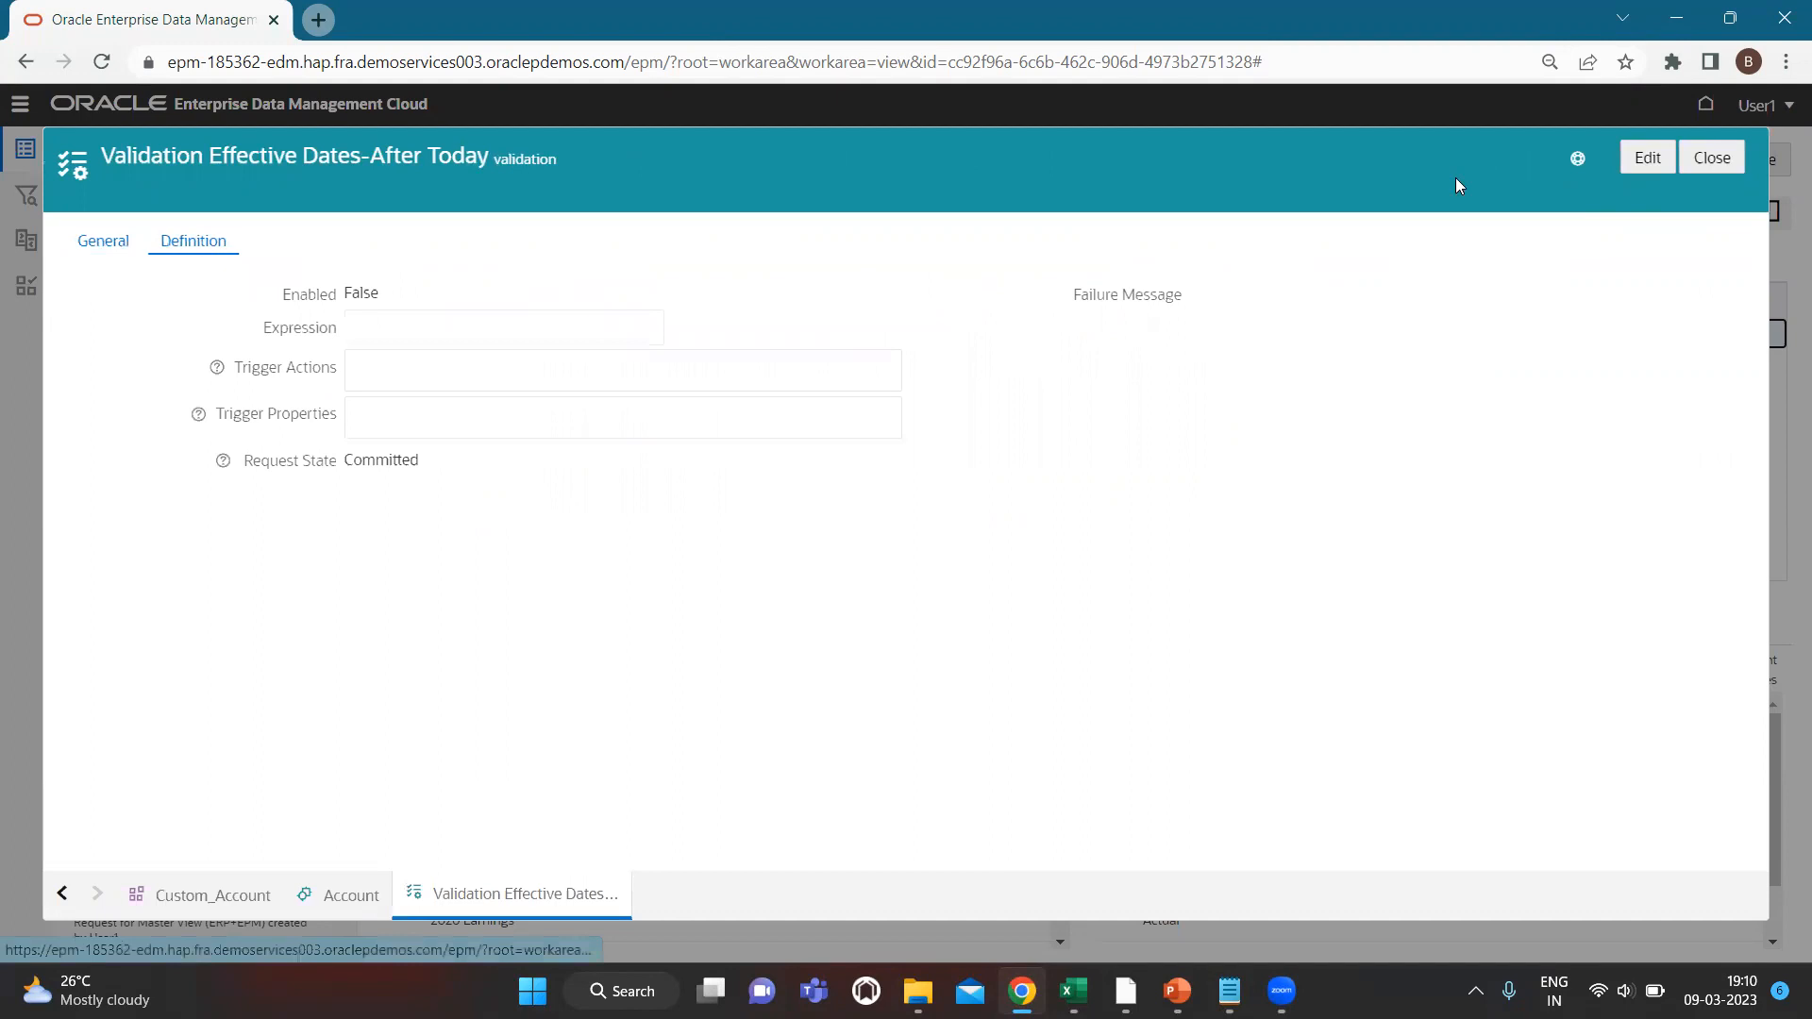
left_click(1646, 157)
left_click(354, 294)
left_click(650, 329)
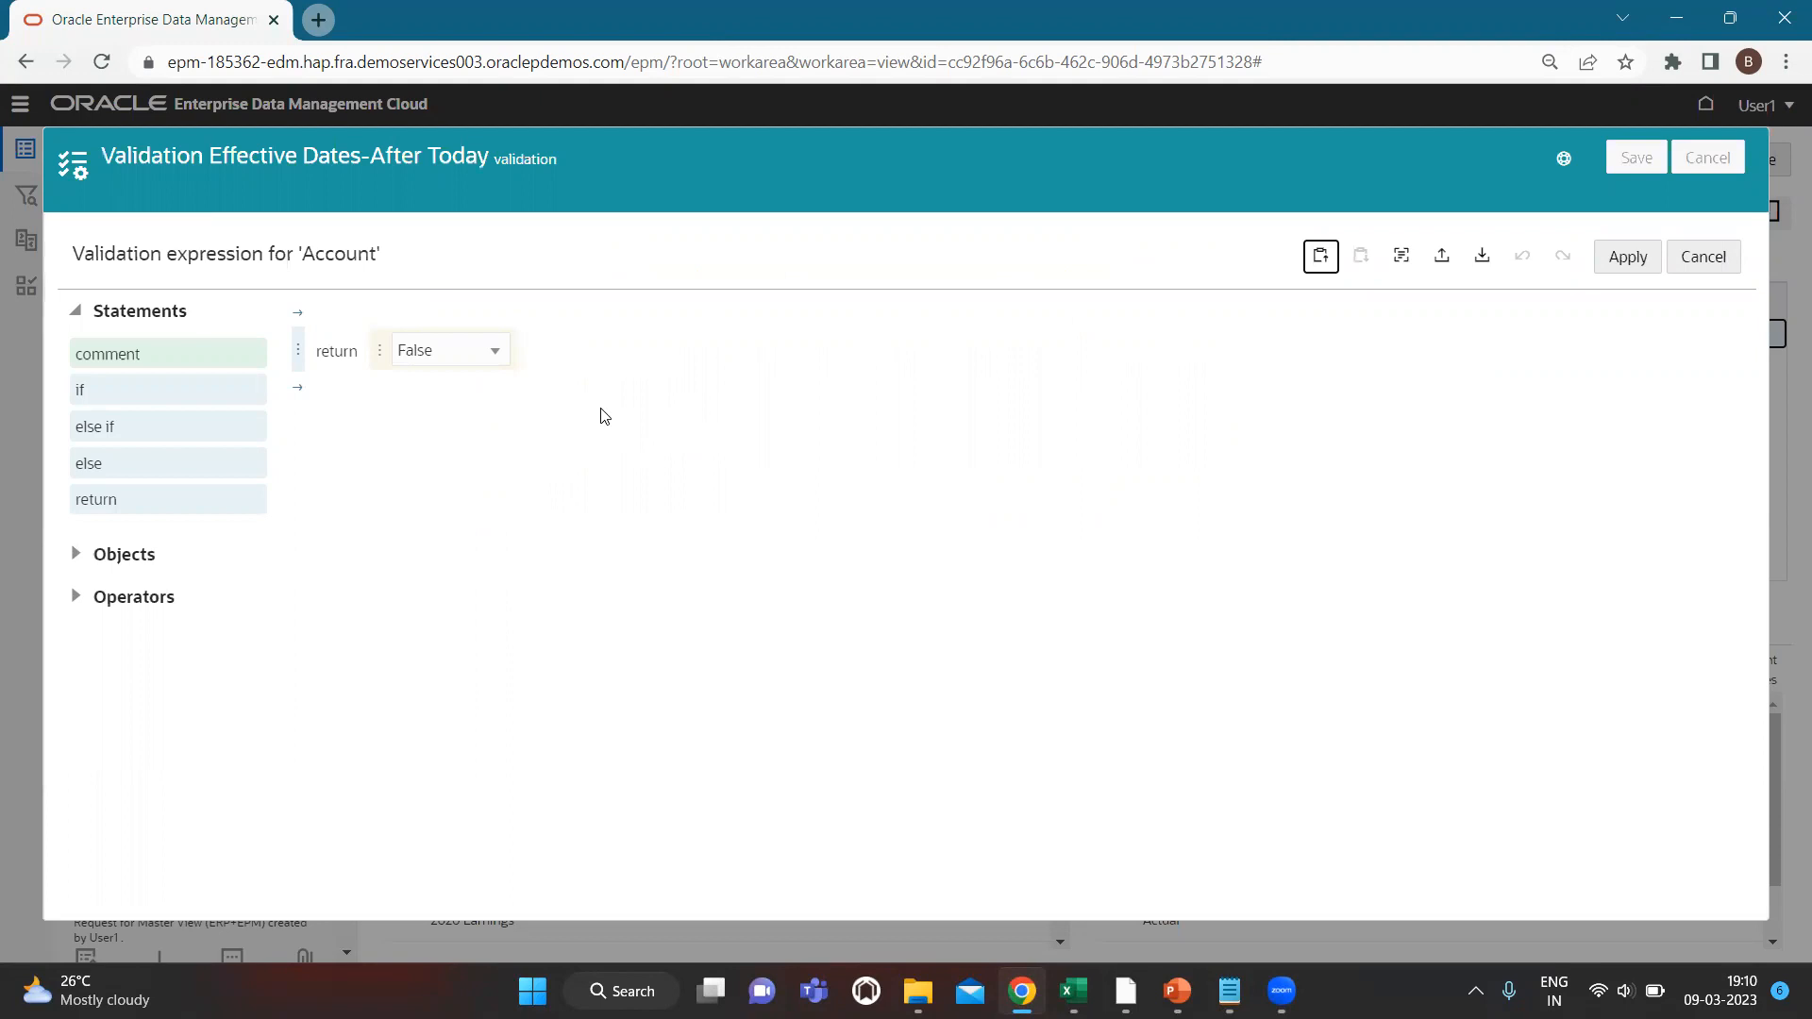
Insert an if statement above the return False statement in the validation expression.
left_click(302, 313)
left_click(302, 313)
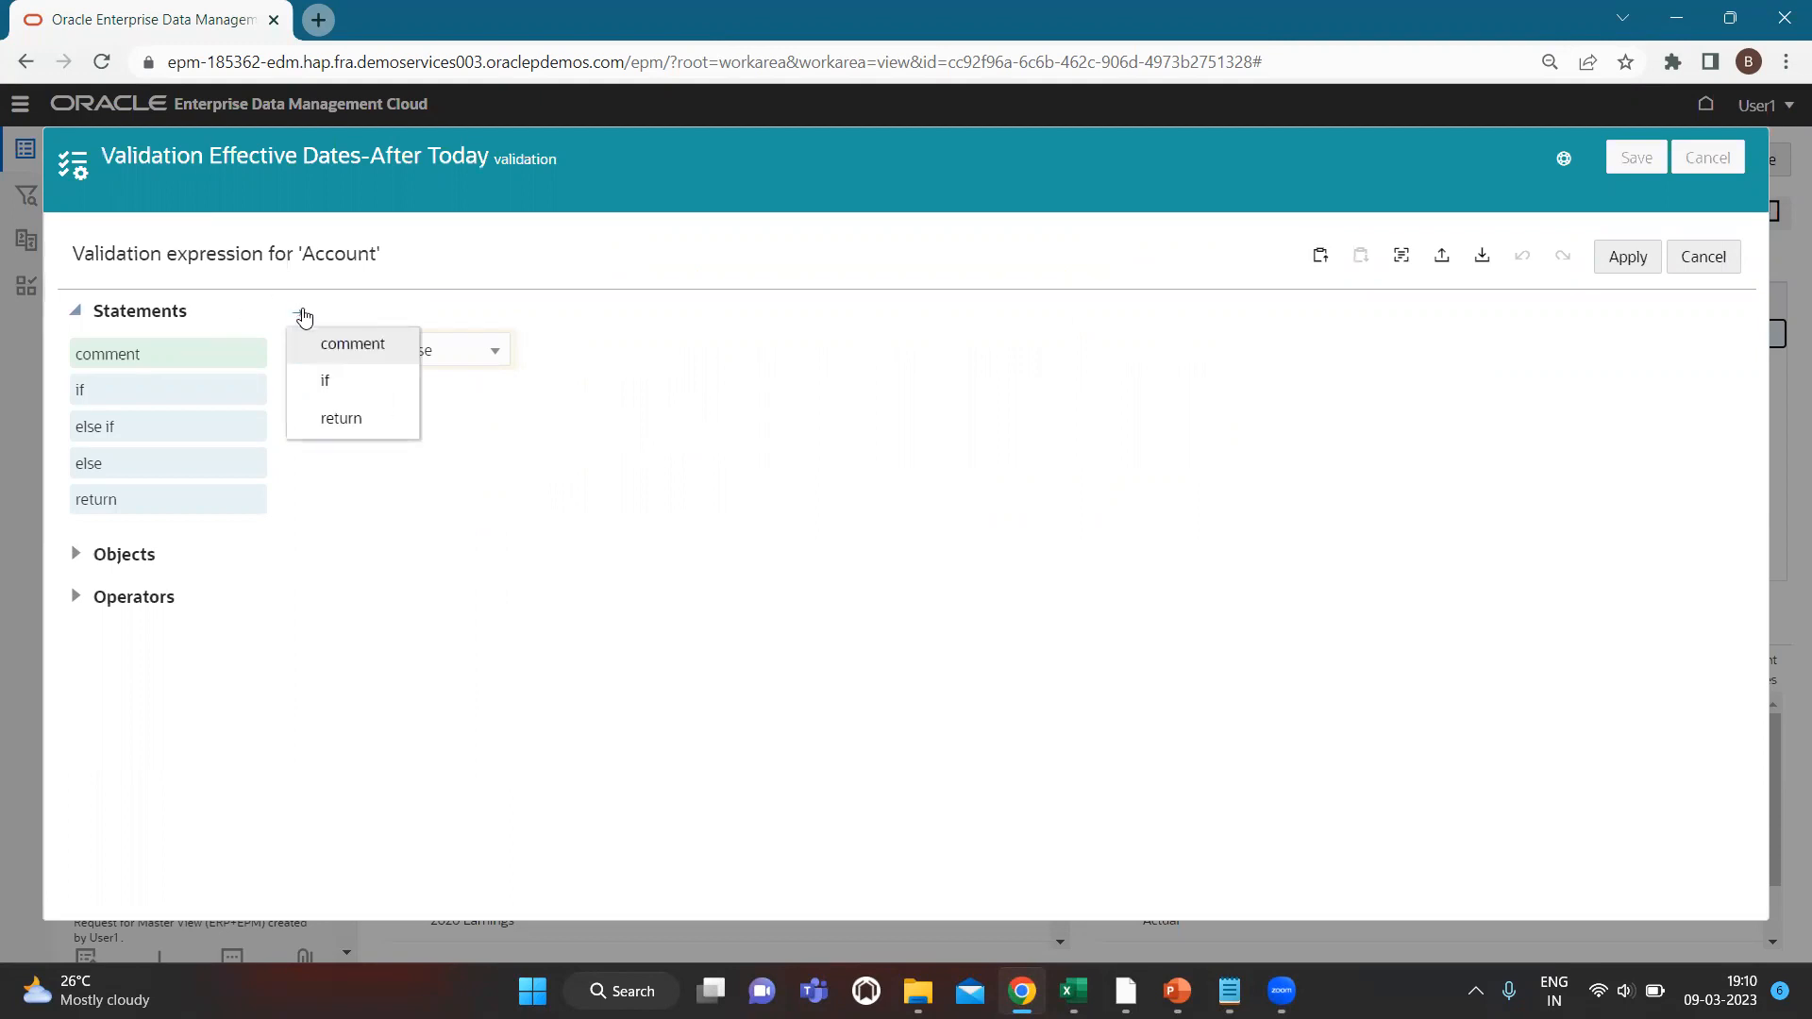
left_click(329, 387)
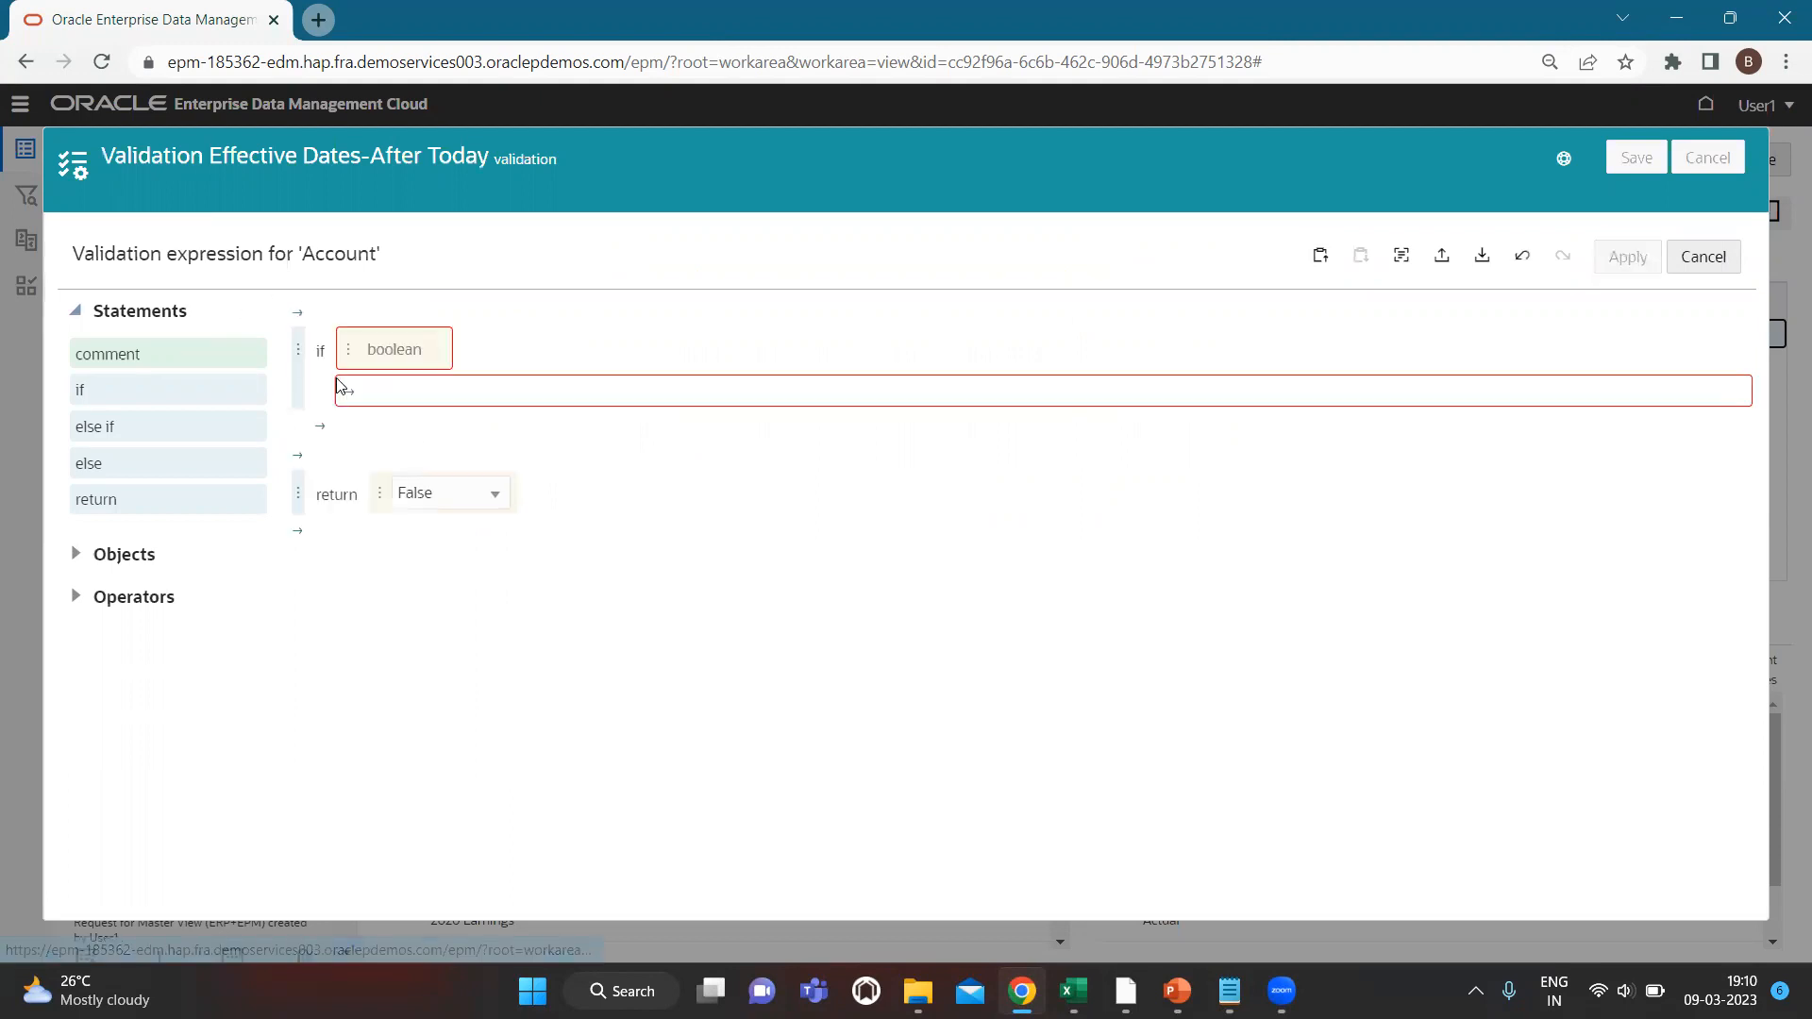
Delete the return False statement and begin the if condition with the node's Custom.End Date property.
left_click(297, 496)
left_click(356, 539)
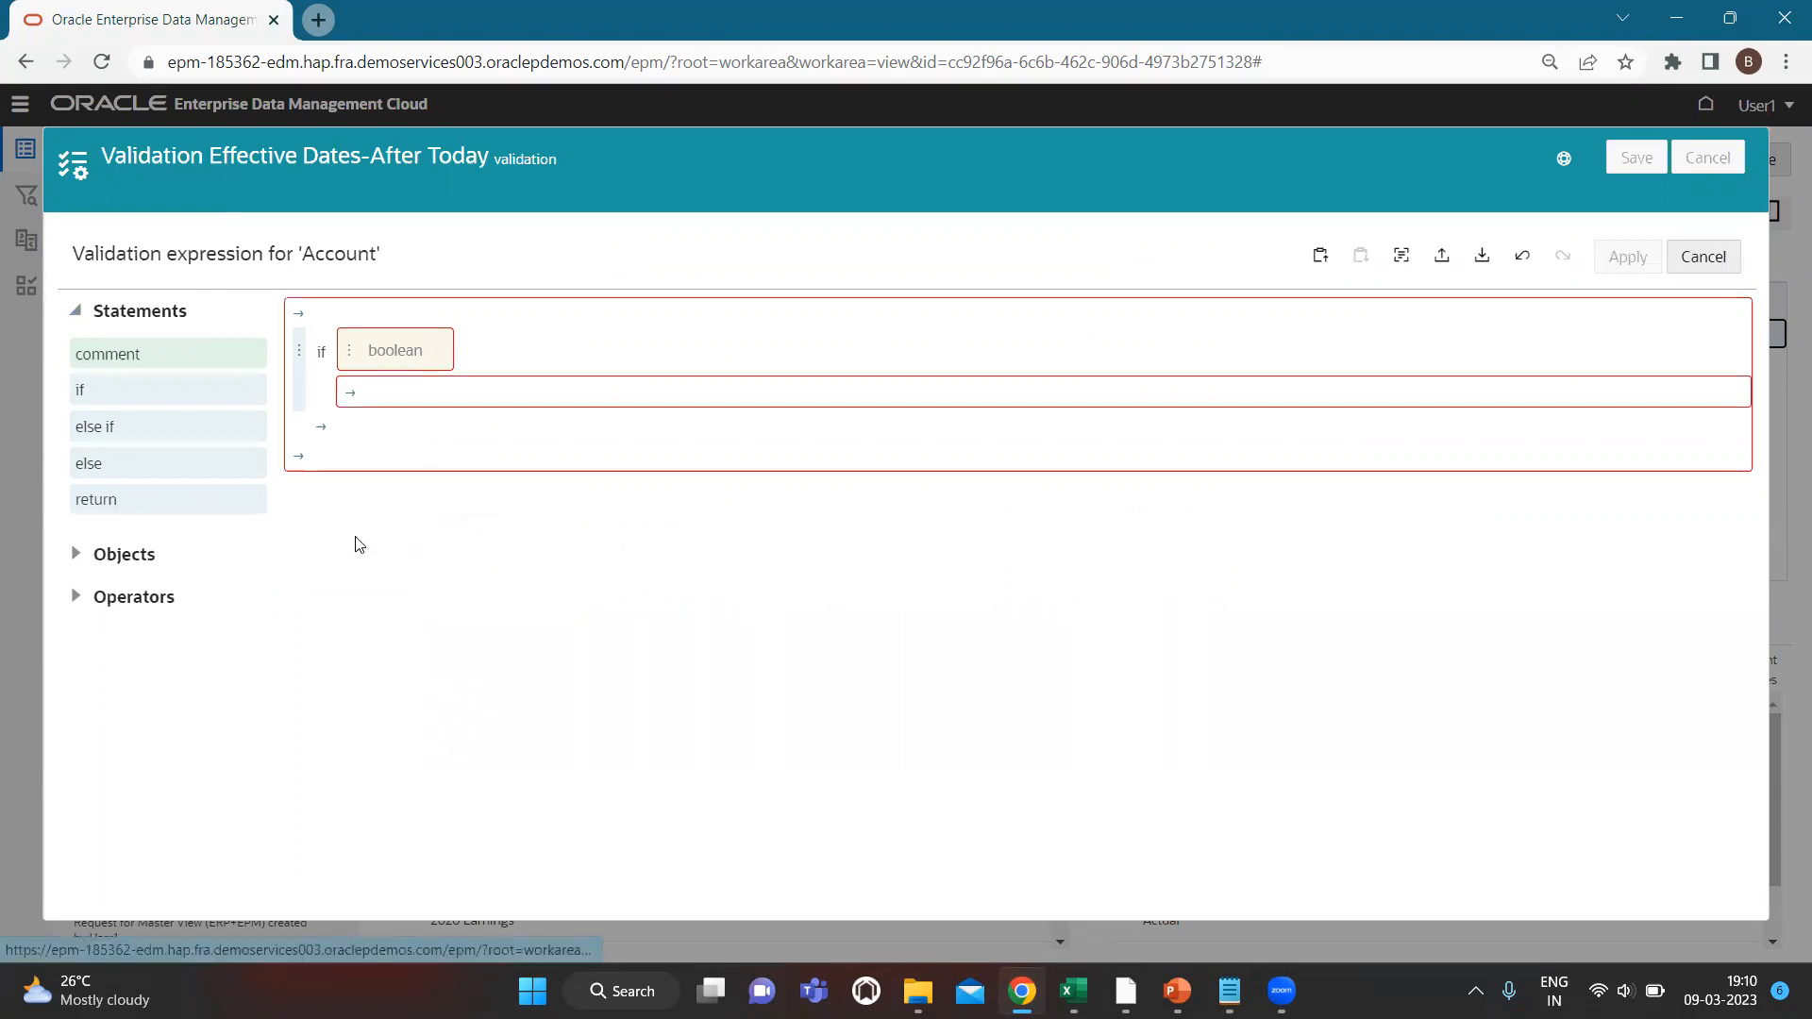
left_click(366, 358)
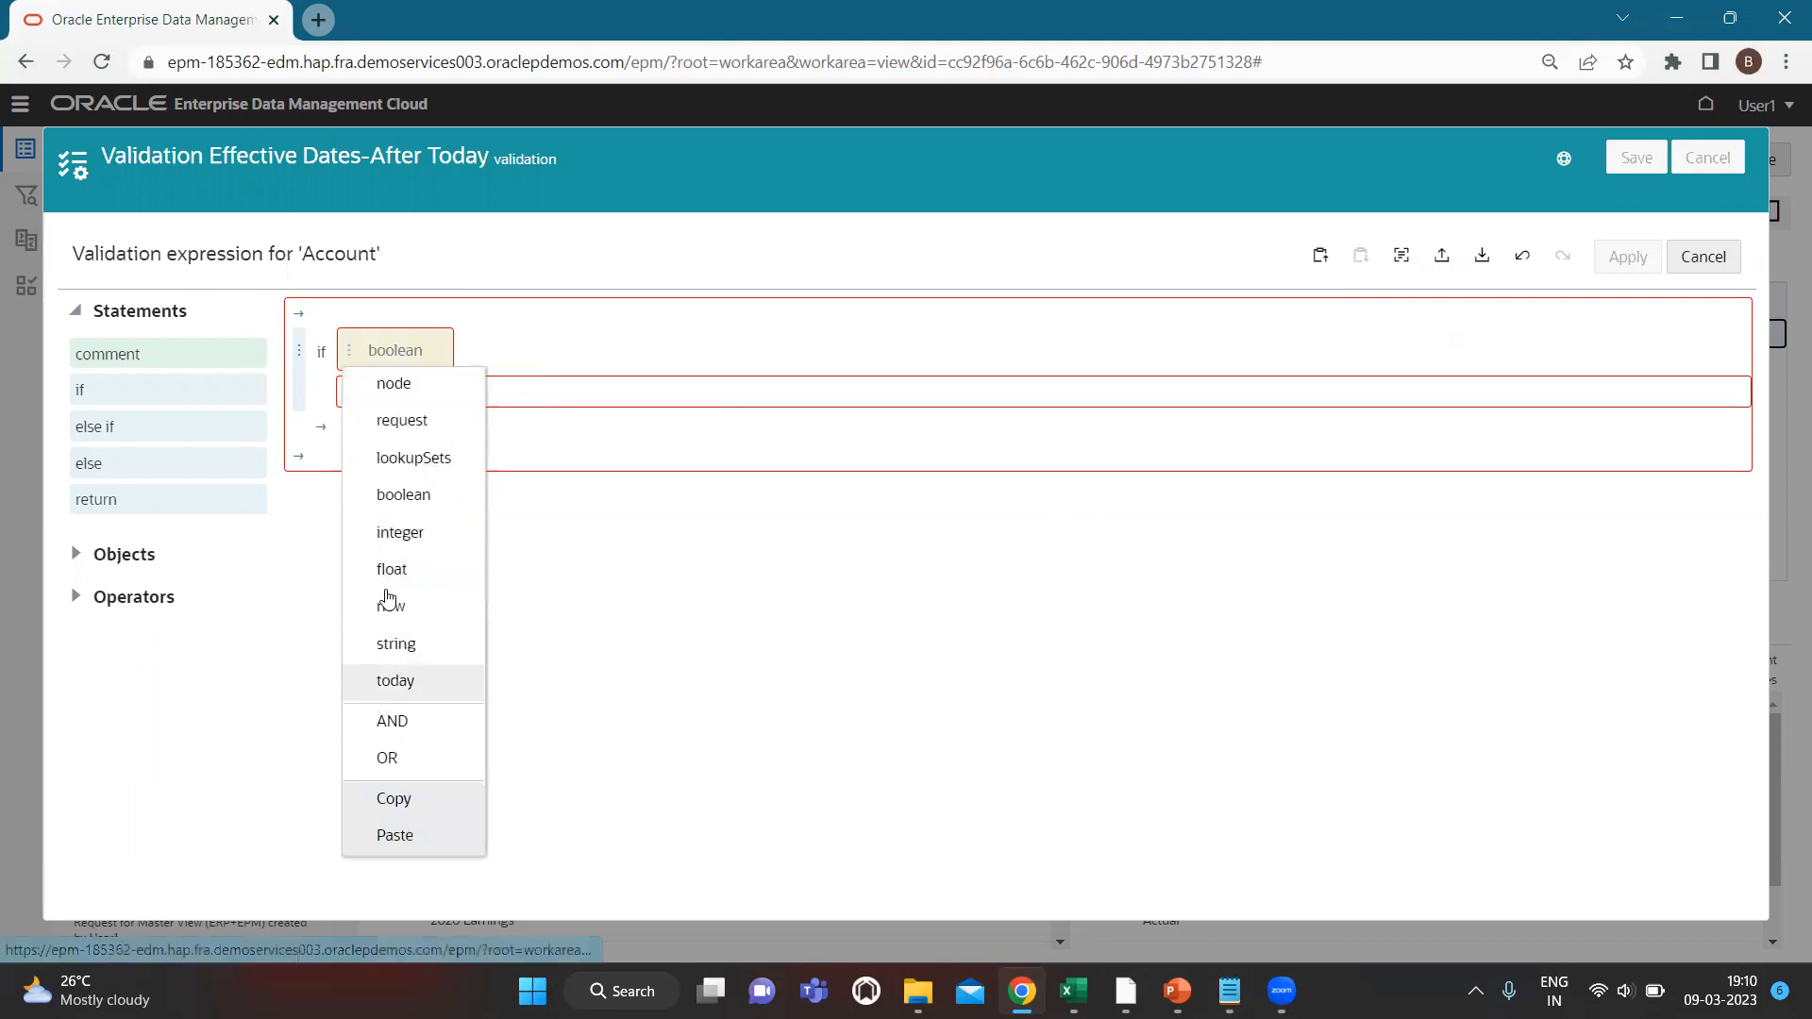
left_click(444, 391)
left_click(408, 365)
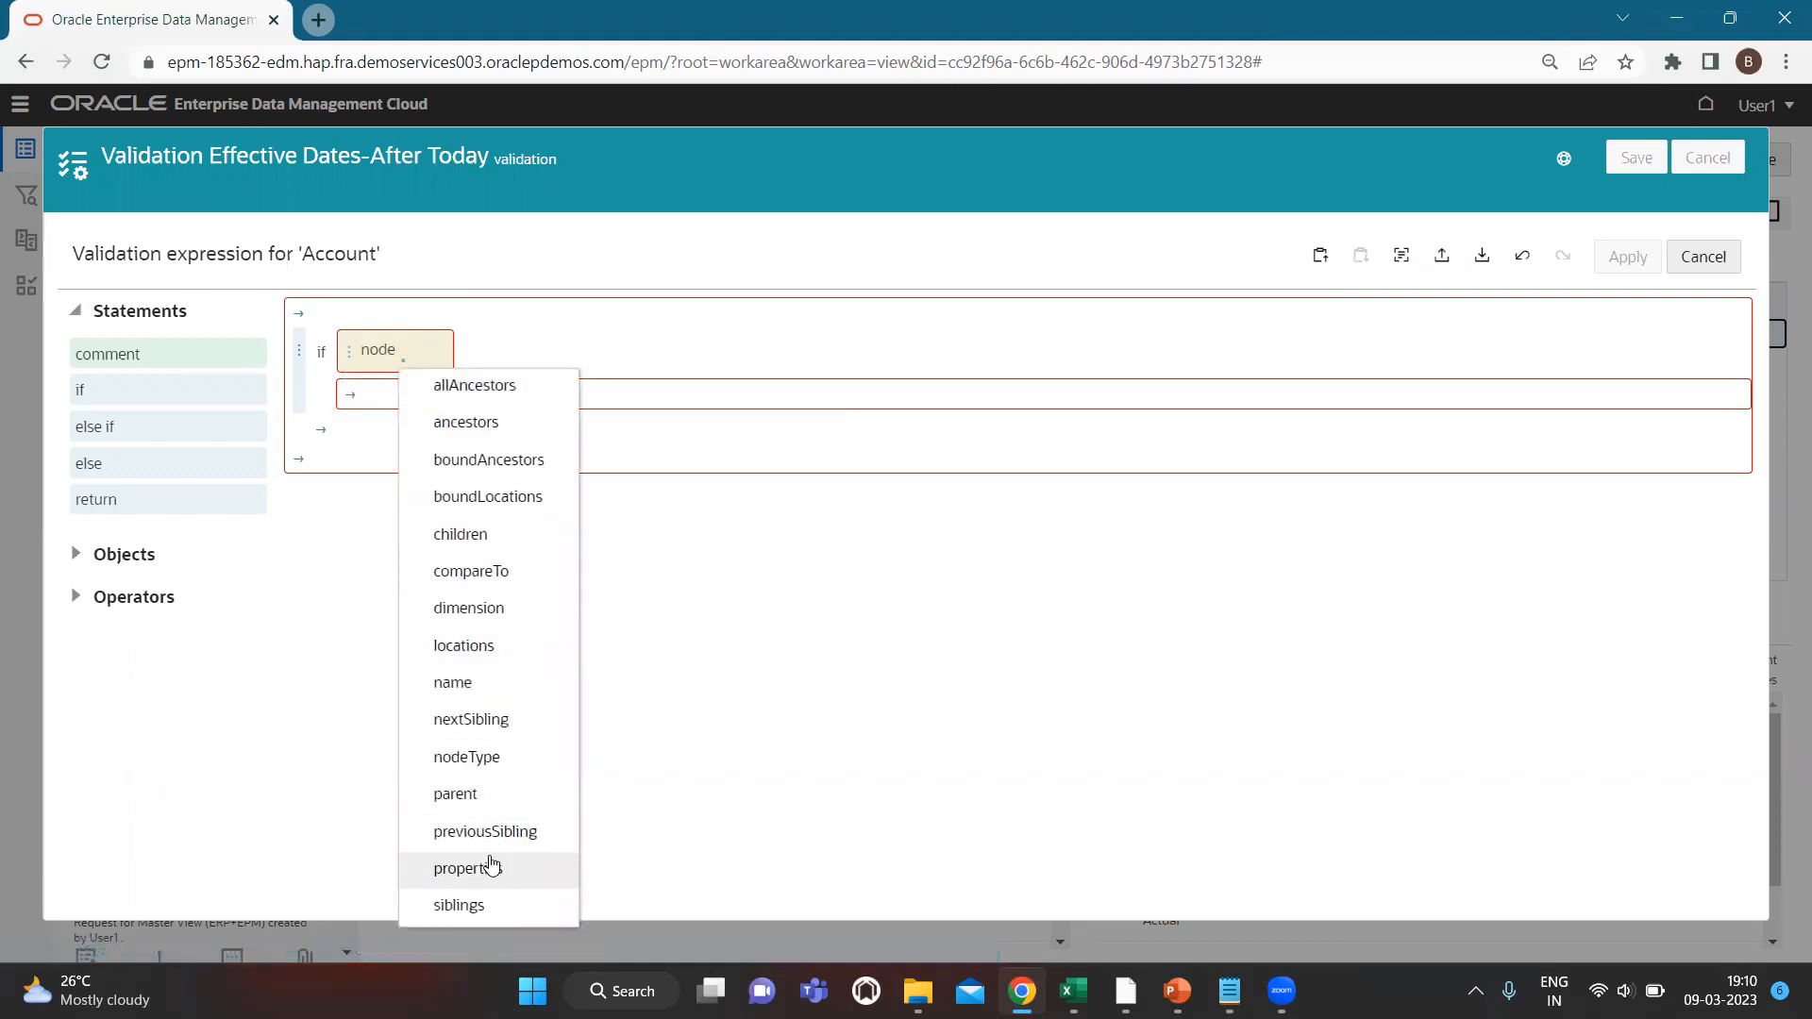
left_click(491, 865)
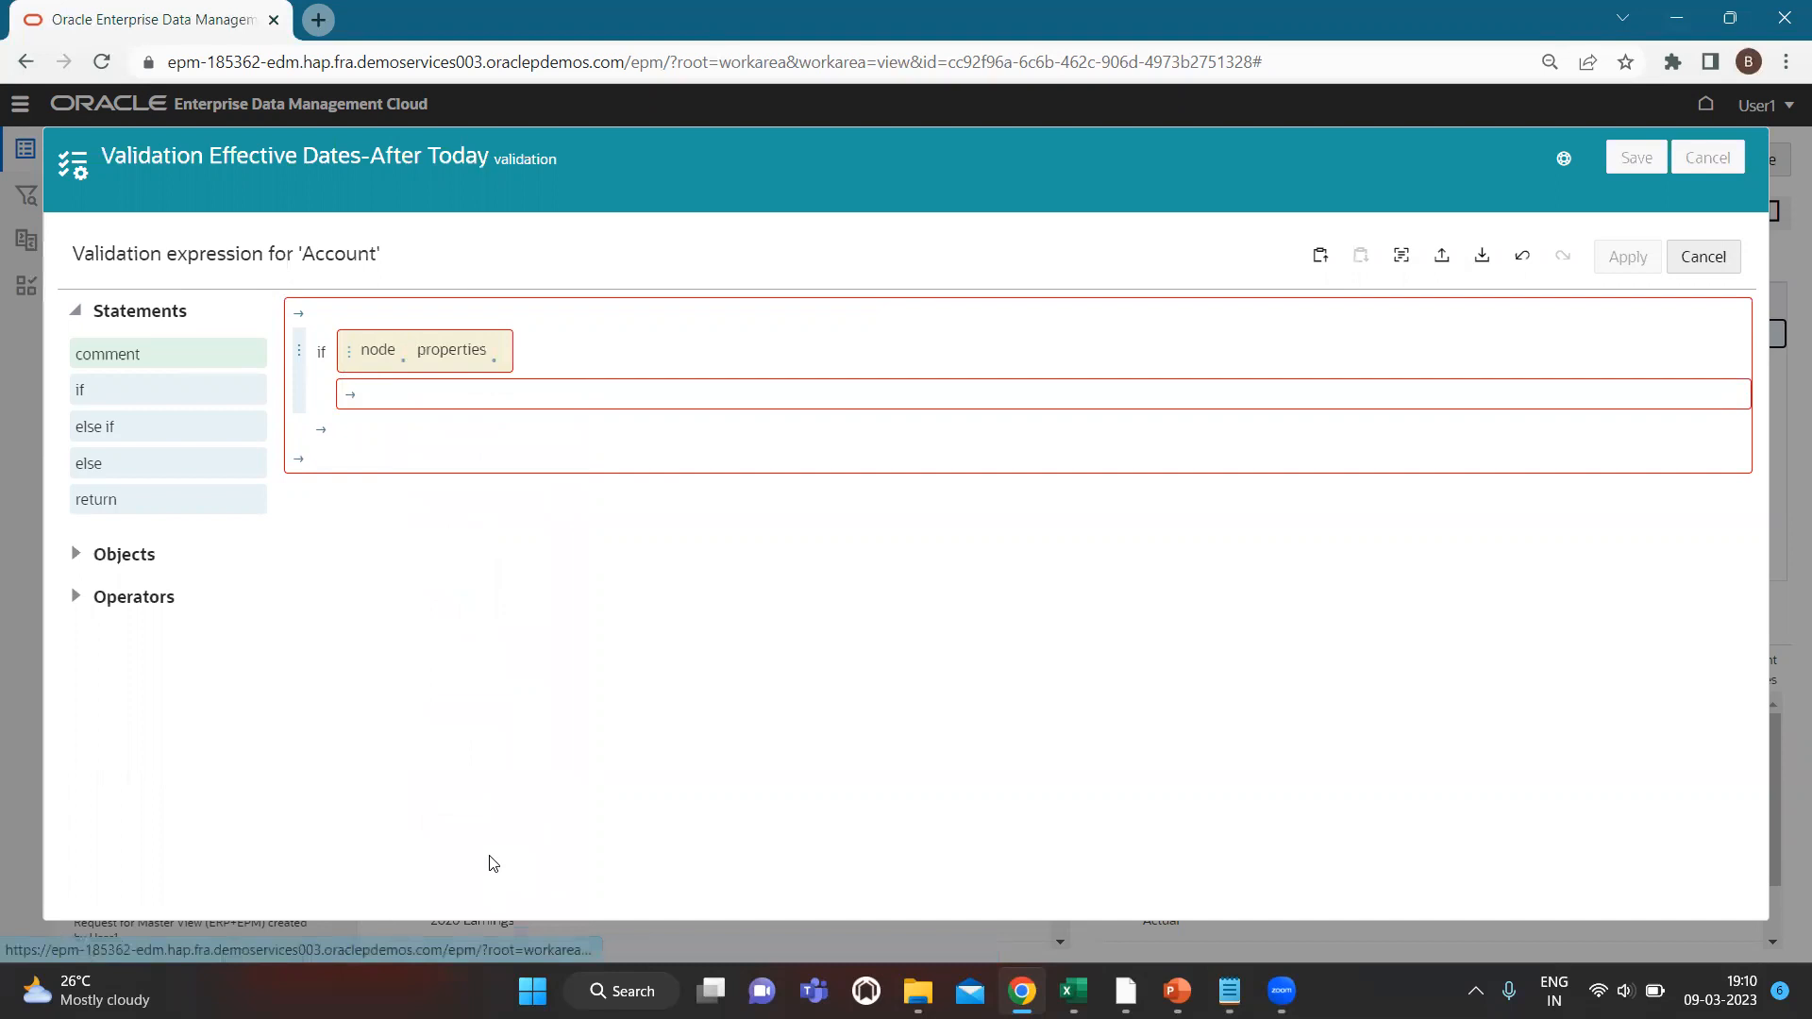
left_click(497, 364)
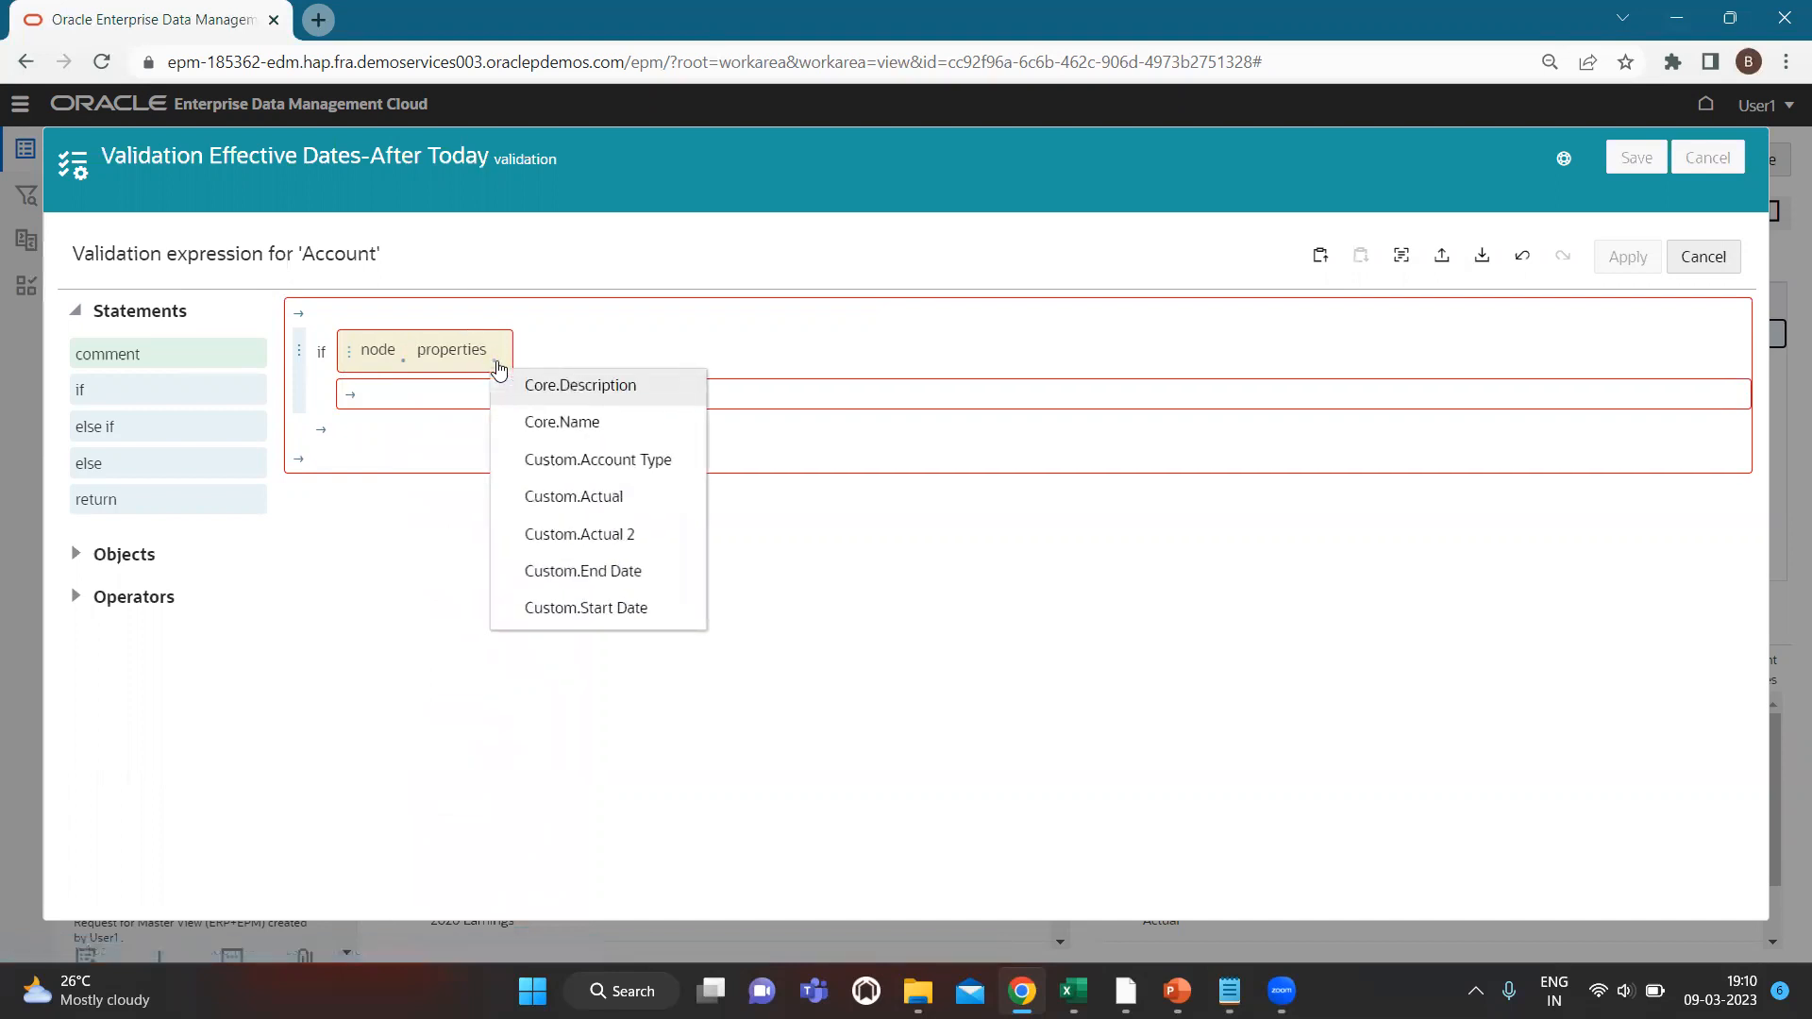
left_click(641, 586)
Extend the End Date condition with an after comparison that uses today as the date value.
left_click(637, 365)
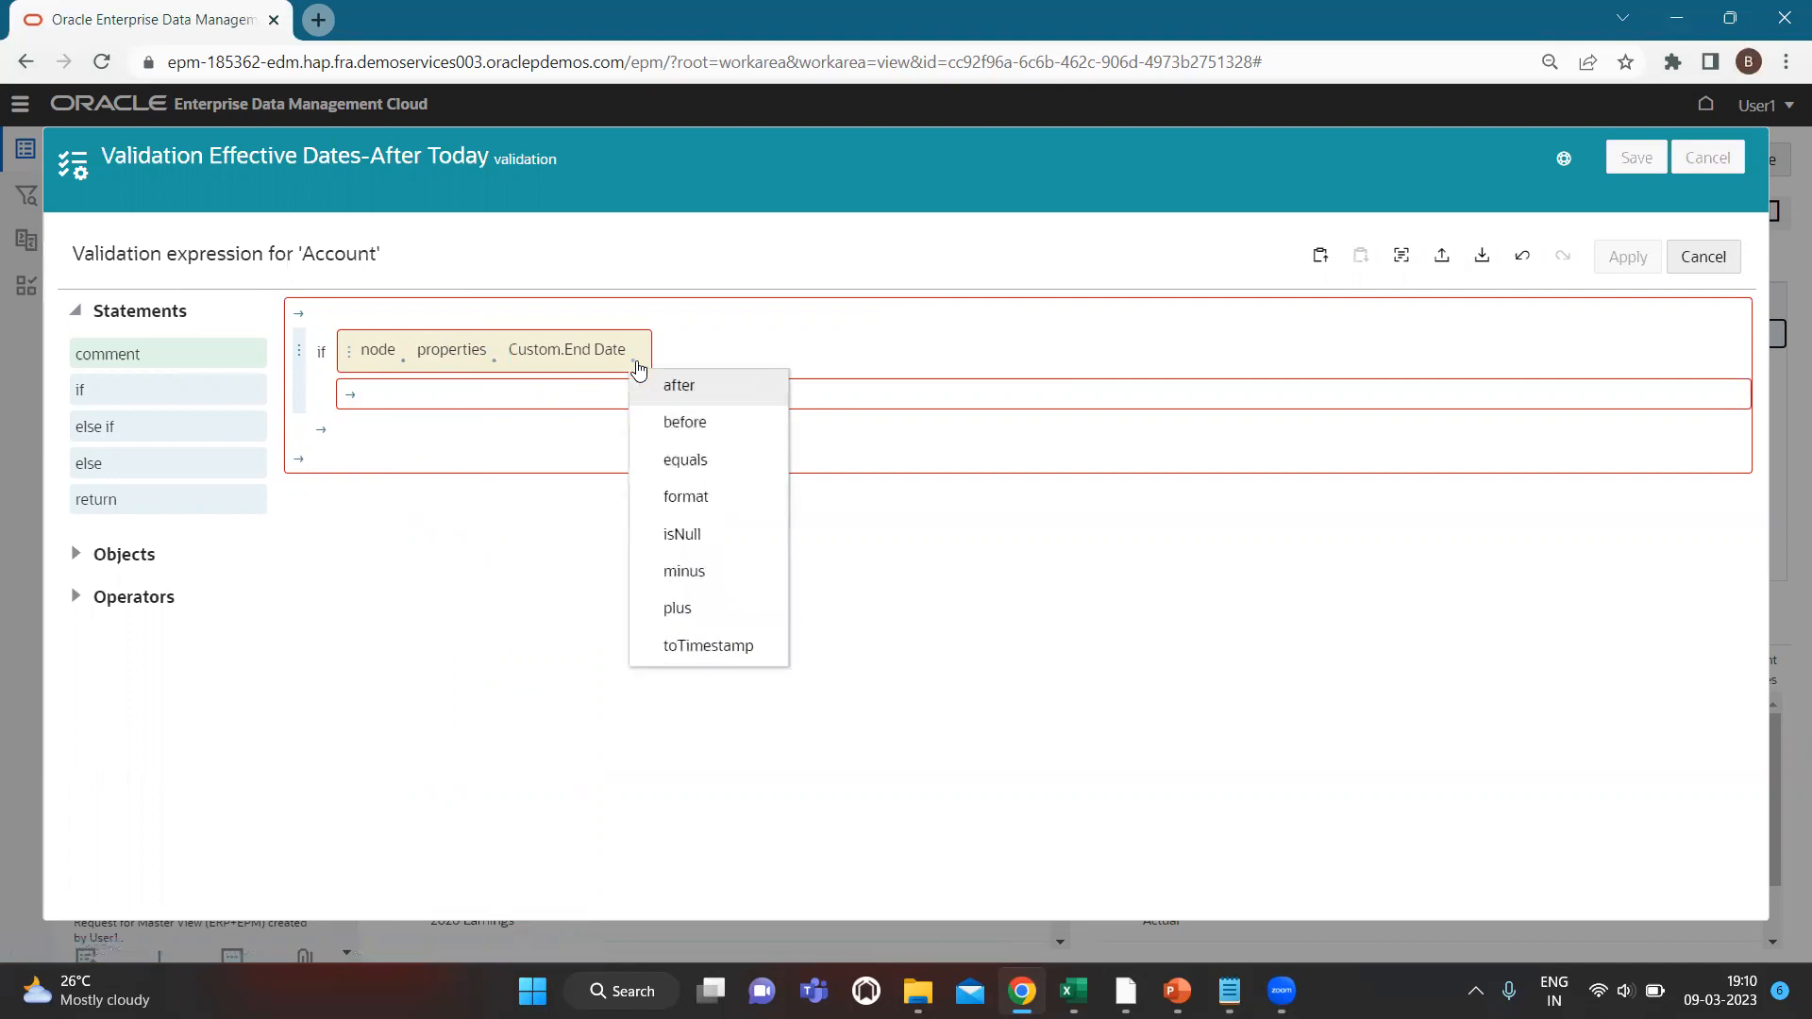
left_click(677, 386)
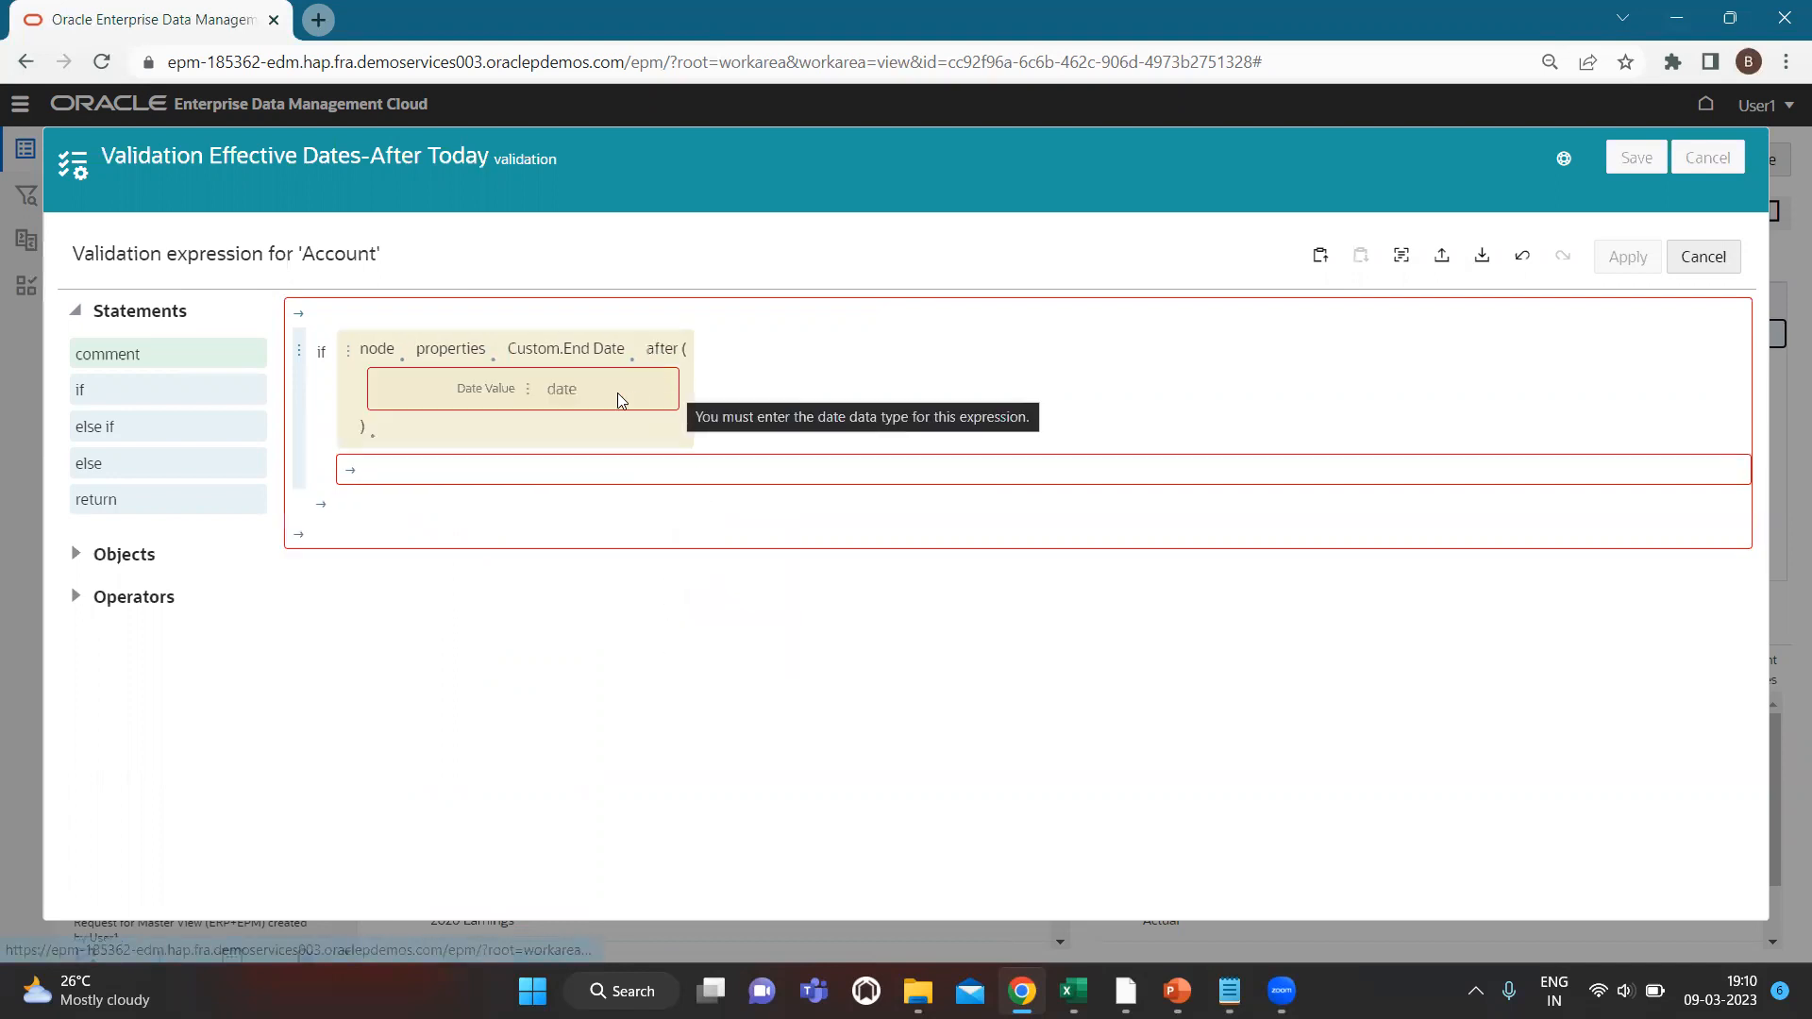
left_click(525, 394)
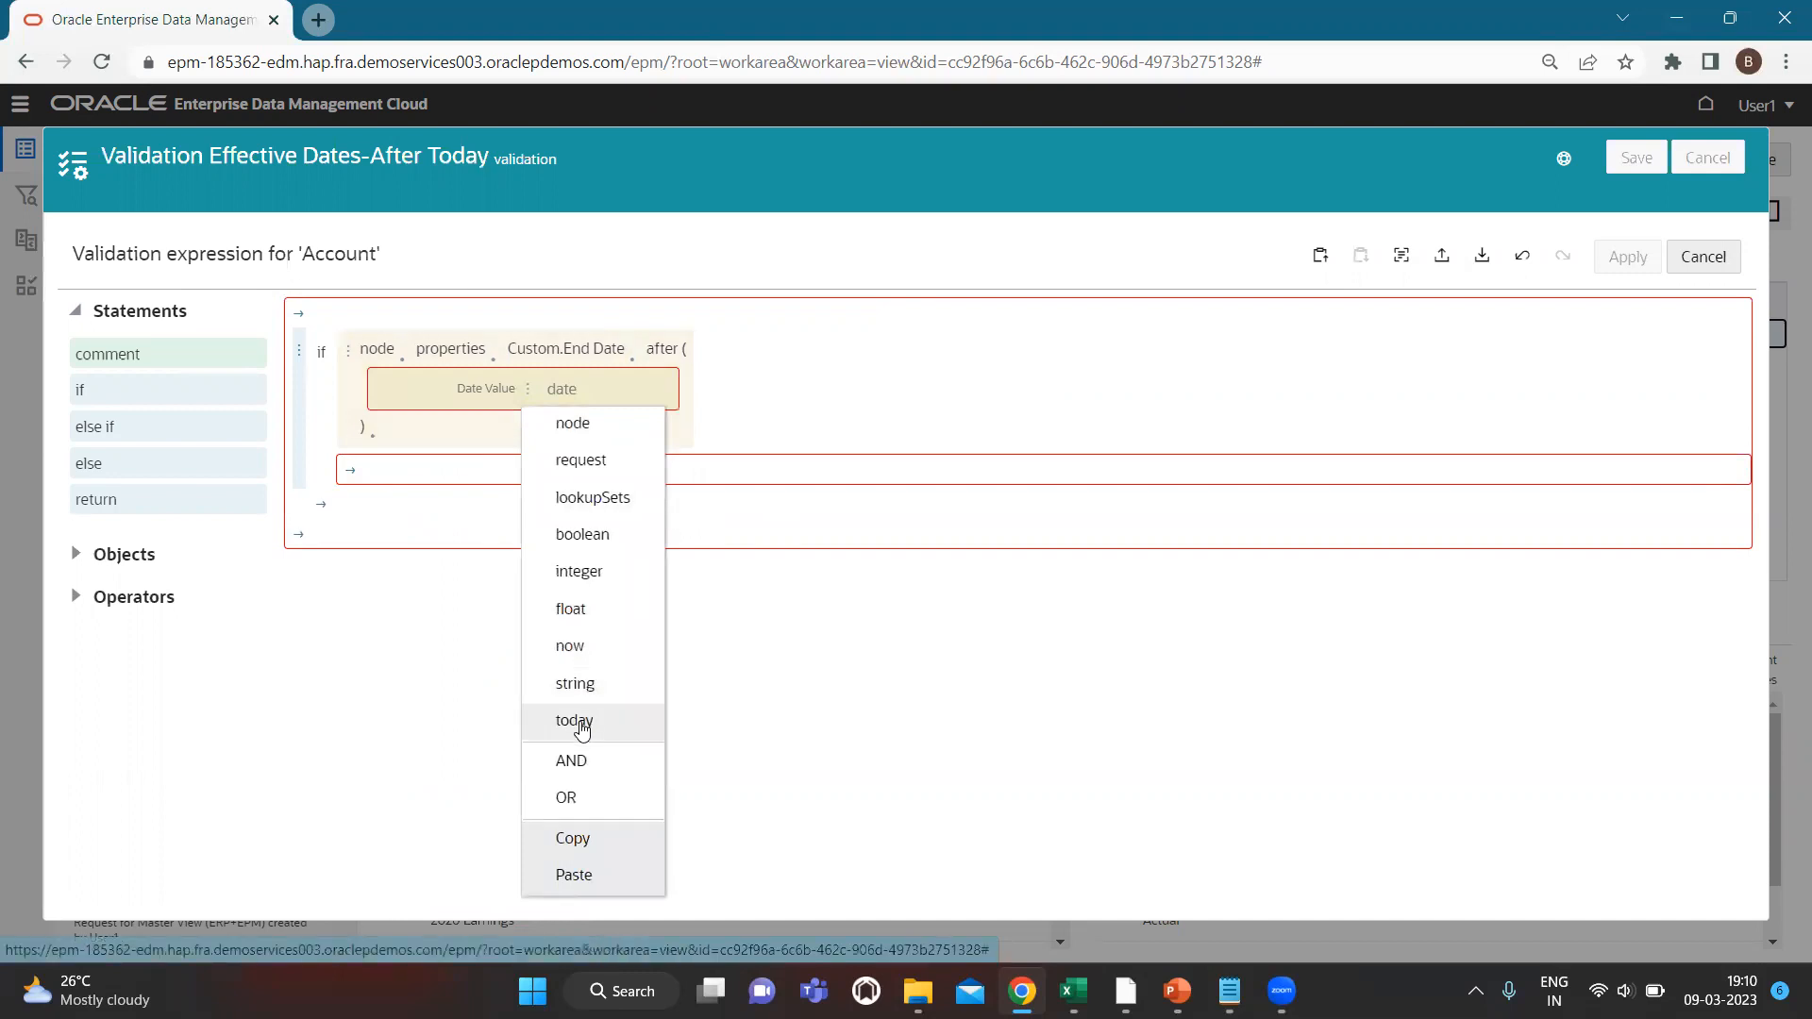
left_click(574, 721)
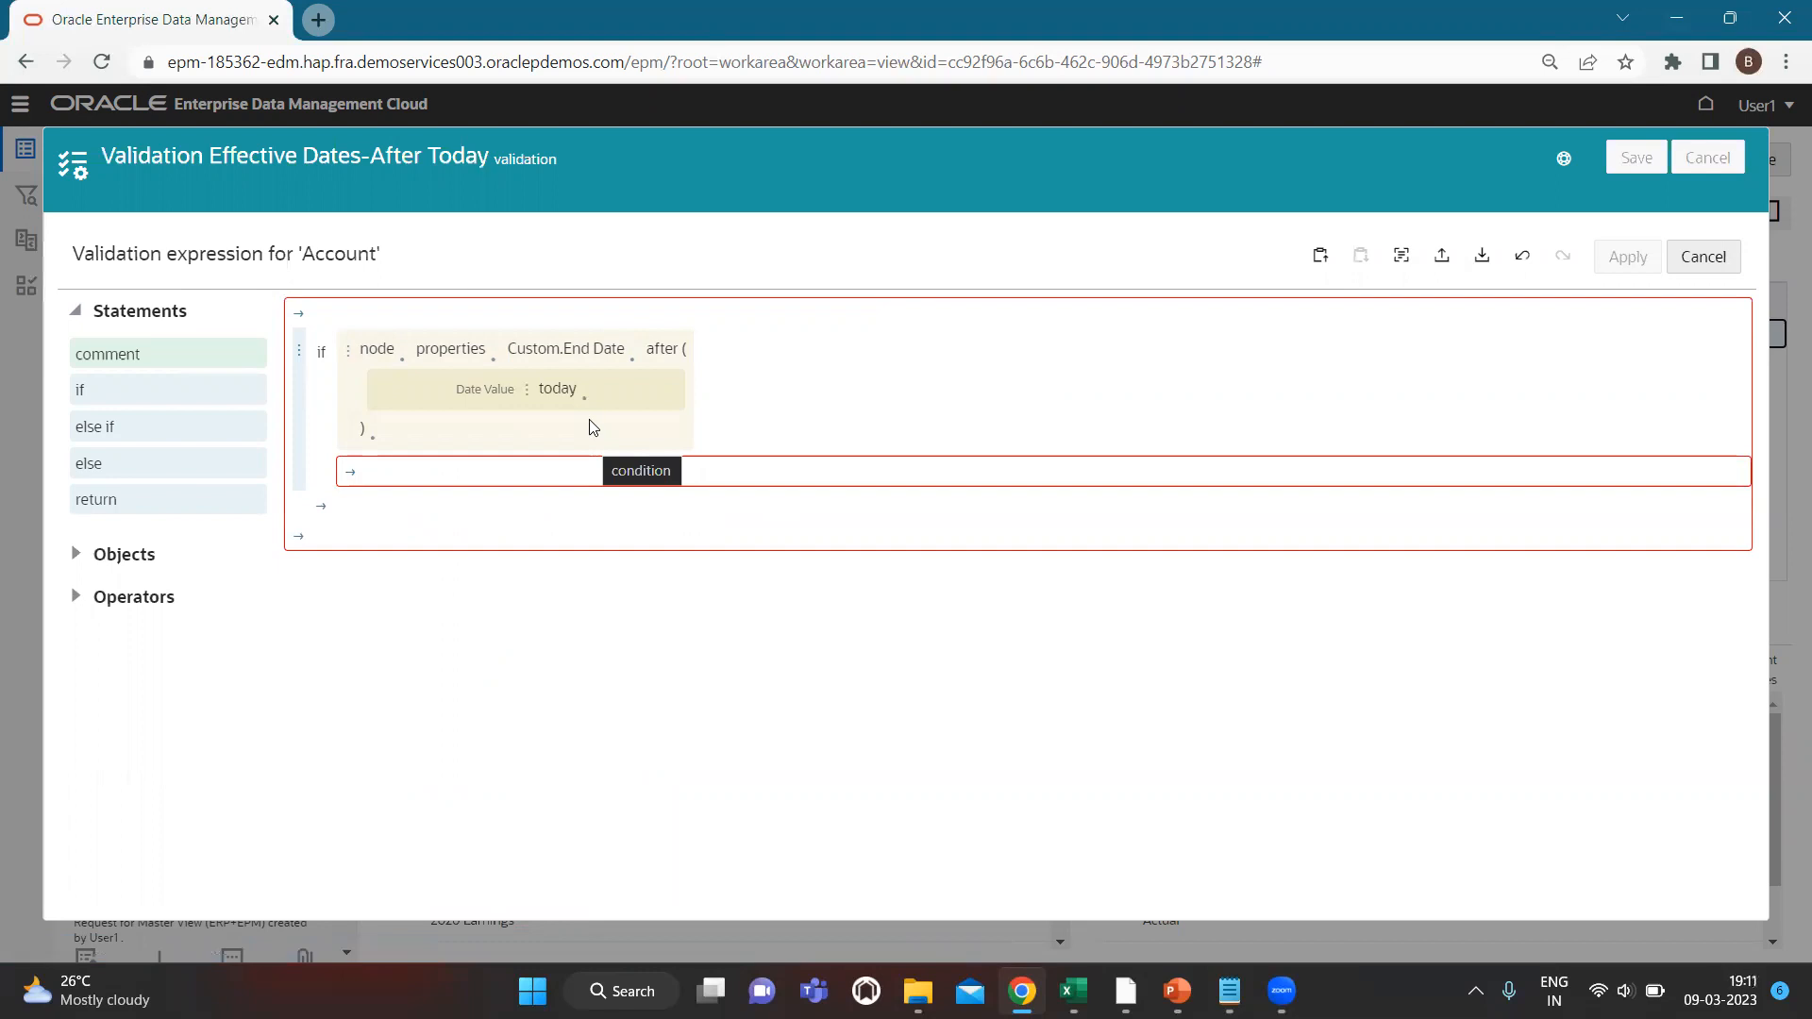
Copy the End Date condition, replace it with an OR operator, and paste the copy as the first operand.
right_click(349, 363)
left_click(416, 801)
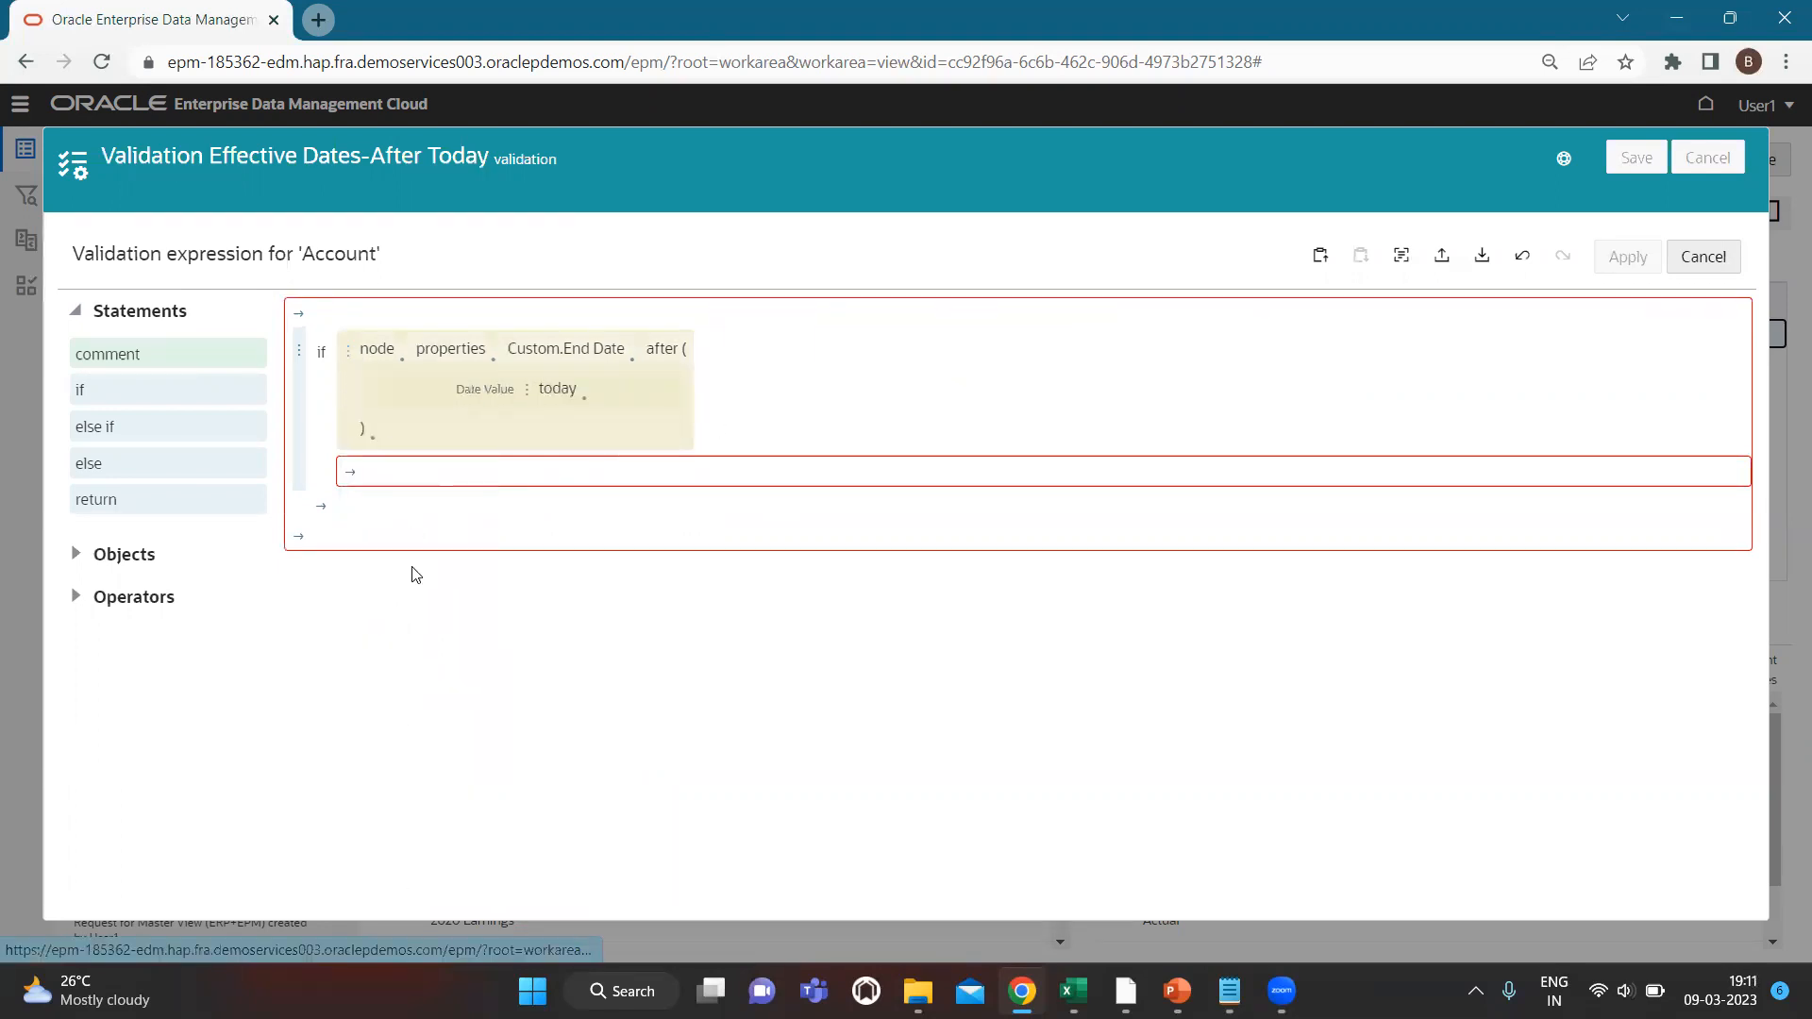
right_click(349, 363)
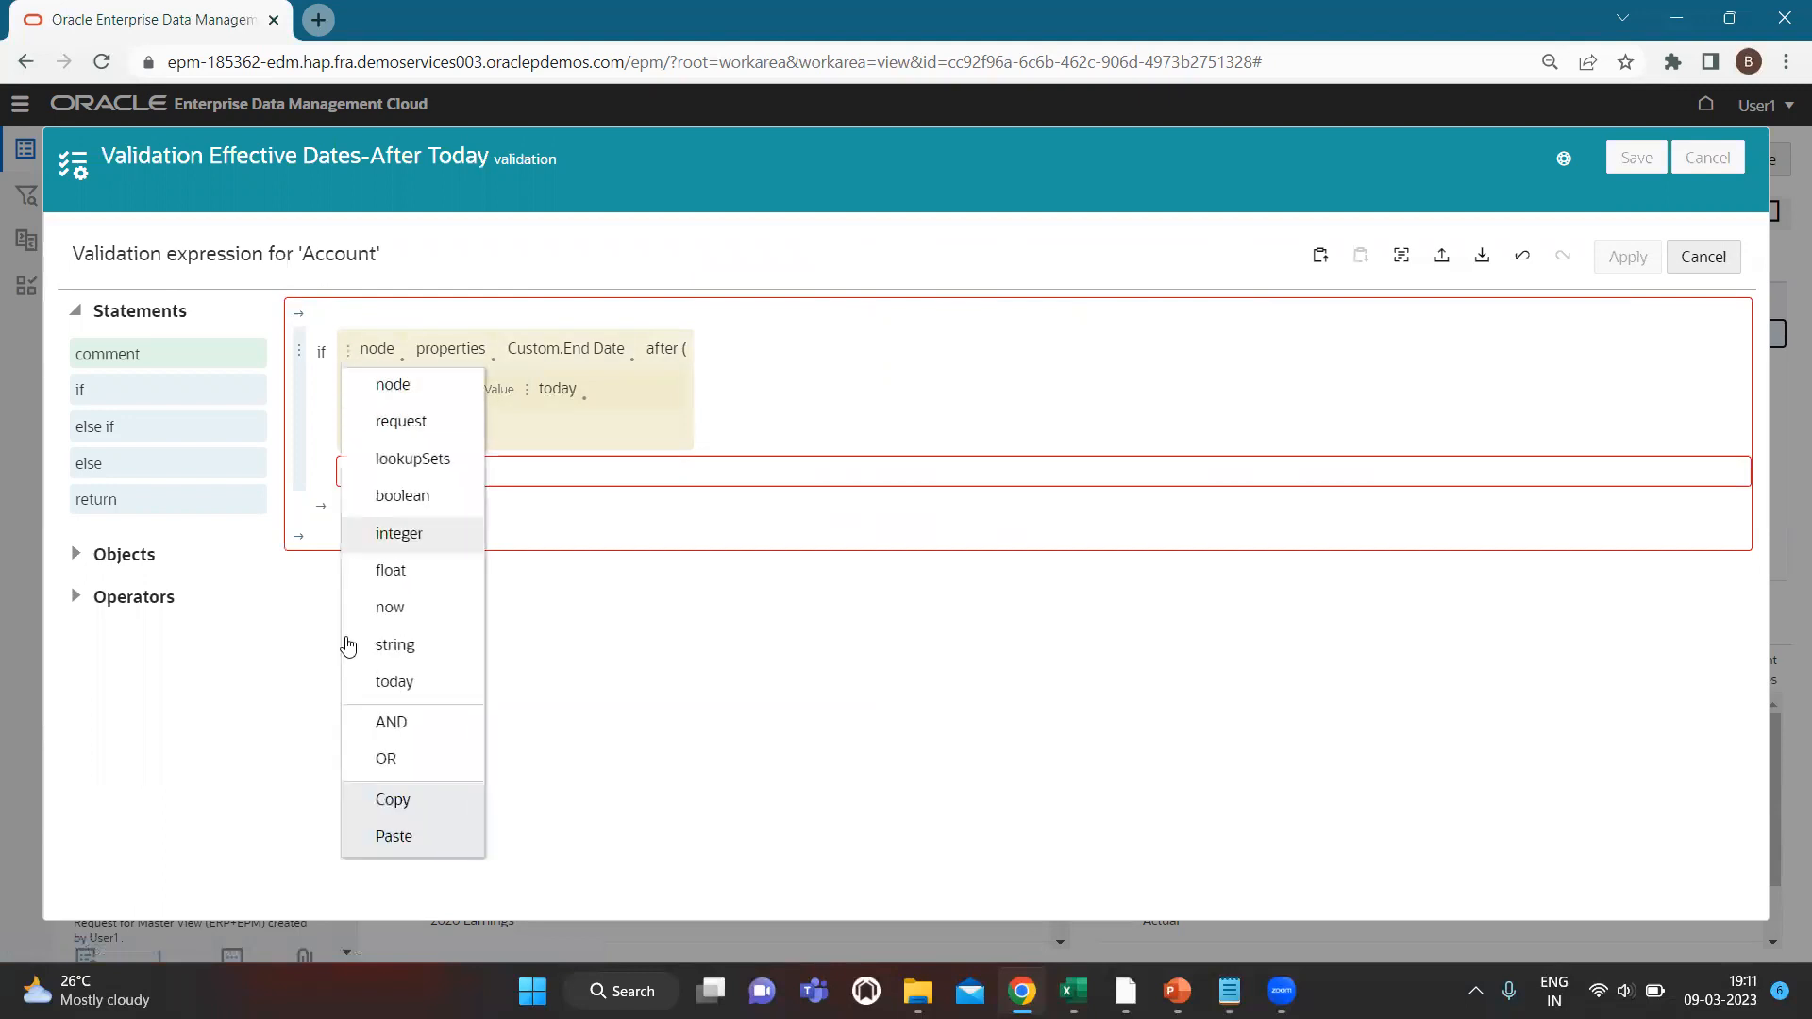
left_click(387, 758)
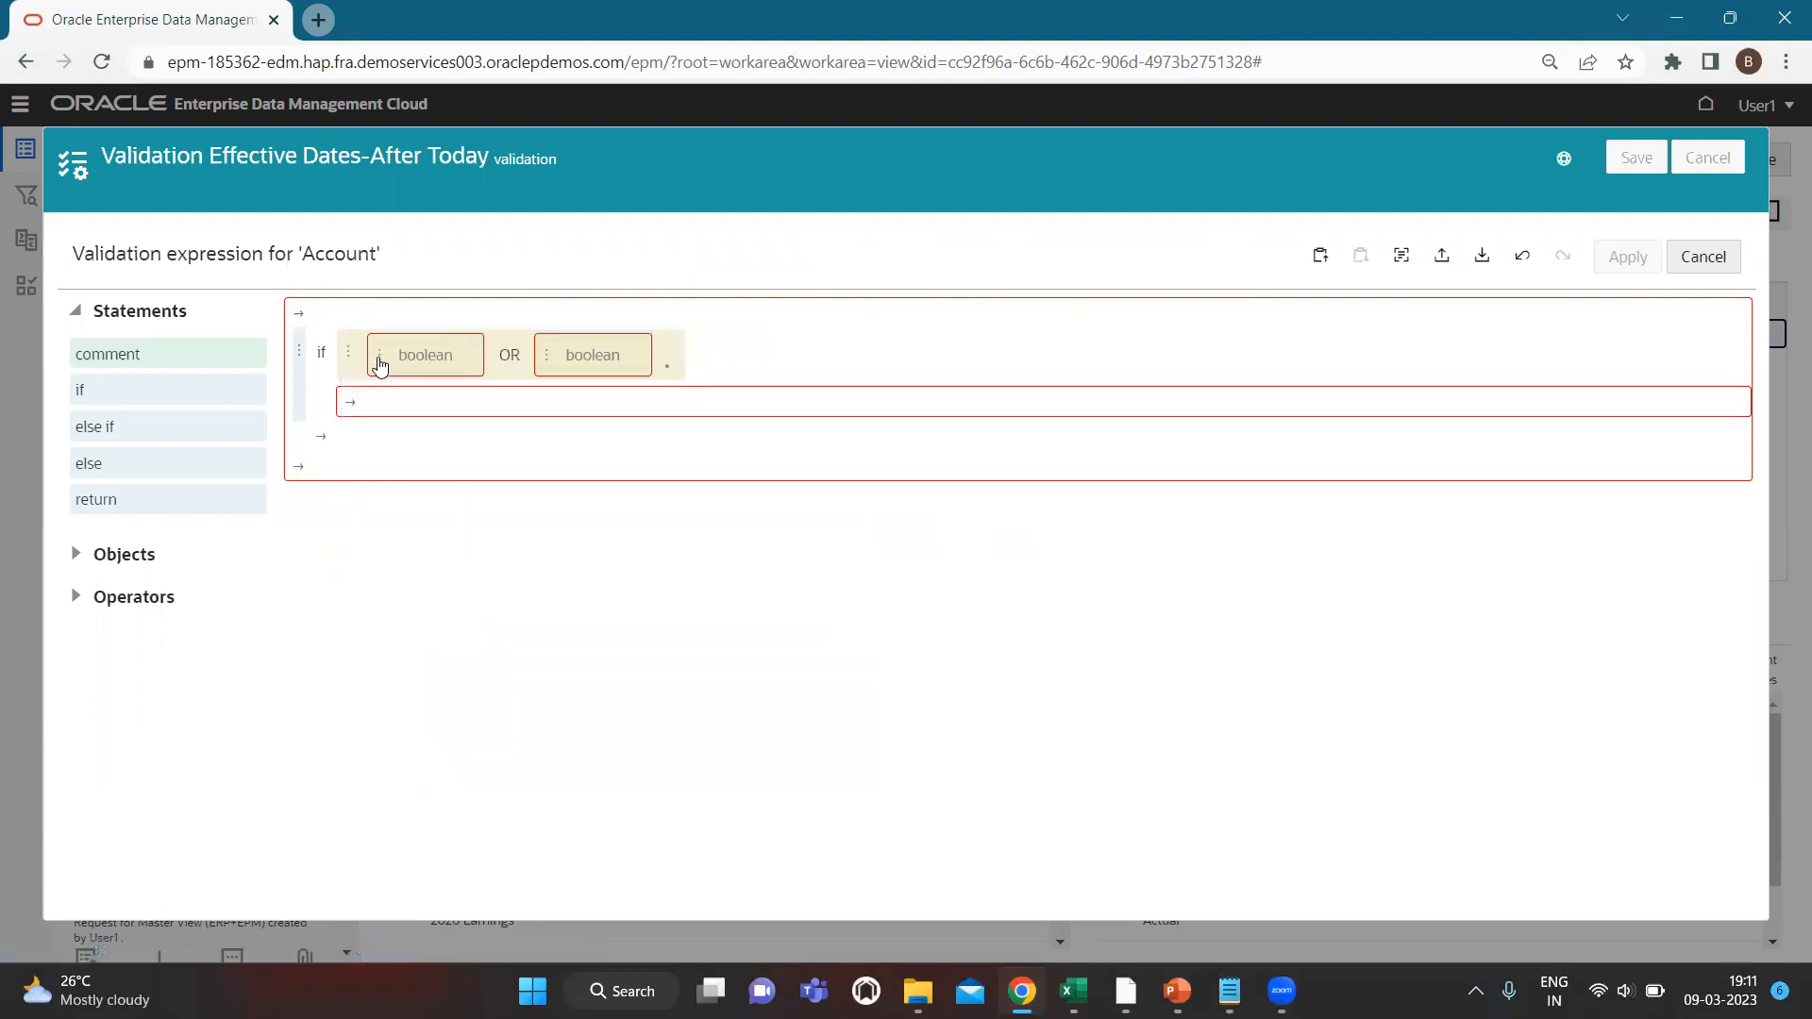
right_click(380, 366)
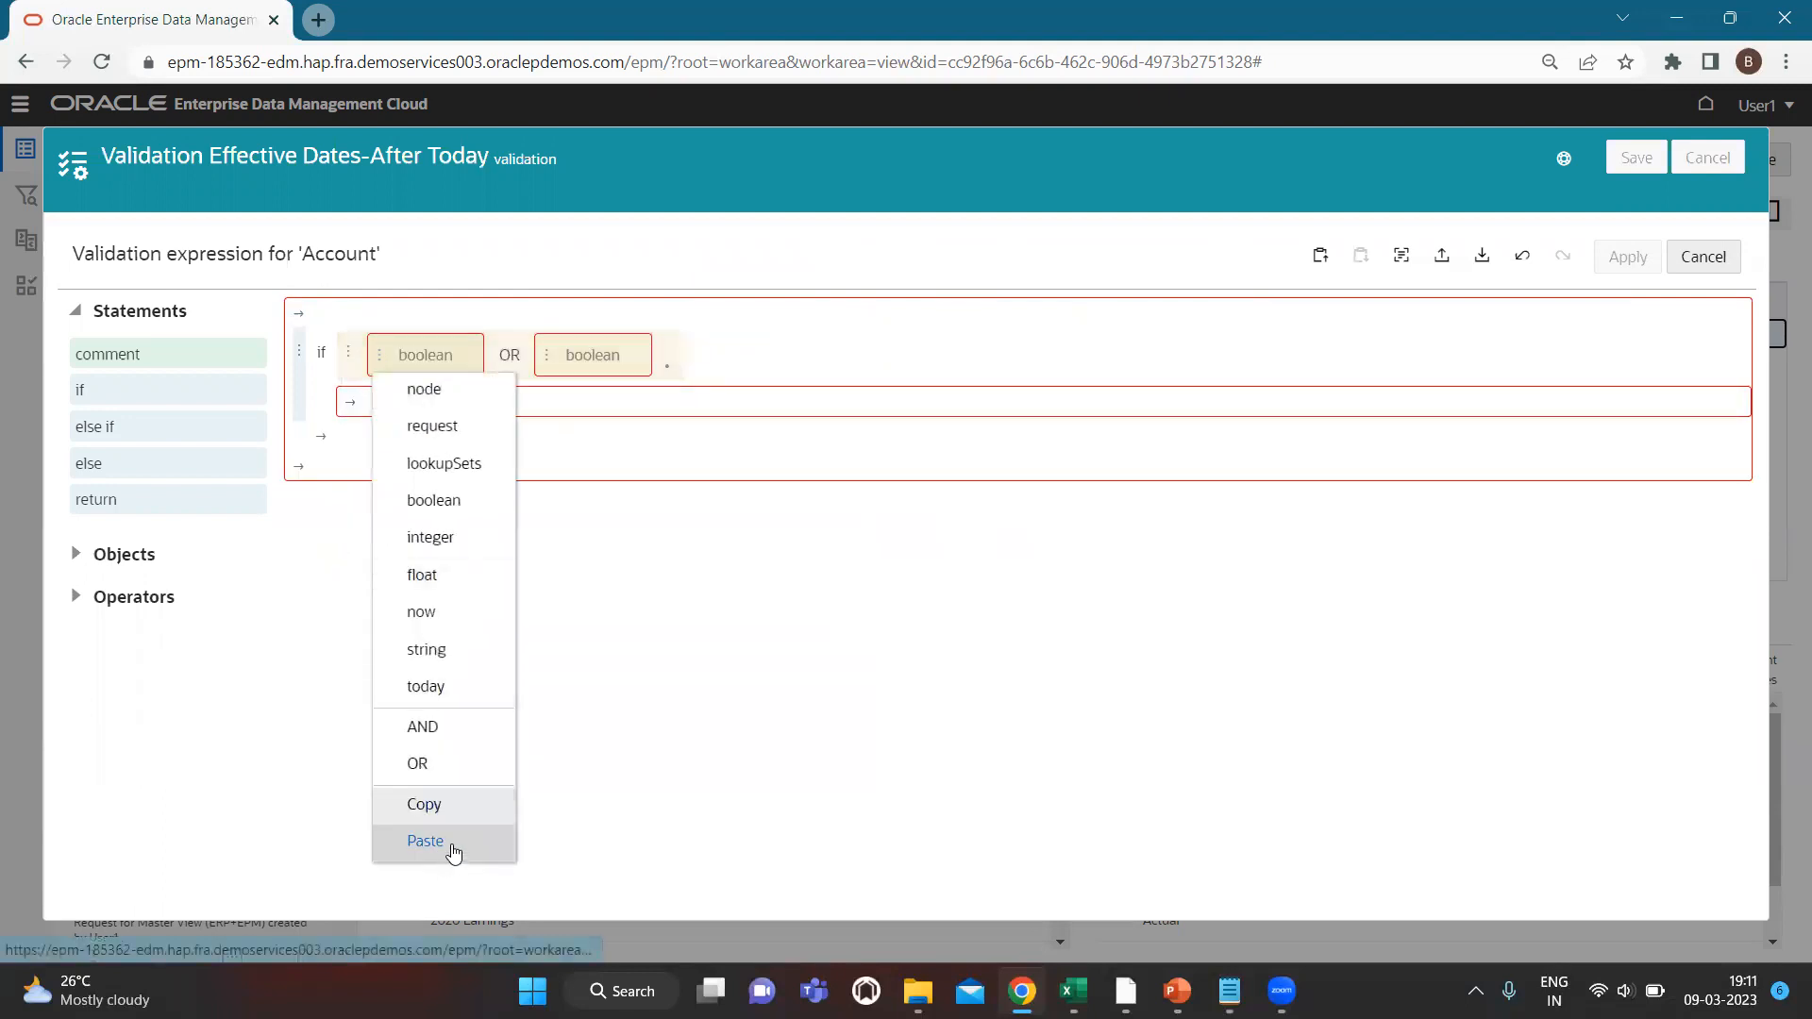
left_click(445, 844)
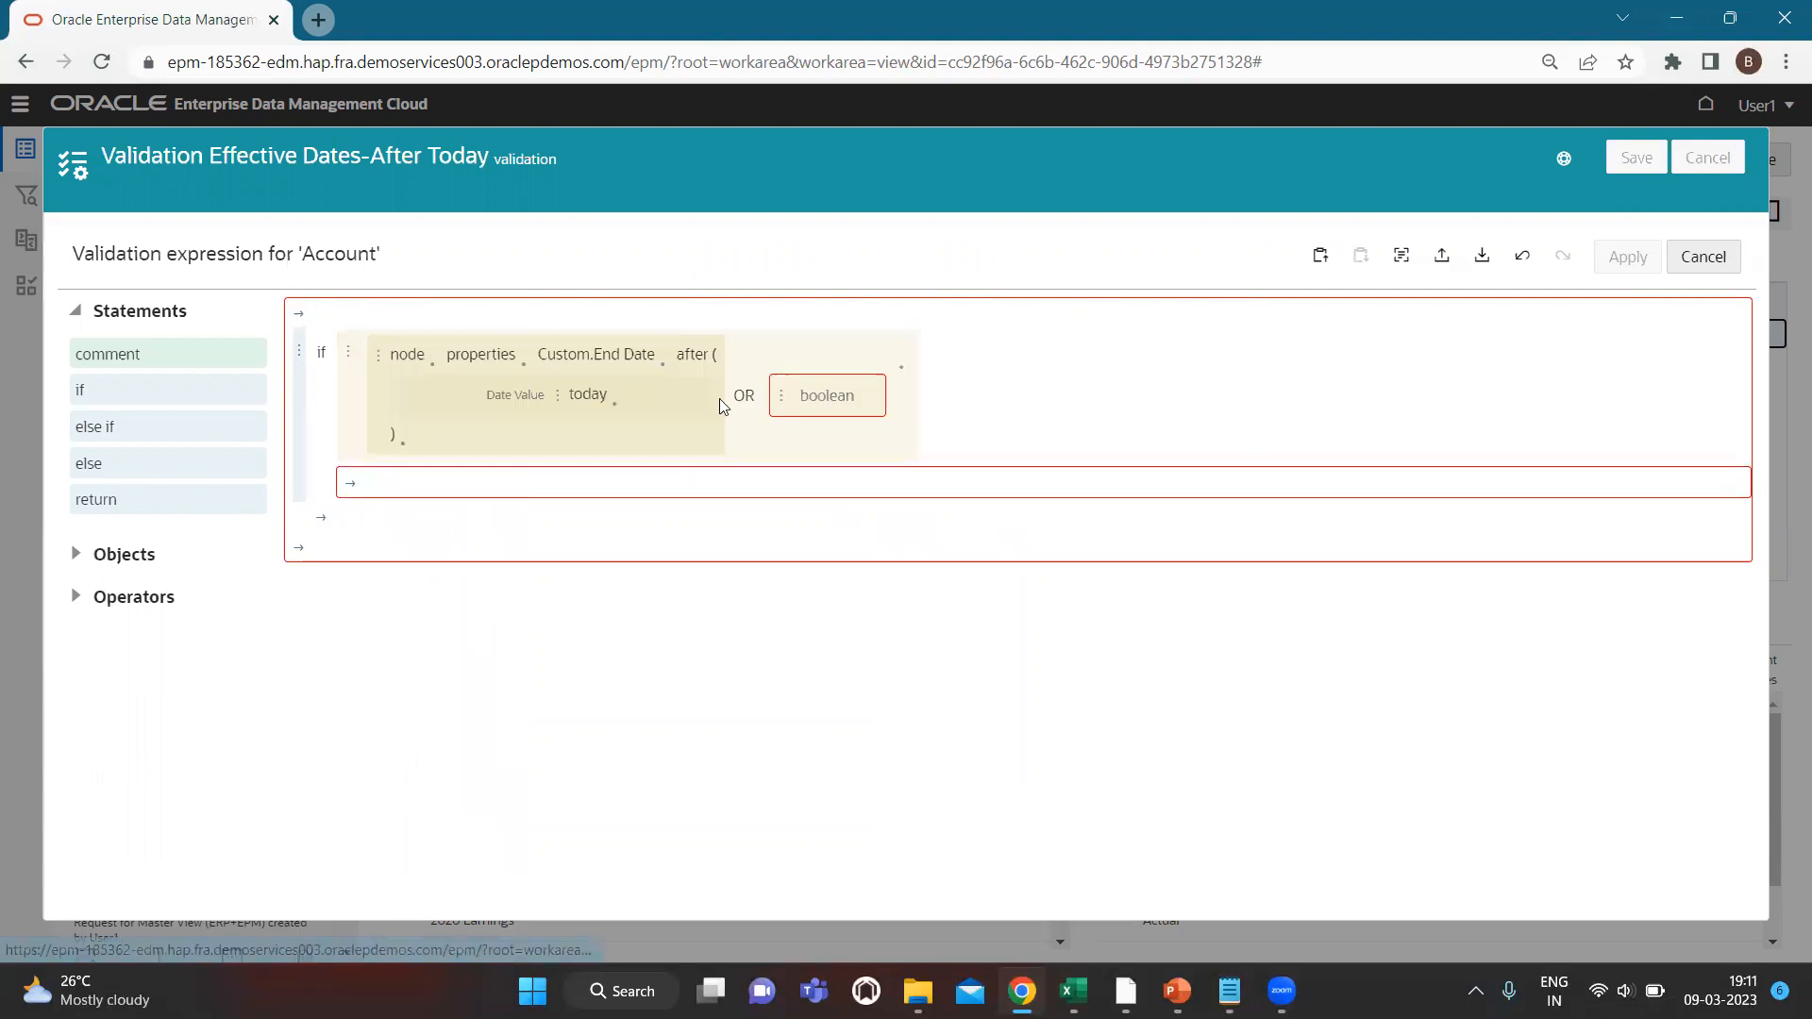
Build the second OR operand as an isNull check on the node's Custom.End Date property.
left_click(782, 404)
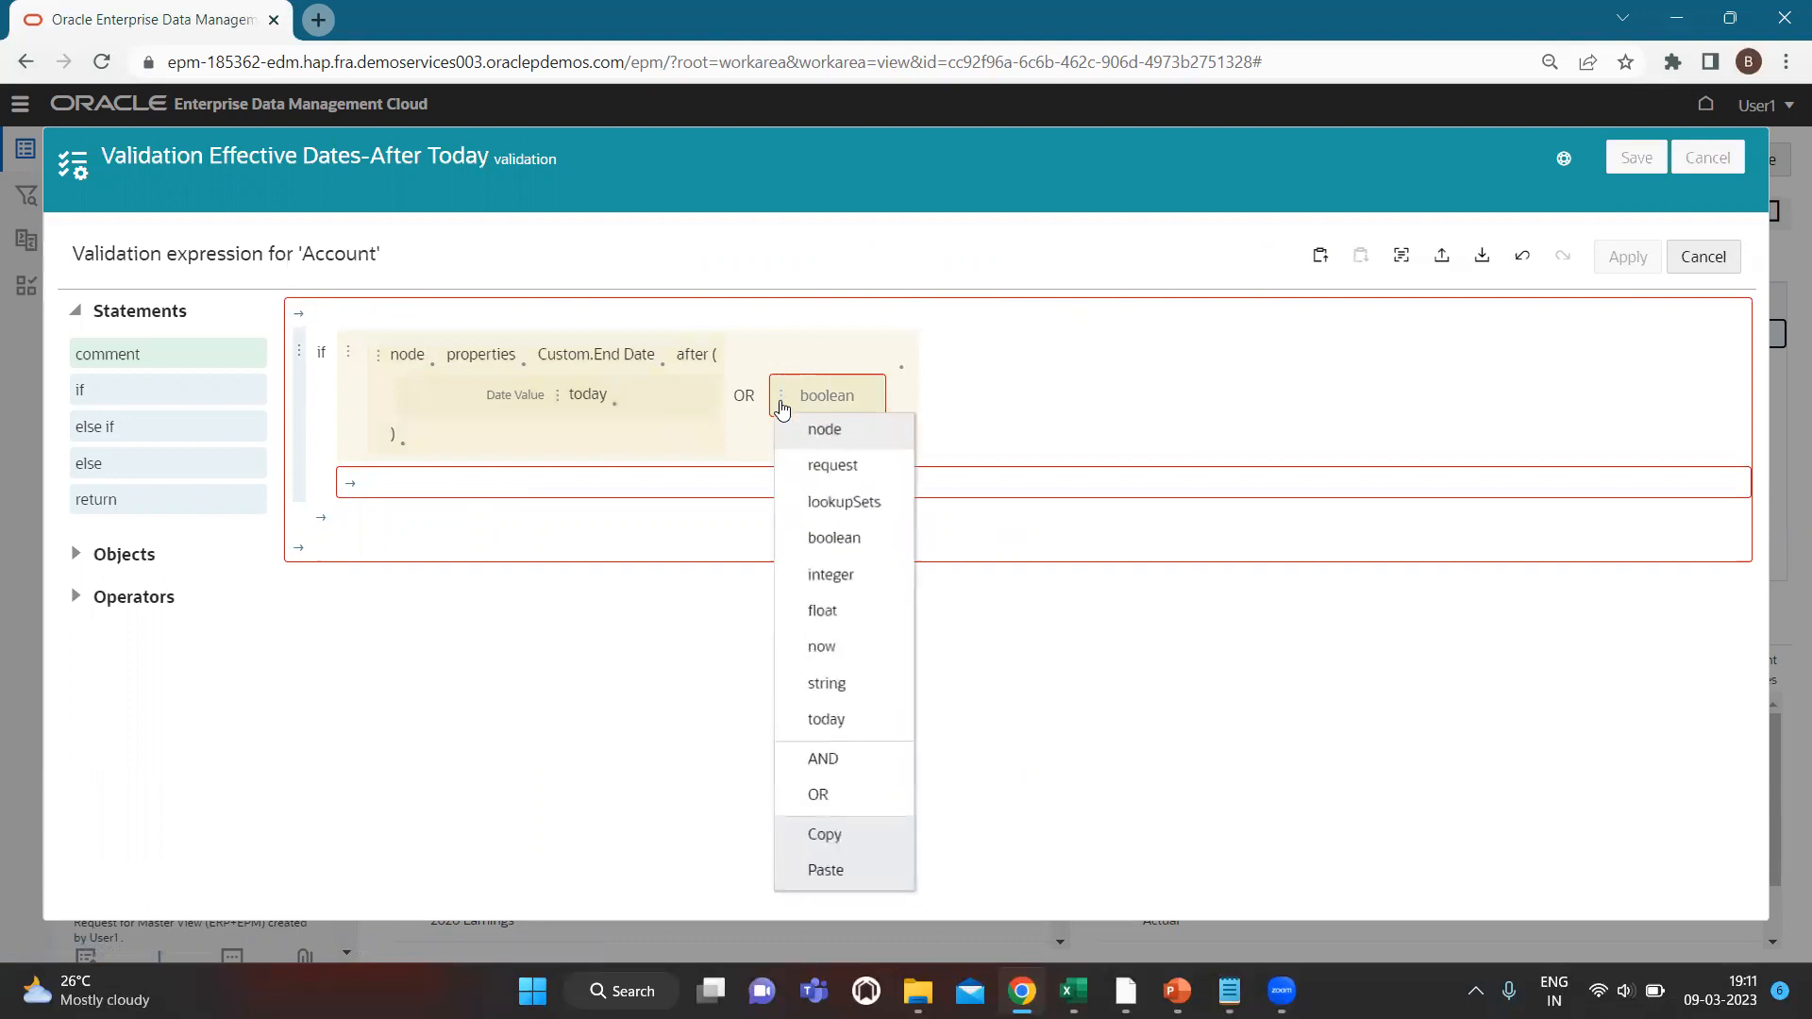
left_click(840, 432)
left_click(834, 404)
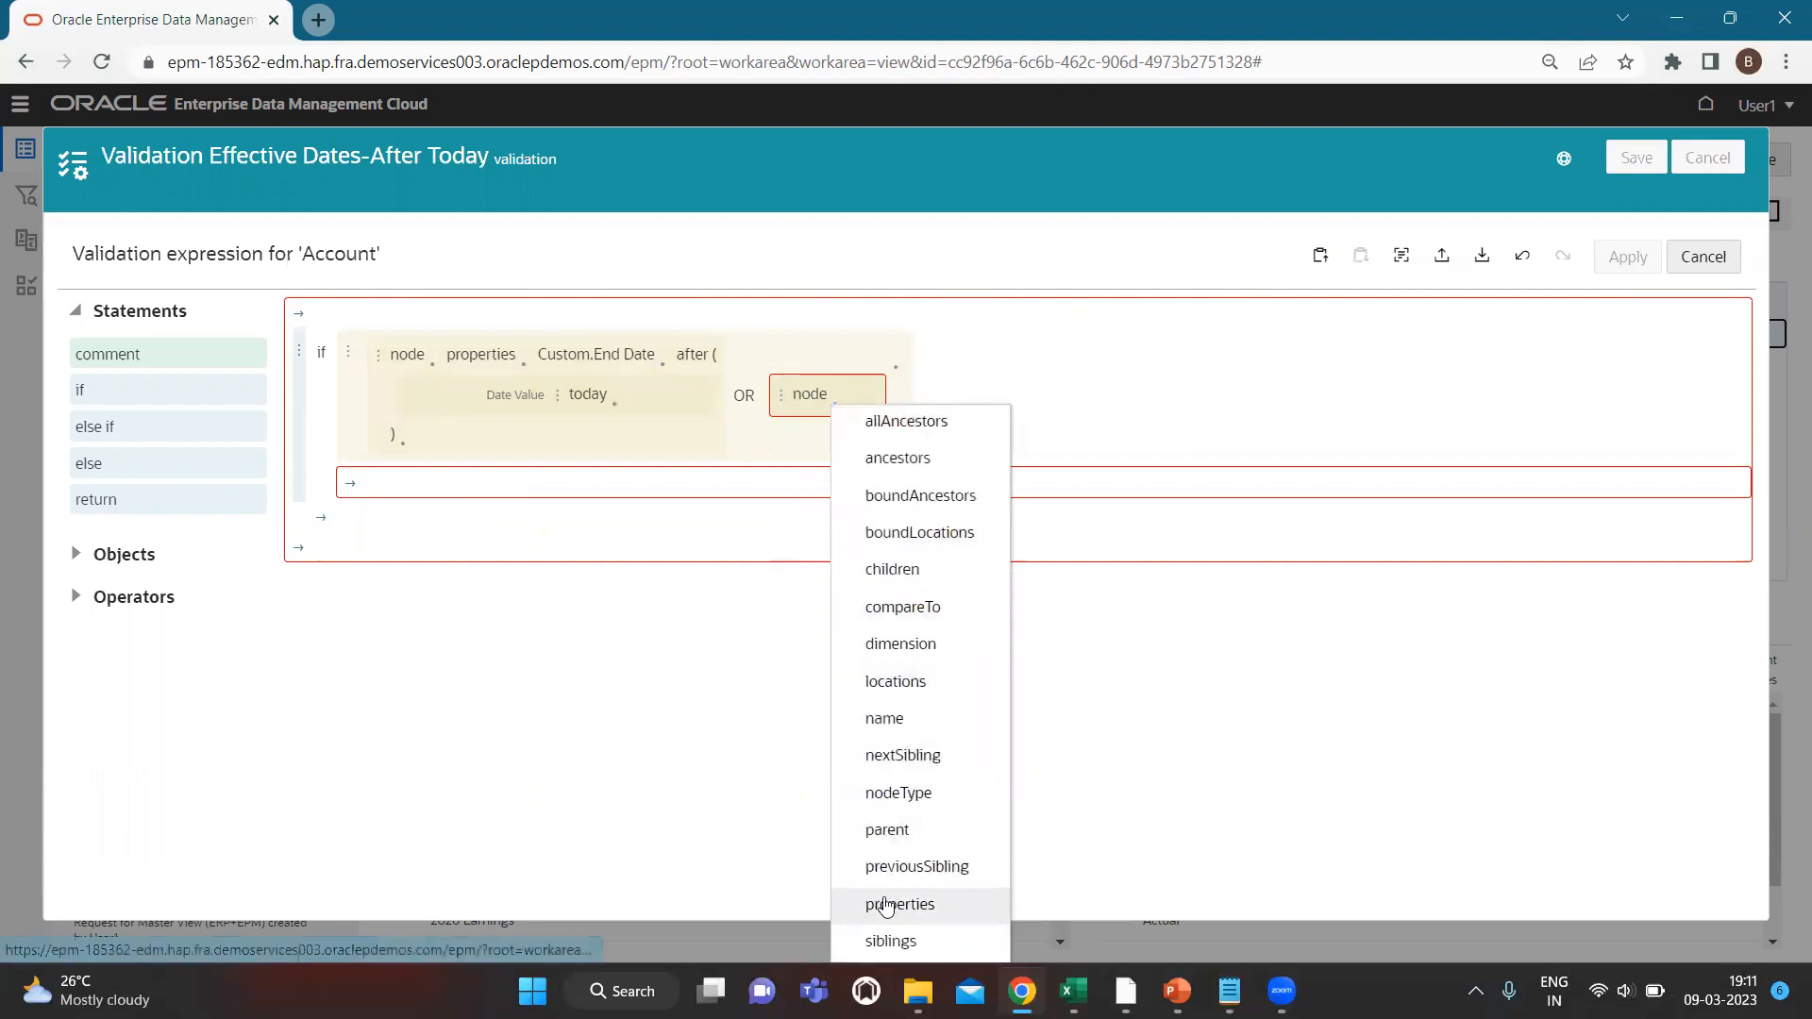
left_click(885, 904)
left_click(926, 408)
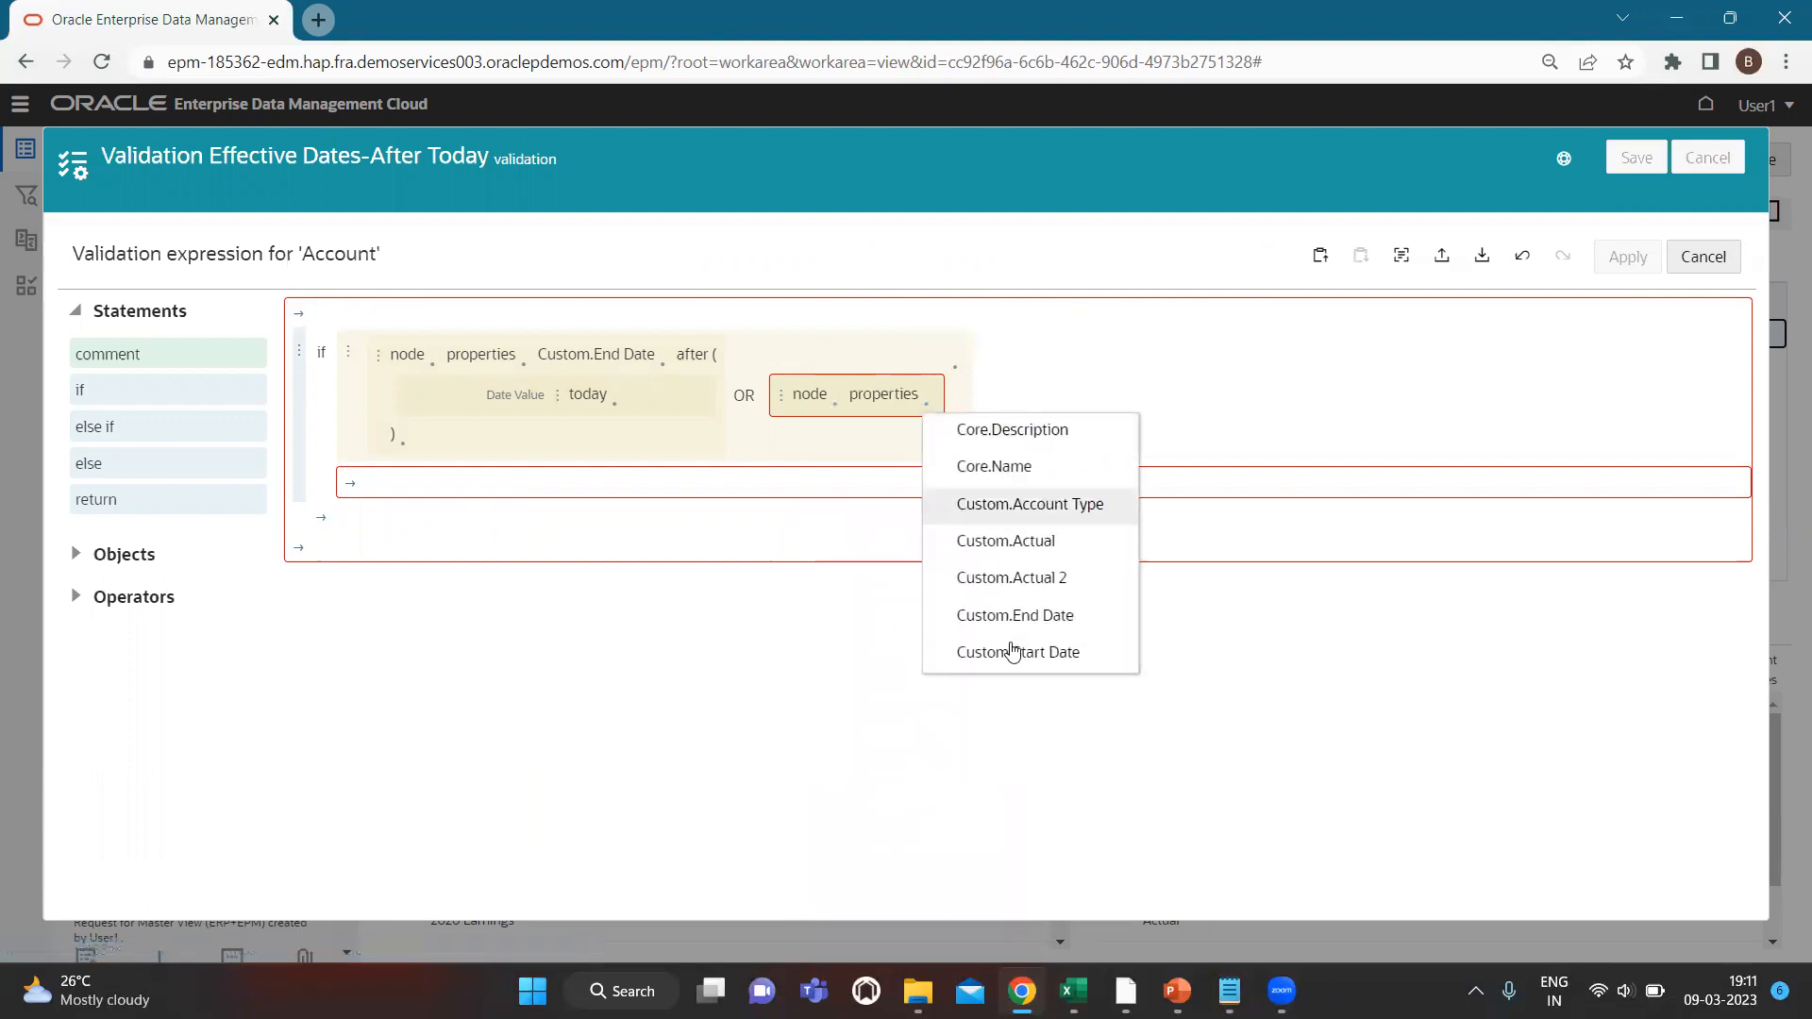
left_click(1010, 607)
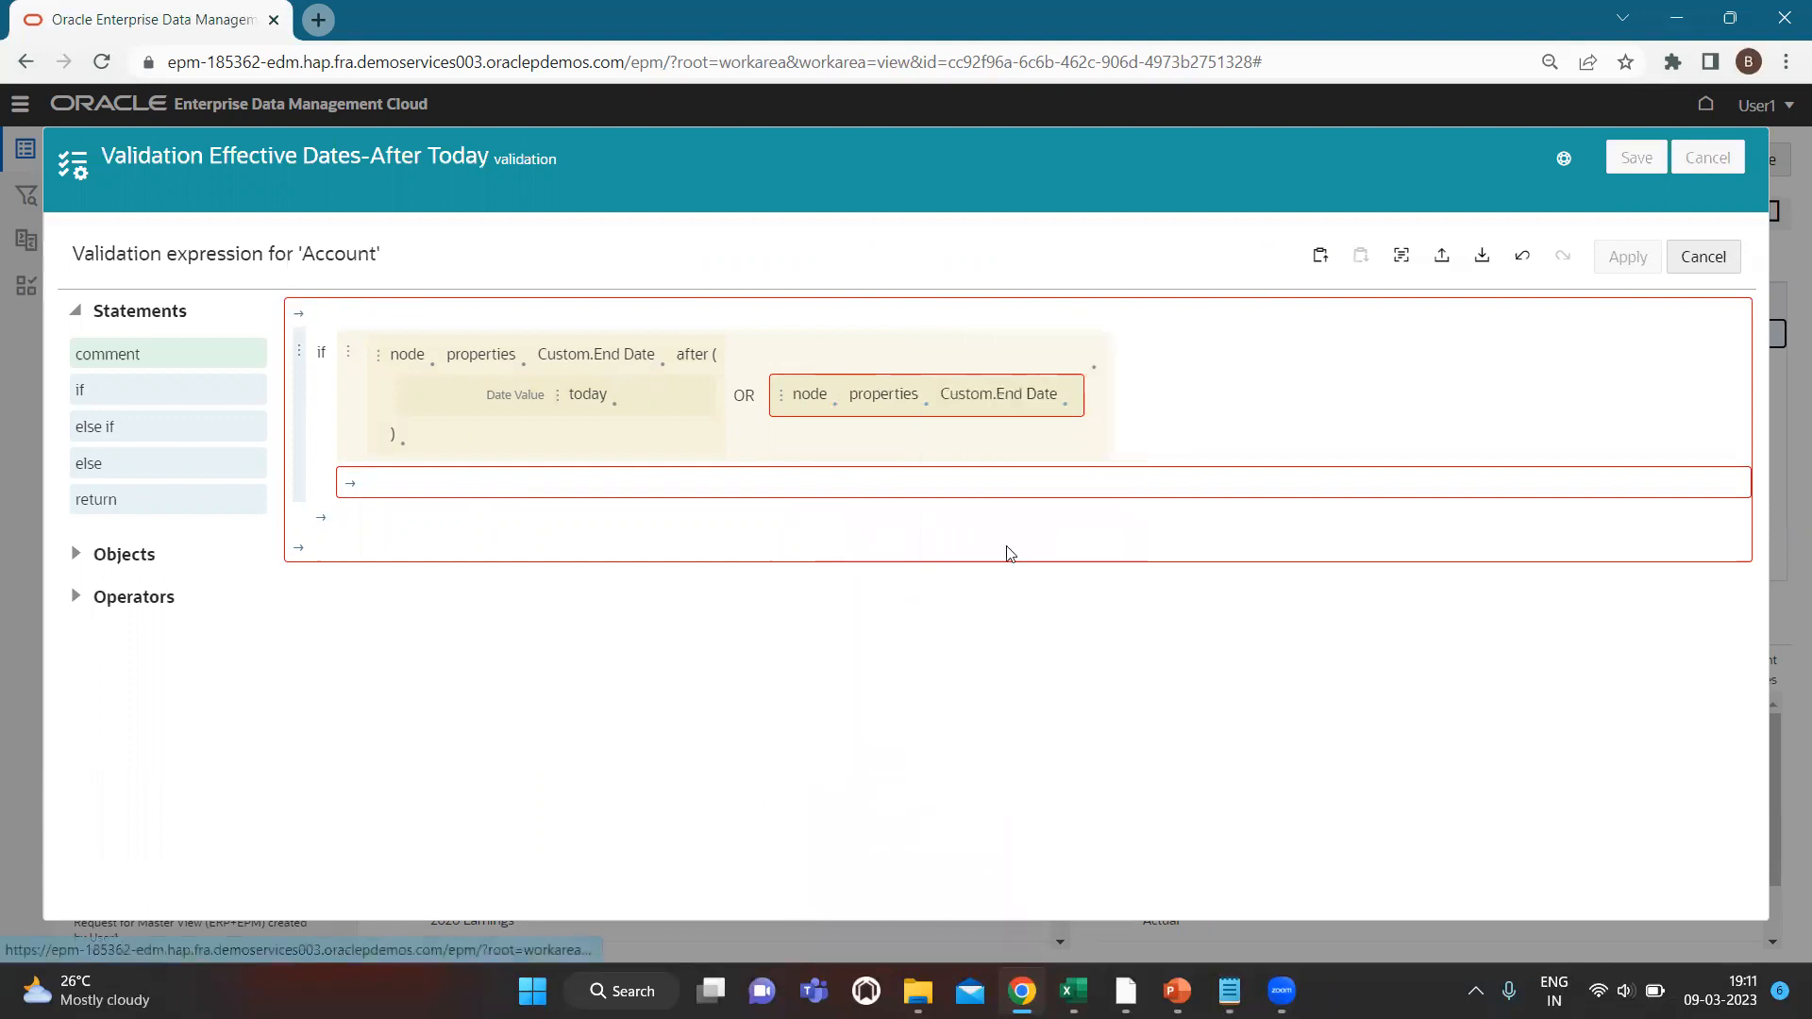
left_click(1070, 409)
left_click(1085, 579)
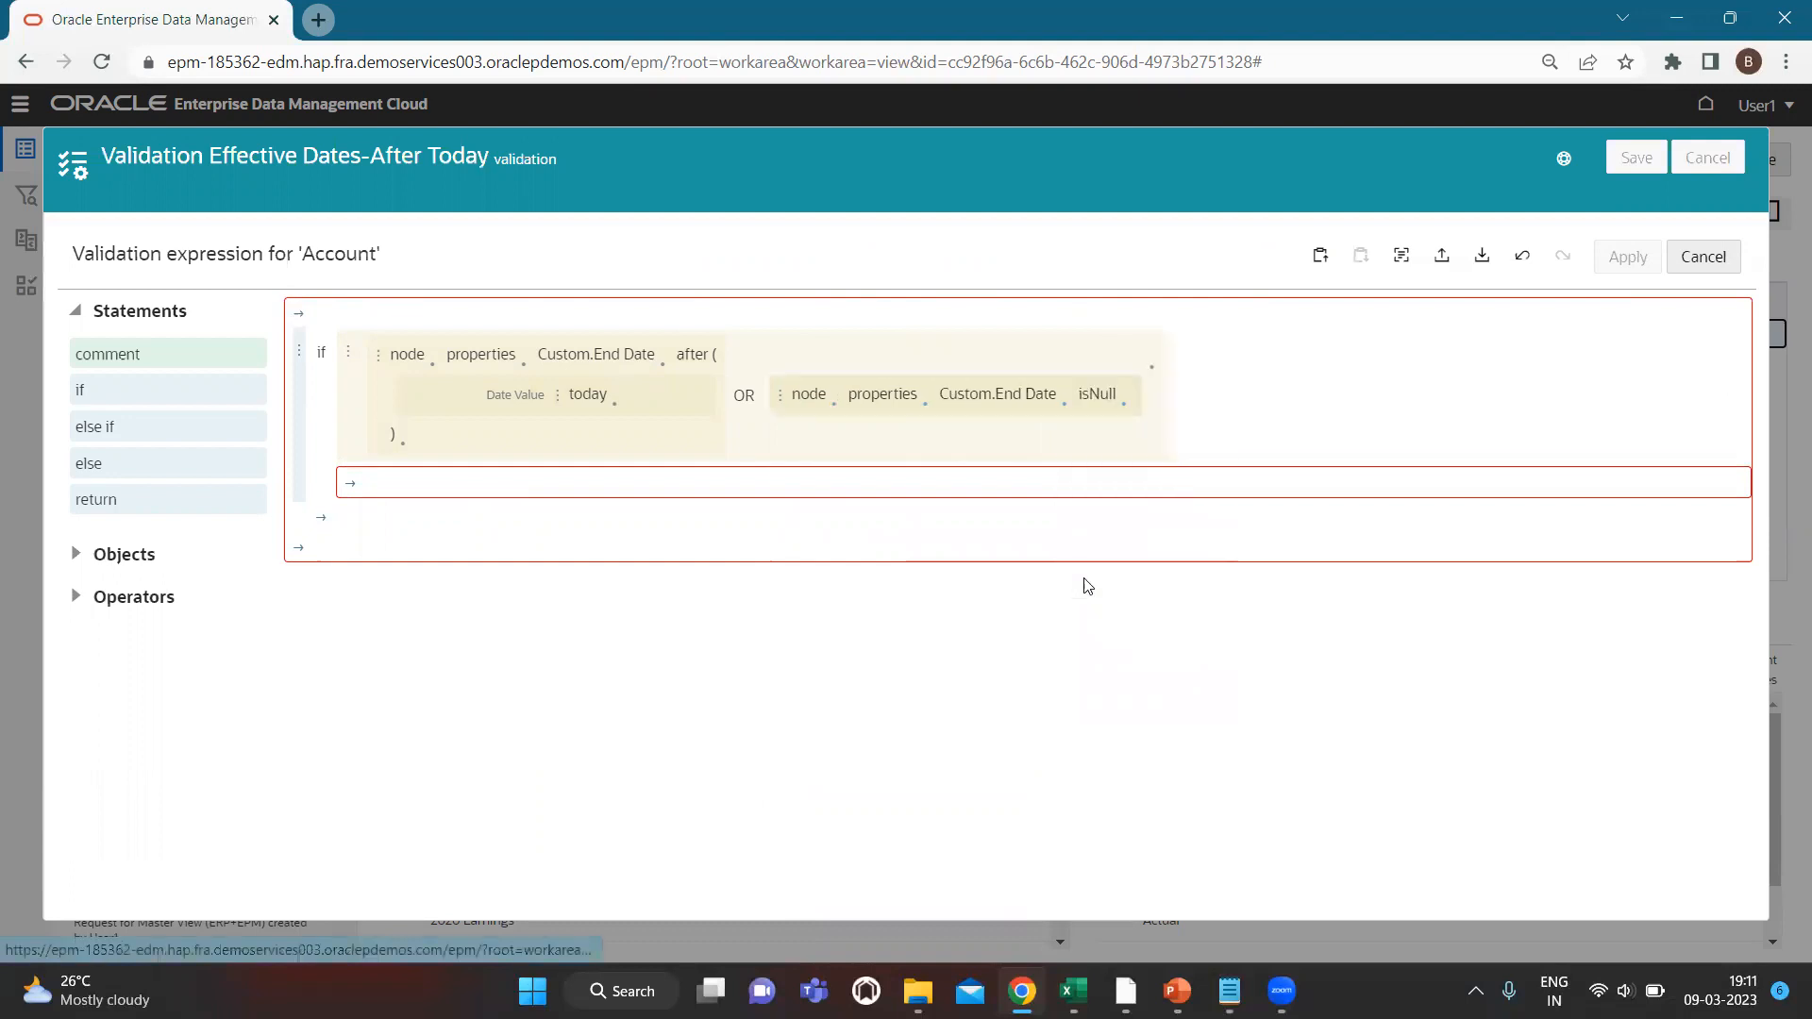
Add a return statement inside the if block with a boolean value of True.
left_click(353, 486)
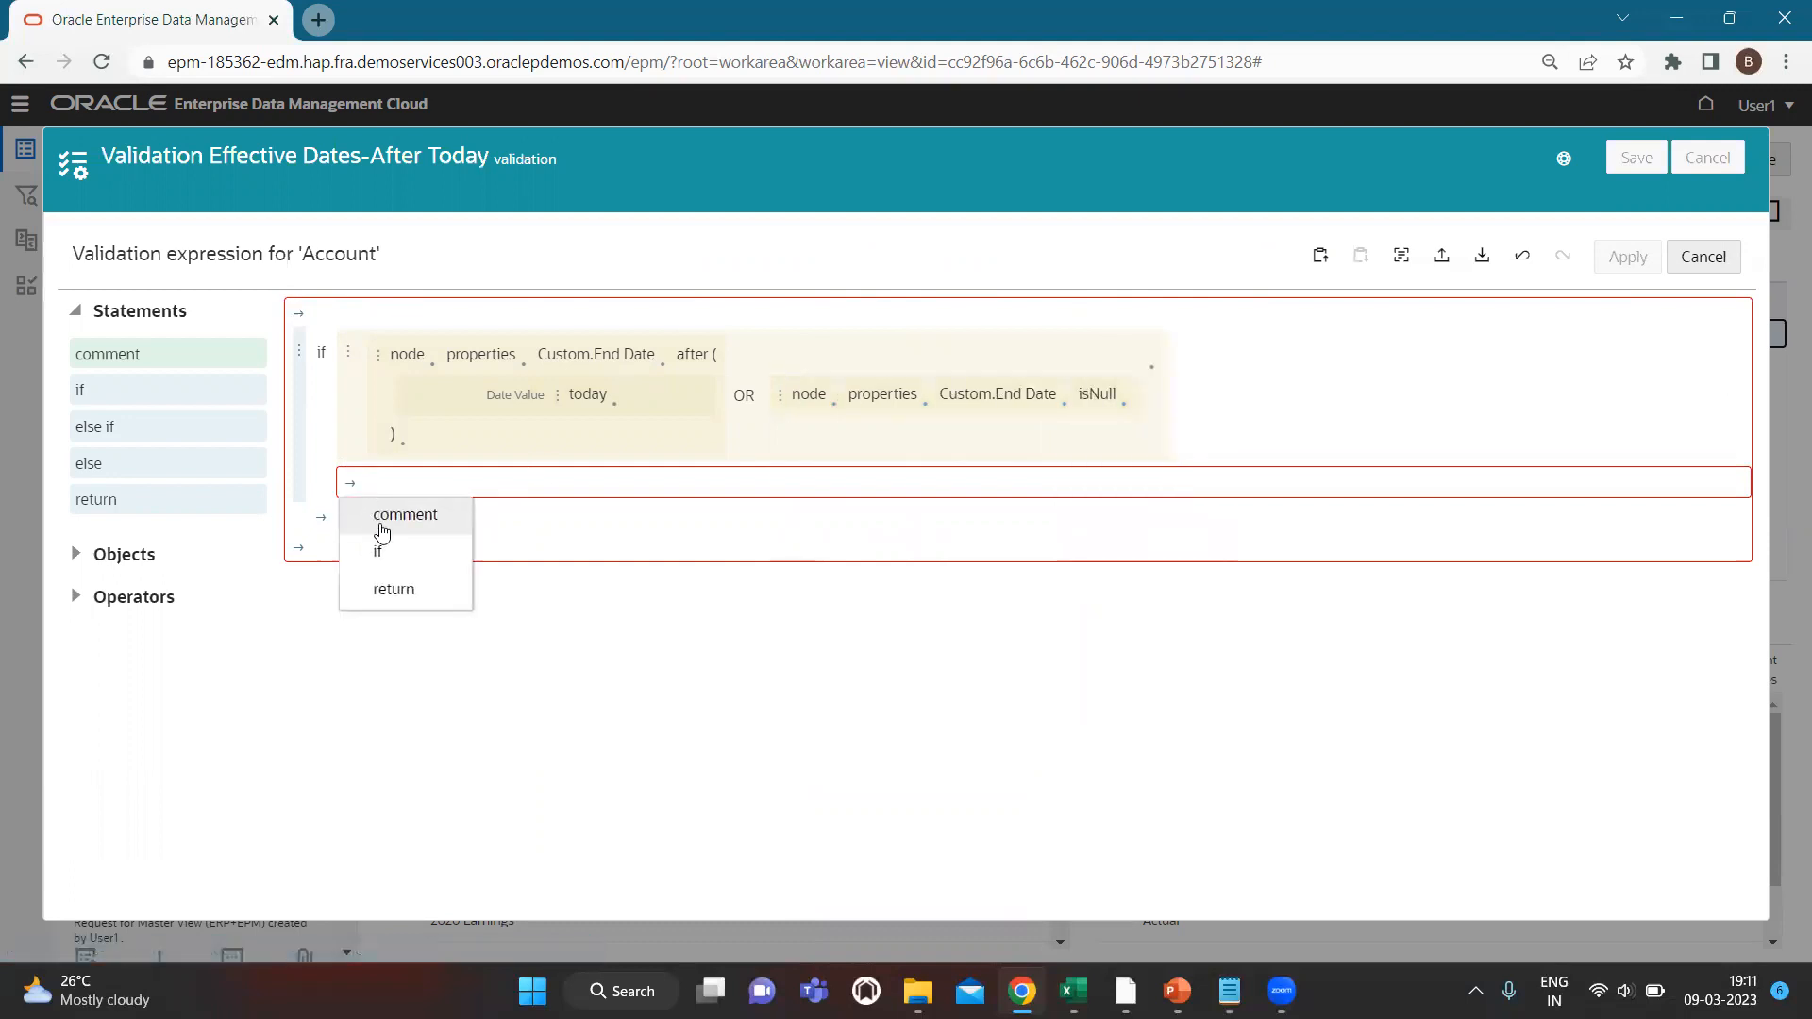
left_click(391, 587)
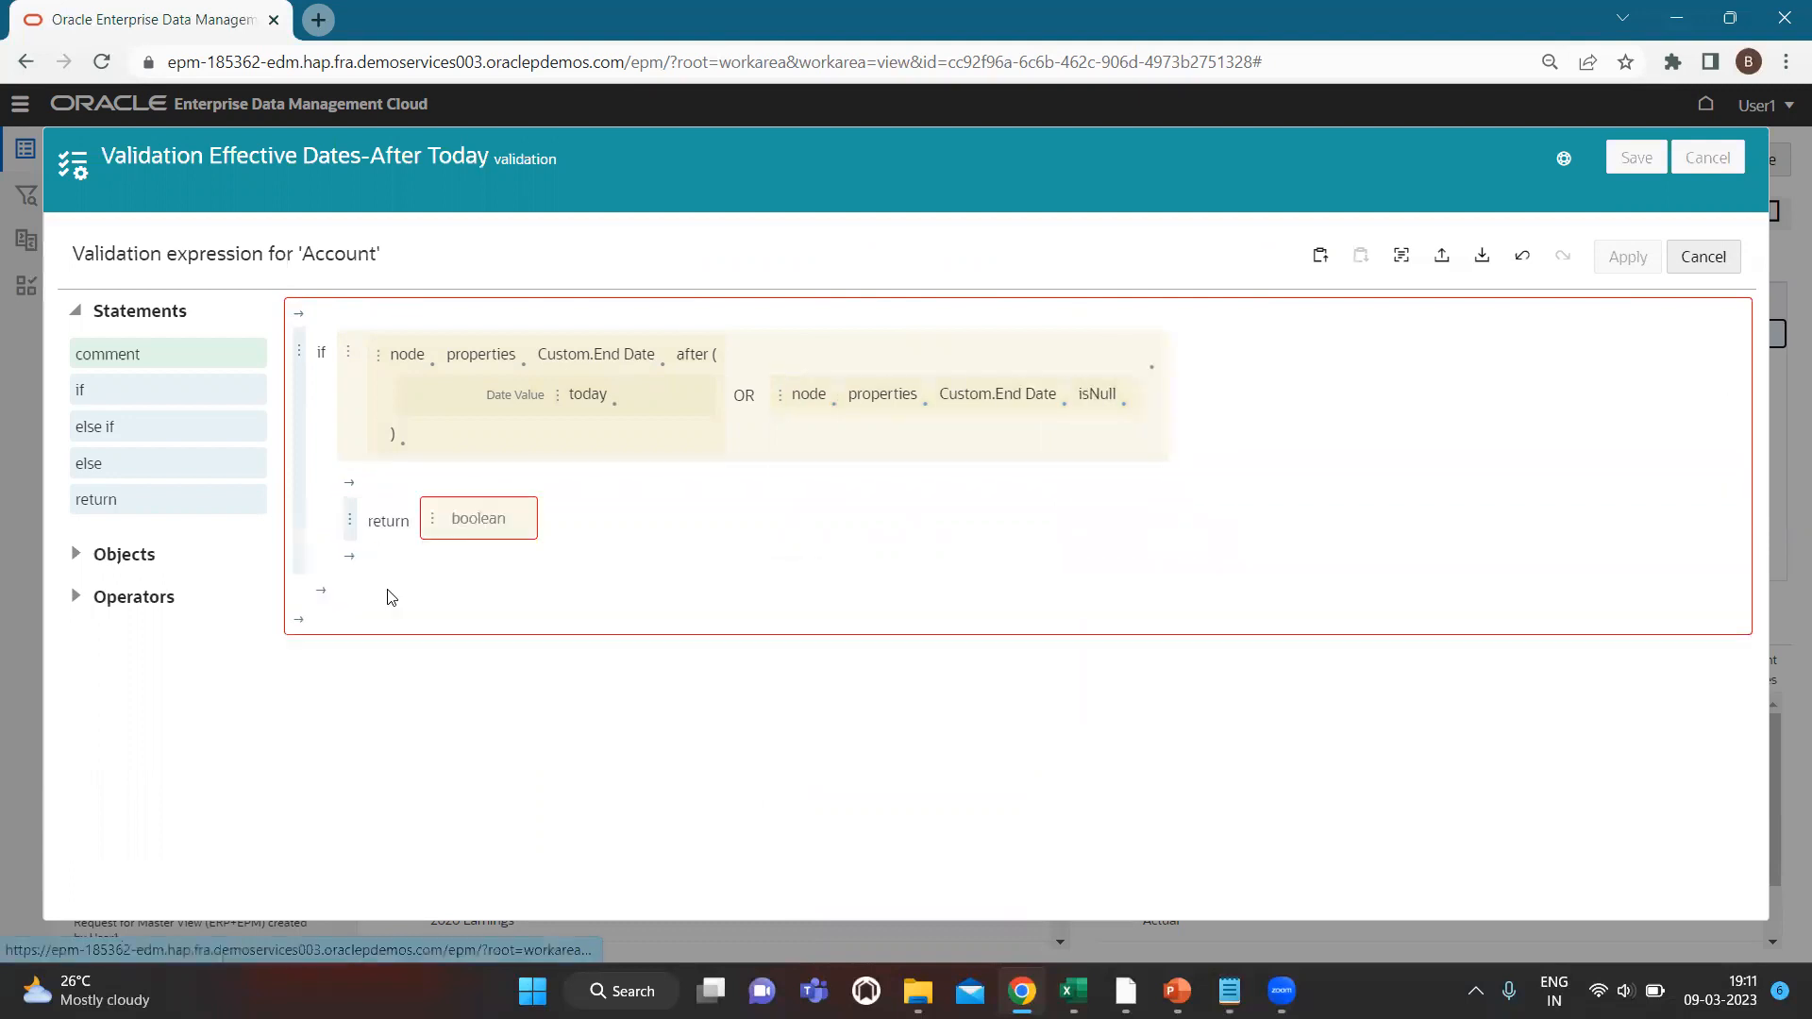
left_click(433, 523)
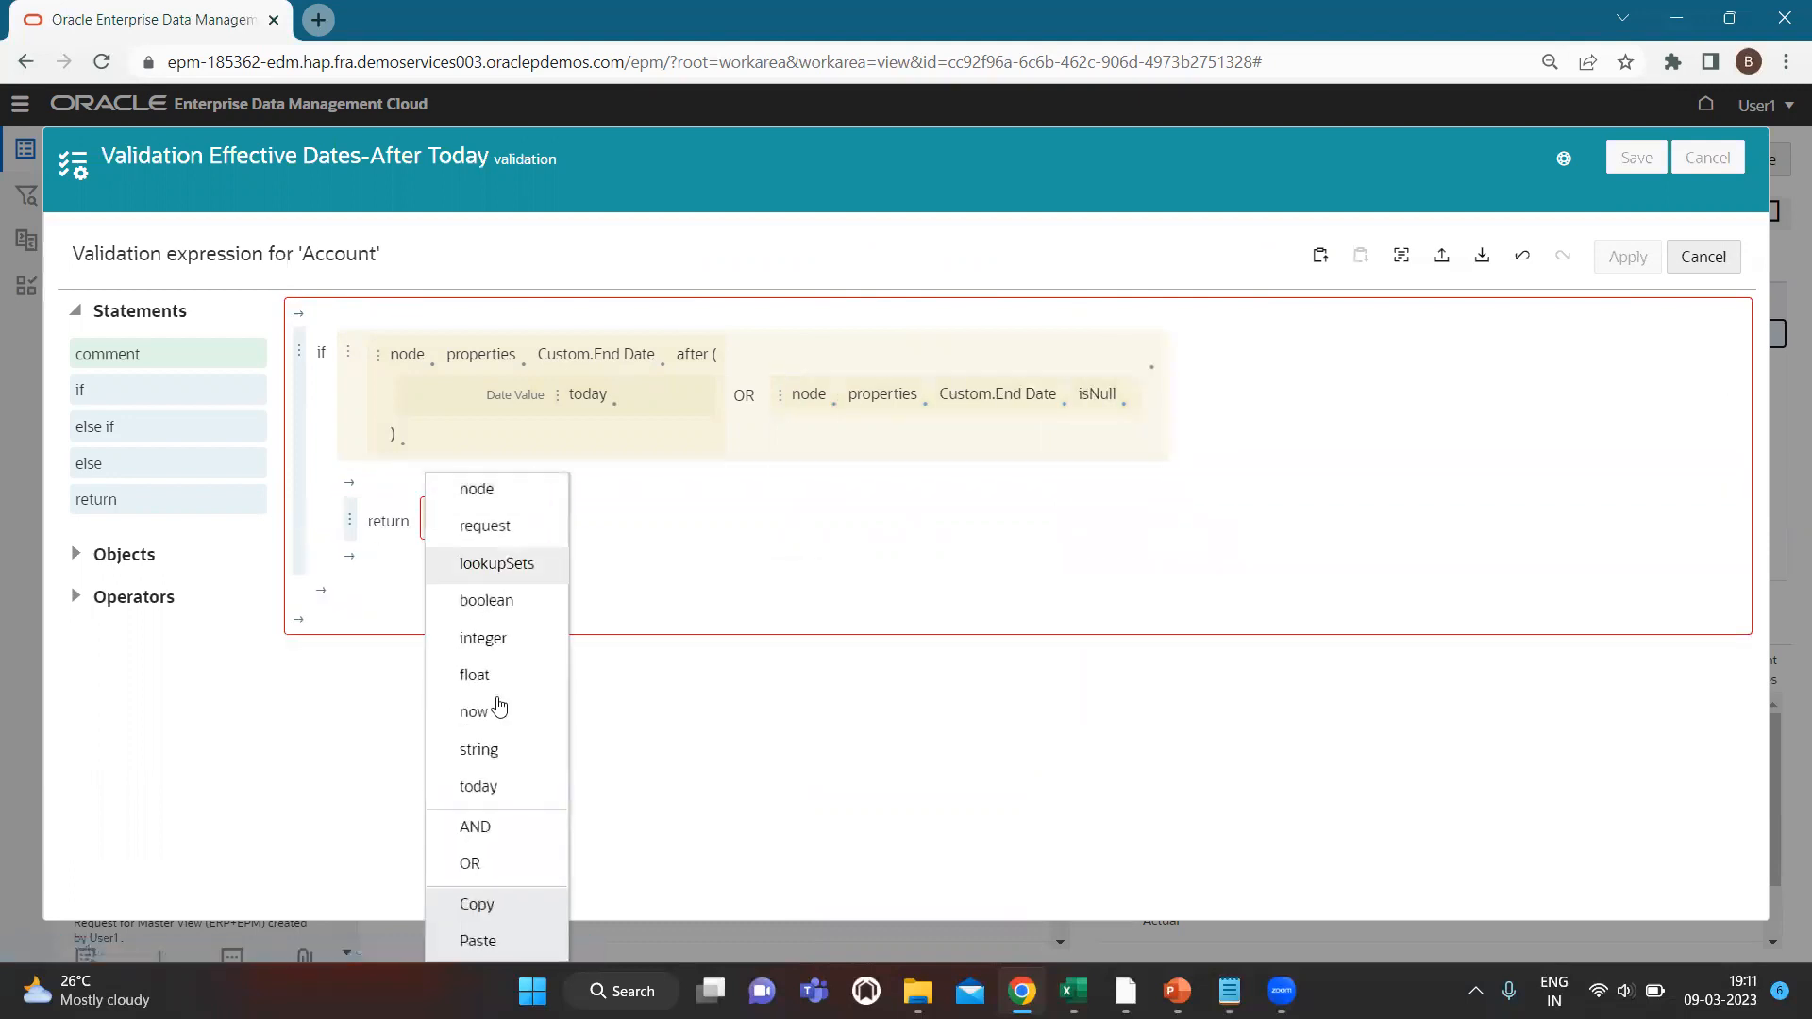
left_click(490, 611)
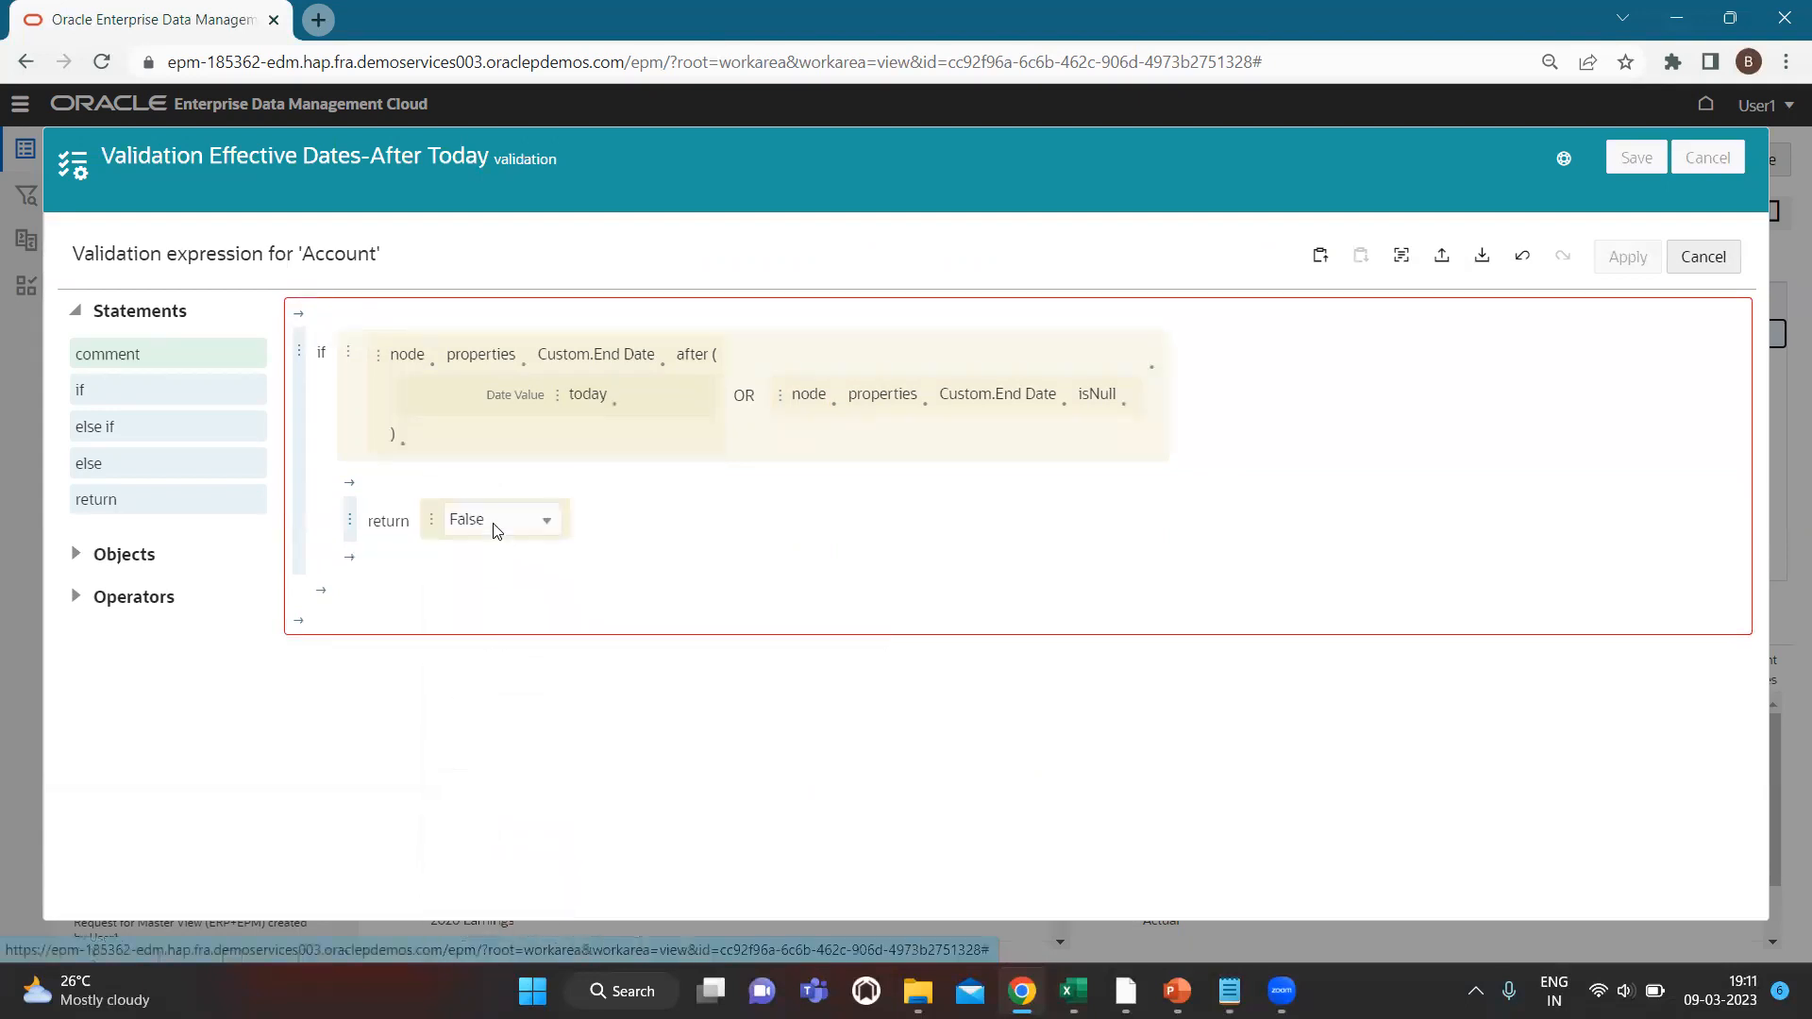
left_click(516, 523)
left_click(511, 556)
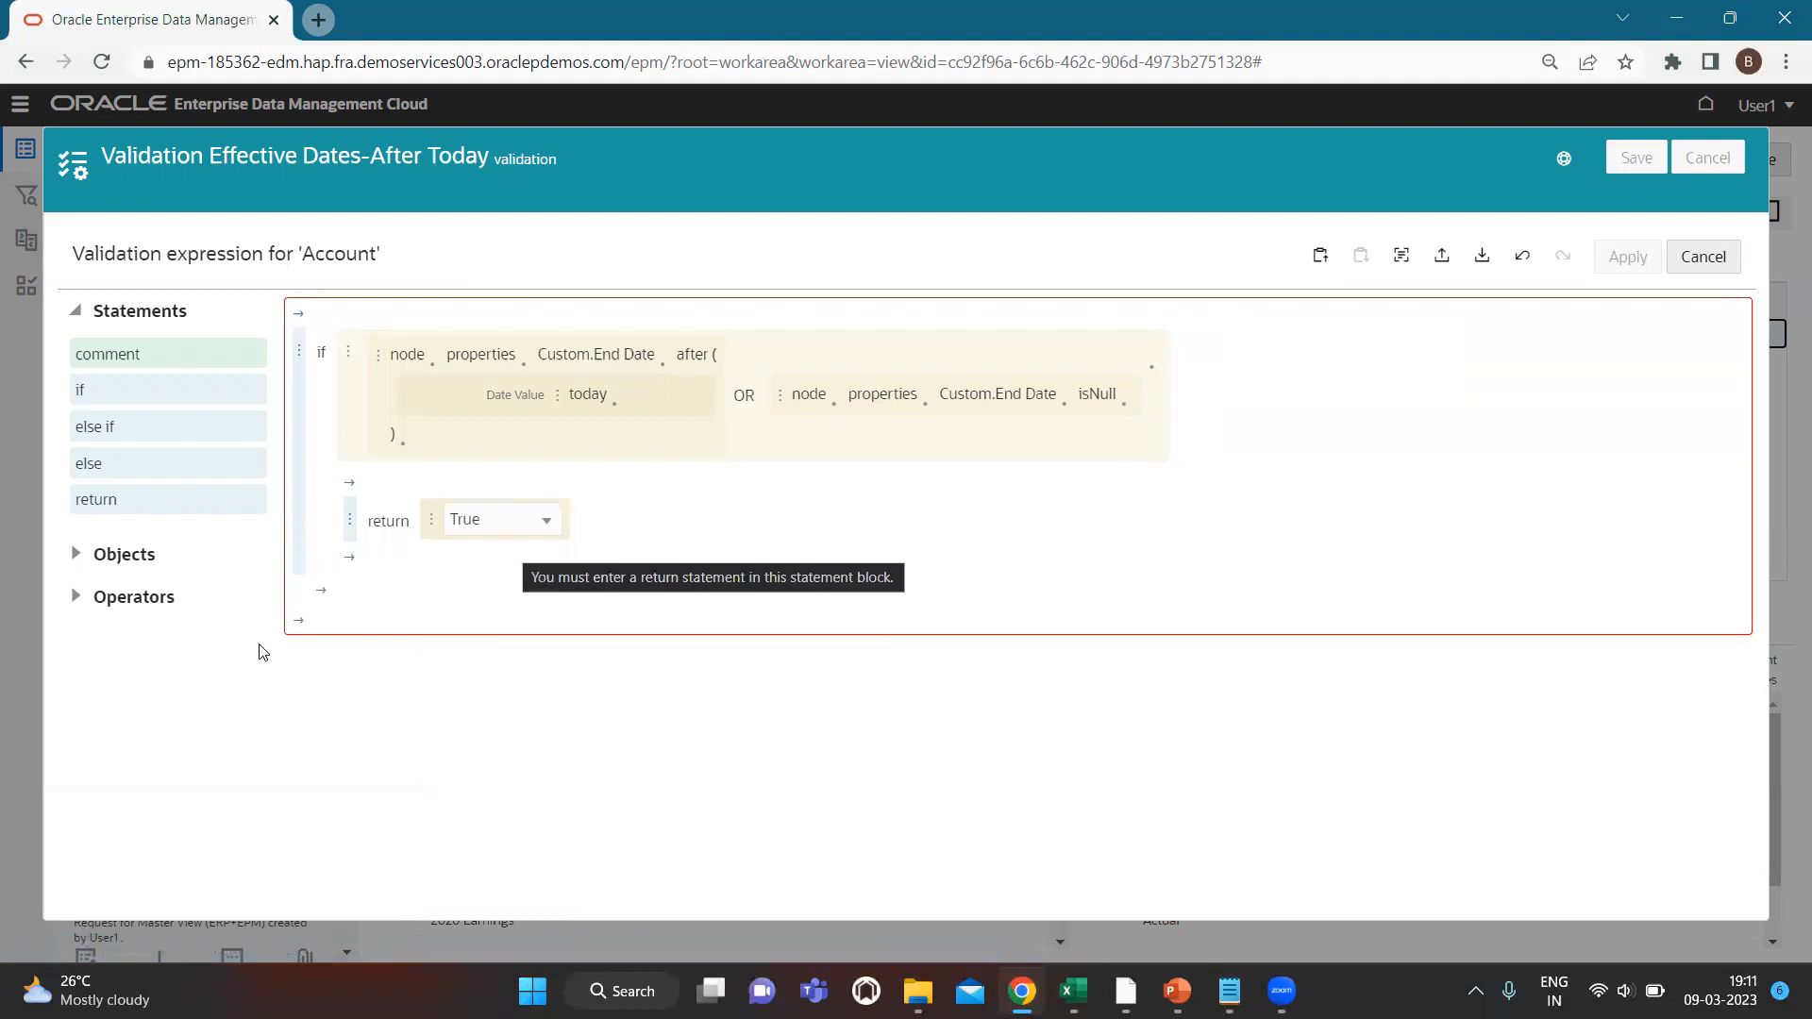
Add an else branch containing a return statement with a boolean value of False.
left_click(325, 594)
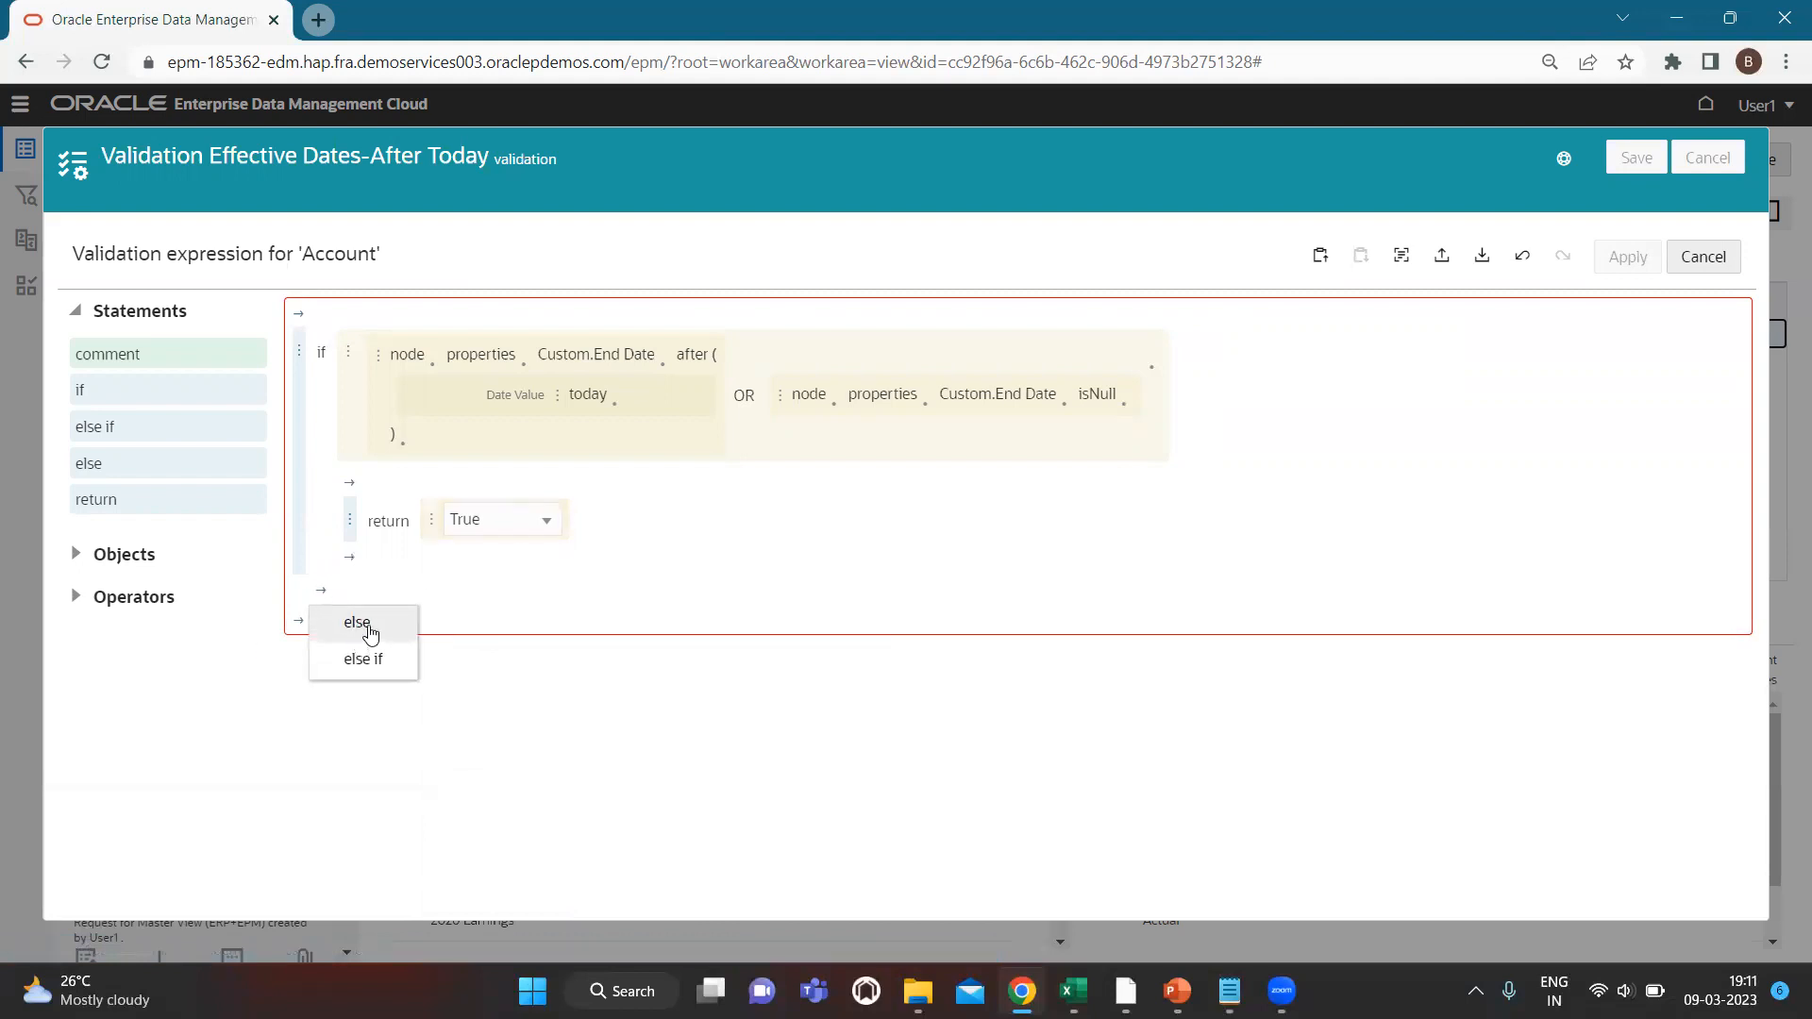
left_click(355, 620)
left_click(352, 674)
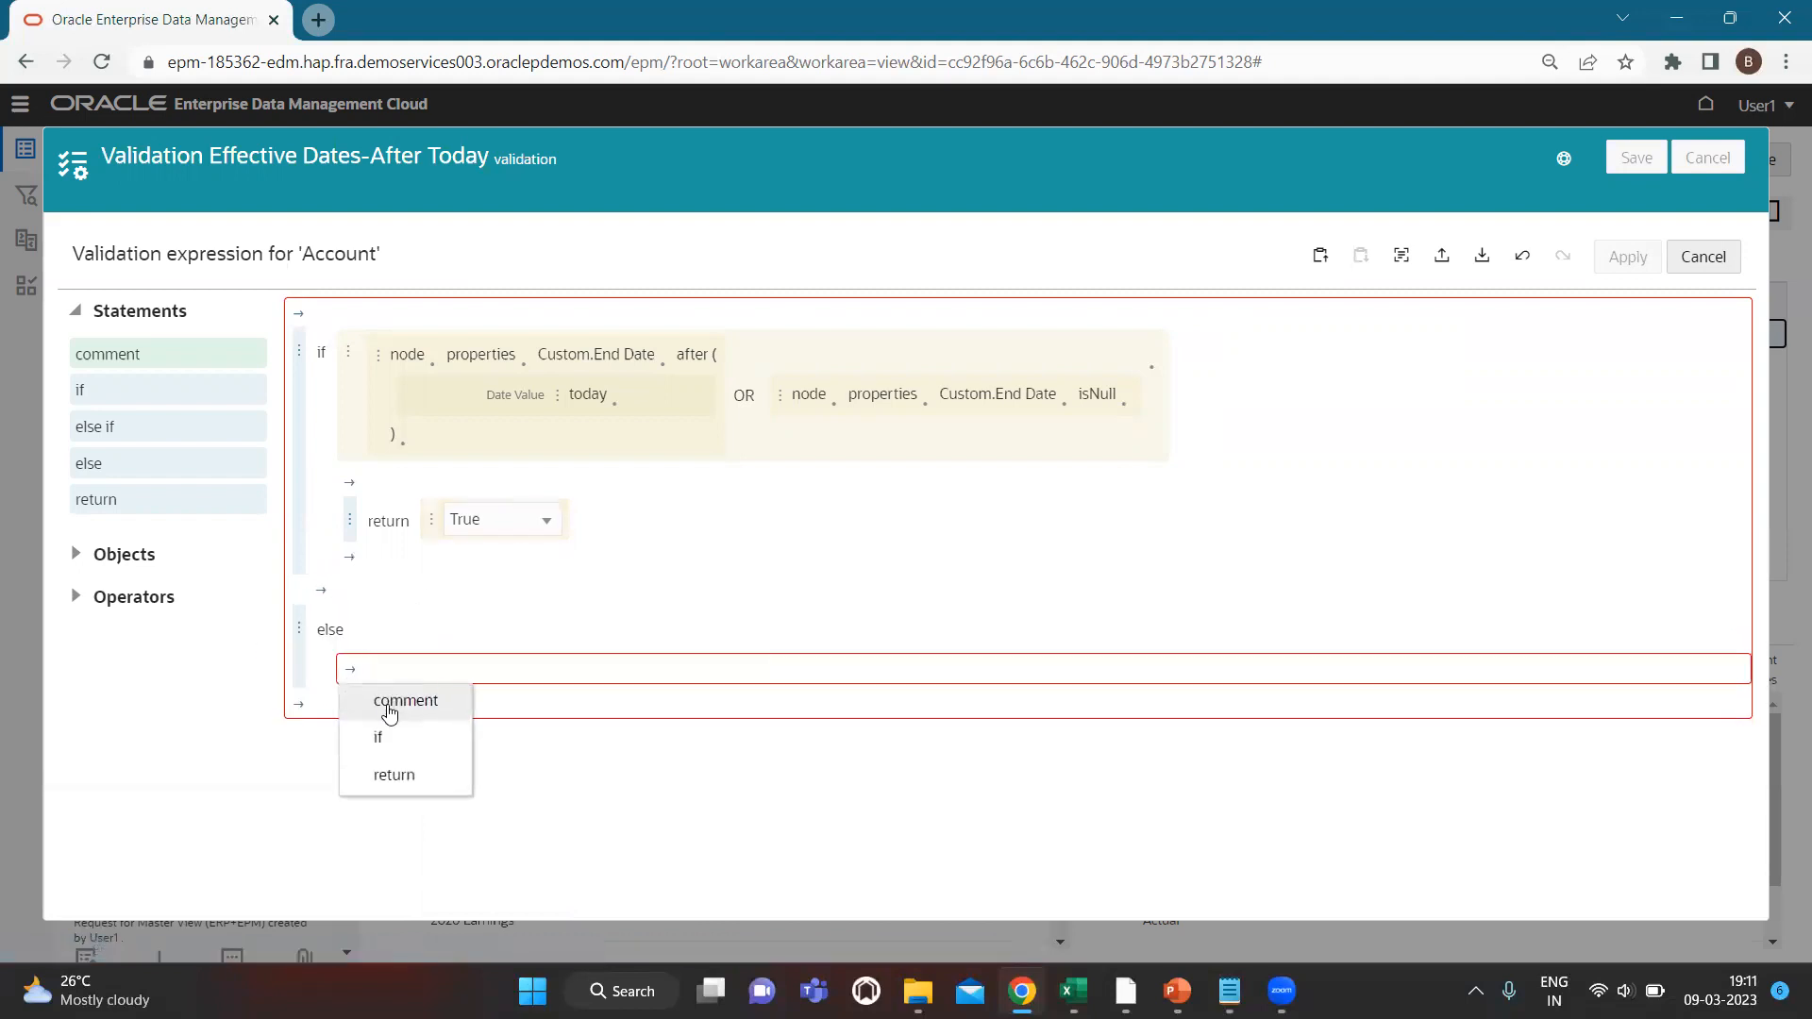
left_click(398, 778)
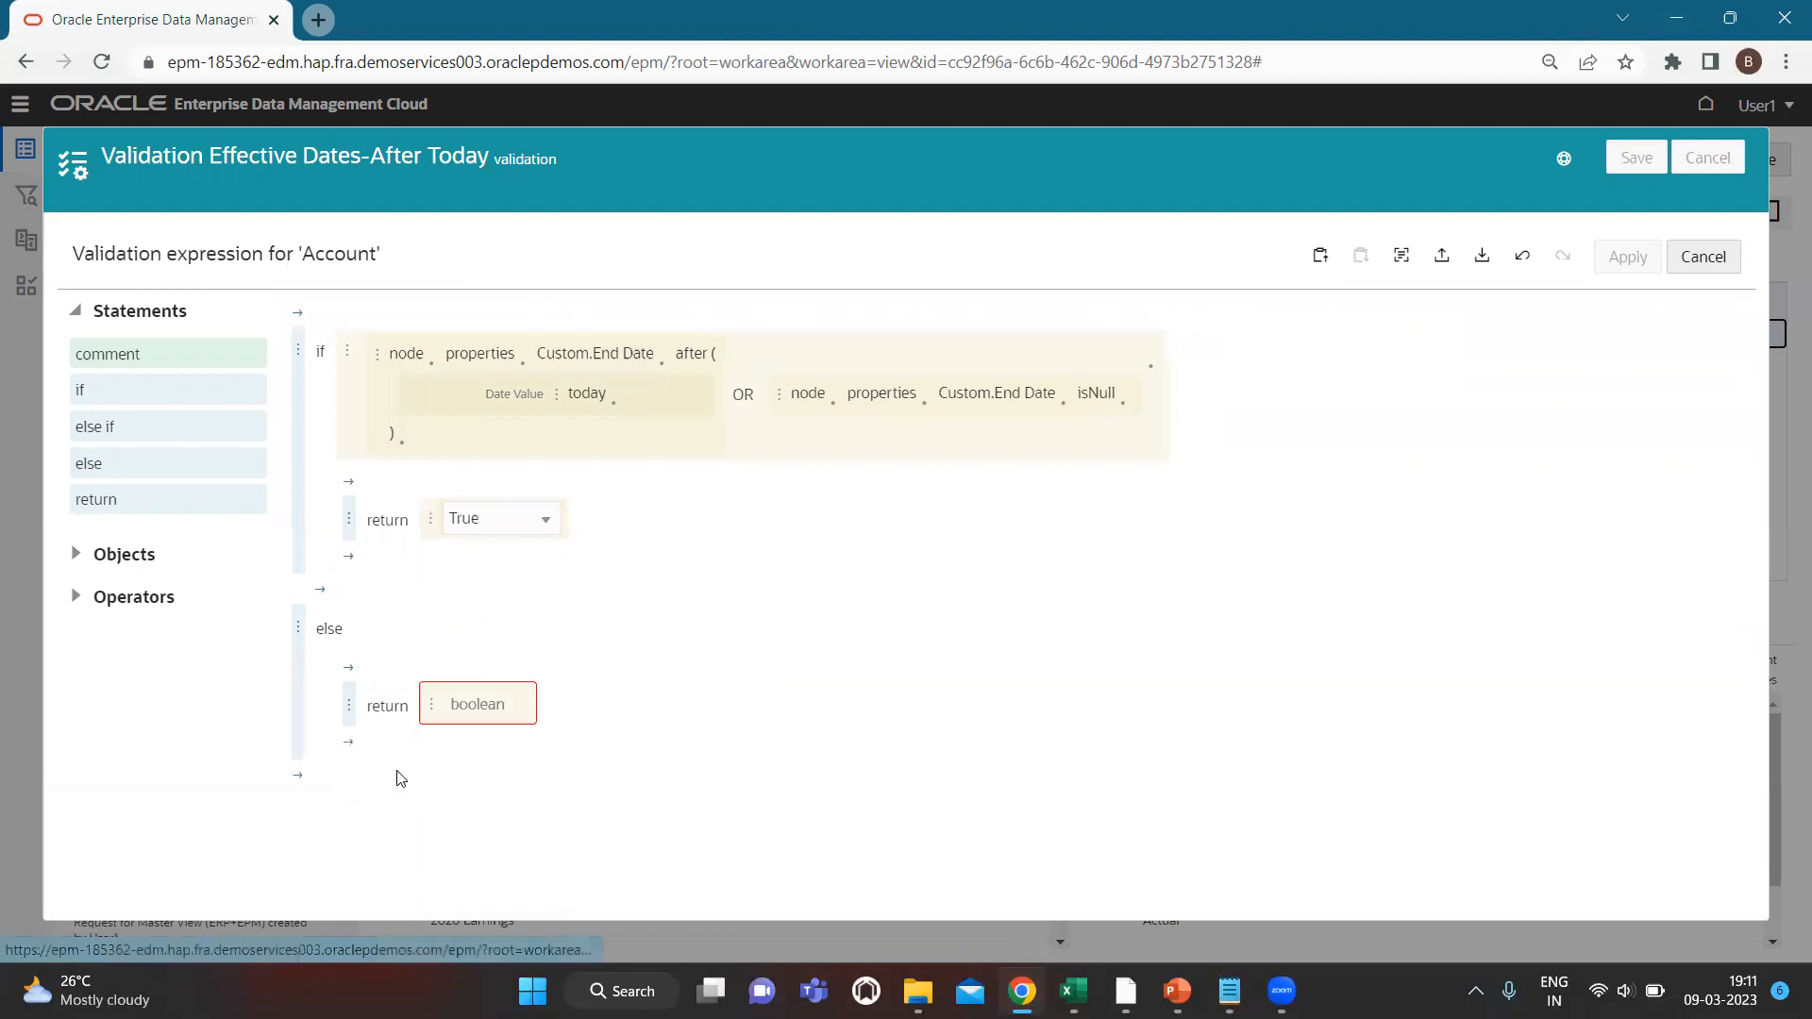
left_click(429, 705)
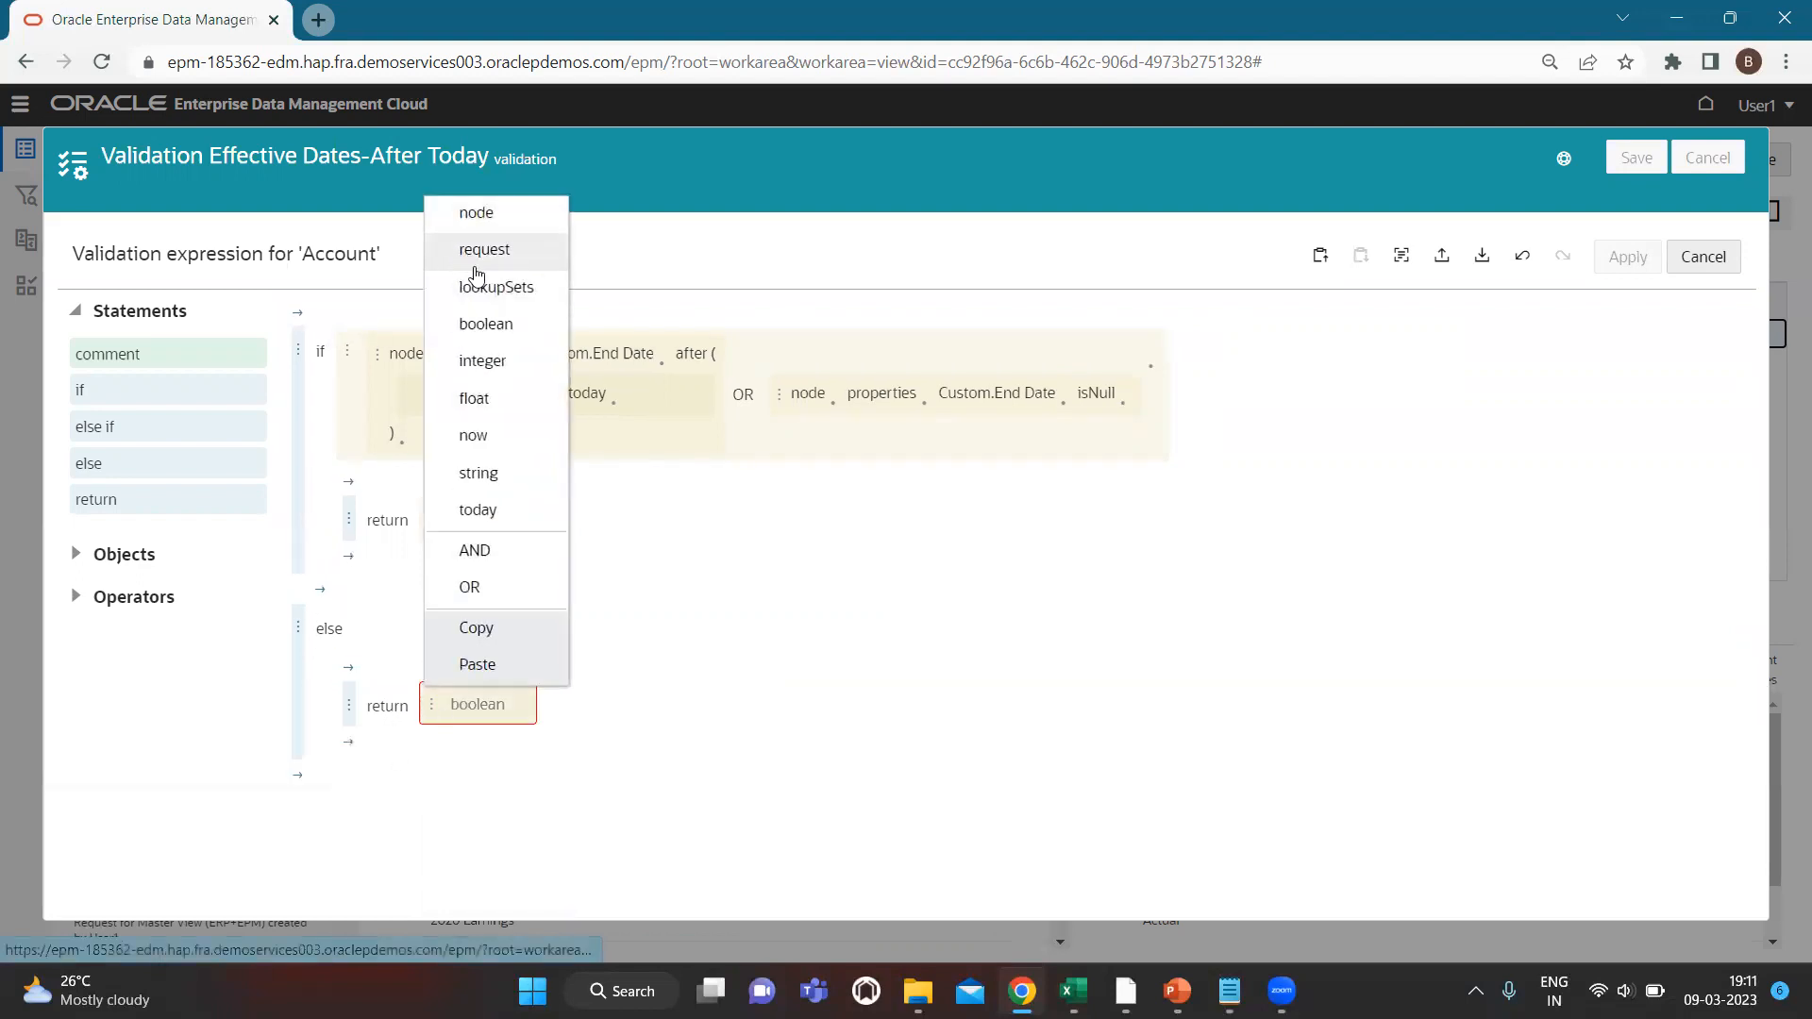
left_click(490, 327)
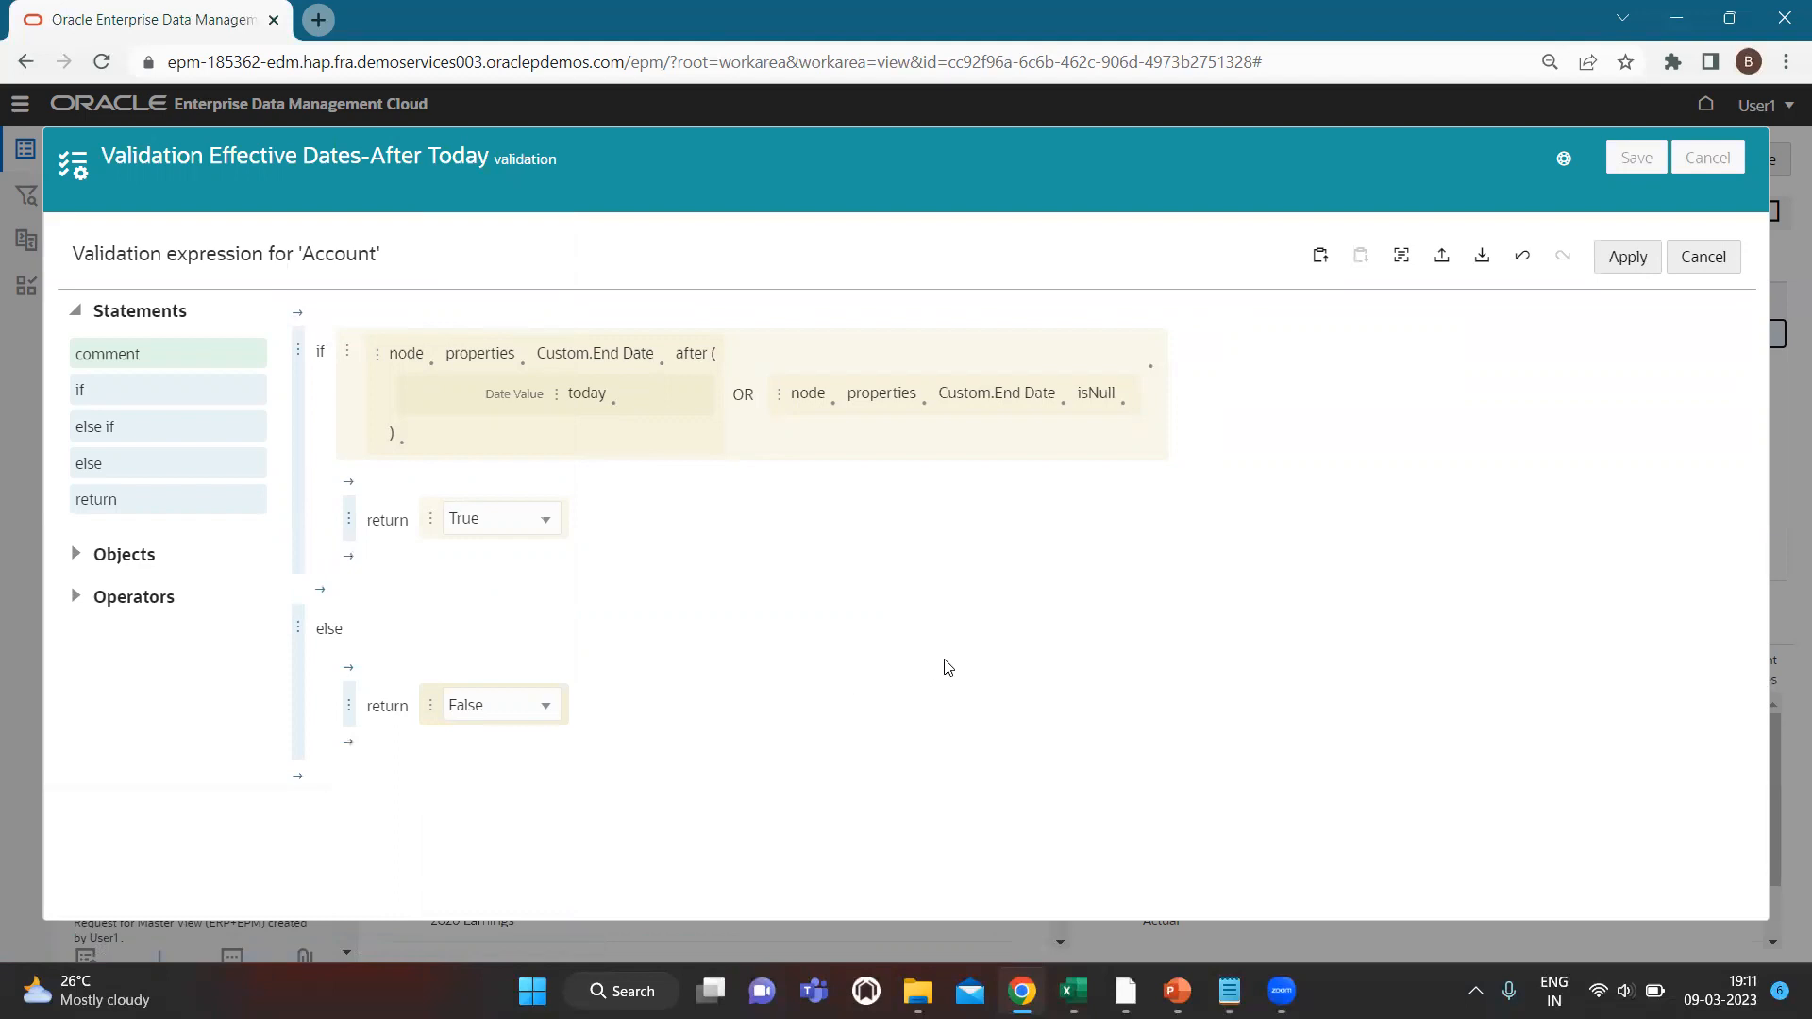
Apply the expression and enter the failure message "End date Should be After Today's Date or it should be Null.".
left_click(1626, 260)
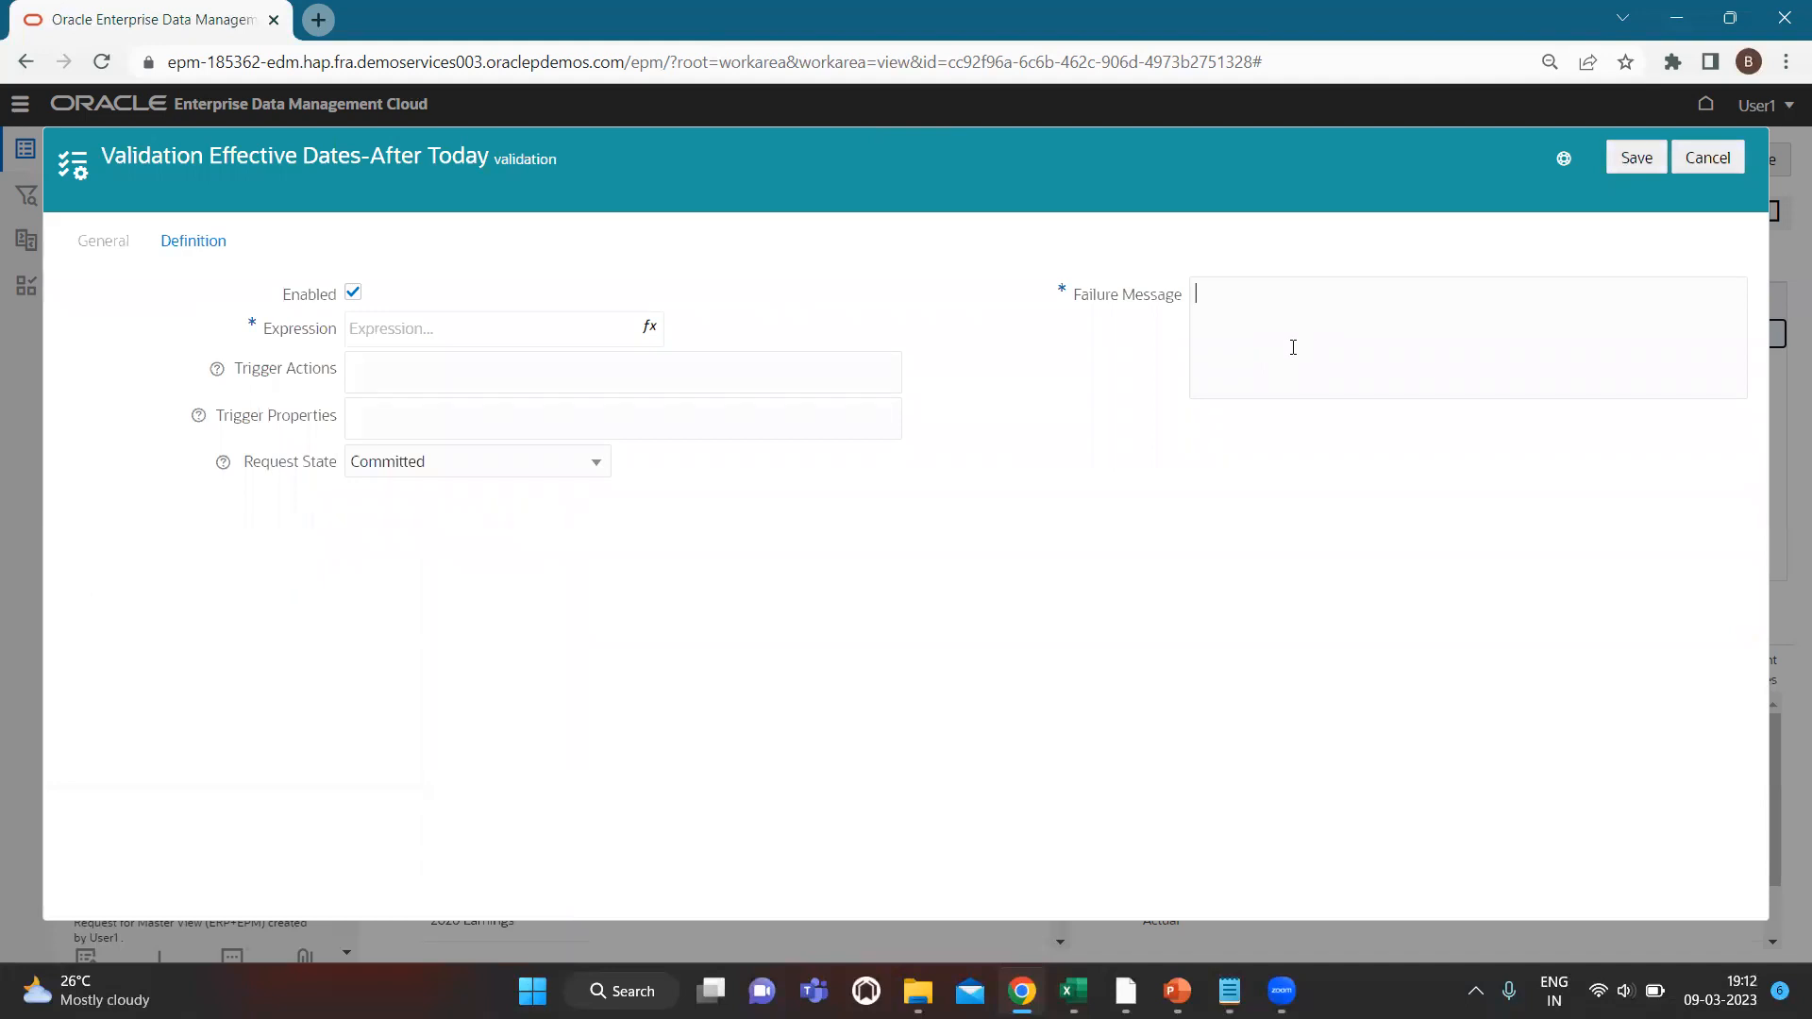
type("dat")
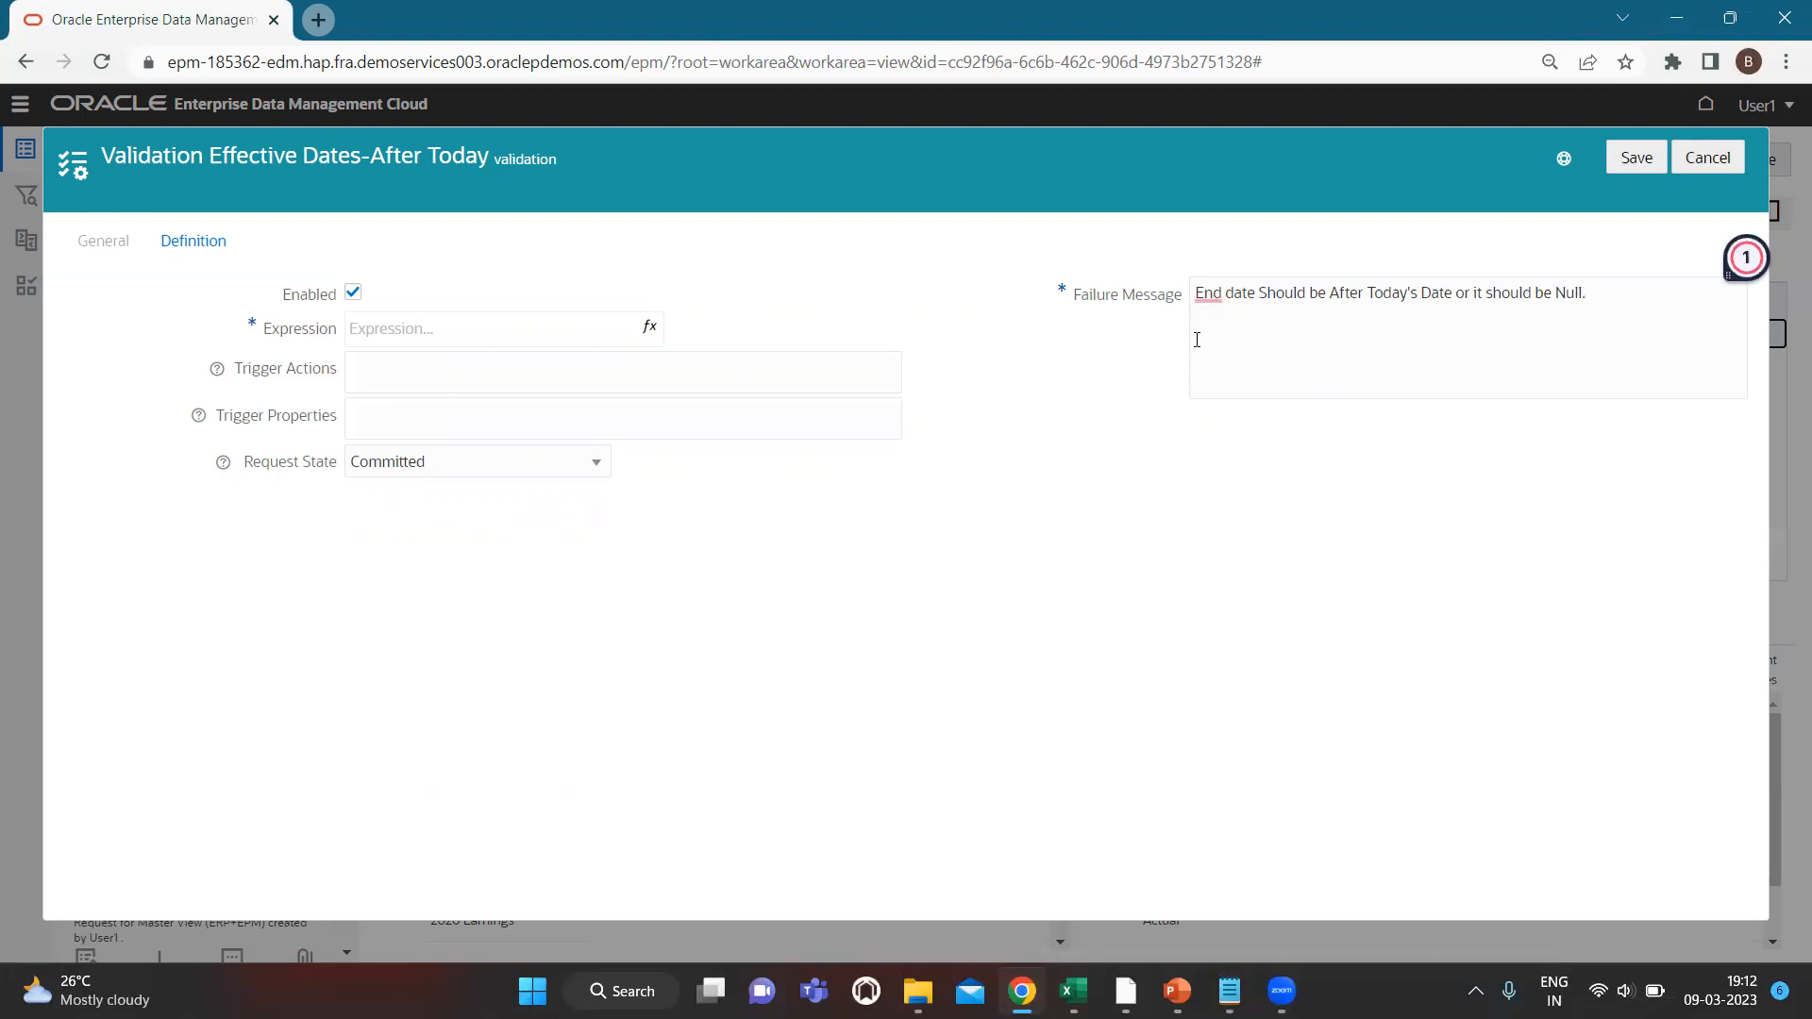
Set the trigger action to Add and the trigger property to End Date, and save and close the validation.
left_click(556, 374)
type("Add")
left_click(507, 458)
left_click(460, 421)
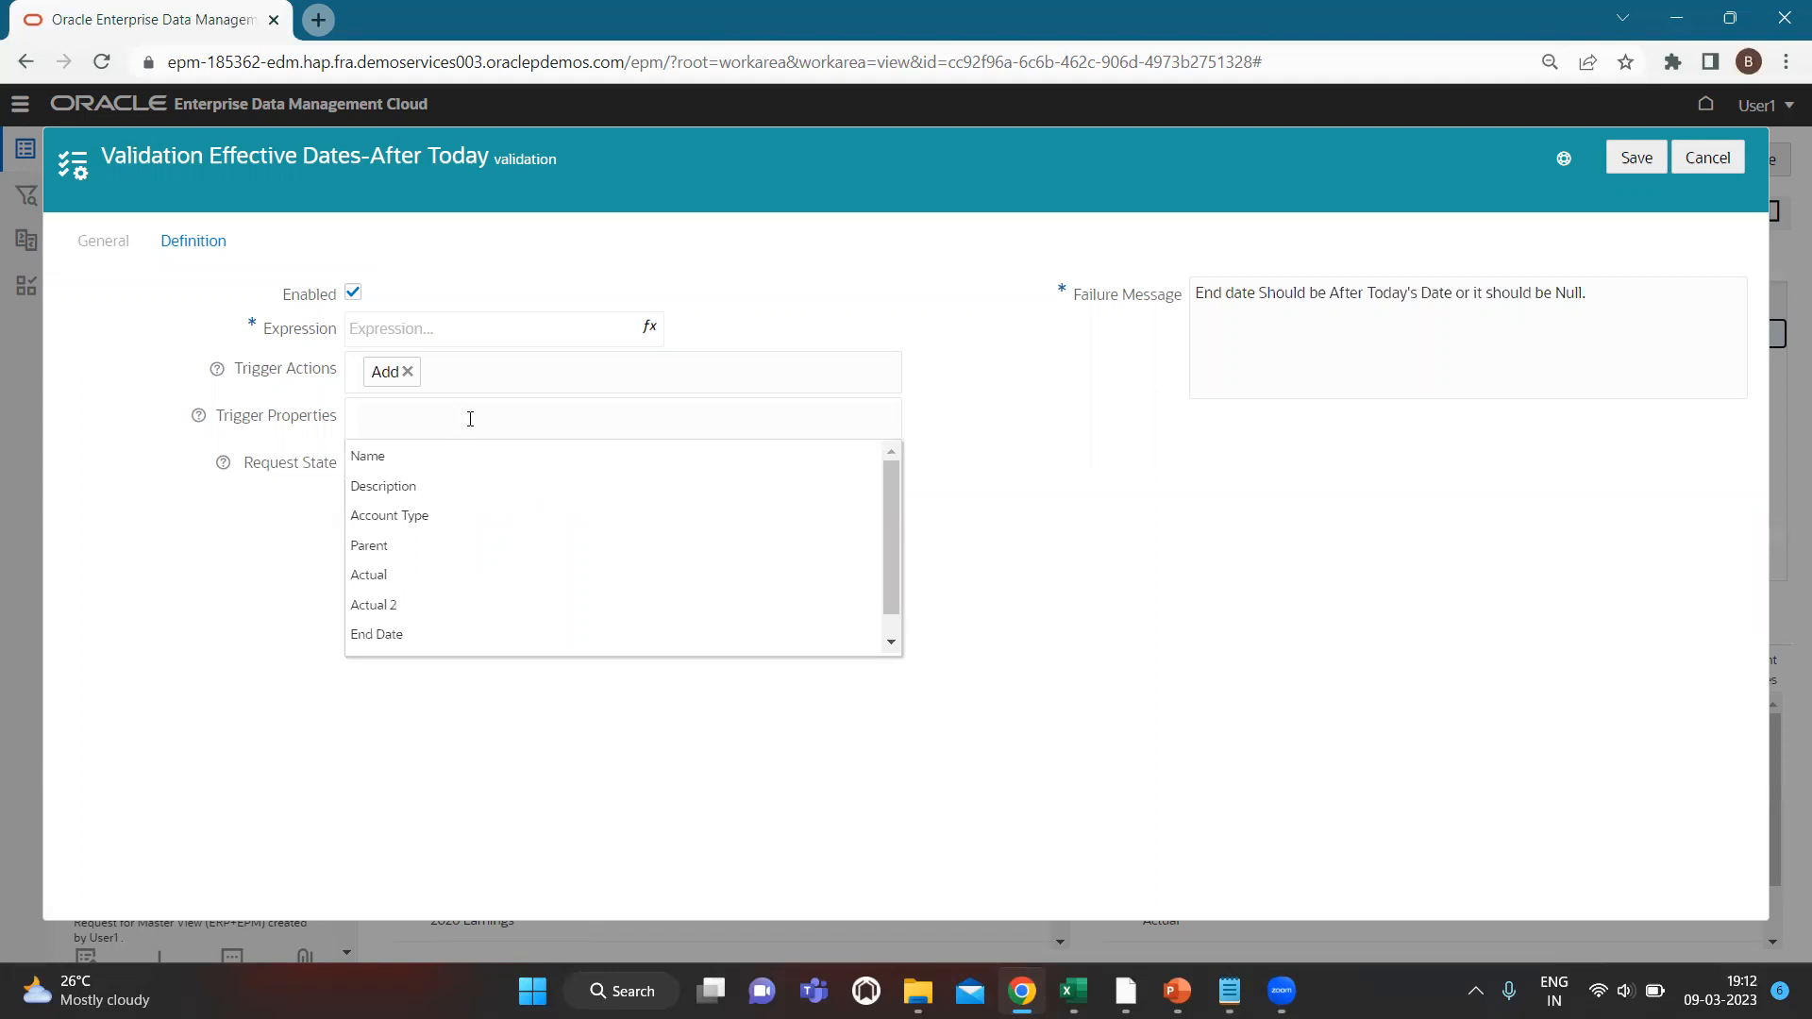
left_click(430, 638)
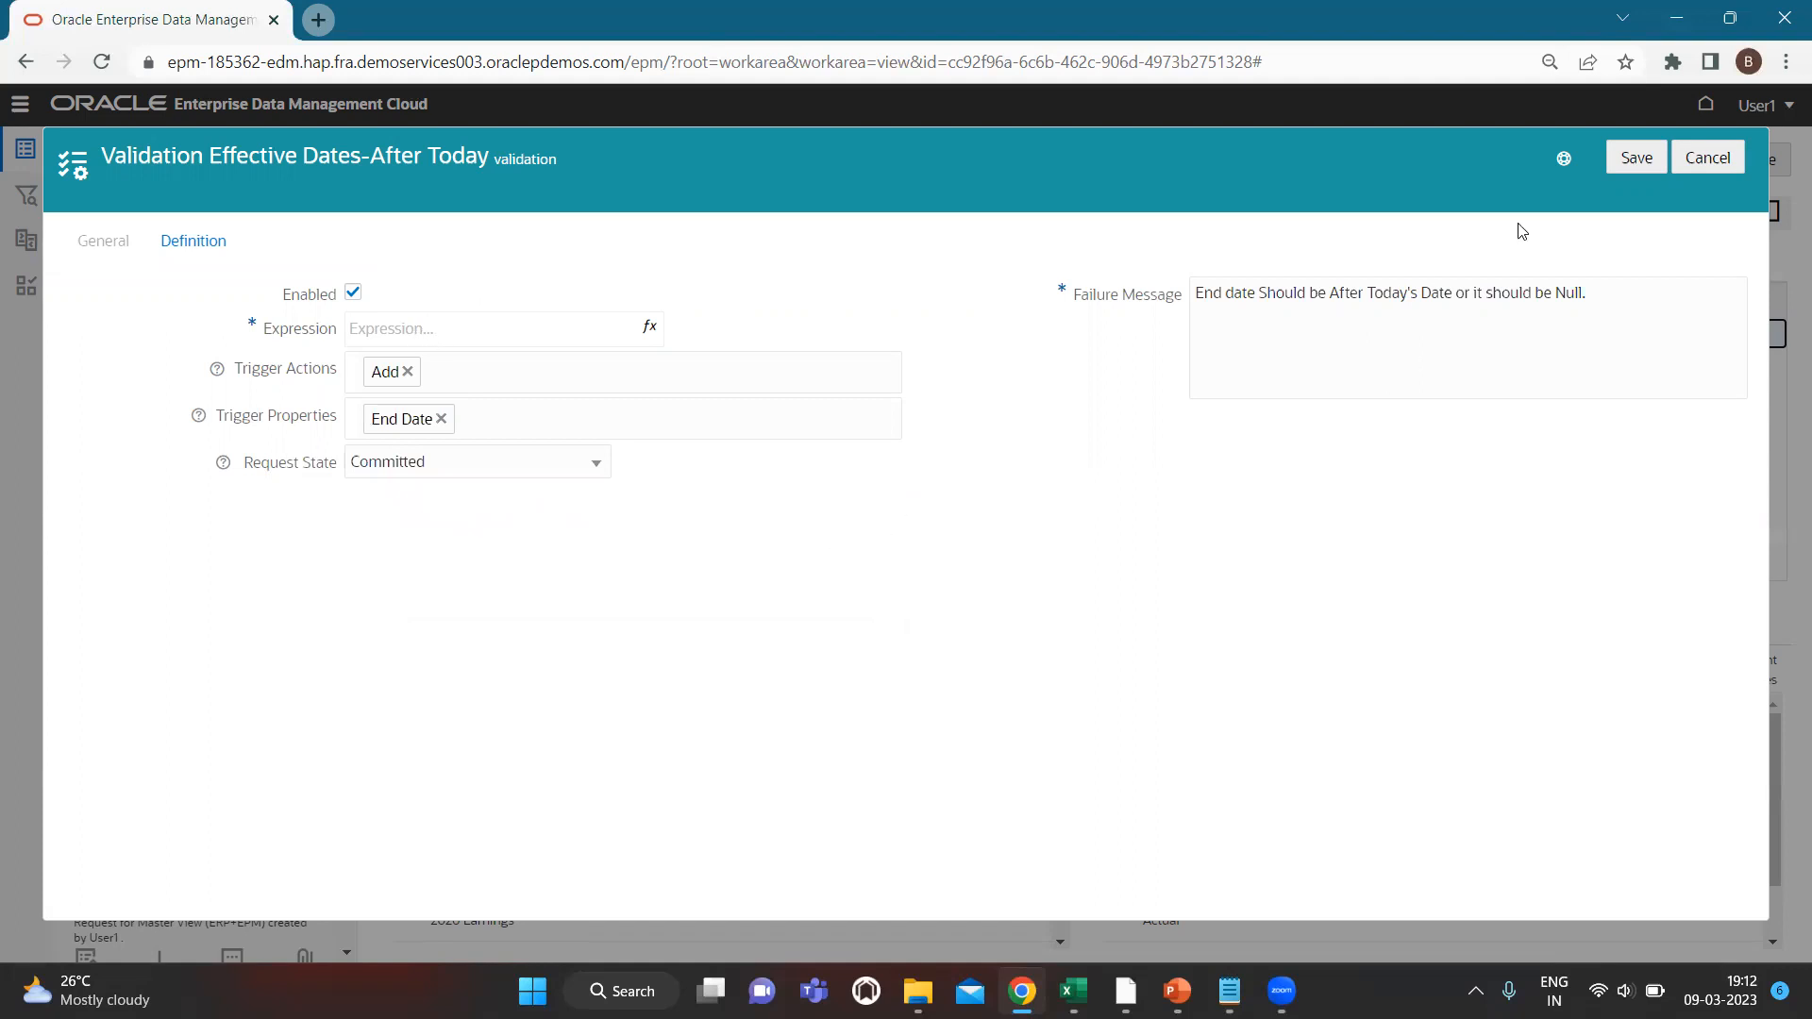
left_click(1633, 158)
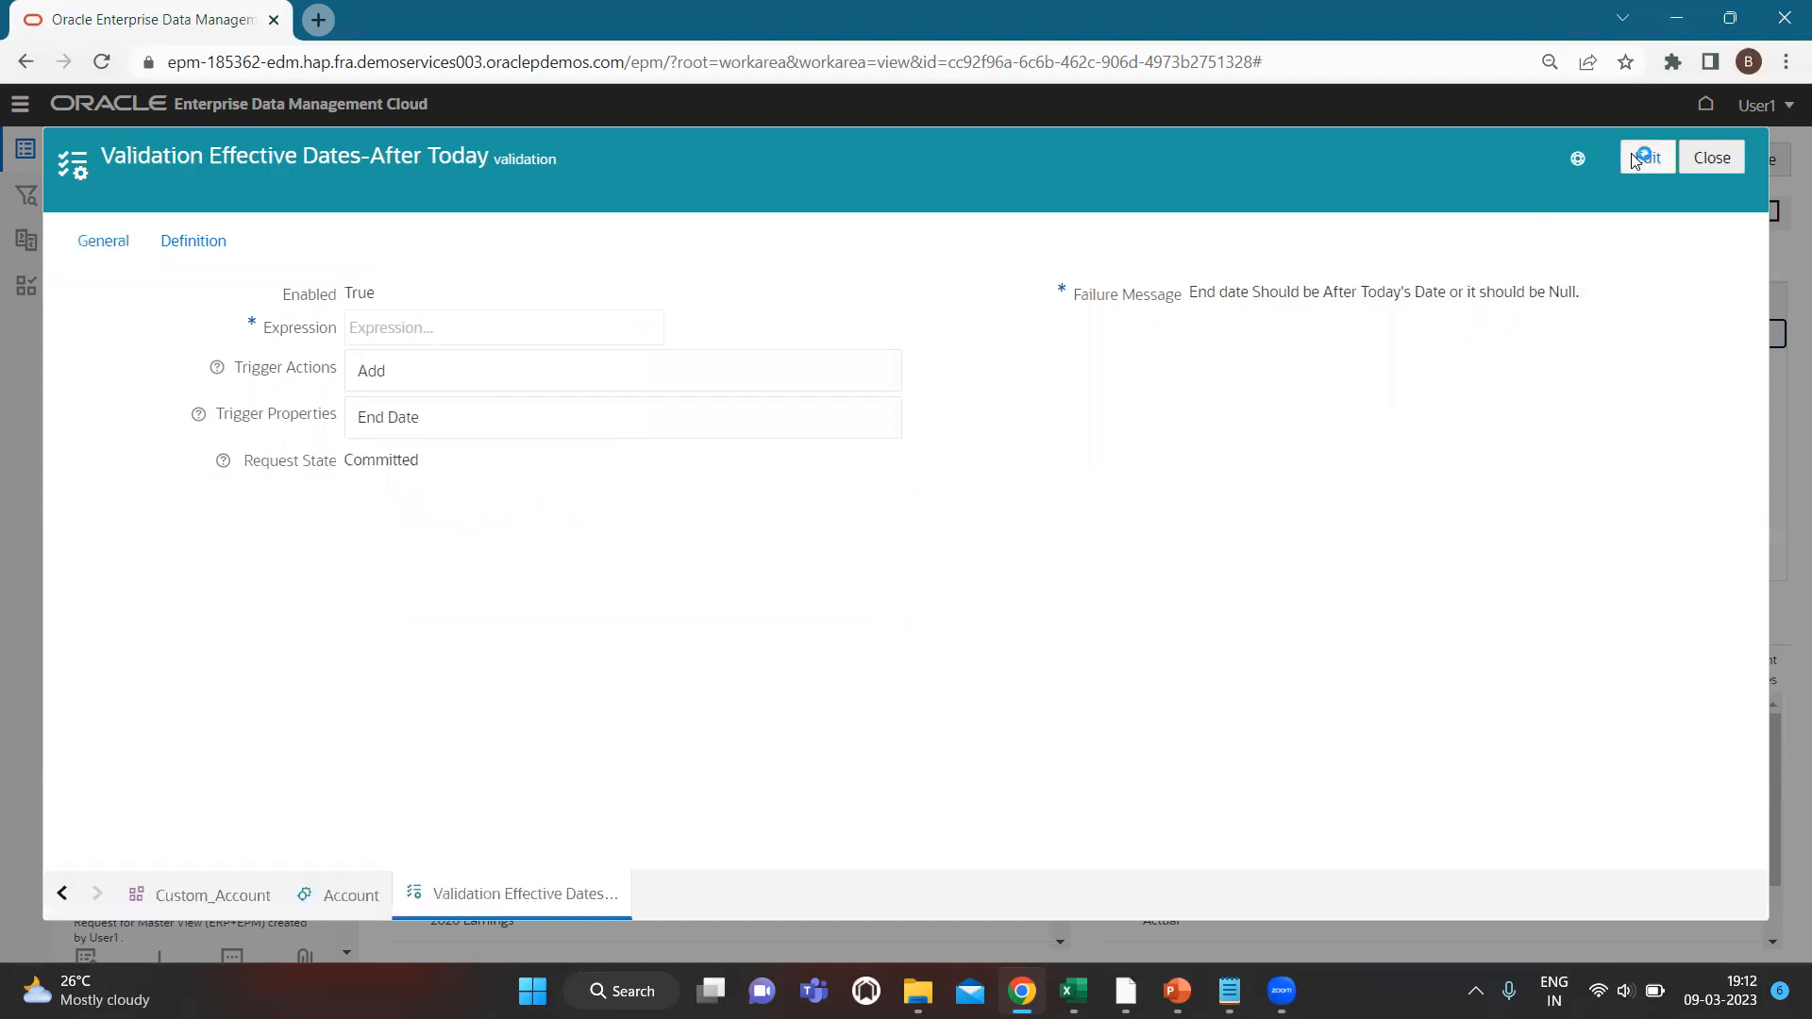
left_click(1721, 170)
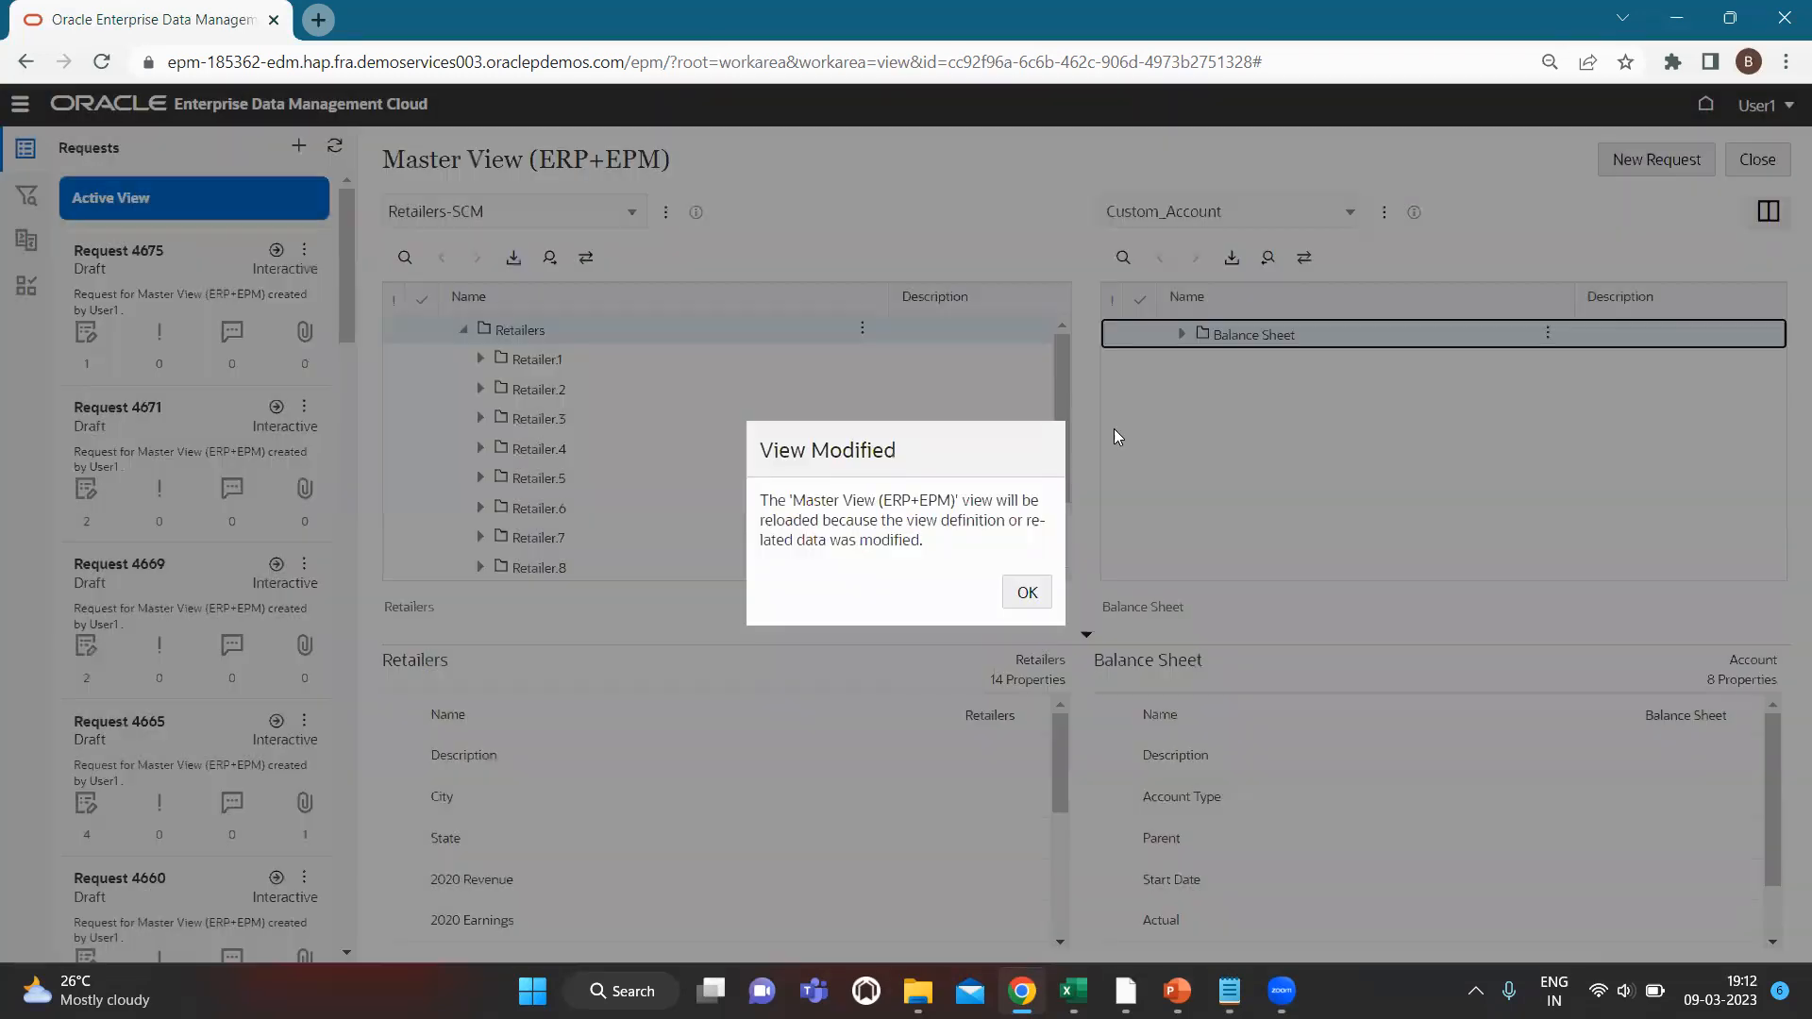
Show Retailers-SCM and Custom_Account side by side and expand the full Retailers hierarchy down to the children of Retailer.33 - US.
left_click(1026, 592)
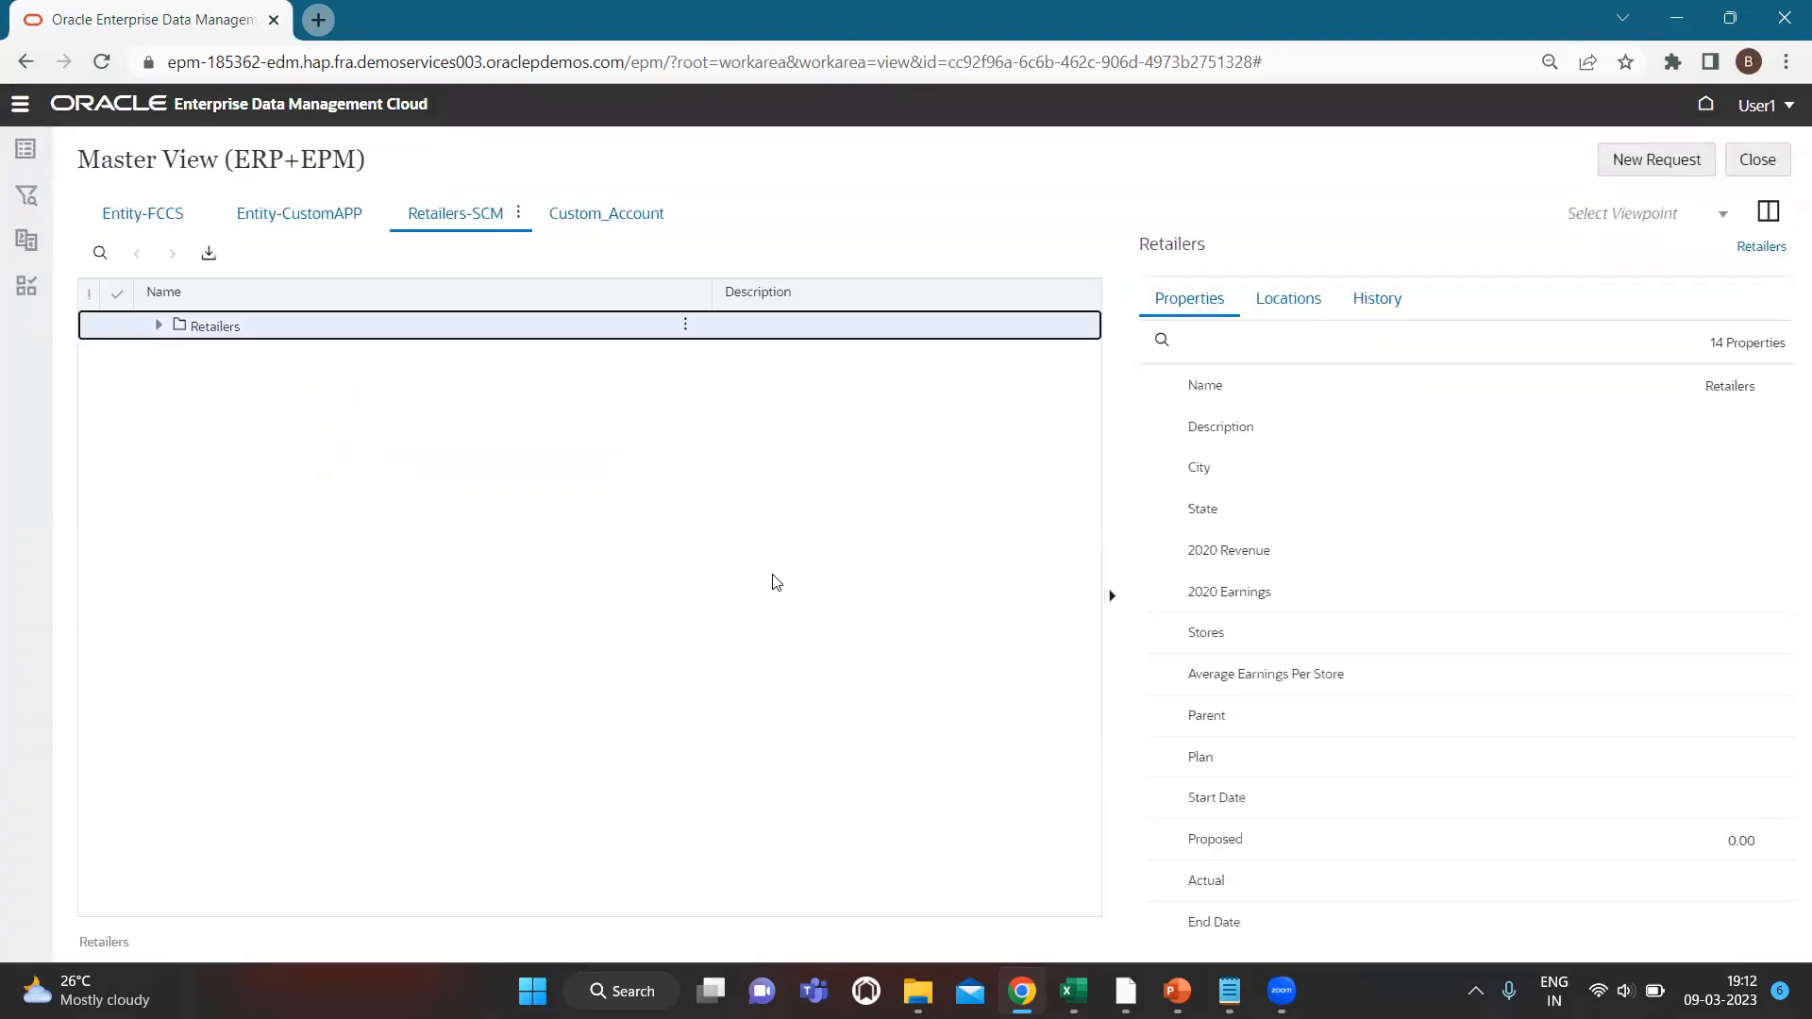
left_click(1768, 214)
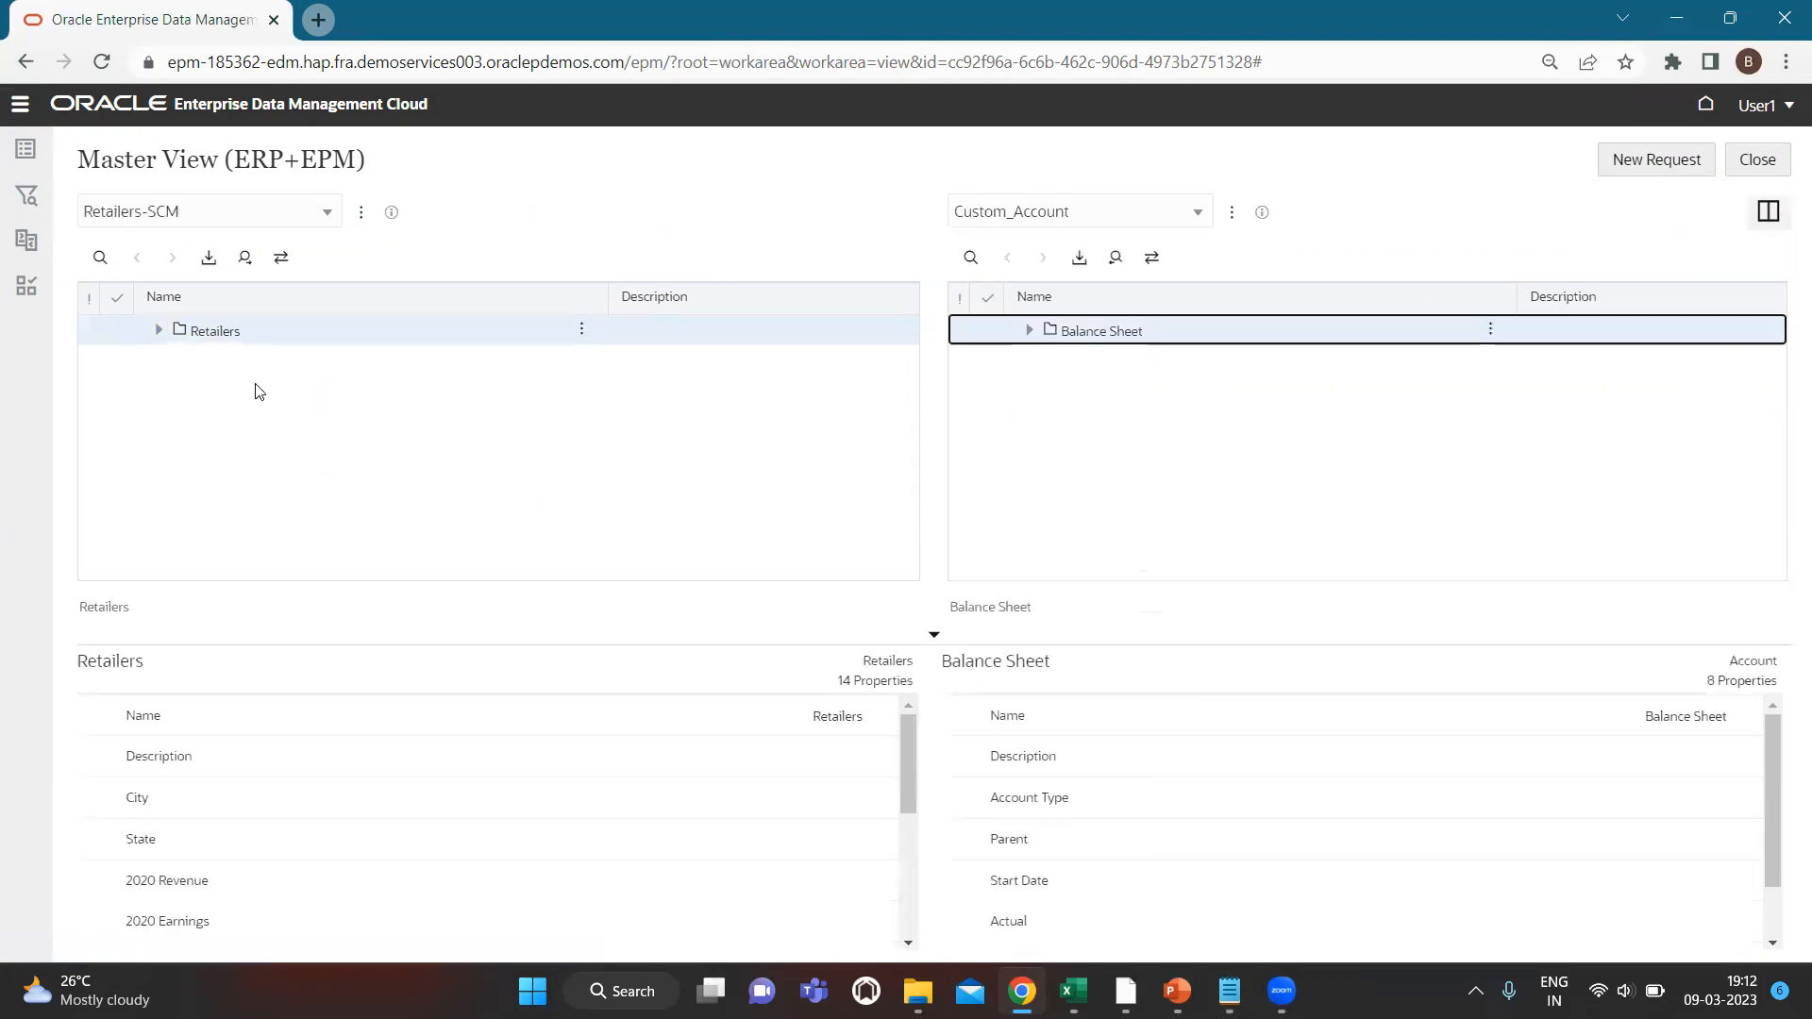
left_click(163, 335)
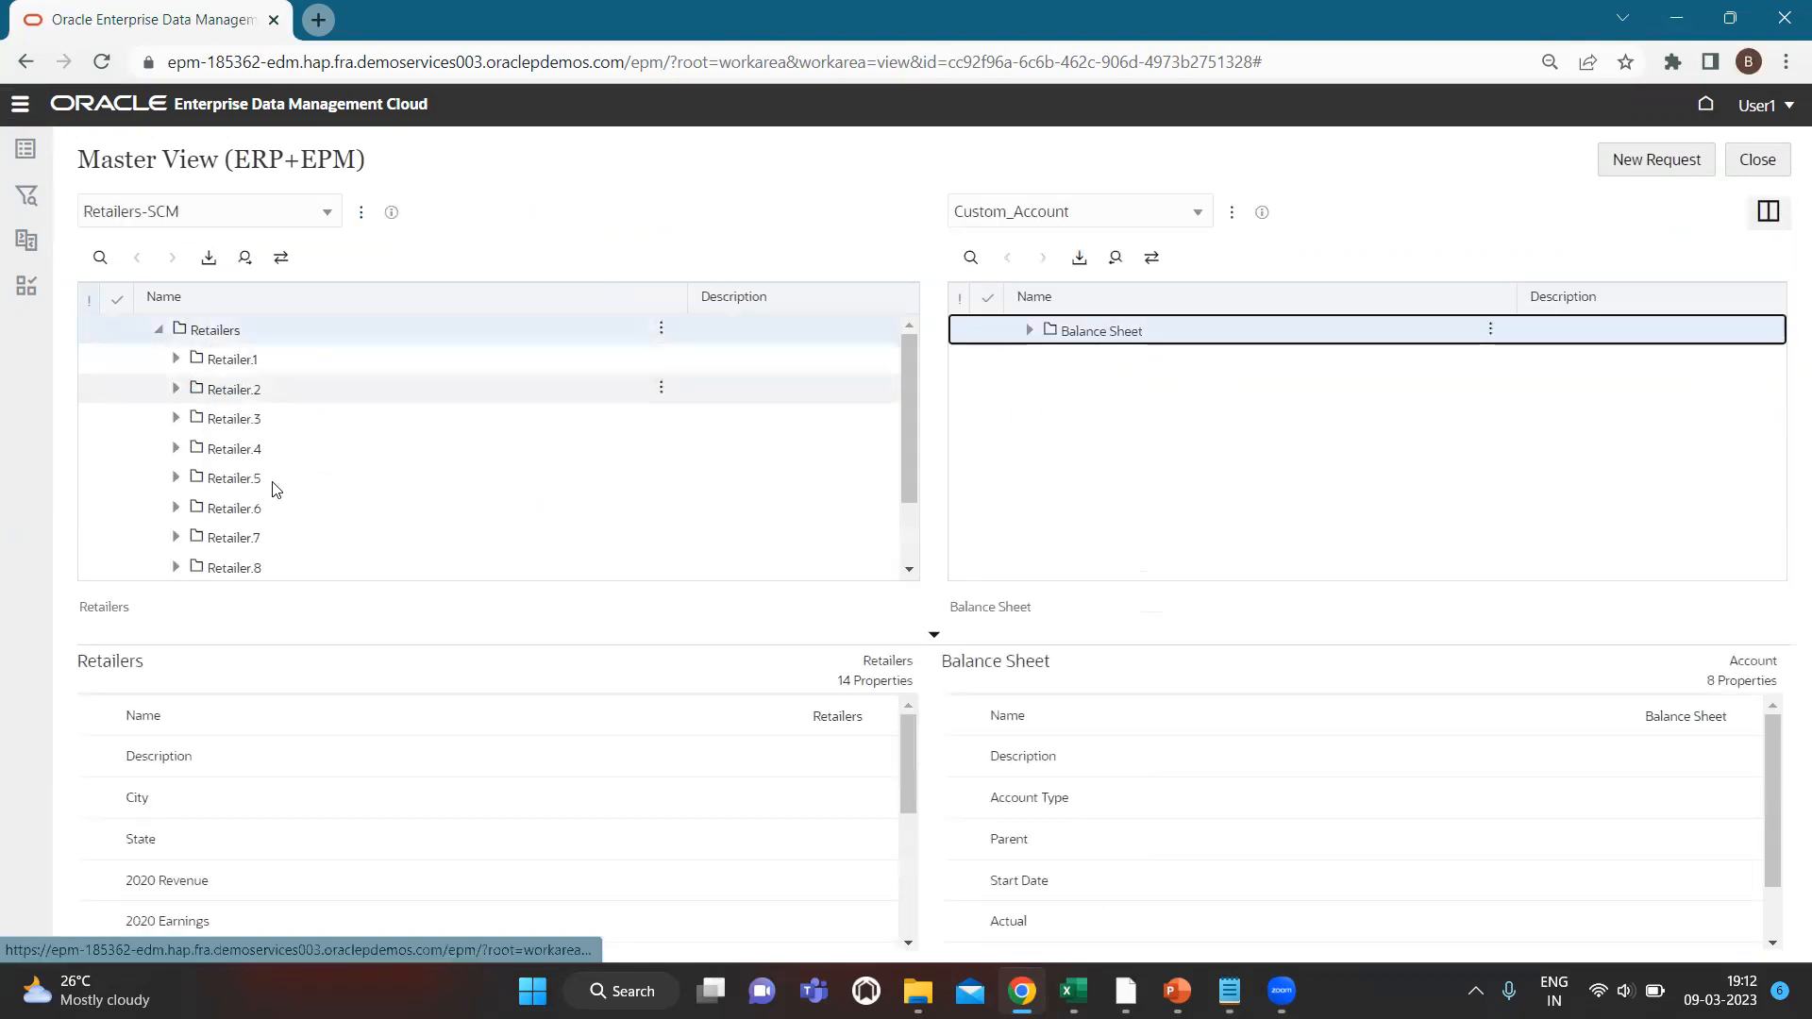
scroll(359, 466, "down", 3)
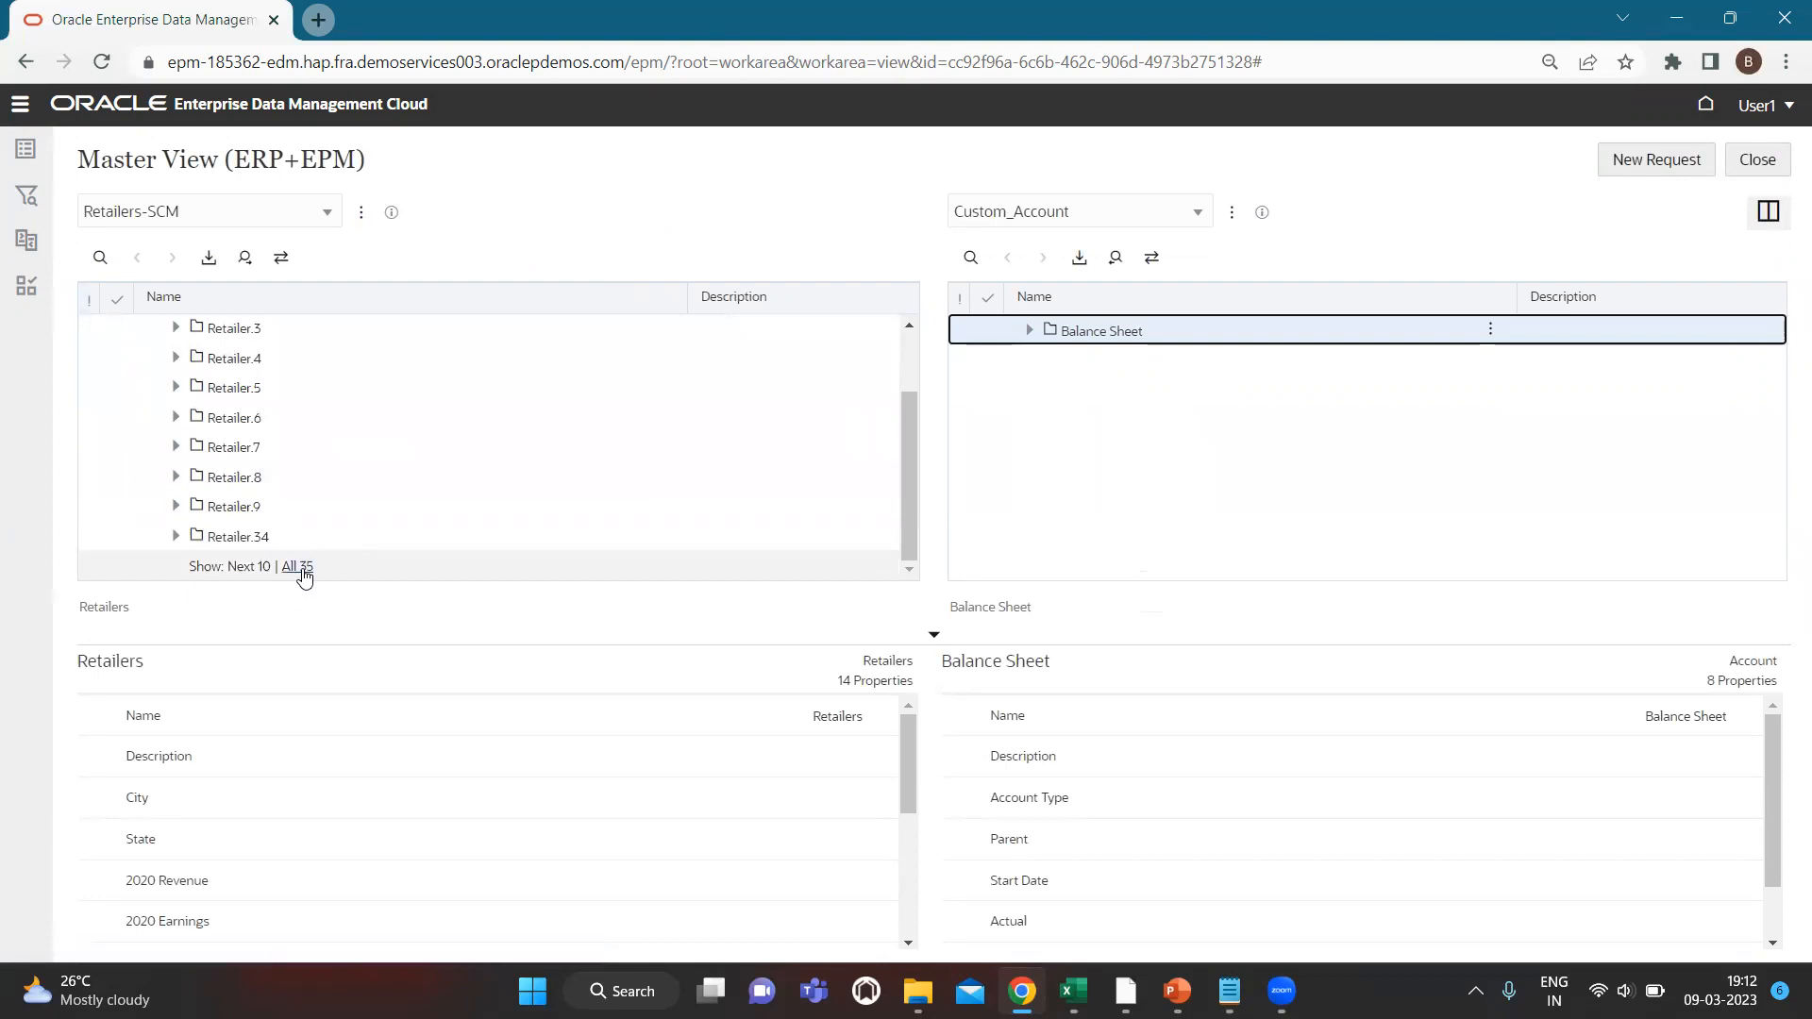
scroll(557, 506, "down", 5)
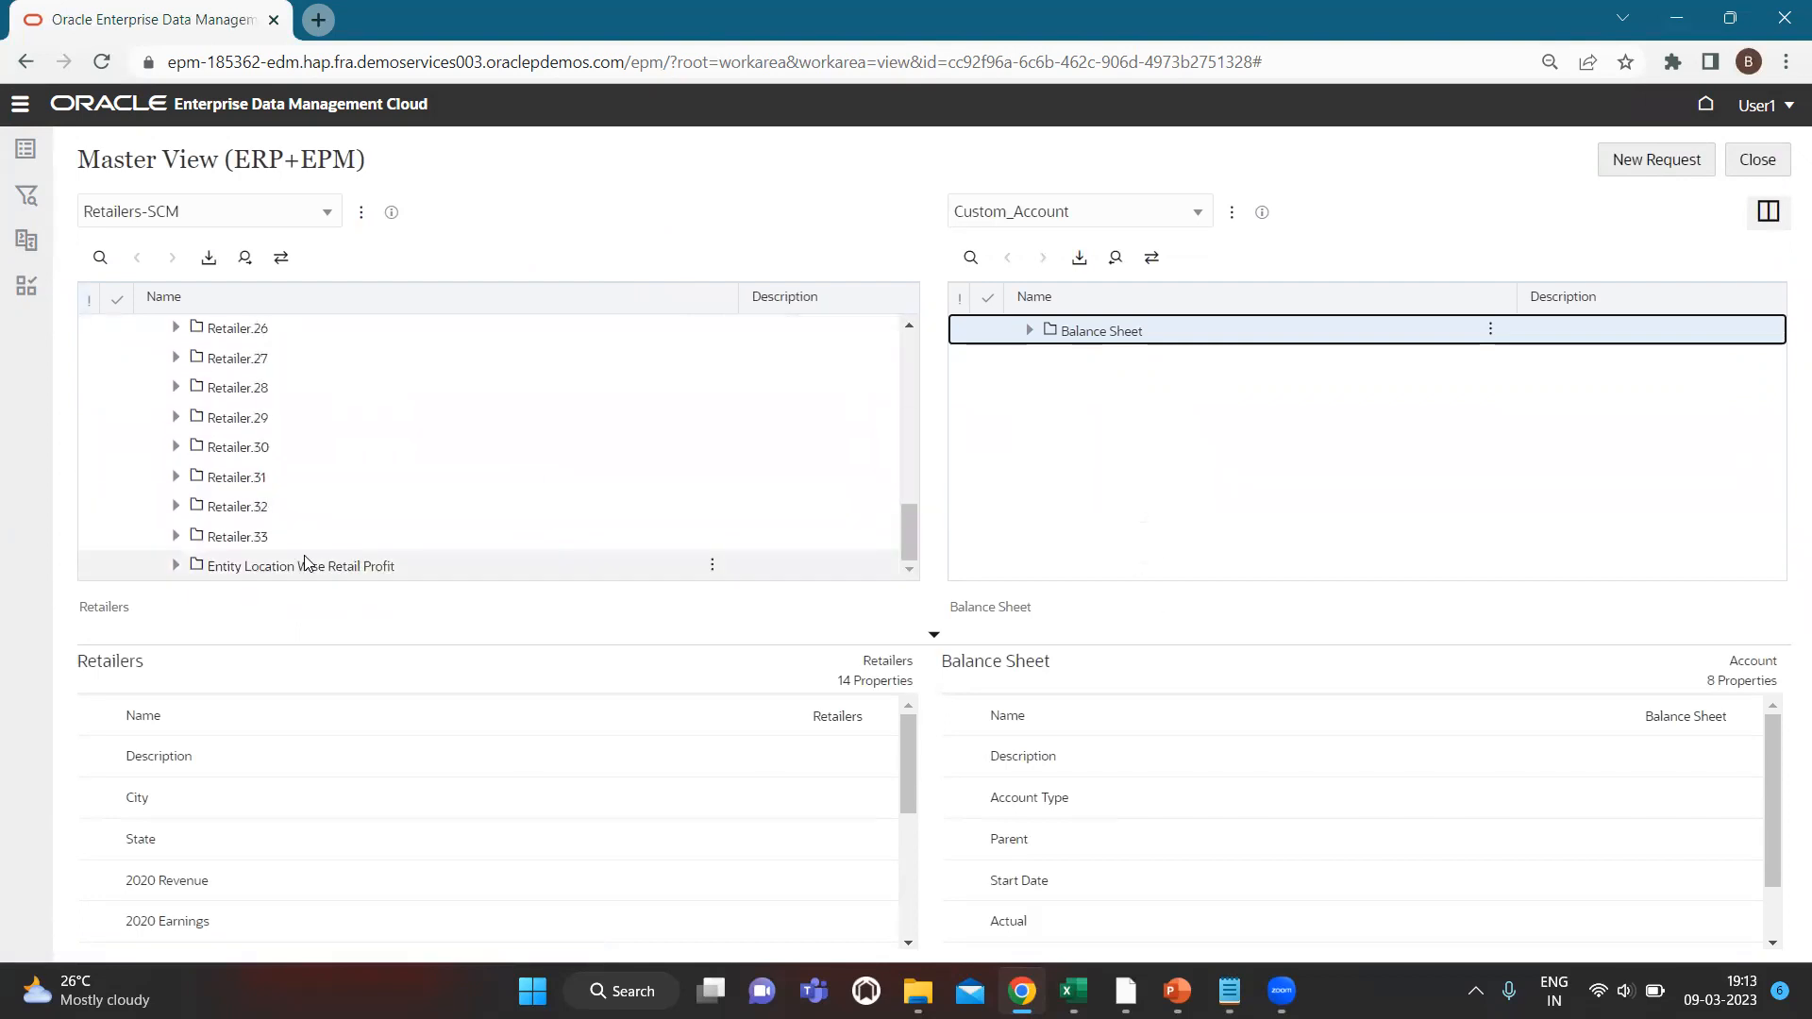
left_click(176, 534)
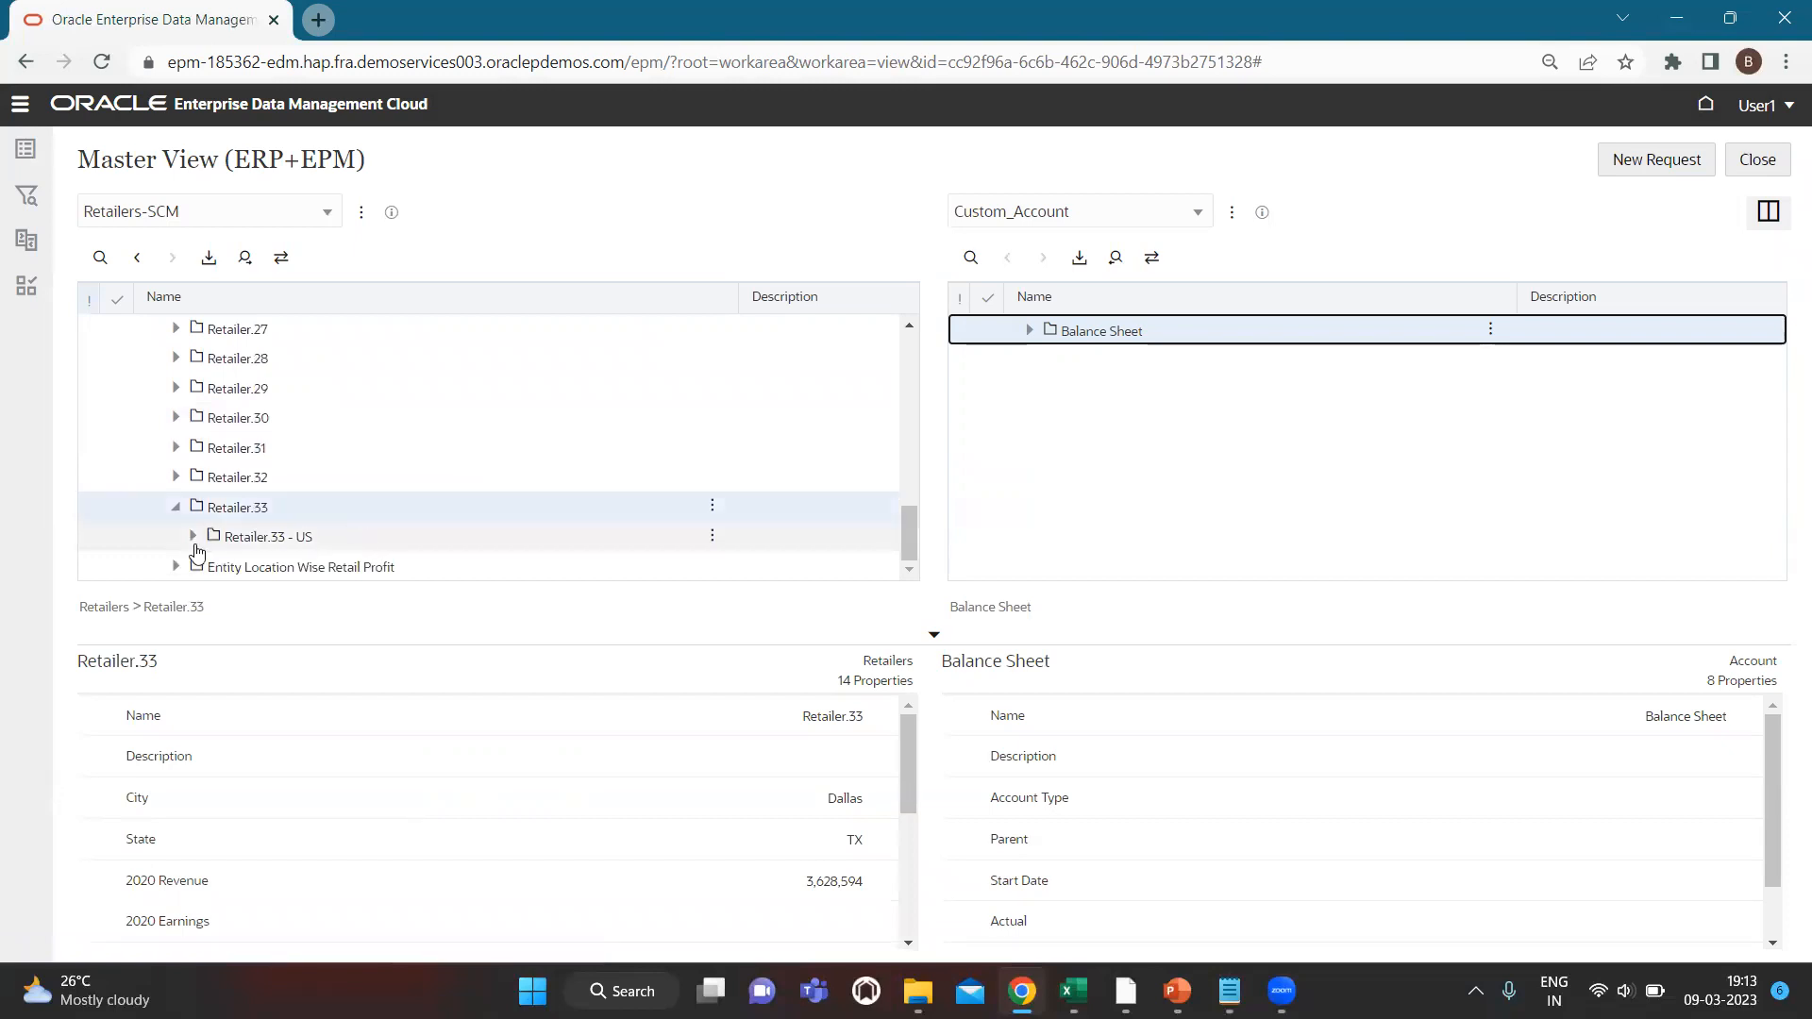
left_click(198, 540)
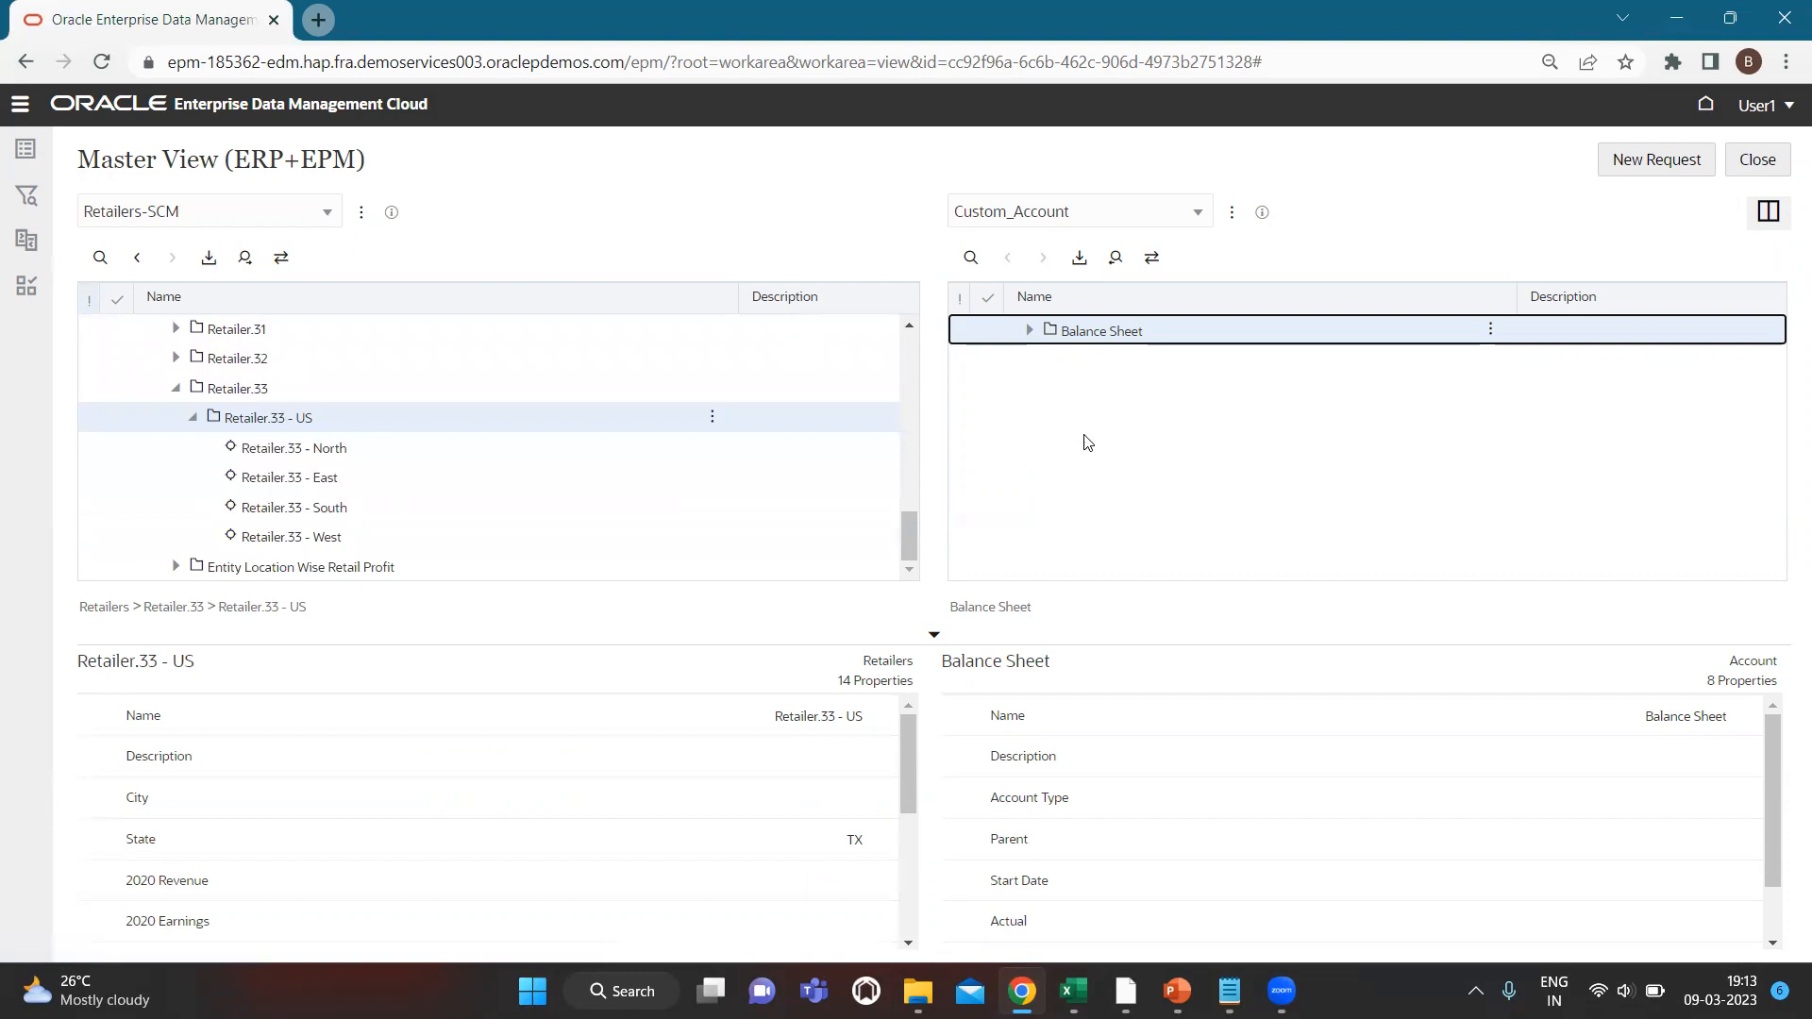
Create a new request and set the Start Date of Retailer.33 - US to 08/03/2023.
scroll(764, 807, "down", 5)
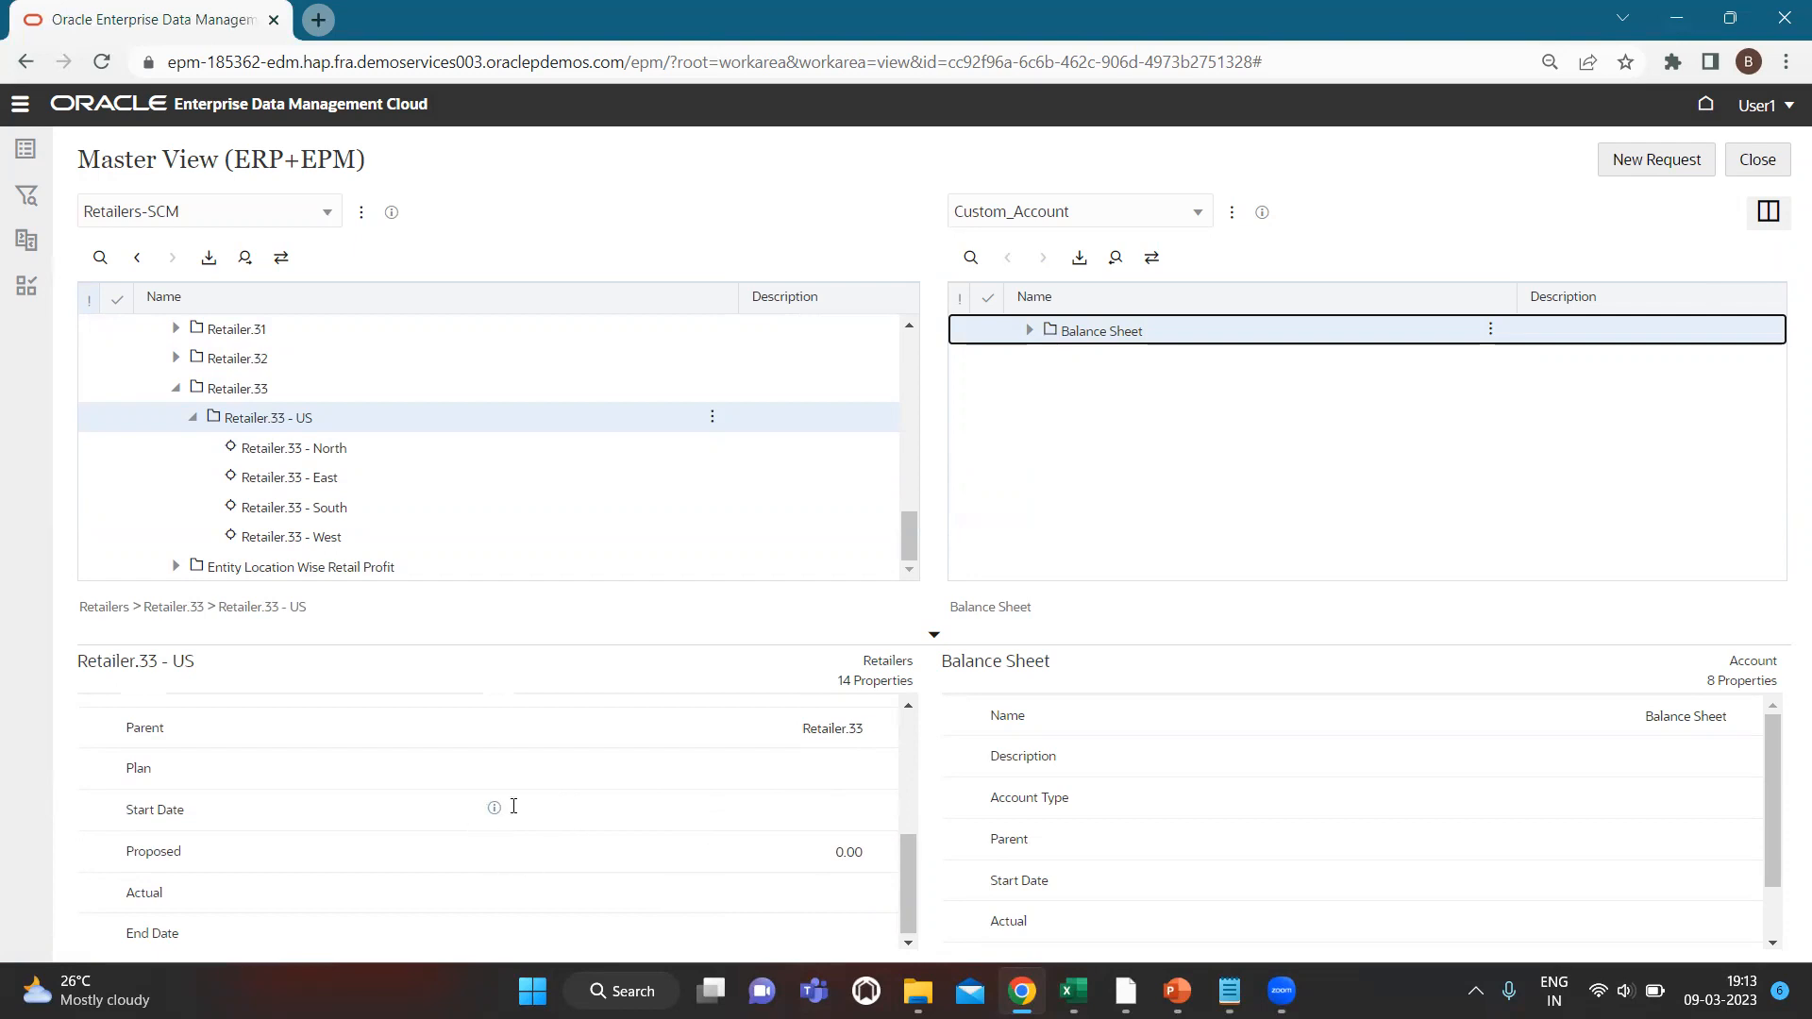
left_click(1648, 161)
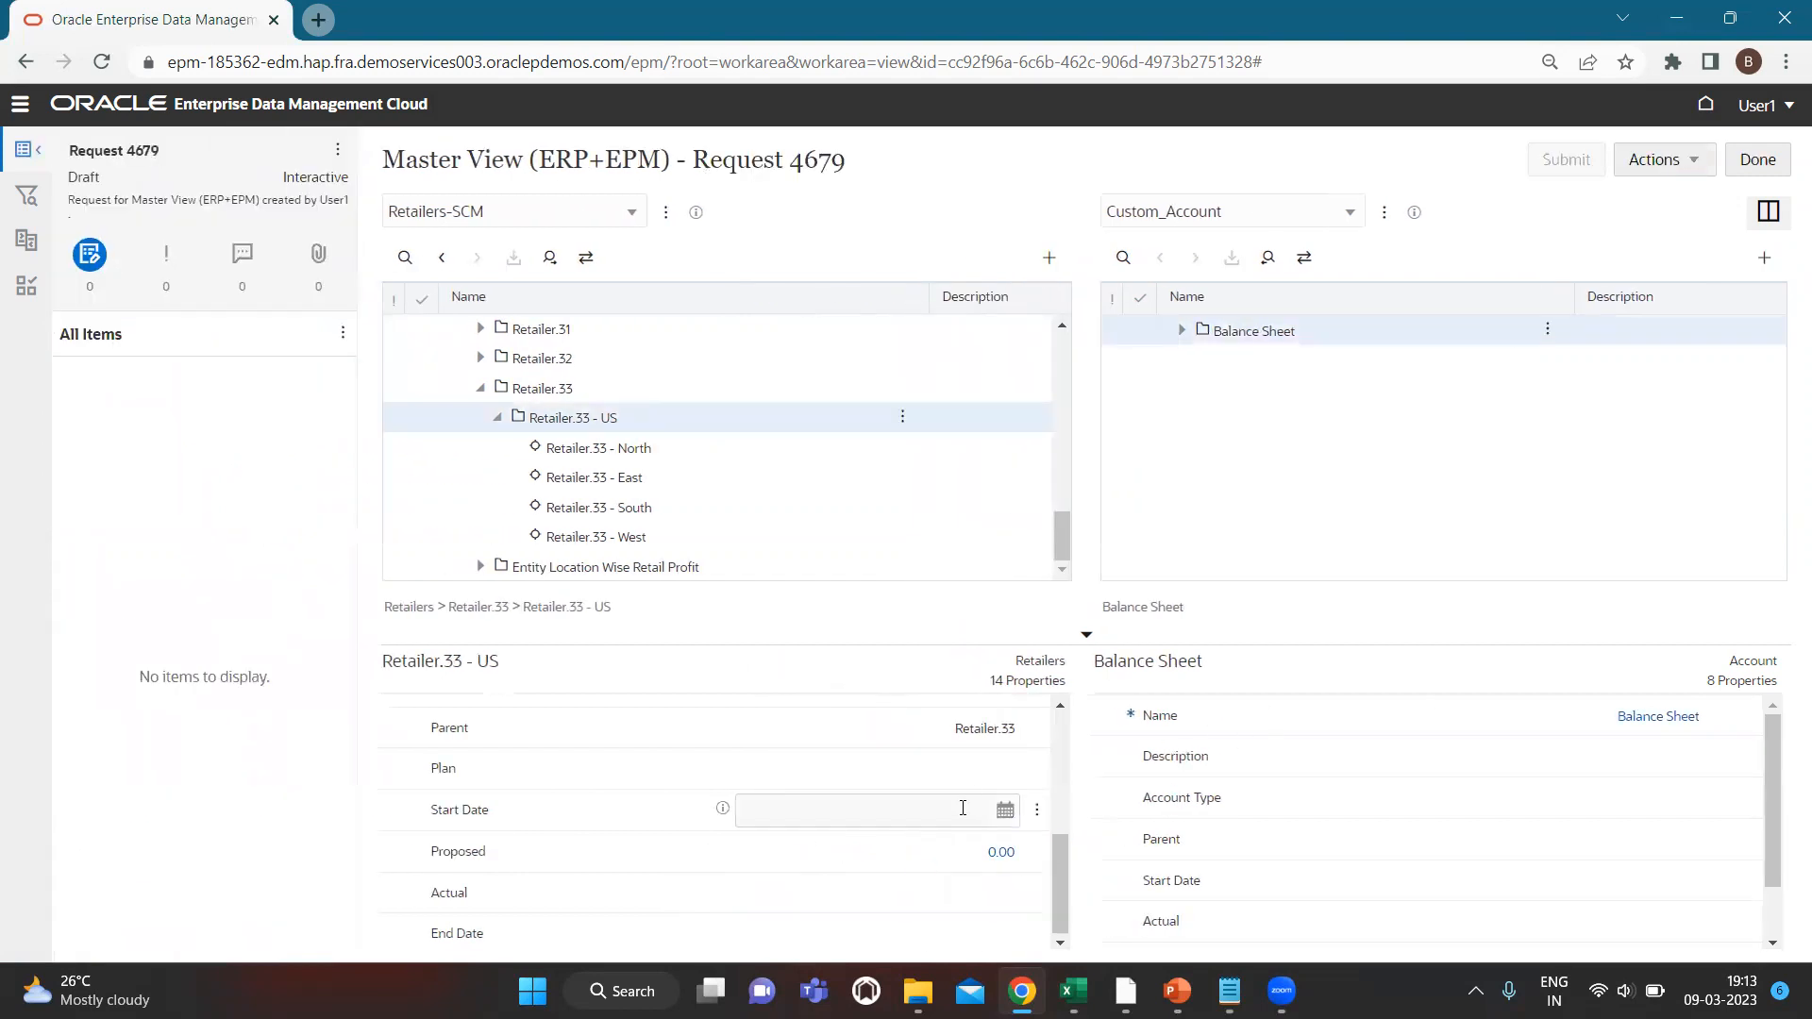
left_click(1006, 812)
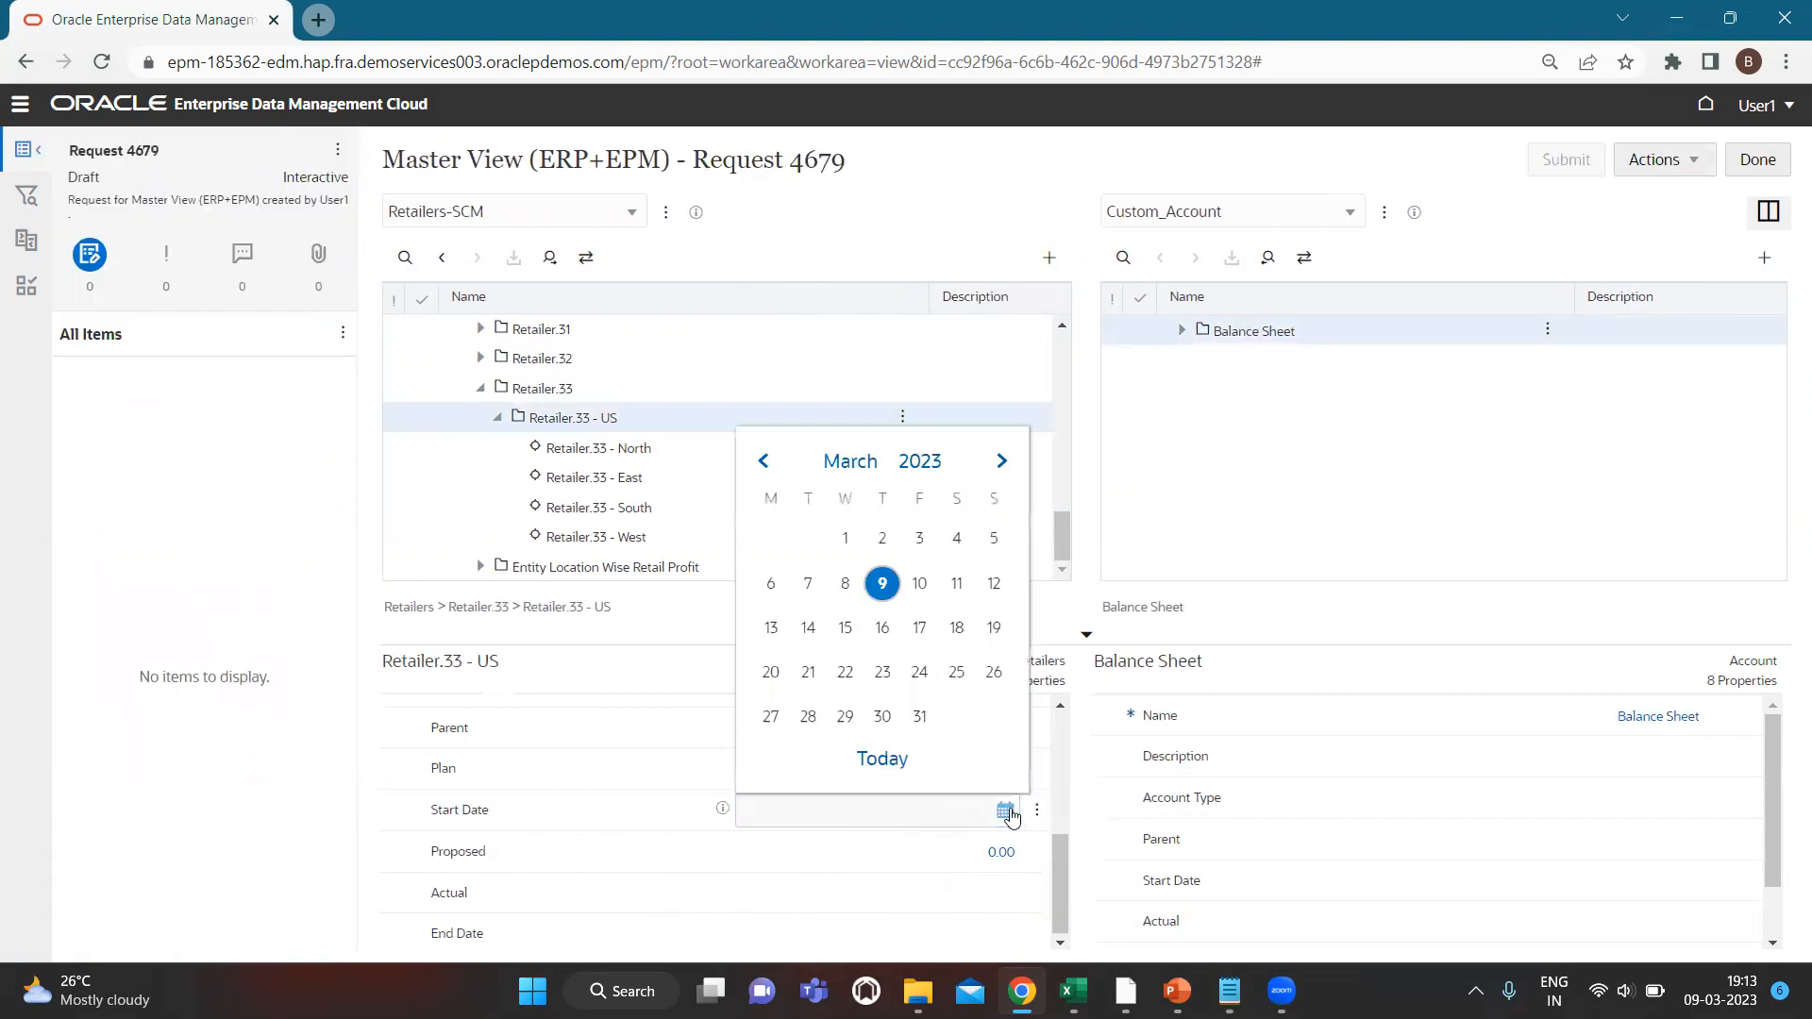
left_click(883, 583)
left_click(1005, 809)
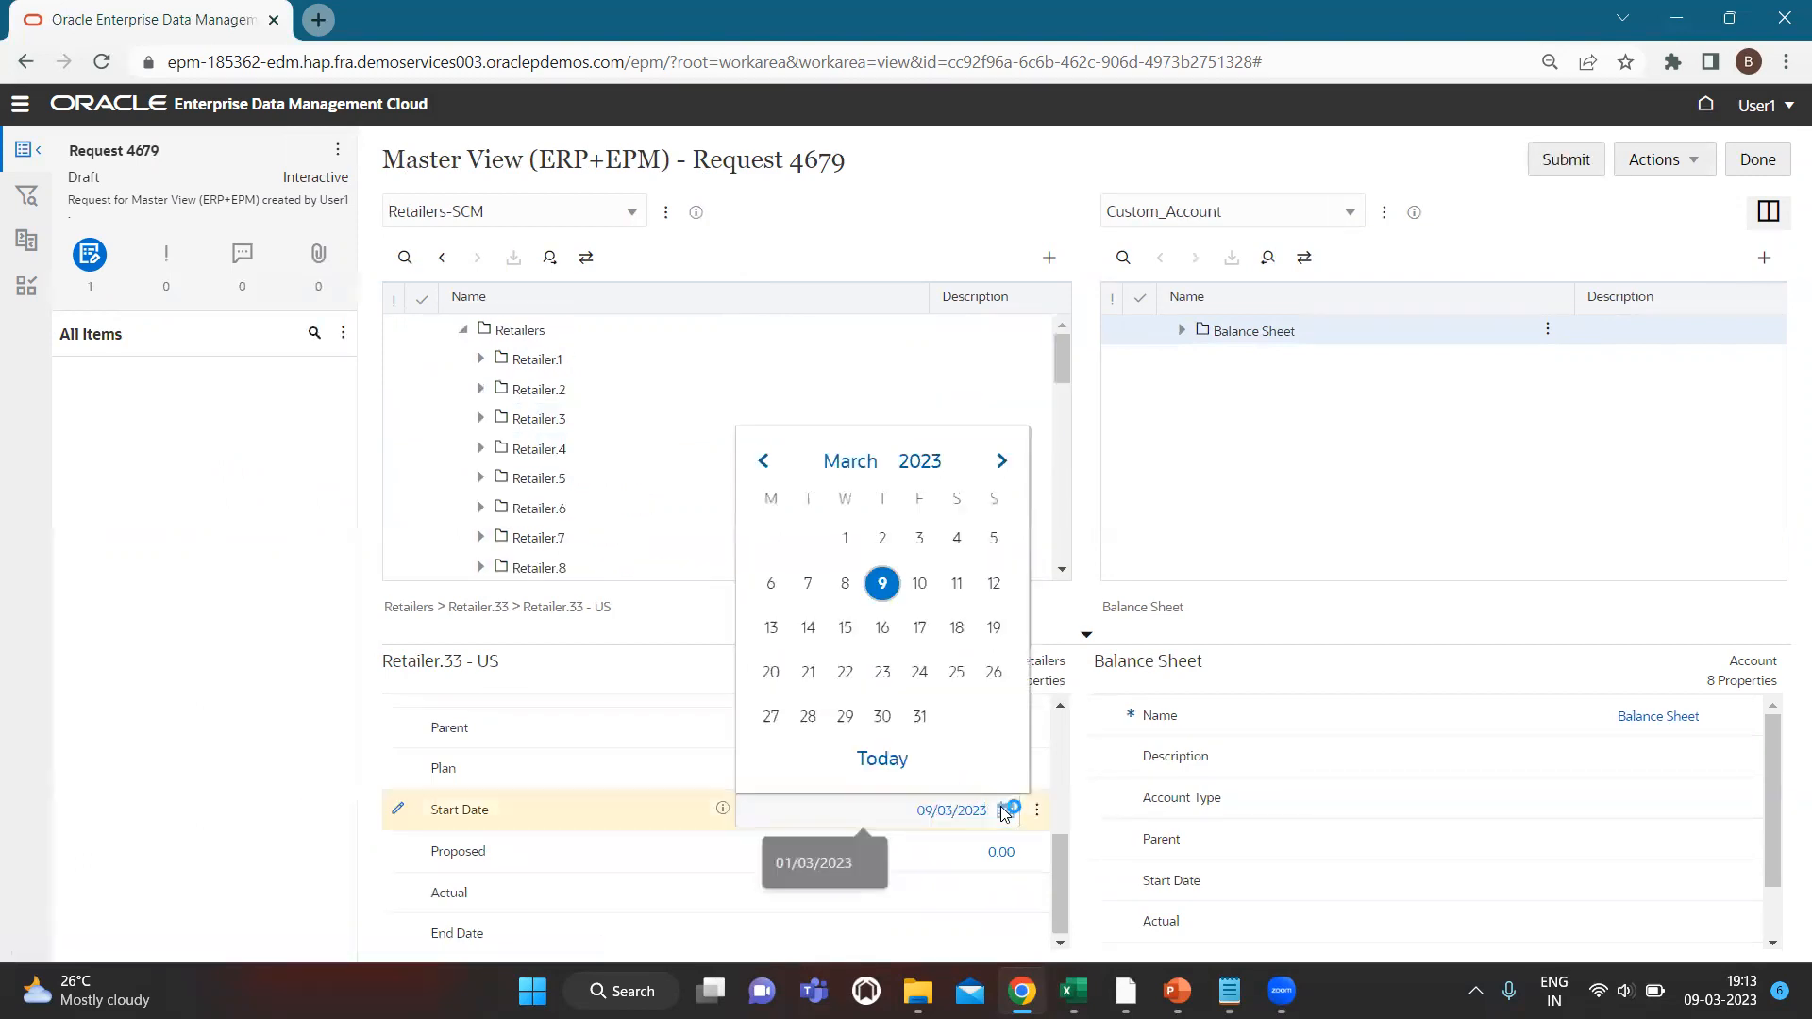
left_click(844, 584)
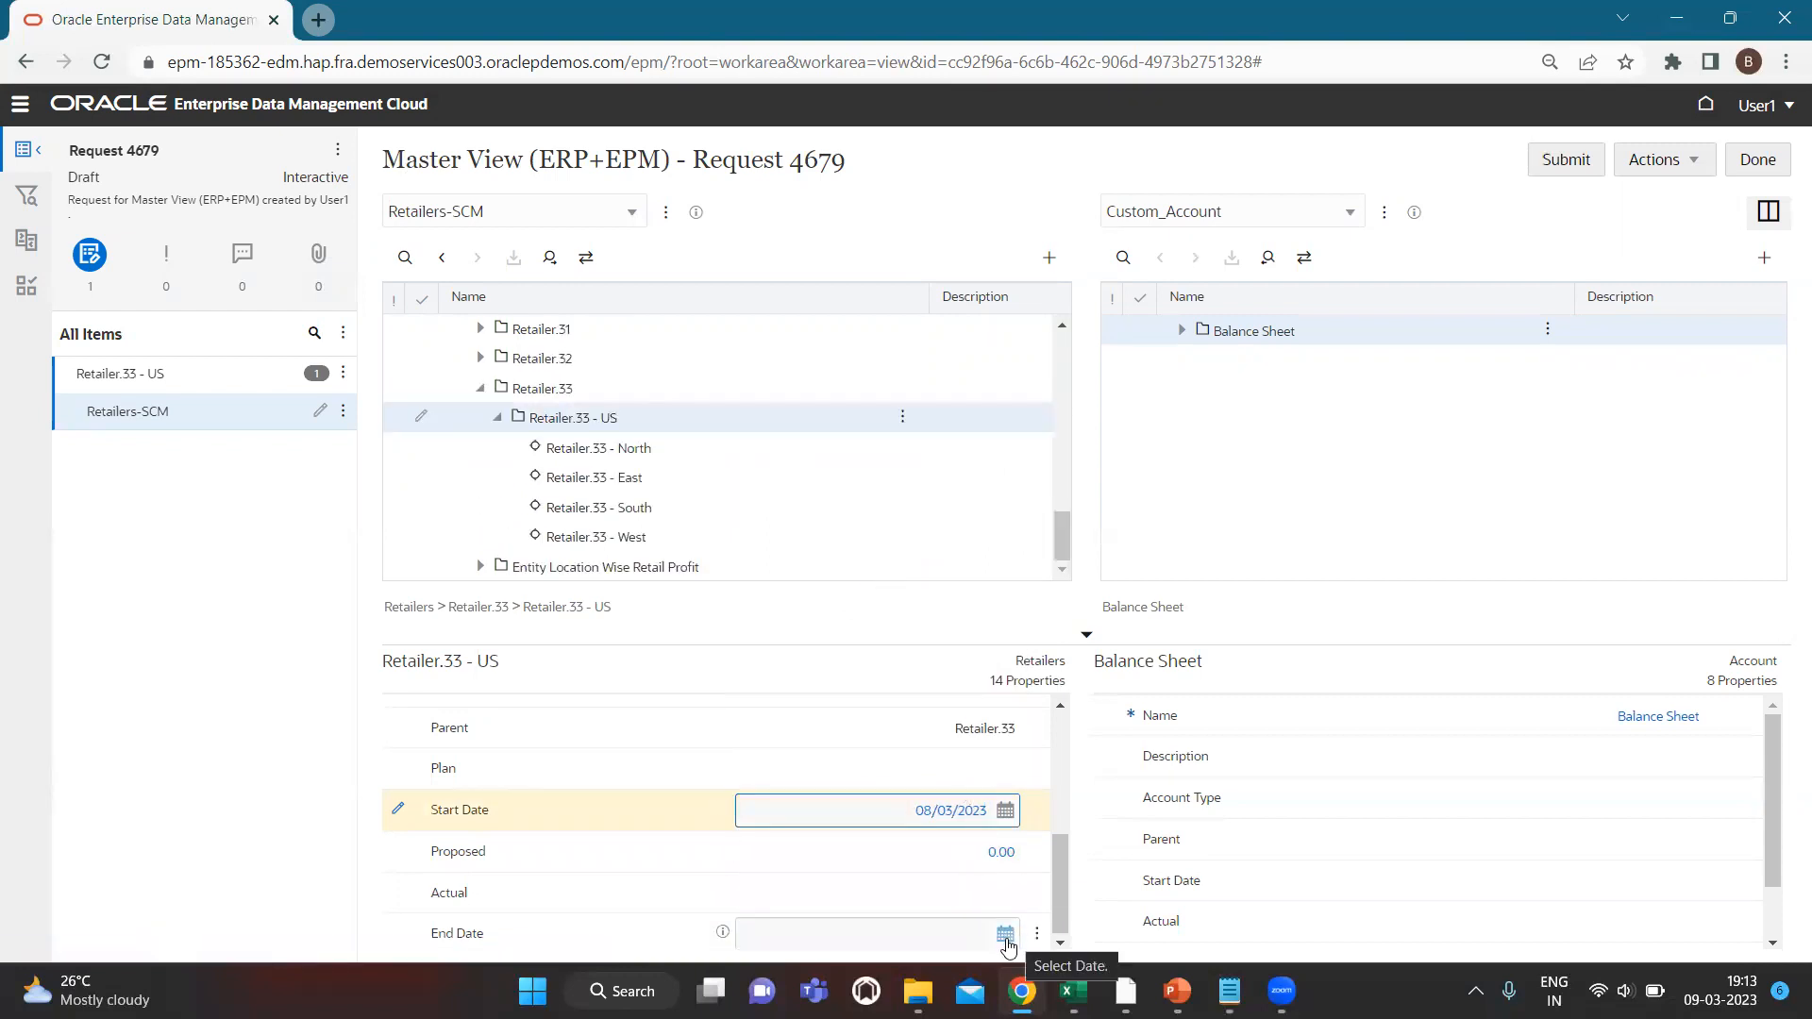
Set the End Date of Retailer.33 - US to 08/03/2023 and submit the request.
left_click(1006, 936)
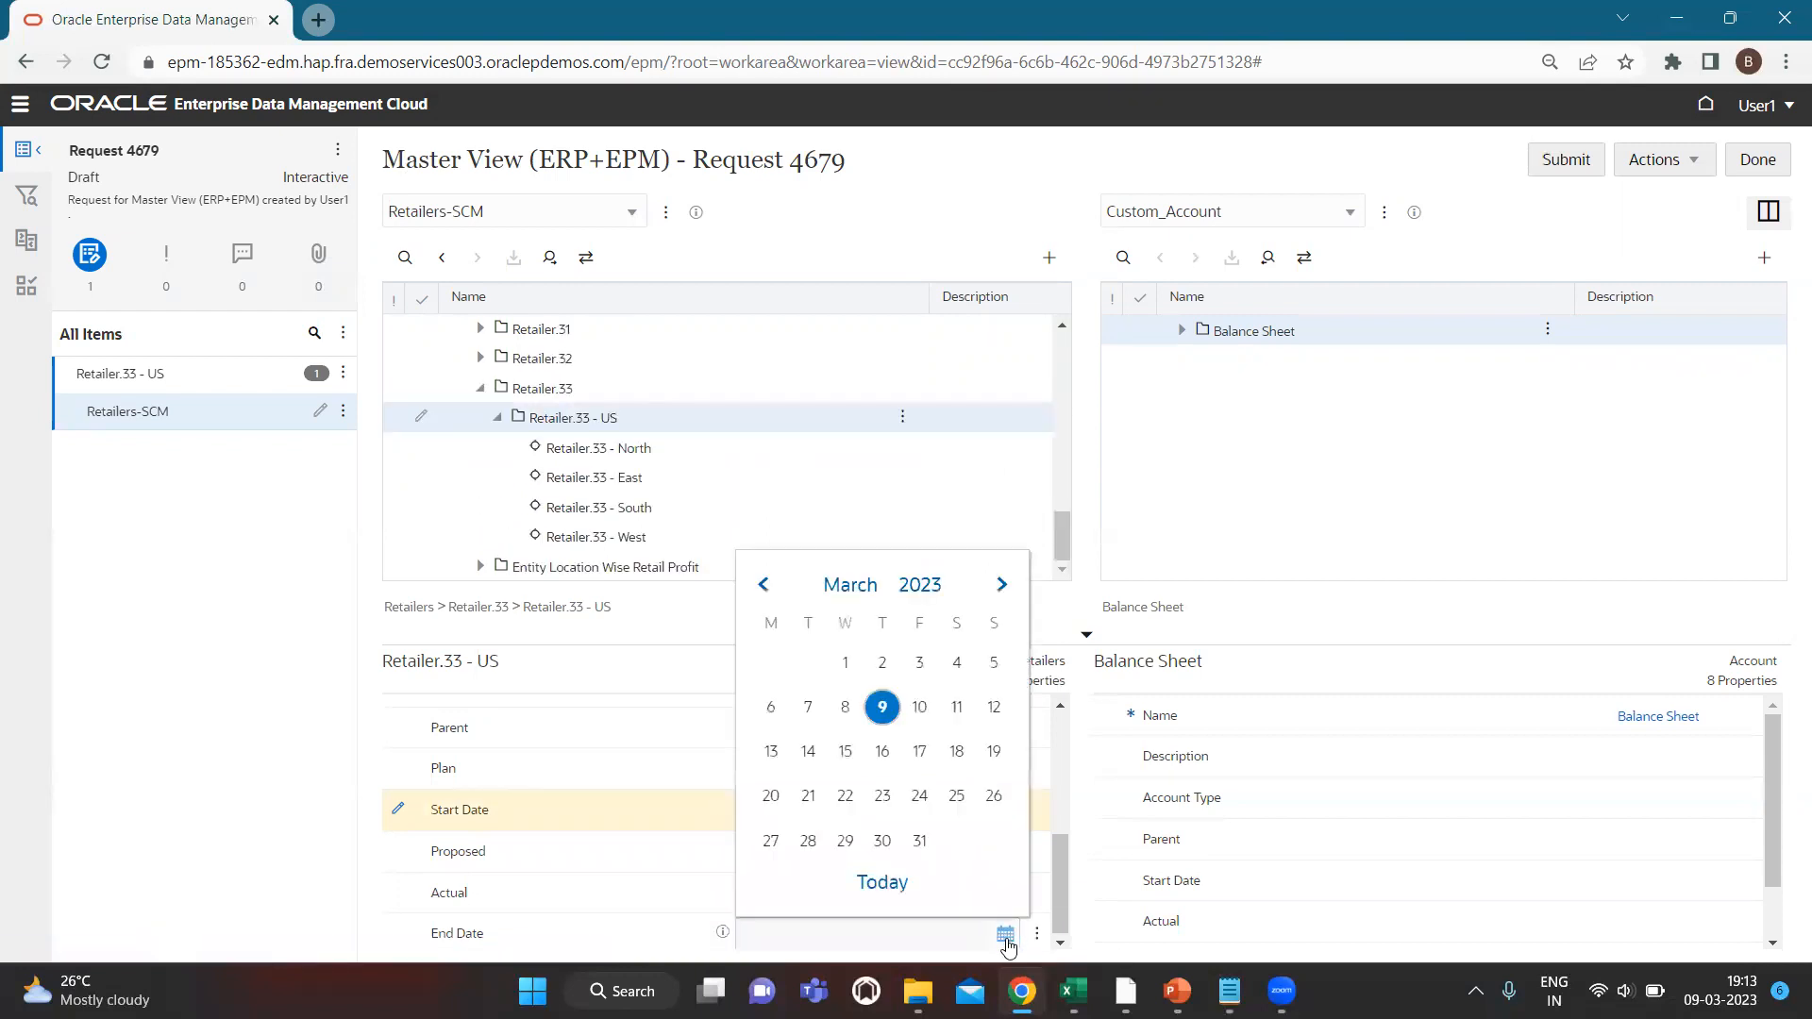
left_click(846, 707)
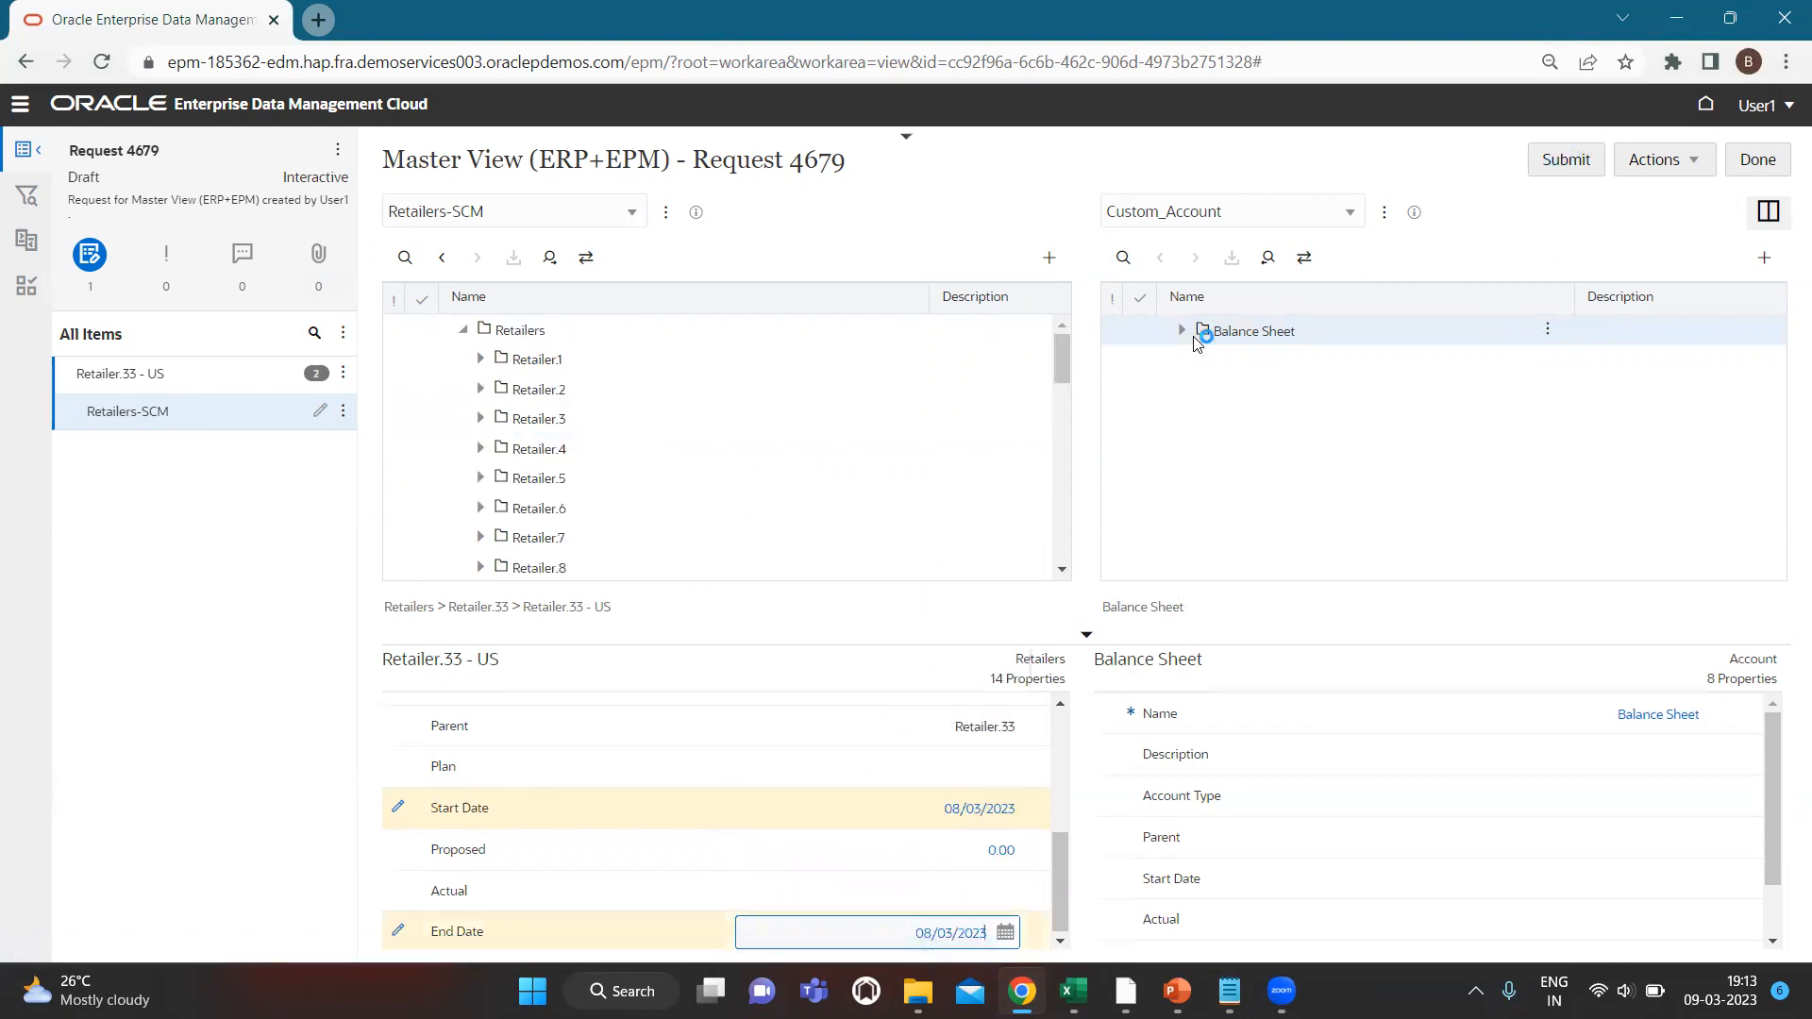
left_click(1181, 330)
left_click(1559, 159)
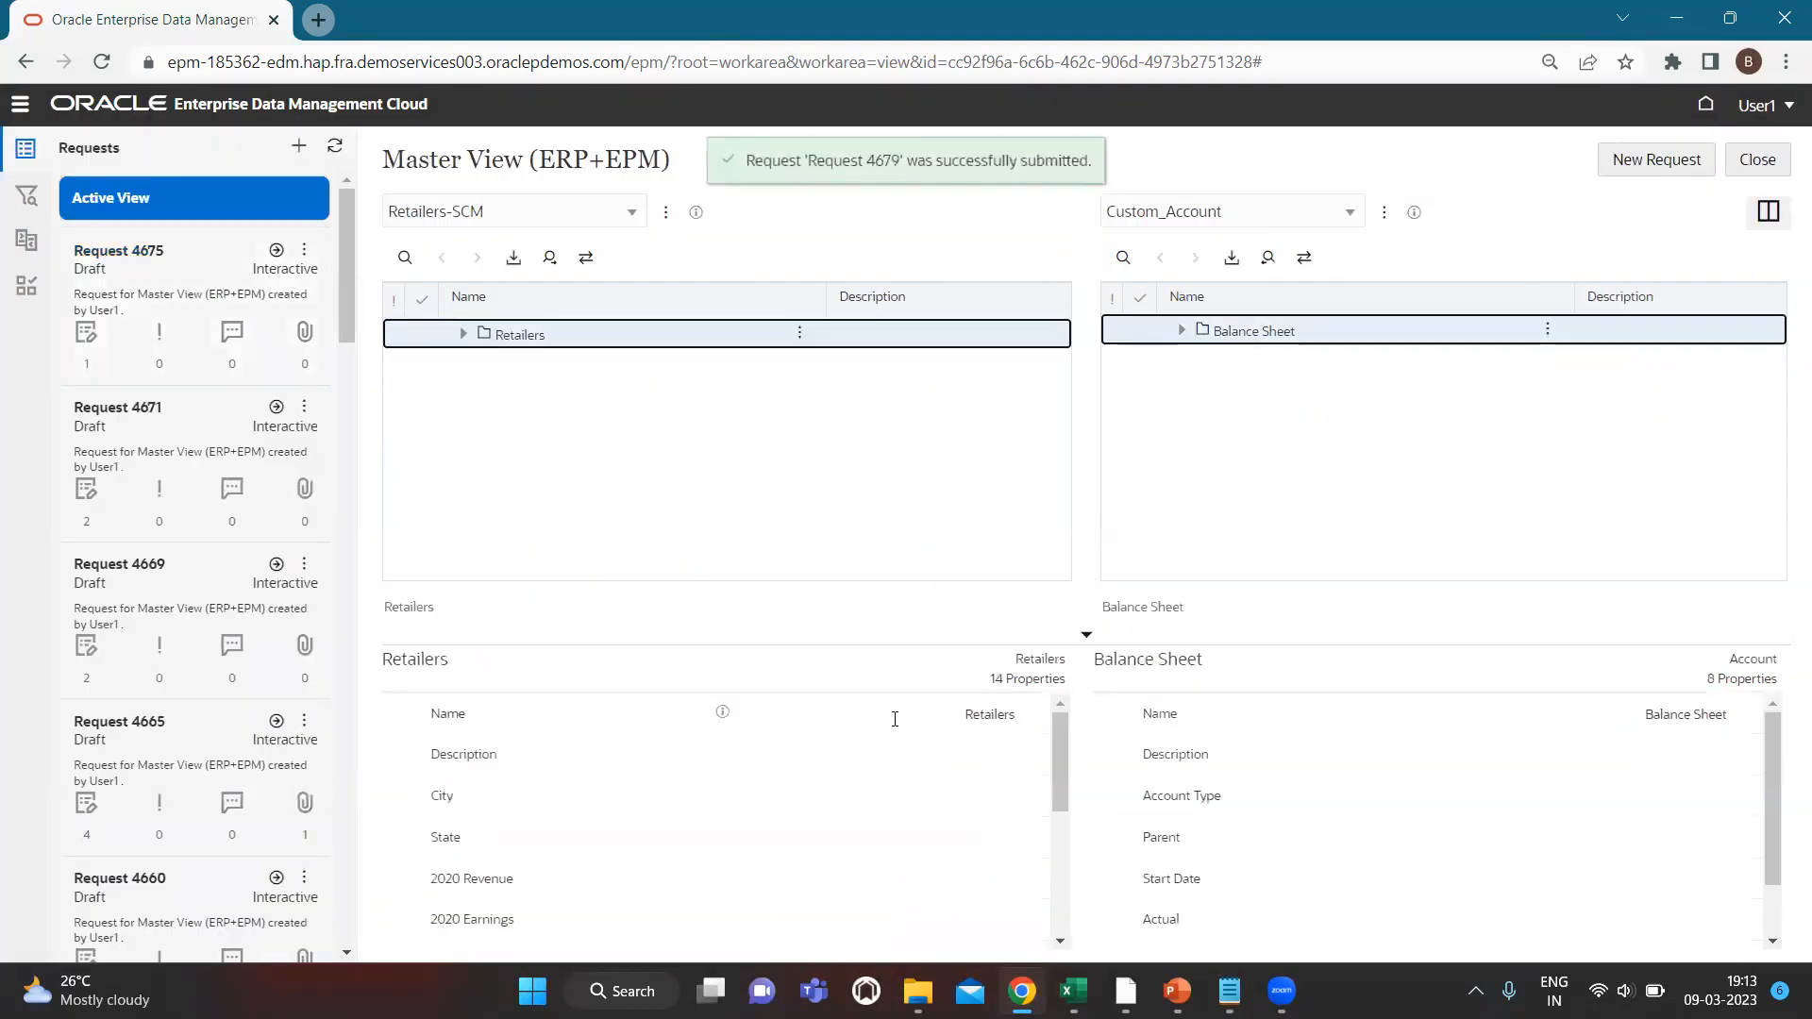
List all child nodes of Retailers again and expand Retailer.33 and Retailer.33 - US in the reloaded view.
left_click(462, 334)
scroll(669, 469, "down", 2)
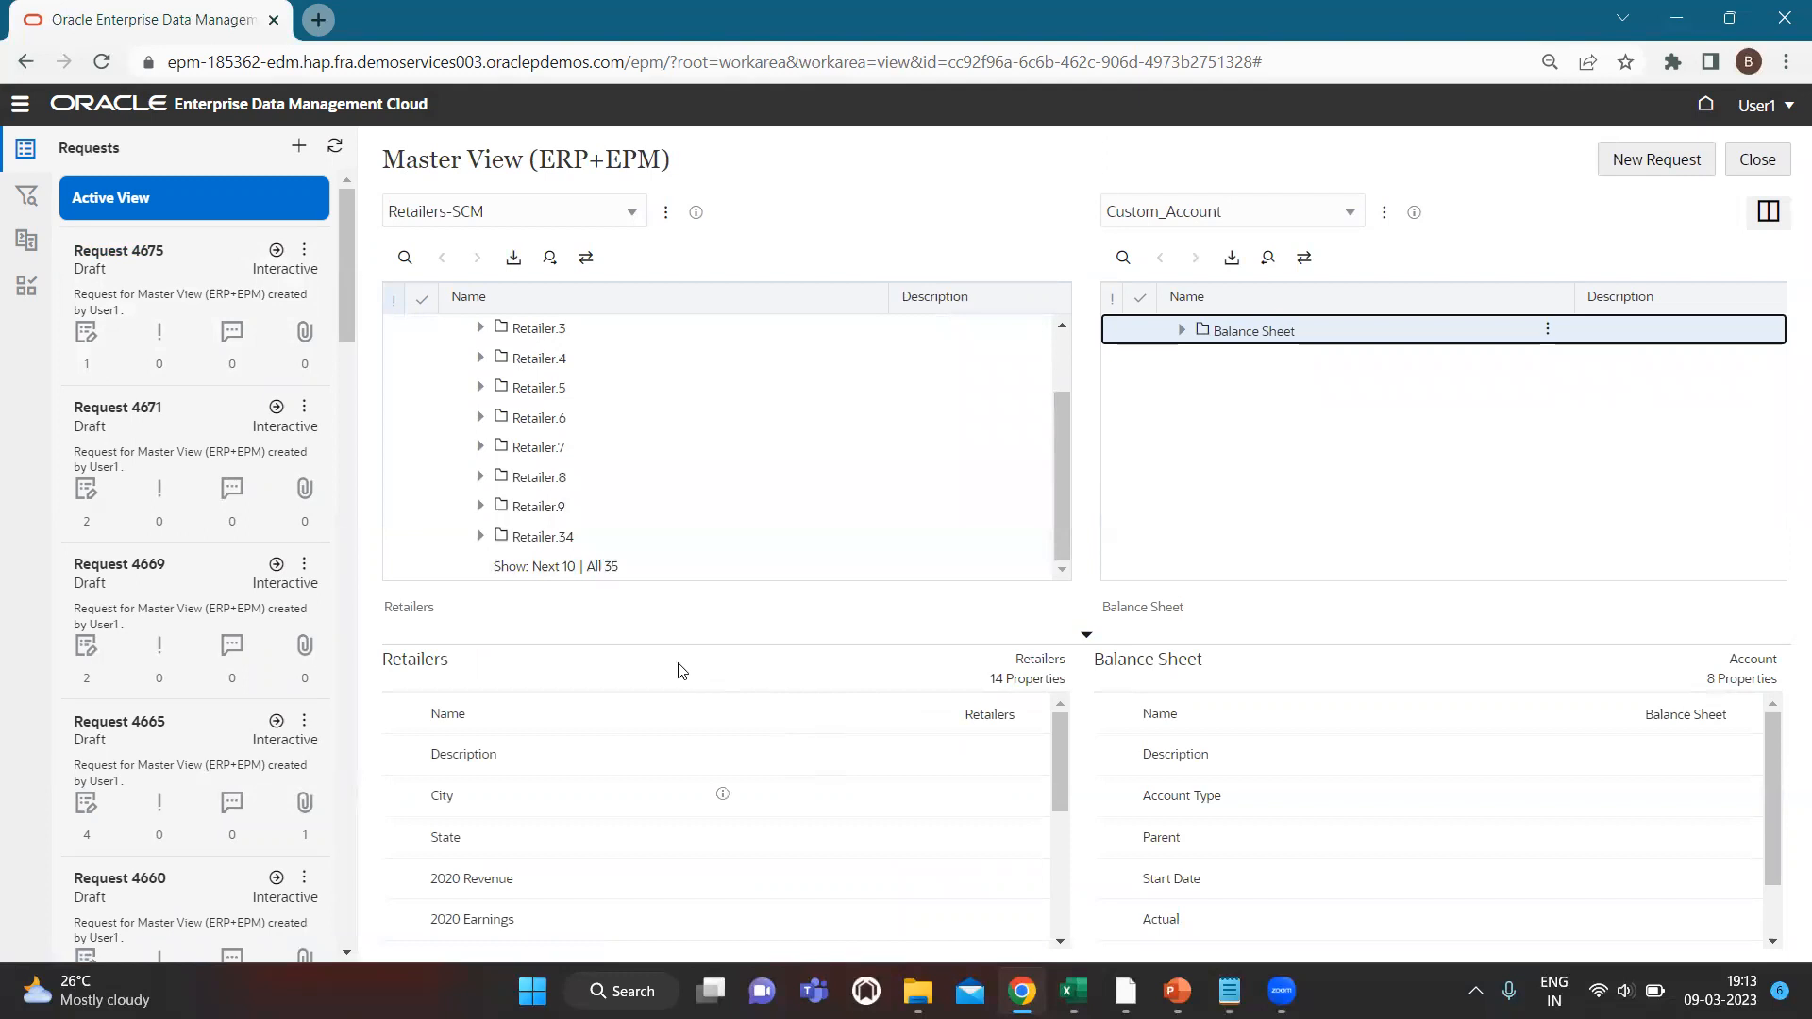
left_click(602, 567)
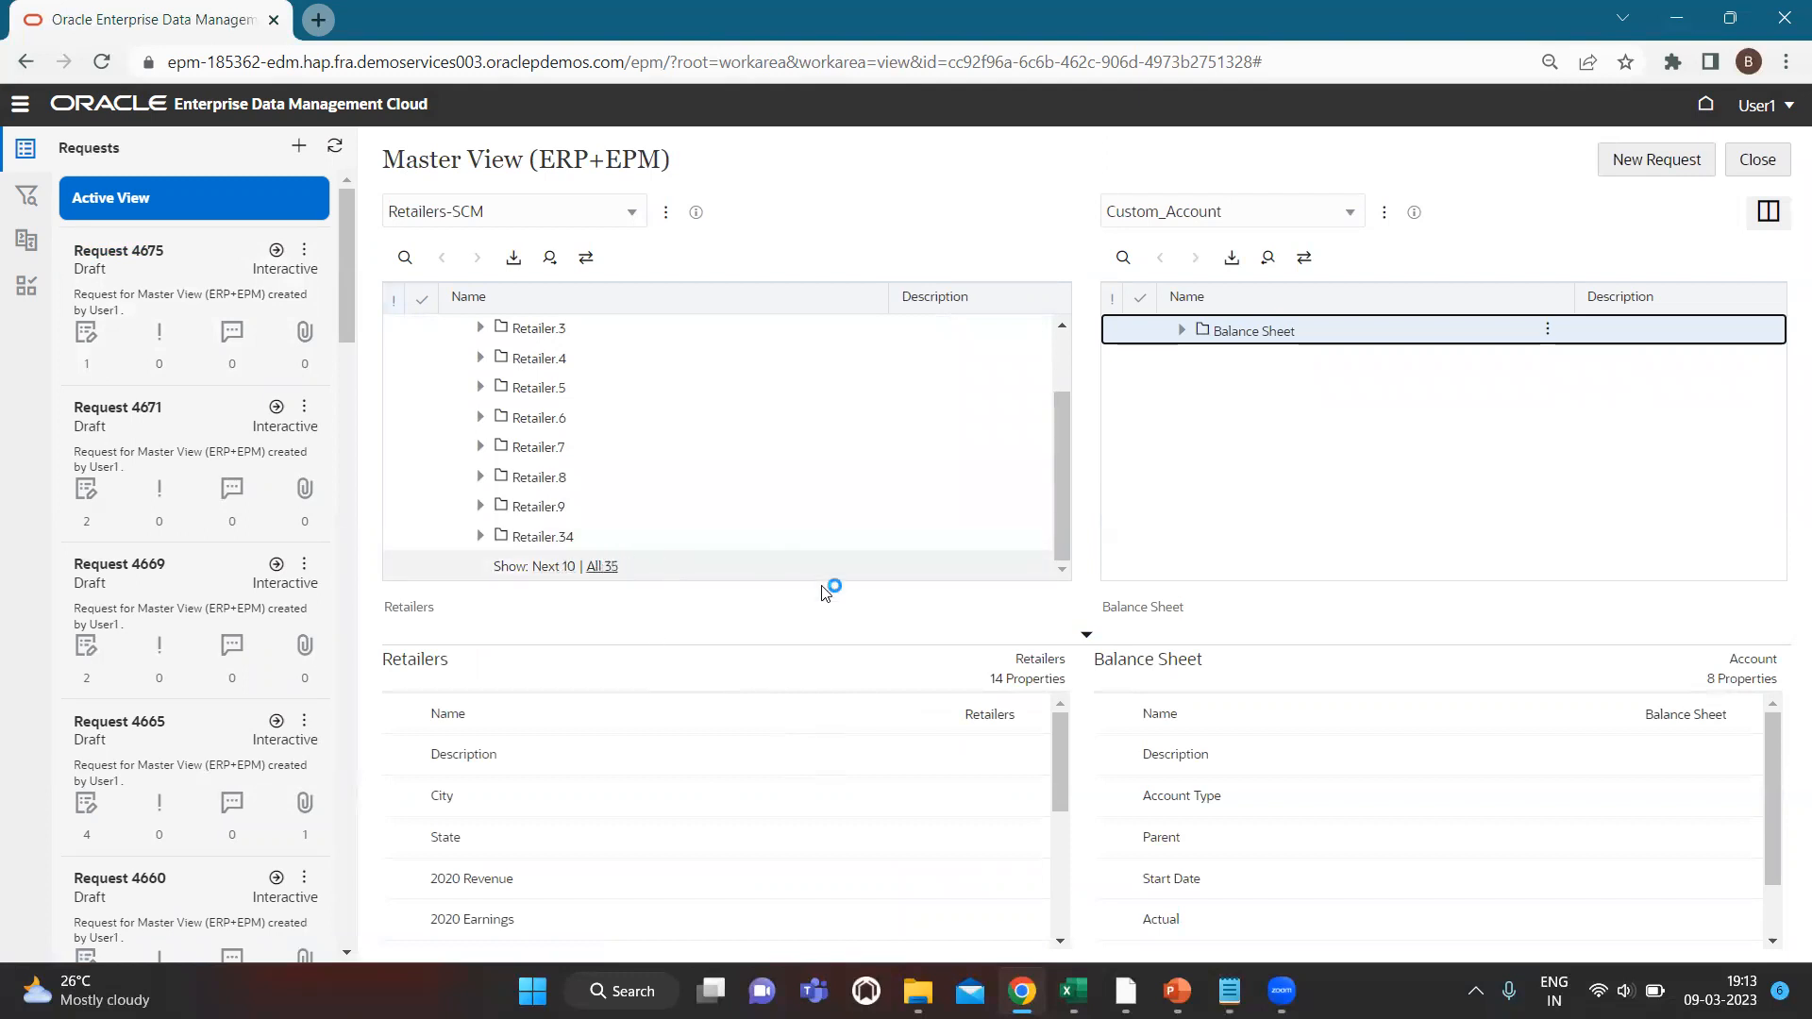
scroll(679, 481, "down", 7)
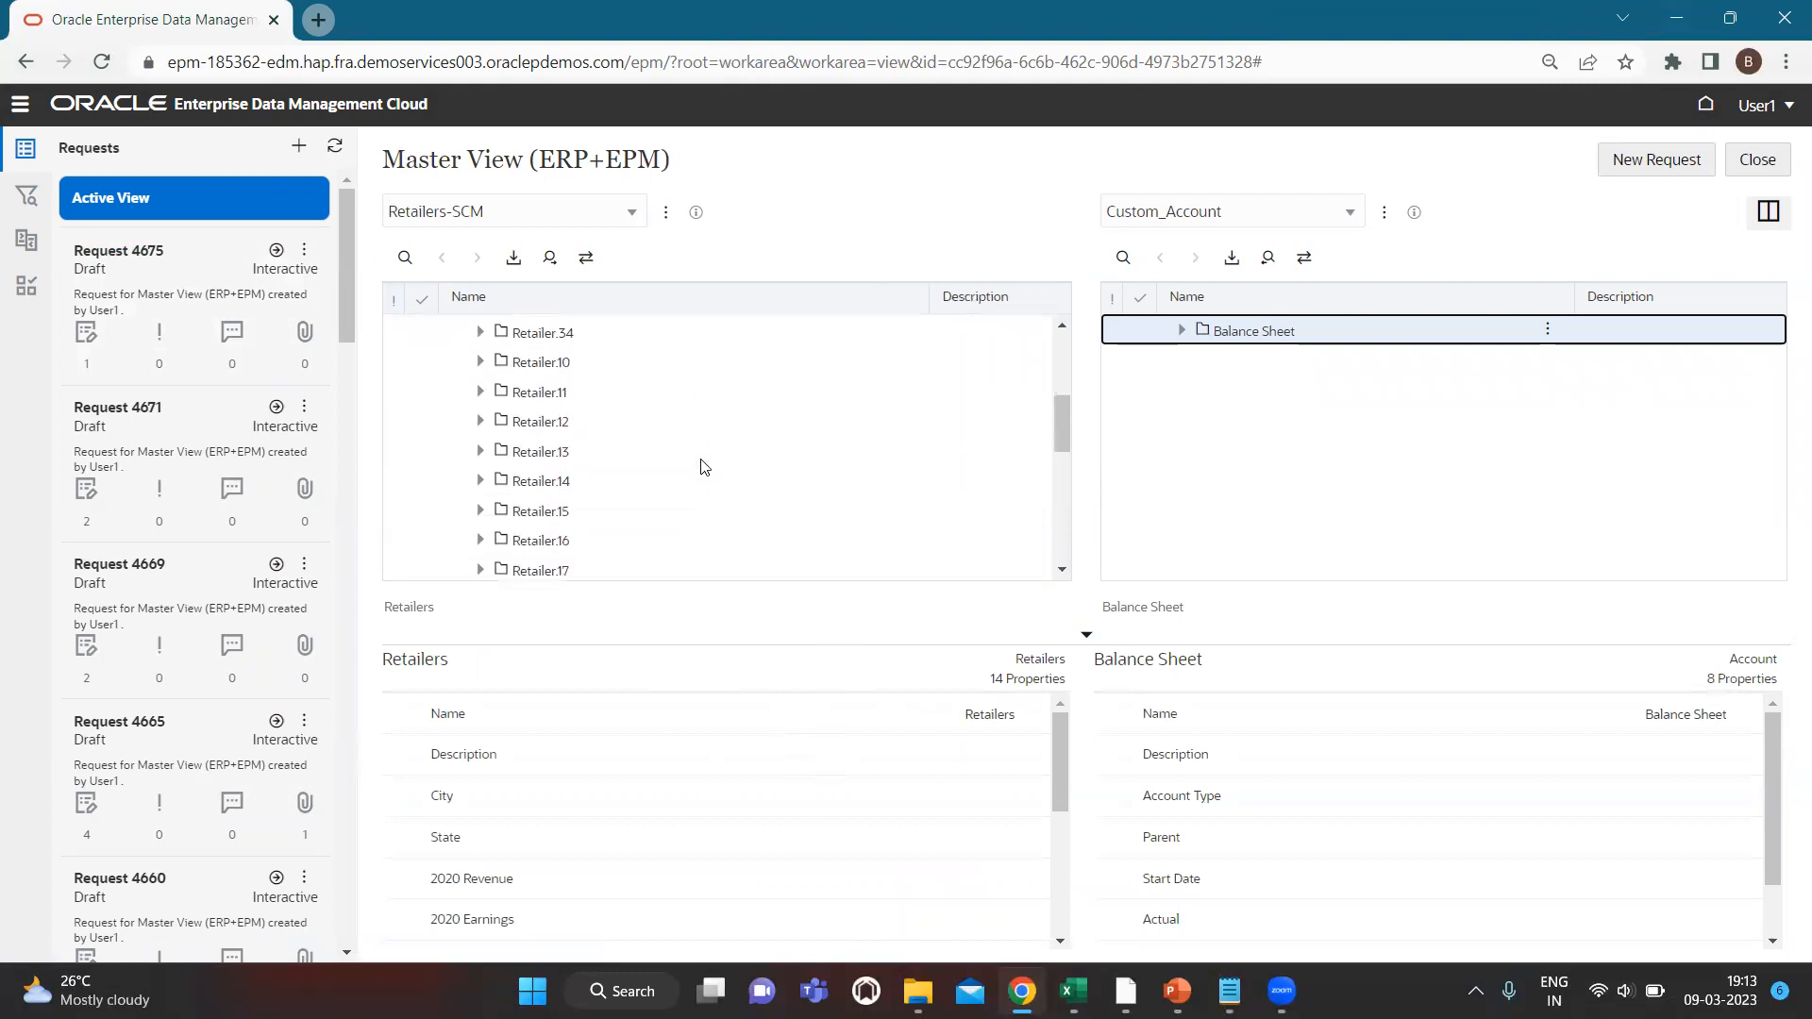
scroll(691, 530, "down", 1)
left_click(534, 506)
left_click(479, 536)
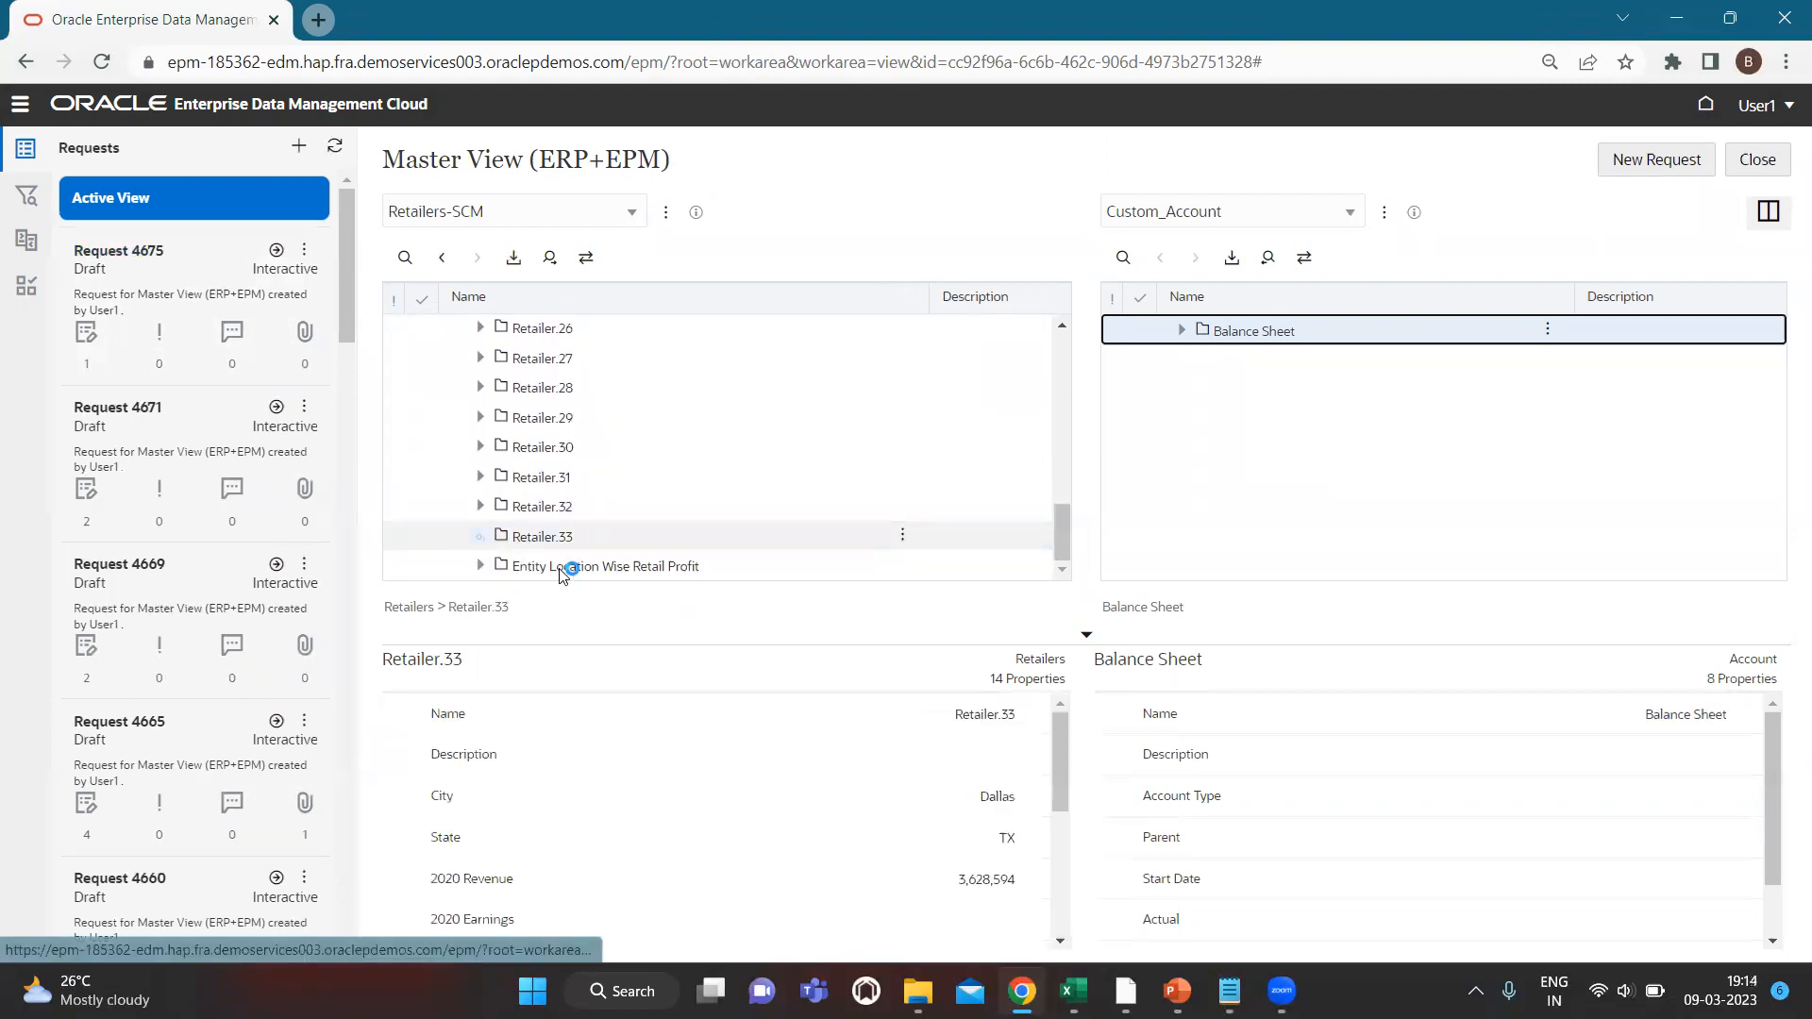
scroll(680, 526, "down", 1)
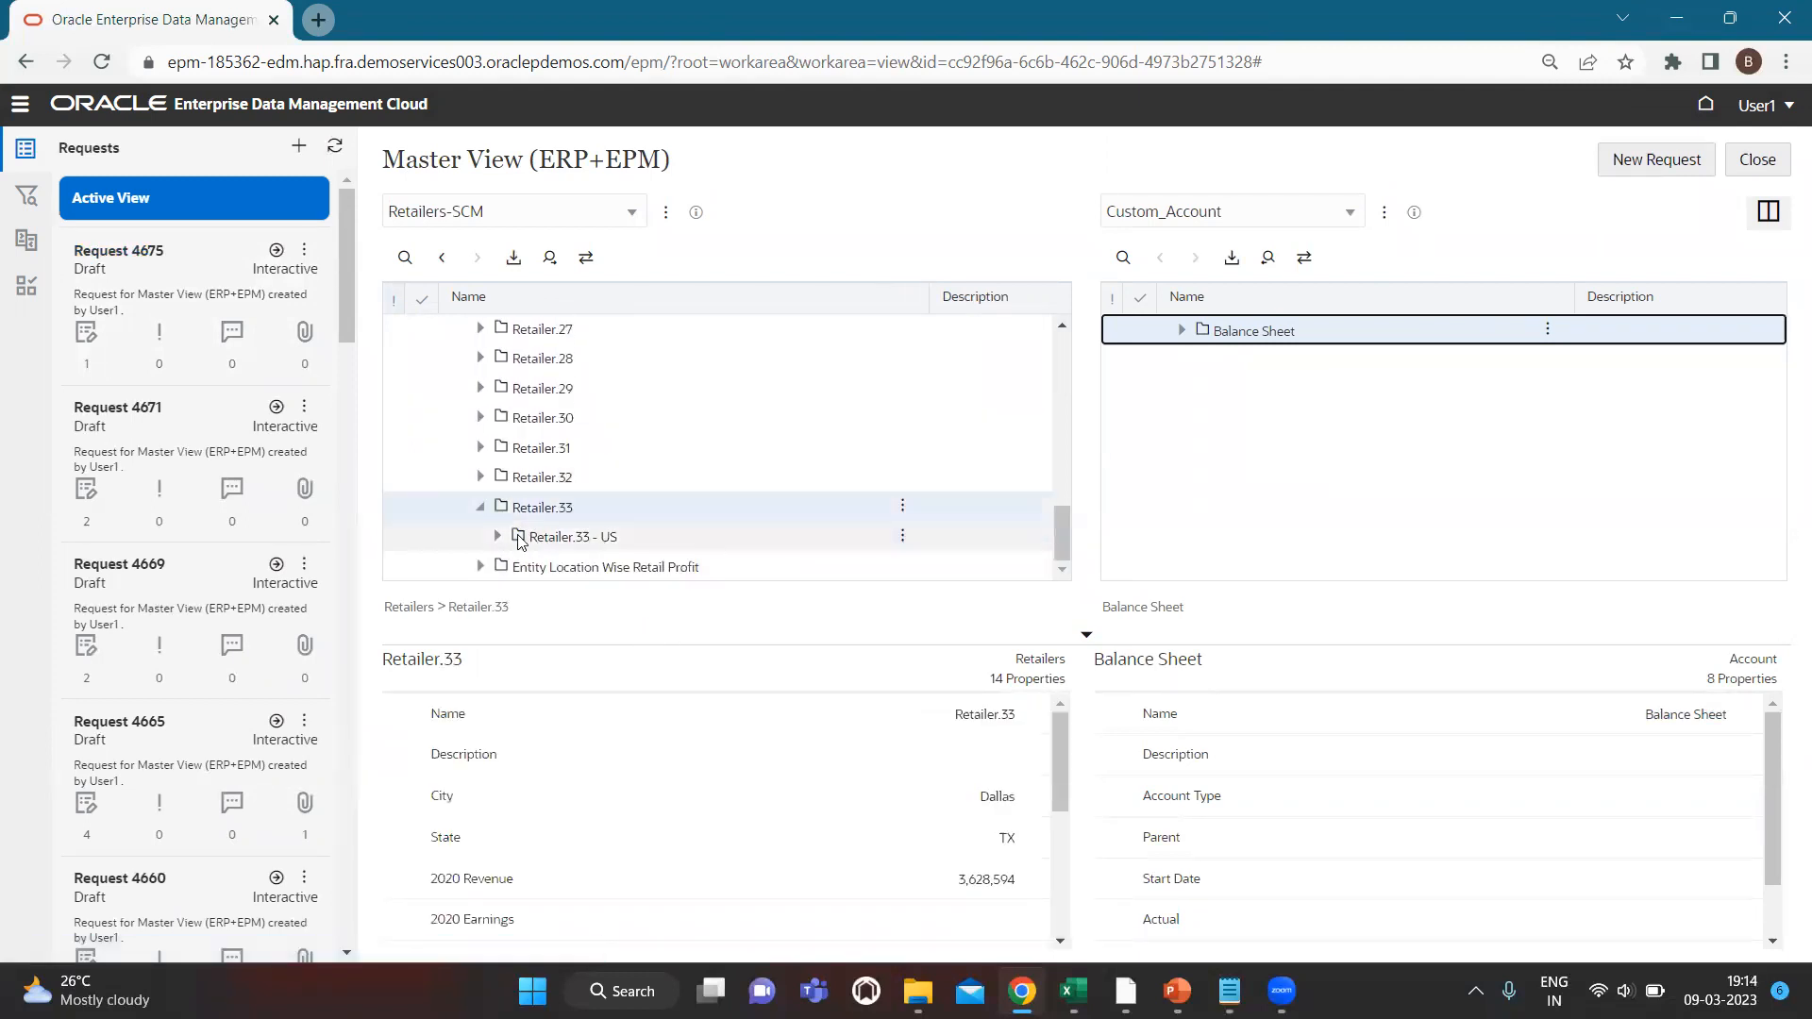
left_click(498, 537)
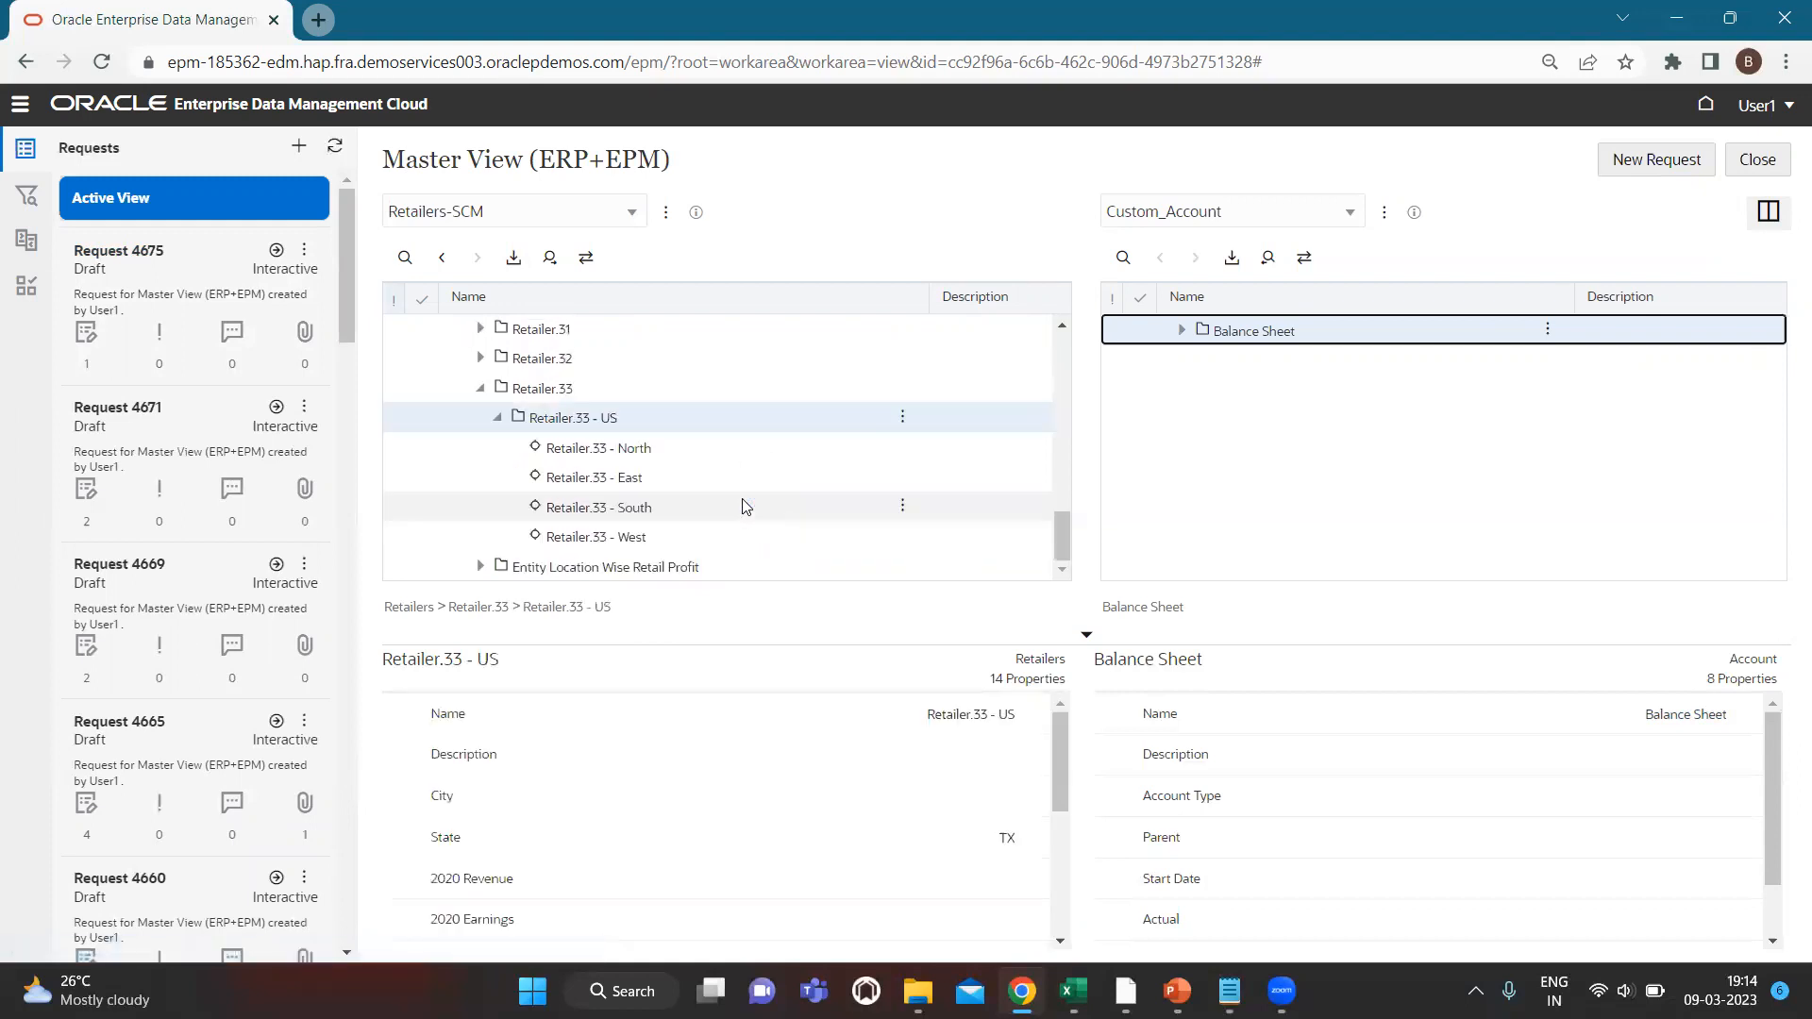
Examine the properties of Retailer.33 - East and Retailer.33 - North, including the Start Date and End Date of Retailer.33 - East.
left_click(666, 479)
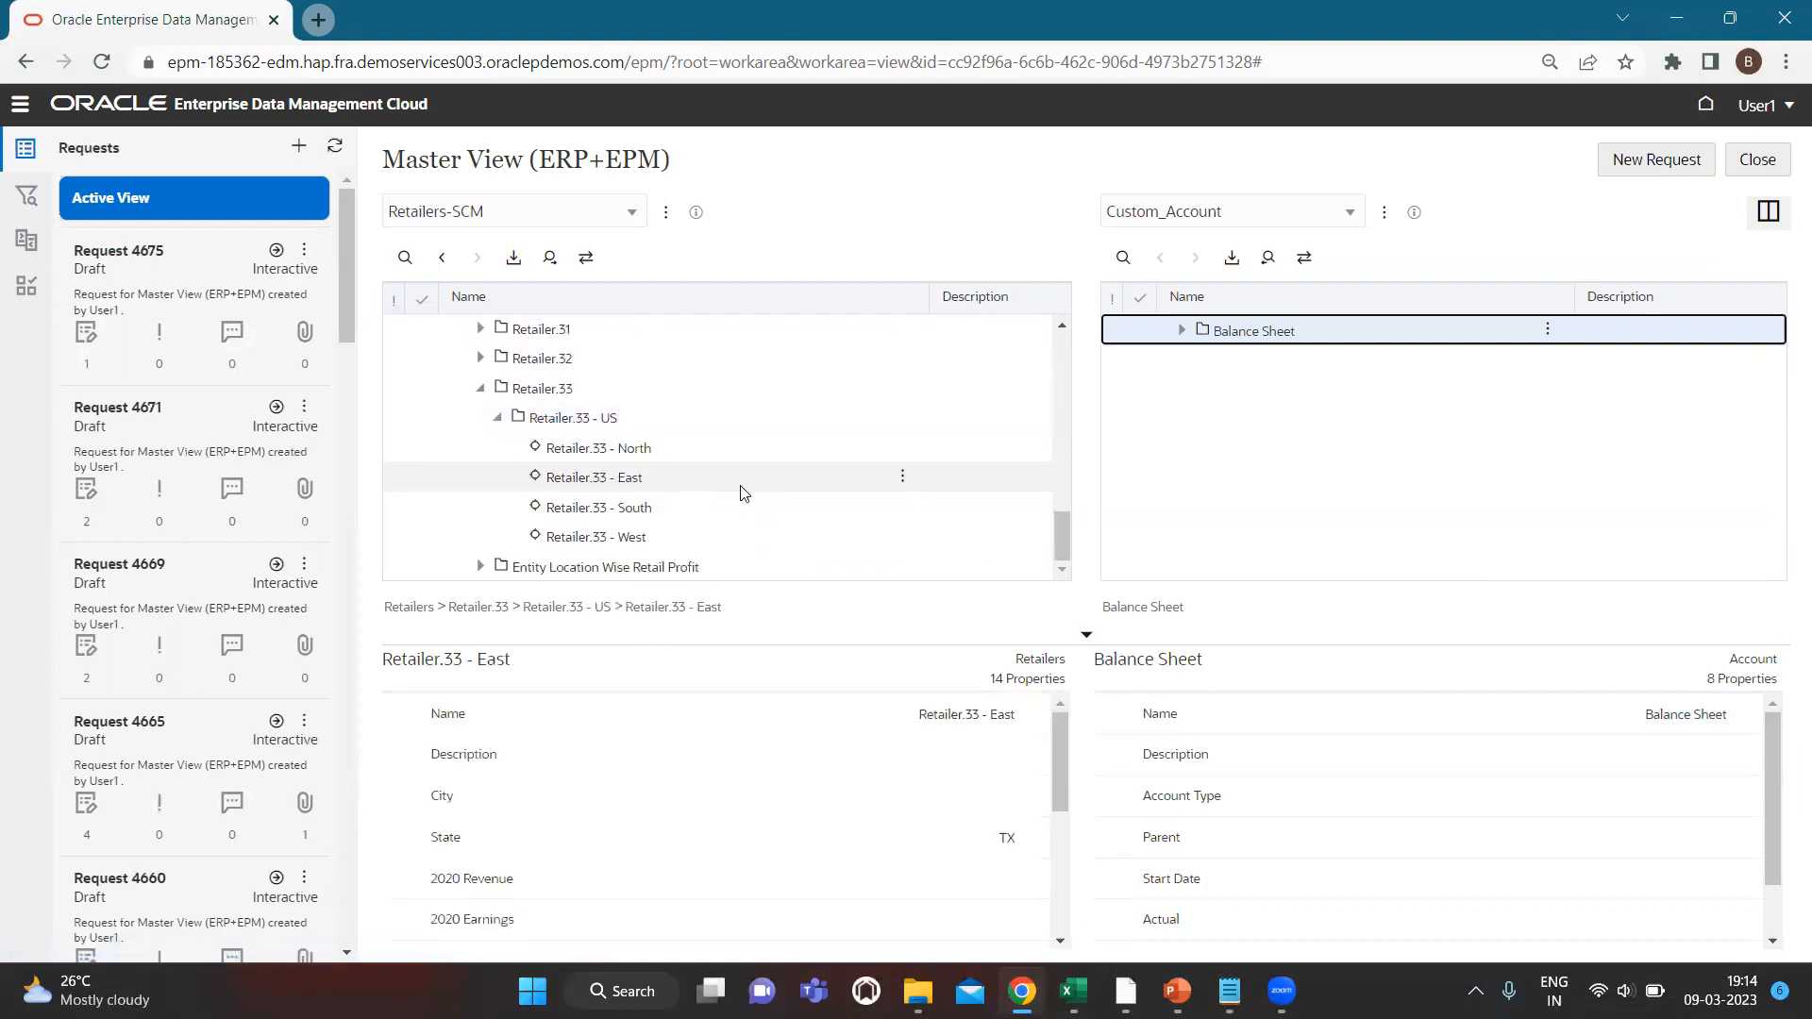
scroll(838, 825, "down", 3)
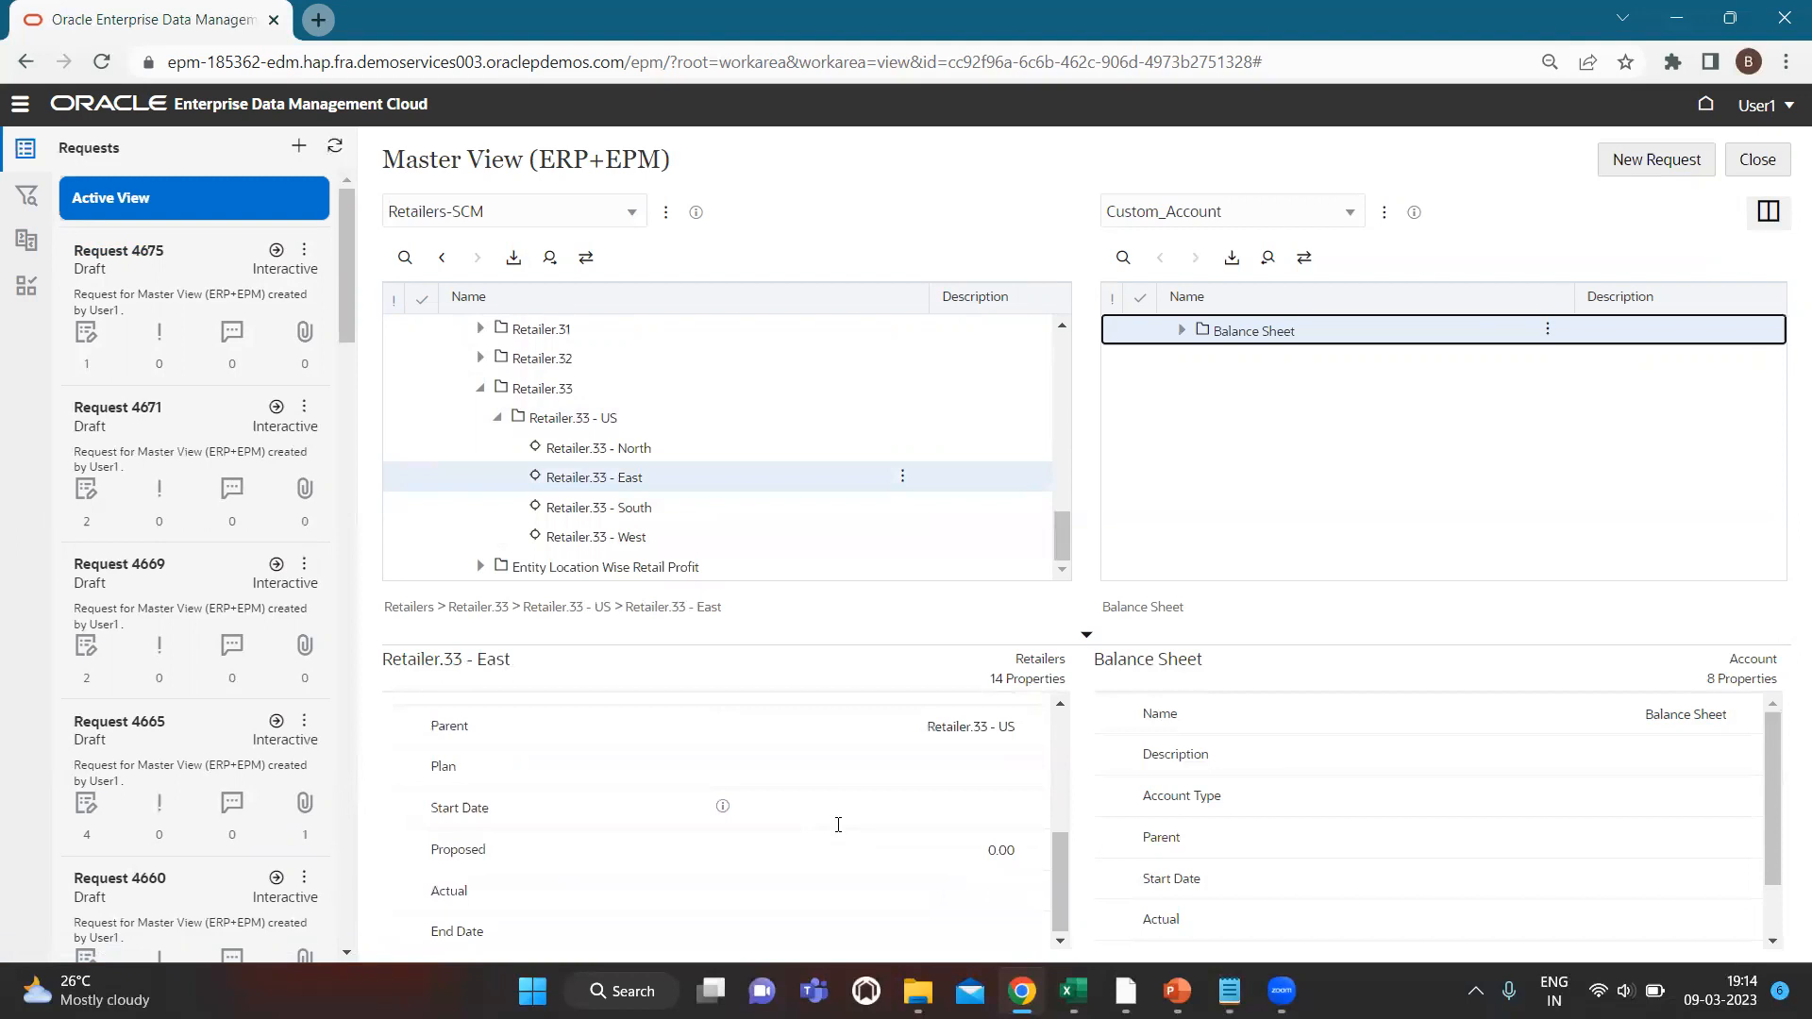
scroll(838, 825, "up", 1)
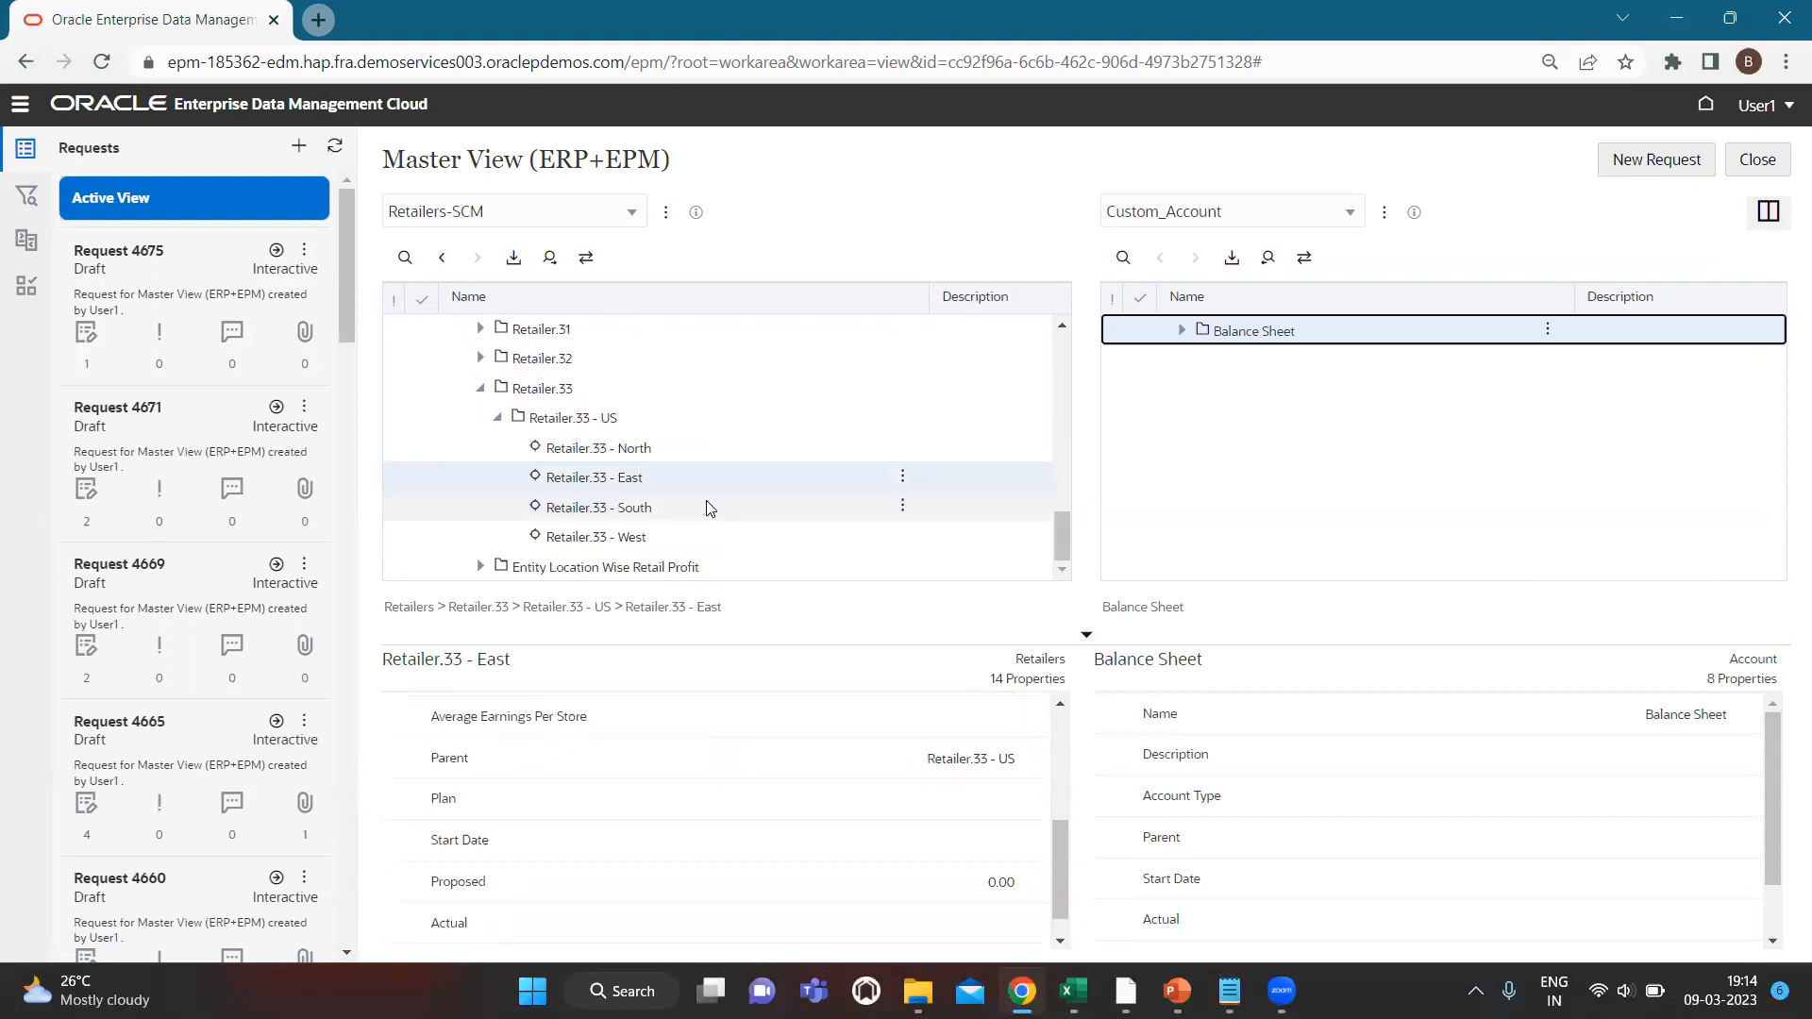
left_click(722, 450)
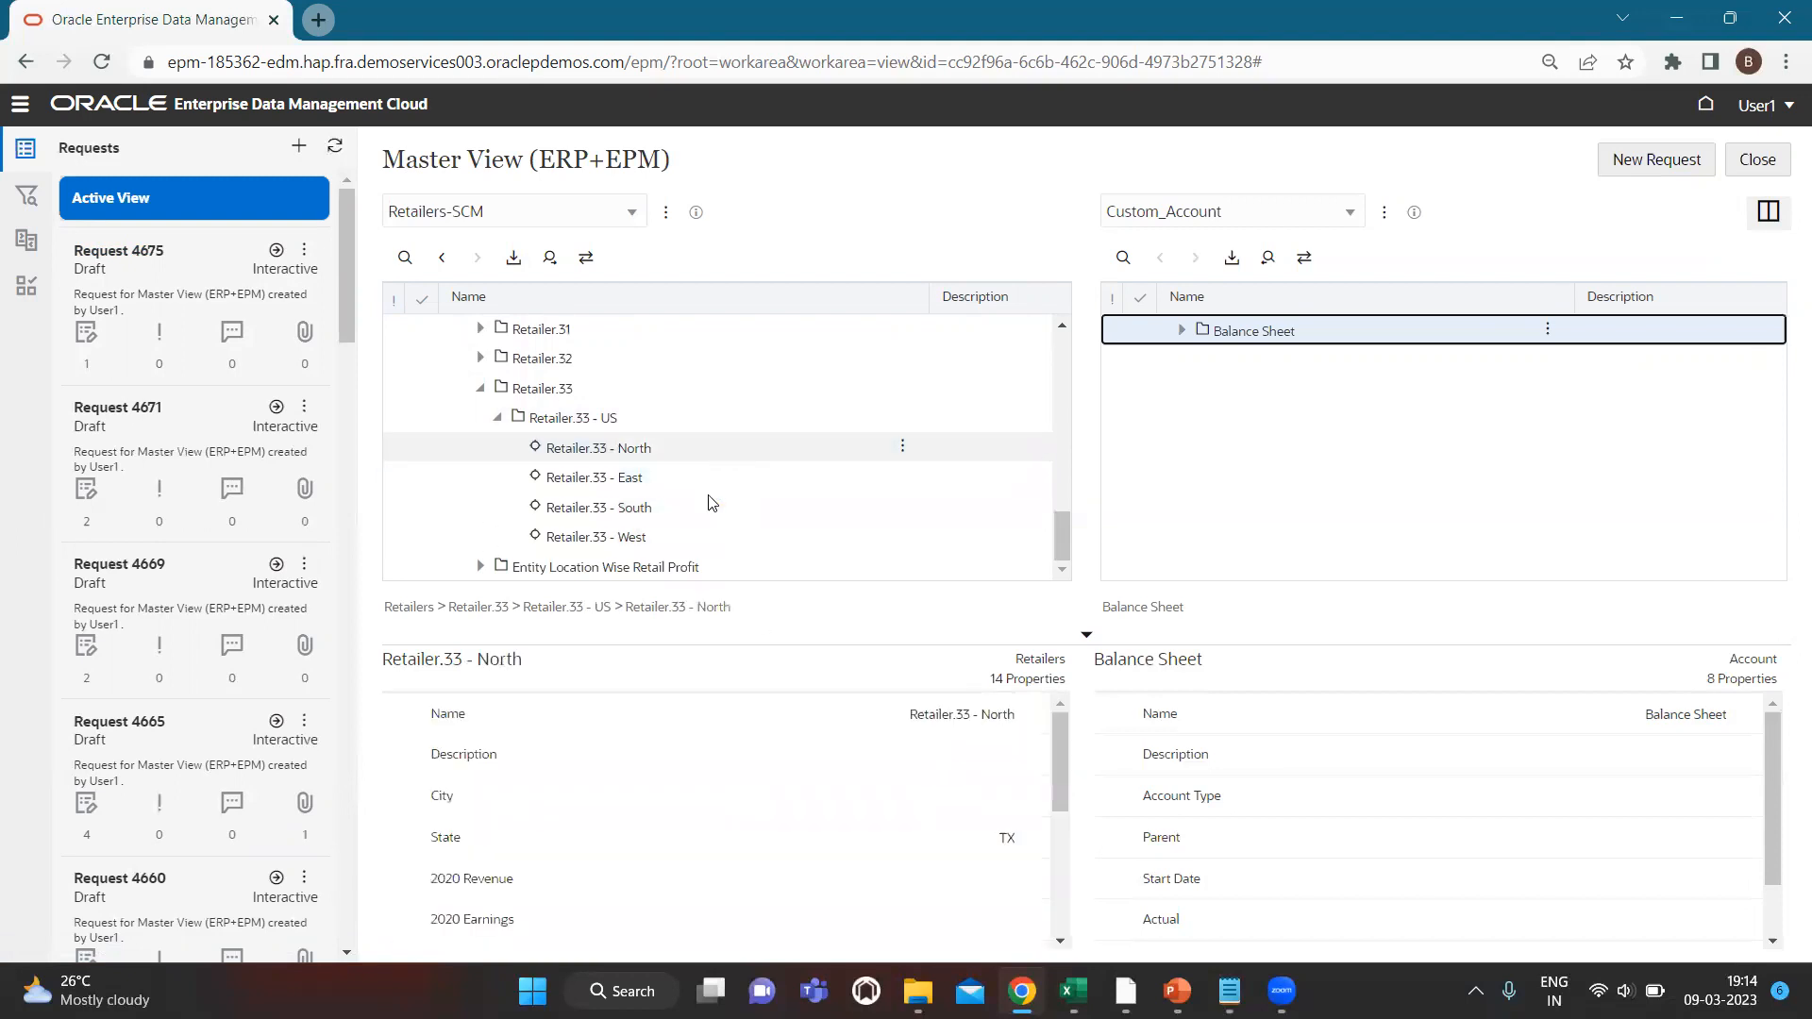
left_click(674, 494)
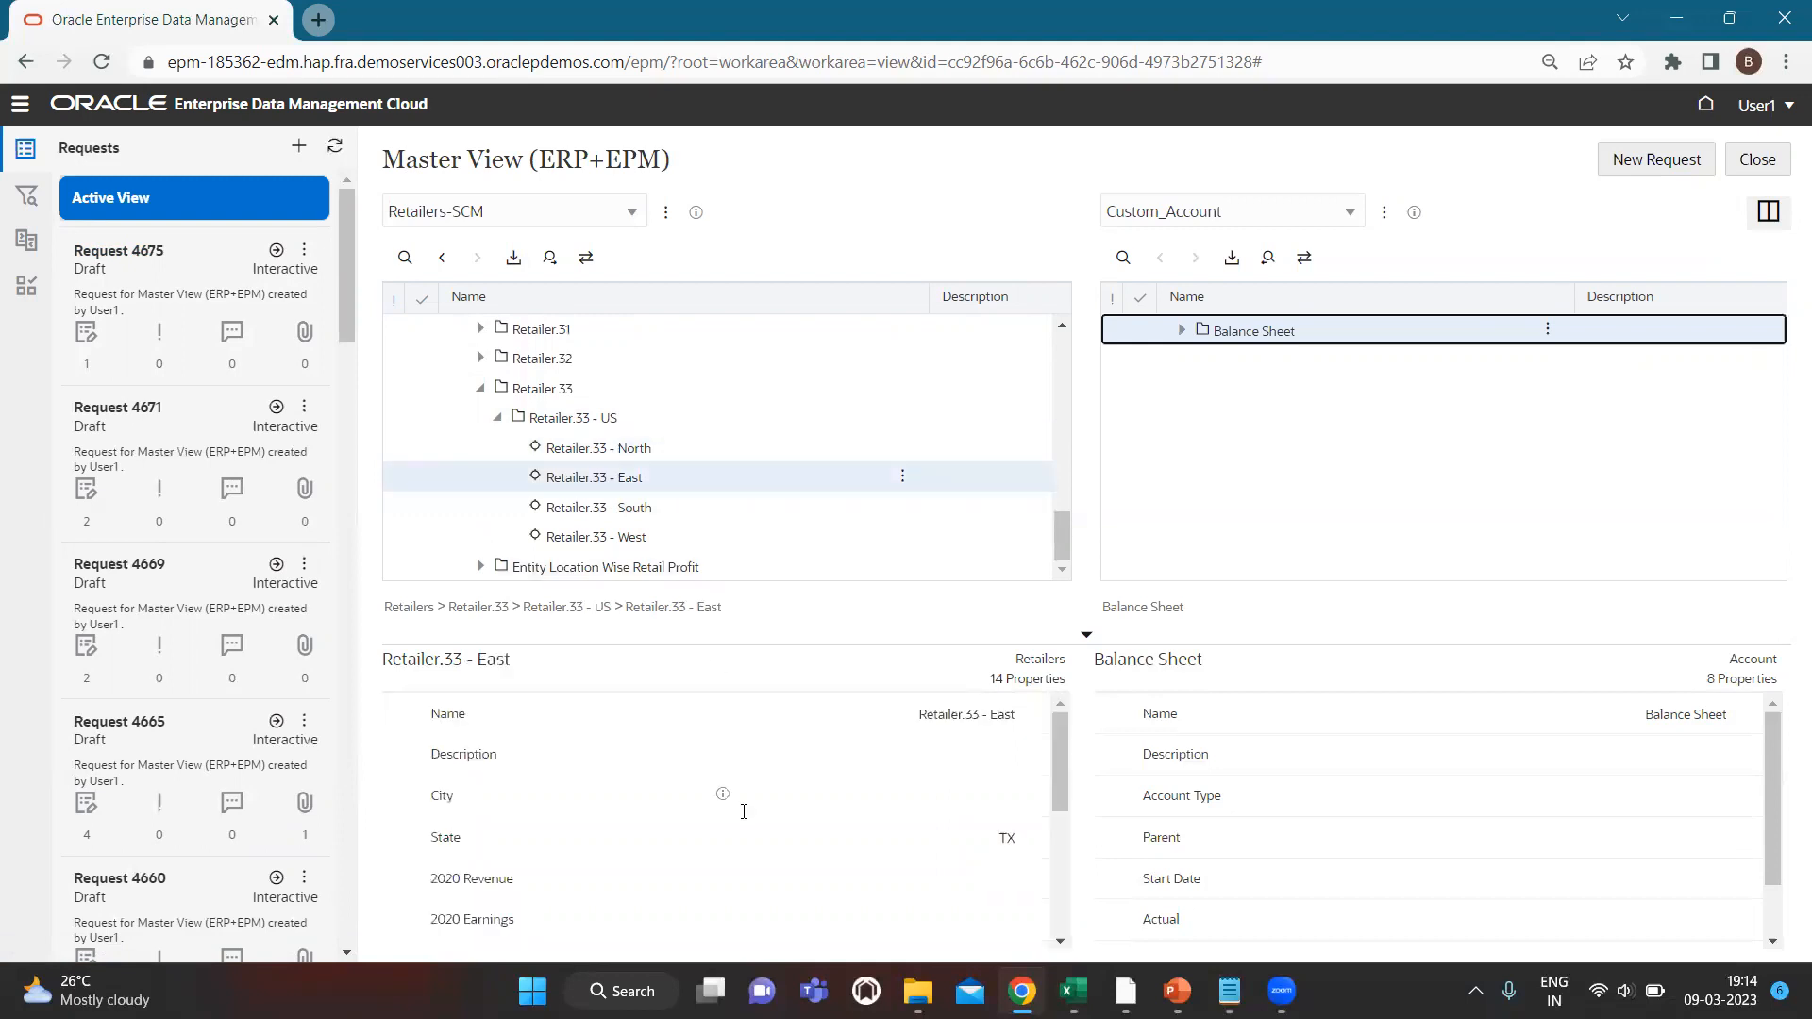
scroll(744, 811, "down", 3)
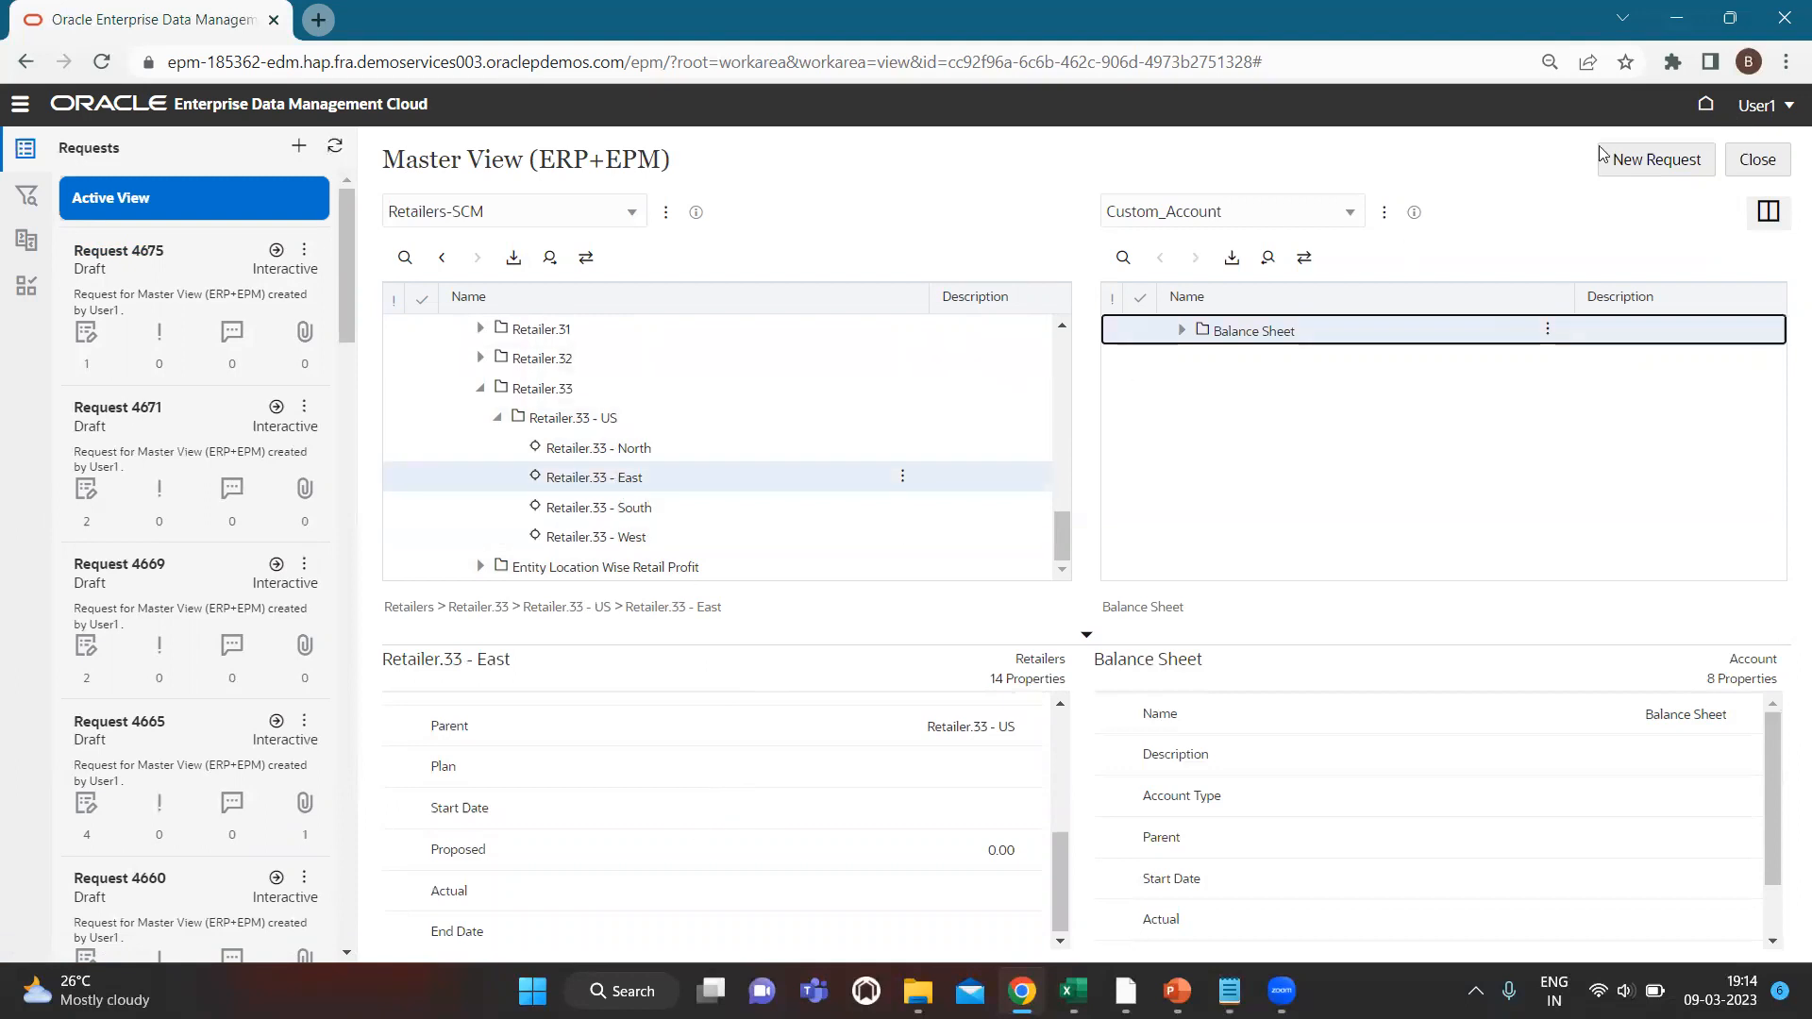
Create a new request and add Retailer.33 - East from Retailers-SCM under Current Assets > Debtors in Custom_Account.
left_click(1636, 159)
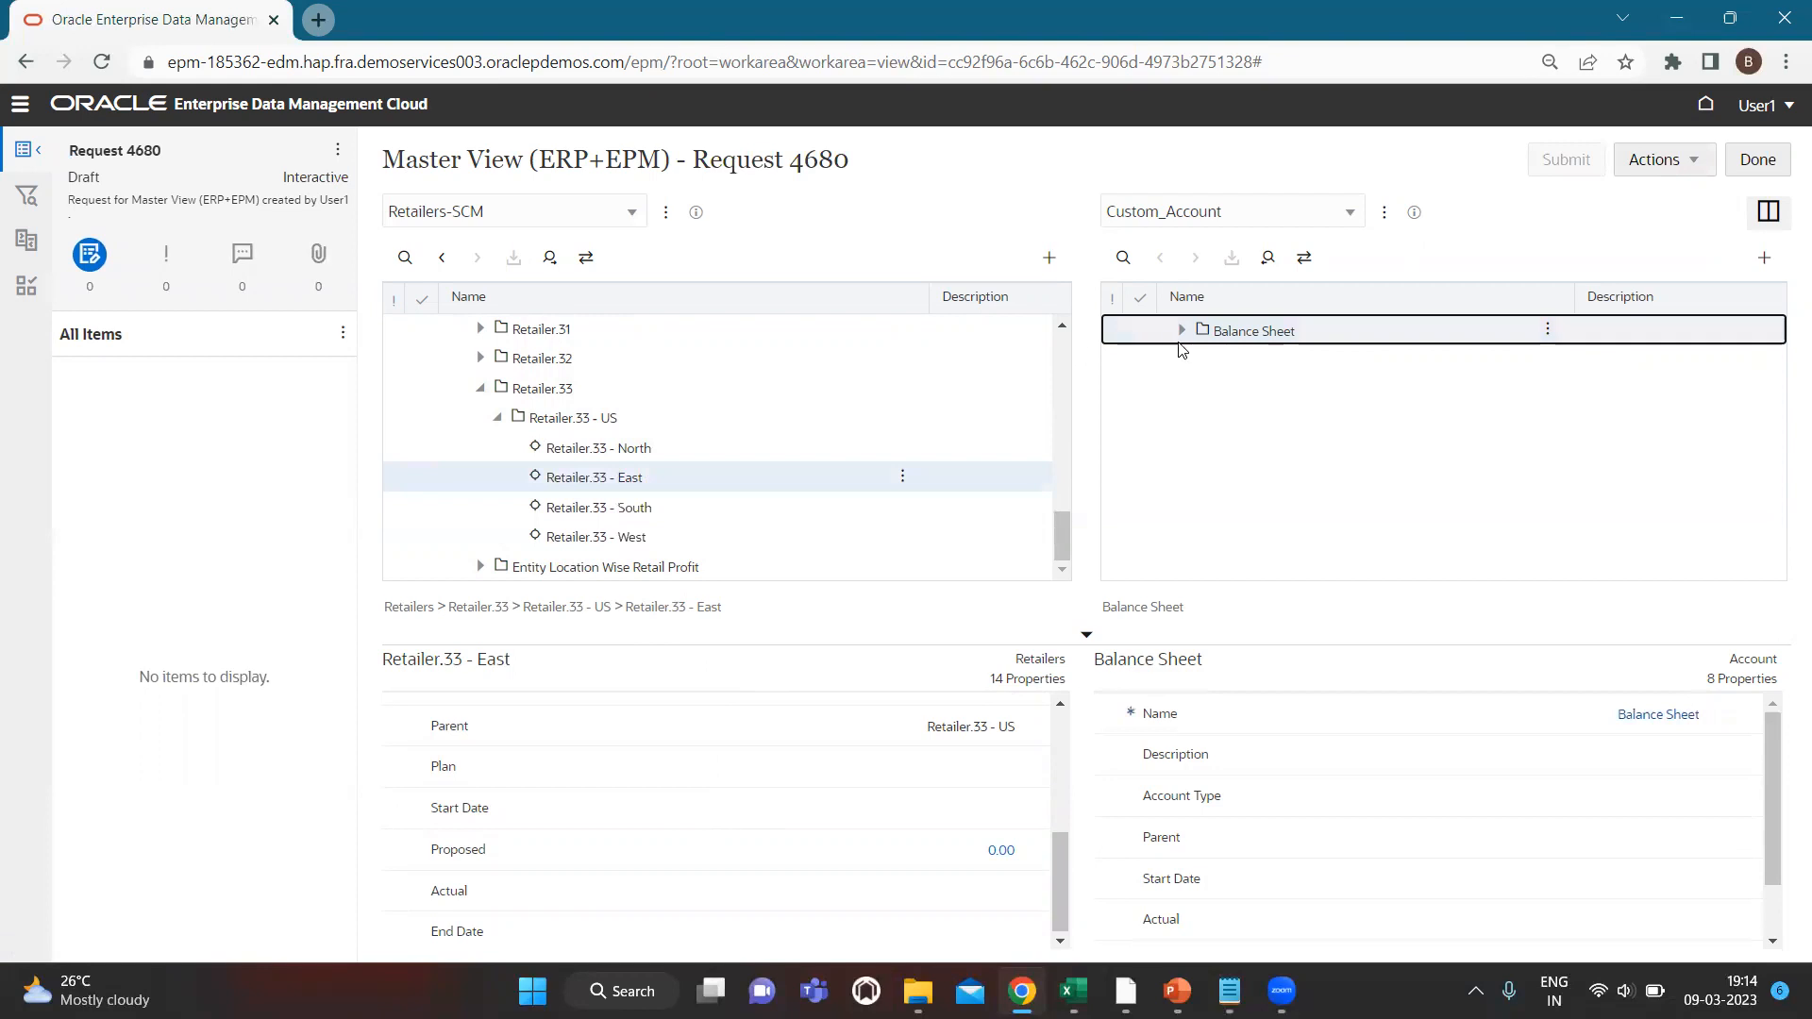
left_click(1183, 332)
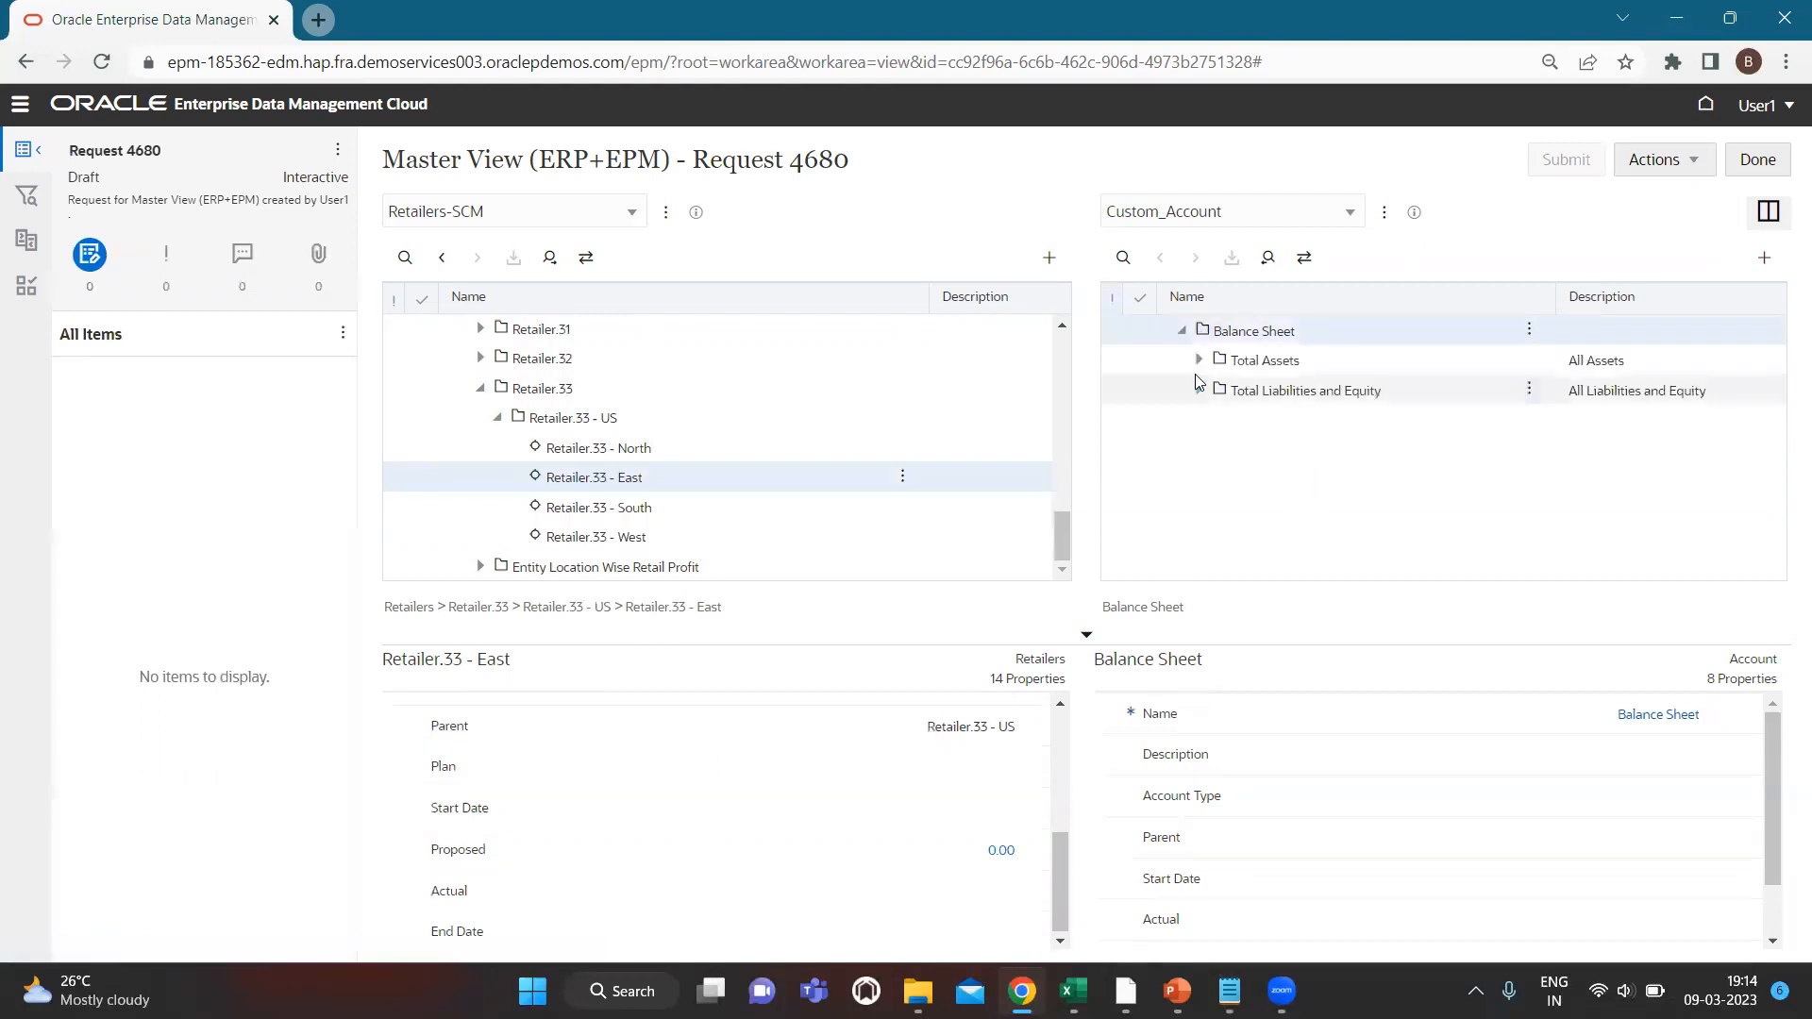
left_click(1199, 360)
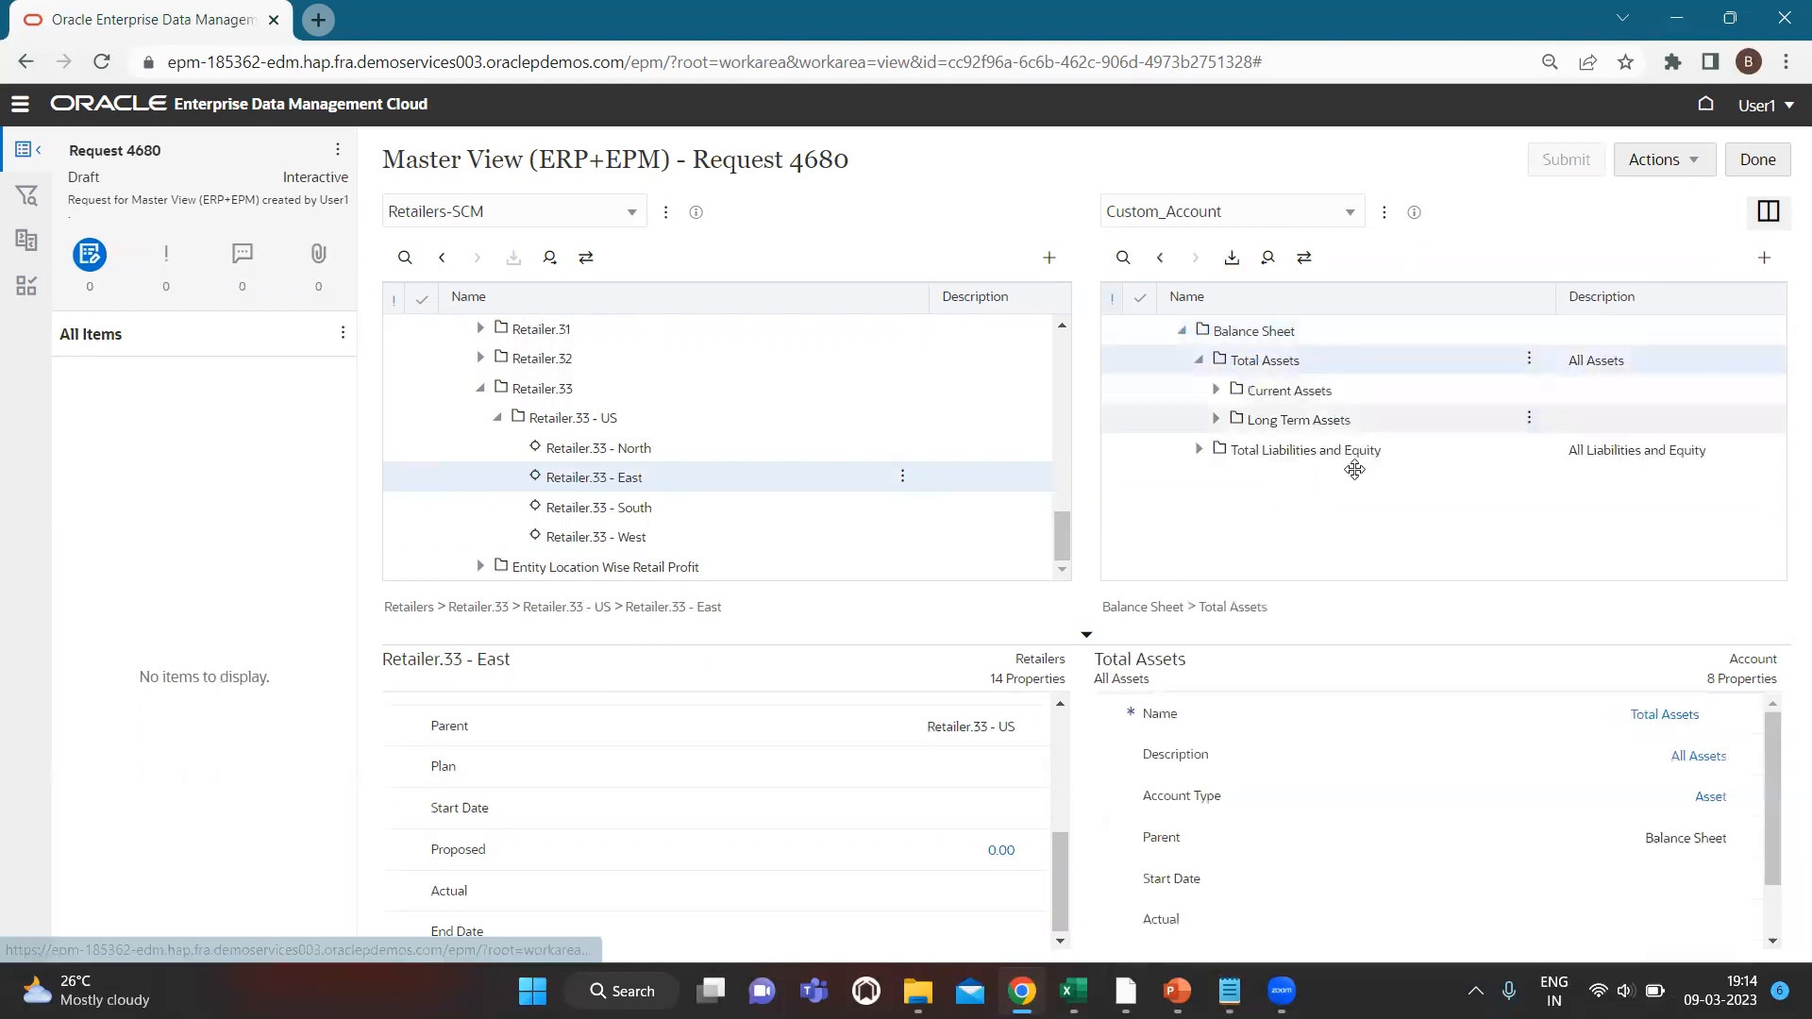
left_click(1215, 389)
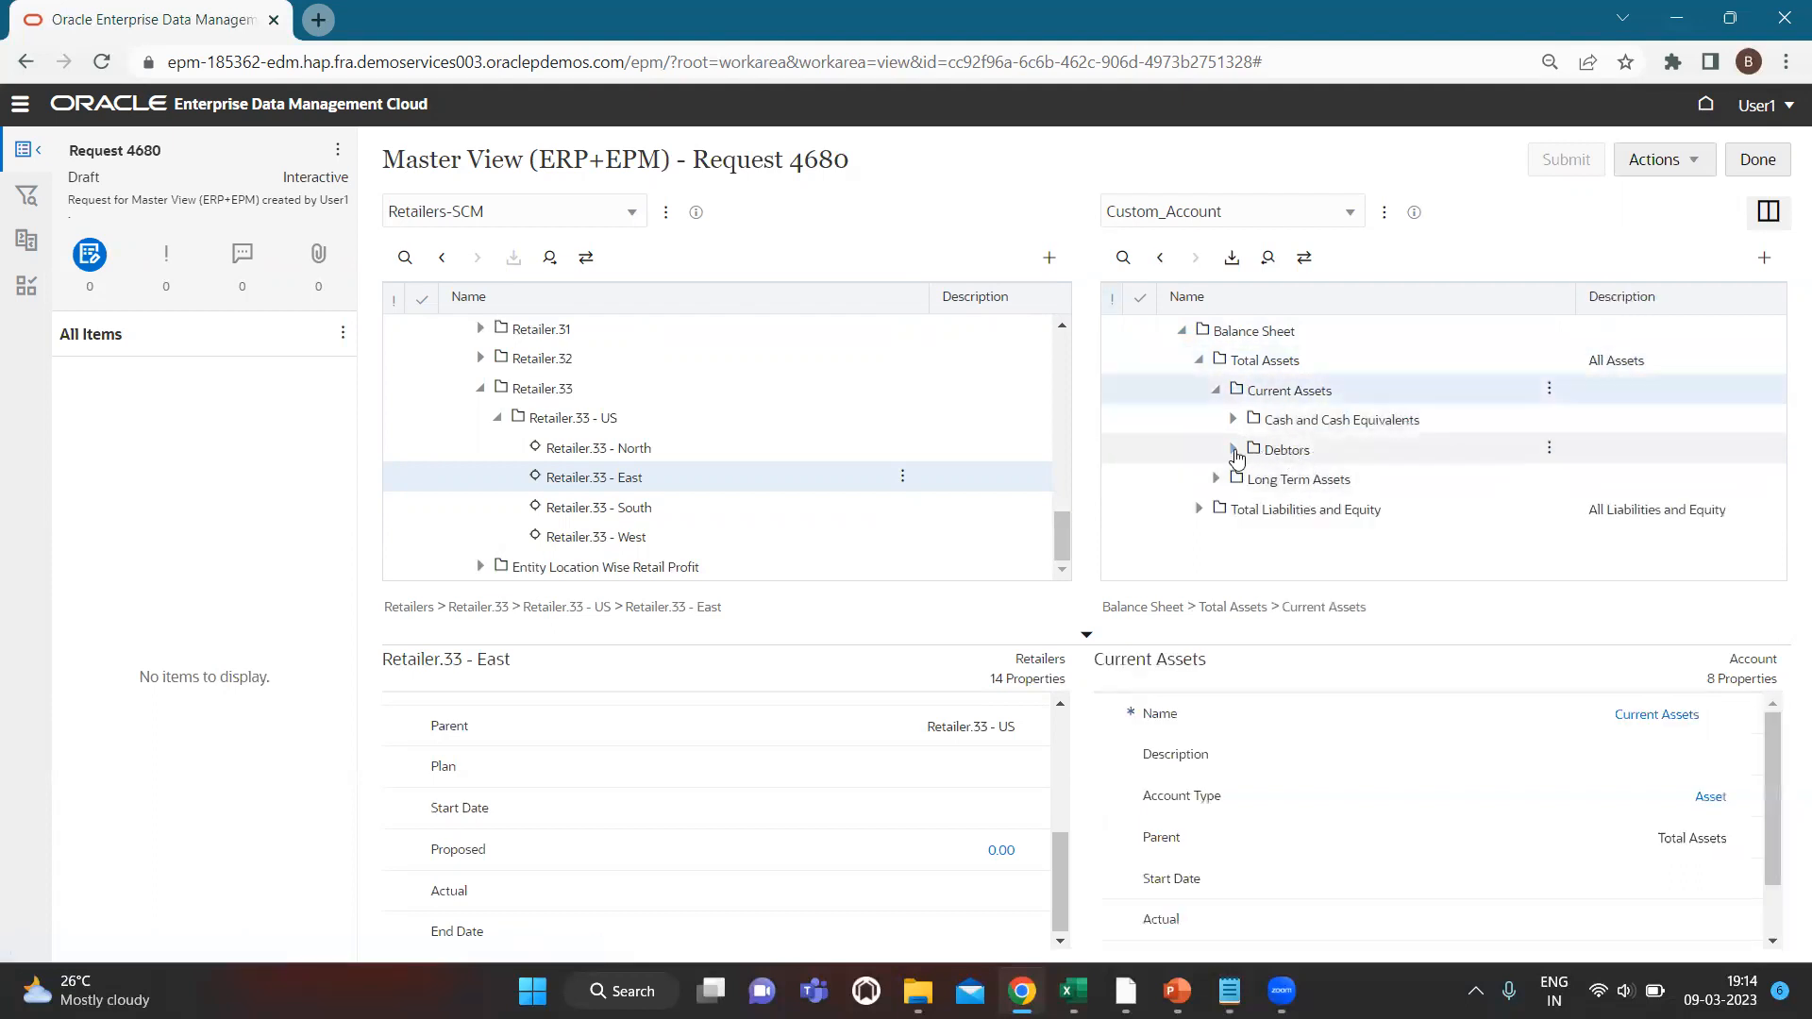
left_click(1235, 451)
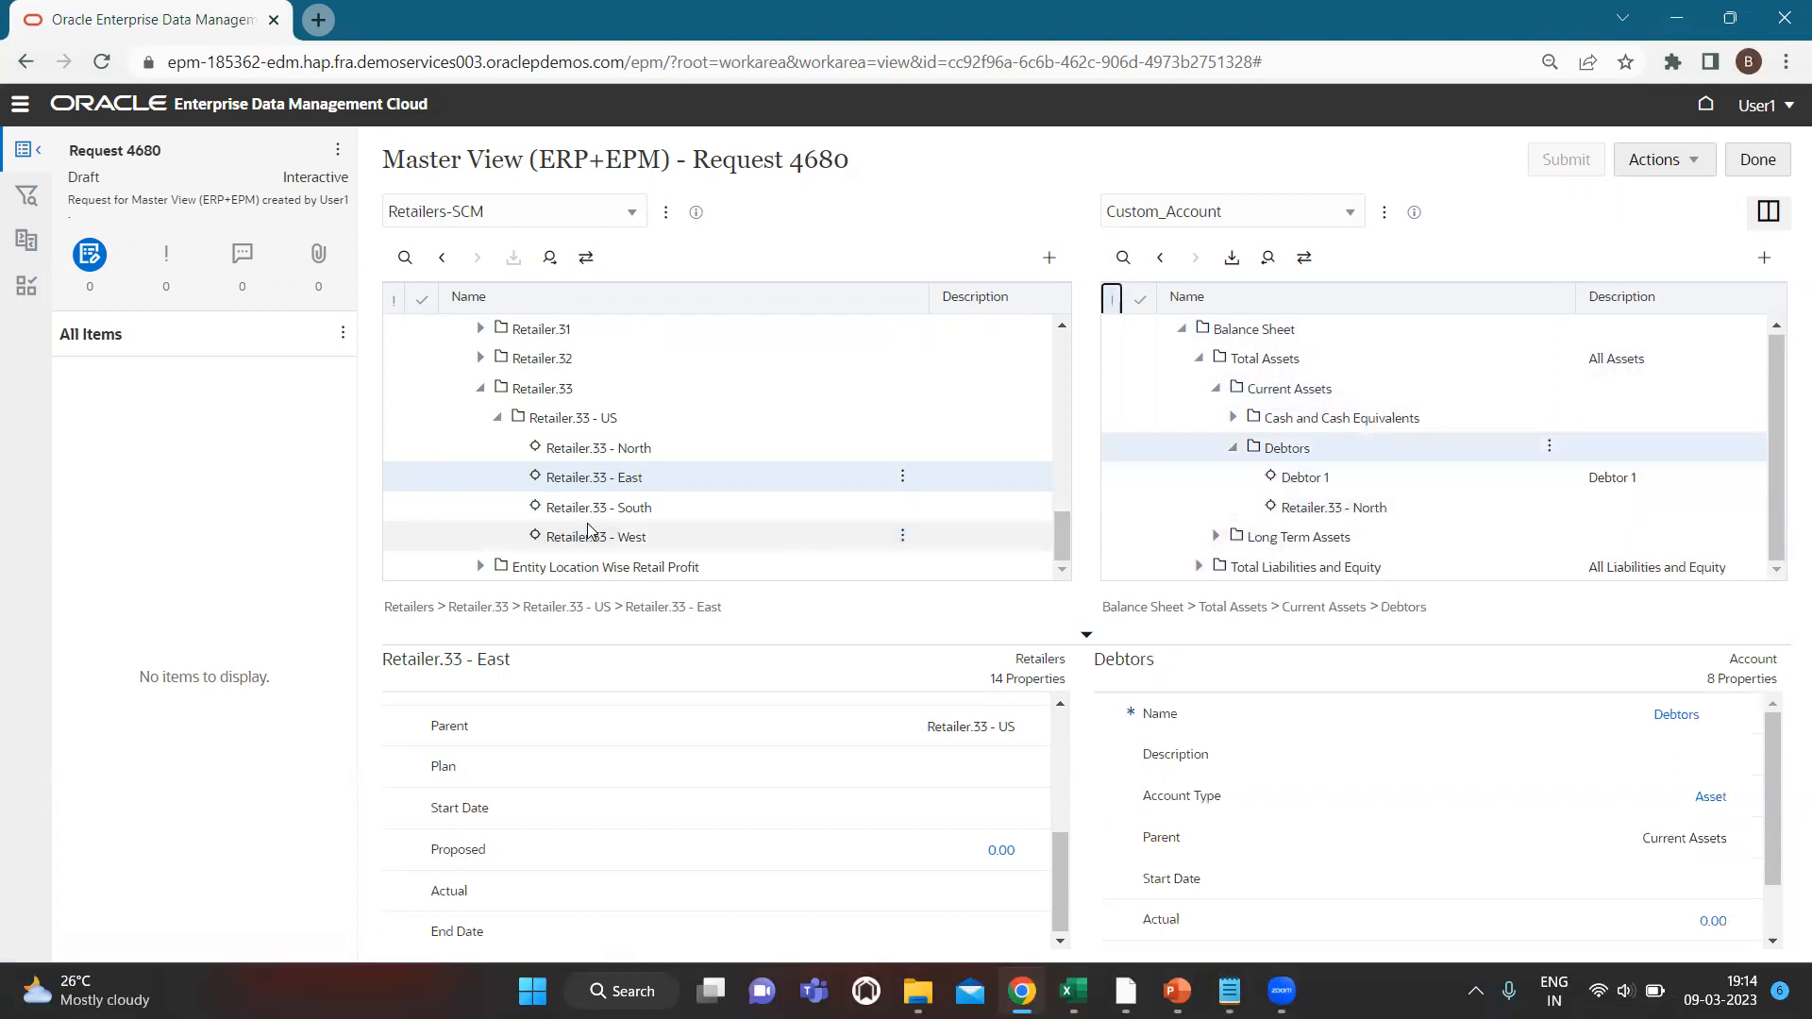
left_click_drag(626, 482, 1335, 455)
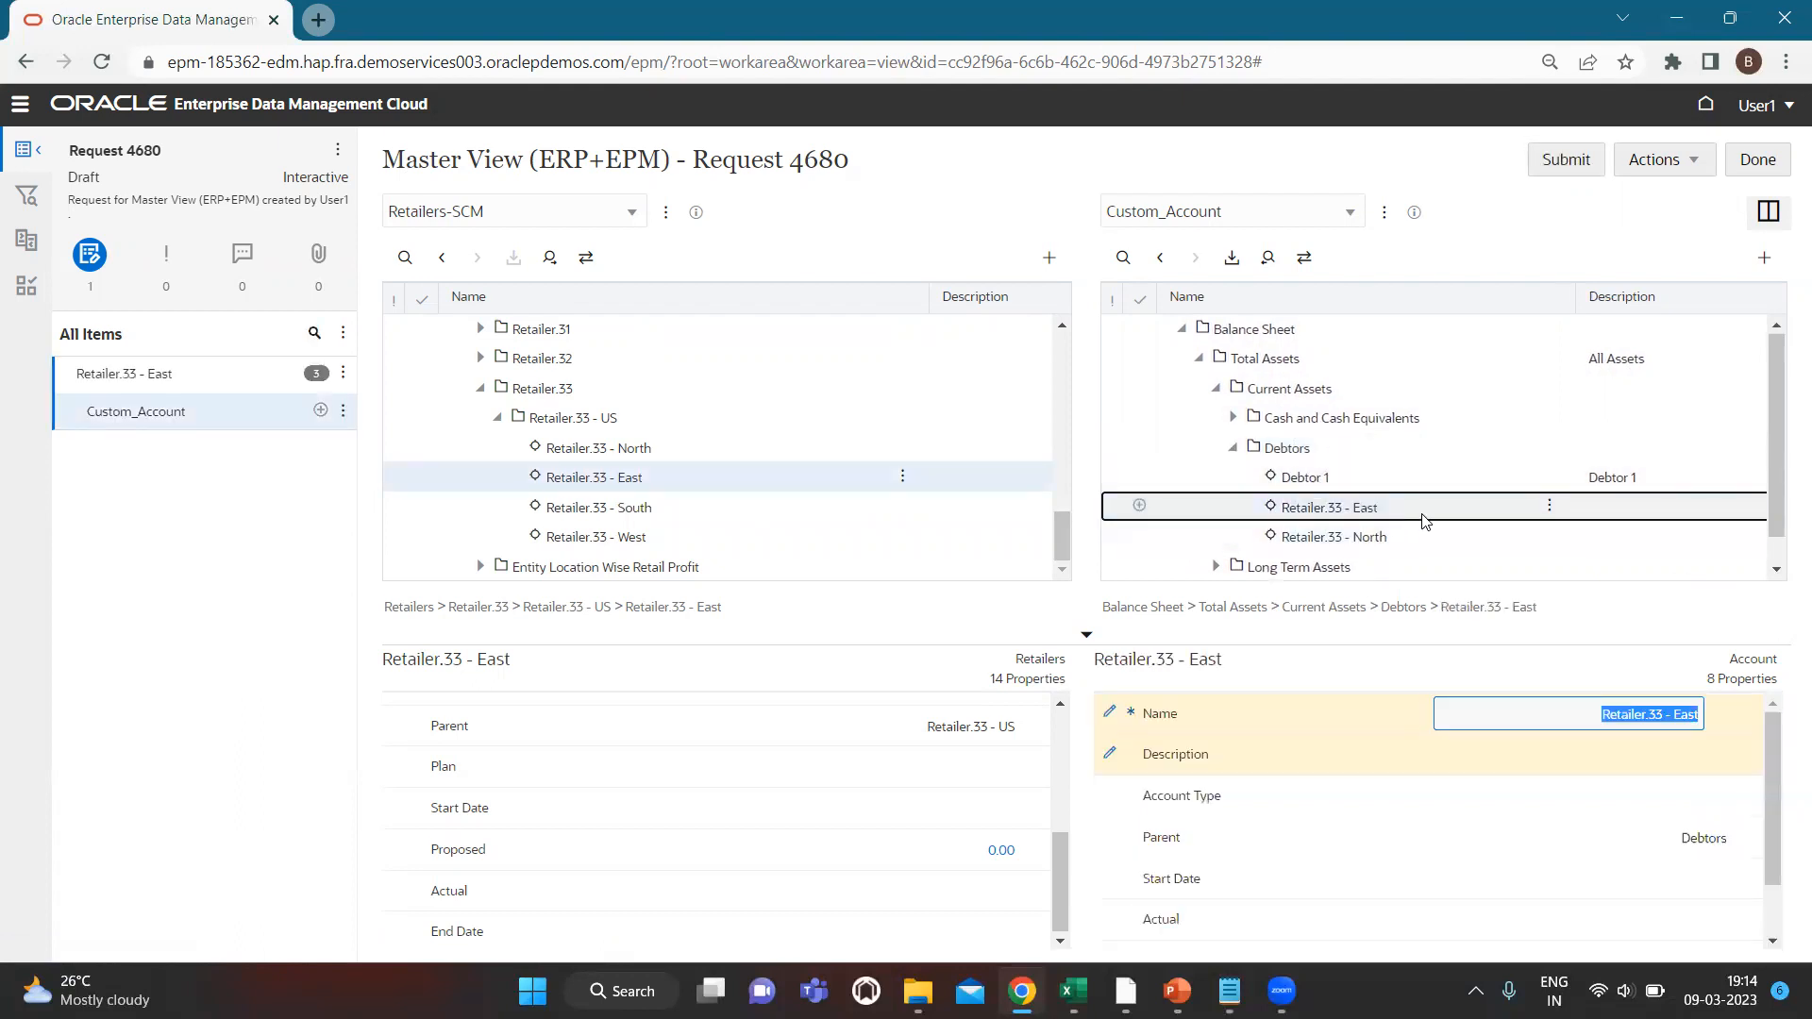
Set both the Start Date and the End Date of the new Retailer.33 - East node under Debtors to 08/03/2023.
scroll(1604, 873, "down", 1)
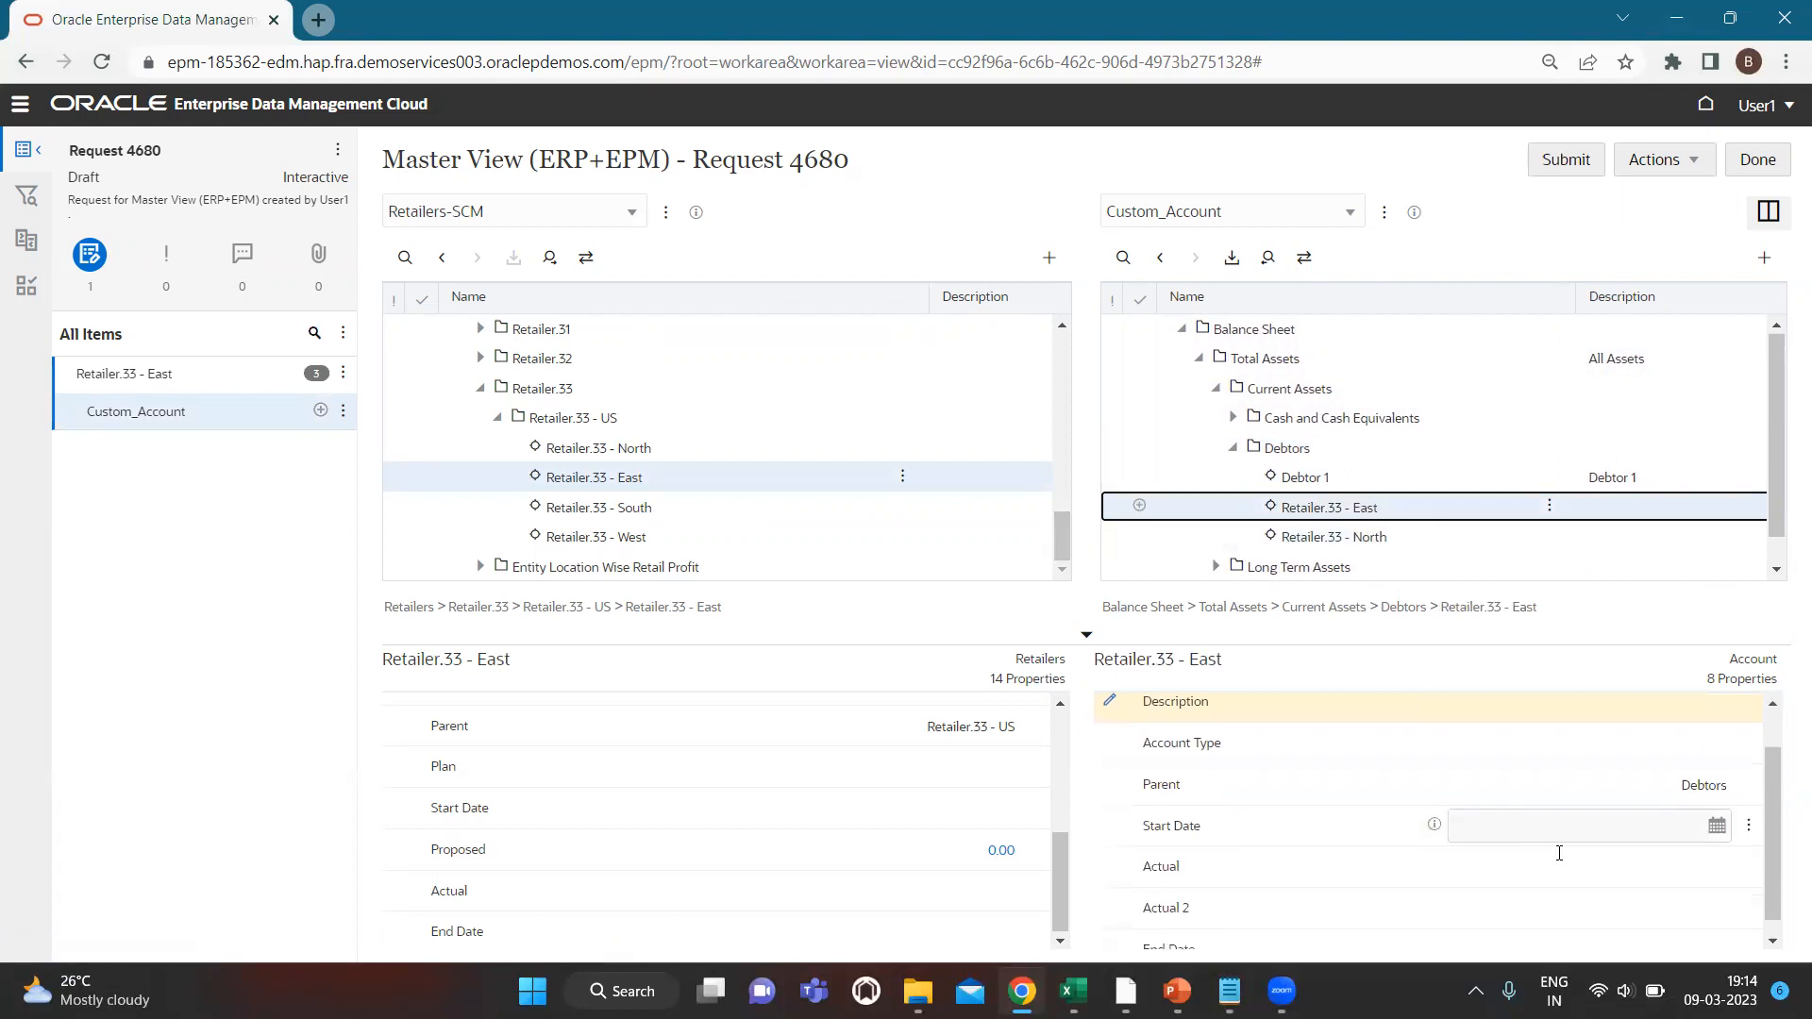
left_click(1714, 827)
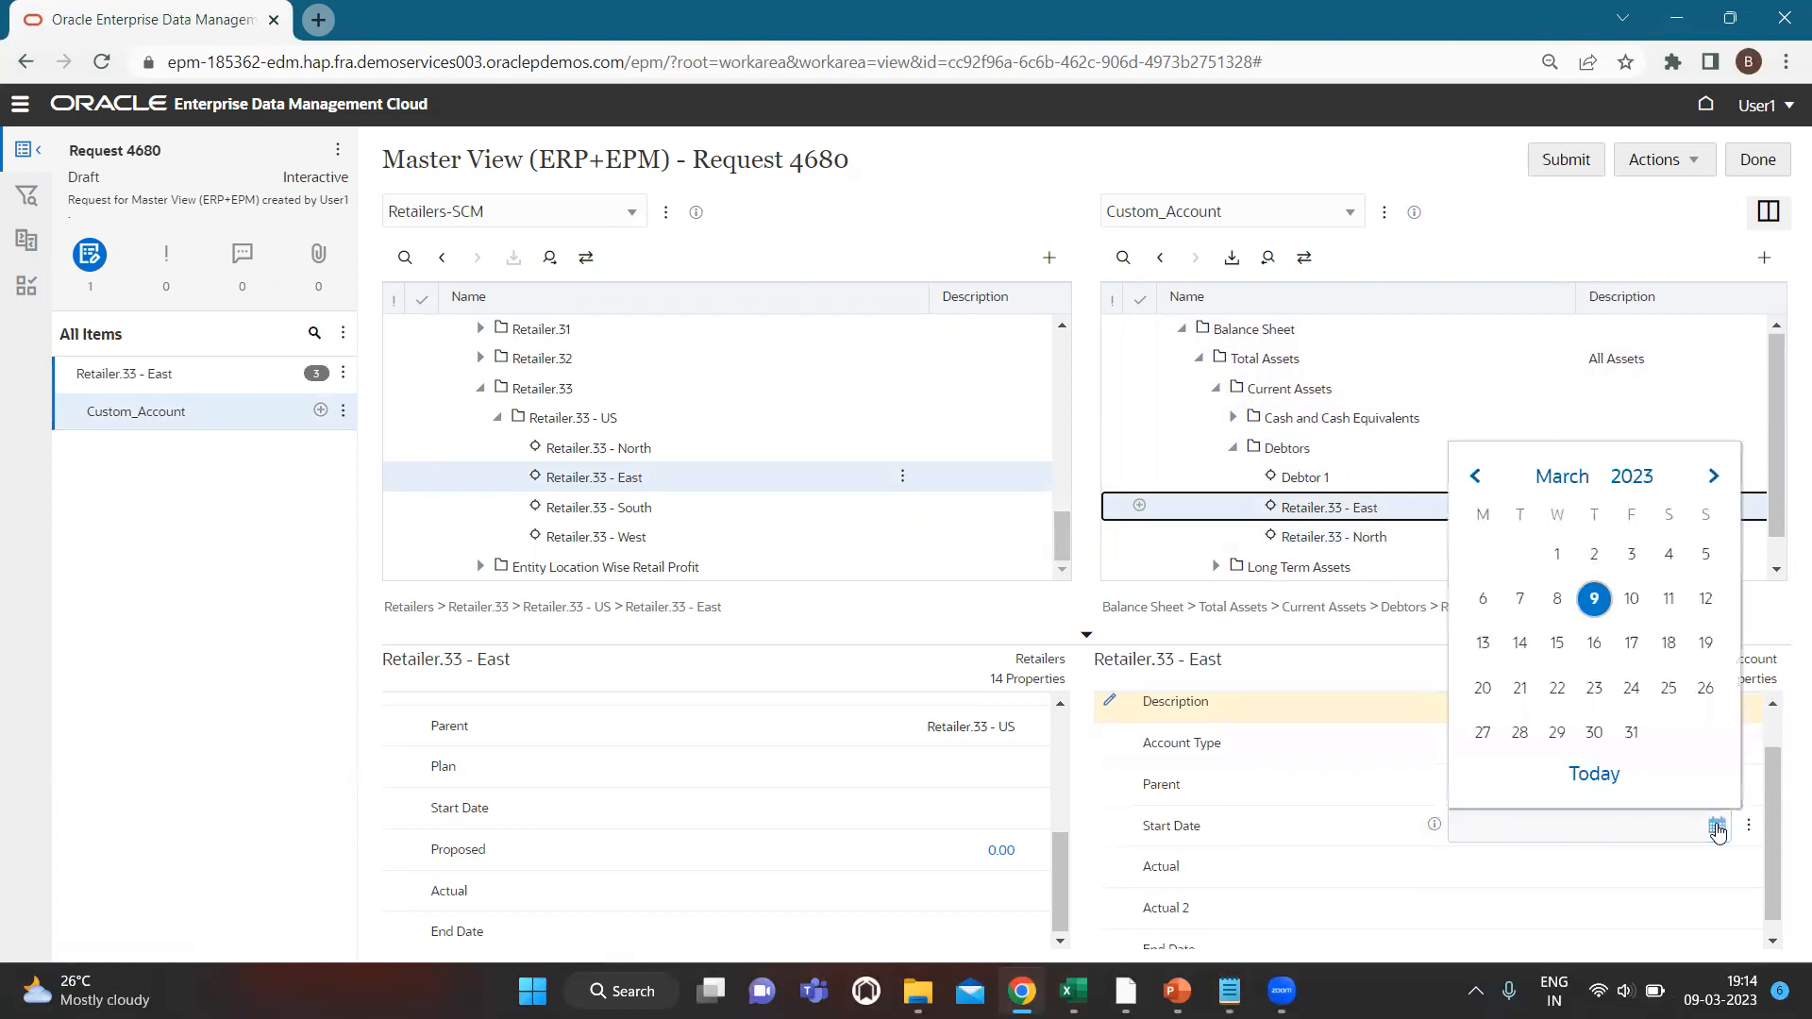
left_click(1555, 599)
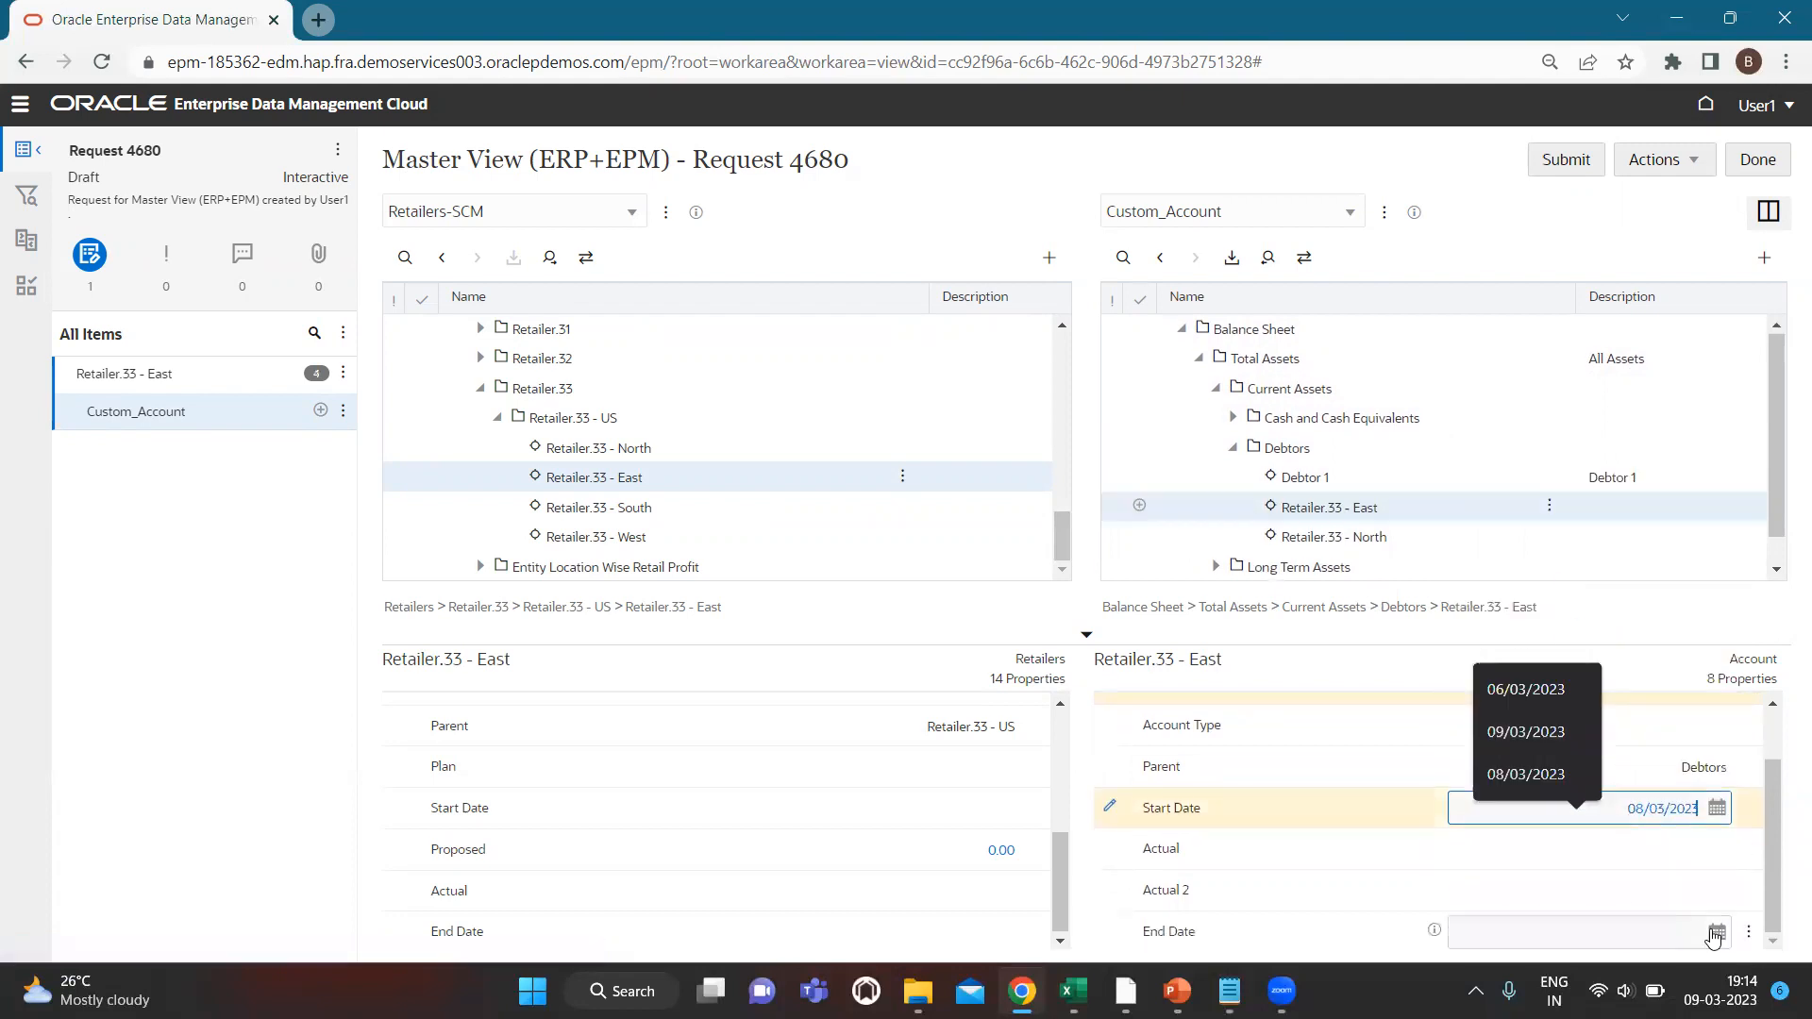
left_click(1717, 931)
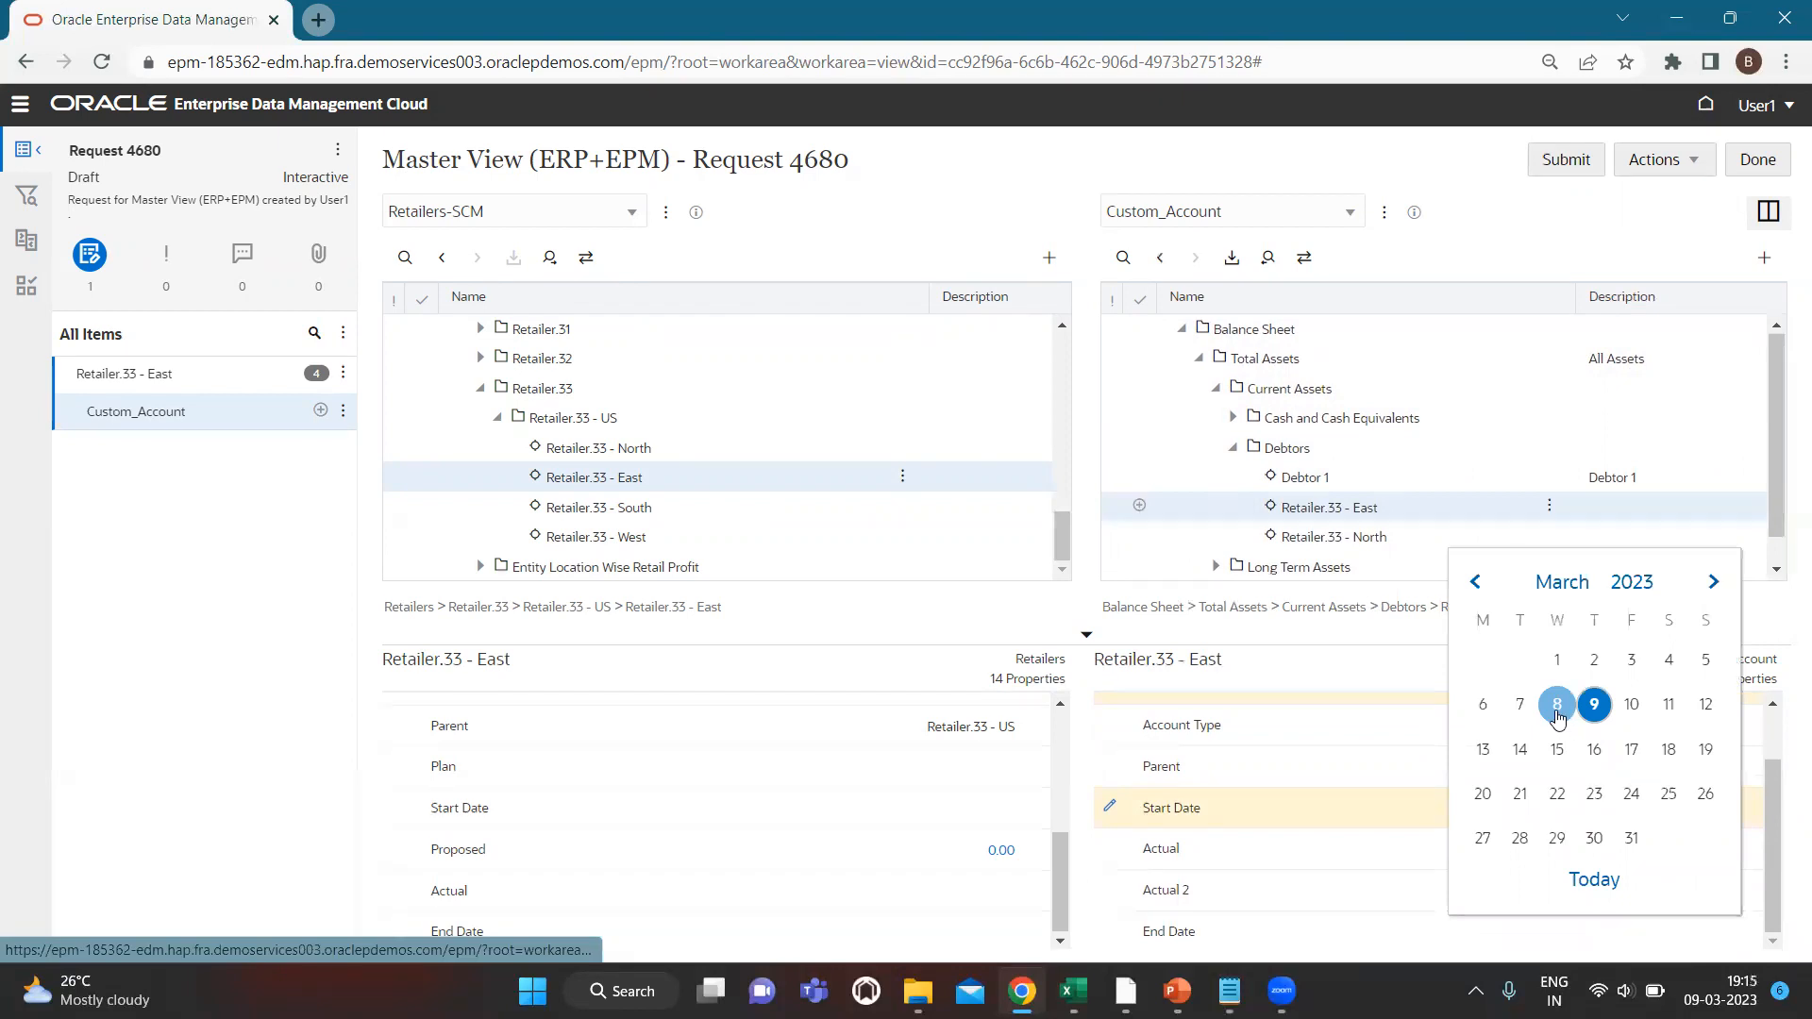
left_click(1556, 715)
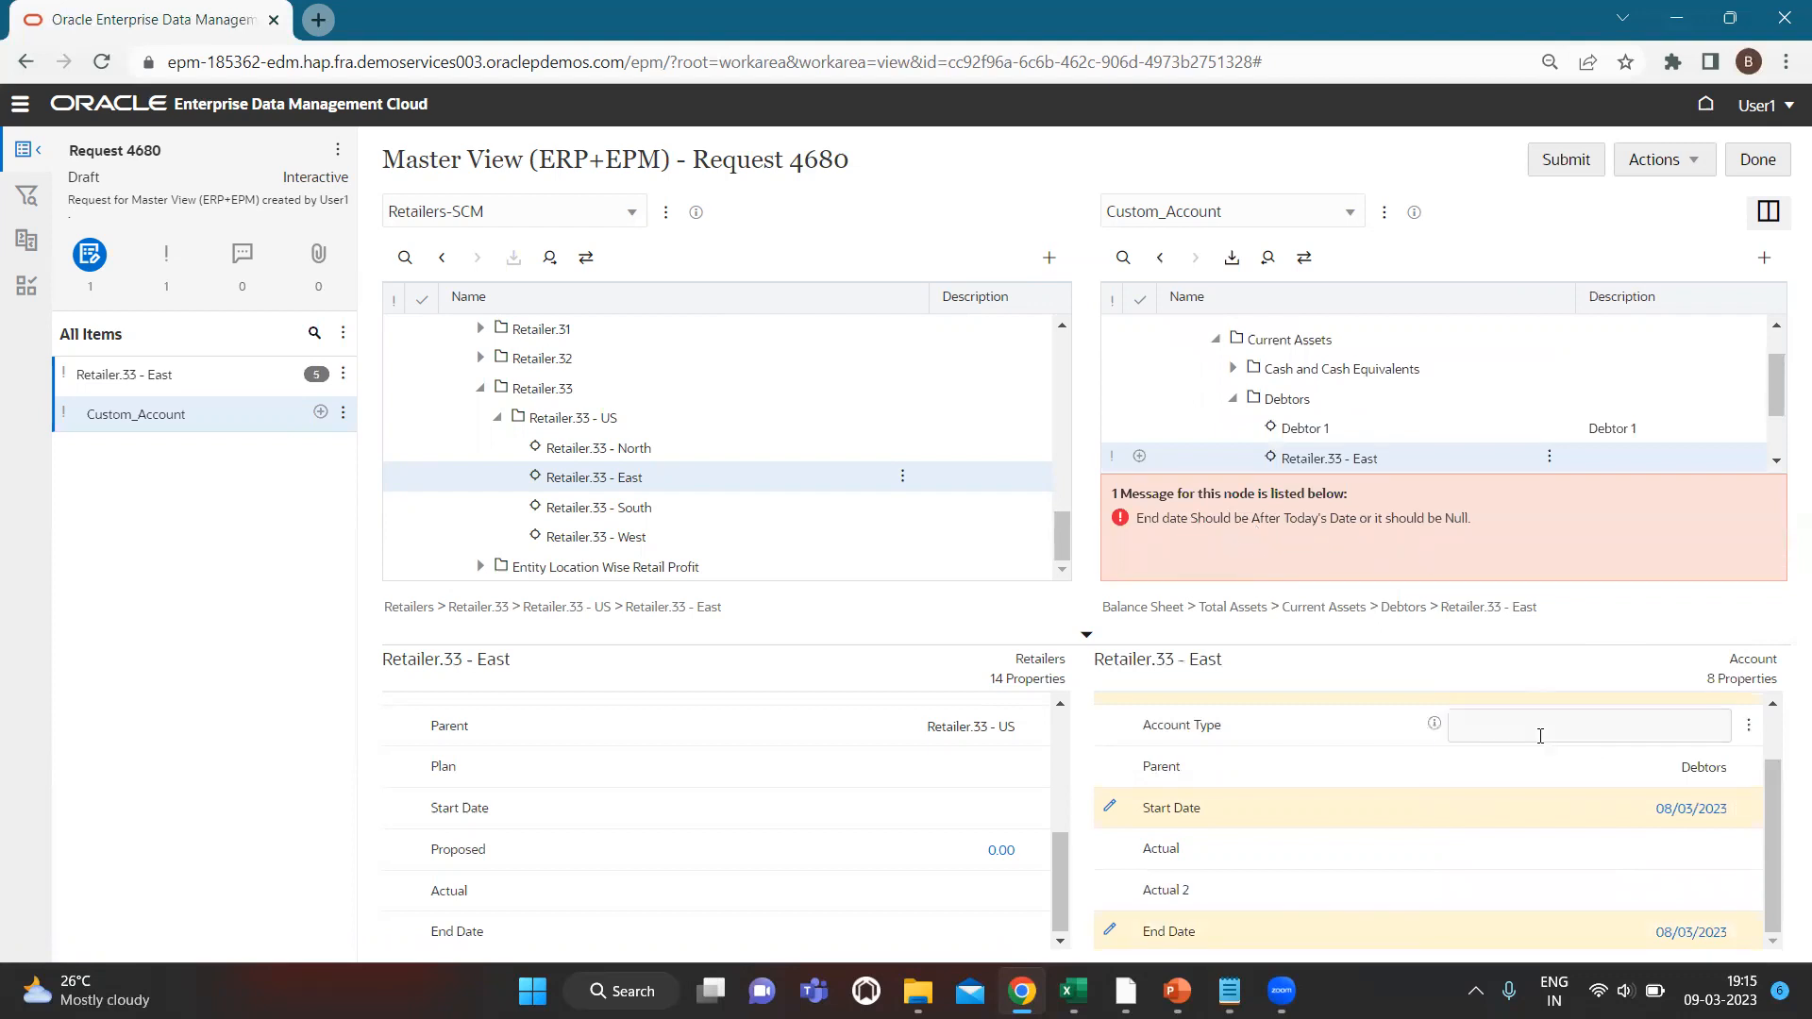
Try to clear the End Date of Retailer.33 - East under Debtors and reselect the node.
left_click_drag(1619, 936, 1784, 940)
key("BackSpace")
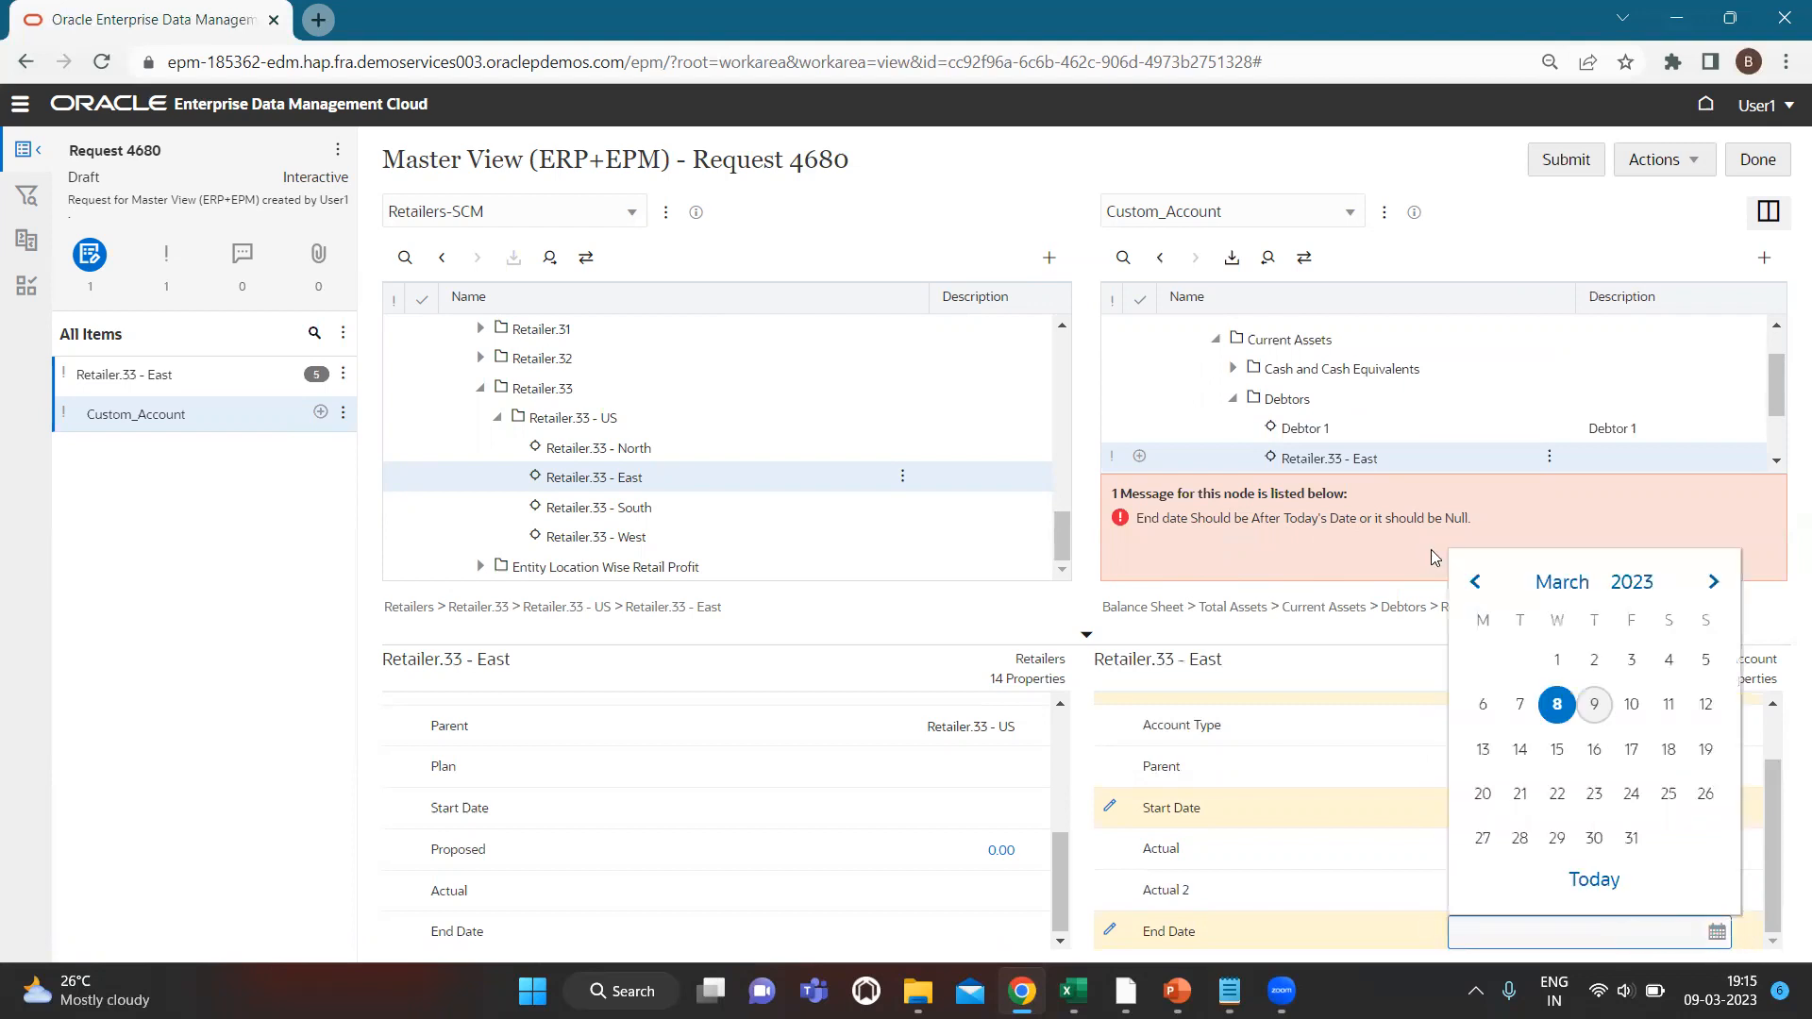
left_click(1332, 658)
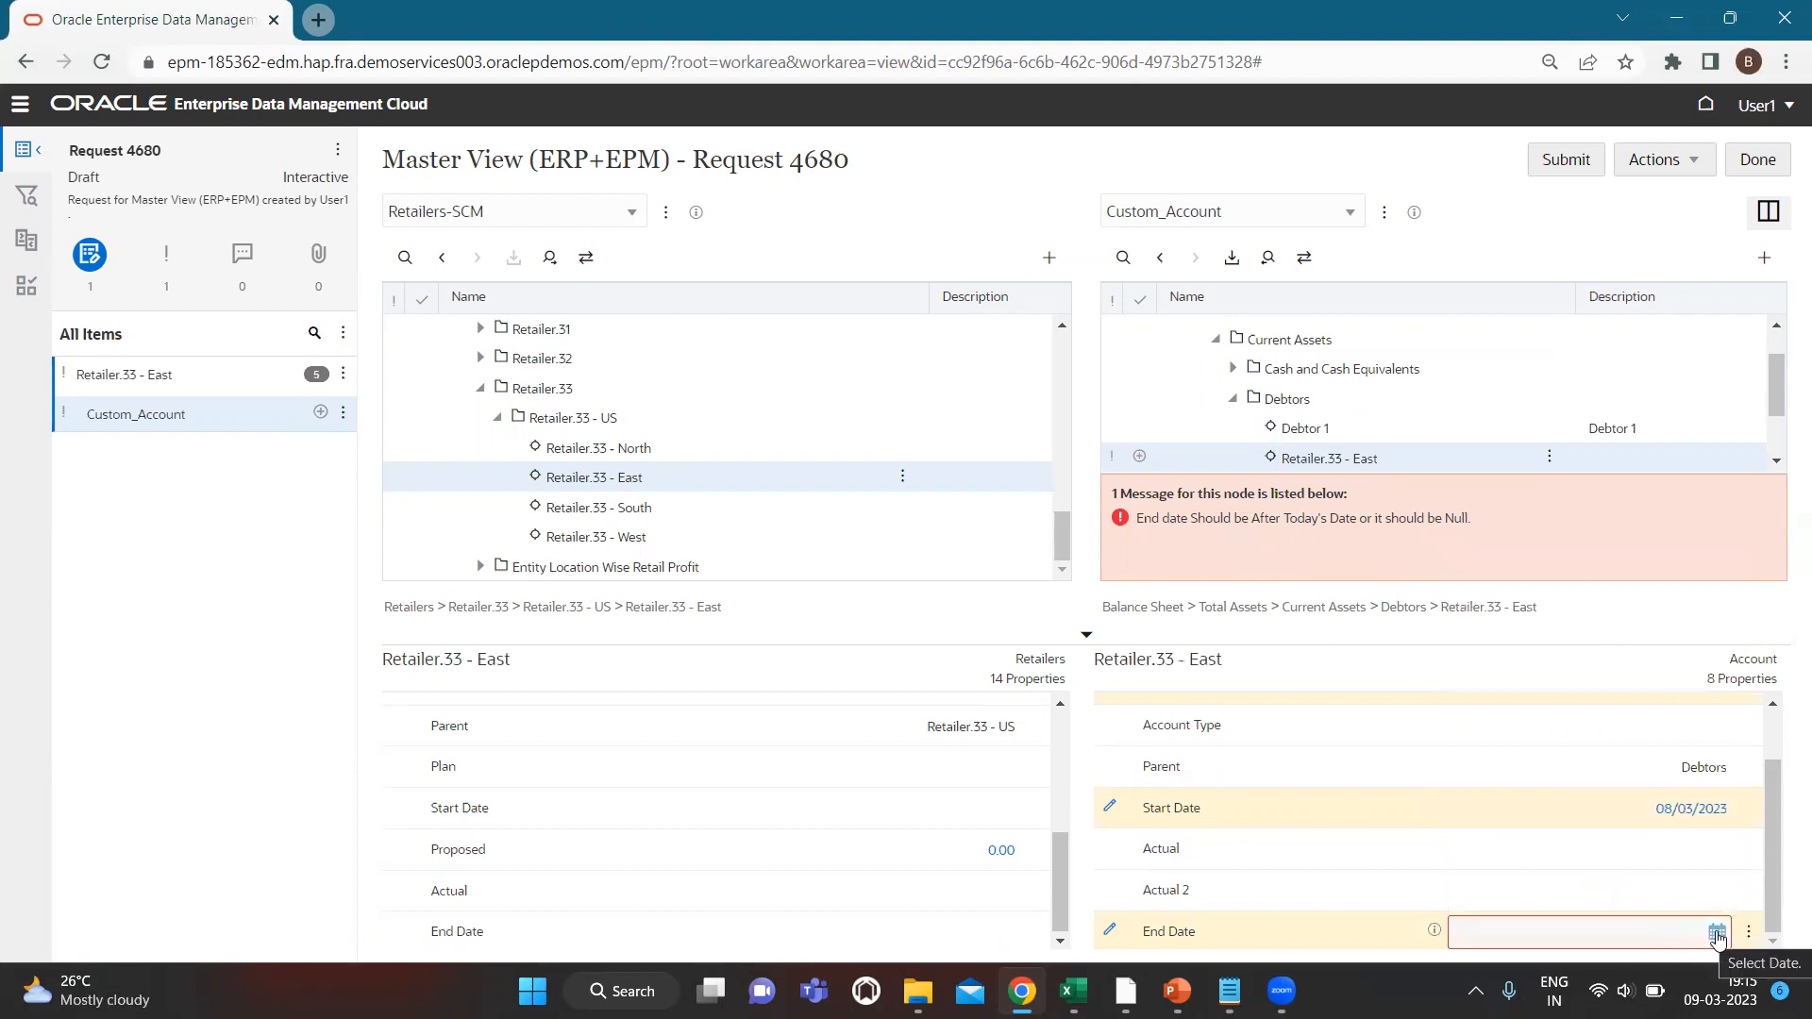
left_click(1717, 931)
left_click(1366, 401)
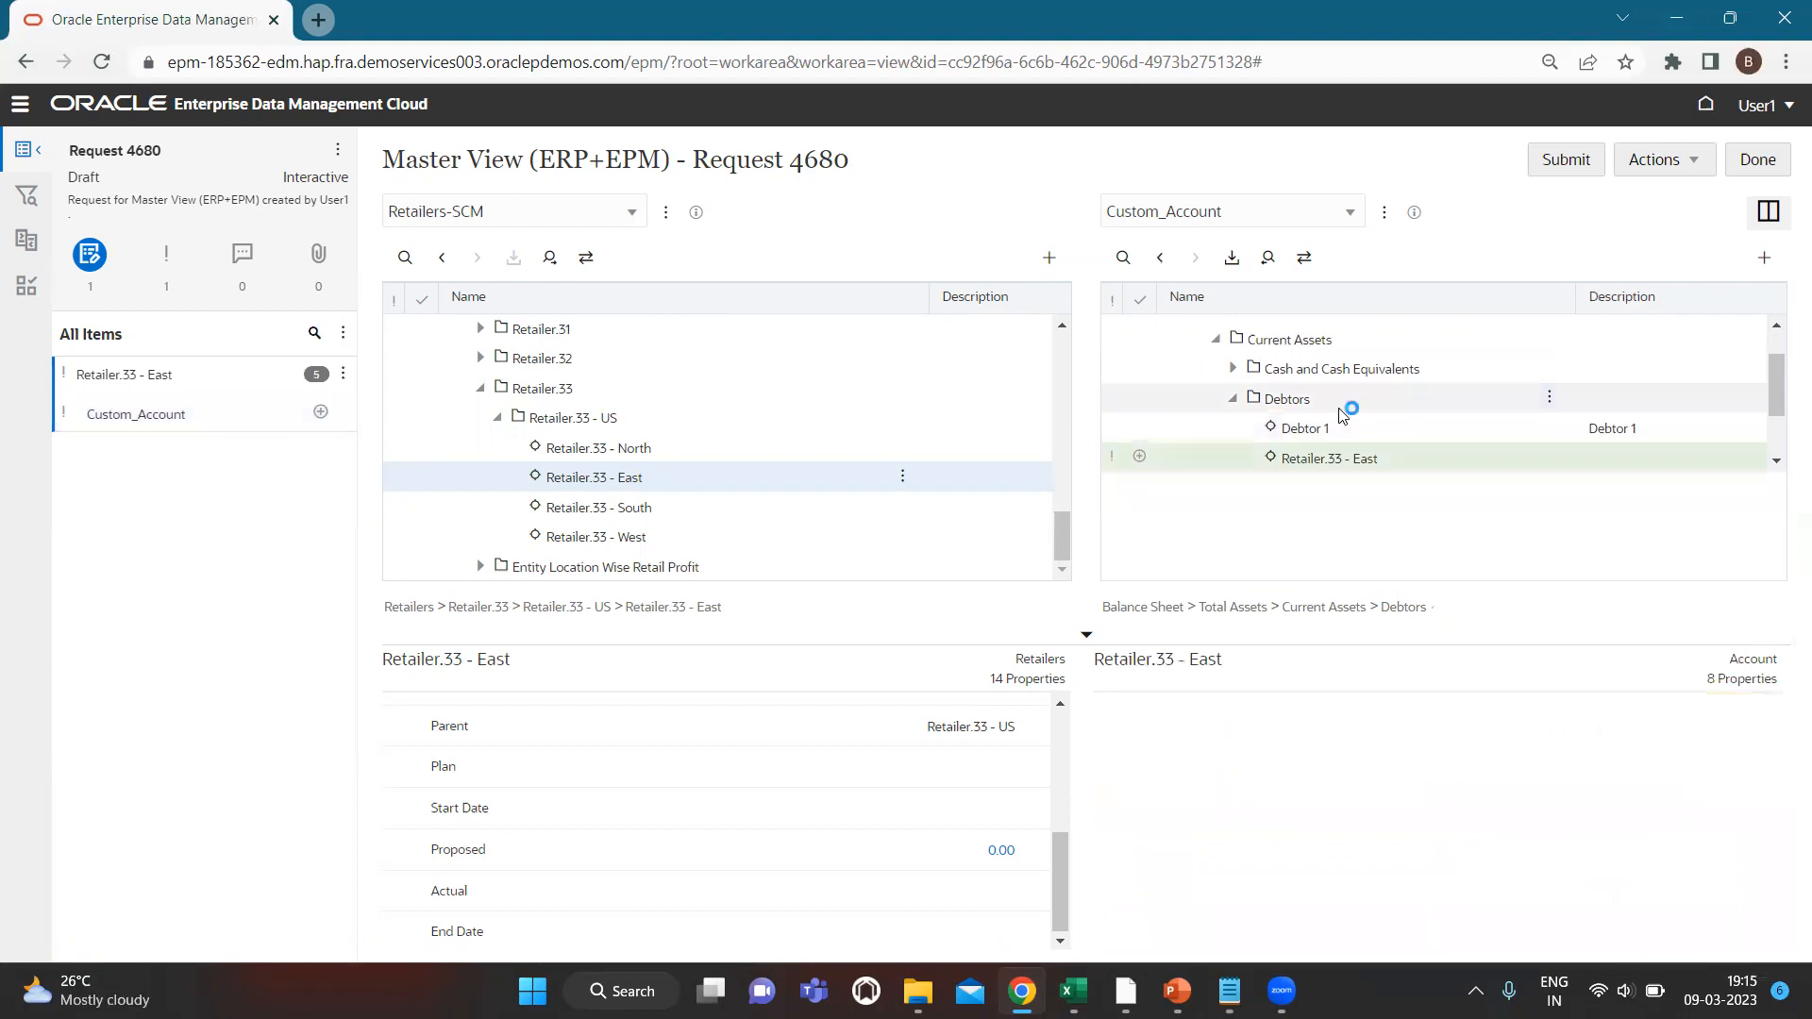
left_click(1367, 481)
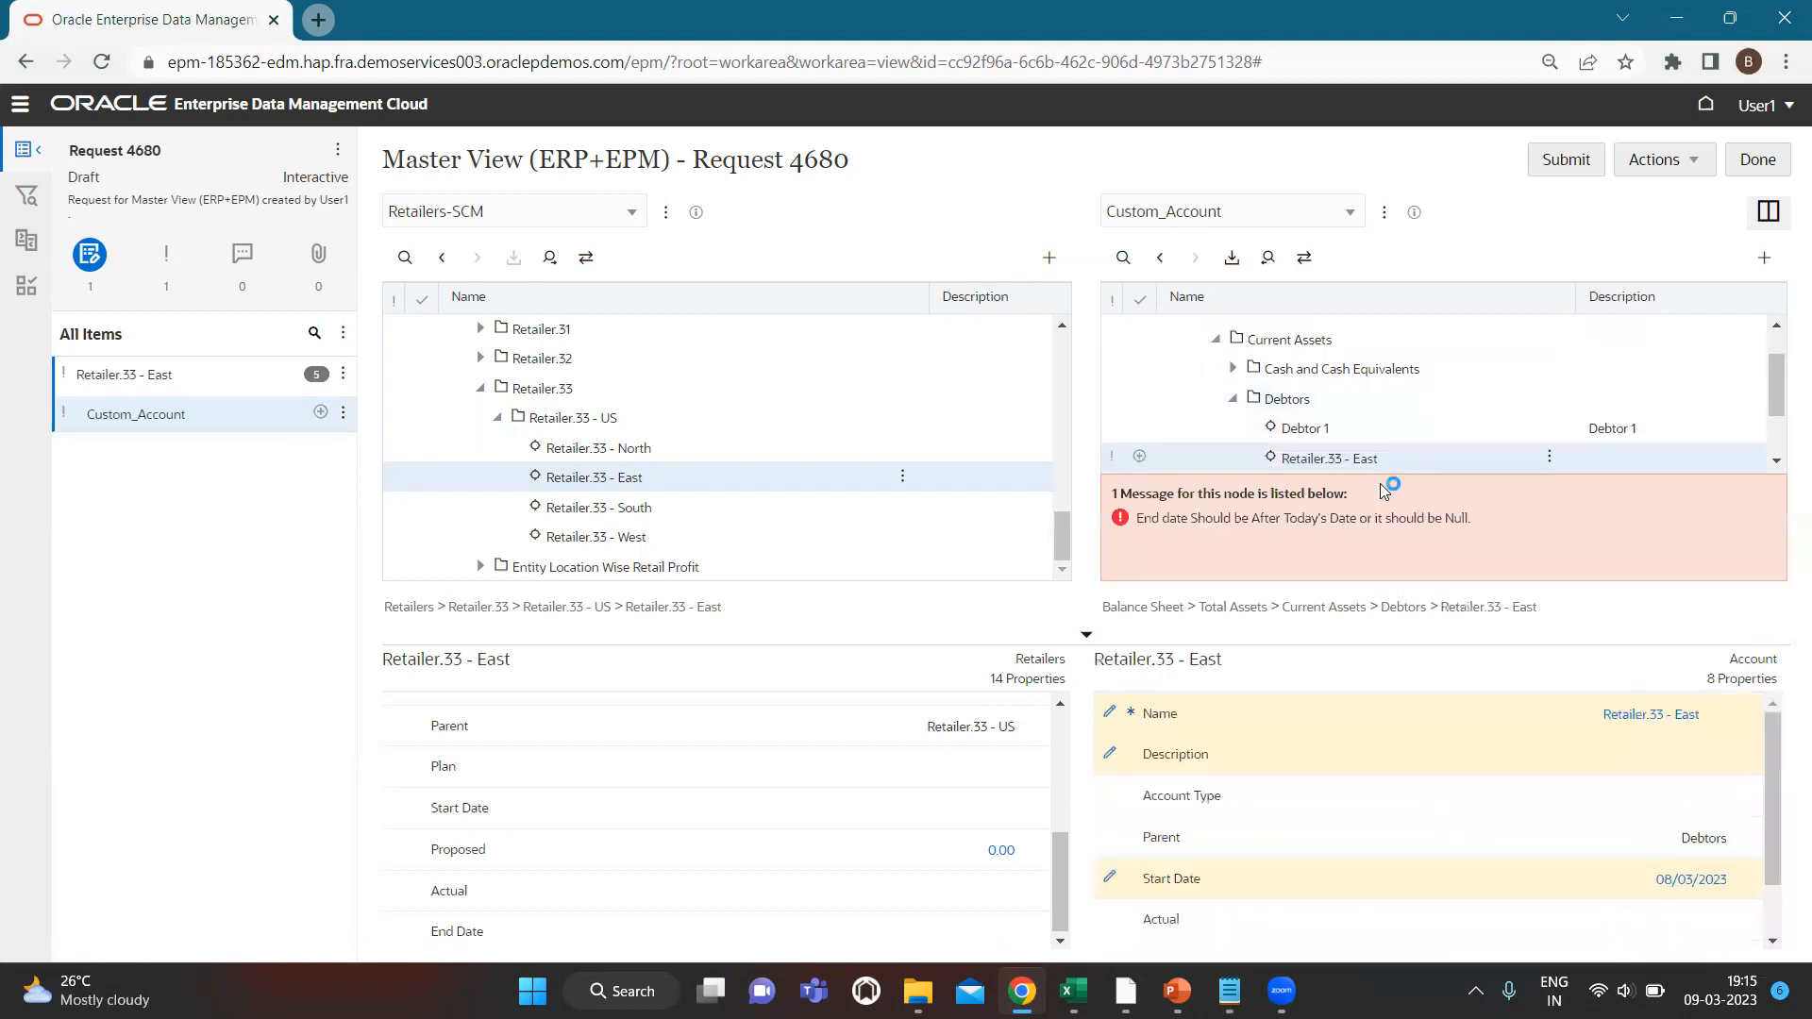
Set the End Date of Retailer.33 - East under Debtors to 10/03/2023.
scroll(1655, 925, "down", 1)
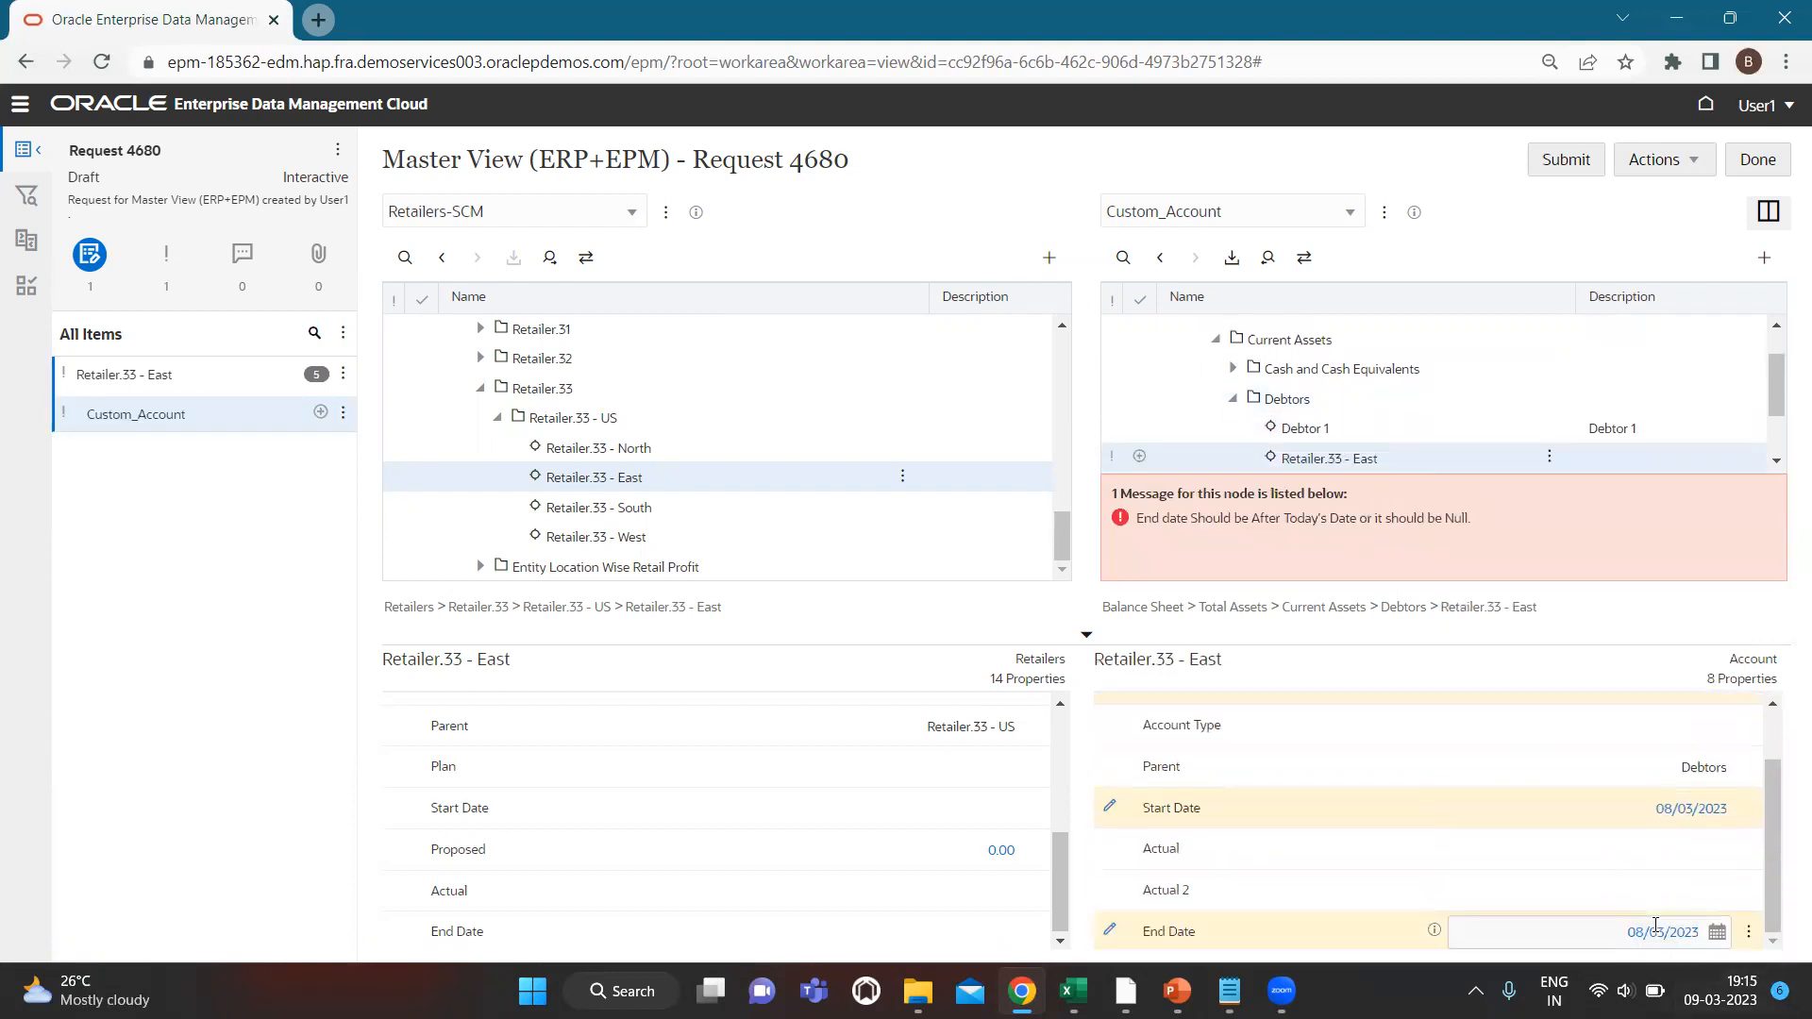
left_click(1716, 933)
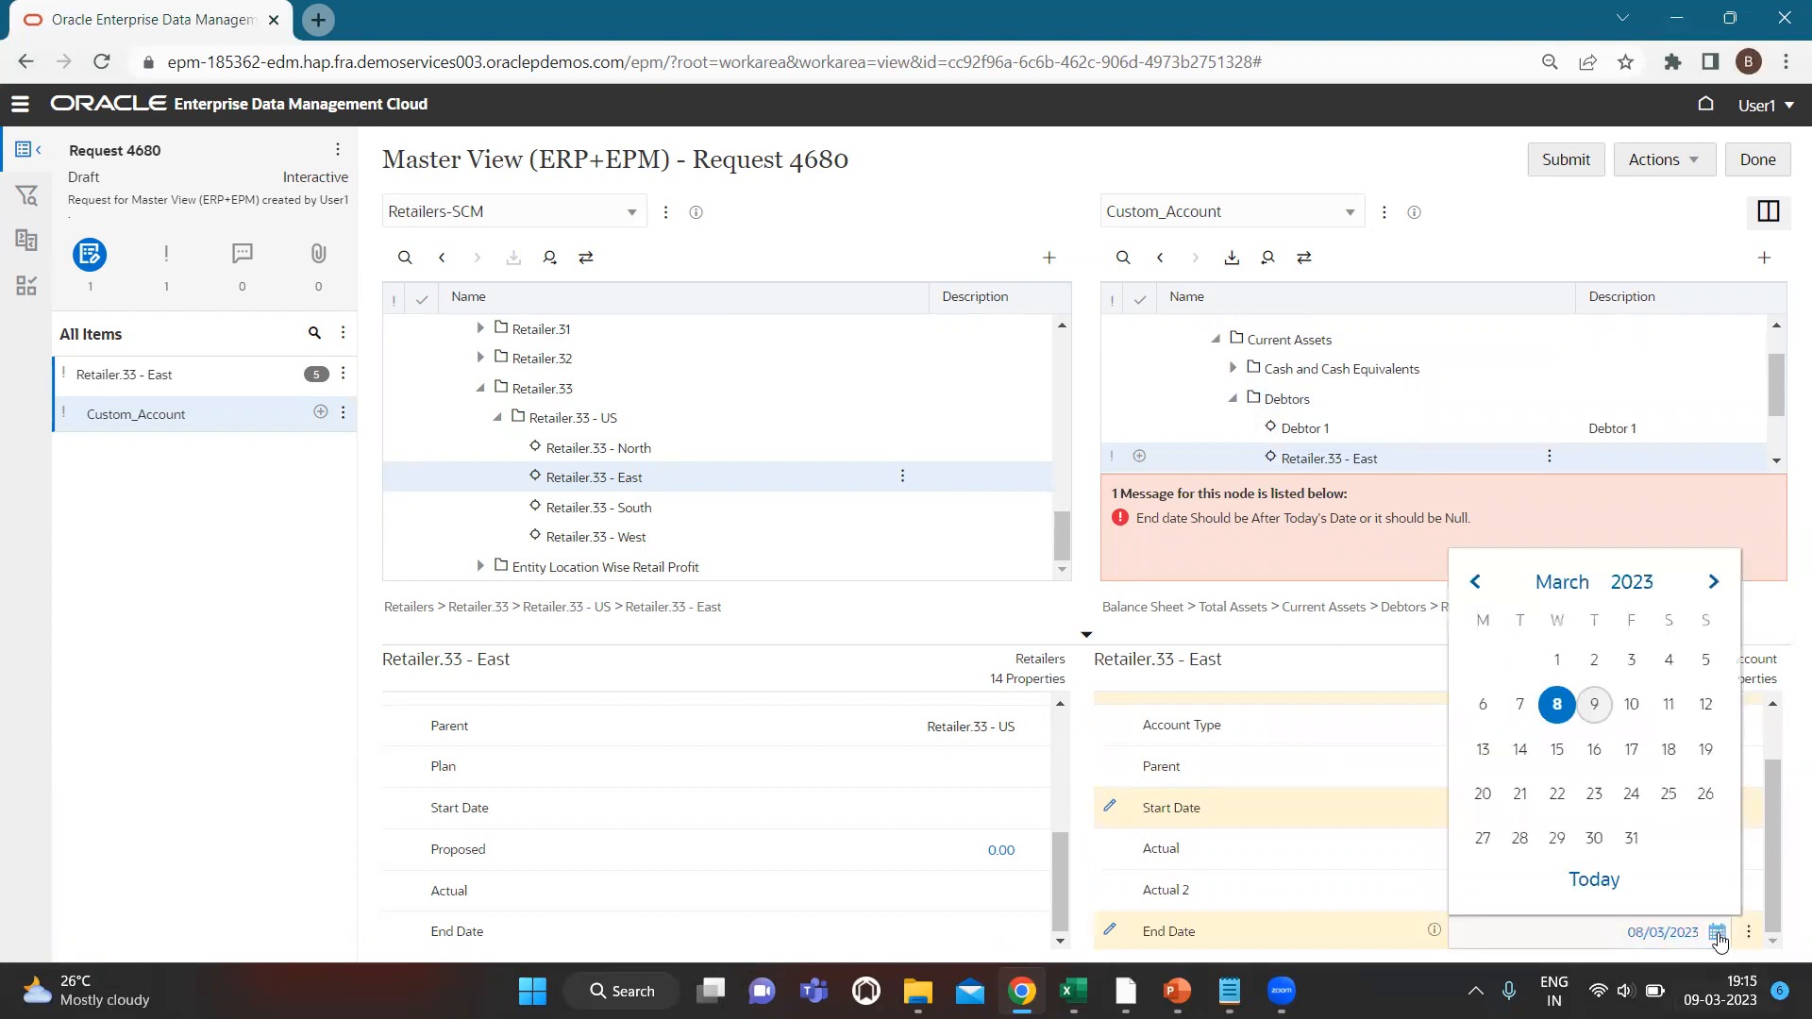
left_click(1629, 705)
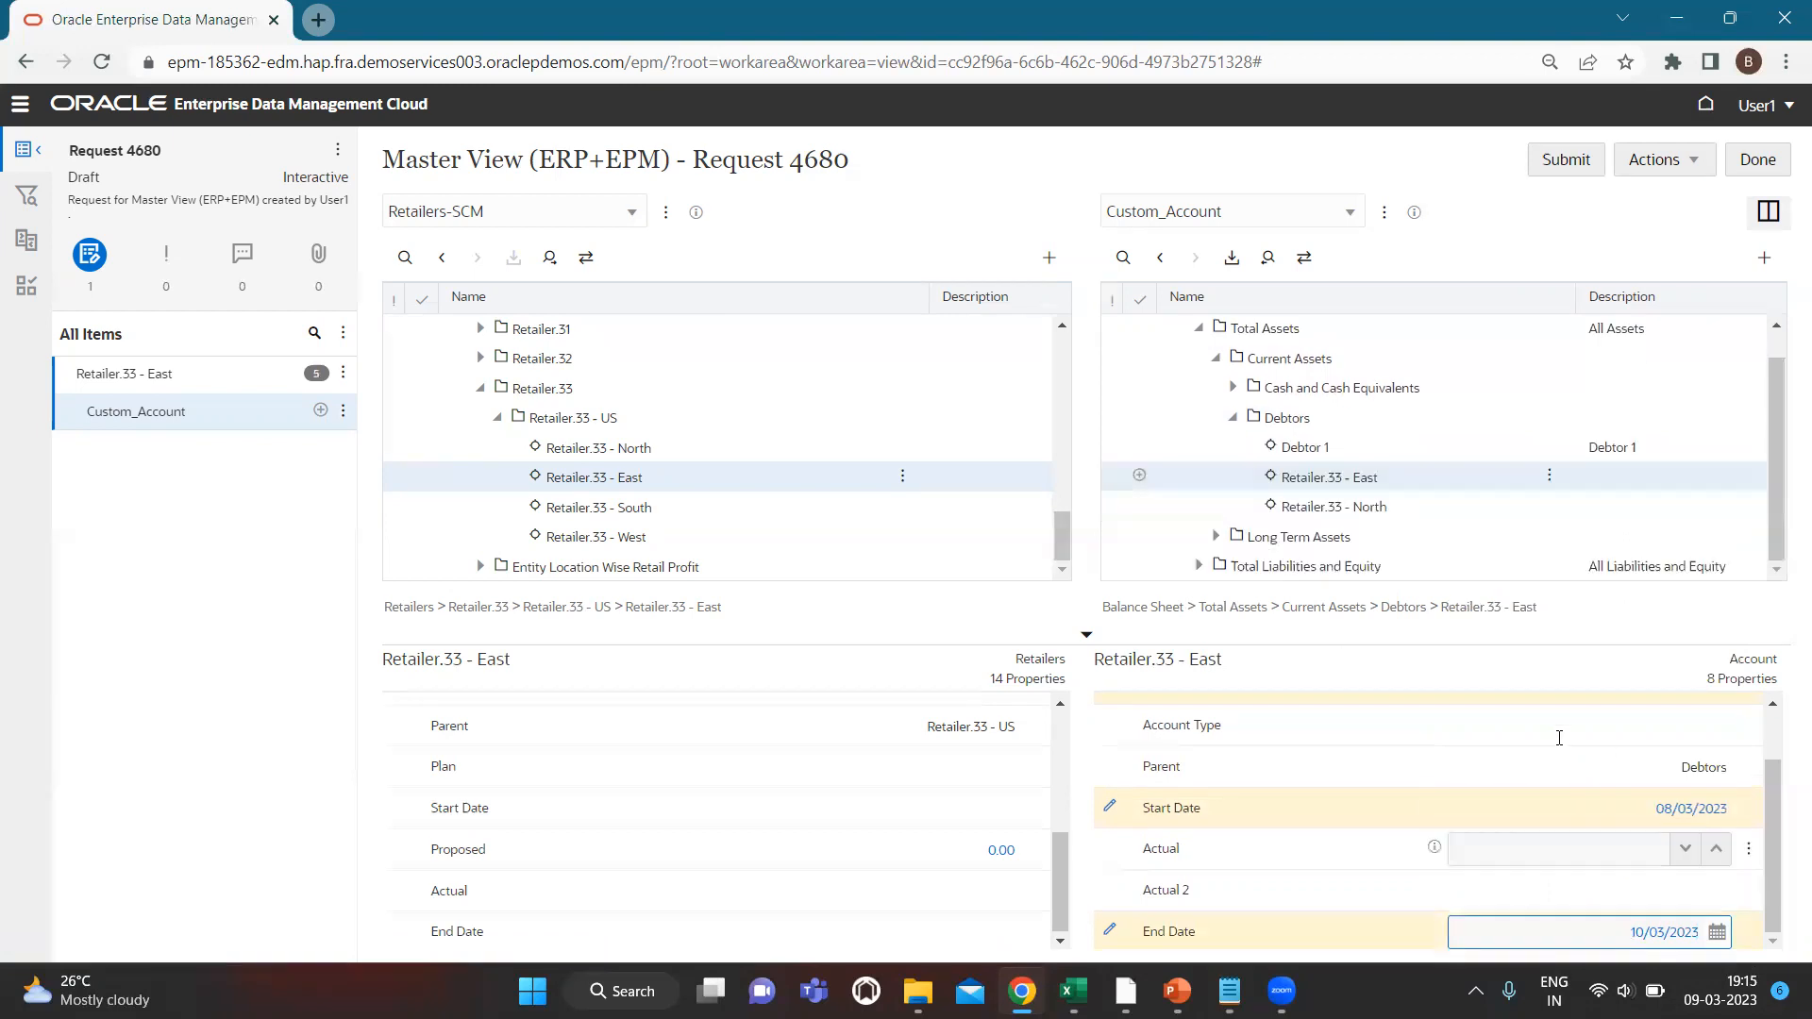
Test the validation by setting the End Date of Retailer.33 - East under Debtors to 09/03/2023.
left_click(1628, 929)
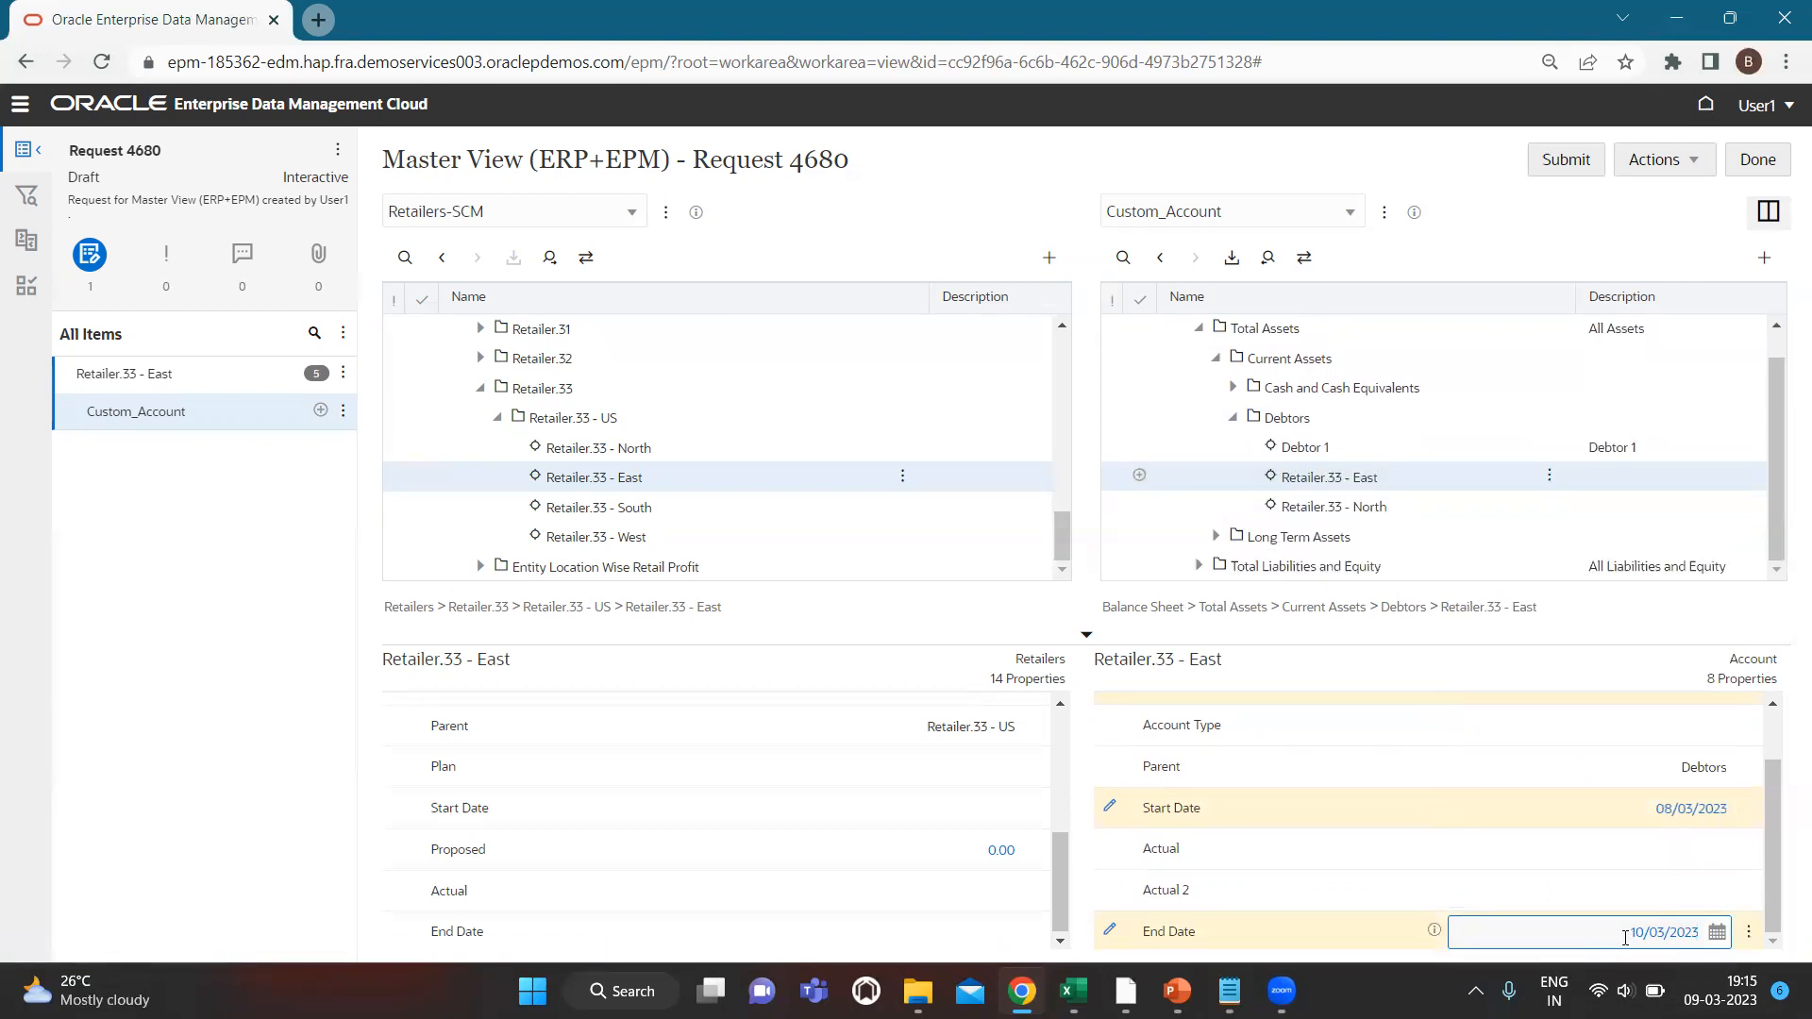
left_click(1717, 932)
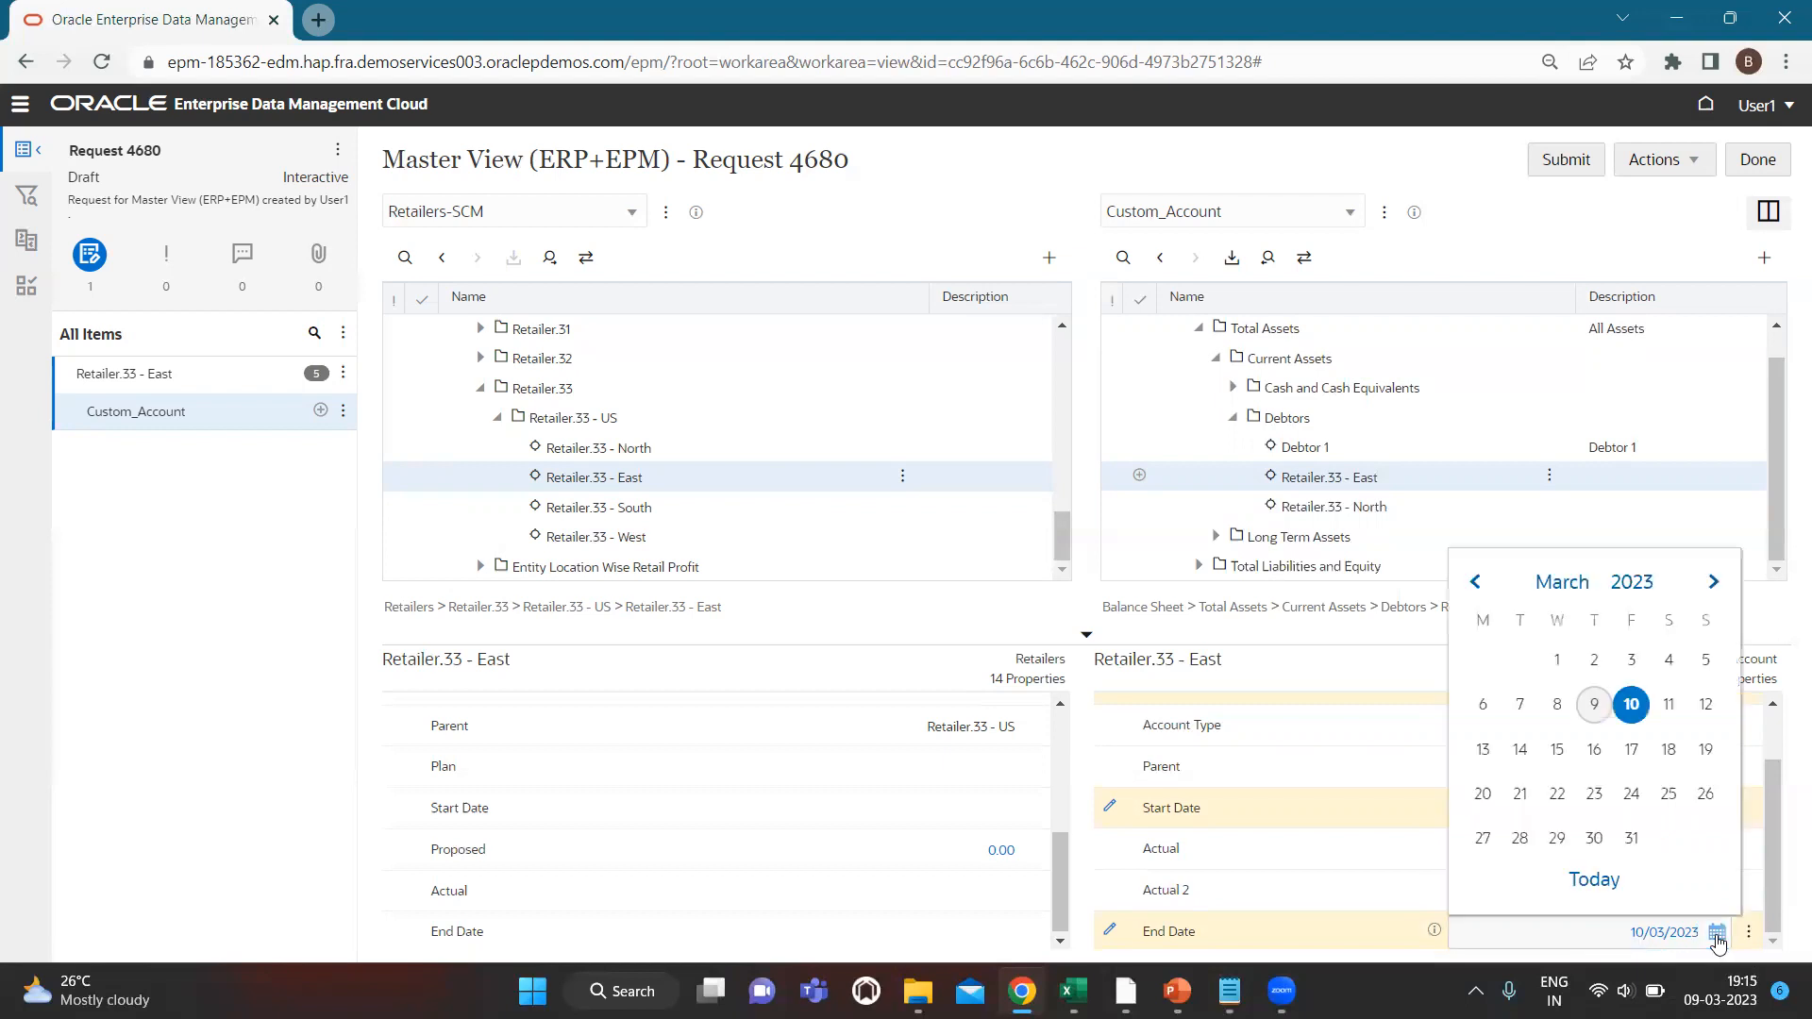
left_click(1601, 721)
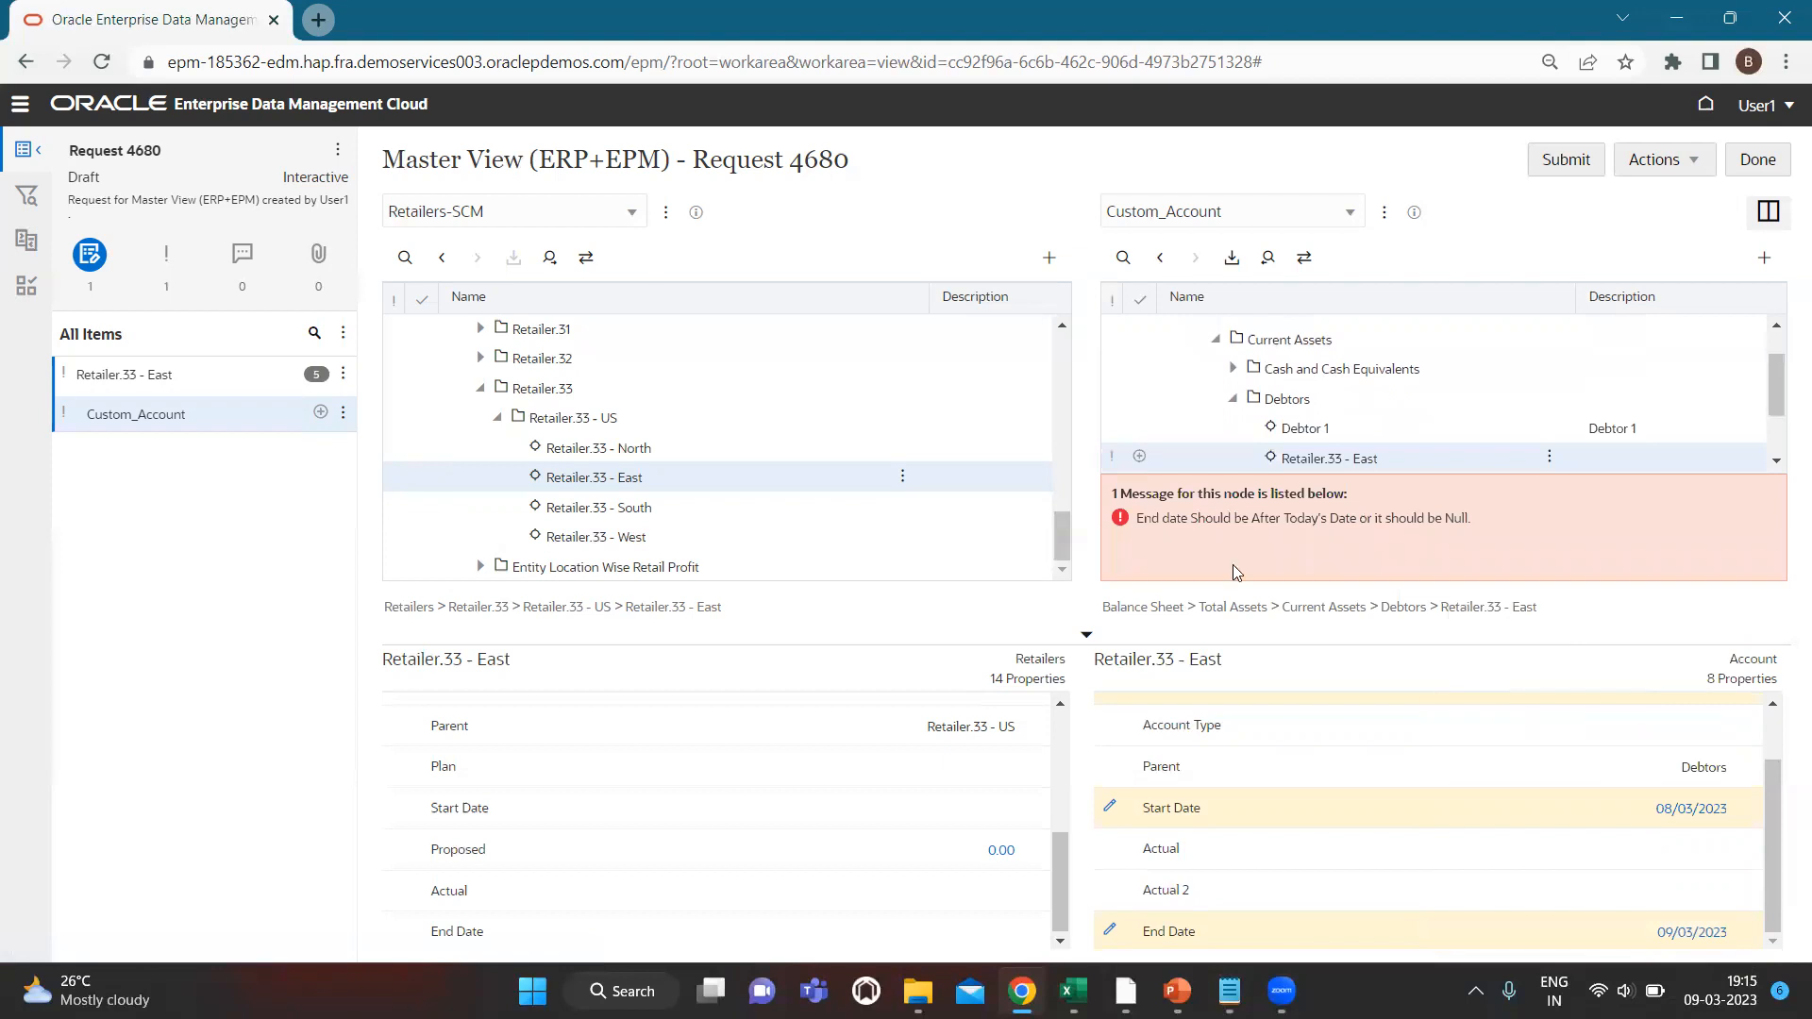
Set the End Date of Retailer.33 - East back to 10/03/2023, then submit the request and close the view.
left_click(1717, 935)
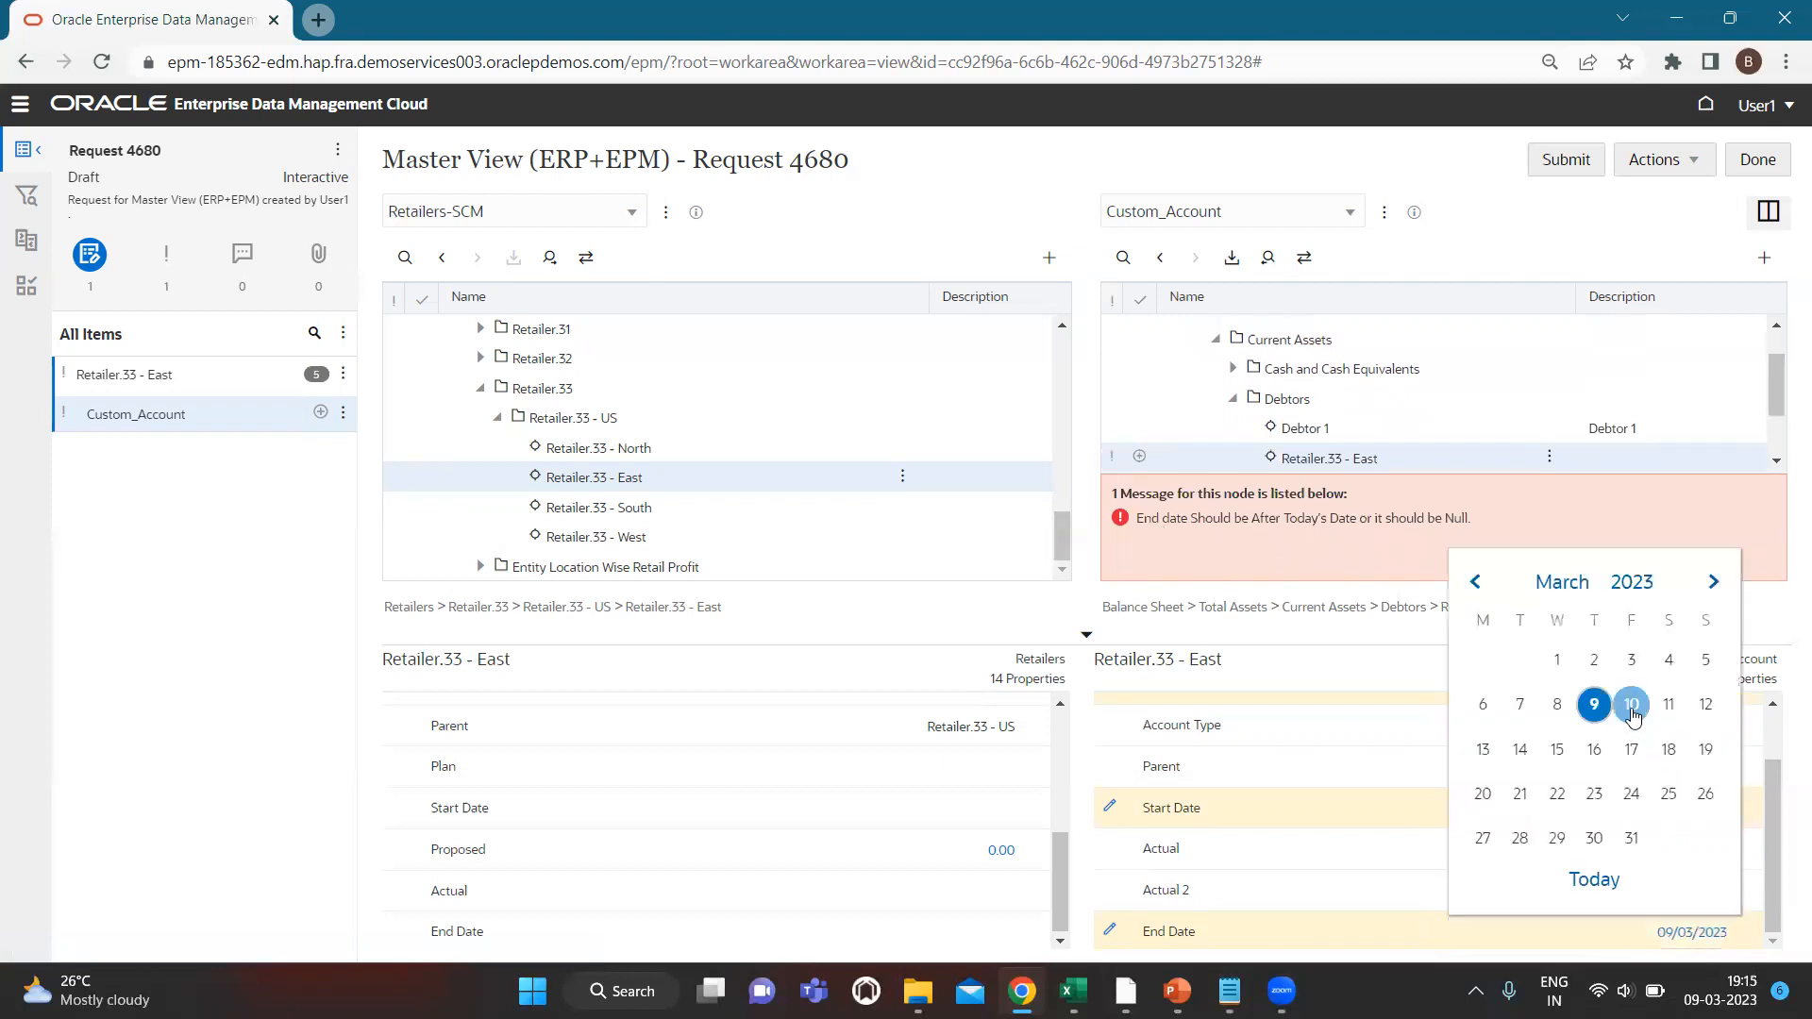
left_click(1631, 705)
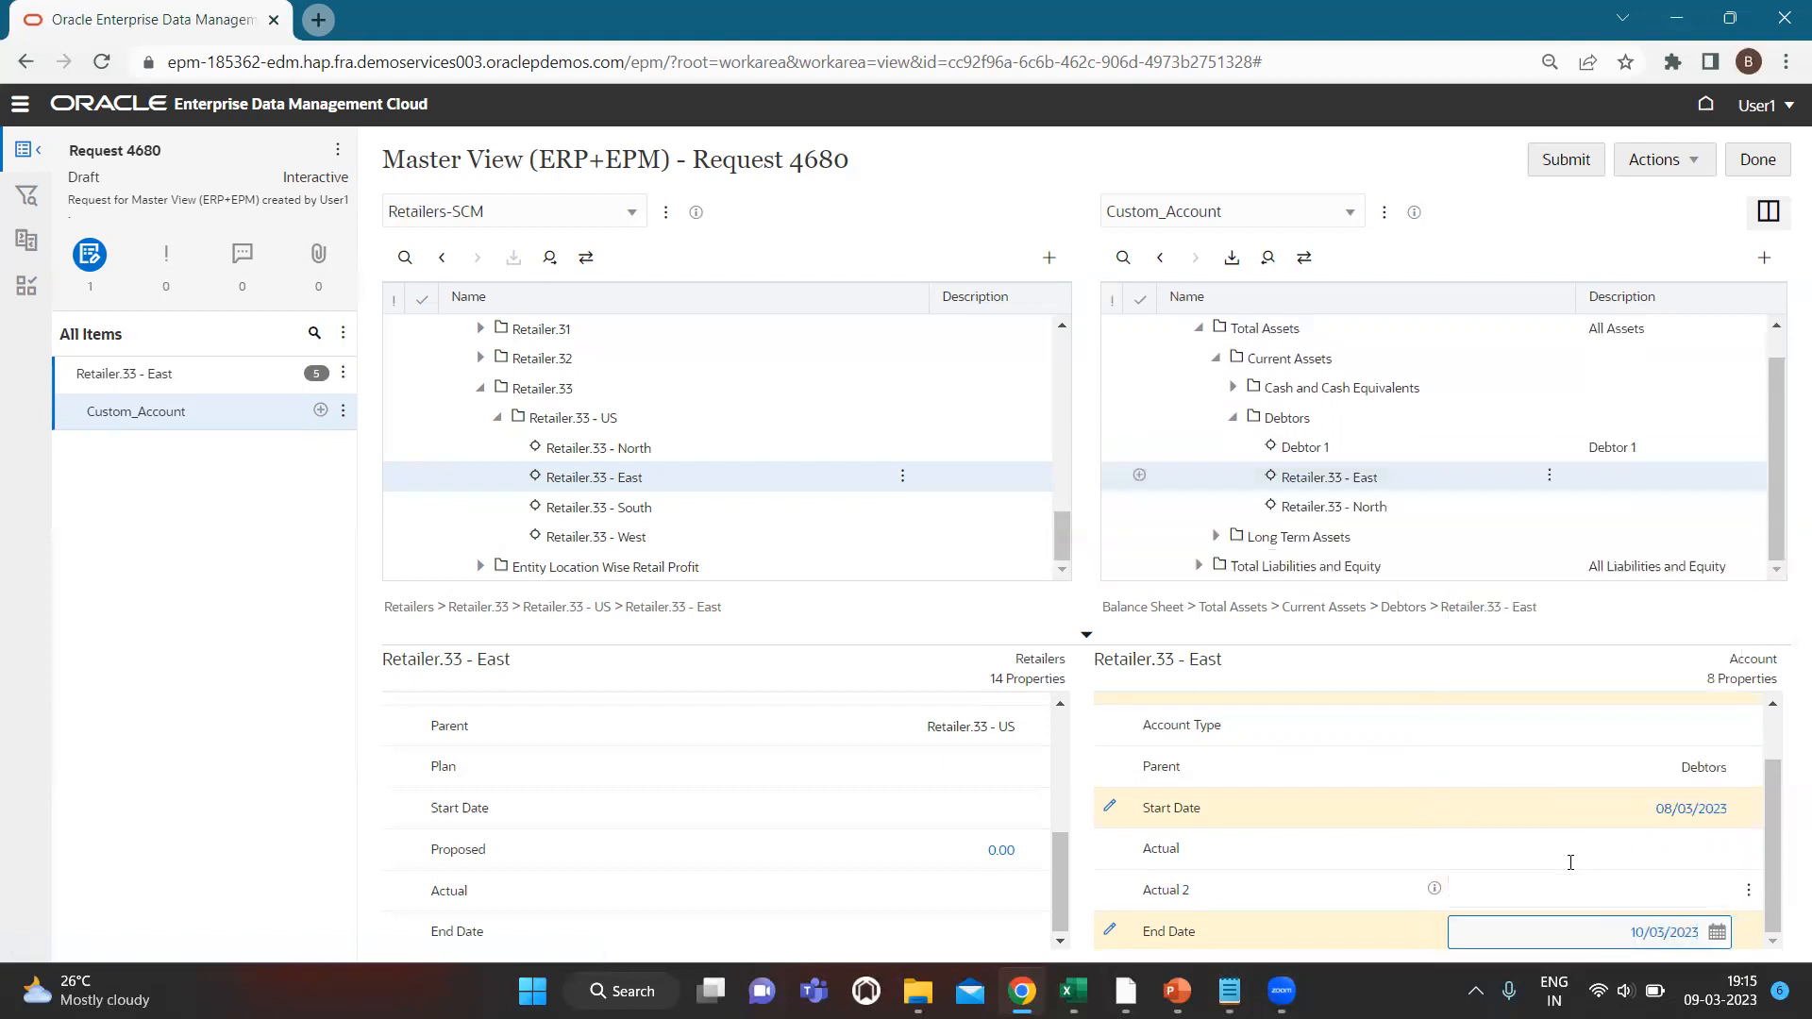
left_click(1572, 176)
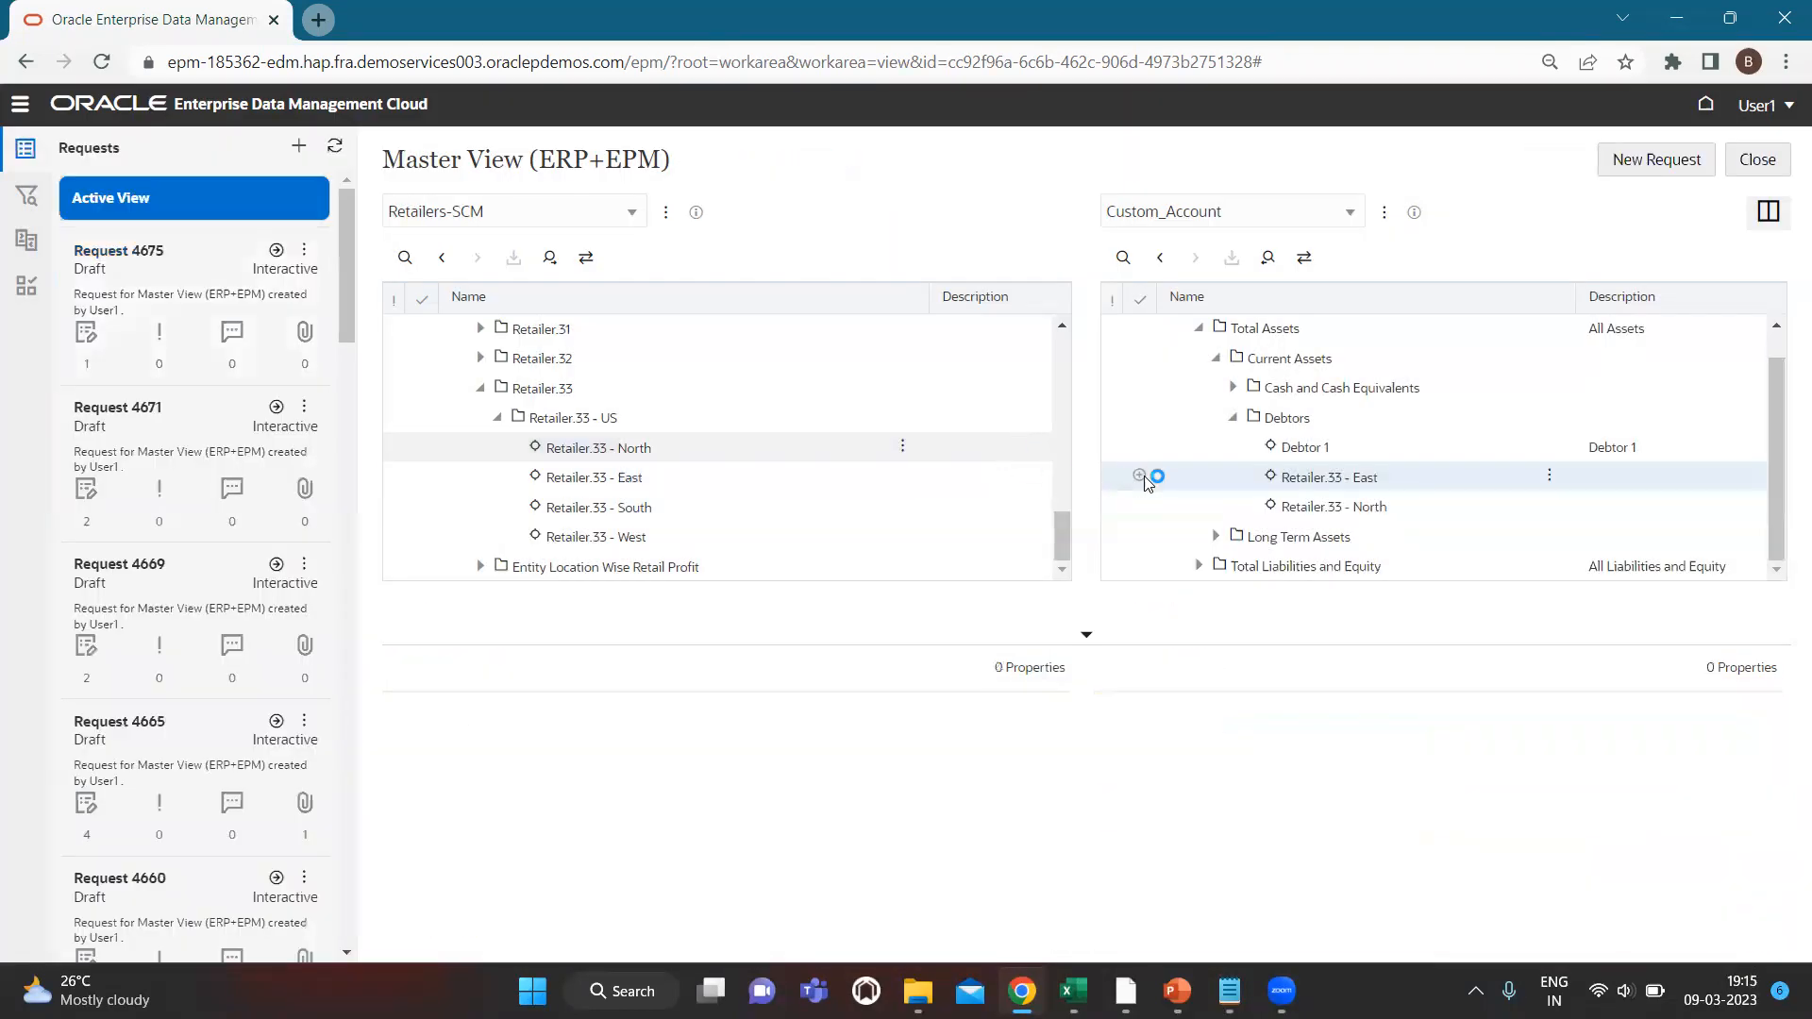
left_click(1762, 157)
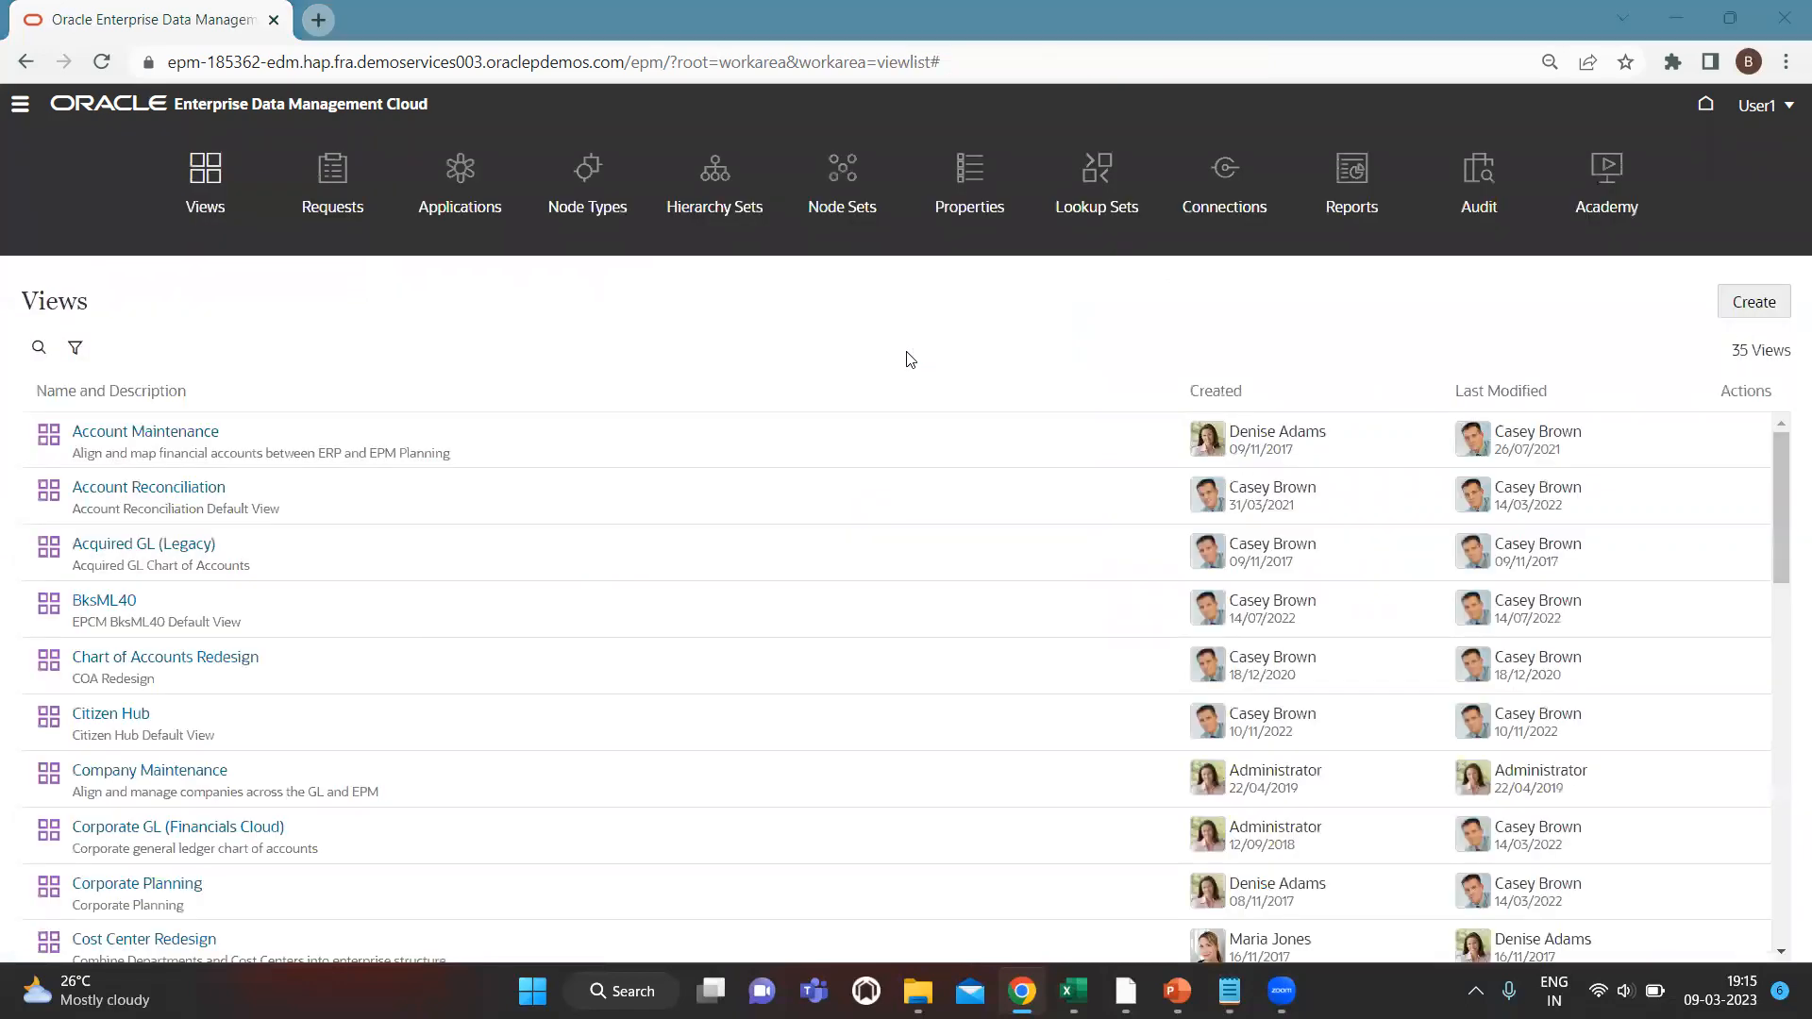
Switch to the presentation slide about validating that effective dates are ordered correctly.
key("alt+Tab")
key("alt+Tab")
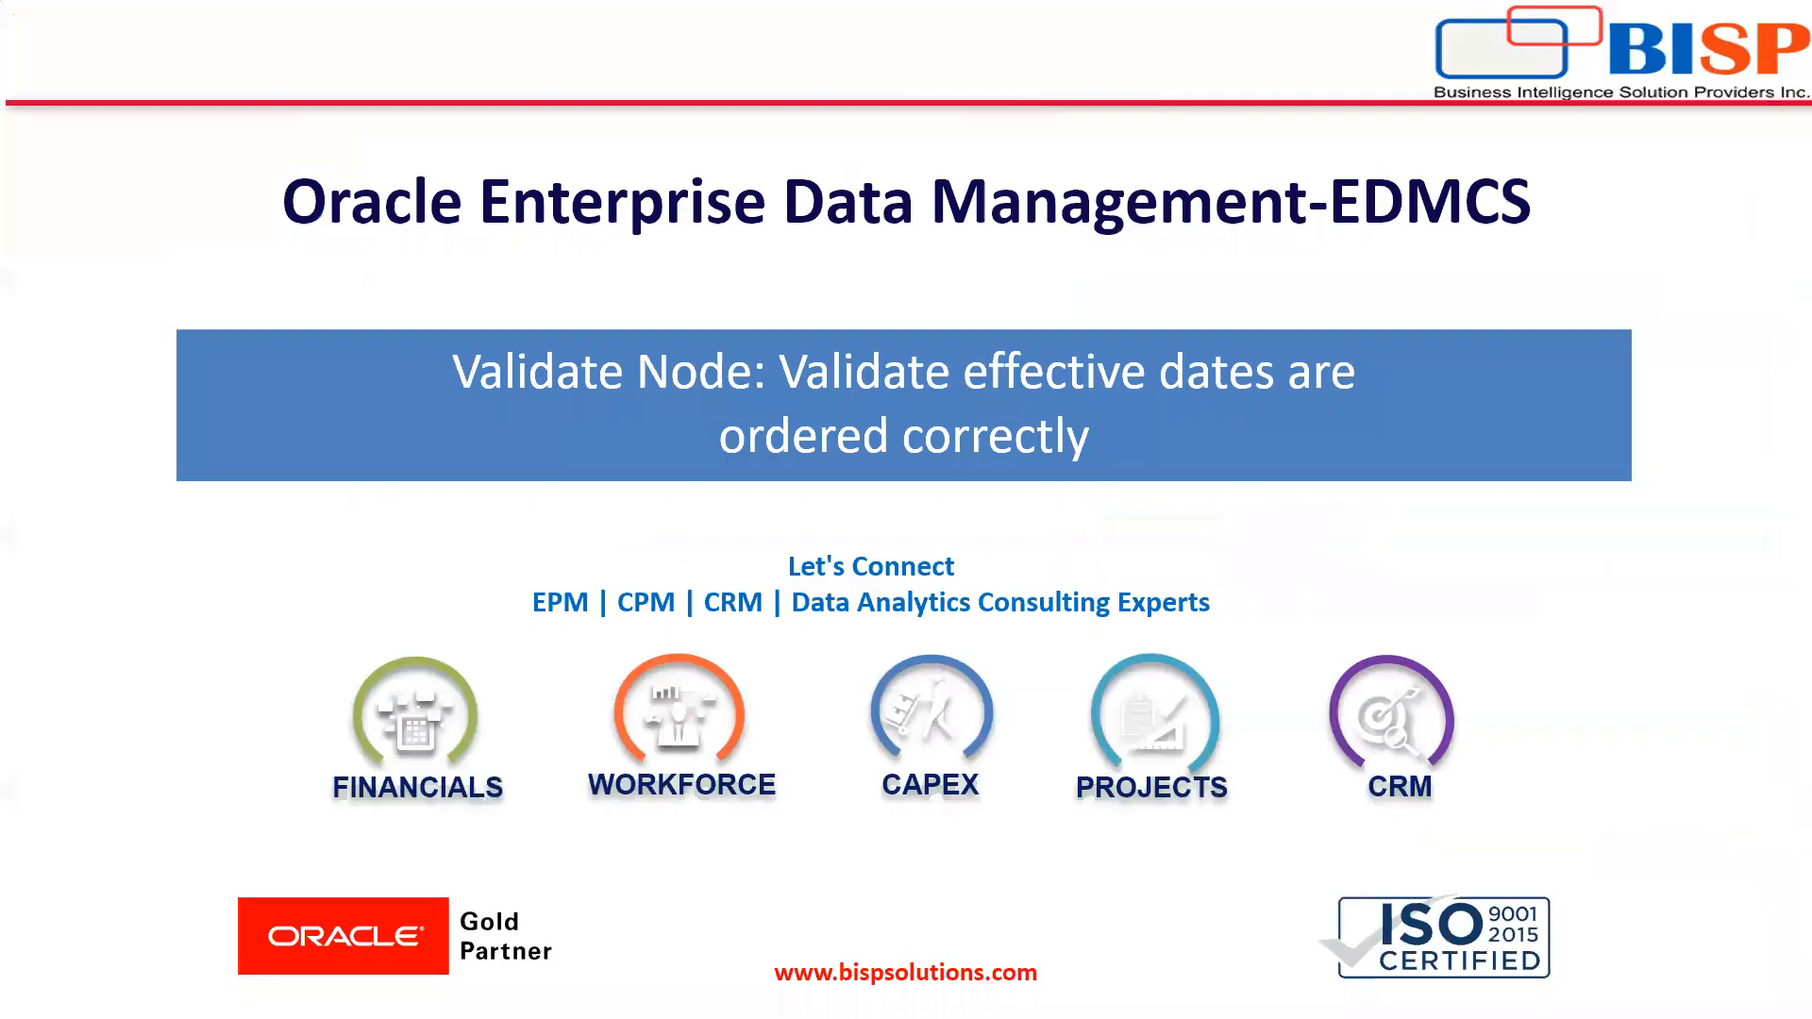